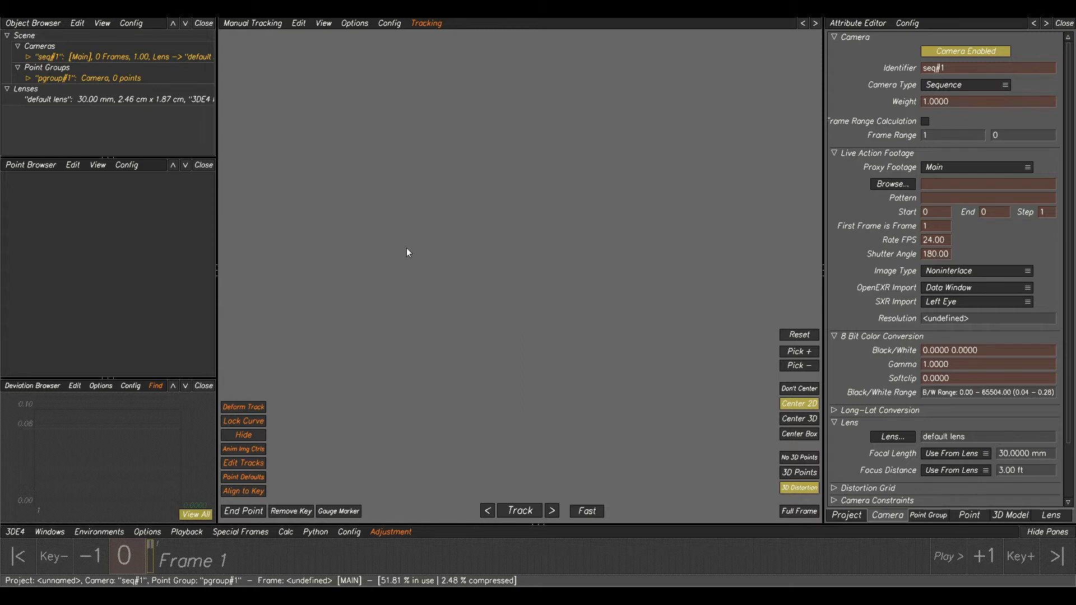
Load the LightSabre_BG01_V001 EXR sequence, frames 1001-1111, from MM018/LightSabre/Plates/2K as the camera's footage.
left_click(68, 59)
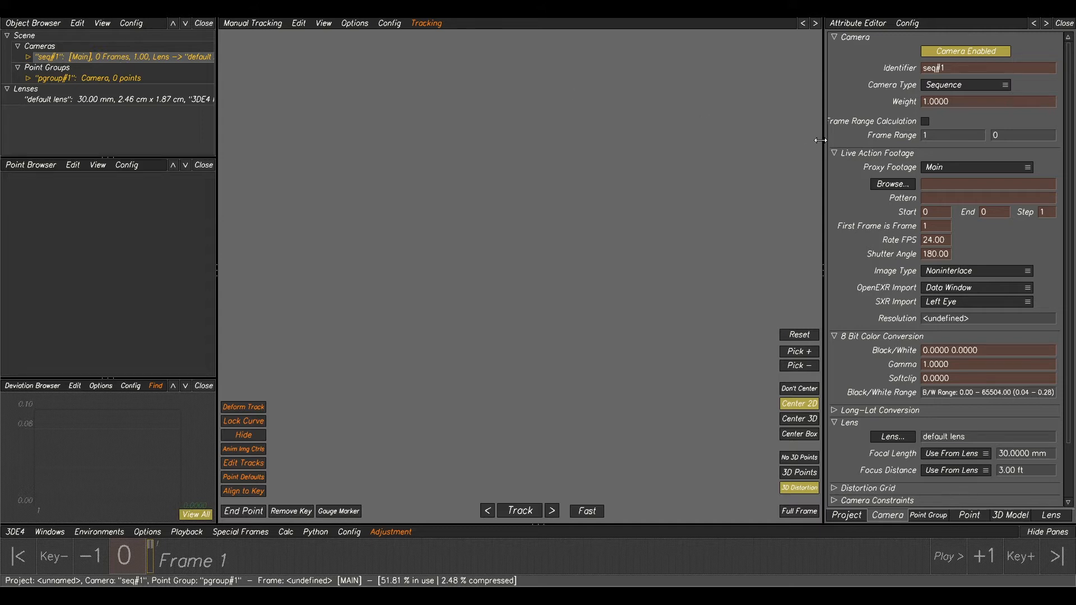
left_click(883, 183)
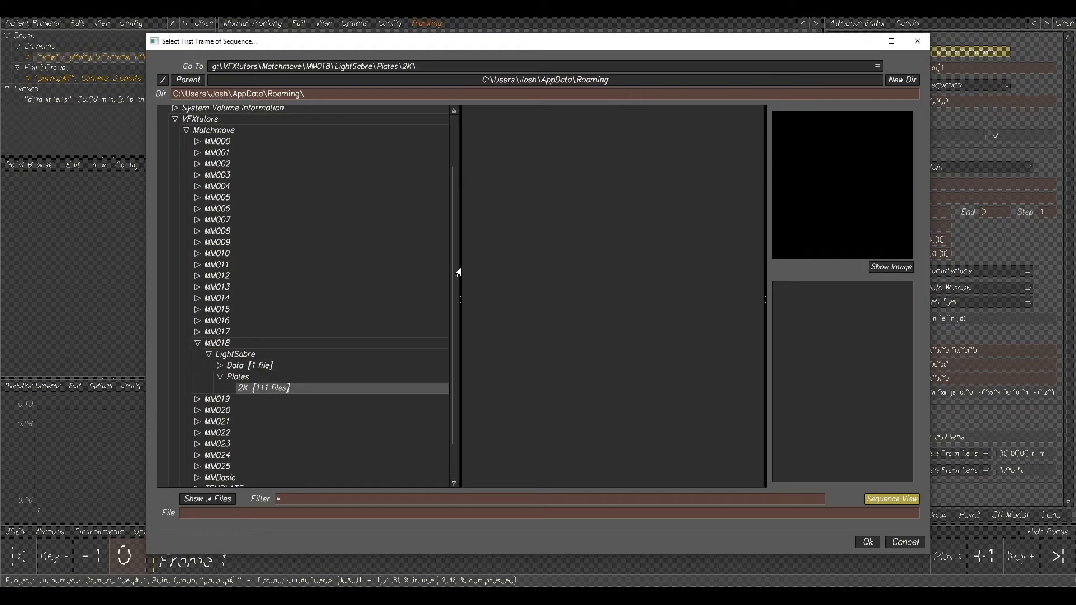
left_click(227, 357)
left_click(228, 378)
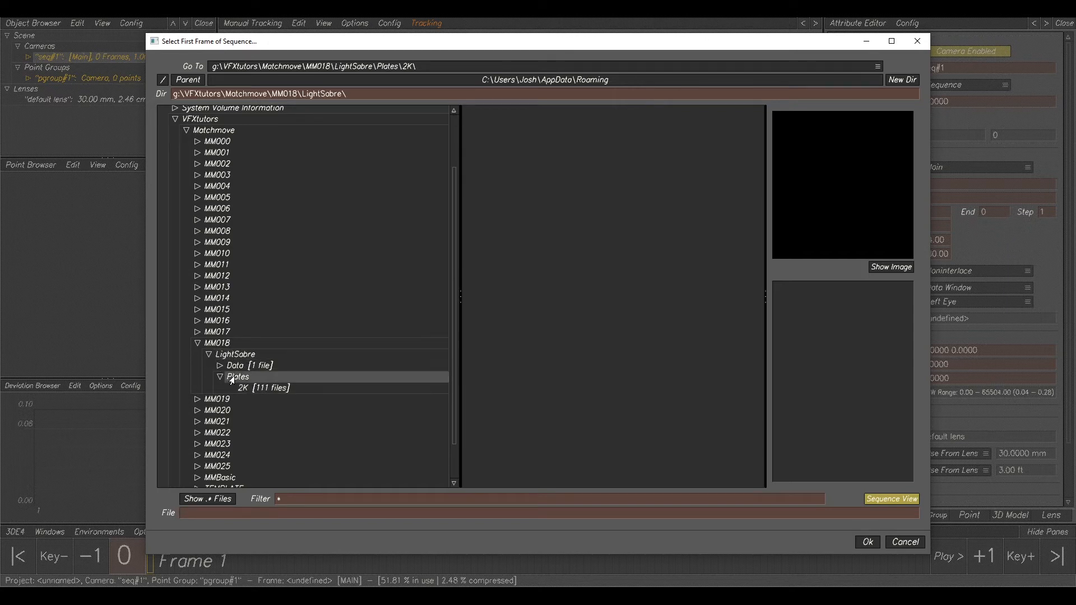
left_click(249, 389)
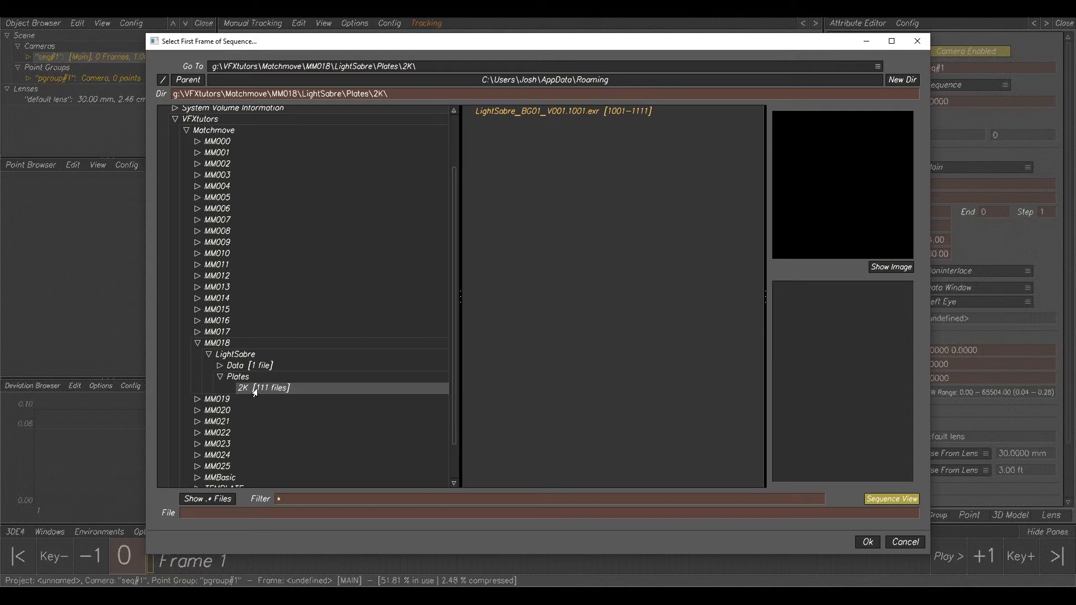
left_click(575, 111)
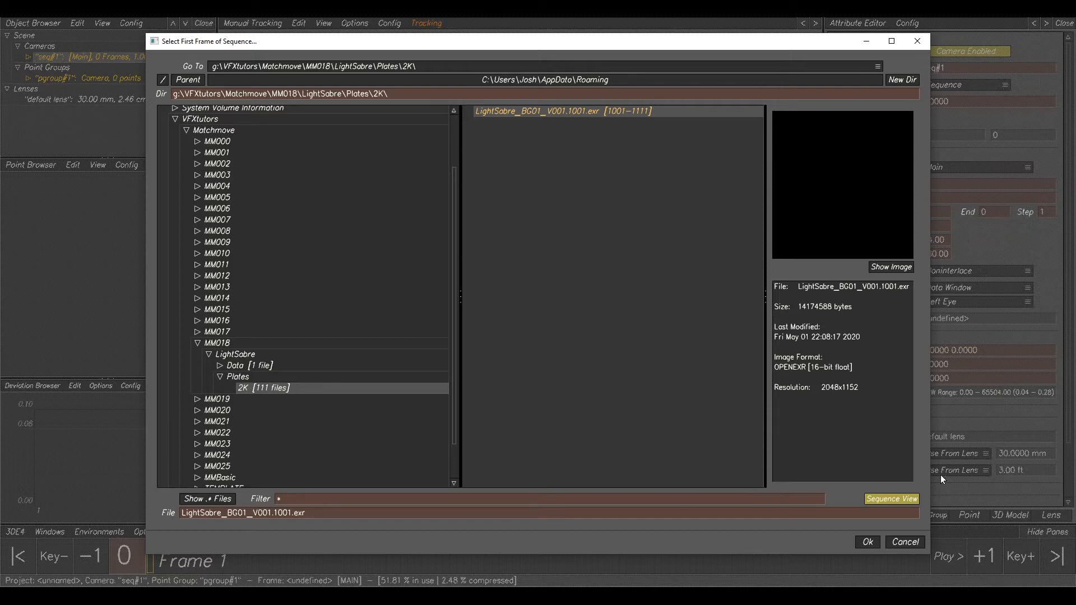
left_click(866, 543)
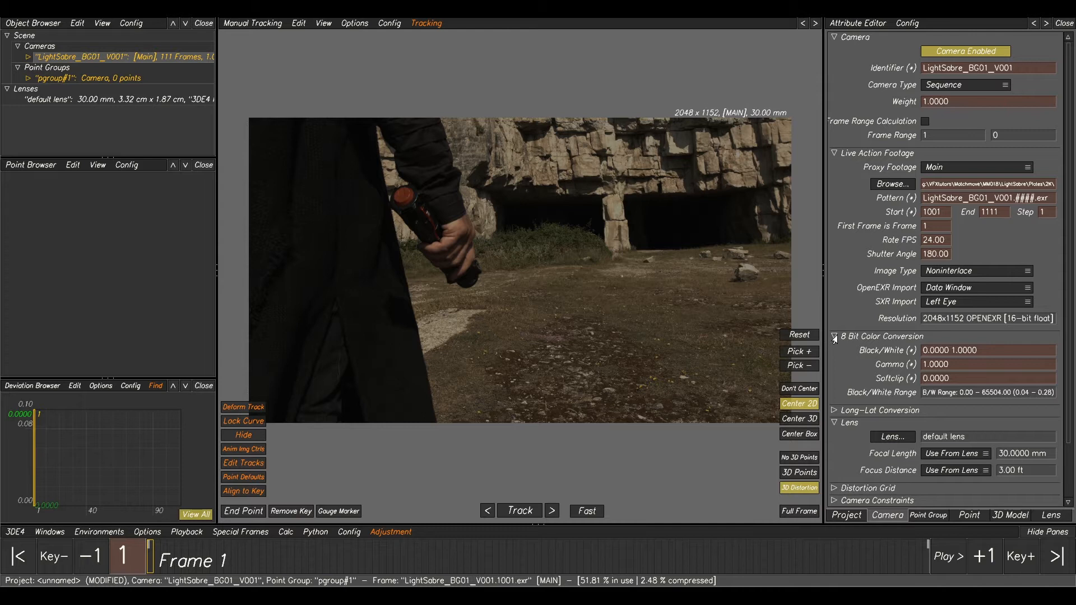
Set the footage's 8 bit color conversion gamma to 2.2 and scrub the plate to frame 9.
left_click_drag(956, 364, 906, 364)
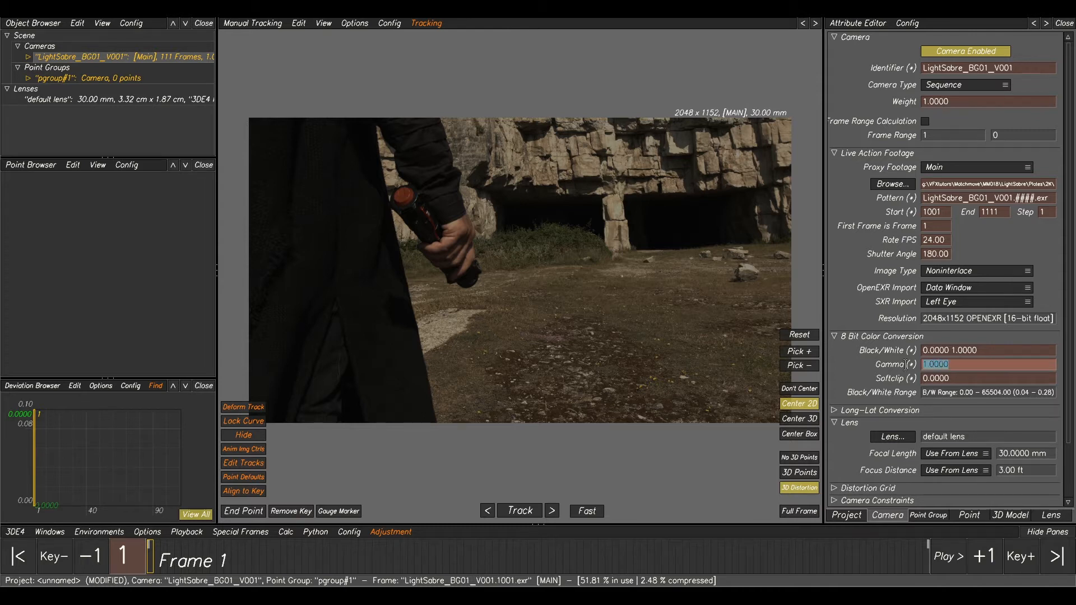
type("2.2")
key("Return")
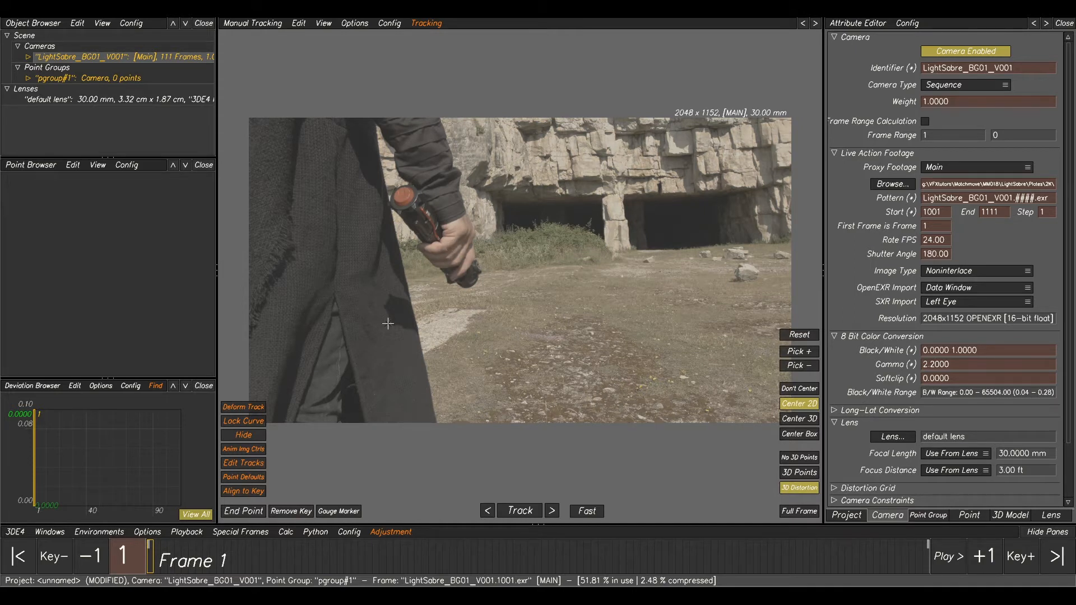
left_click_drag(168, 562, 206, 559)
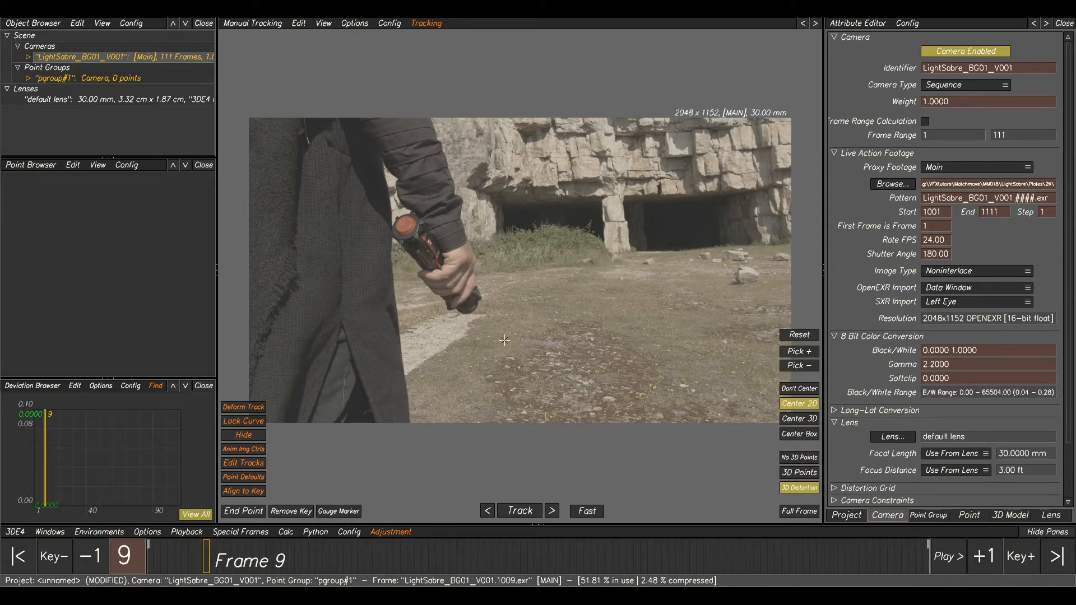
Begin saving the project under a new name and create a folder named tut inside MM018.
left_click(14, 532)
left_click(39, 460)
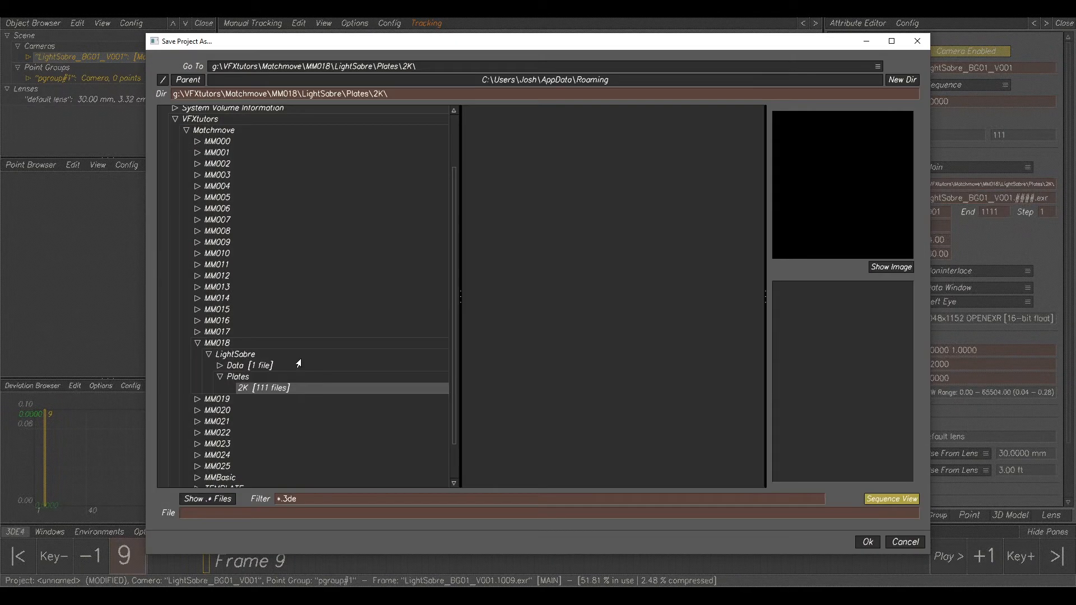
left_click(221, 347)
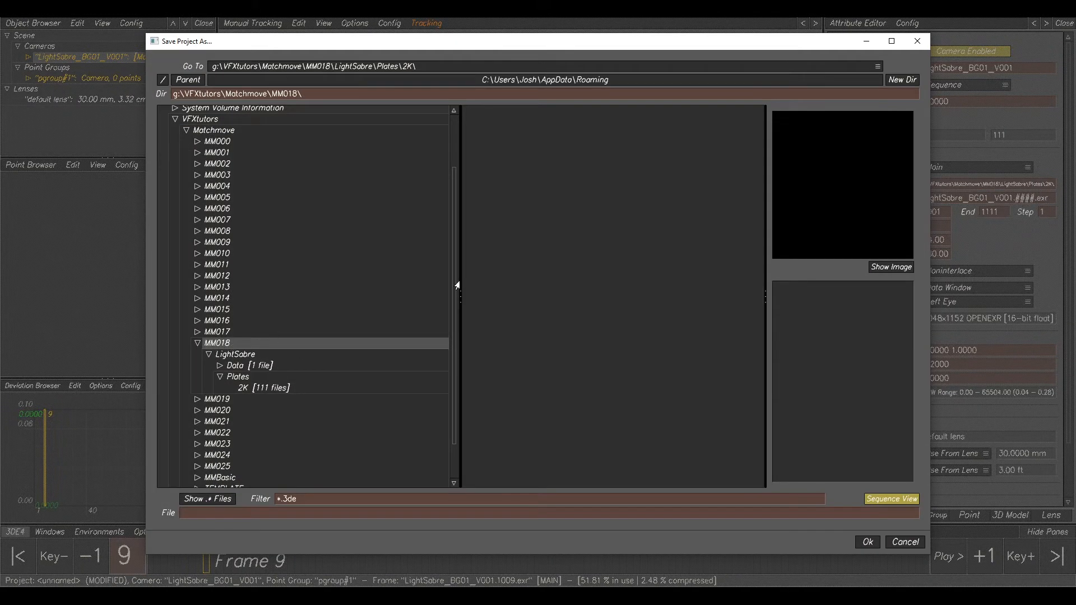
left_click(902, 80)
left_click(544, 287)
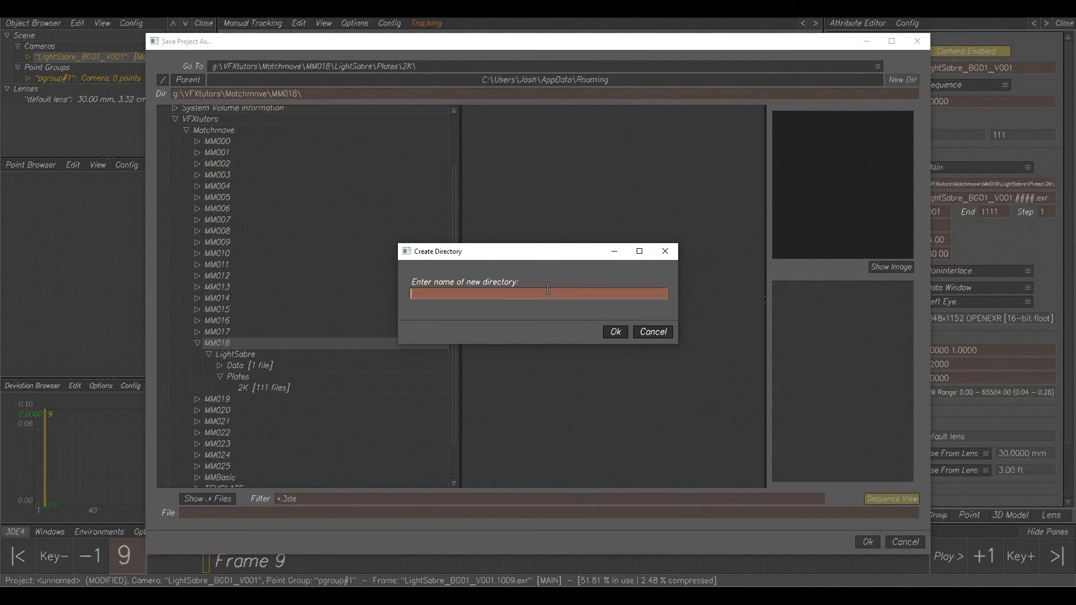
type("tut")
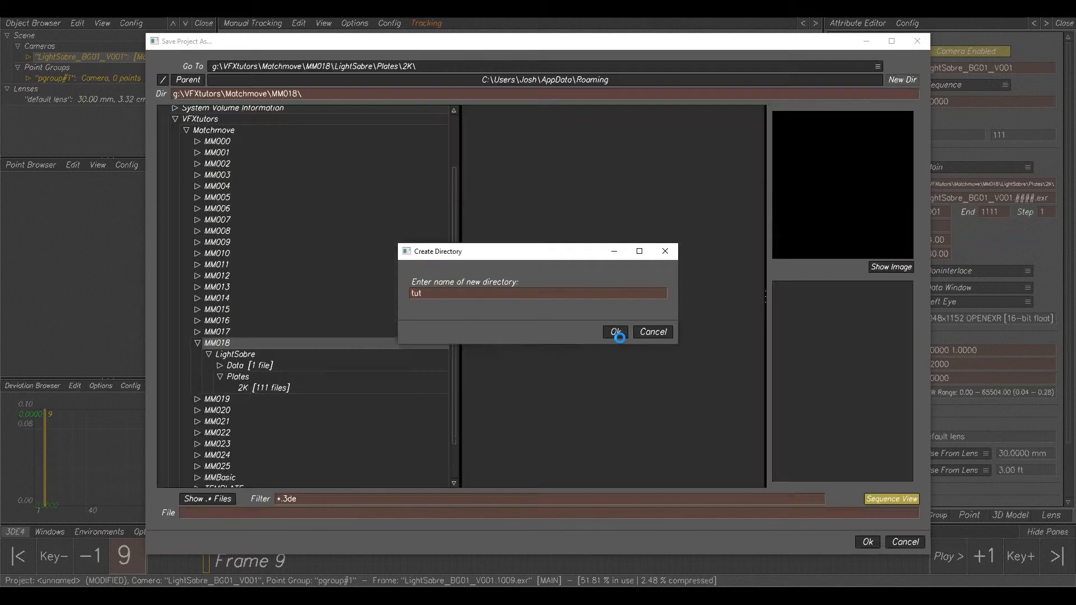
left_click(615, 332)
Save the project in the tut folder as LighrSabre_Bg01_V001_Cam_v001.
left_click(219, 400)
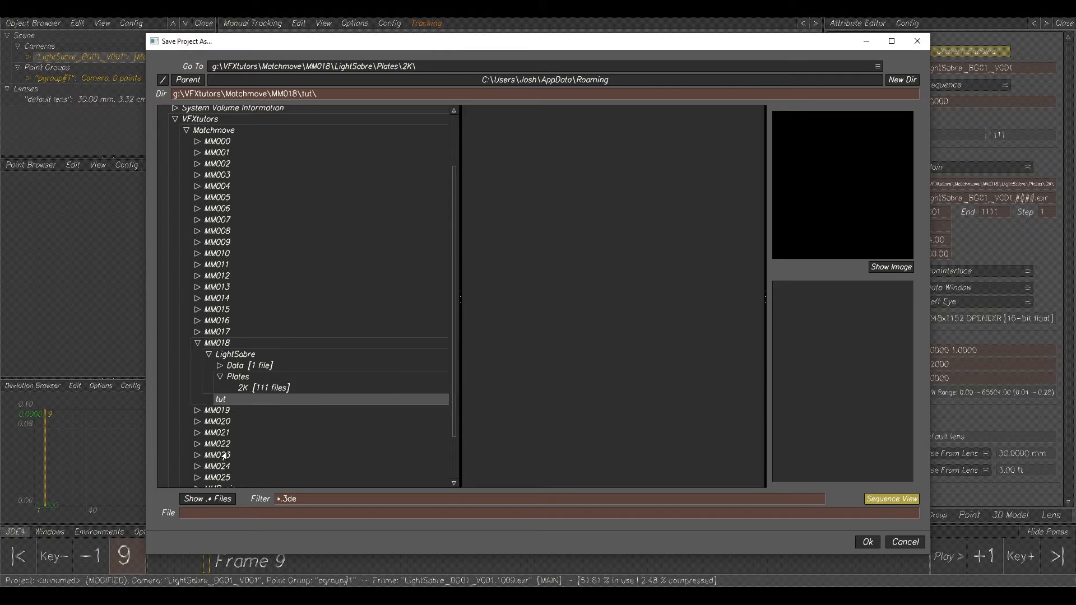
left_click(245, 515)
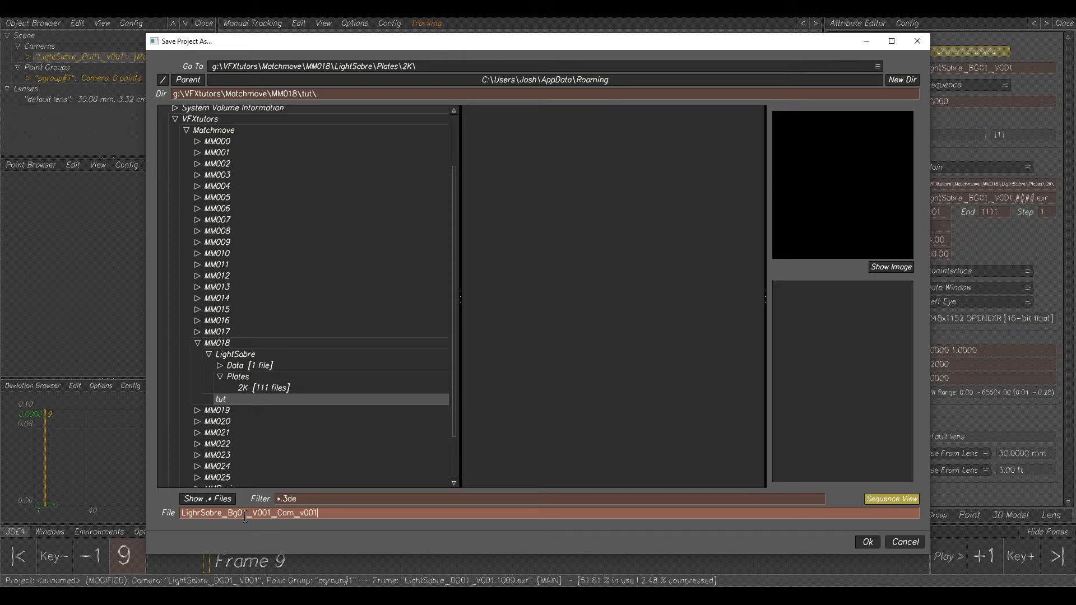
left_click(868, 542)
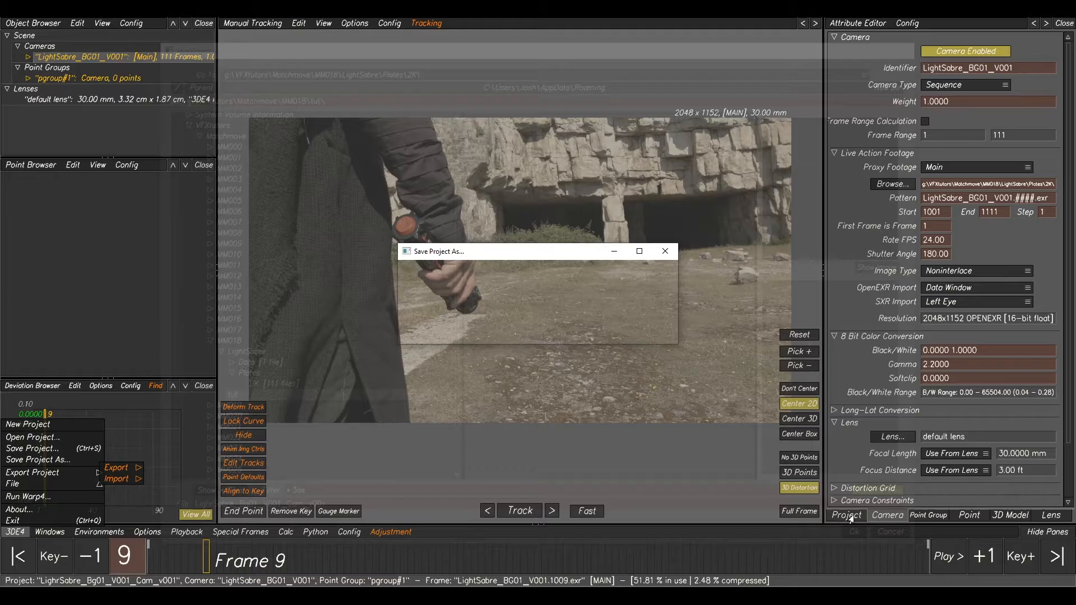
Play back the plate to review the shot, and stop playback at frame 92.
left_click(191, 533)
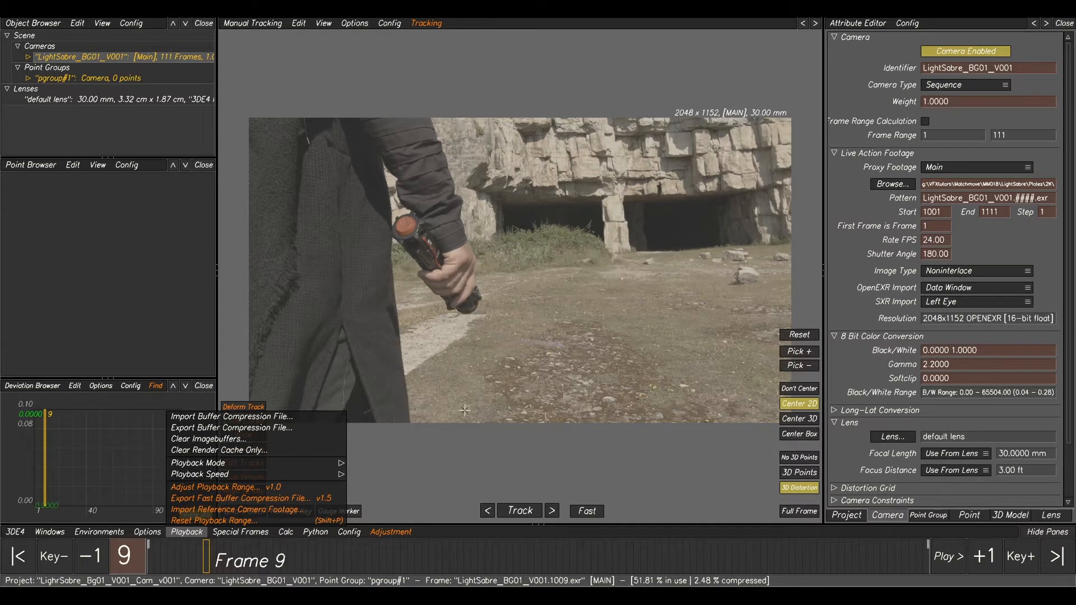
left_click_drag(254, 553, 313, 558)
key("space")
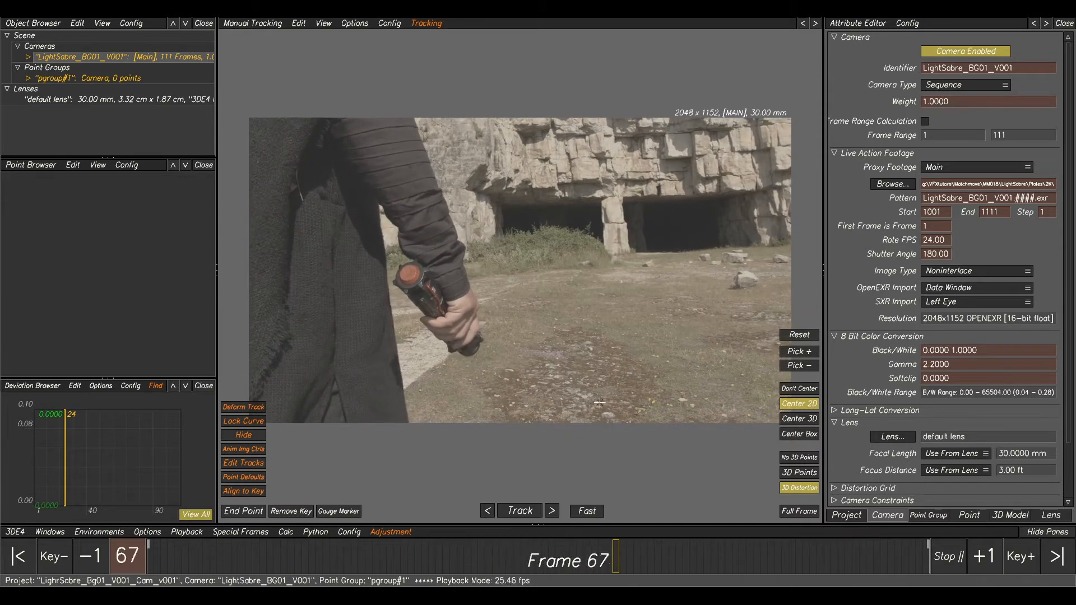
key("space")
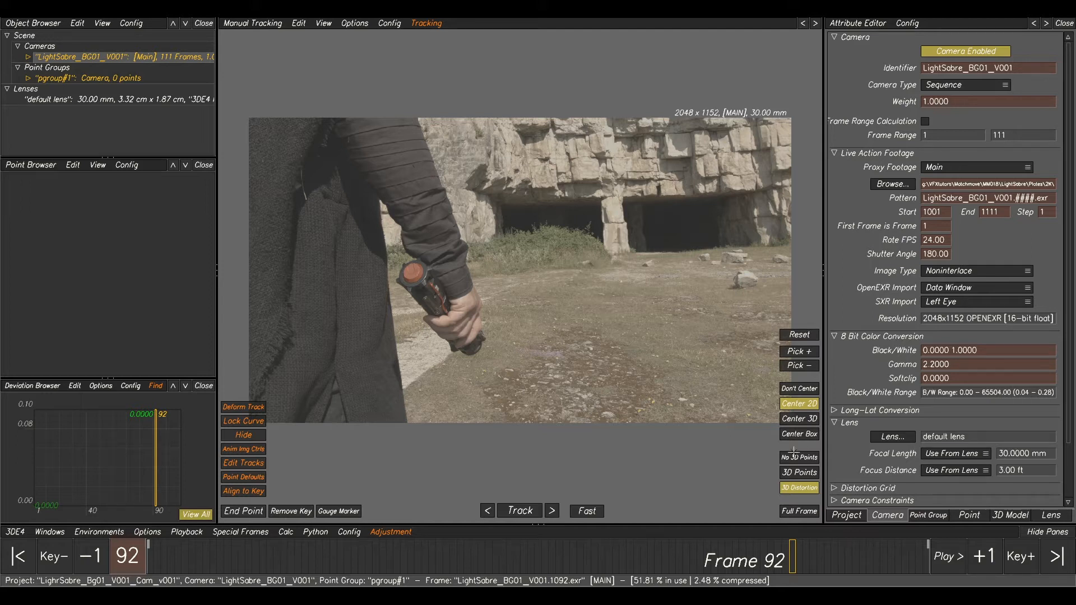
Set the default lens's filmback height to 11.88 mm, taking the sensor size from the LightSabreCameraData notes in Notepad.
left_click(1041, 516)
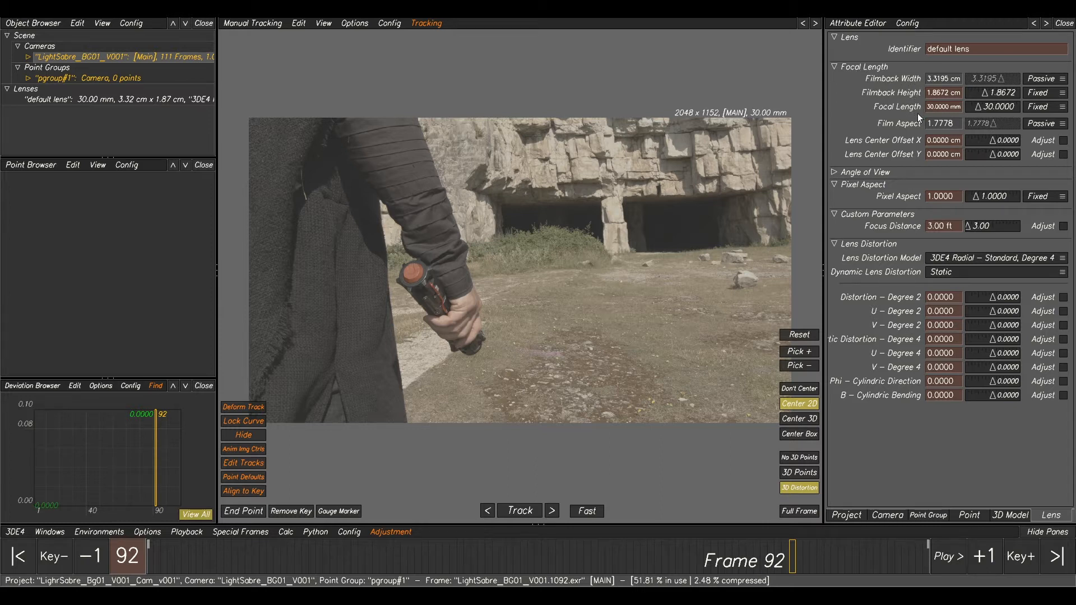
left_click_drag(1075, 208, 680, 208)
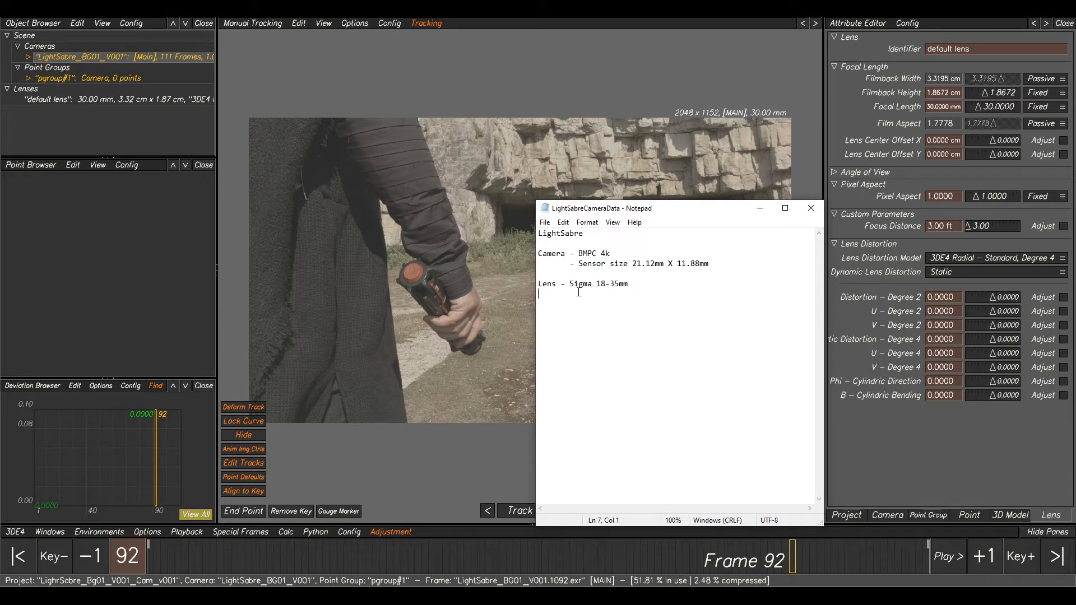
left_click_drag(680, 214, 694, 276)
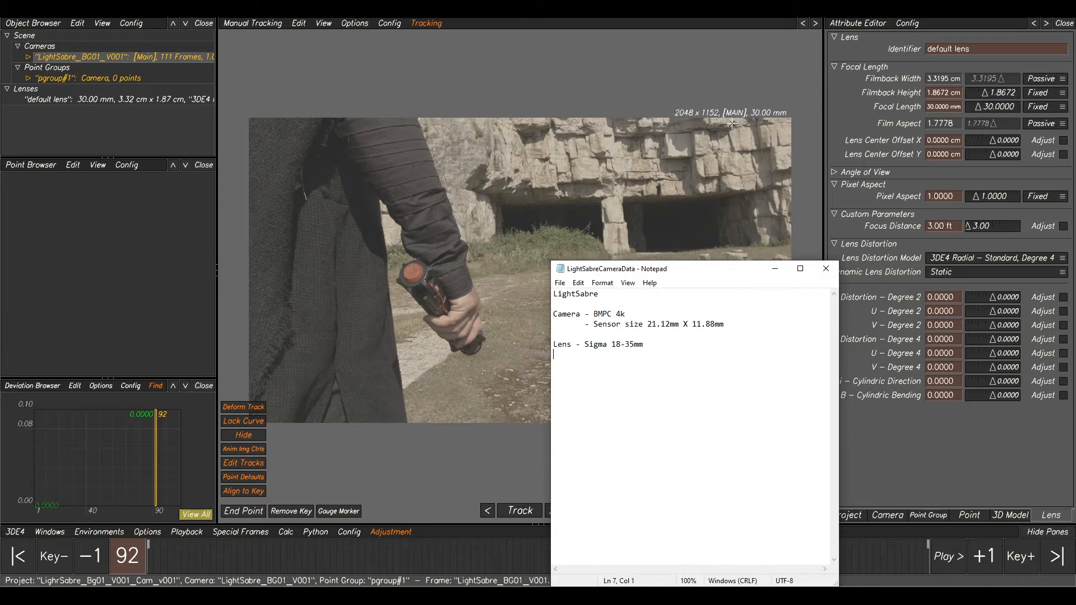
left_click_drag(693, 324, 714, 327)
left_click(775, 269)
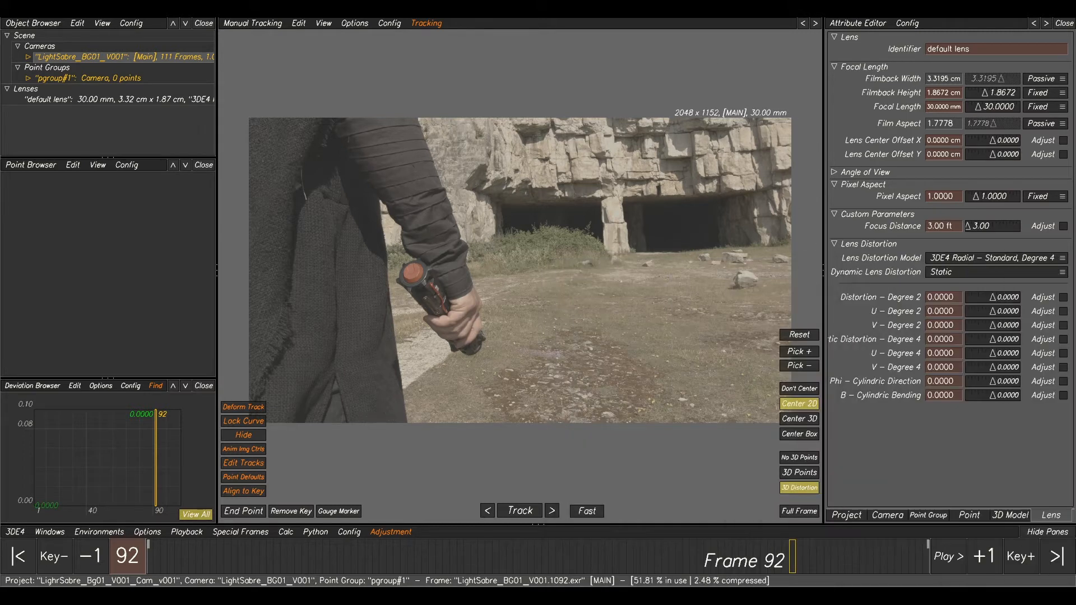
left_click(956, 93)
type("11.88mm")
key("Return")
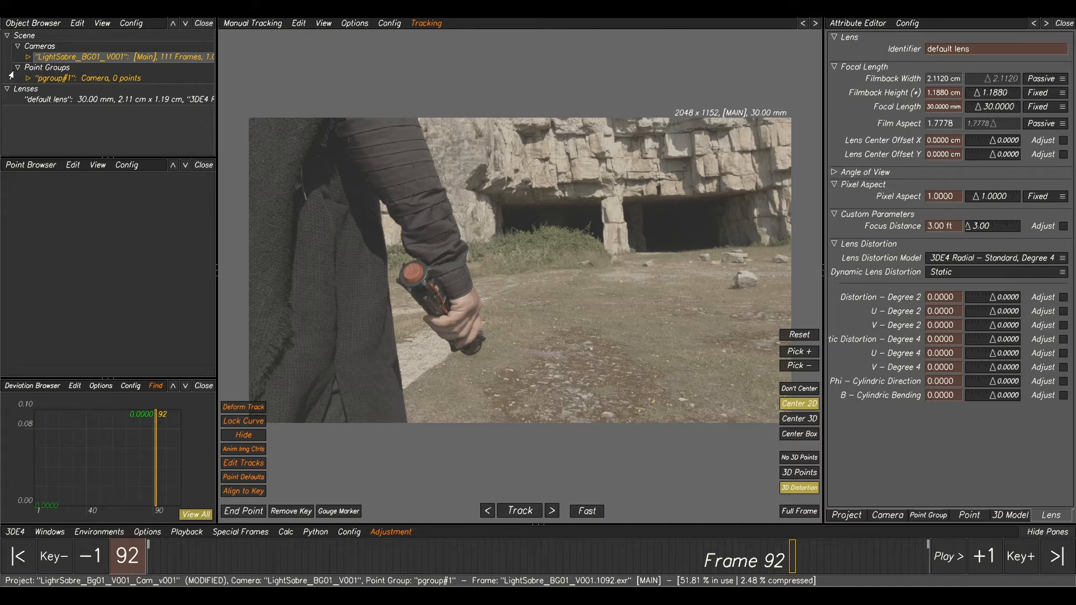
Import Sith_SetScan_V001.obj from LightSabre/Data/SetGeo/SetScan as a new 3D model in point group pgroup#1.
left_click(27, 79)
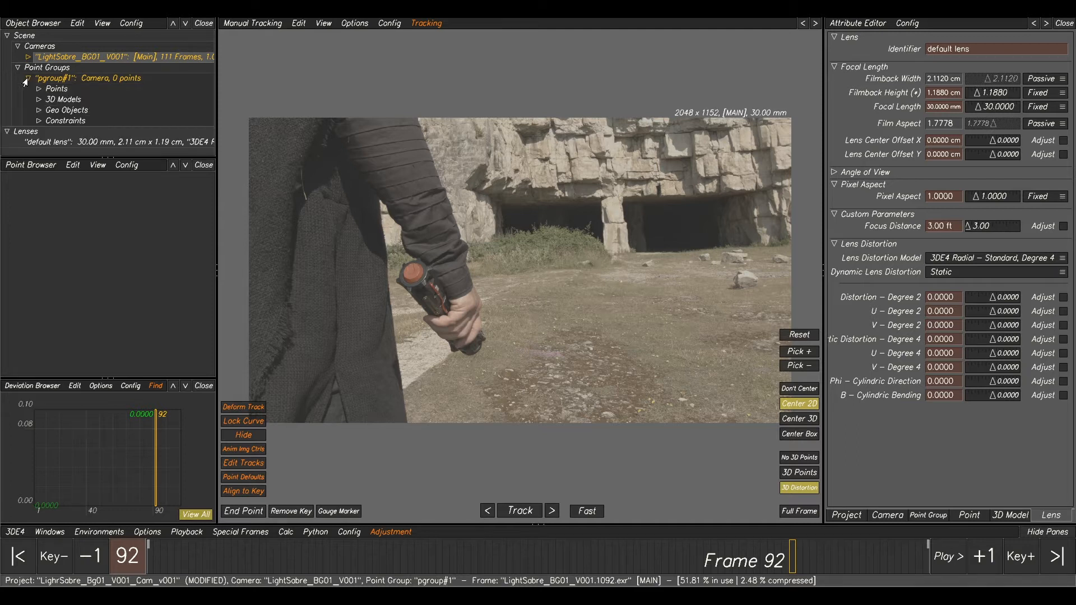
left_click(39, 100)
right_click(51, 102)
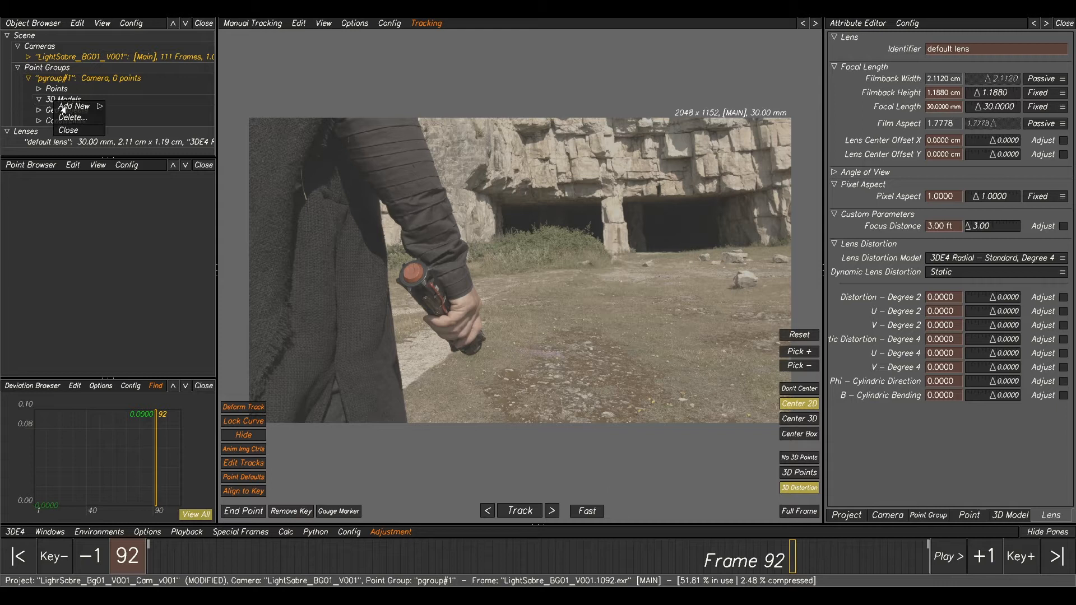
mouse_move(63, 110)
left_click(137, 113)
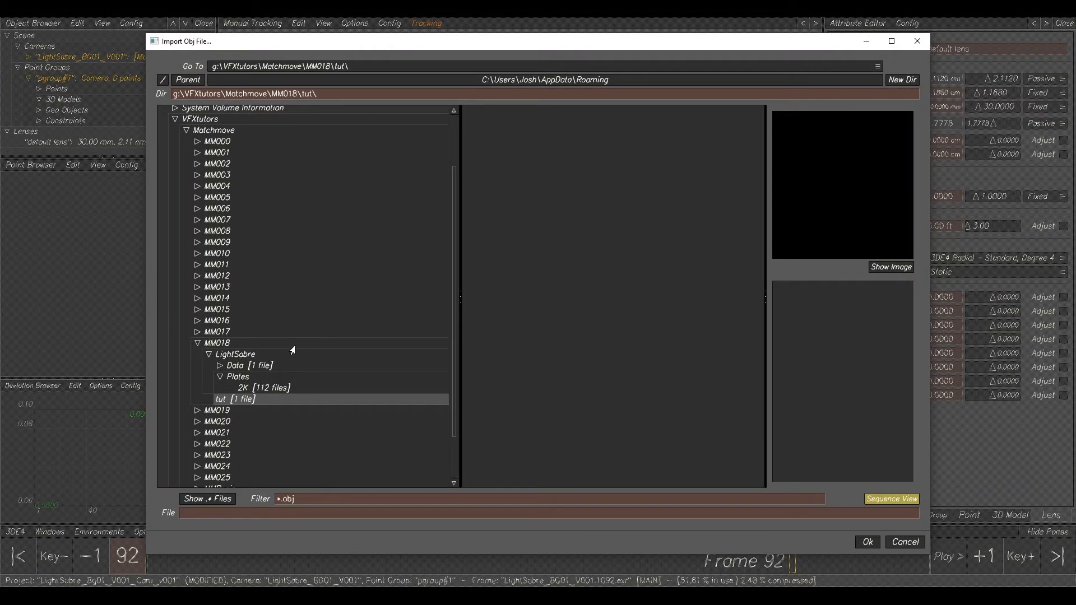
left_click(220, 377)
left_click(241, 368)
left_click(220, 365)
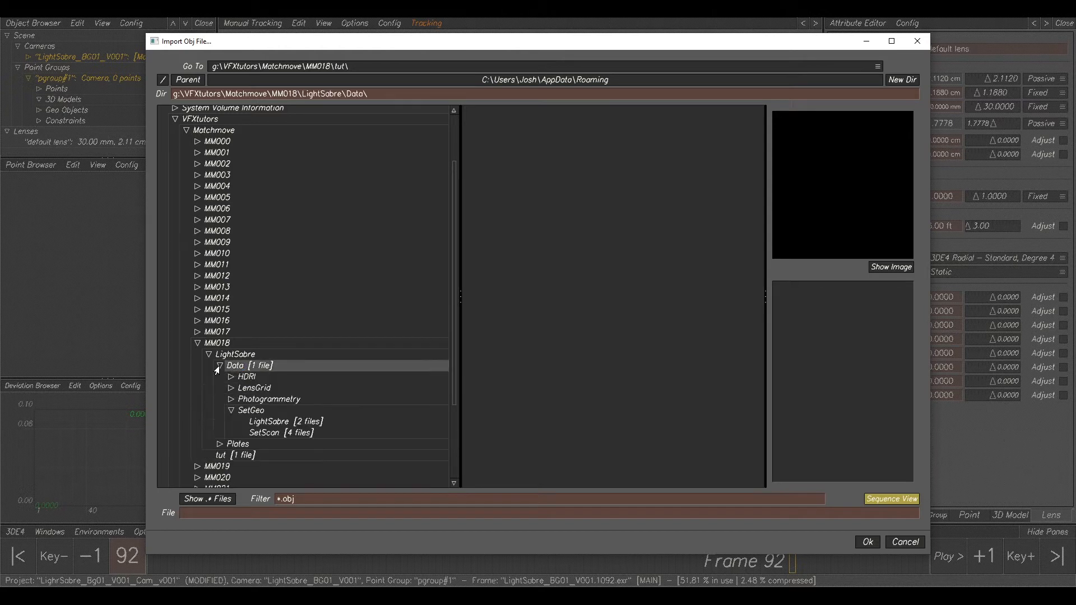
left_click(238, 414)
left_click(231, 411)
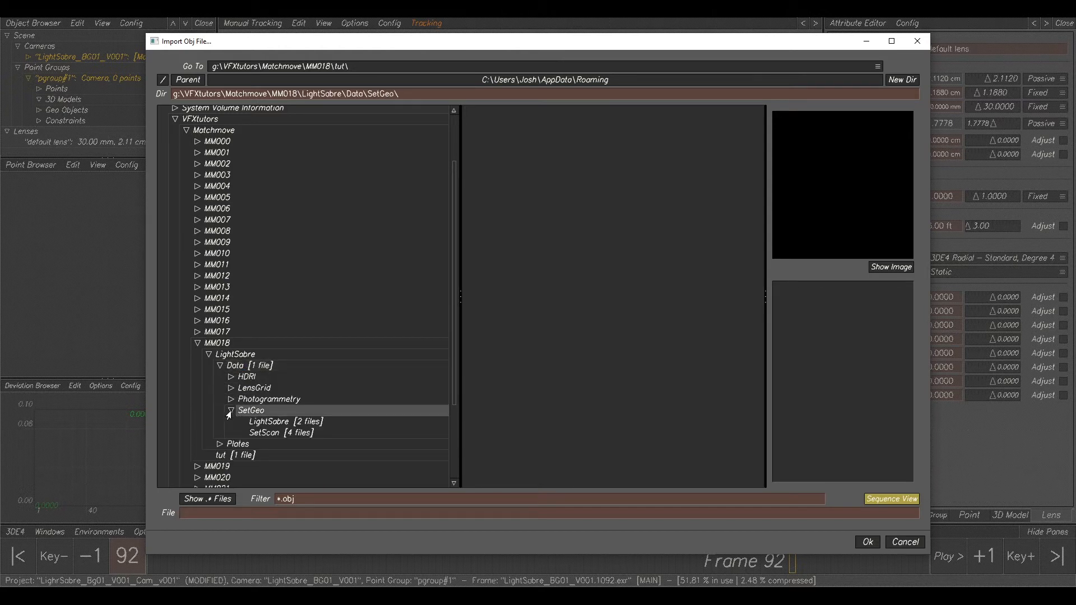
left_click(279, 432)
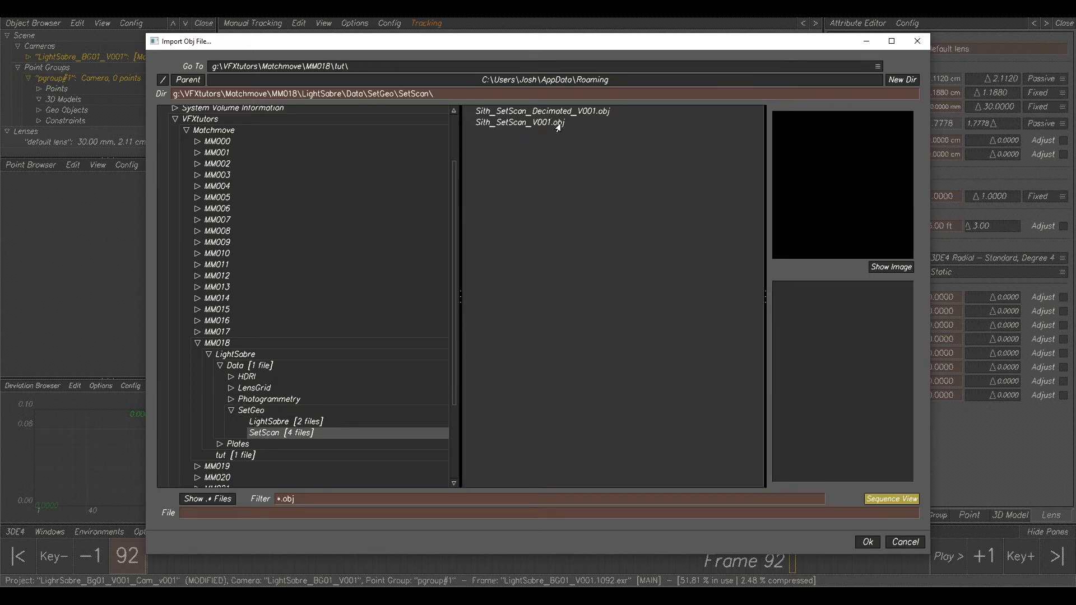
left_click(522, 124)
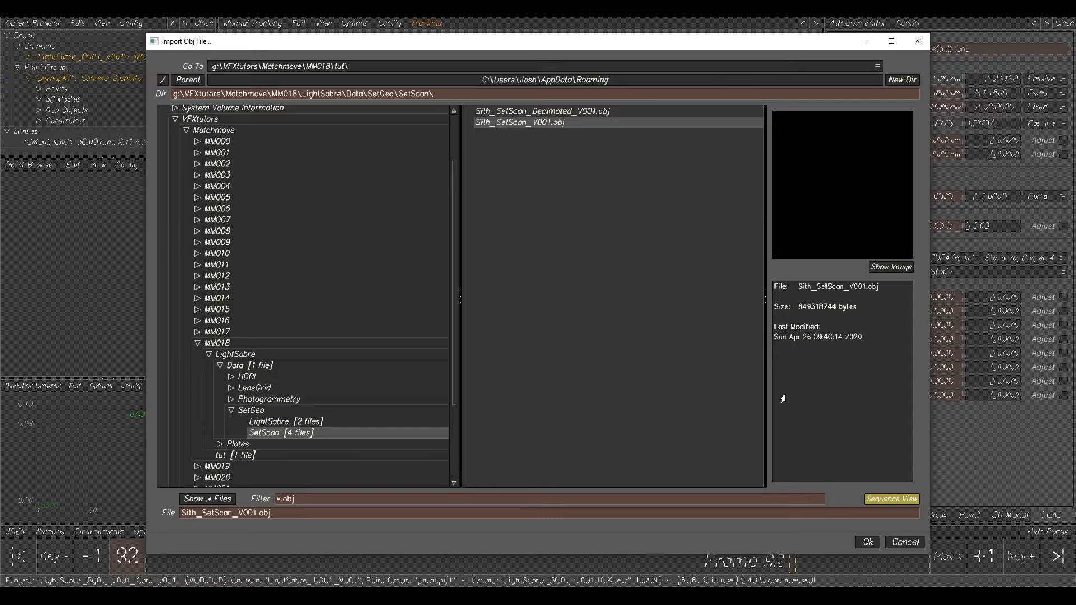
left_click(867, 543)
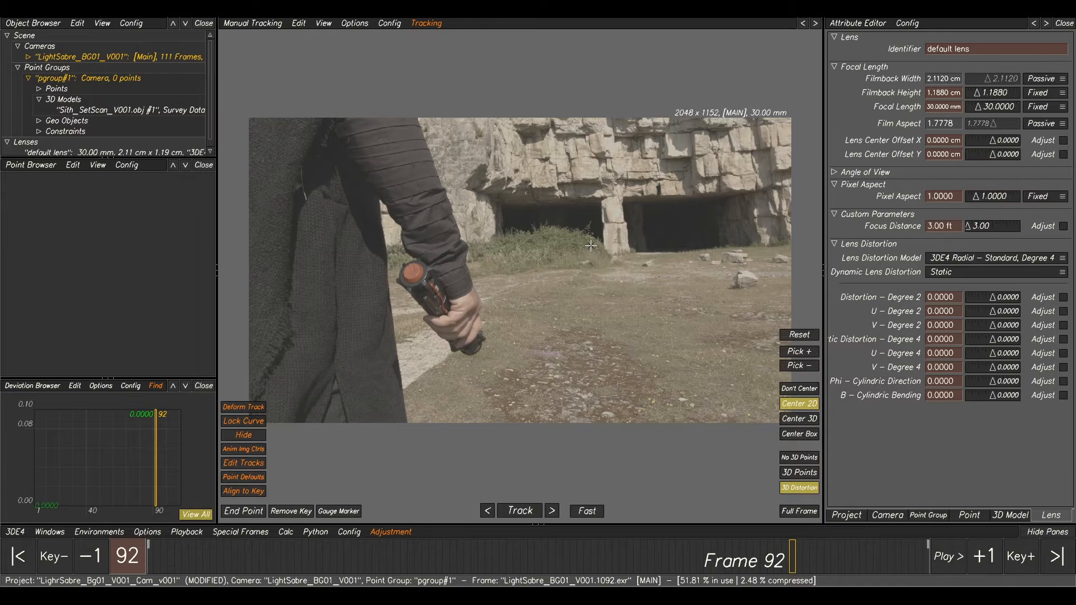
Switch to the 3D Orientation view and select the imported Sith_SetScan_V001 model to show its attributes.
key("F6")
scroll(590, 245, "down", 5)
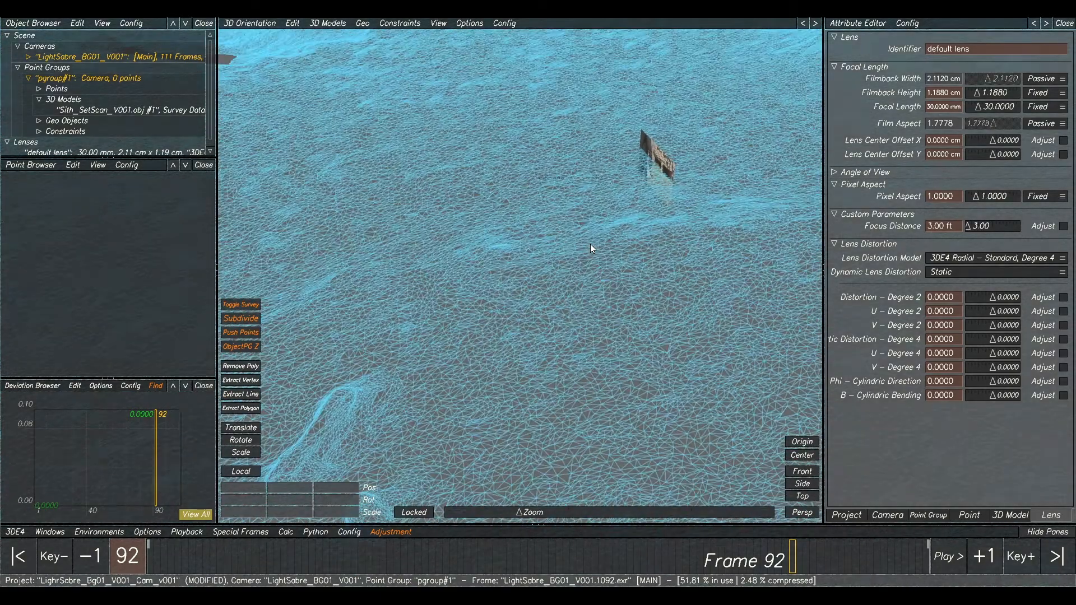
scroll(591, 245, "down", 10)
mouse_move(586, 247)
left_mouse_down("alt")
mouse_move(569, 318)
mouse_move(580, 240)
left_mouse_up("alt")
right_click_drag(579, 240, 599, 275, "alt")
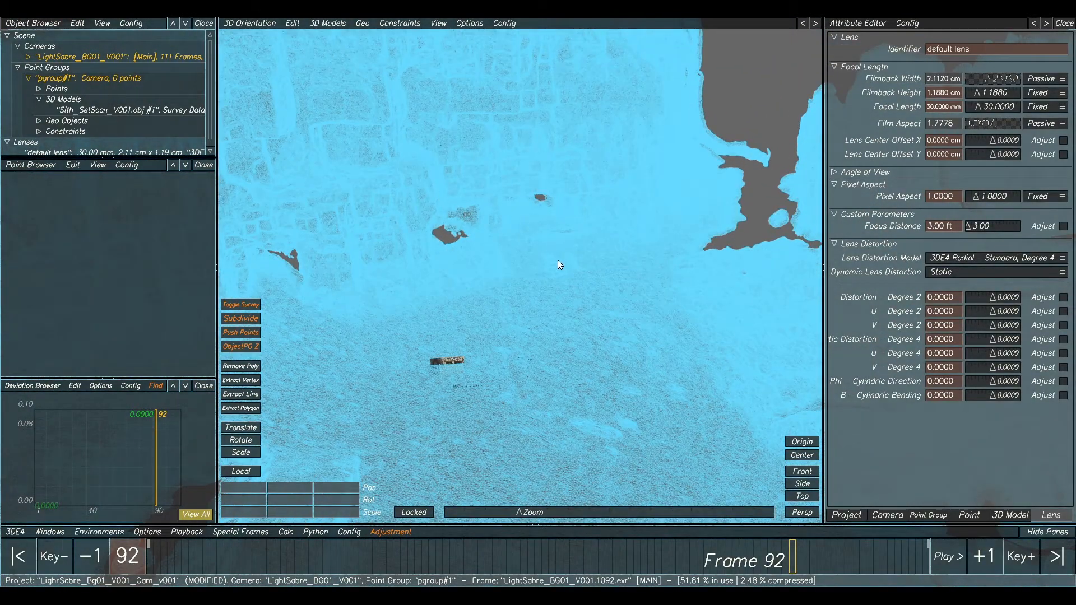
left_click(143, 111)
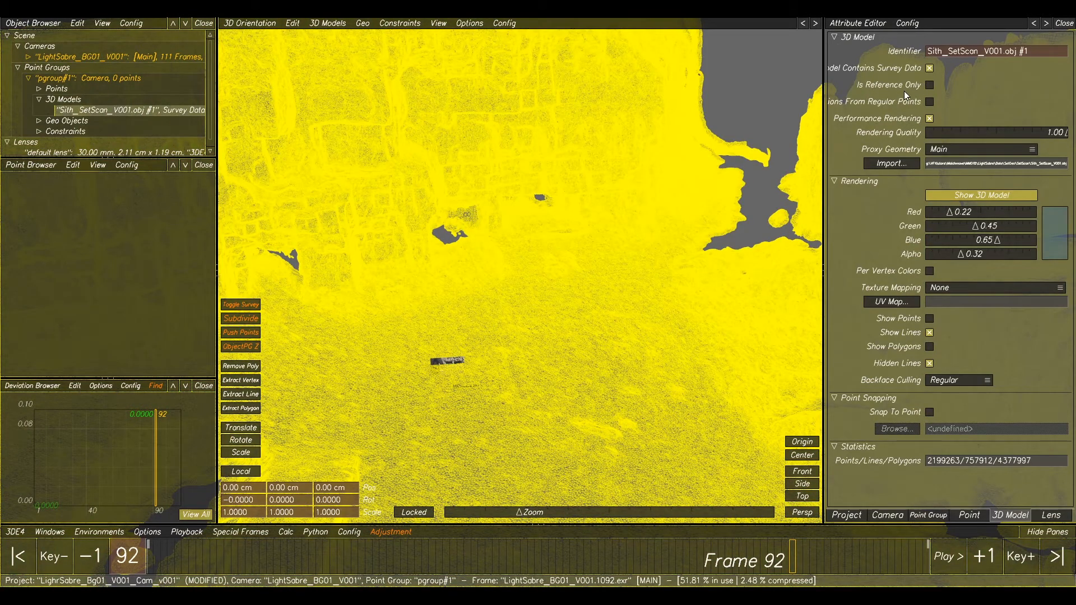
Mark the set scan as reference only, turn off its performance rendering and set its alpha to 0.06.
left_click(930, 85)
left_click(930, 119)
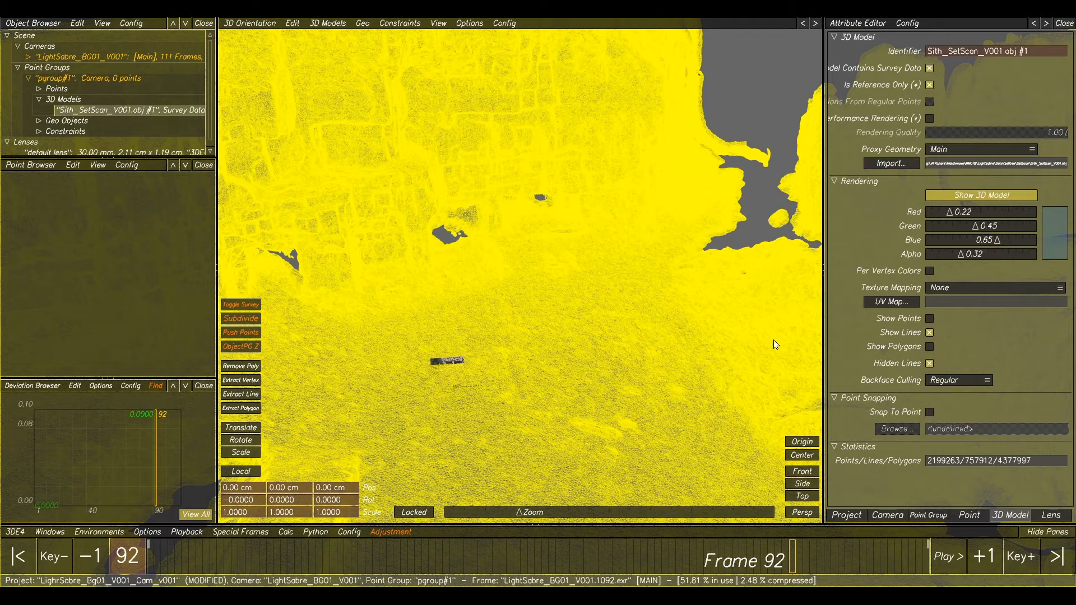
left_click_drag(957, 260, 930, 260)
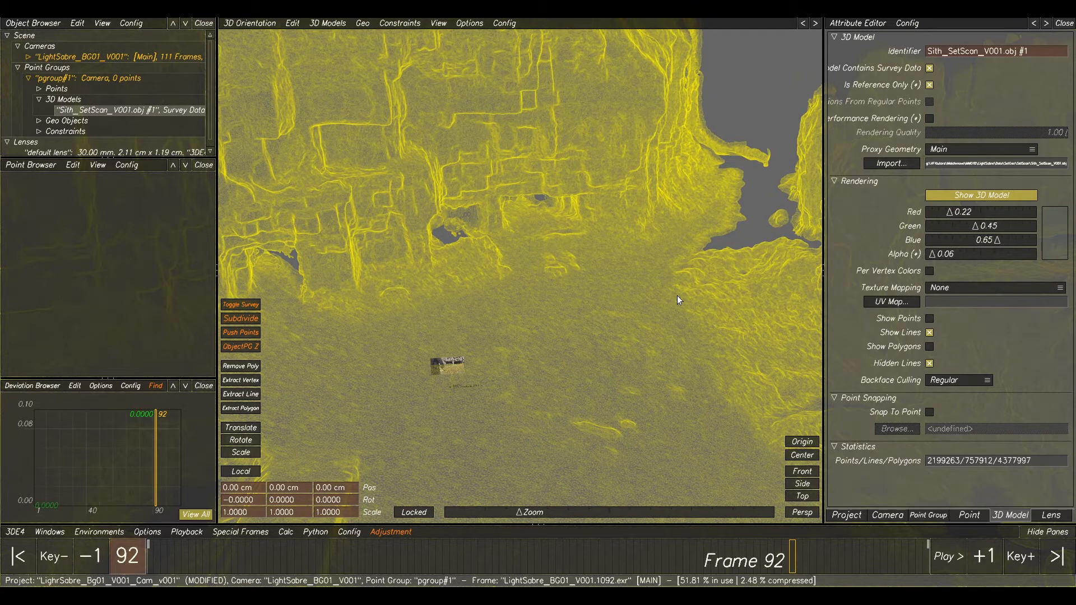
middle_click_drag(621, 318, 563, 296)
scroll(562, 295, "up", 5)
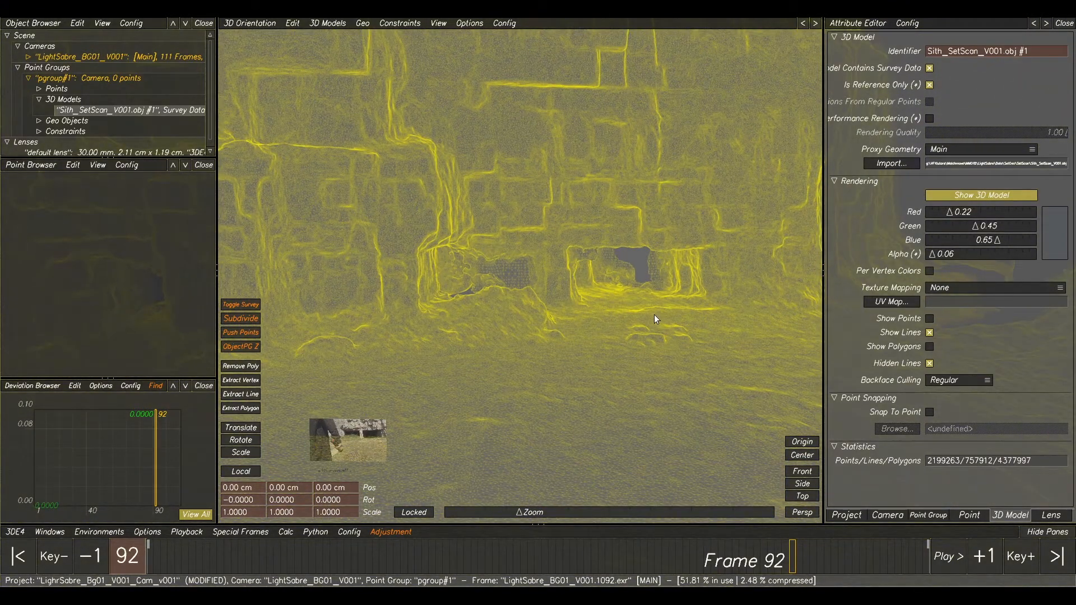
In the Lineup view, centre the models and roughly align the set scan wireframe with the plate's cliff and cave openings.
key("F2")
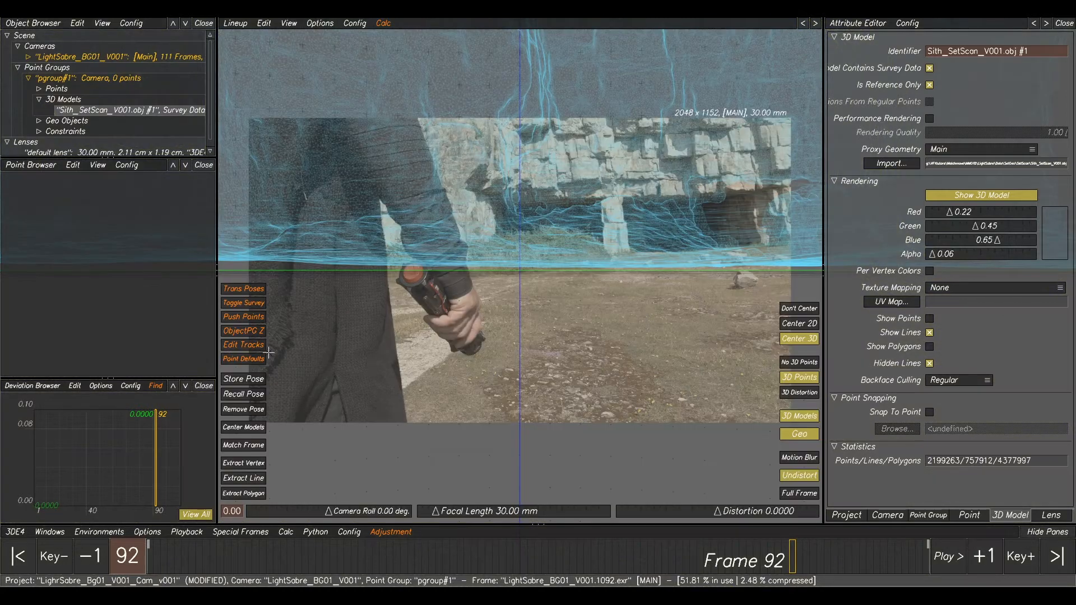
left_click(243, 429)
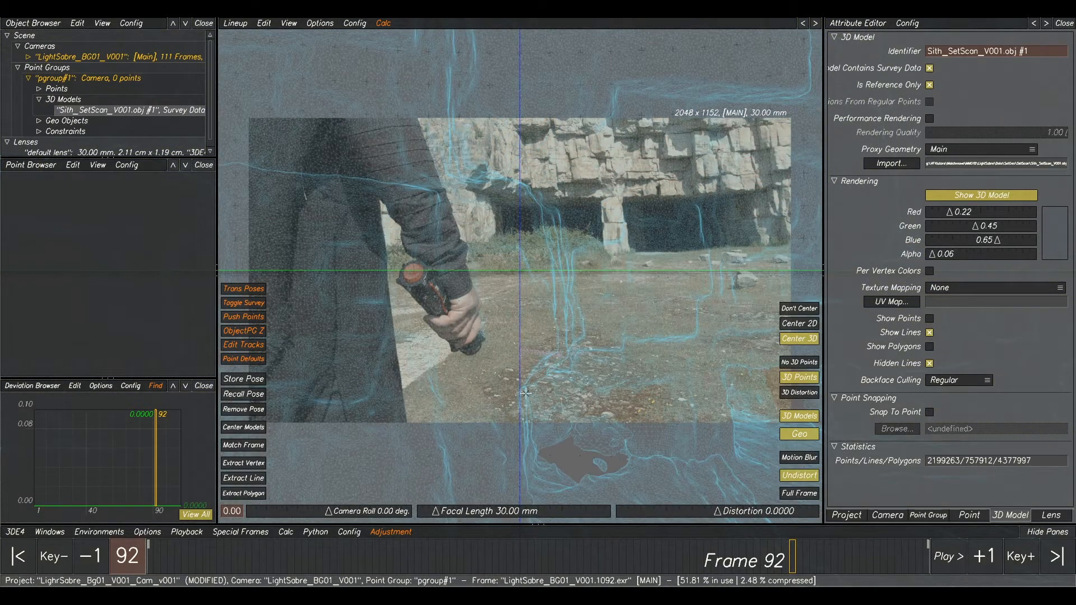
right_click_drag(600, 389, 731, 391, "alt")
right_click_drag(560, 297, 564, 267, "alt")
middle_click_drag(588, 268, 590, 229, "alt")
left_click_drag(590, 229, 616, 278, "alt")
middle_click_drag(574, 286, 516, 303, "alt")
left_click_drag(516, 303, 537, 371, "alt")
middle_click_drag(537, 371, 579, 362, "alt")
left_click_drag(579, 362, 603, 307, "alt")
middle_click_drag(602, 307, 646, 279, "alt")
right_click_drag(647, 279, 619, 210, "alt")
middle_click_drag(598, 291, 605, 255, "alt")
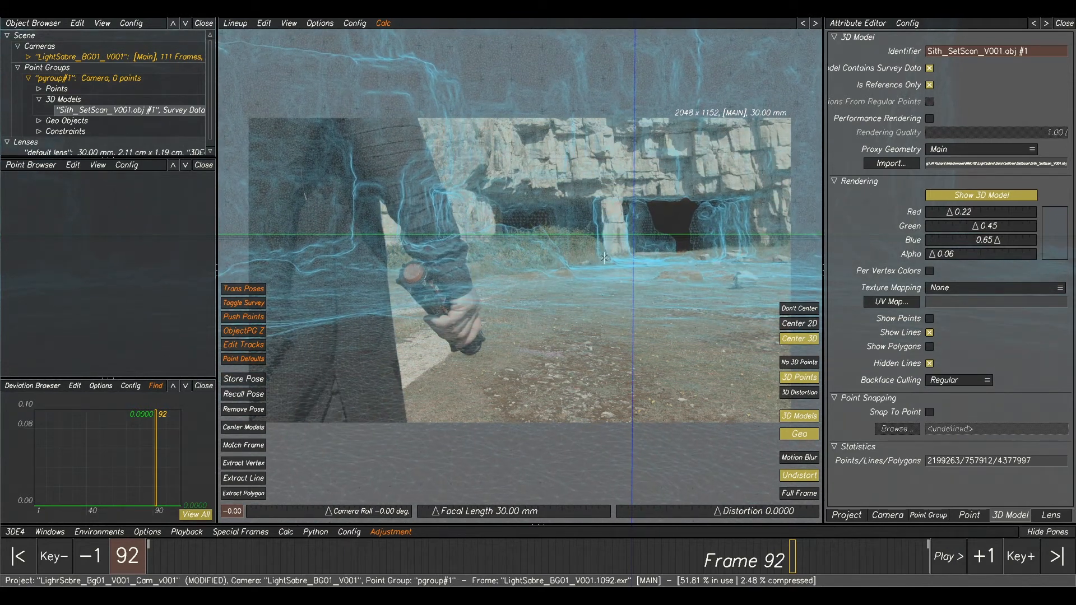
scroll(689, 230, "up", 3)
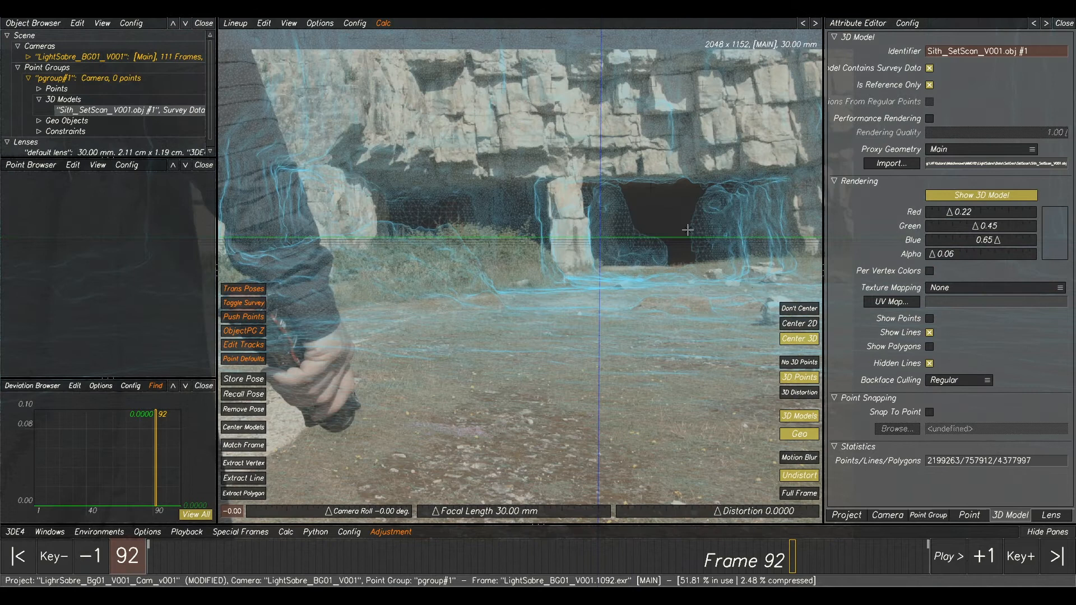
scroll(580, 247, "down", 2)
scroll(601, 297, "down", 2)
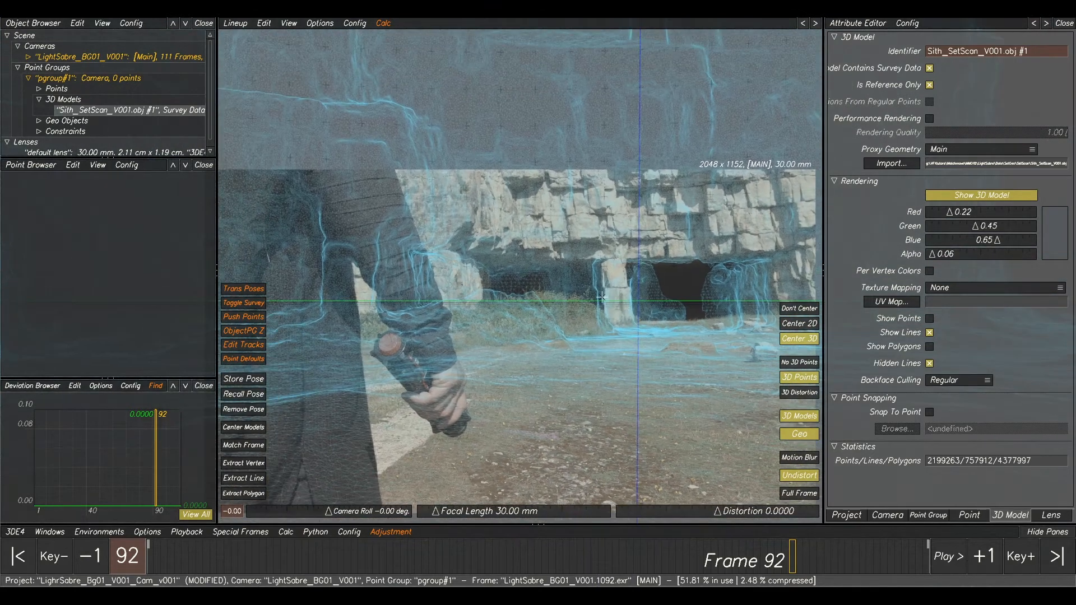
scroll(687, 289, "up", 2)
scroll(596, 287, "up", 2)
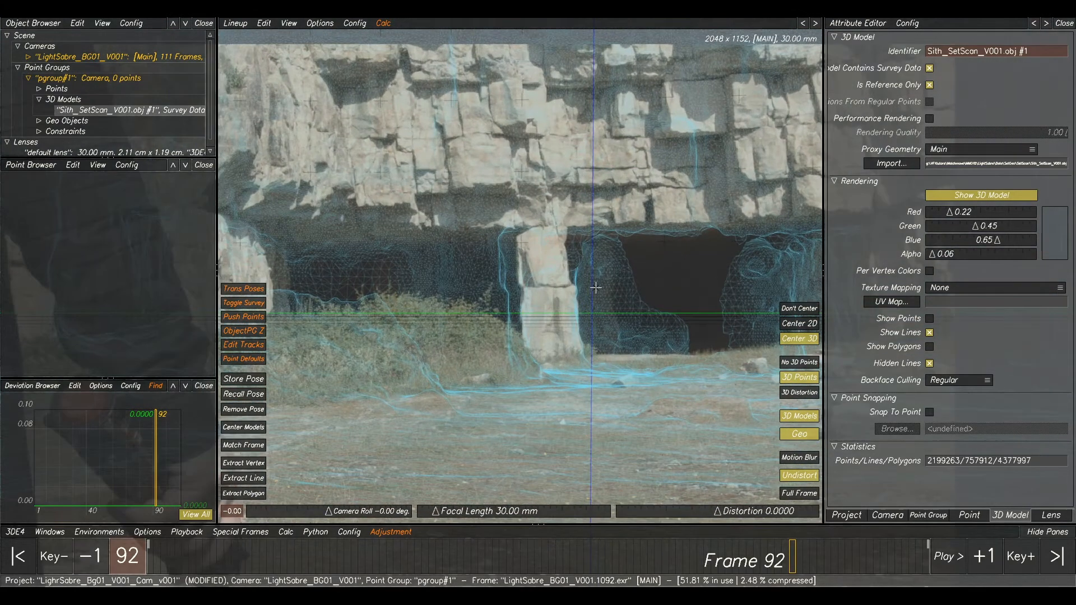
Set the set scan's alpha to 0.13 so its wireframe stands out against the plate.
middle_click_drag(617, 230, 794, 263)
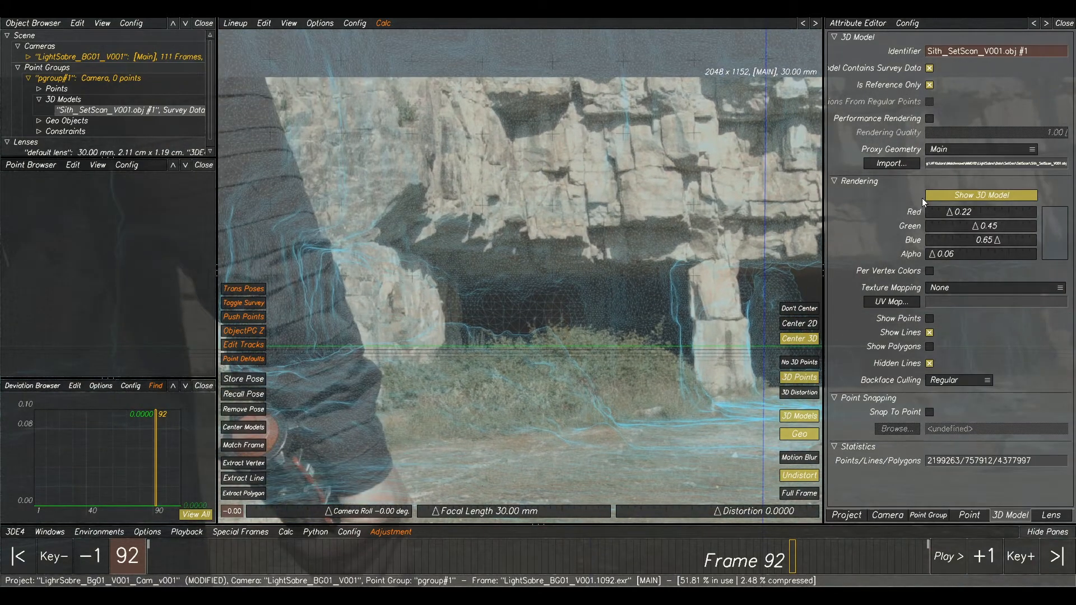
left_click_drag(935, 261, 941, 259)
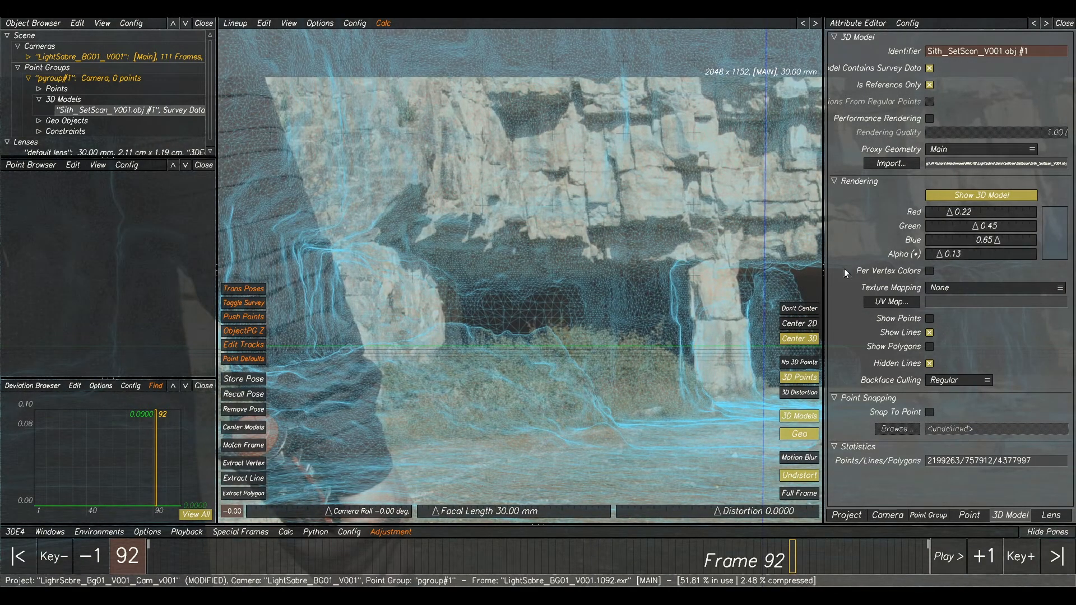
scroll(732, 309, "down", 2)
middle_click_drag(732, 309, 647, 272)
scroll(652, 292, "down", 2)
middle_click_drag(710, 301, 668, 297)
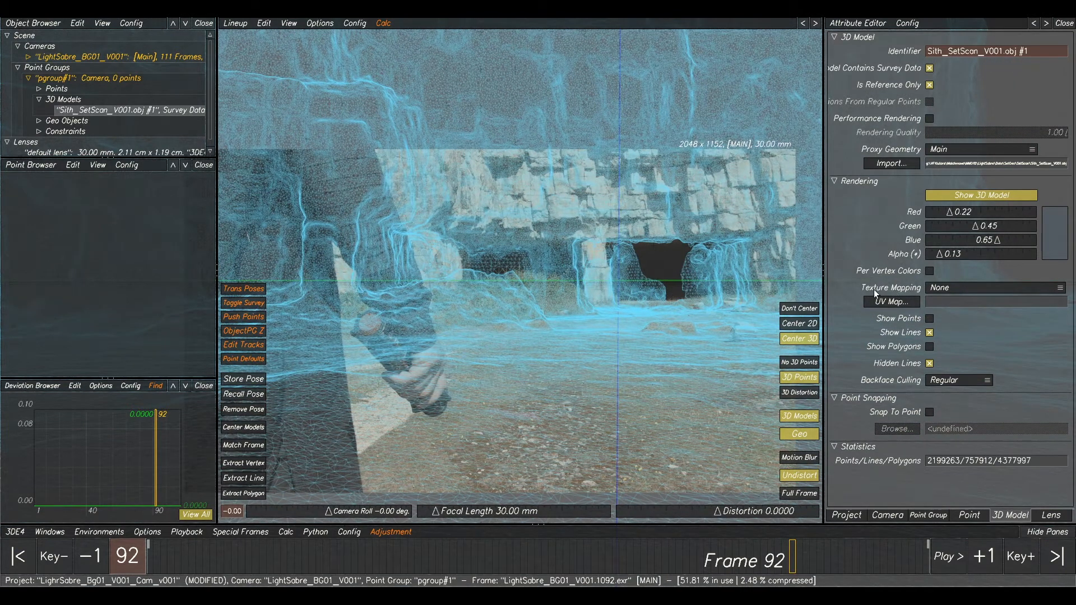
Load Sith_SetScan_DIFF_V001.tif as the model's UV map and display the model as polygons instead of lines.
left_click(892, 302)
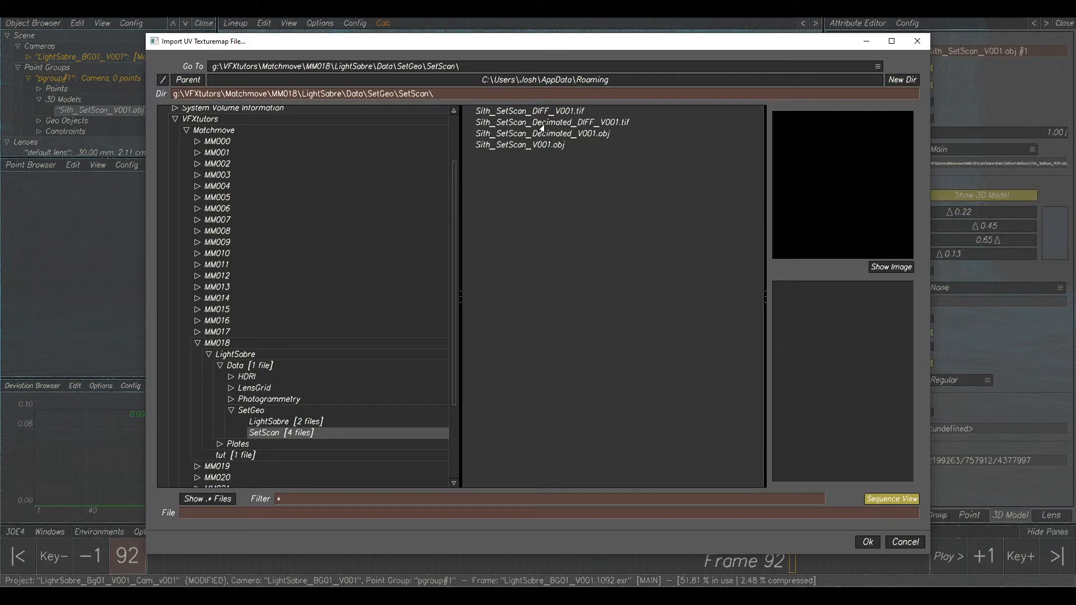
left_click(504, 114)
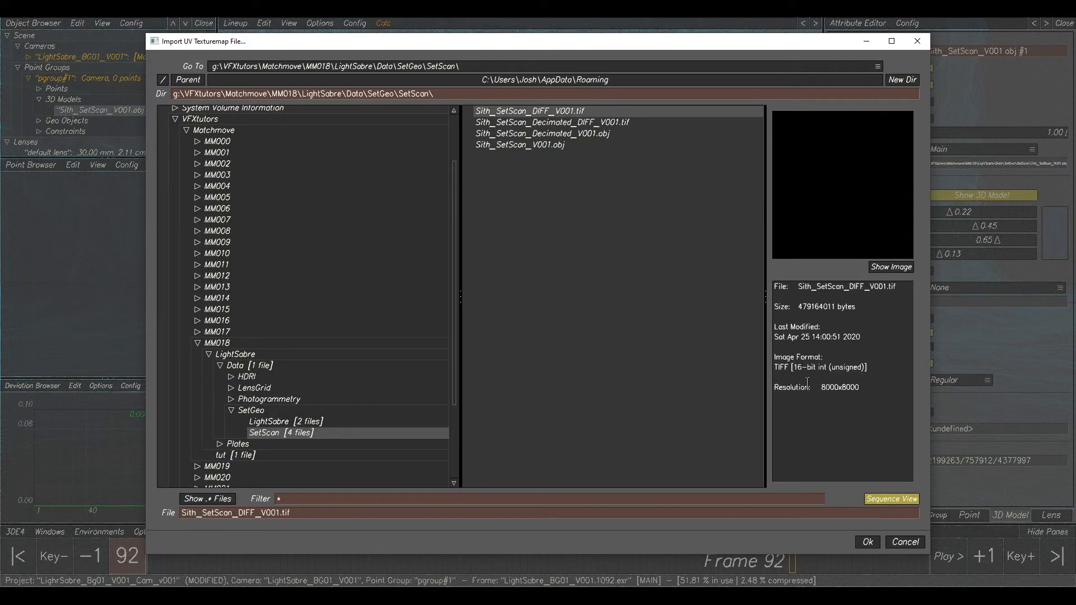
left_click(869, 545)
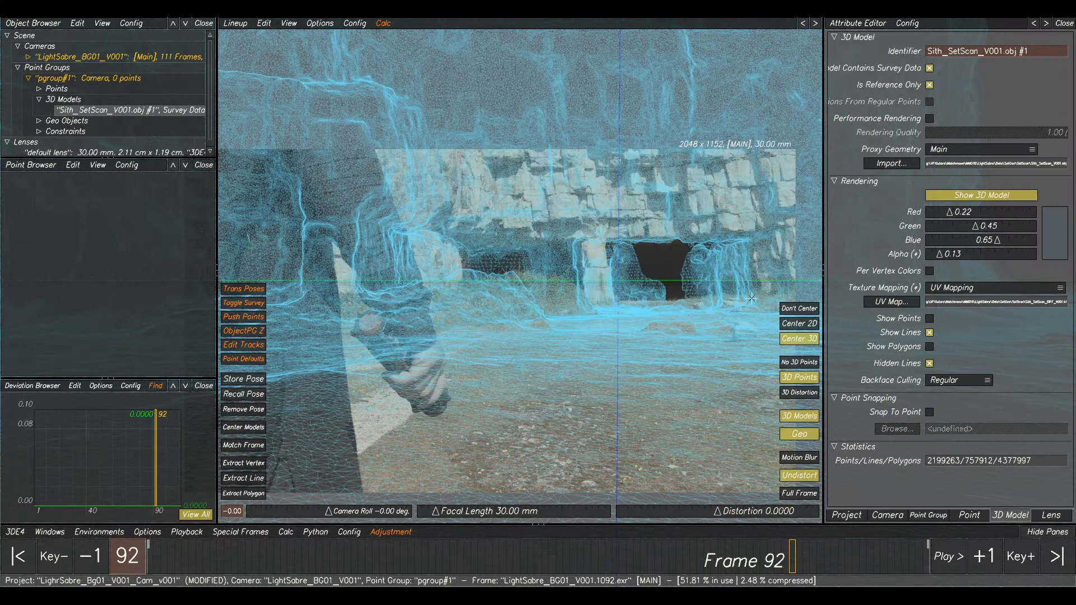
left_click(929, 333)
left_click(929, 346)
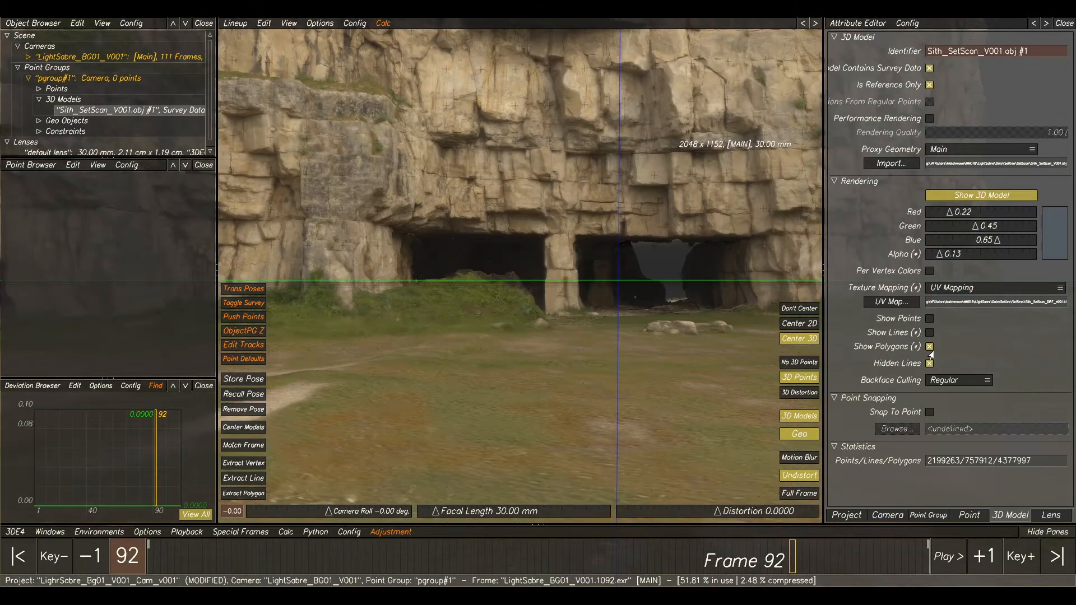
Examine the textured set scan from another angle in the 3D Orientation view, and return to the Lineup view.
key("F6")
right_click_drag(740, 327, 647, 318, "alt")
left_click_drag(647, 319, 564, 298, "alt")
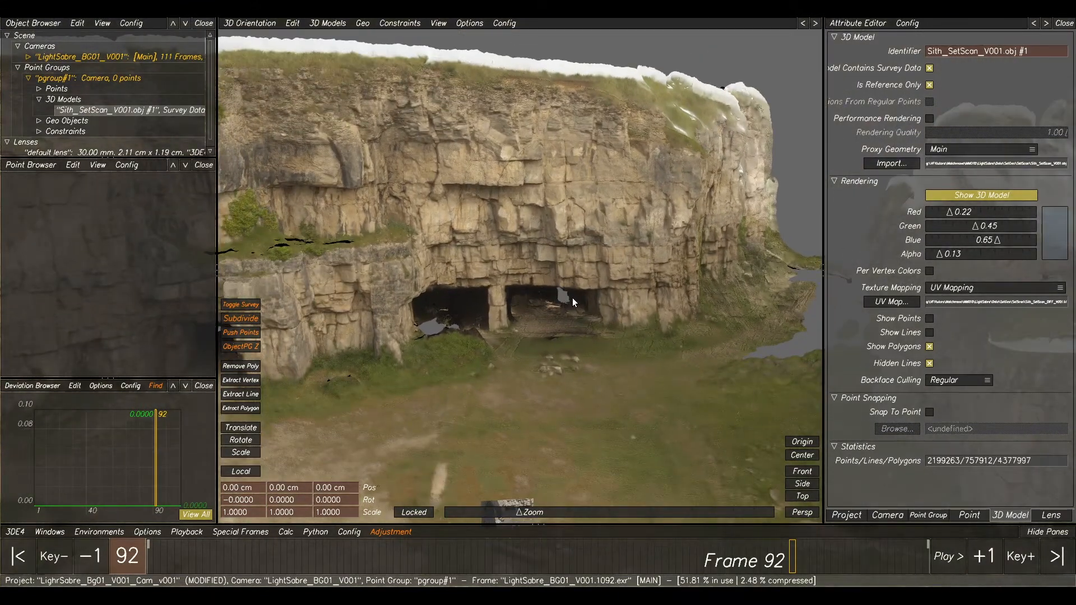
key("F2")
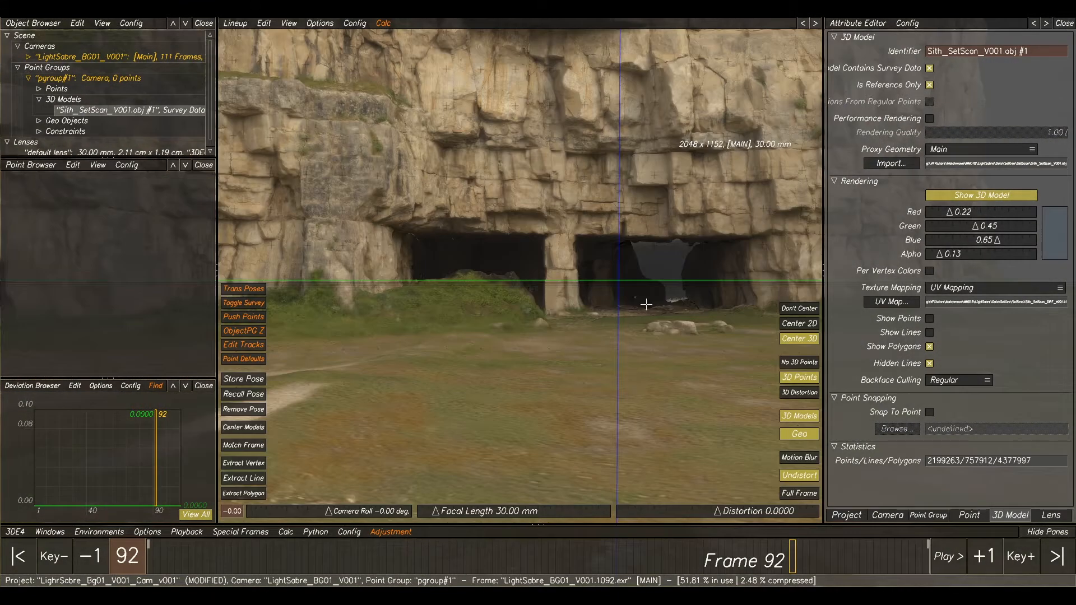
Go to frame 1 of the plate in the Manual Tracking view and inspect the rock pillar between the caves.
key("F1")
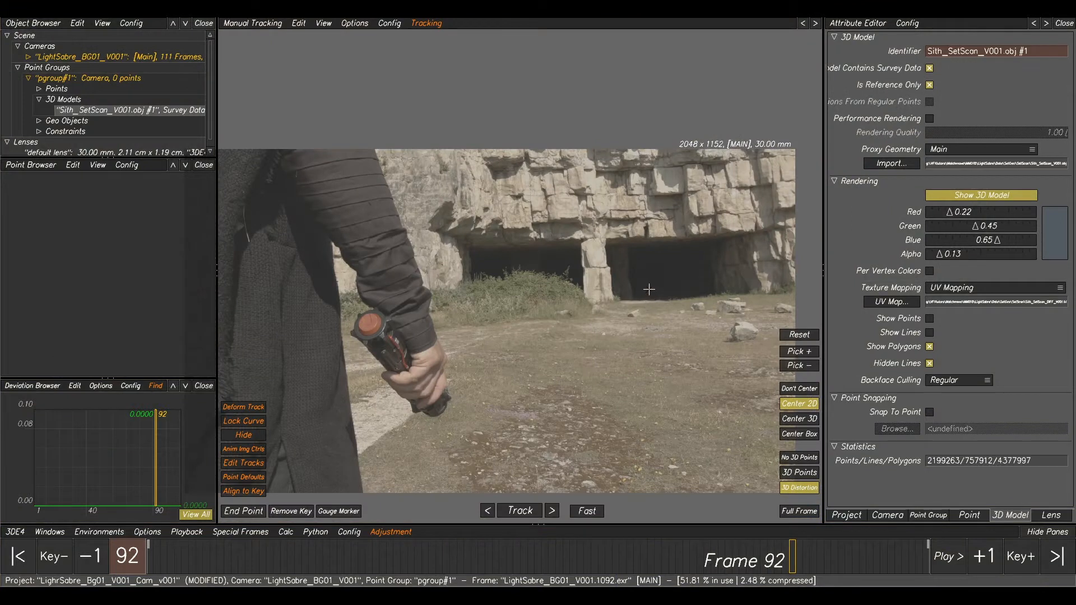
scroll(649, 290, "down", 3)
left_click_drag(734, 572, 106, 546)
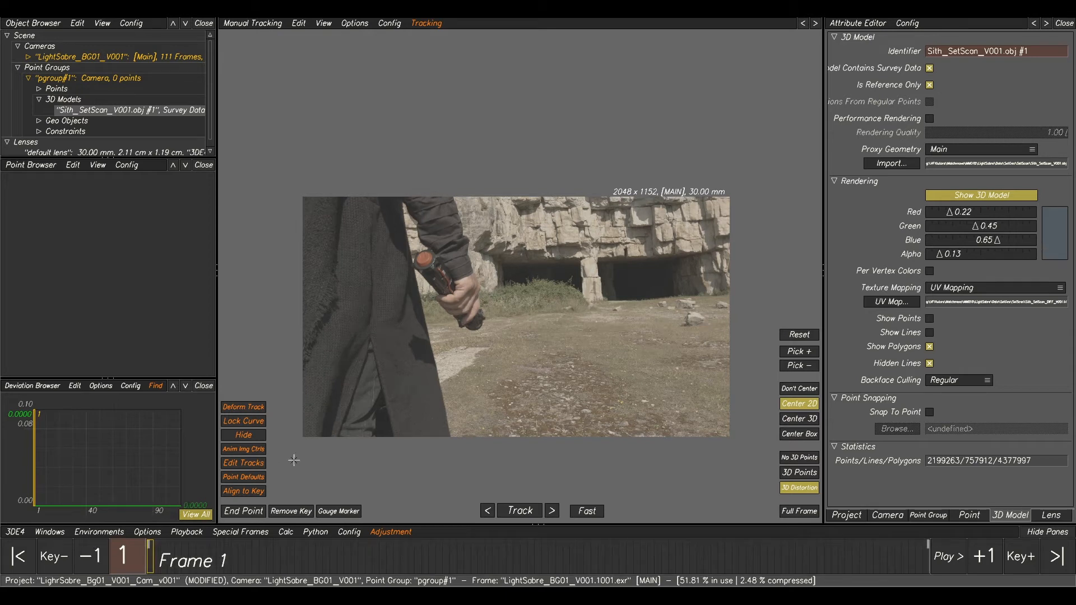
scroll(647, 305, "up", 3)
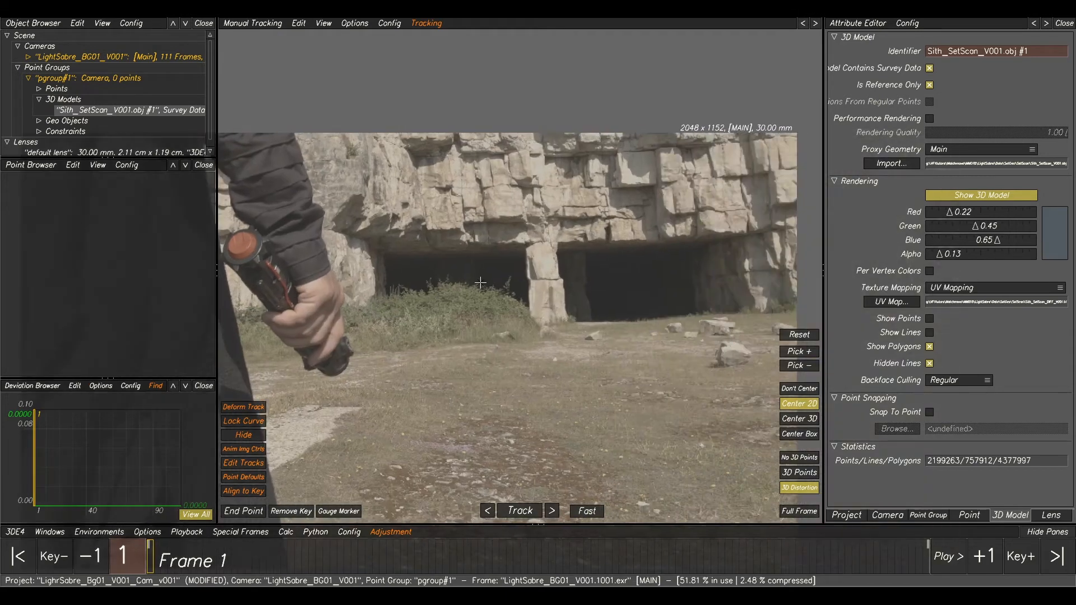
scroll(480, 282, "down", 3)
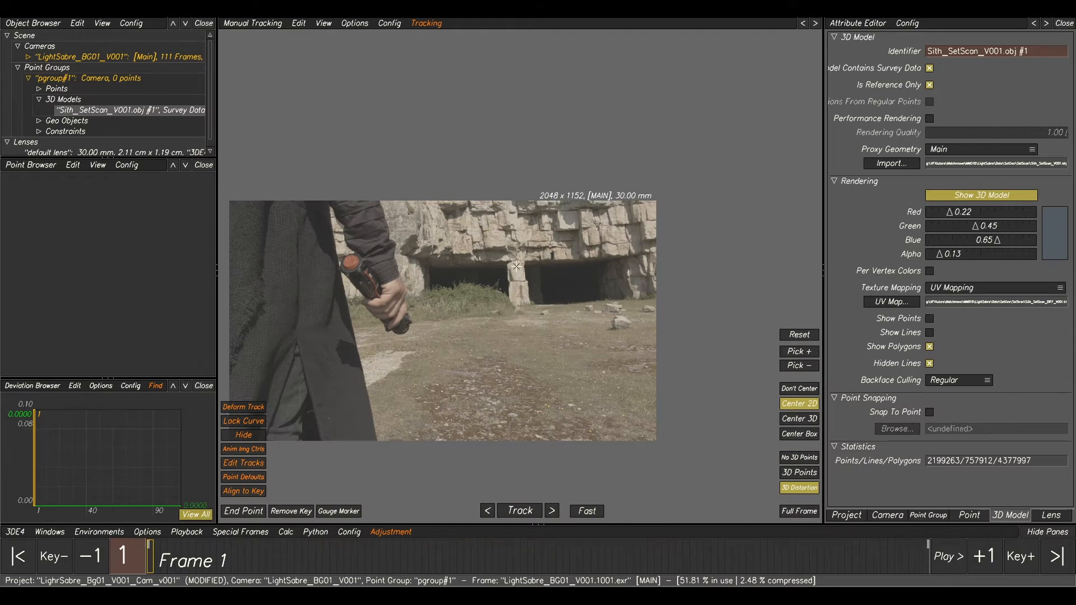
scroll(516, 266, "up", 5)
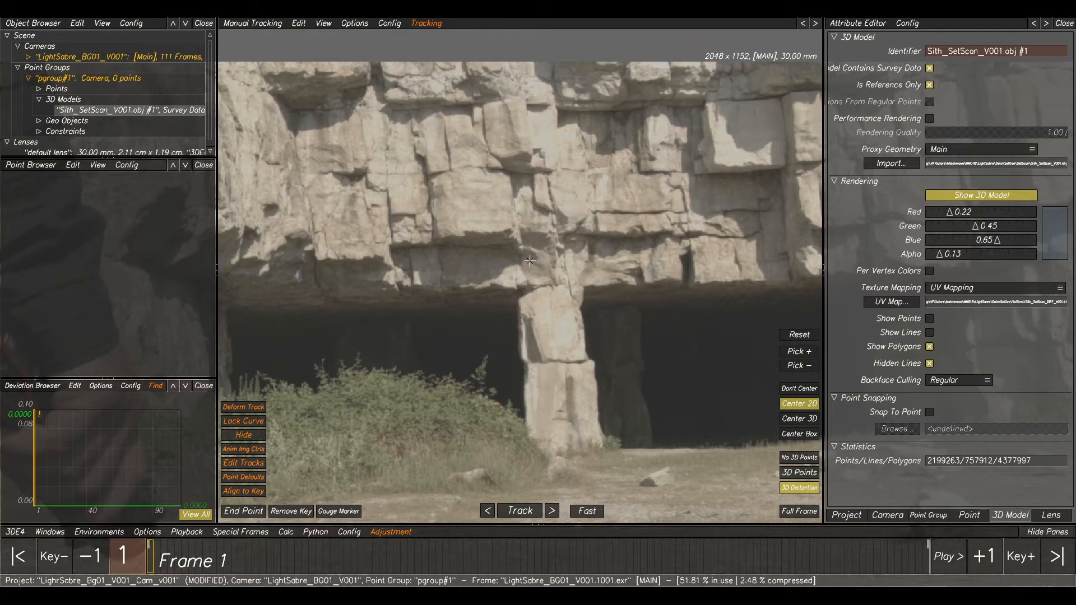
Compare the plate's rock features with the textured scan by alternating between the plate and Lineup views.
scroll(529, 260, "down", 4)
key("F5")
key("F2")
key("F5")
key("F2")
key("F5")
key("F2")
key("F5")
key("F2")
key("F5")
key("F2")
key("F5")
key("F2")
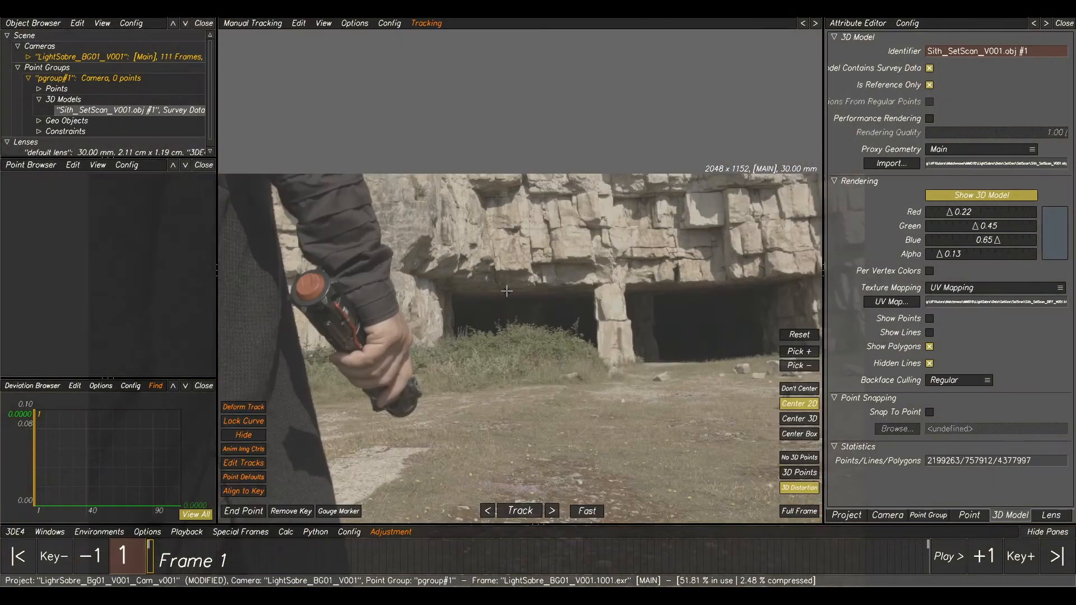
Add a tracking point on the left edge of the cave pillar, at the crack between its two blocks.
scroll(507, 291, "up", 6)
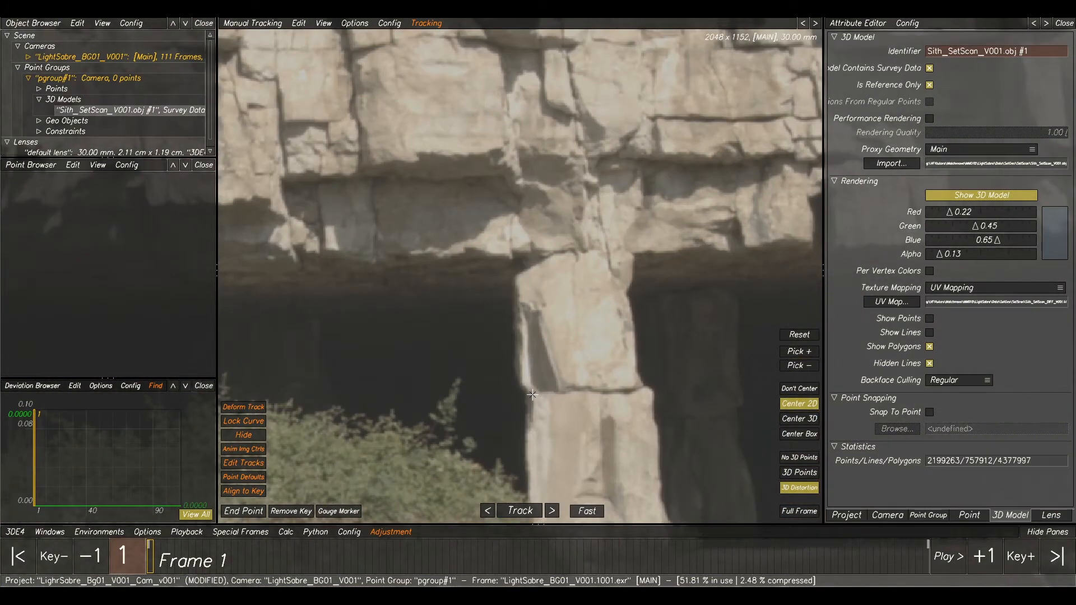
left_click(532, 395, "ctrl")
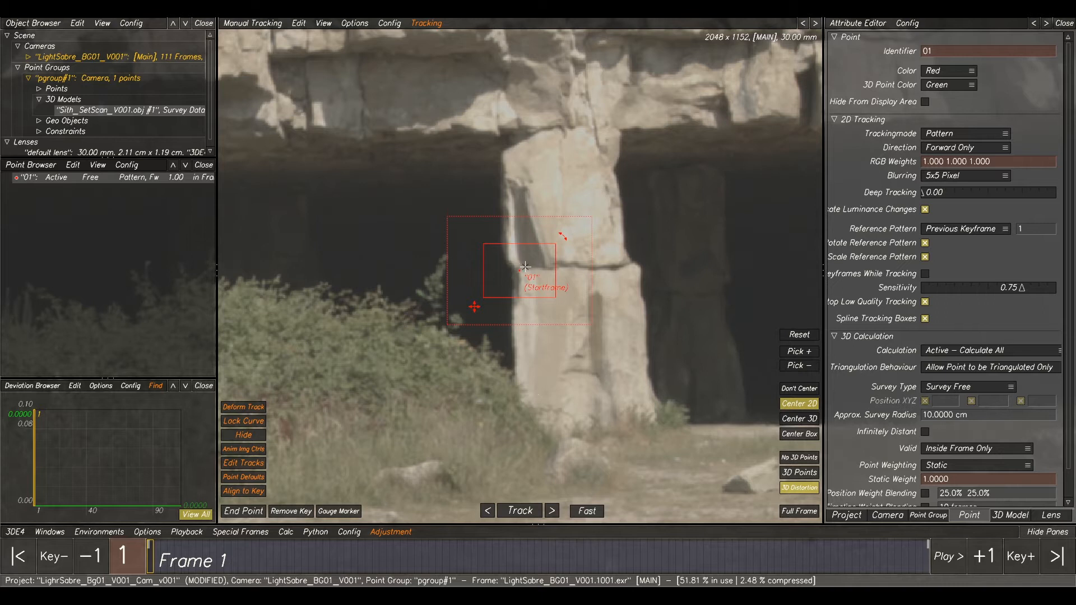
scroll(589, 203, "down", 5)
middle_click_drag(622, 195, 615, 273)
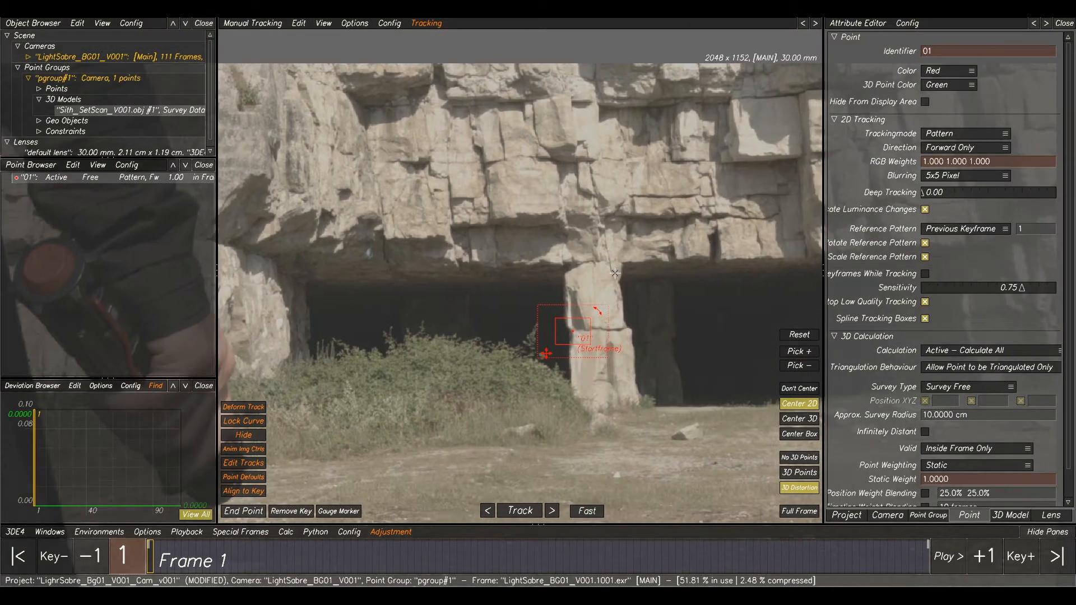
Survey point 01 onto the matching crack at the scan pillar's left edge using Extract Polygon.
key("F2")
scroll(530, 365, "up", 3)
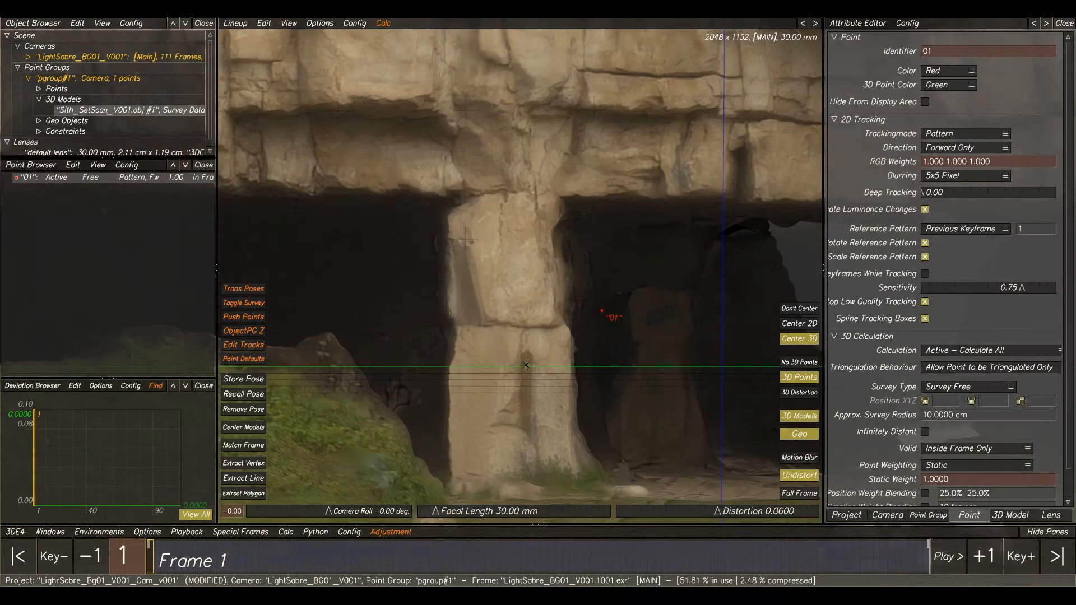
left_click(245, 493)
left_click(458, 326)
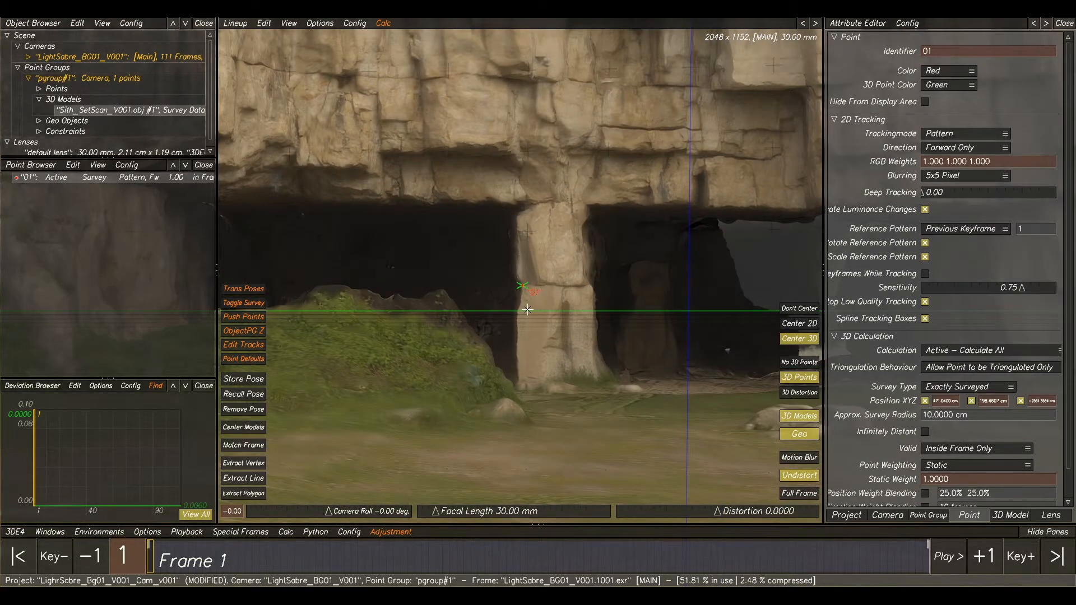
In Manual Tracking, deselect point 01 and add a second tracking point on the rock face crack above the caves.
key("F1")
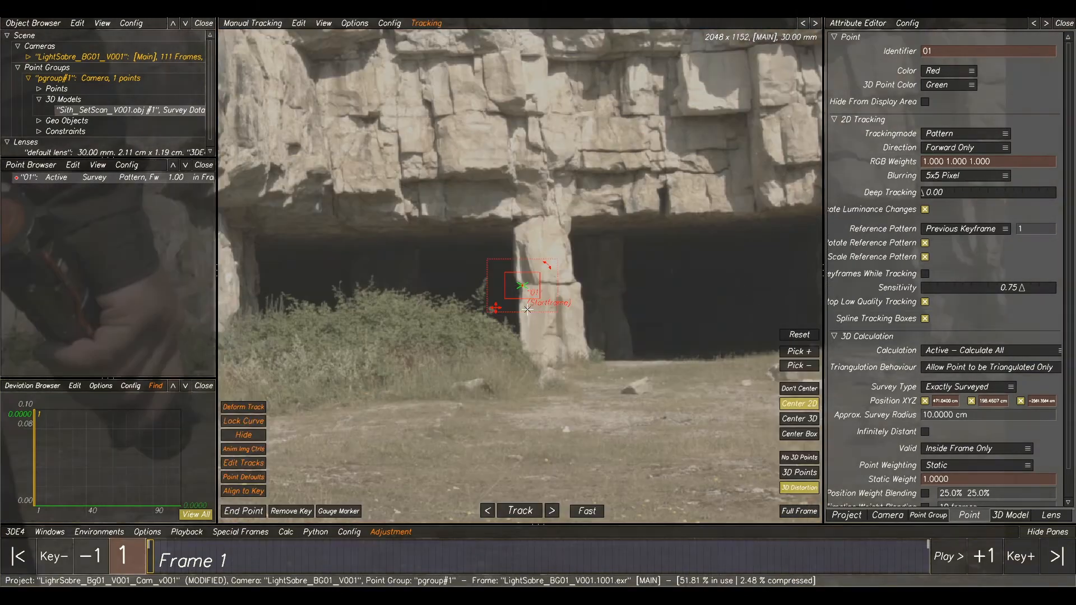
scroll(611, 264, "down", 3)
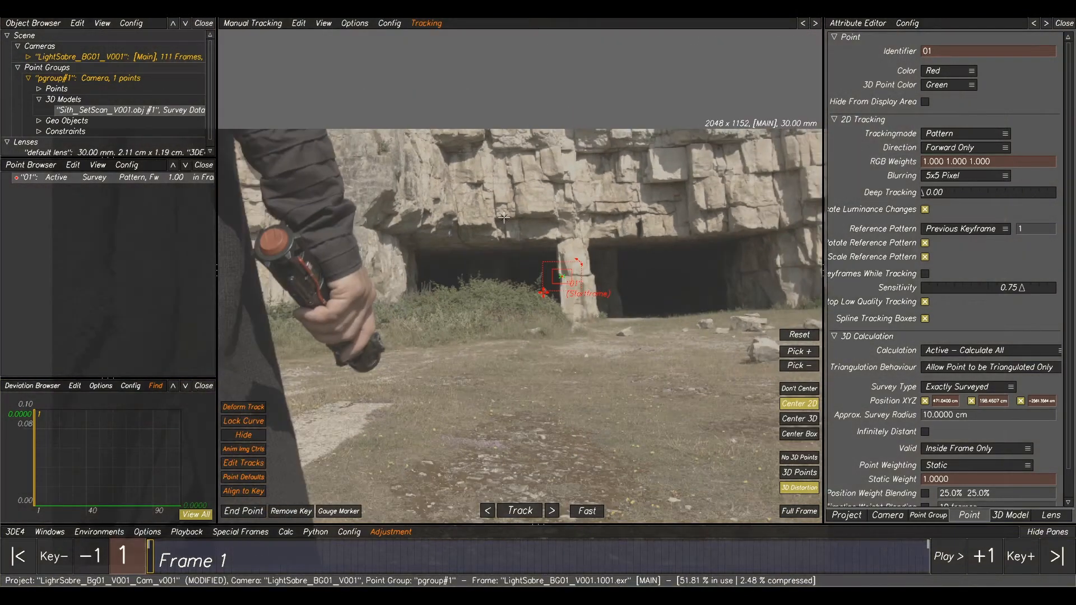
middle_click_drag(504, 218, 426, 284)
left_click(596, 270)
scroll(673, 271, "up", 2)
middle_click_drag(687, 271, 648, 252)
middle_click_drag(359, 278, 539, 292)
scroll(482, 237, "up", 3)
middle_click_drag(482, 236, 504, 249)
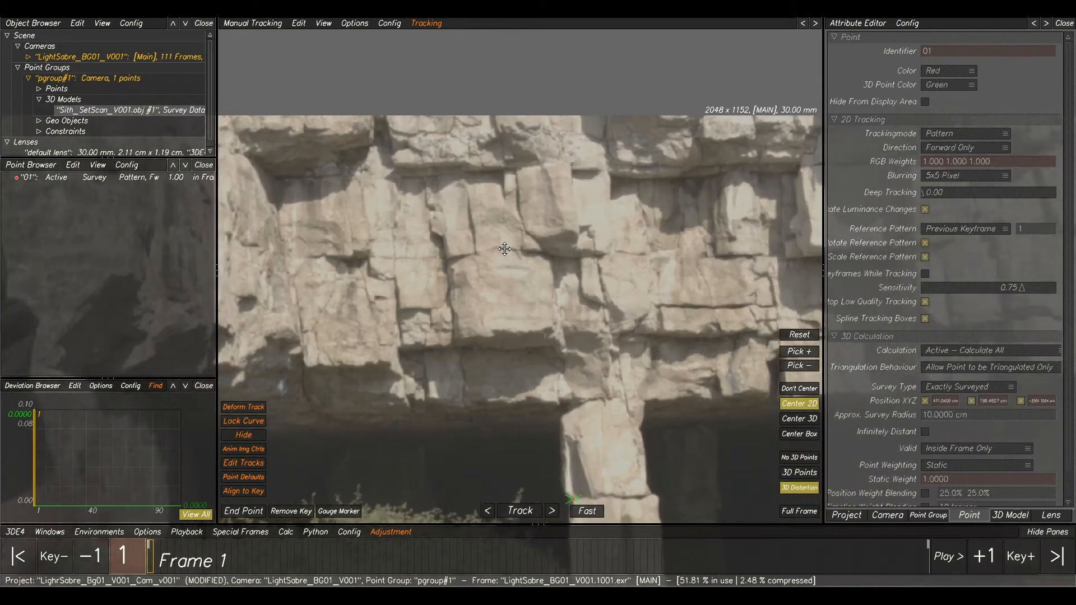
scroll(484, 258, "up", 2)
left_click(488, 259, "ctrl")
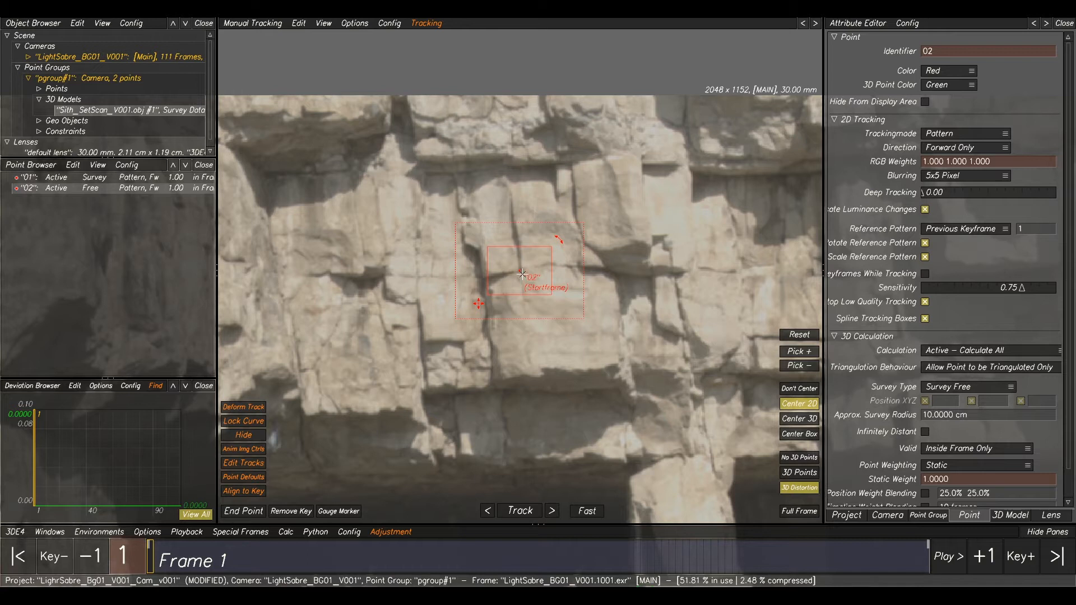
Survey point 02 onto the matching rock face crack above the caves in the scan using Extract Polygon.
key("F2")
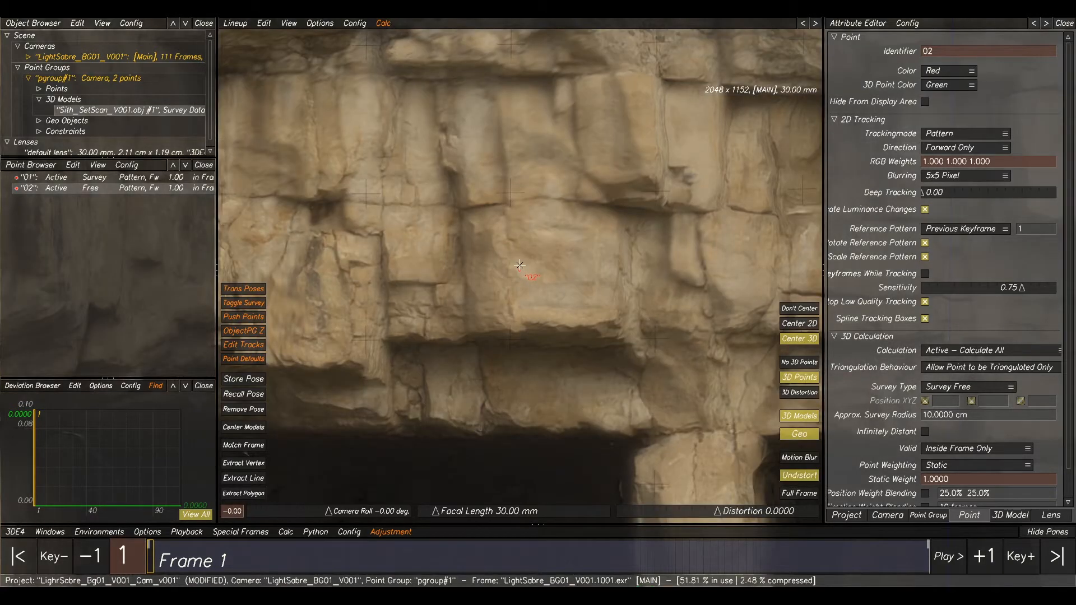
key("F1")
key("F2")
left_click(245, 494)
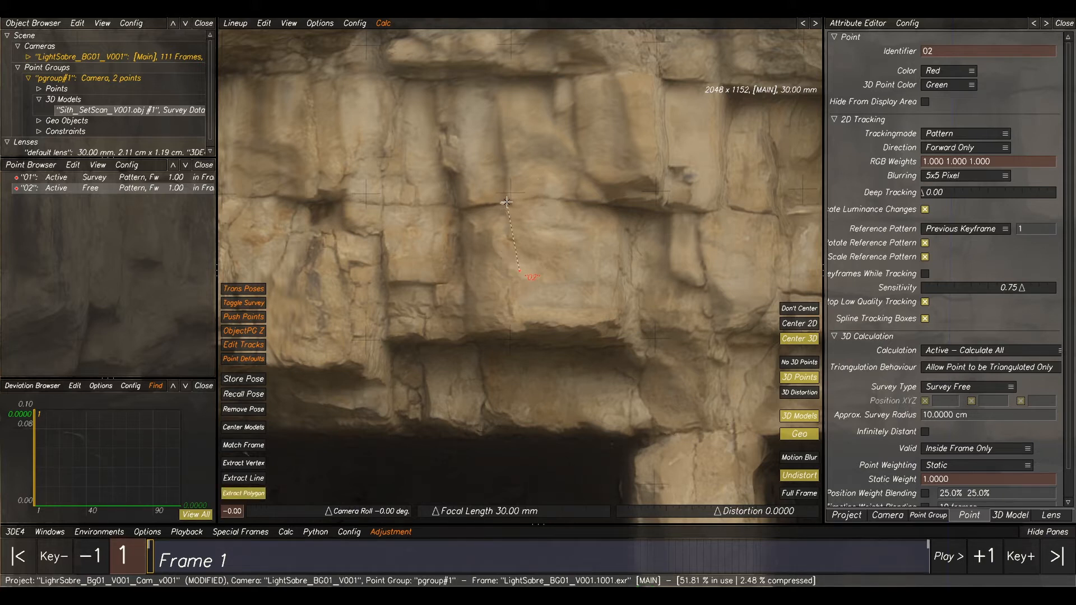
left_click(506, 202)
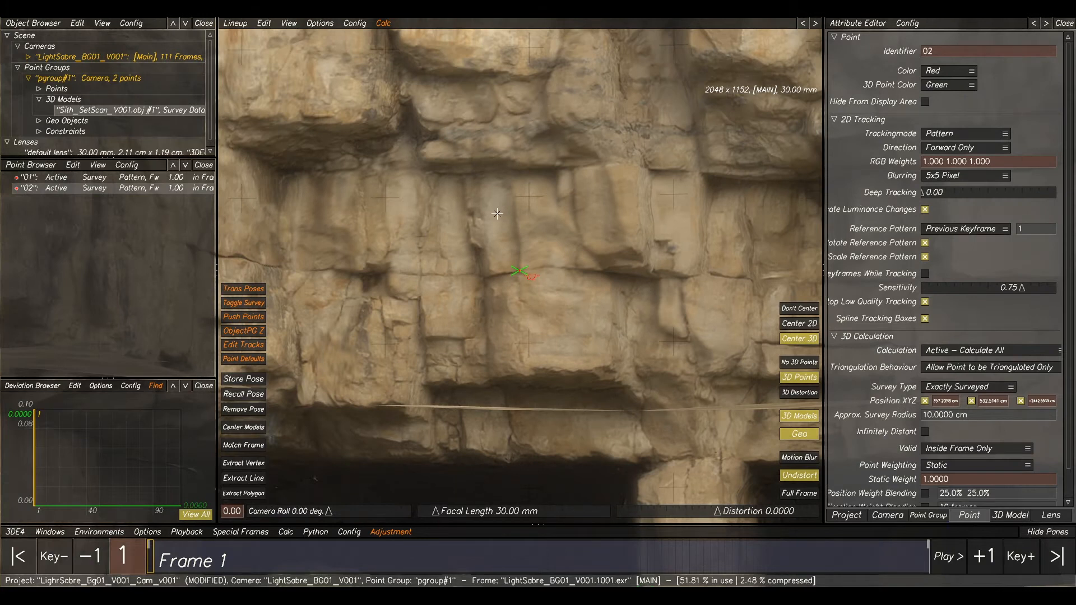
In Manual Tracking, deselect point 02 and add a third tracking point just below the small plant on the rock face.
key("F1")
scroll(505, 246, "down", 3)
middle_click_drag(495, 323, 611, 313, "ctrl")
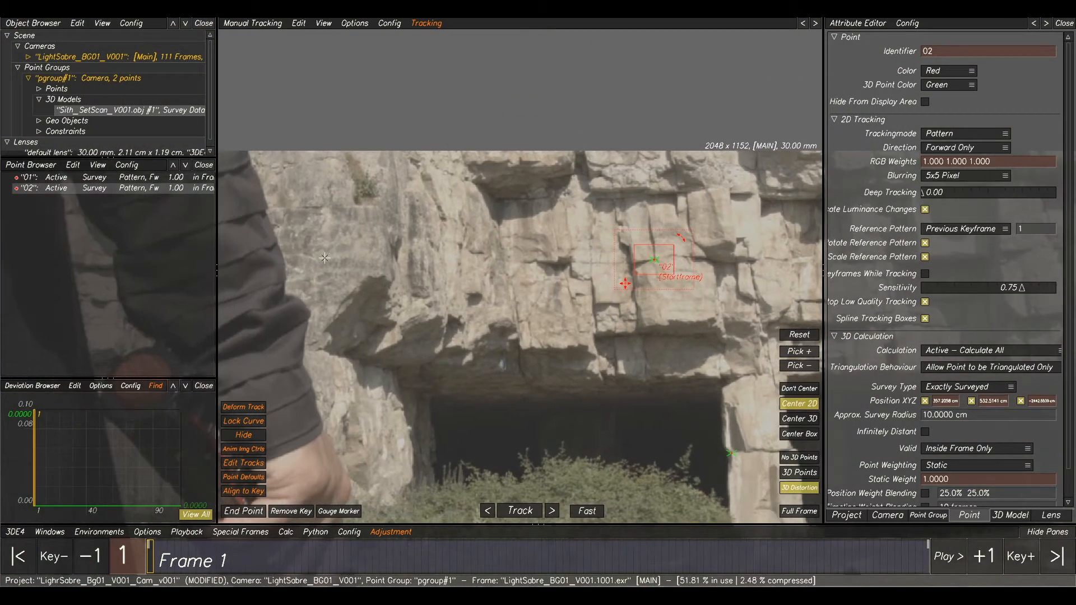
scroll(370, 254, "up", 2)
left_click(363, 233)
scroll(363, 222, "up", 2)
middle_click_drag(363, 221, 442, 273, "ctrl")
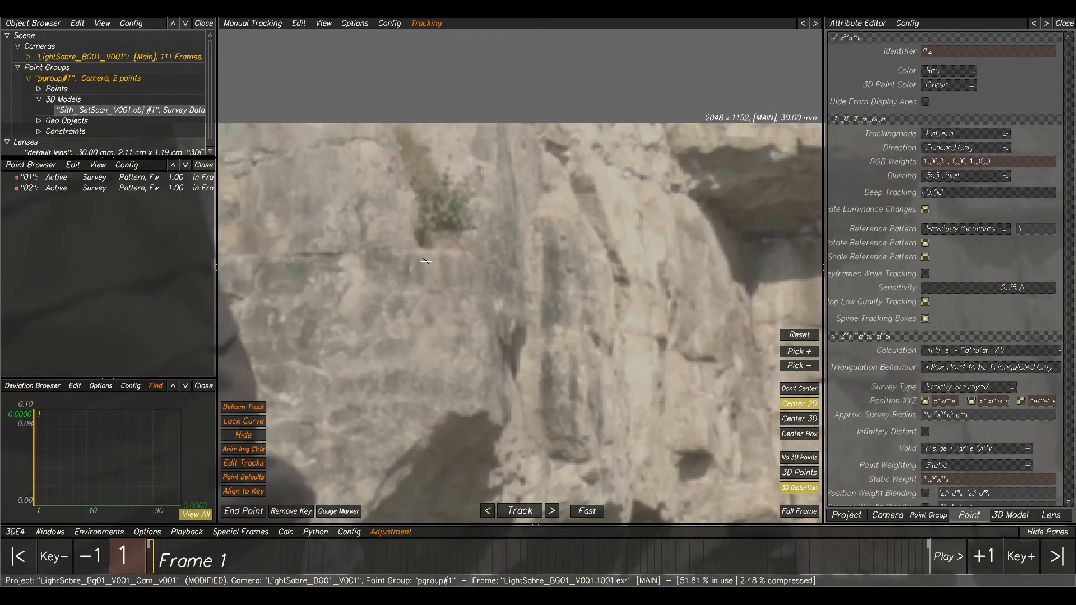
left_click(425, 258, "ctrl")
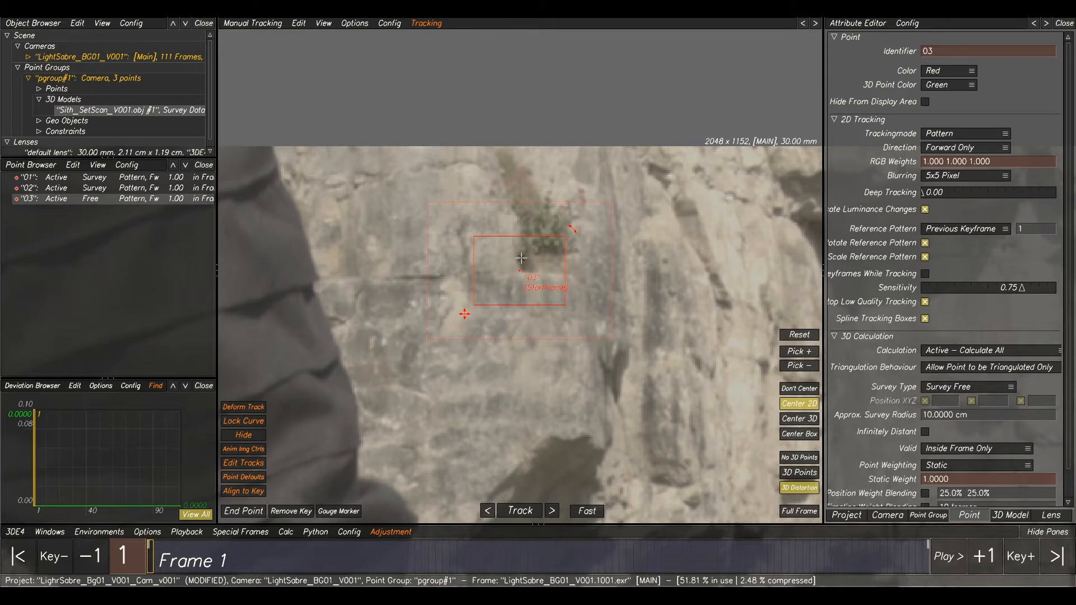
Survey point 03 onto the scan's rock just below the small plant using Extract Polygon, adjusting the Lineup camera pose for a clear pick.
key("F2")
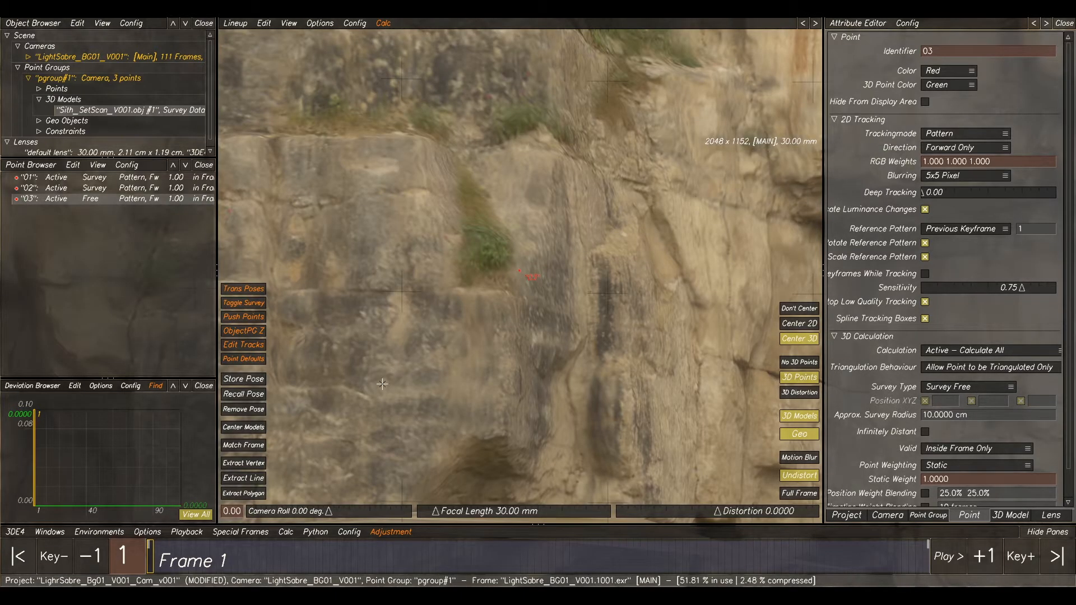
left_click(242, 494)
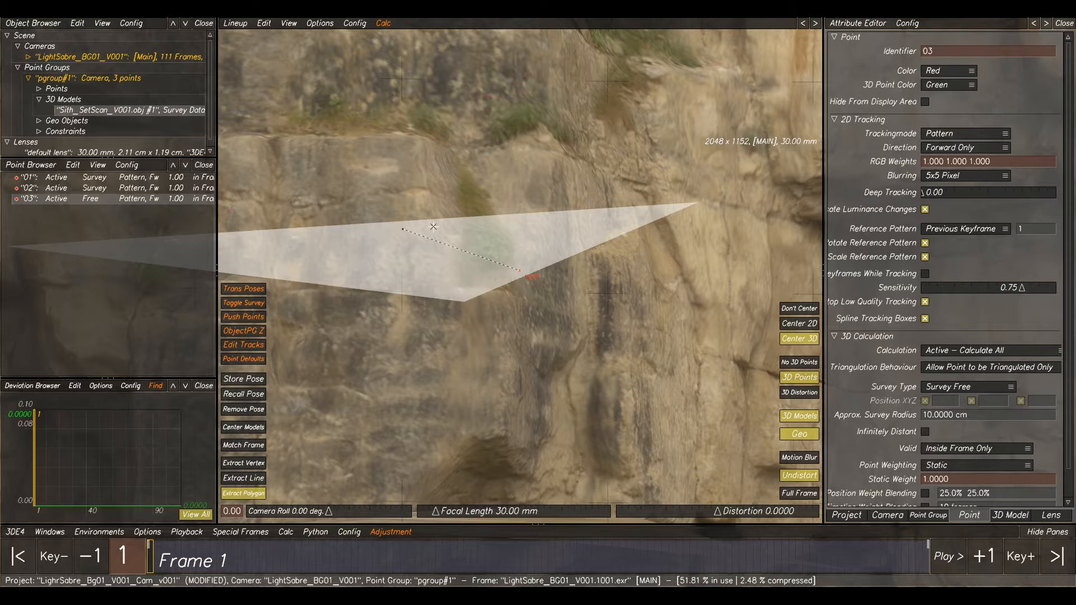
scroll(597, 250, "down", 3)
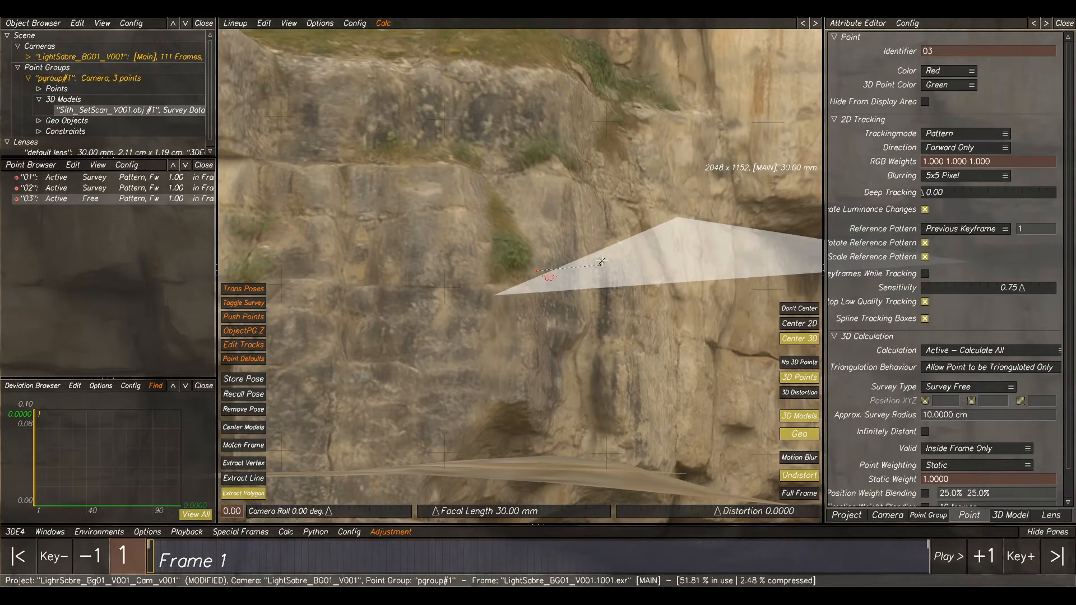
scroll(602, 248, "down", 3)
left_click(241, 496)
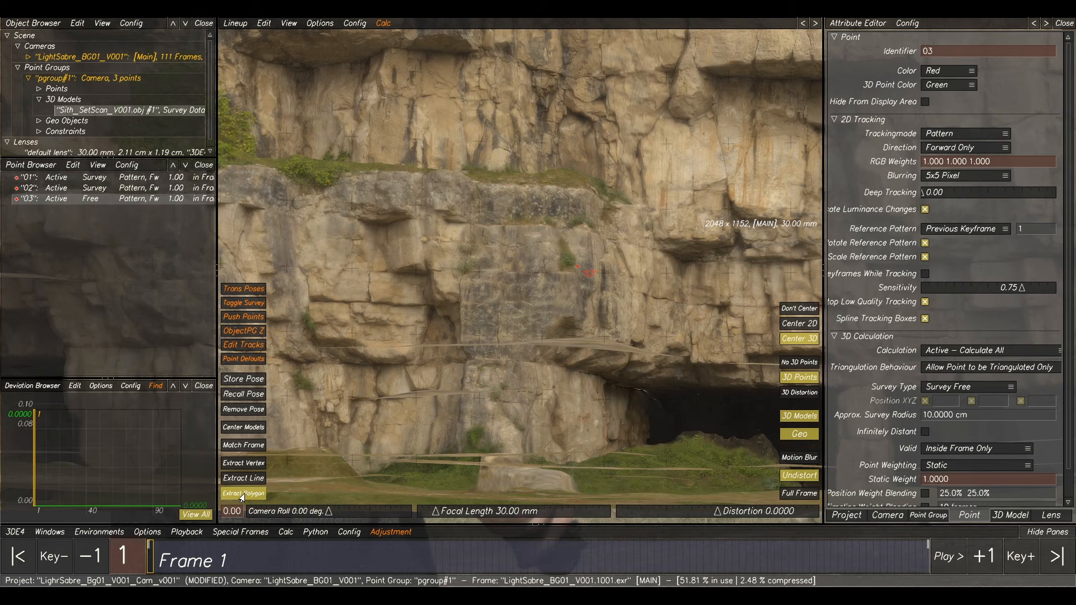
scroll(571, 244, "down", 3)
left_click_drag(635, 233, 644, 279, "alt")
scroll(610, 259, "up", 3)
scroll(627, 258, "up", 3)
scroll(629, 264, "up", 3)
left_click(244, 493)
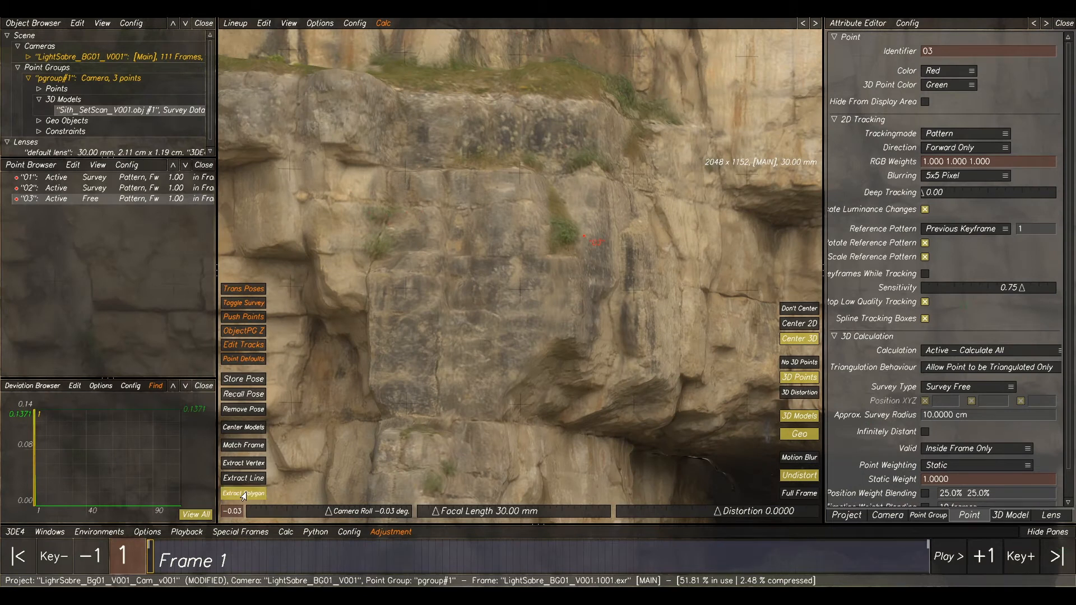
left_click(543, 254)
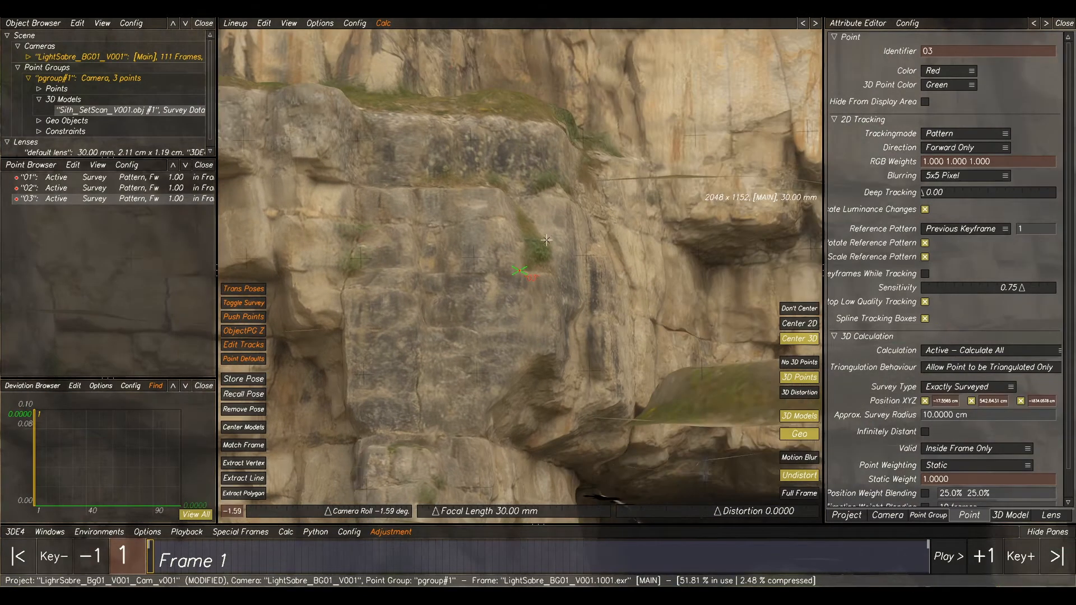
Deselect point 03 and add a fourth tracking point at the lower corner of the rock block above the pillar's far cave.
scroll(592, 235, "down", 5)
key("F2")
mouse_move(695, 289)
middle_mouse_down()
mouse_move(559, 234)
mouse_move(429, 221)
middle_mouse_up()
middle_click_drag(752, 241, 577, 234)
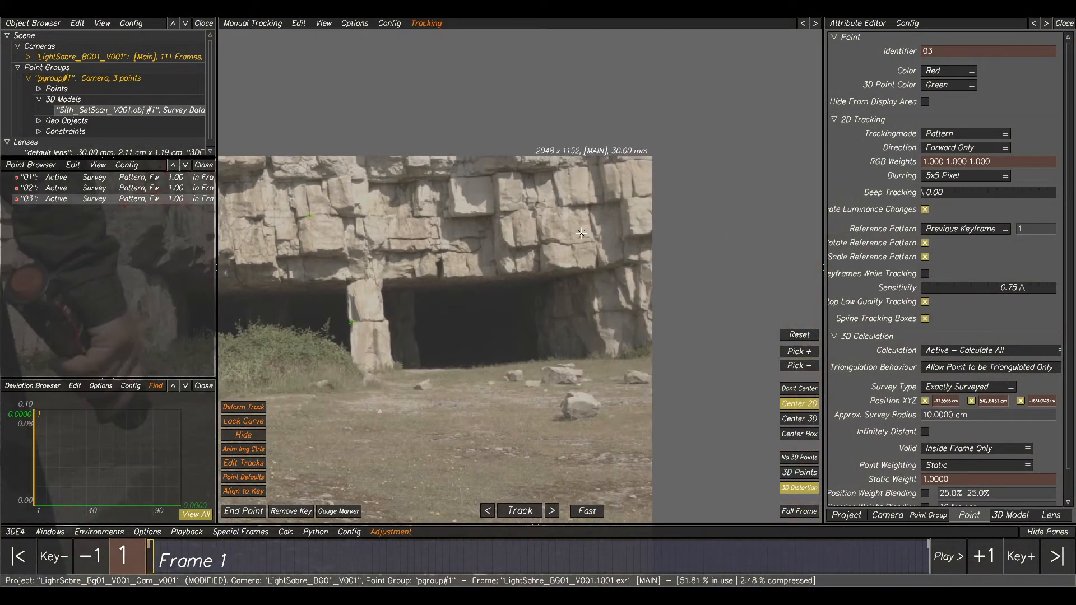
scroll(581, 234, "up", 5)
left_click(635, 210)
scroll(540, 194, "up", 4)
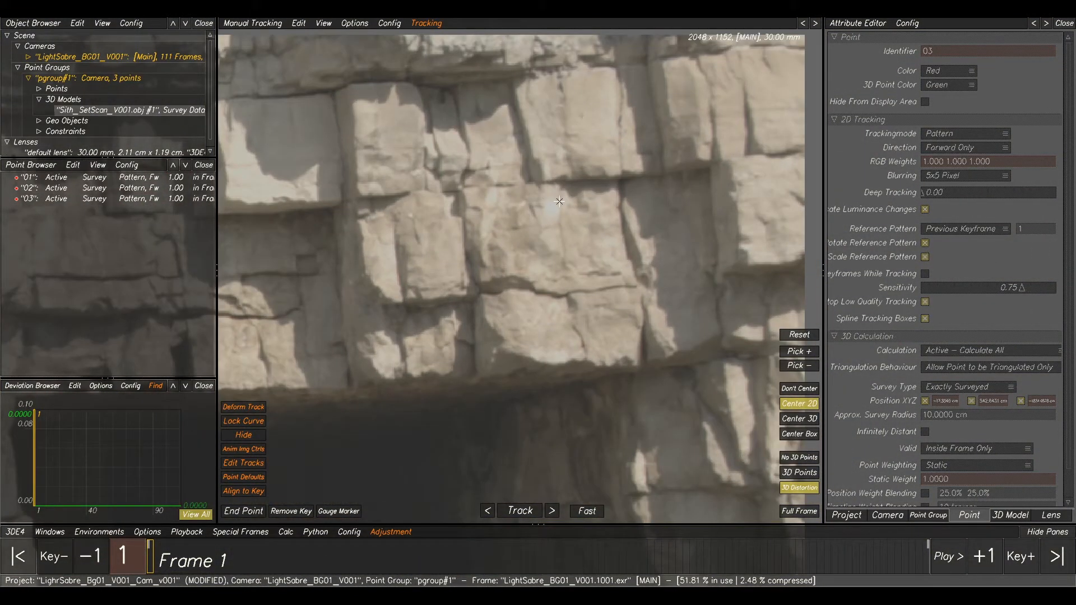
left_click(545, 182, "ctrl")
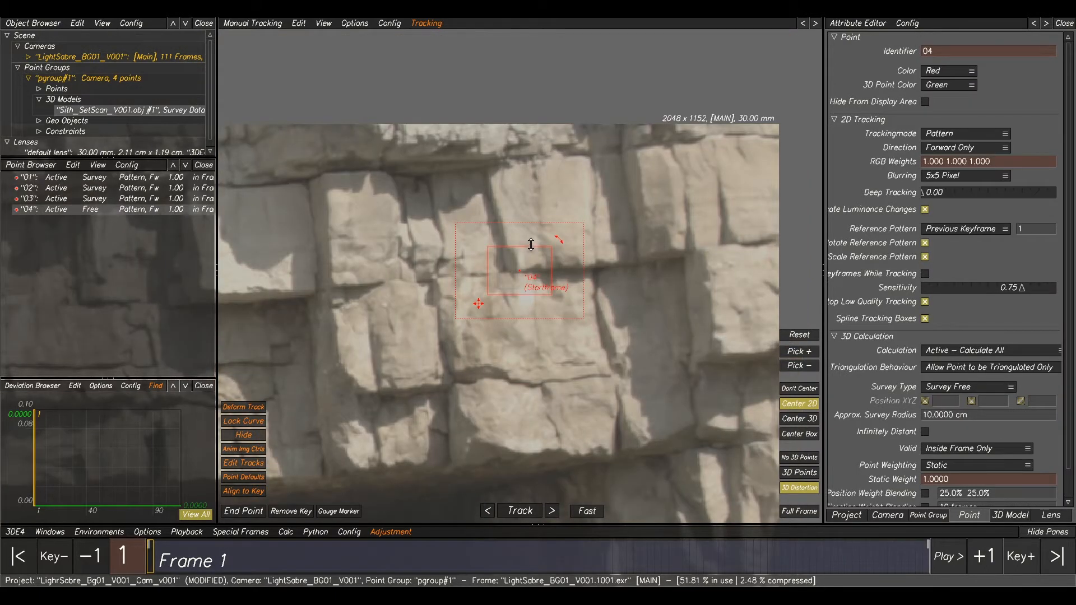
Compare plate and scan at point 04 and try to survey it onto the matching block corner using Extract Polygon.
key("F2")
key("F1")
key("F2")
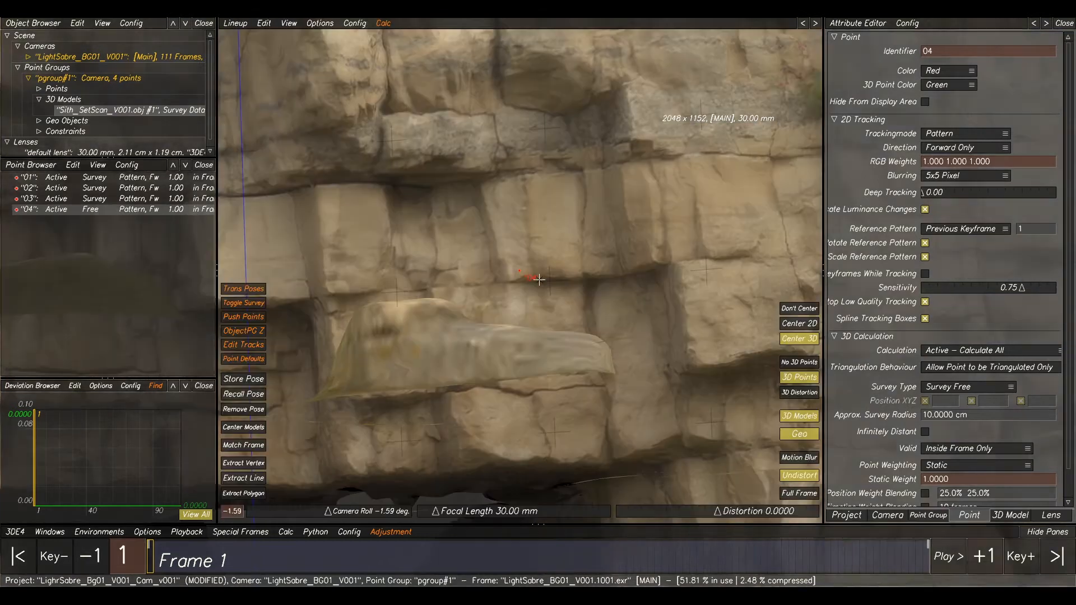
key("F1")
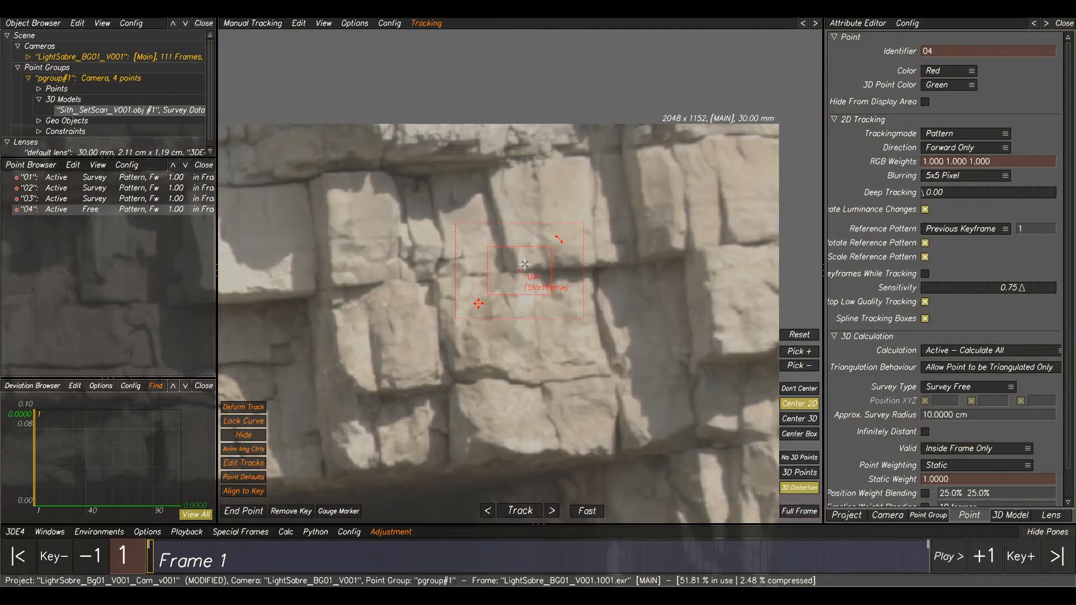
key("F2")
left_click(243, 493)
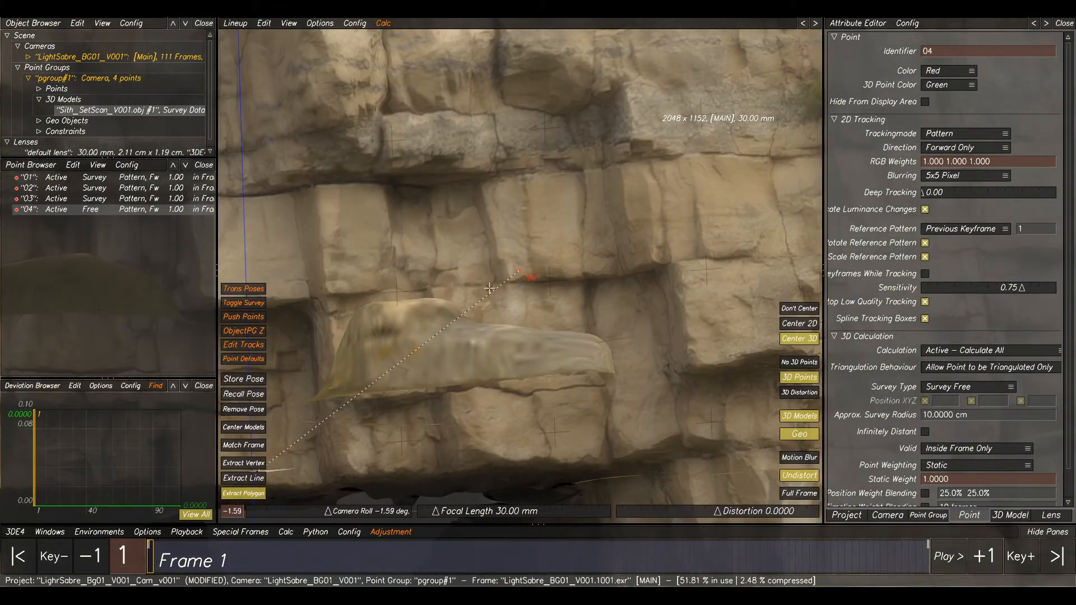
left_click(508, 278)
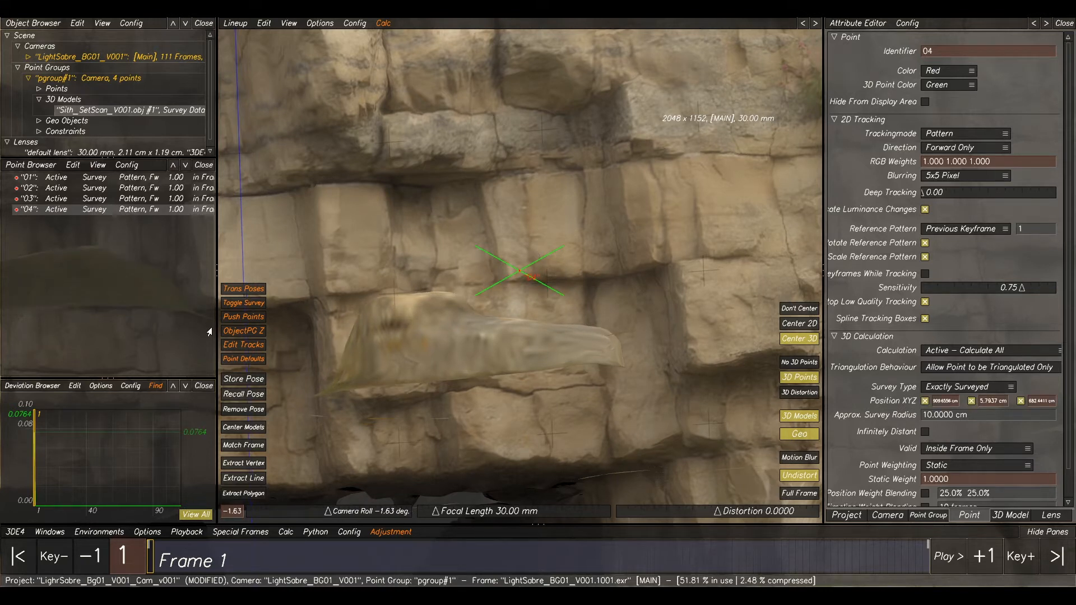
Reset point 04's survey type to Survey Free.
right_click(149, 211)
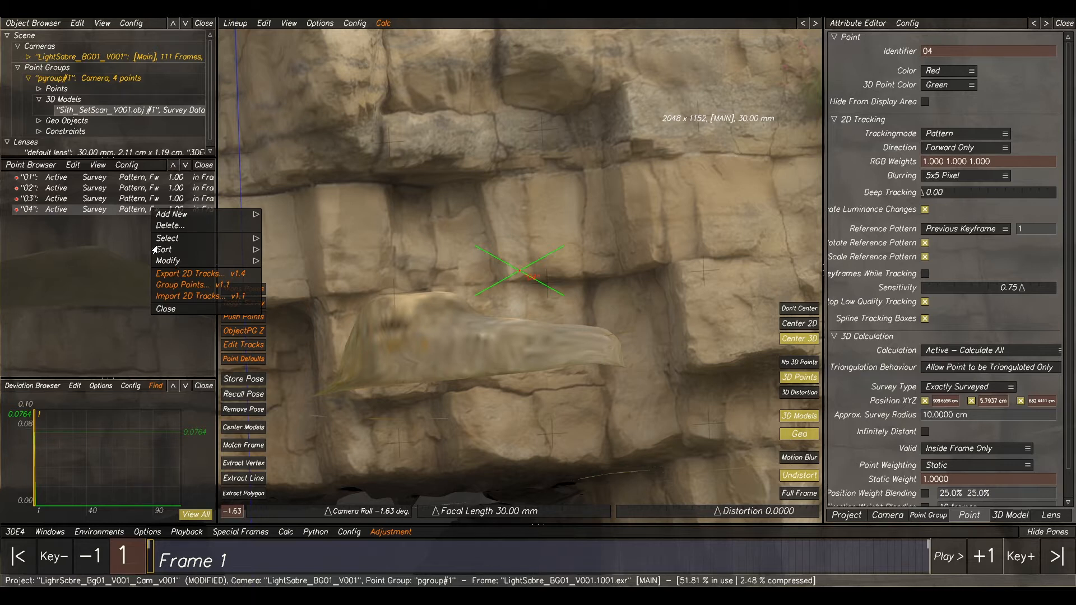
left_click(171, 262)
left_click(288, 349)
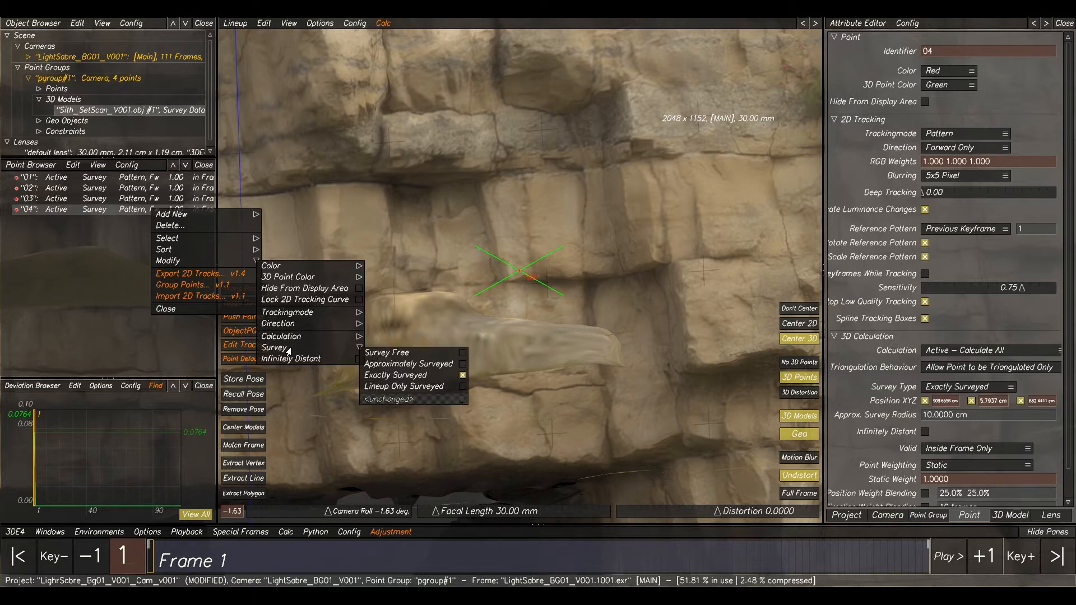
left_click(387, 352)
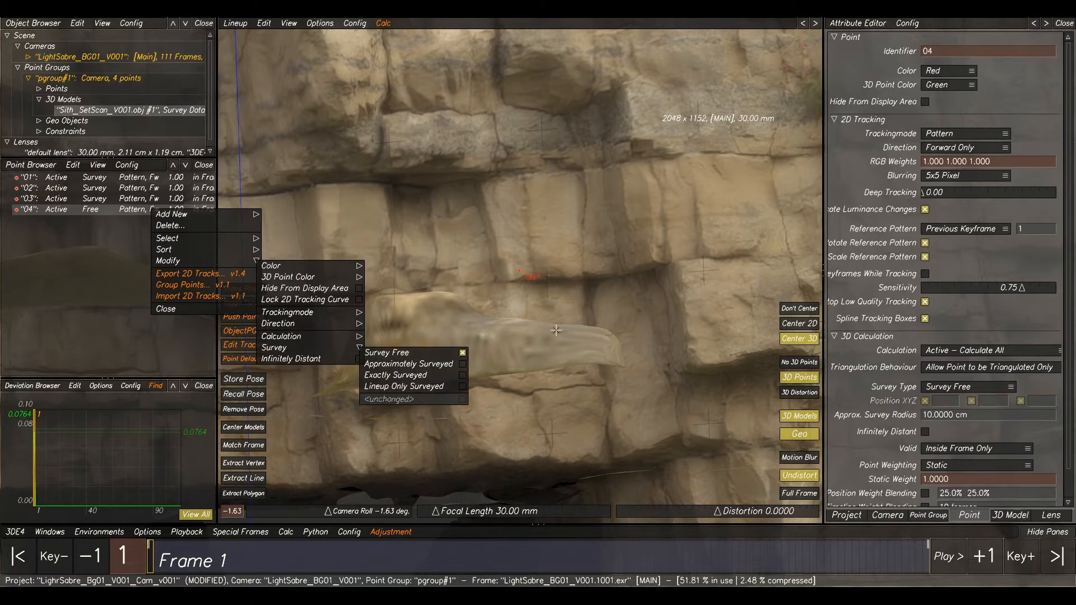
left_click(632, 274)
Move the Lineup camera past the stray floating mesh and survey point 04 onto the matching block corner using Extract Polygon.
left_click_drag(632, 273, 611, 335, "alt")
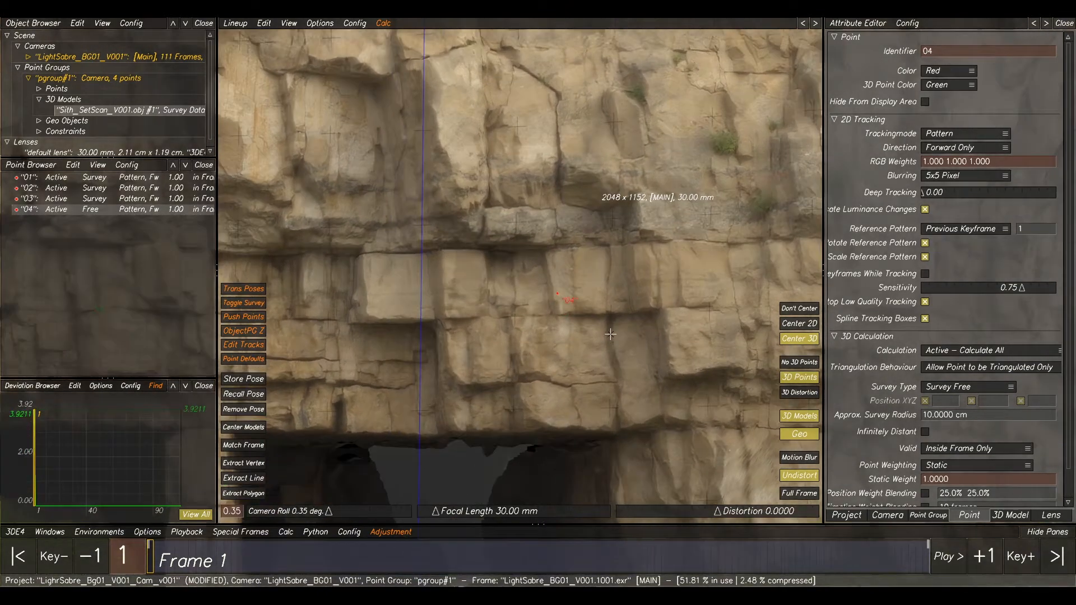
right_click_drag(611, 334, 580, 361, "alt")
left_click_drag(580, 361, 577, 290, "alt")
left_click_drag(678, 217, 640, 340, "alt")
right_click_drag(574, 279, 597, 334, "alt")
left_click_drag(568, 319, 554, 353, "alt")
right_click_drag(550, 324, 540, 304, "alt")
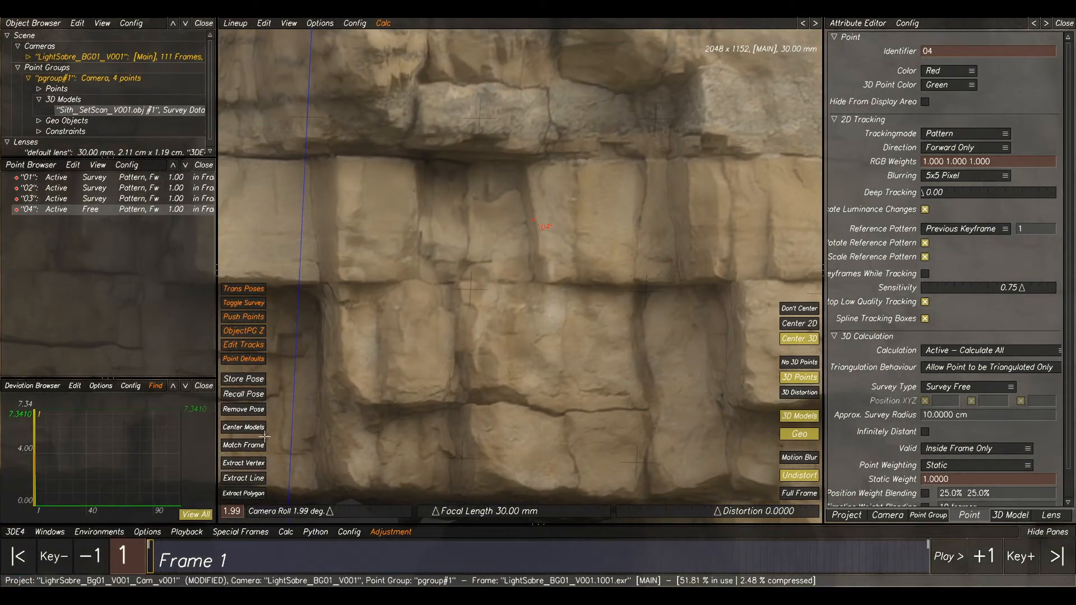
left_click(250, 496)
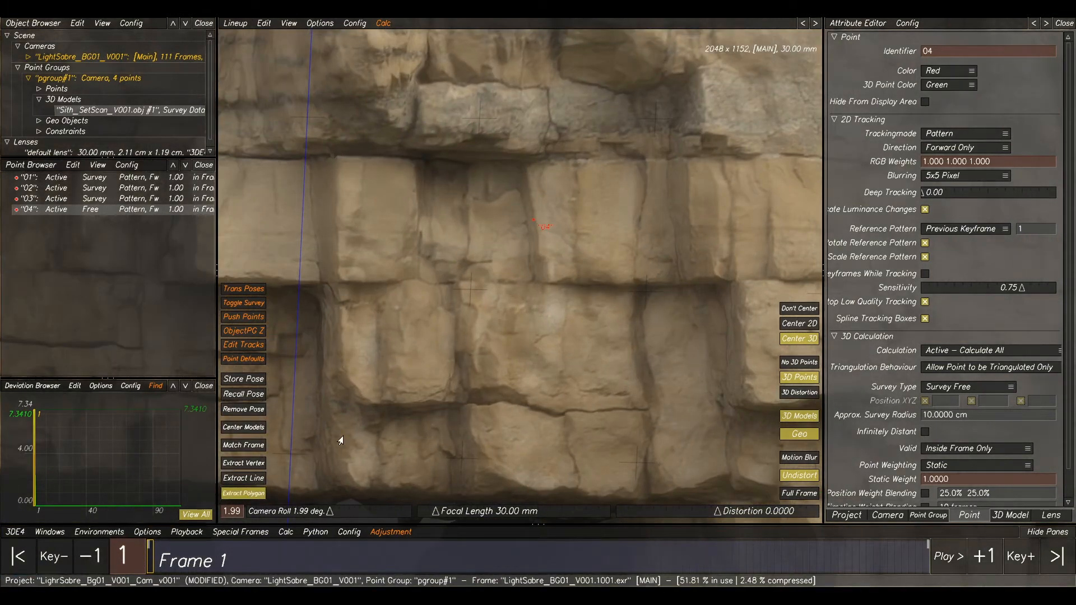
left_click(546, 282)
Adjust the Lineup camera pose so the scan's caves and pillar line up with the plate, and frame the foreground ground.
right_click_drag(546, 281, 493, 279, "alt")
middle_click_drag(493, 279, 695, 269, "alt")
right_click_drag(695, 269, 653, 299, "alt")
left_click_drag(670, 289, 658, 503, "alt")
middle_click_drag(712, 264, 620, 219, "alt")
left_click_drag(588, 294, 583, 338, "alt")
key("F2")
right_click_drag(480, 365, 491, 358, "alt")
middle_click_drag(579, 365, 419, 315, "alt")
right_click_drag(420, 315, 413, 311, "alt")
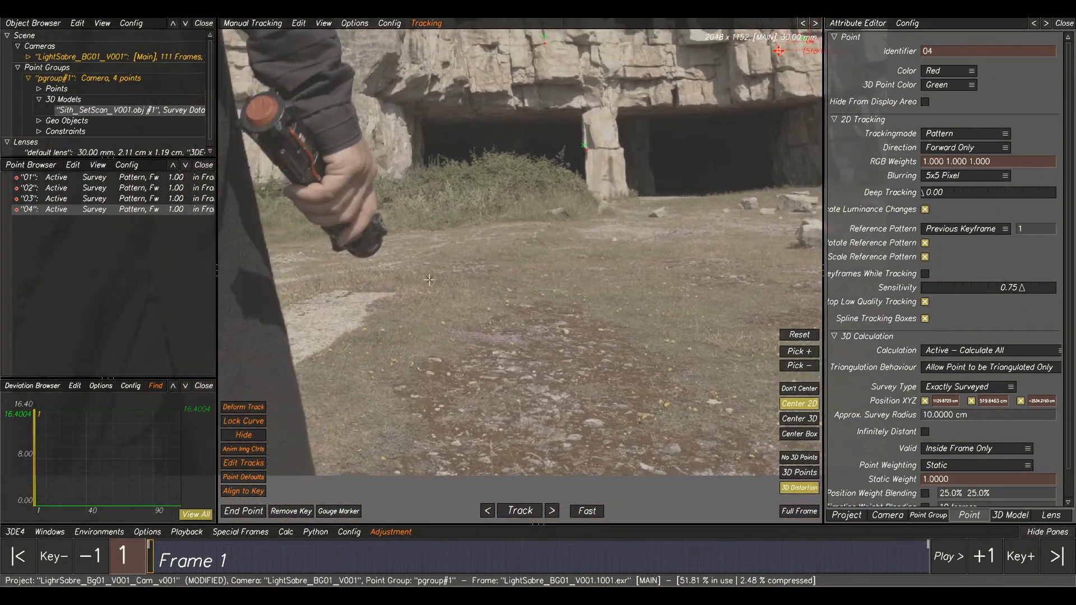
Compare the pale patch on the foreground ground by alternating between the plate and the textured scan.
key("F5")
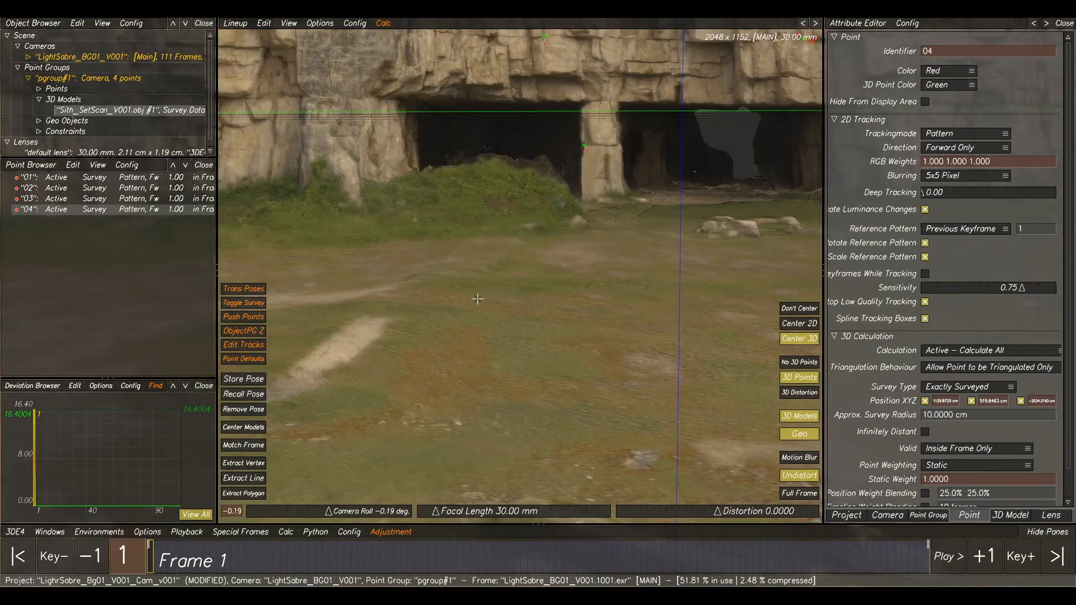
key("F4")
key("F5")
key("F4")
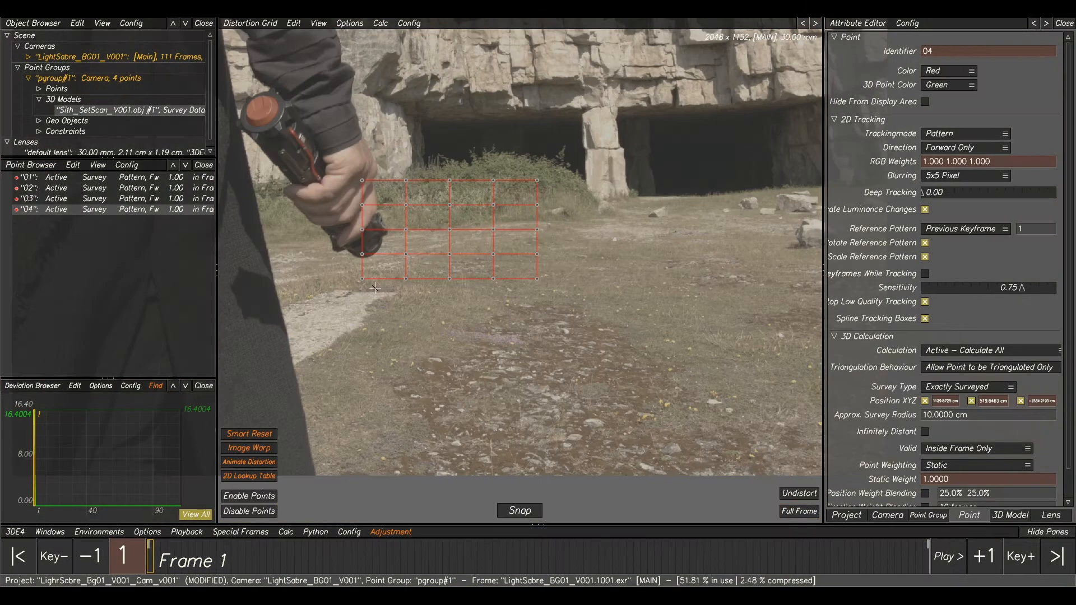
scroll(371, 293, "up", 3)
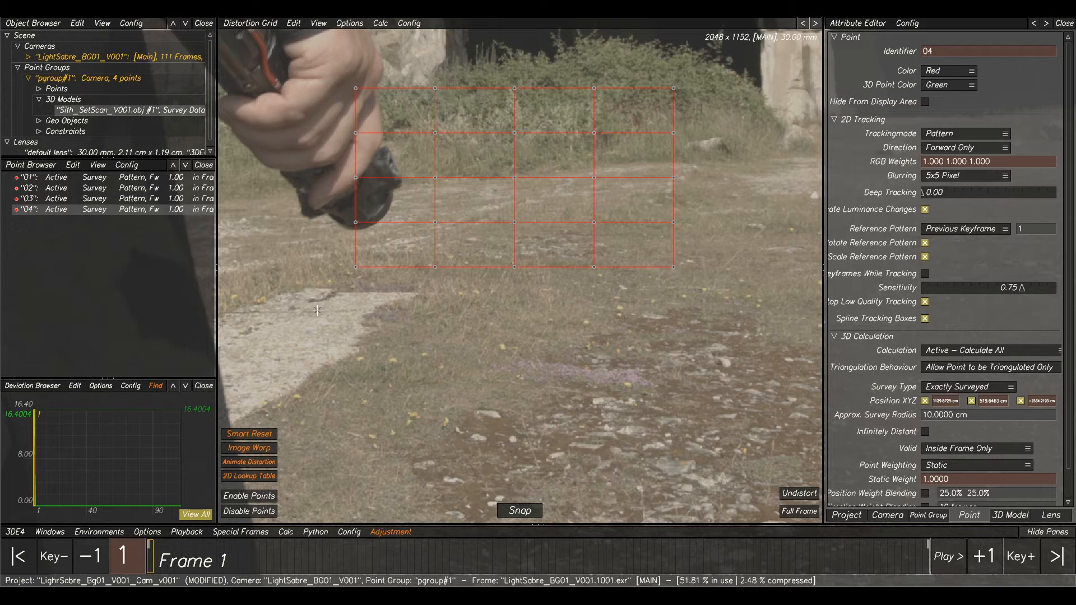
key("F5")
key("F4")
key("F5")
key("F4")
key("F5")
key("F4")
key("F5")
key("F4")
key("F5")
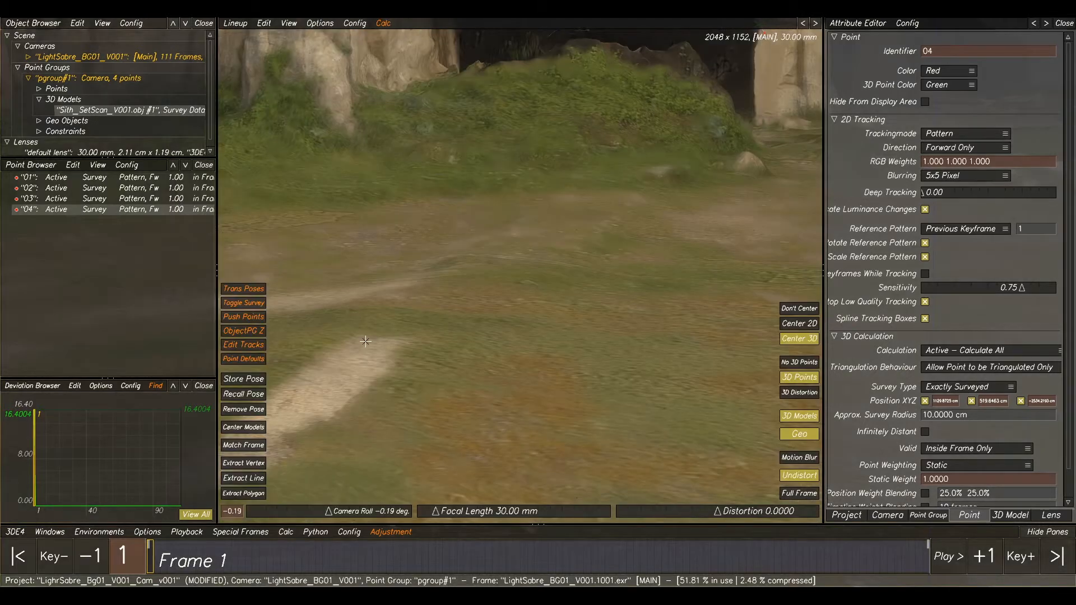
key("F4")
In Manual Tracking, add a fifth tracking point at the far edge of the pale patch on the ground.
key("F1")
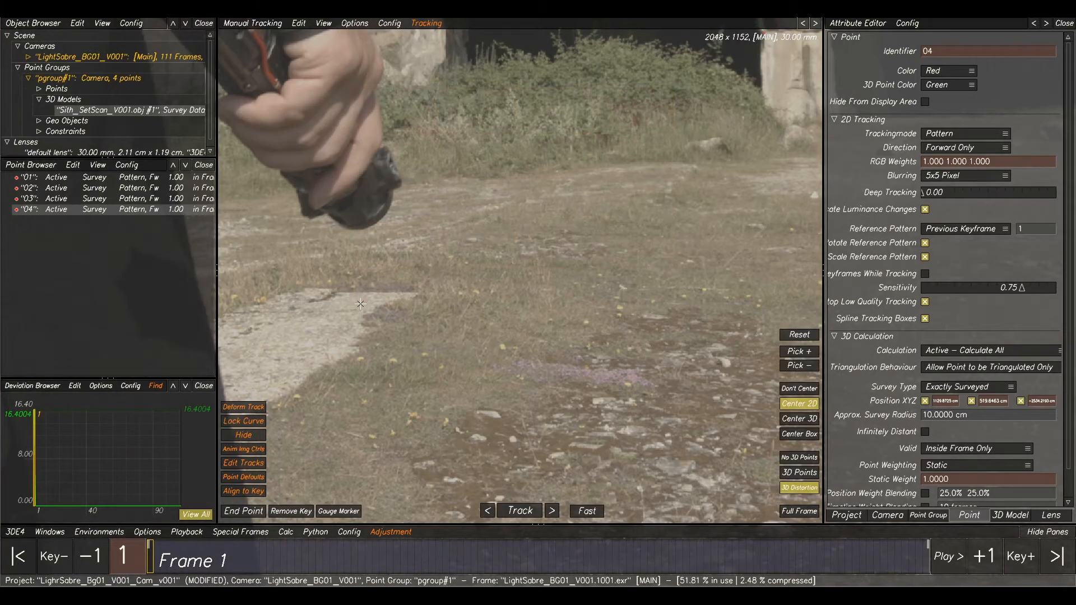
scroll(360, 303, "up", 3)
left_click(340, 294, "ctrl")
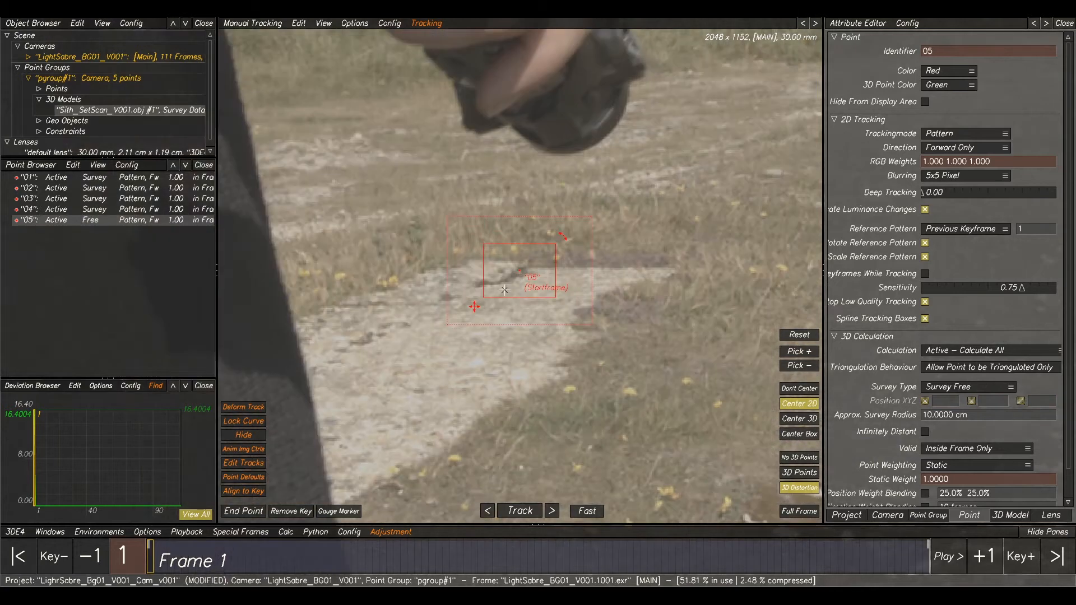
Survey point 05 onto the far end of the scan's pale ground patch using Extract Polygon.
key("F5")
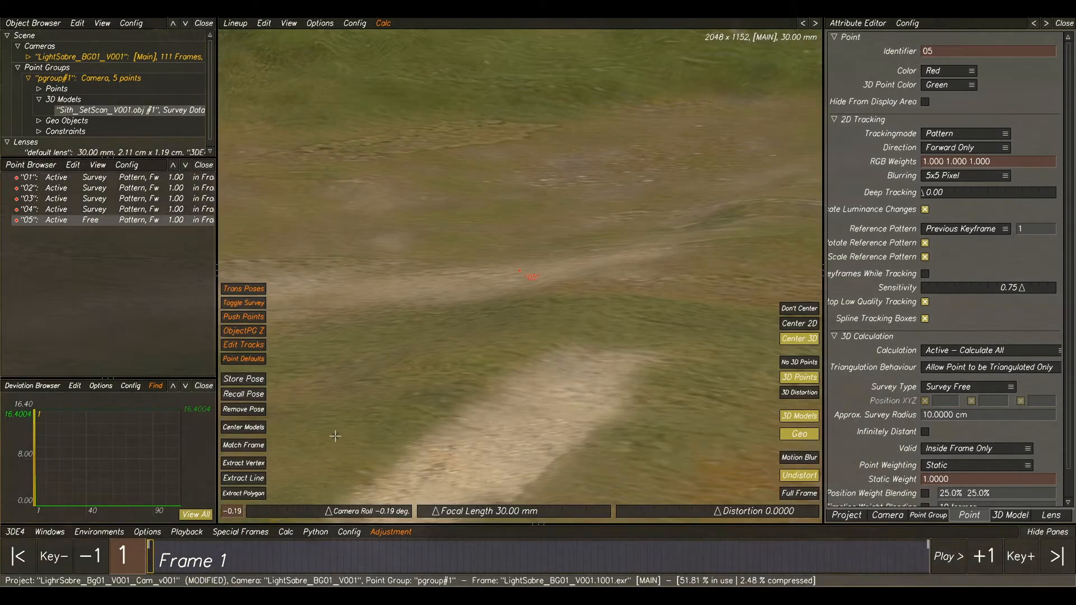
left_click(244, 493)
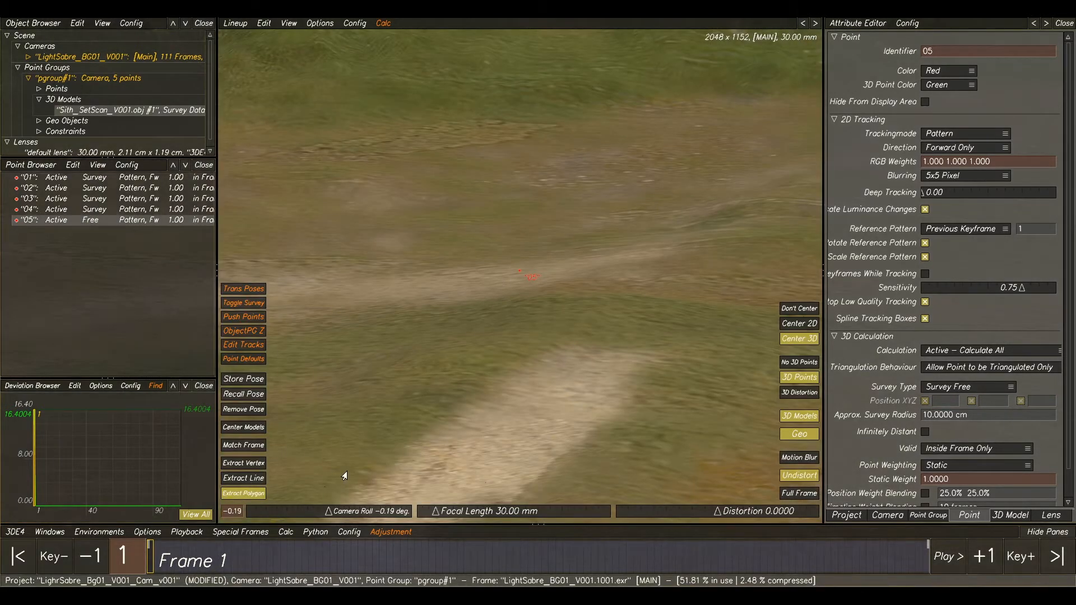
left_click(591, 352)
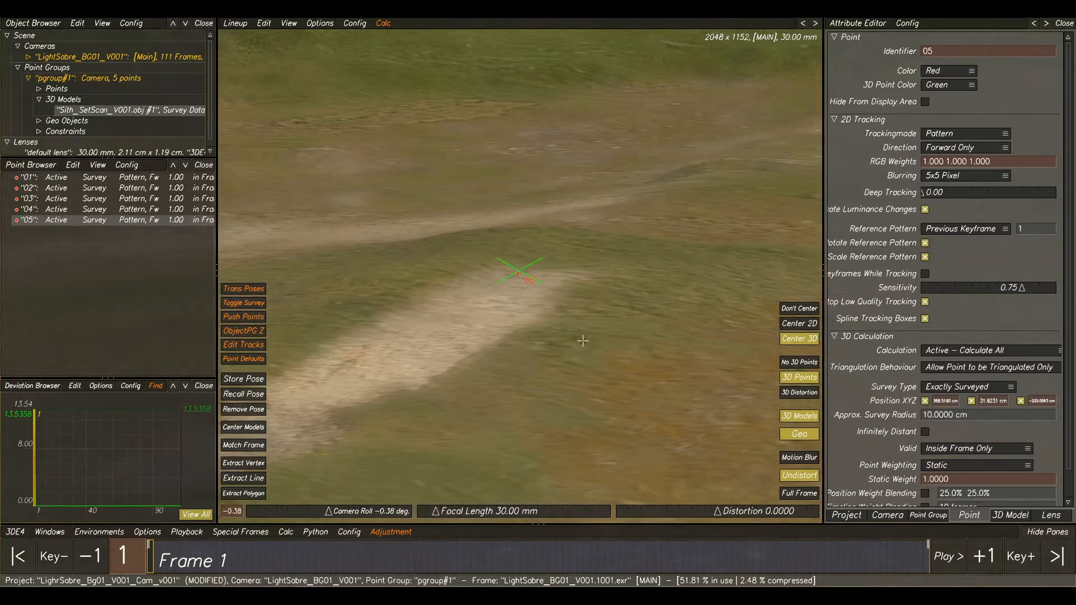
Compare the cliff, caves and ground between the plate and the textured scan by alternating between Manual Tracking and Lineup.
scroll(539, 274, "down", 8)
key("F1")
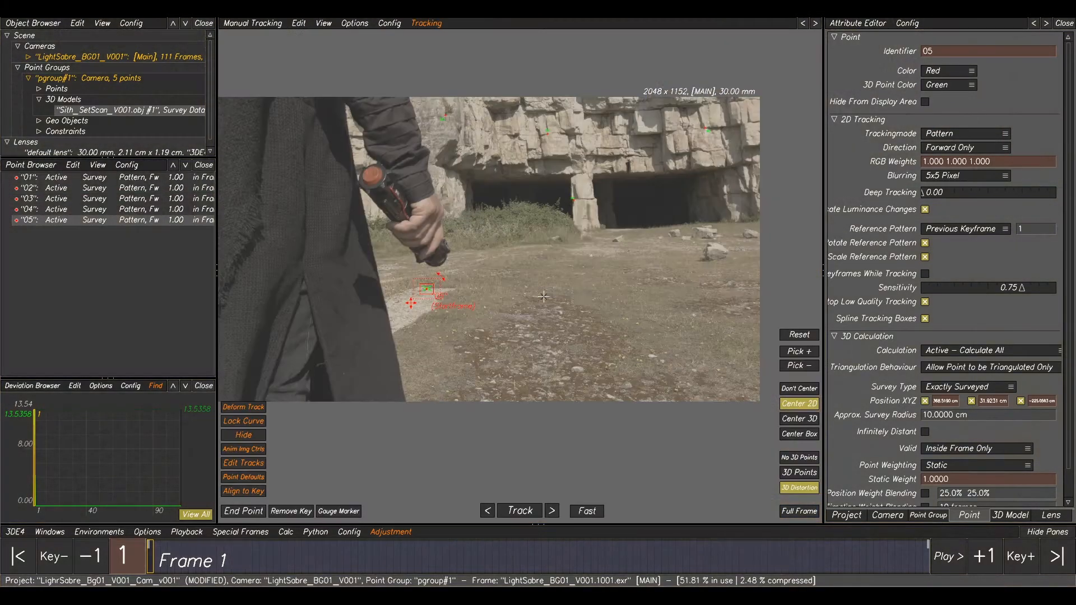
key("F2")
key("F1")
key("F2")
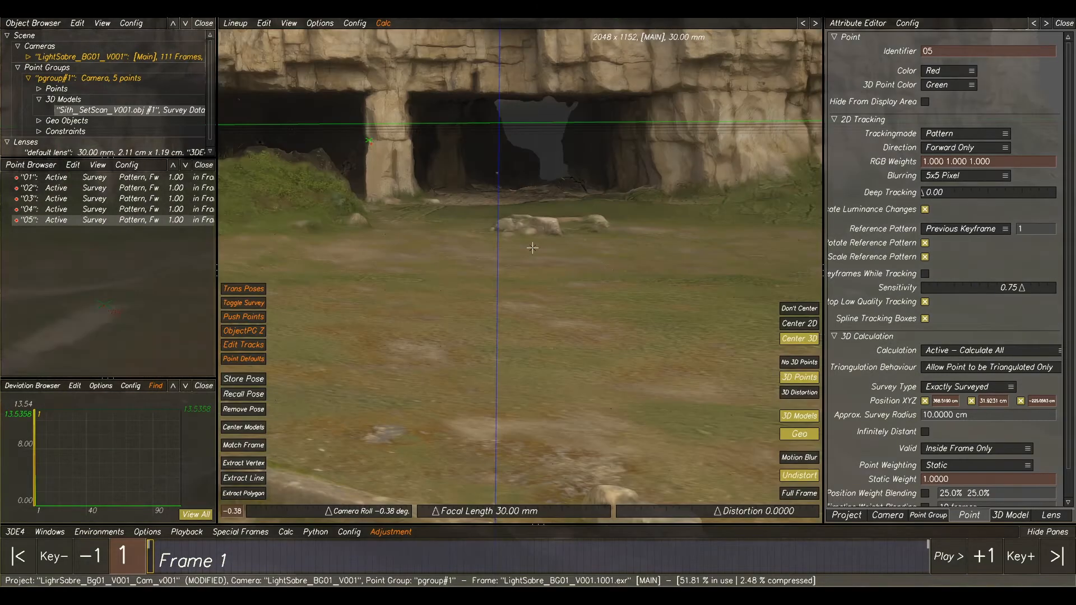
key("F1")
key("F2")
key("F1")
key("F2")
key("F1")
key("F2")
key("F1")
key("F2")
key("F1")
In Manual Tracking, add a sixth tracking point at the top of the dark vertical crack above the right-hand cave.
scroll(437, 179, "up", 3)
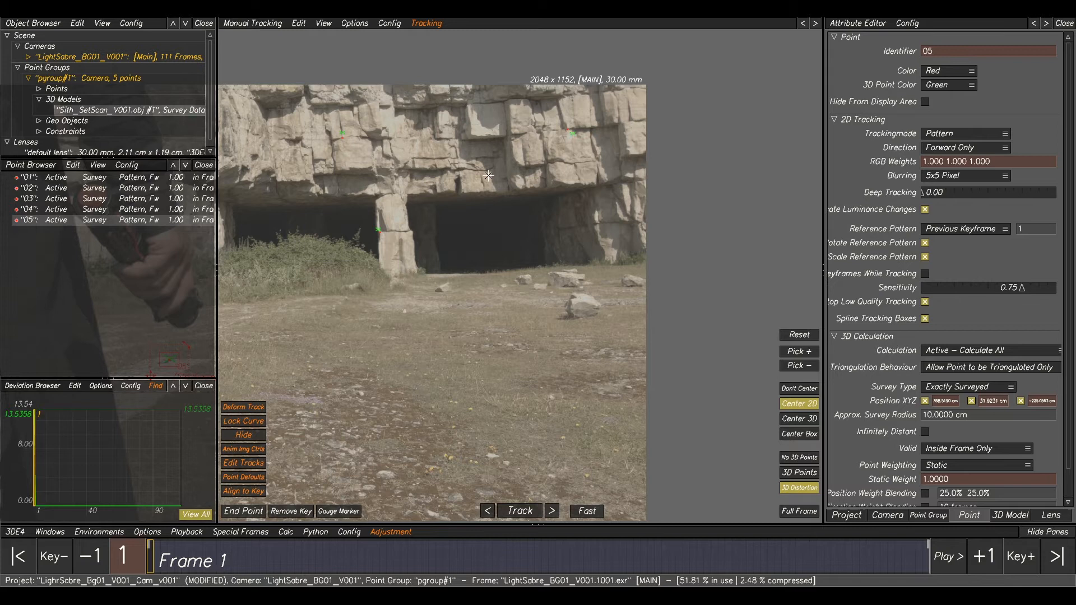
key("F2")
scroll(459, 175, "up", 5)
key("F1")
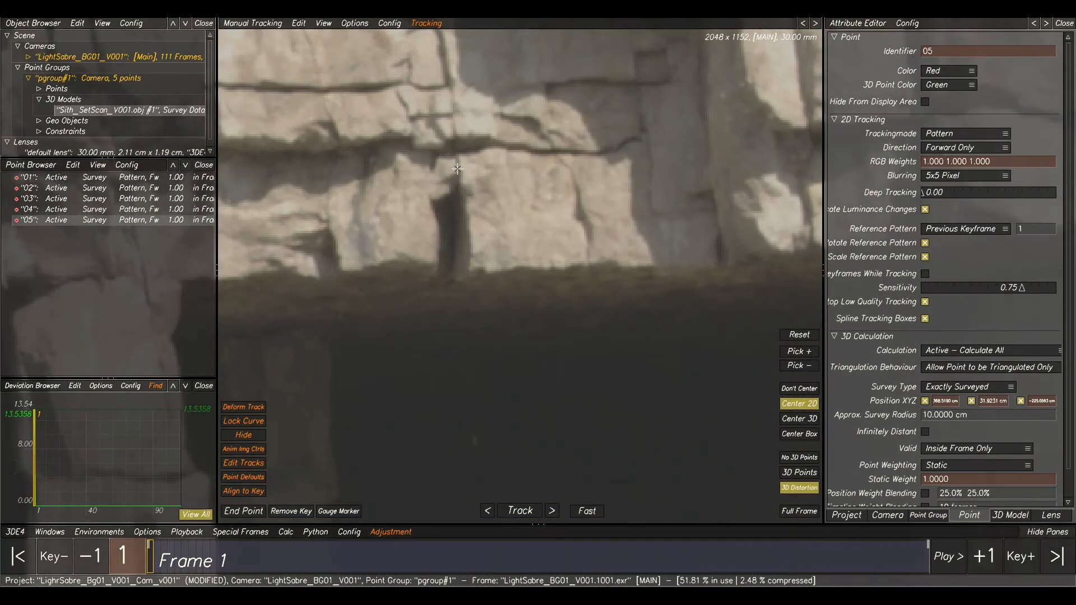
left_click(458, 169, "ctrl")
Survey point 06 onto the same crack in the scan using Extract Polygon, and recalculate the camera with Calc All, using the result.
key("F2")
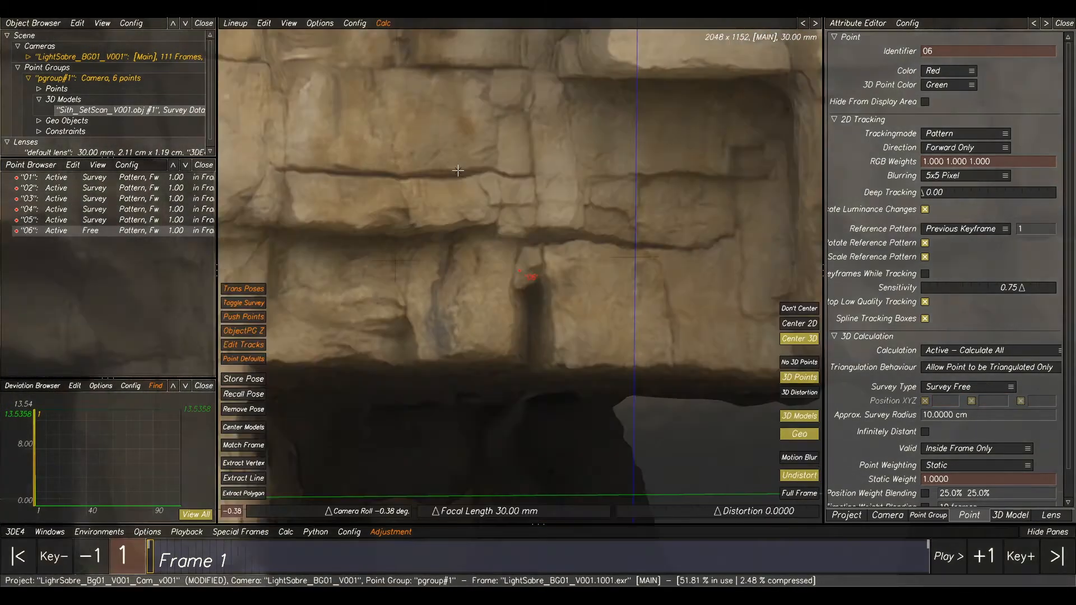
left_click(244, 492)
left_click(541, 262)
key("alt+c")
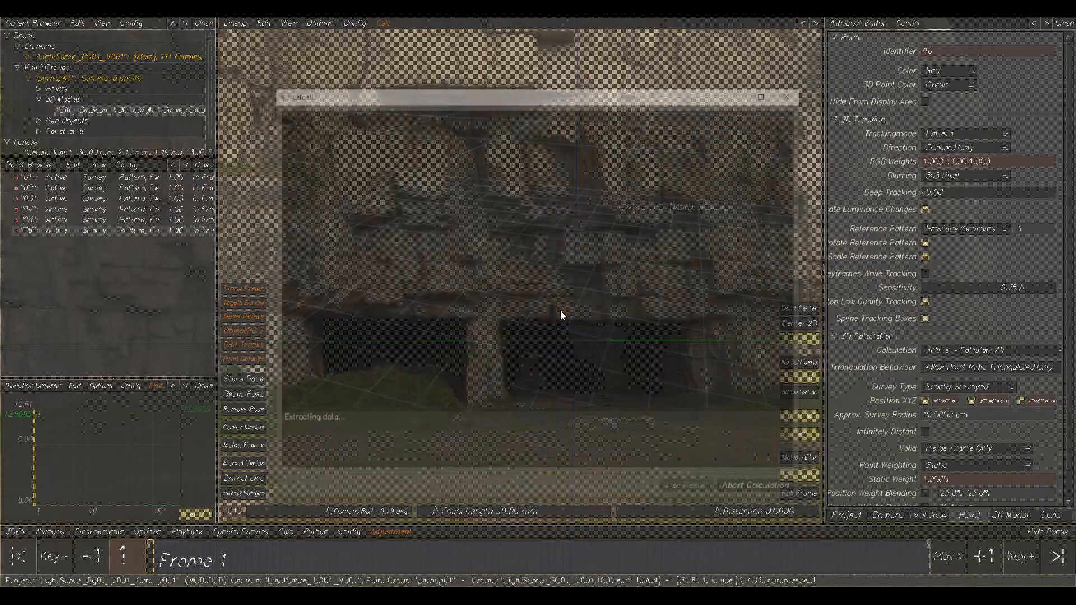
left_click(686, 490)
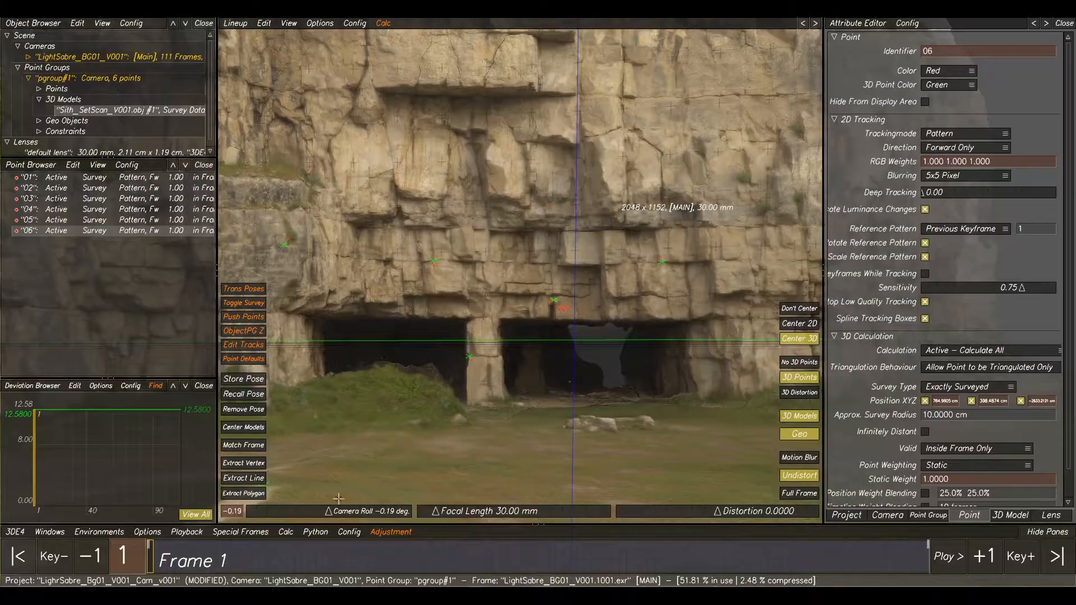
Check the recalculated scan's alignment with the plate by toggling the display of the 3D models in Lineup.
right_click_drag(193, 490, 183, 451, "ctrl")
right_click_drag(583, 381, 596, 327, "ctrl")
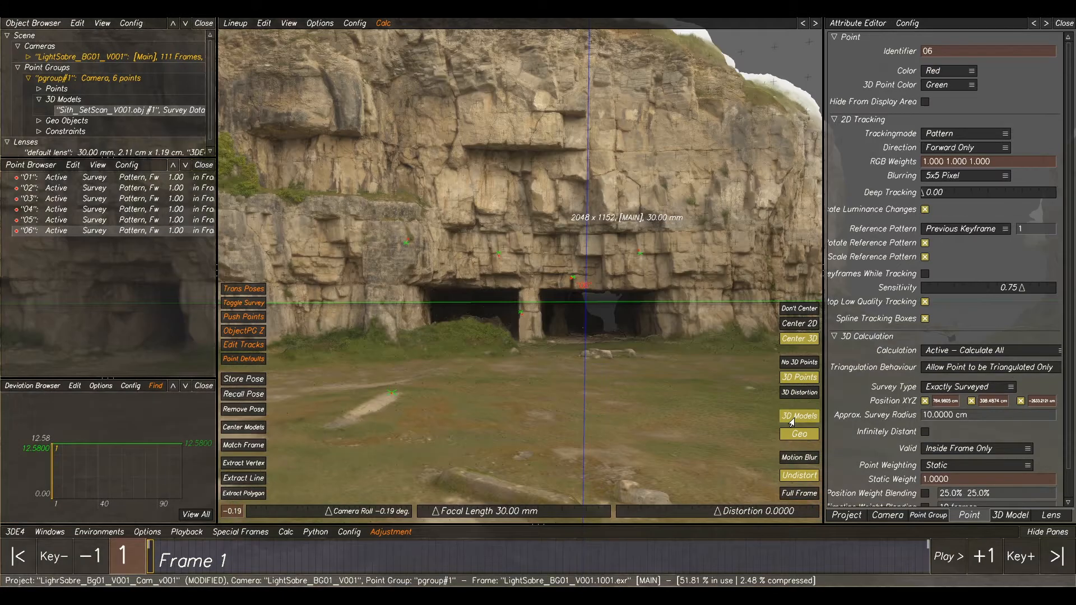
left_click(792, 420)
left_click(792, 419)
left_click(792, 419)
left_click(792, 419)
left_click(792, 419)
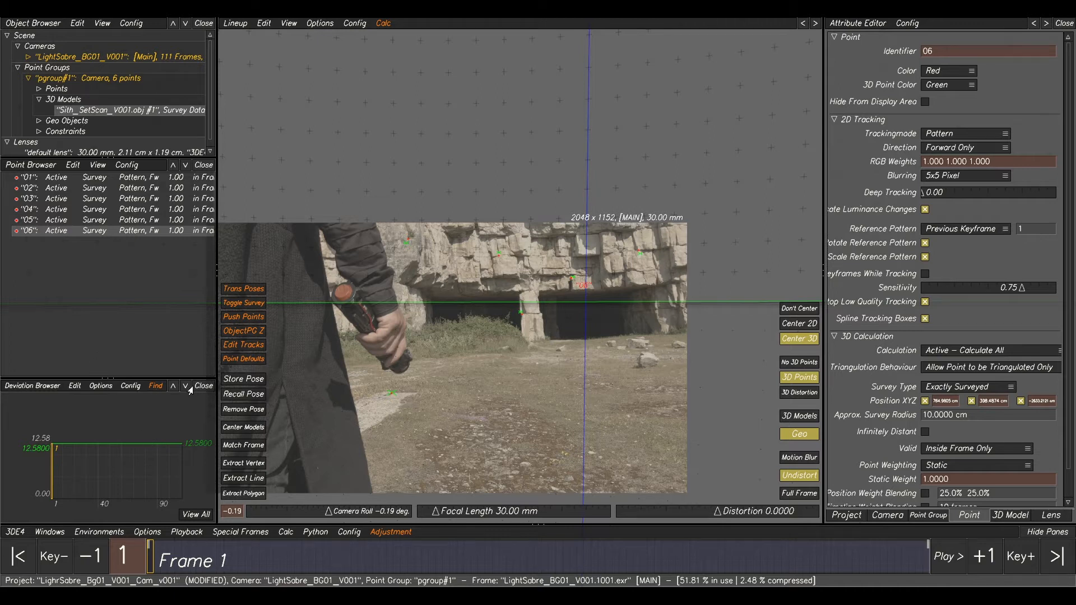
Set the default lens's focal length from Fixed to Adjust in the lens attributes.
left_click(1052, 515)
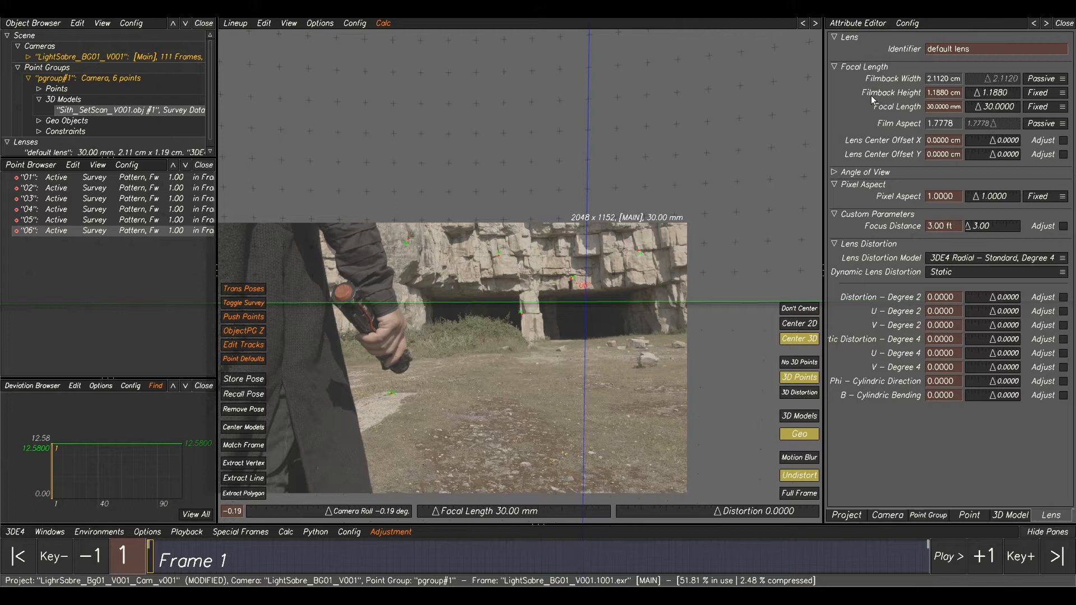
left_click(1051, 111)
left_click(1050, 121)
In the Parameter Adjustment window, adjust the focal length with the Wide range and transfer the best result to the project.
left_click(50, 530)
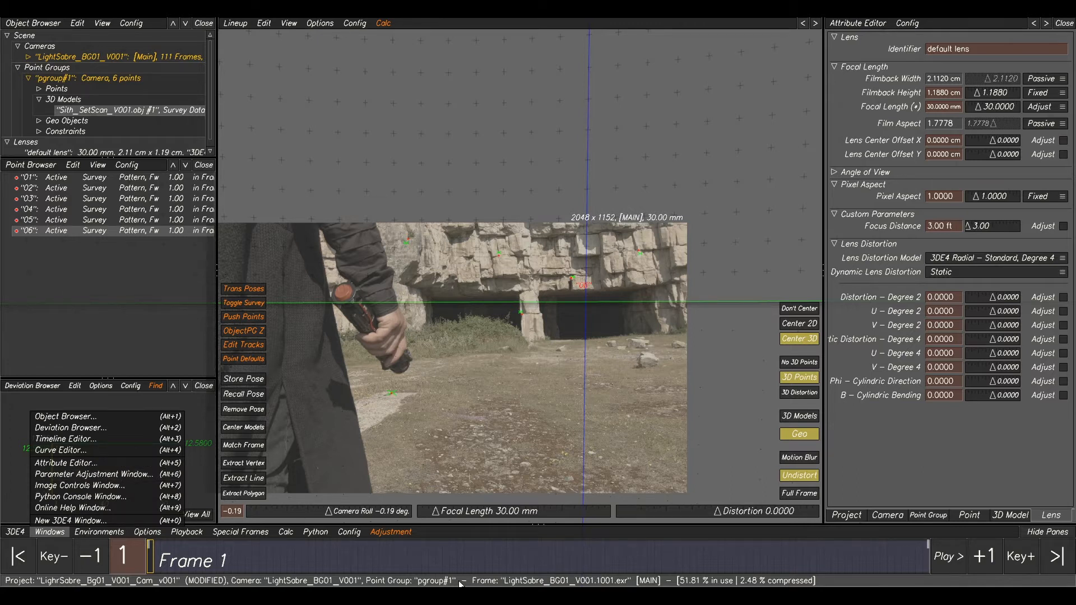
left_click(481, 595)
left_click(481, 596)
mouse_move(481, 595)
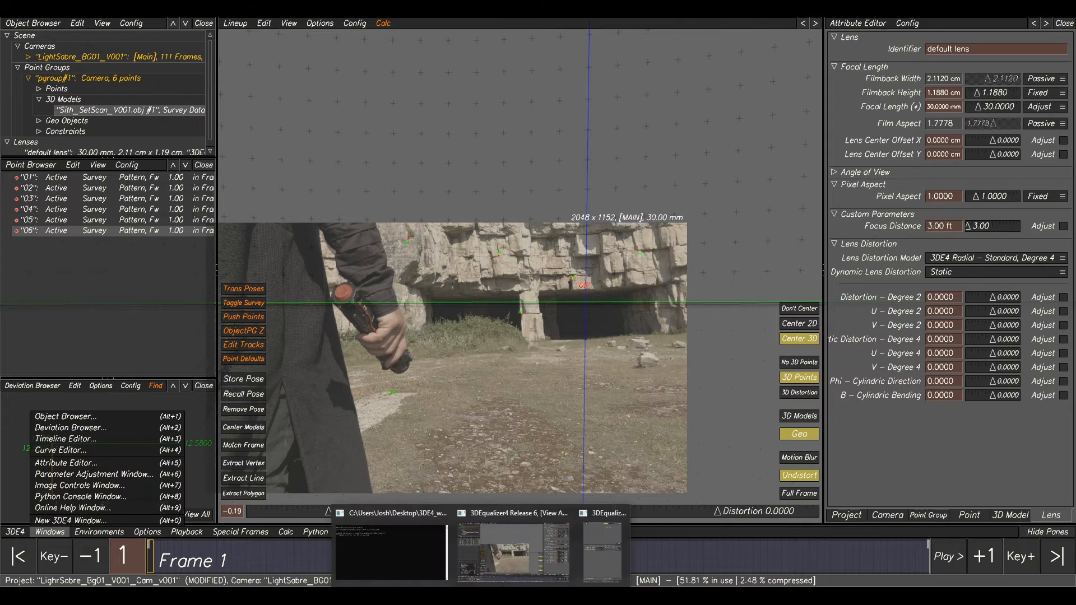
left_click(596, 553)
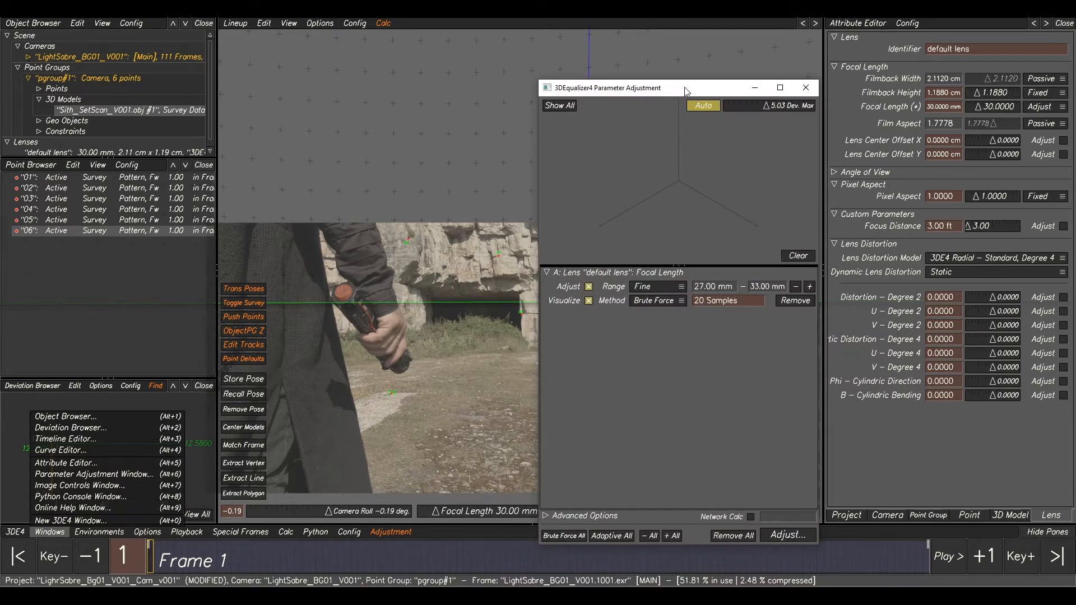
left_click_drag(684, 86, 628, 89)
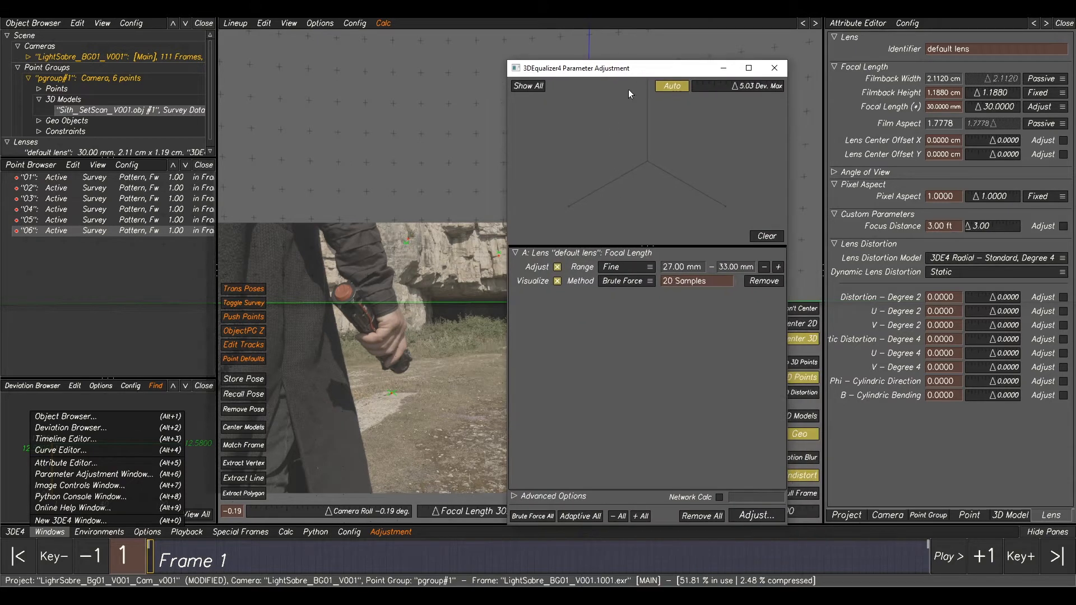
left_click(624, 268)
left_click(626, 257)
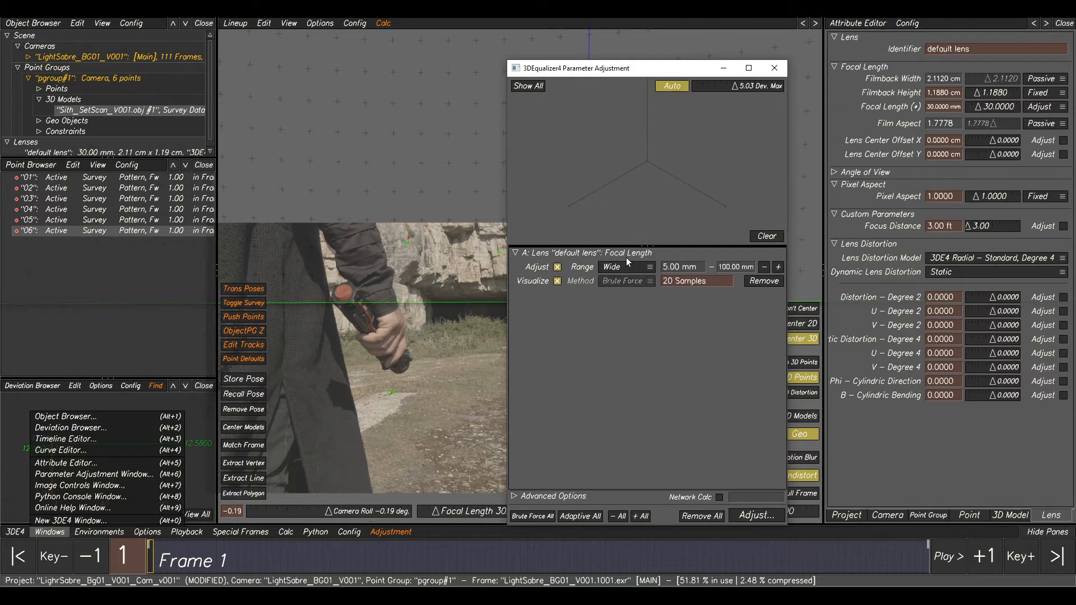
left_click(753, 517)
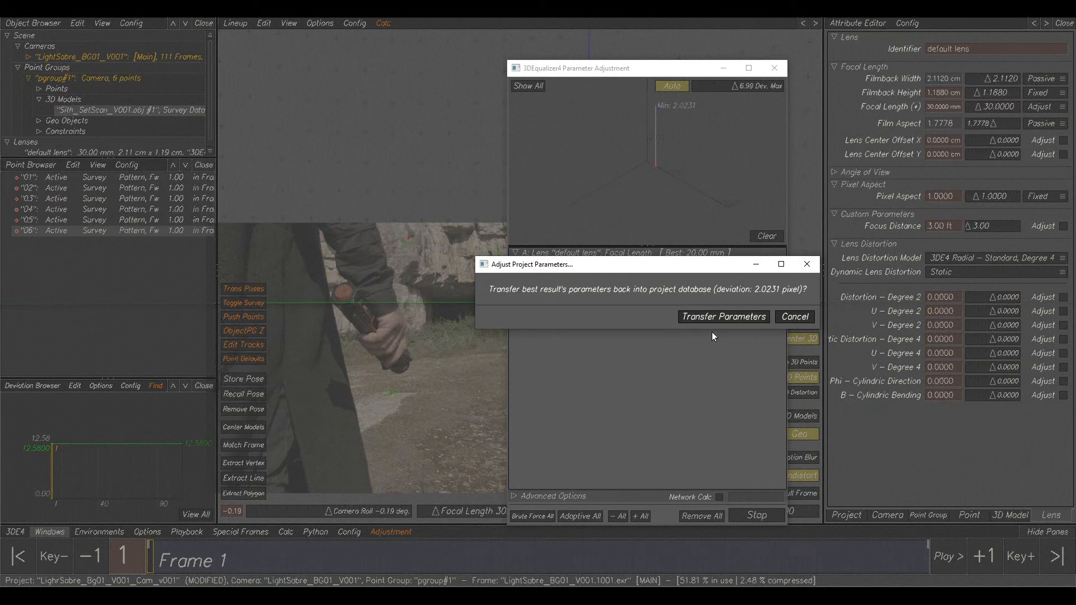
left_click(715, 317)
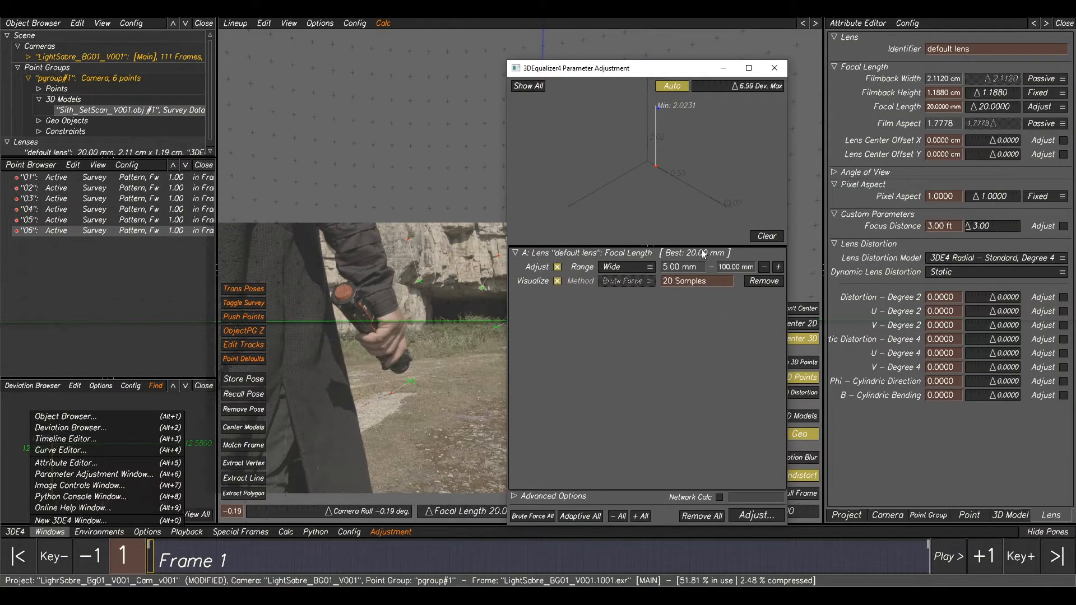
Clear the previous adjustment result, adjust the focal length with the Fine range and Adaptive method, and transfer the best result.
left_click(636, 268)
left_click(634, 275)
left_click(580, 517)
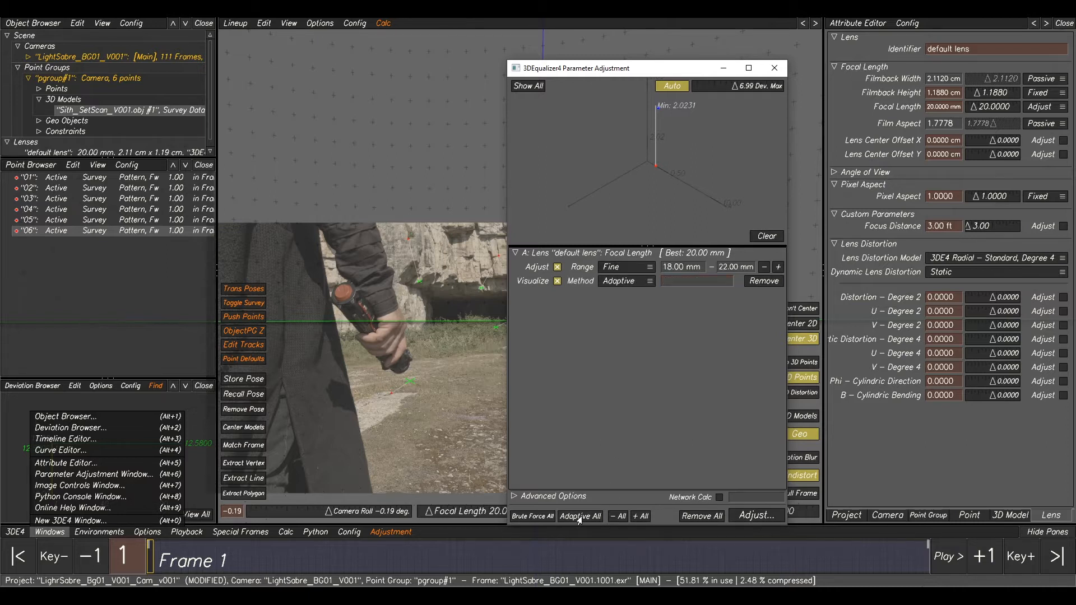
left_click(762, 238)
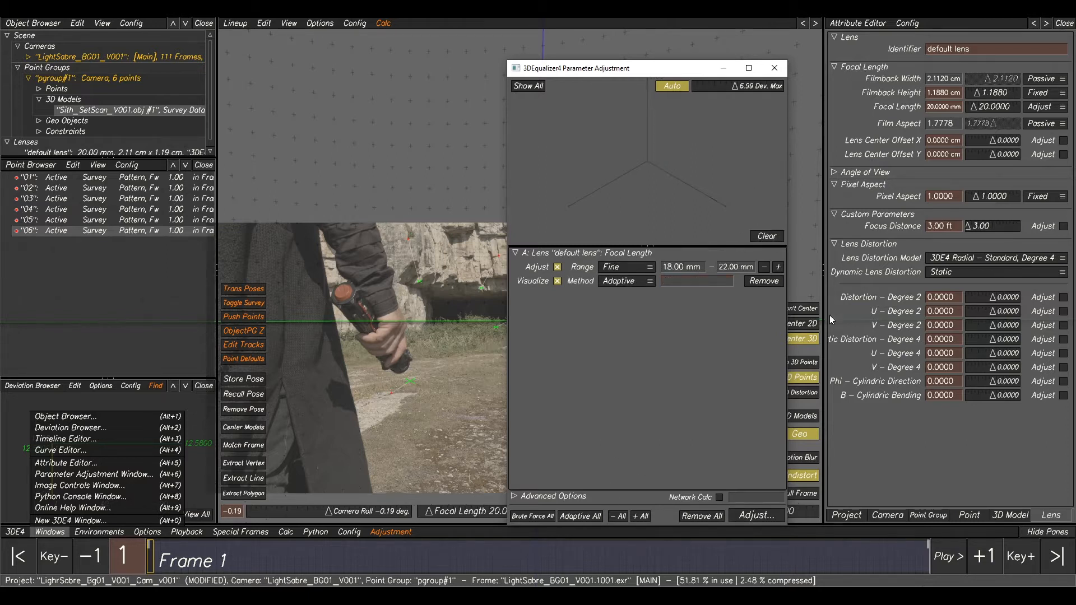
left_click(741, 510)
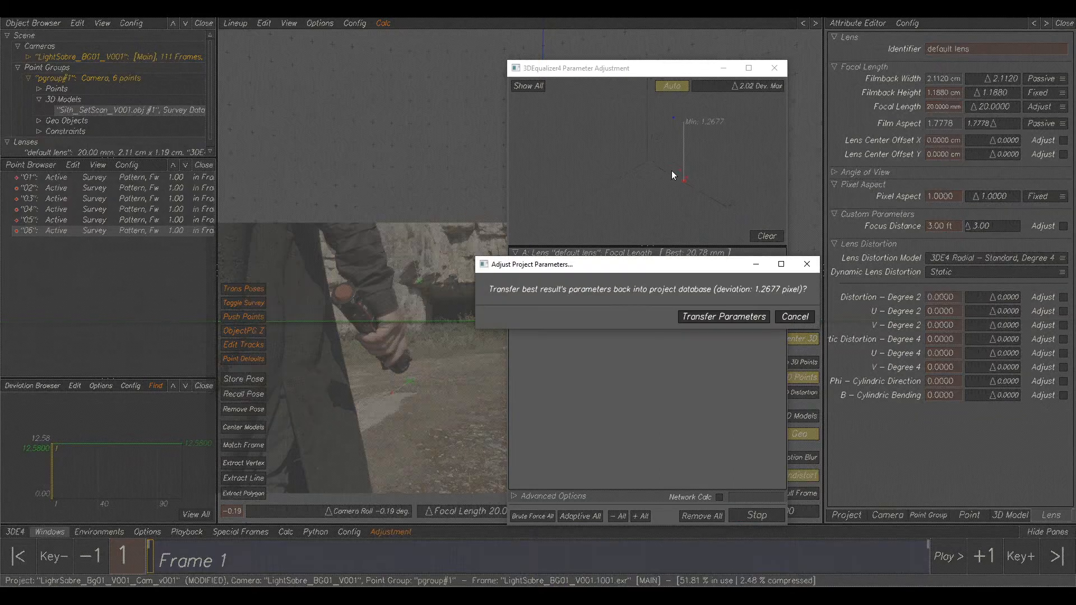
left_click(723, 316)
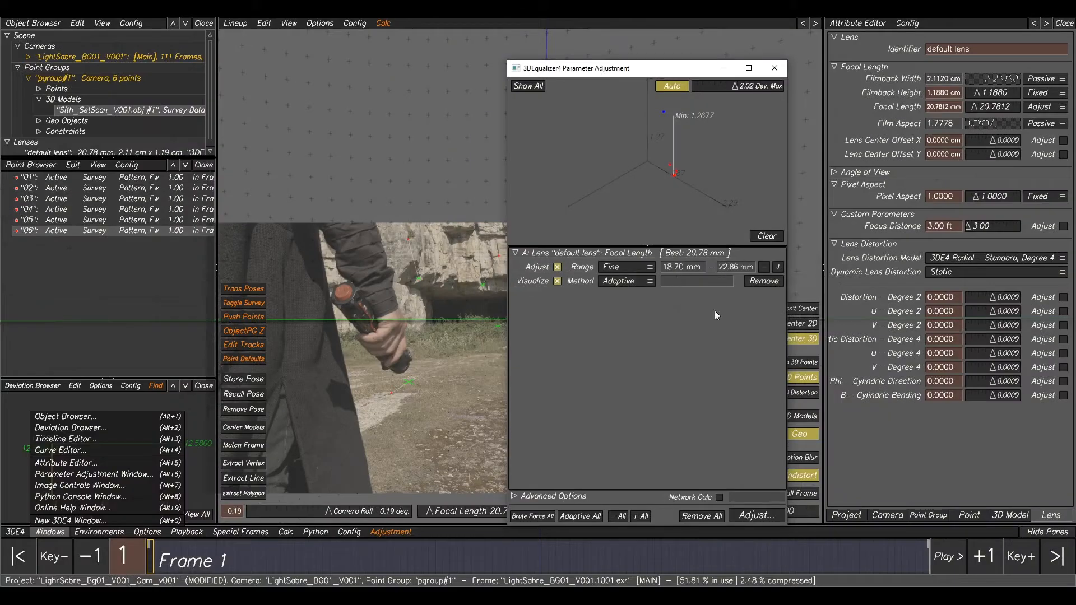
Remove all parameters from the Parameter Adjustment window, and re-enable Adjust for the default lens's focal length.
left_click(701, 514)
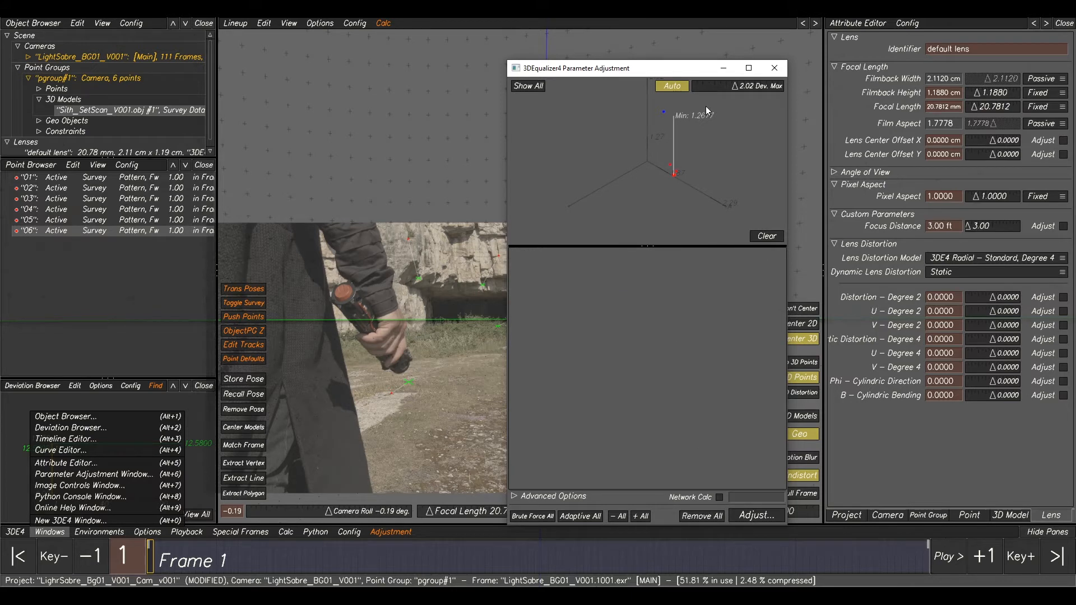
left_click(756, 516)
left_click(760, 318)
left_click(1047, 111)
left_click(1047, 117)
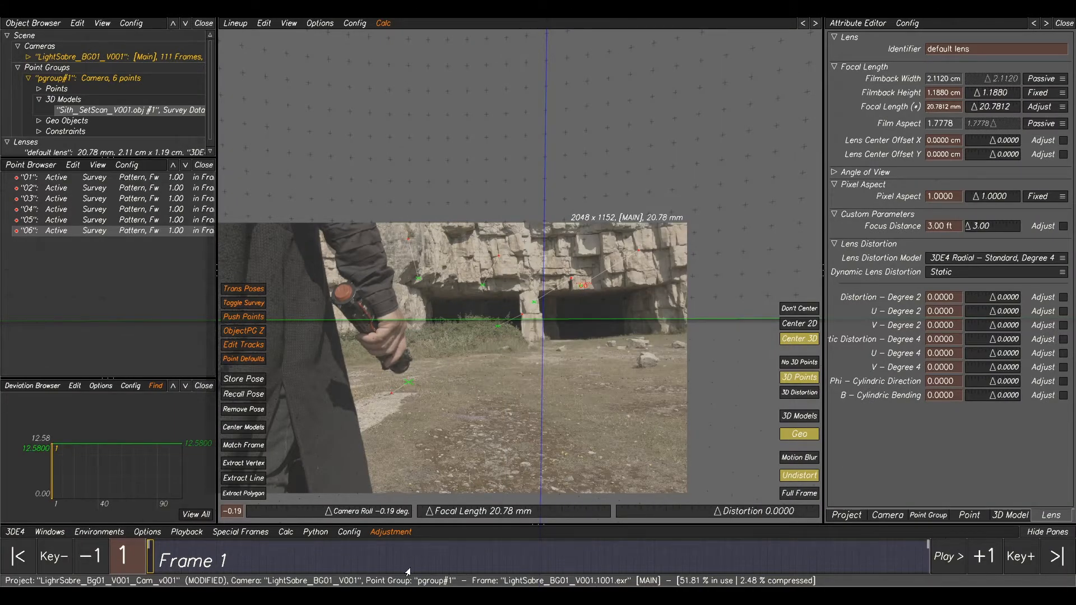
Rerun the Fine-range focal length adjustment in Parameter Adjustment with the Adaptive method and transfer its parameters to the project.
left_click(592, 547)
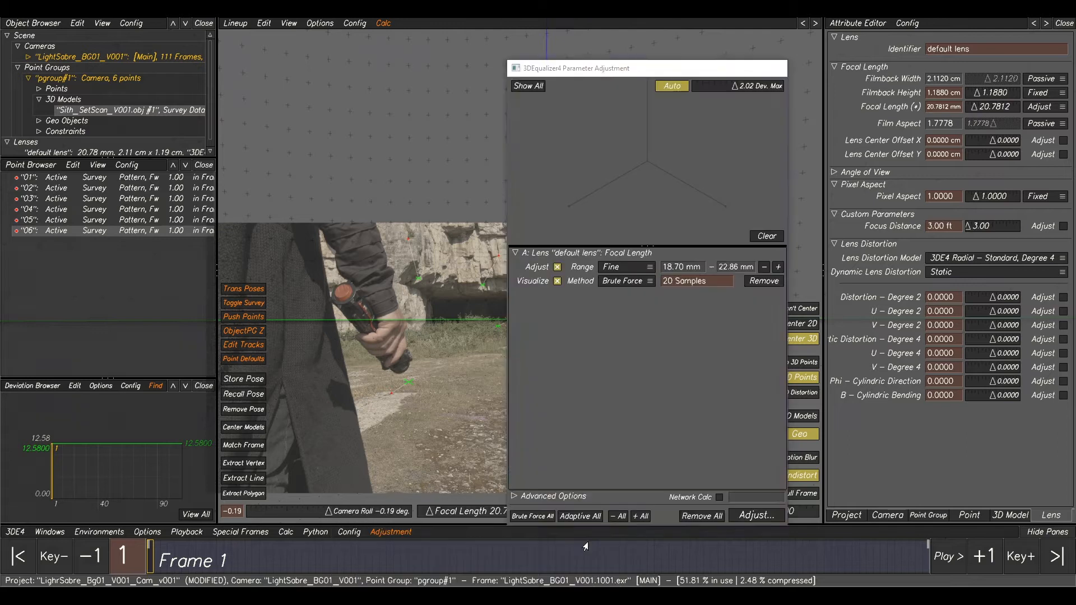
left_click(613, 281)
left_click(619, 294)
left_click(748, 516)
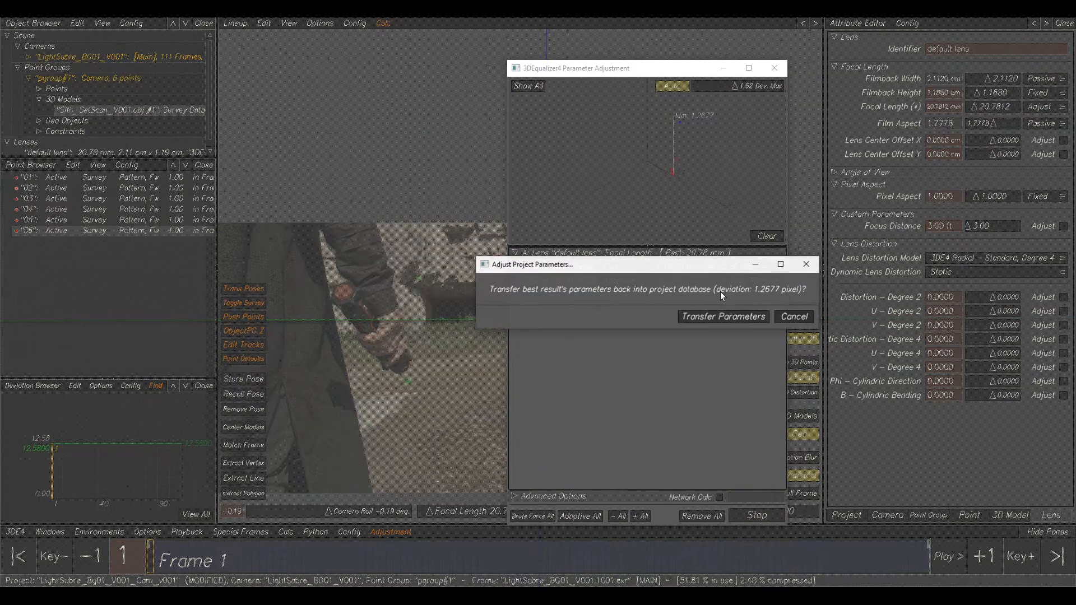
left_click(718, 318)
Recalculate the camera with the adjusted focal length using Calc All, and use the result.
left_click(412, 268)
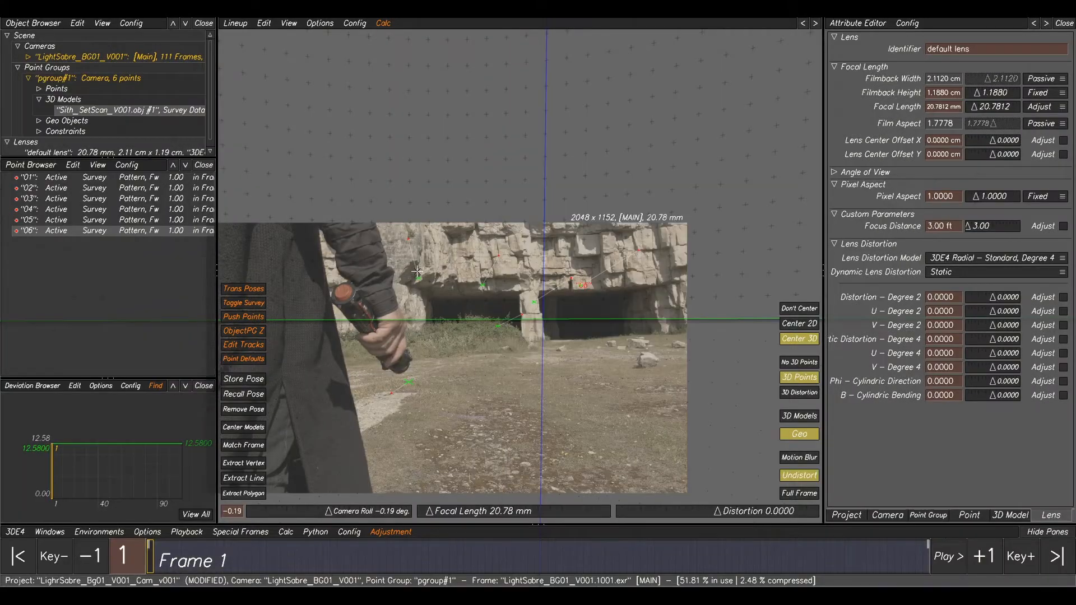
key("alt+c")
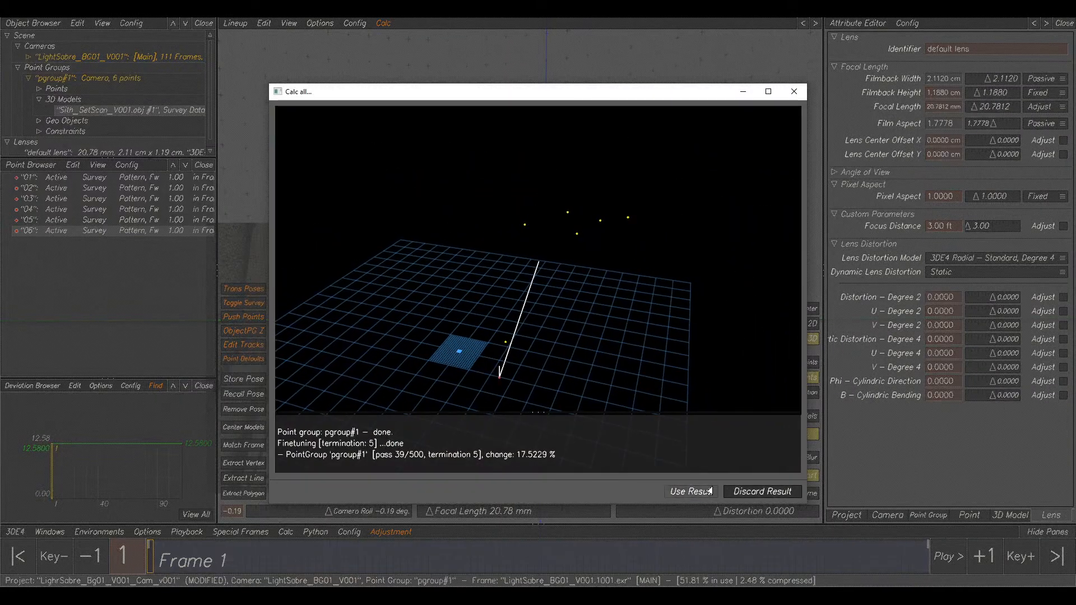
left_click(708, 491)
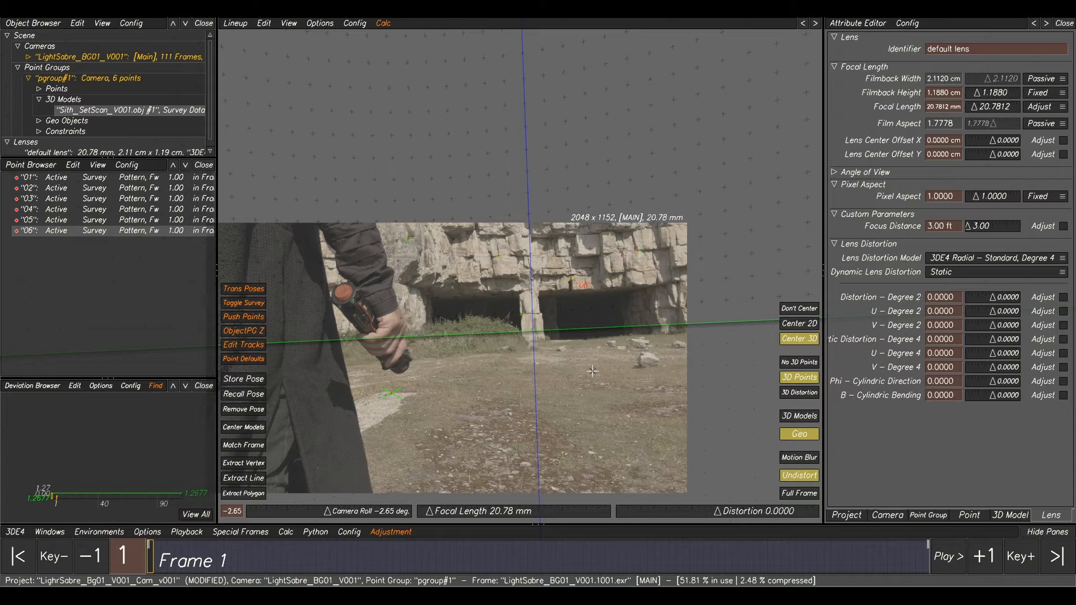
Show the set scan again in Lineup, and render it as lines only, with its polygons turned off.
left_click(806, 416)
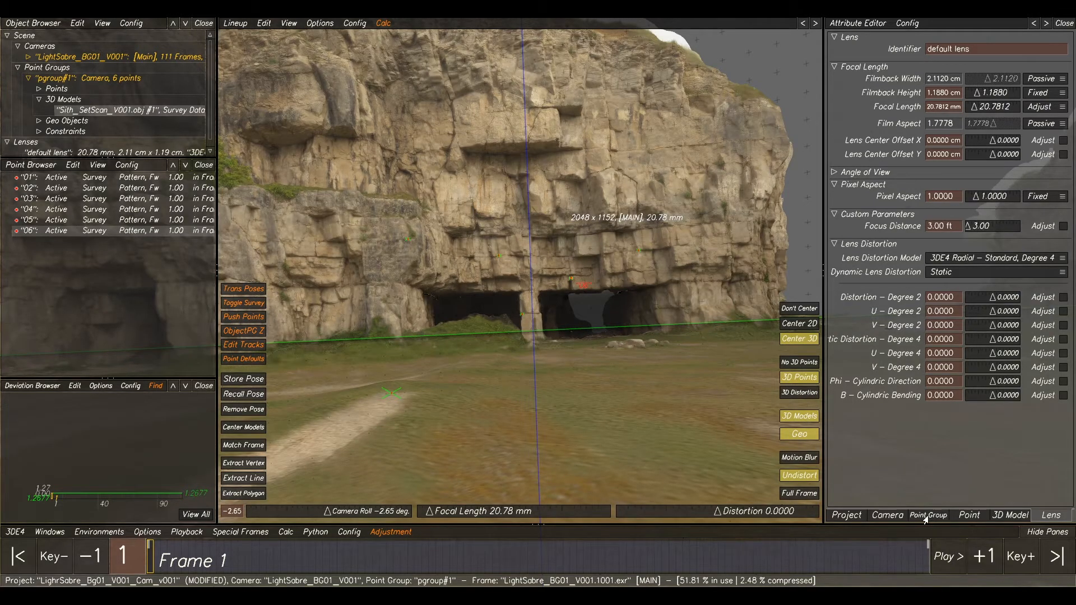
left_click(1000, 517)
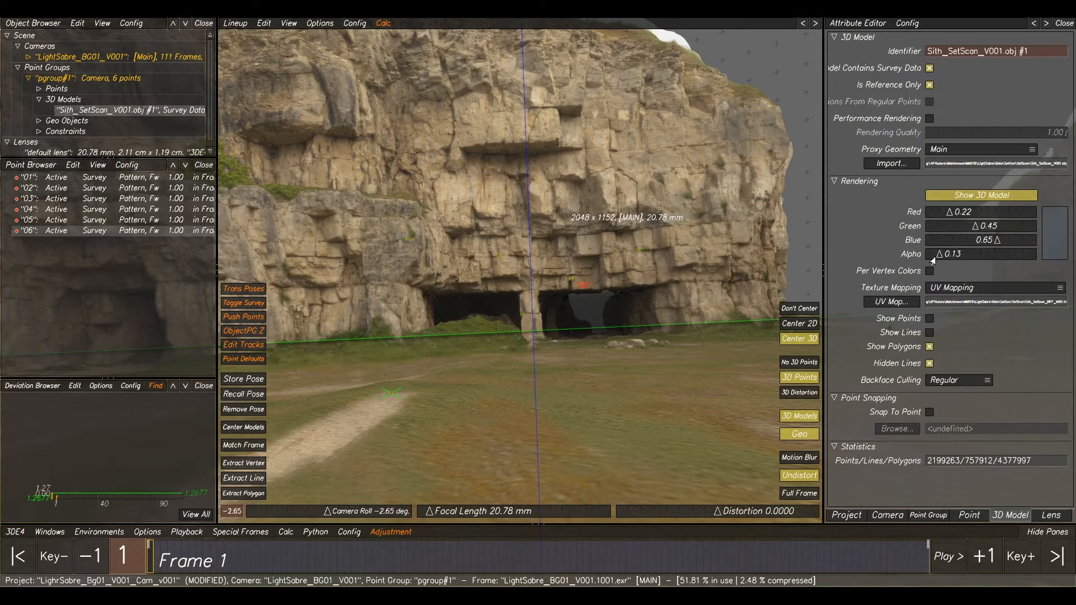
left_click(929, 333)
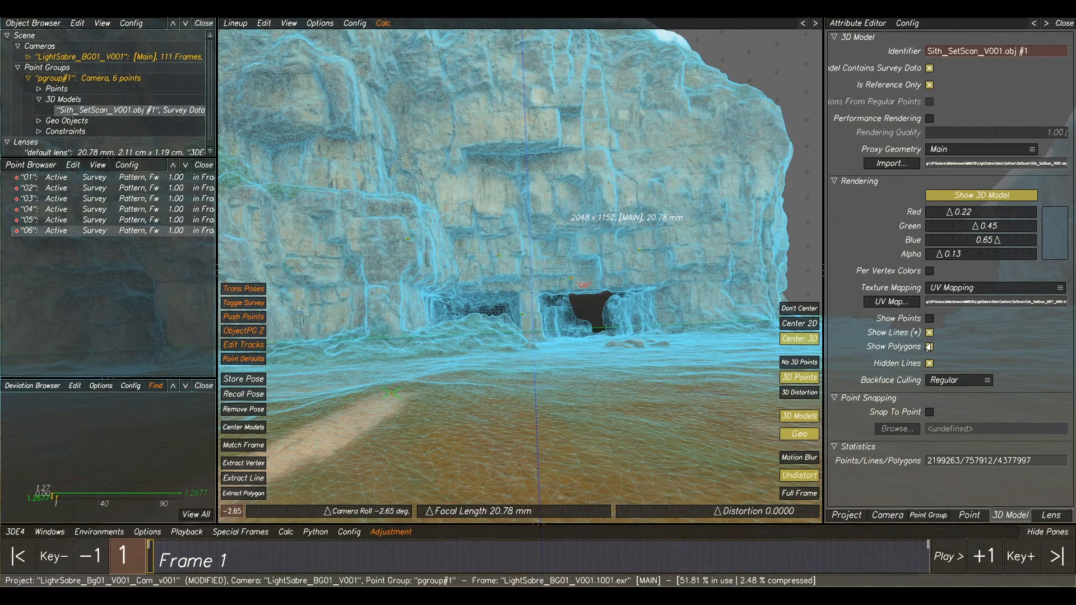
left_click(929, 347)
Compare the wireframe scan with the plate by toggling its display, and examine the alignment around the pillar and right-hand cave.
right_click_drag(498, 261, 595, 264, "ctrl")
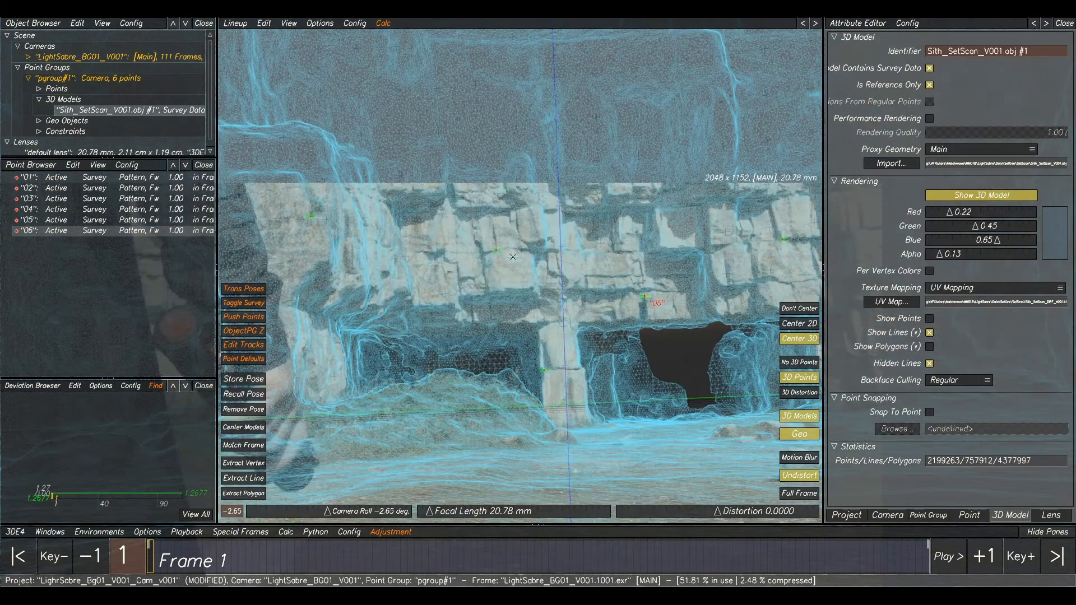
middle_click_drag(588, 307, 540, 235, "ctrl")
right_click_drag(540, 237, 547, 264, "ctrl")
left_click(787, 417)
left_click(788, 417)
left_click(787, 418)
left_click(787, 419)
left_click(787, 419)
left_click(787, 418)
left_click(788, 418)
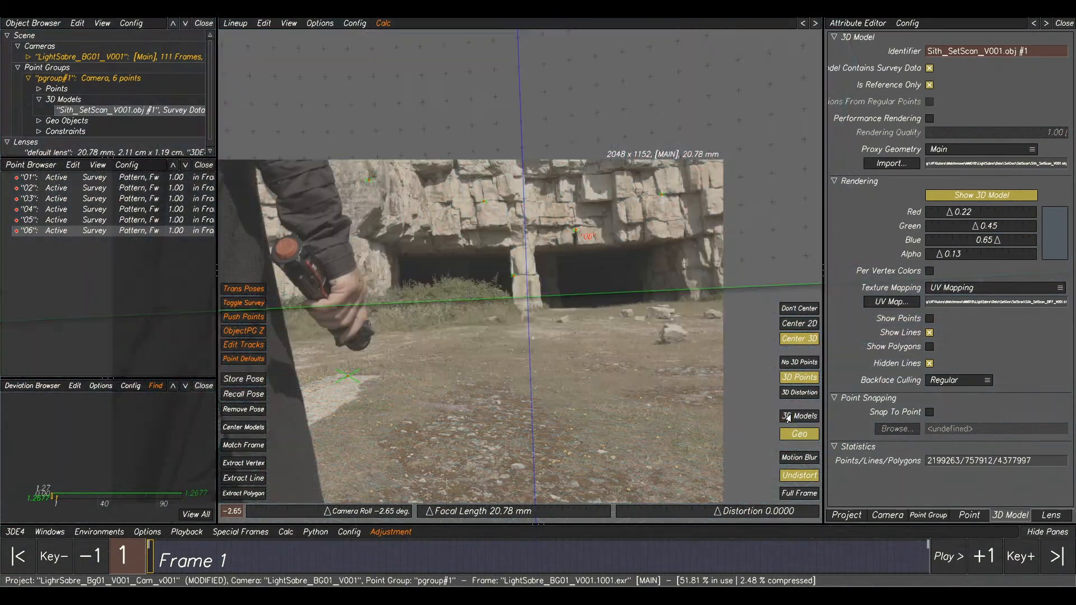
left_click(787, 419)
scroll(662, 336, "up", 4)
scroll(662, 336, "up", 8)
middle_click_drag(522, 238, 668, 299, "ctrl")
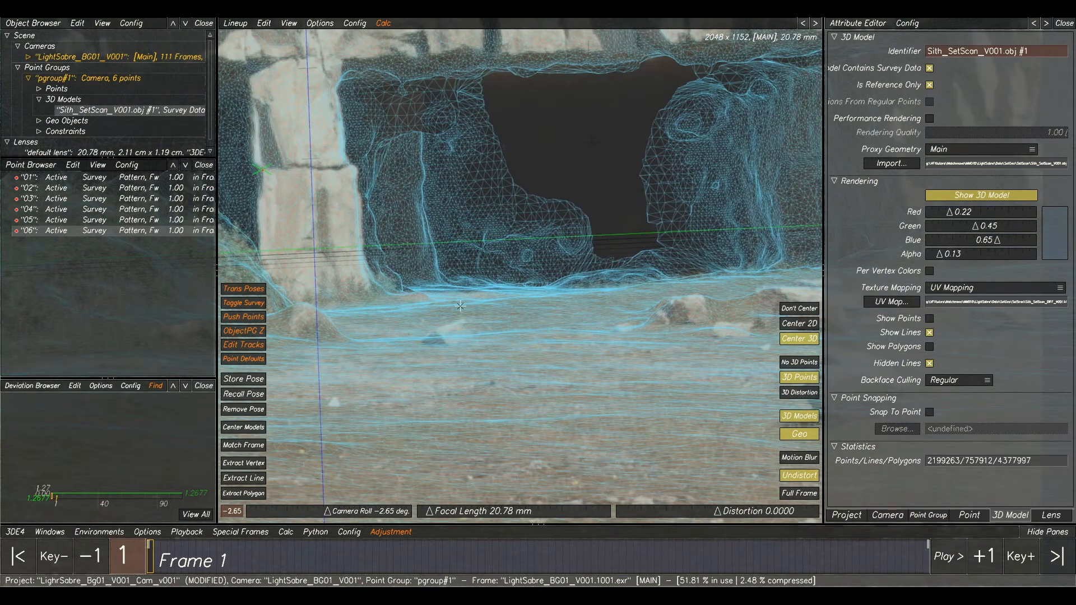
middle_click_drag(363, 357, 483, 352, "ctrl")
scroll(600, 253, "down", 6)
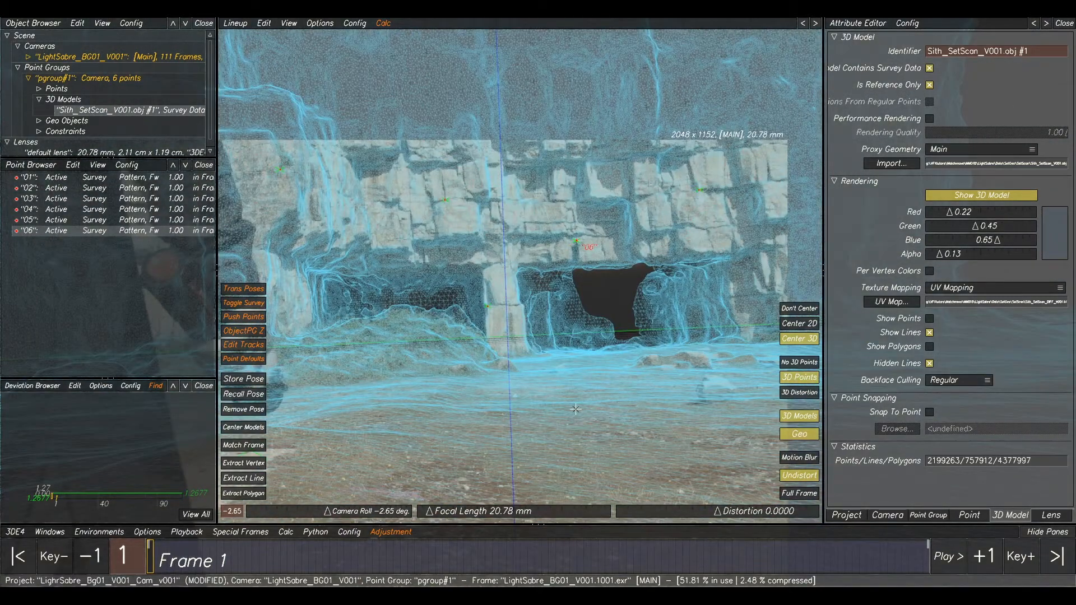
Examine the wireframe scan's alignment with the plate across the whole frame, including the upper cliff and the ground.
scroll(555, 401, "down", 4)
middle_click_drag(524, 379, 537, 402, "ctrl")
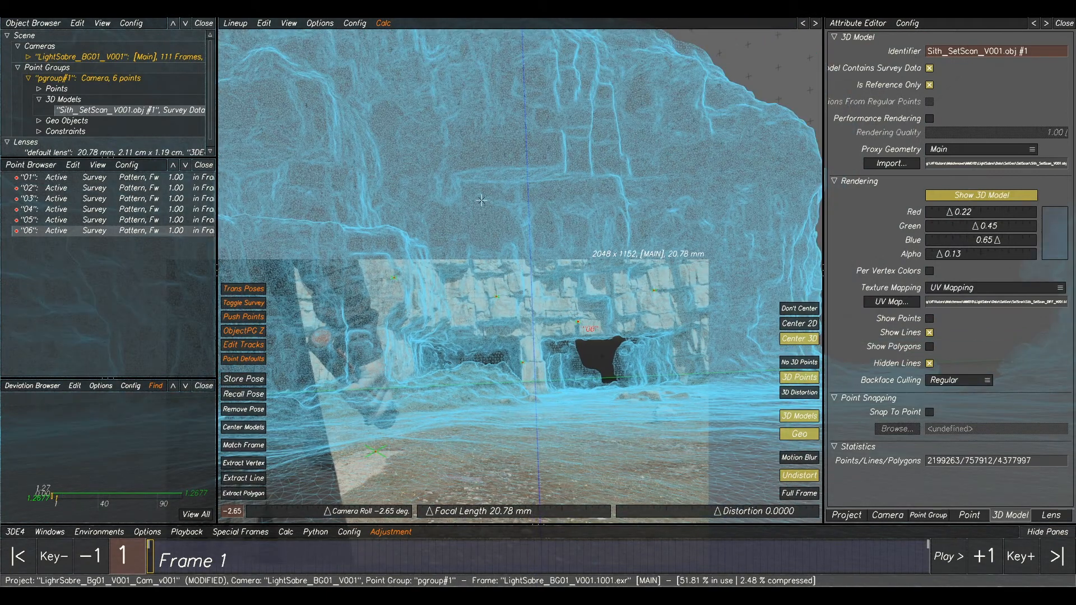
scroll(480, 202, "up", 3)
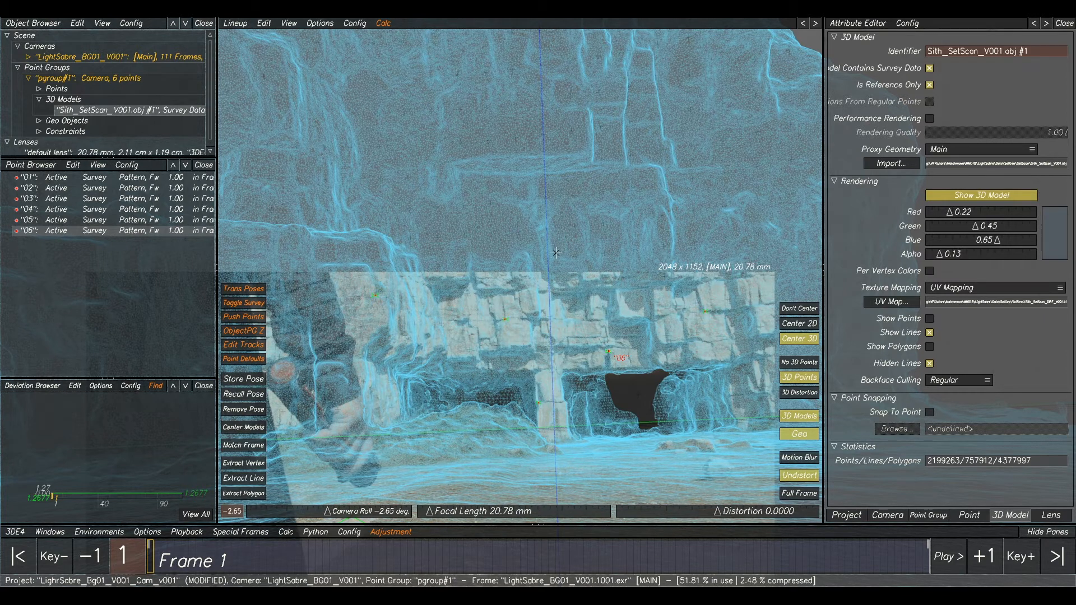
middle_click_drag(556, 253, 591, 121)
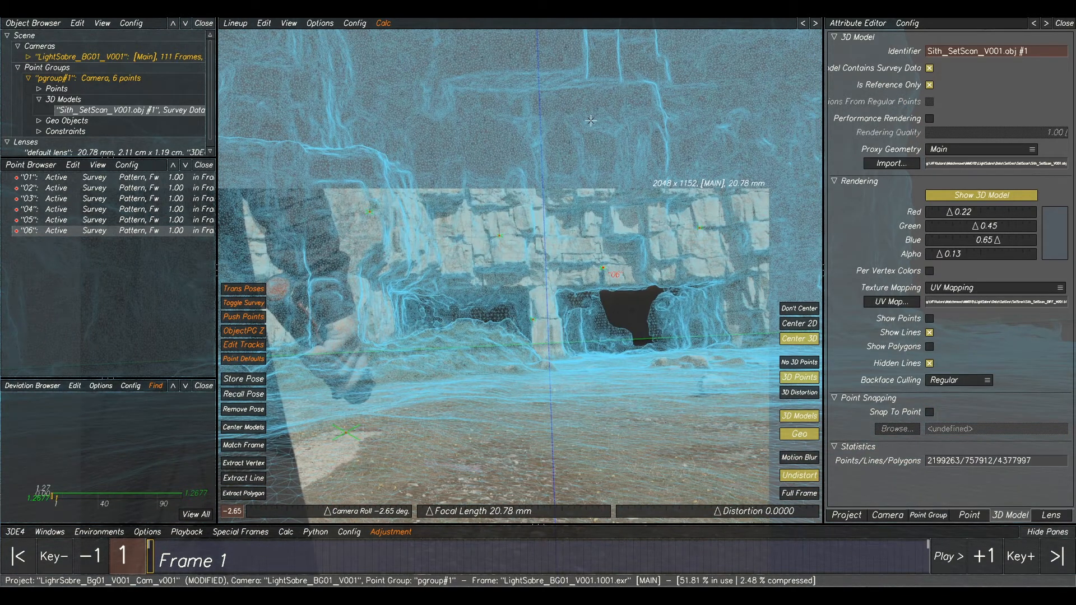
middle_click_drag(511, 293, 523, 157)
scroll(523, 157, "up", 2)
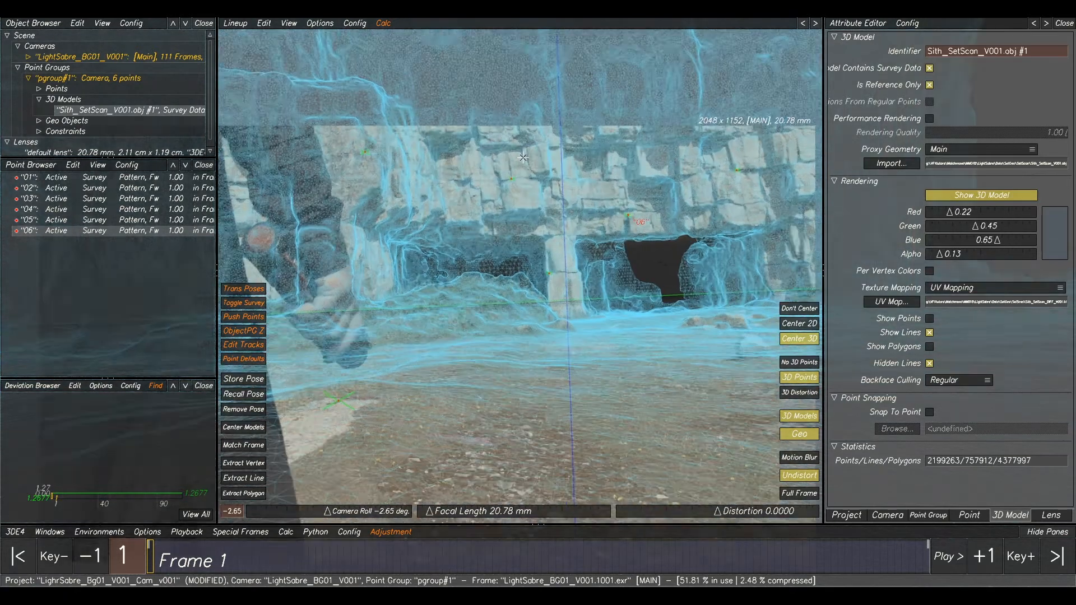
scroll(522, 158, "up", 1)
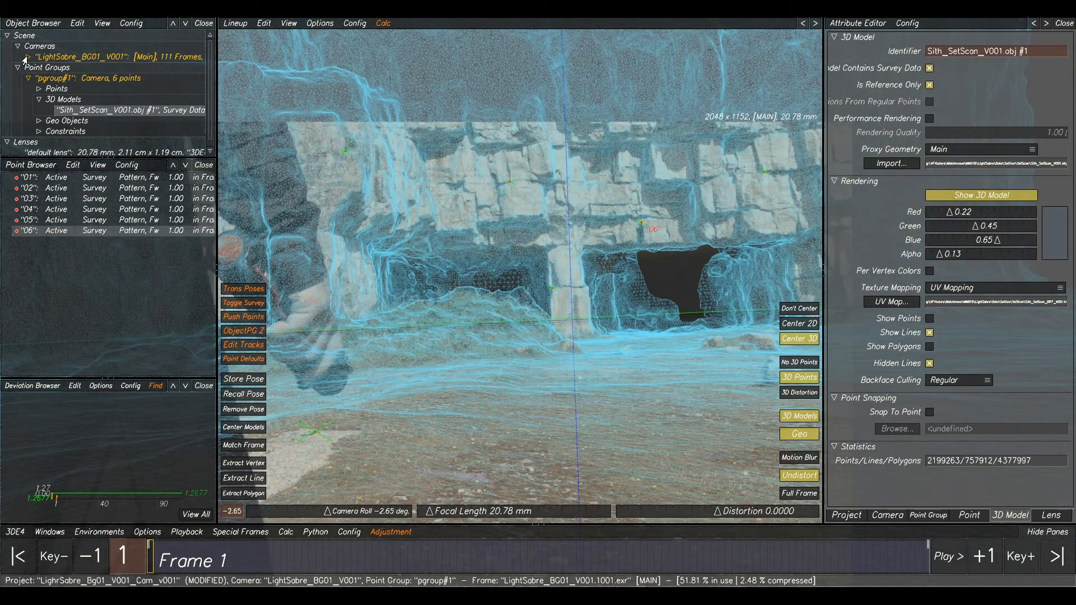
Add a new reference camera to the scene and make it the current camera.
left_click(59, 59)
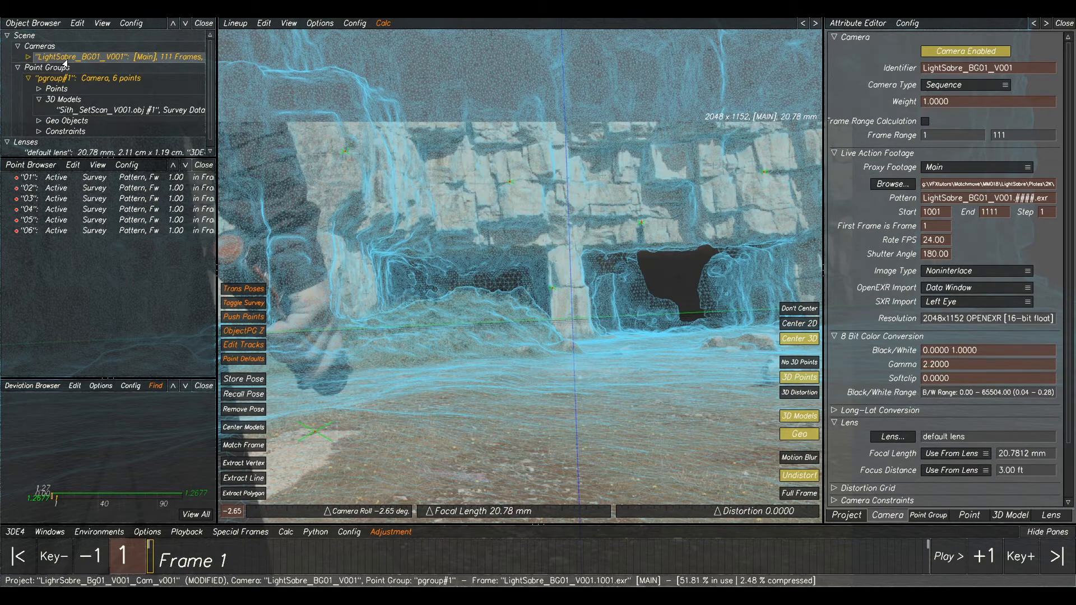
right_click(64, 61)
mouse_move(97, 83)
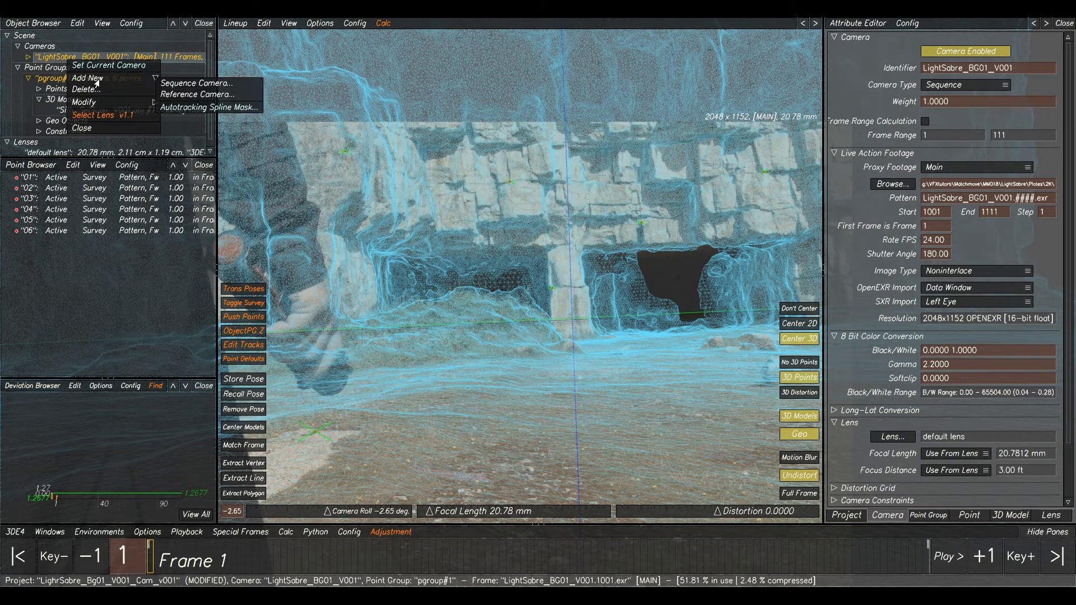
left_click(175, 95)
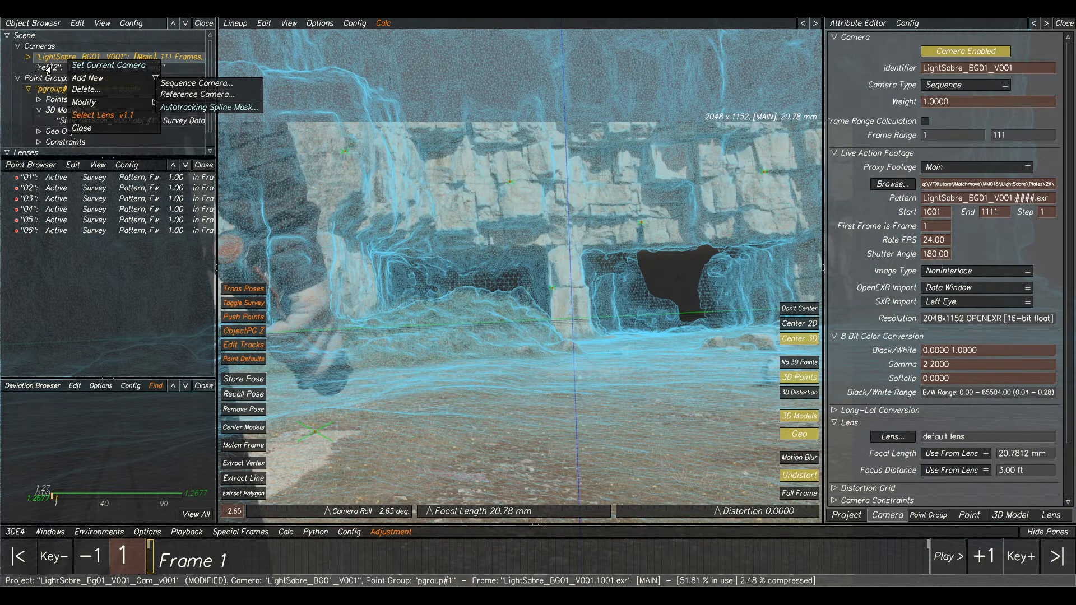
left_click(52, 68)
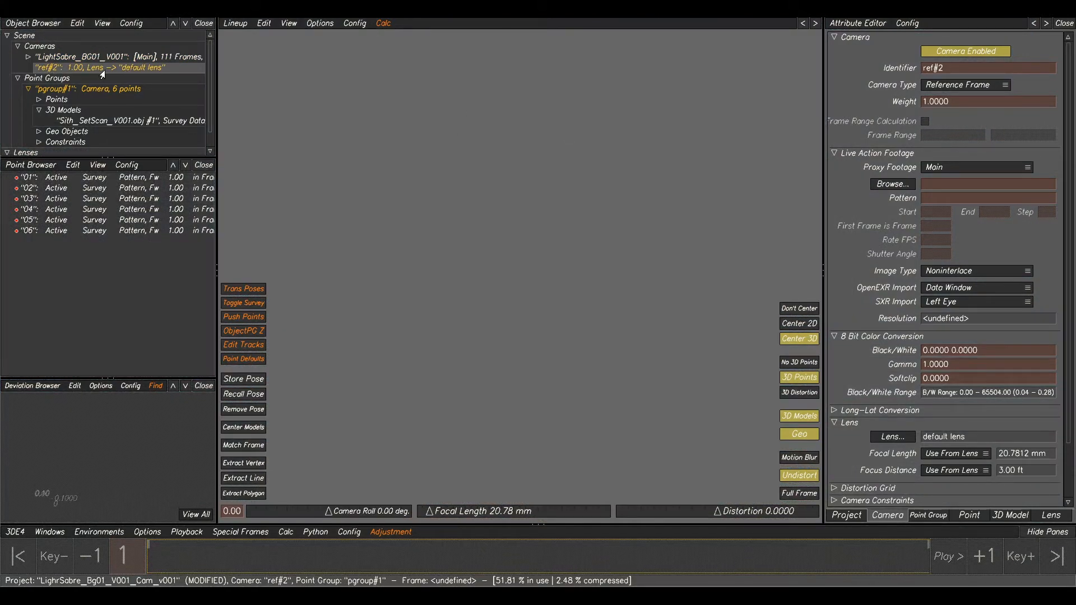
Load Sigma18-35MM_20MM.exr from the Sigma18-35MM_LensGrids folder as the reference camera's footage.
left_click(897, 185)
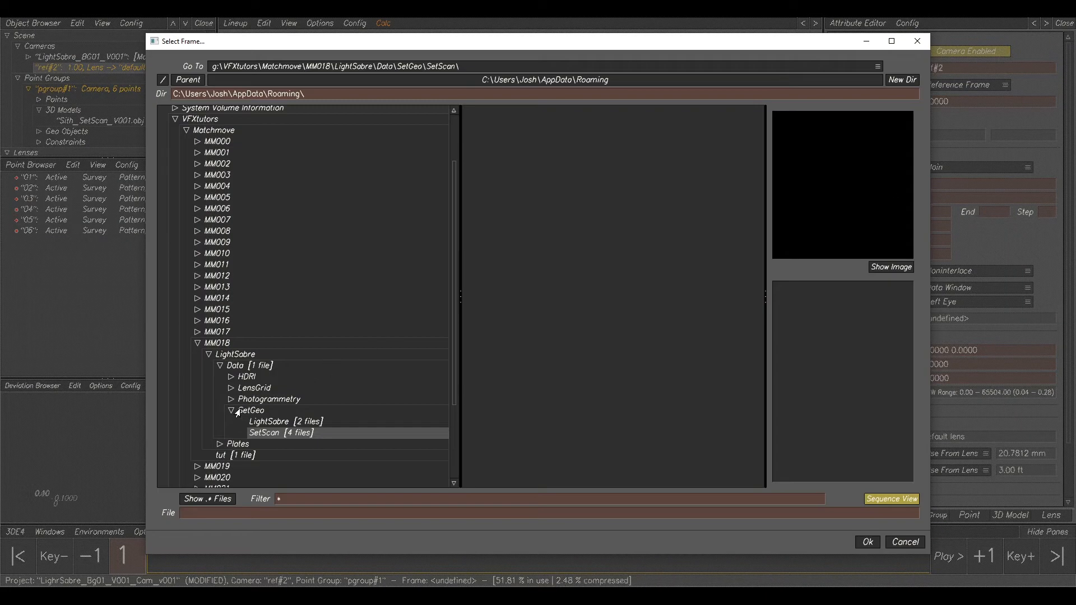
left_click(233, 411)
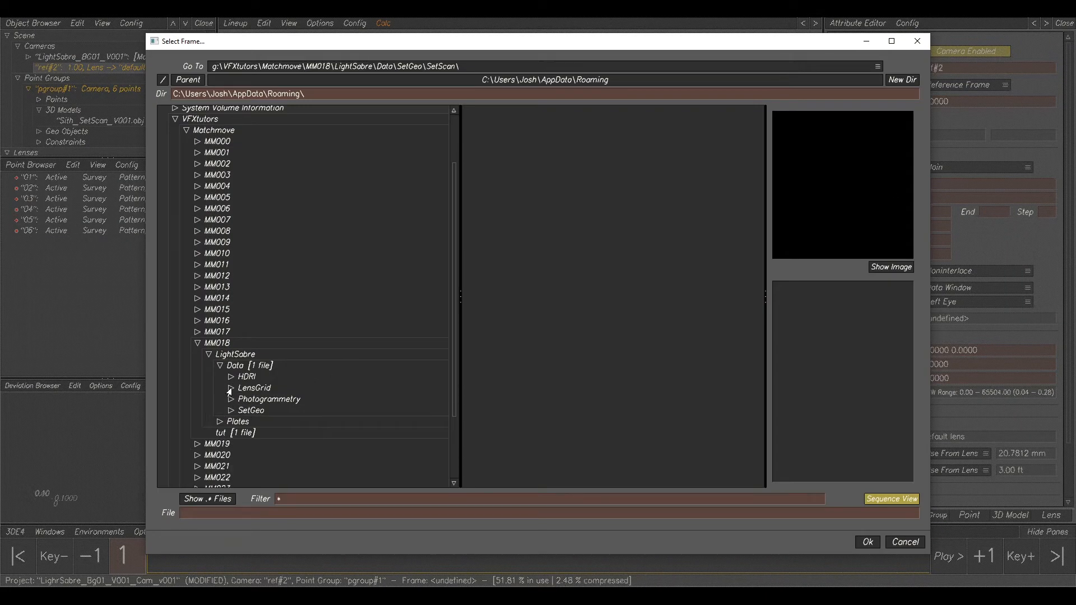
left_click(231, 388)
left_click(242, 388)
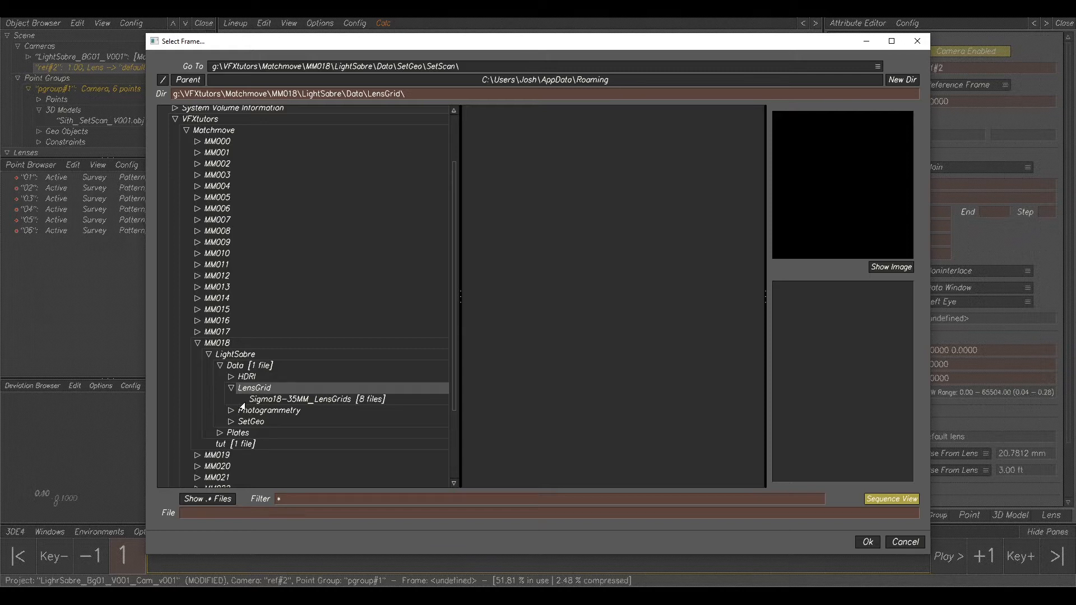
left_click(265, 400)
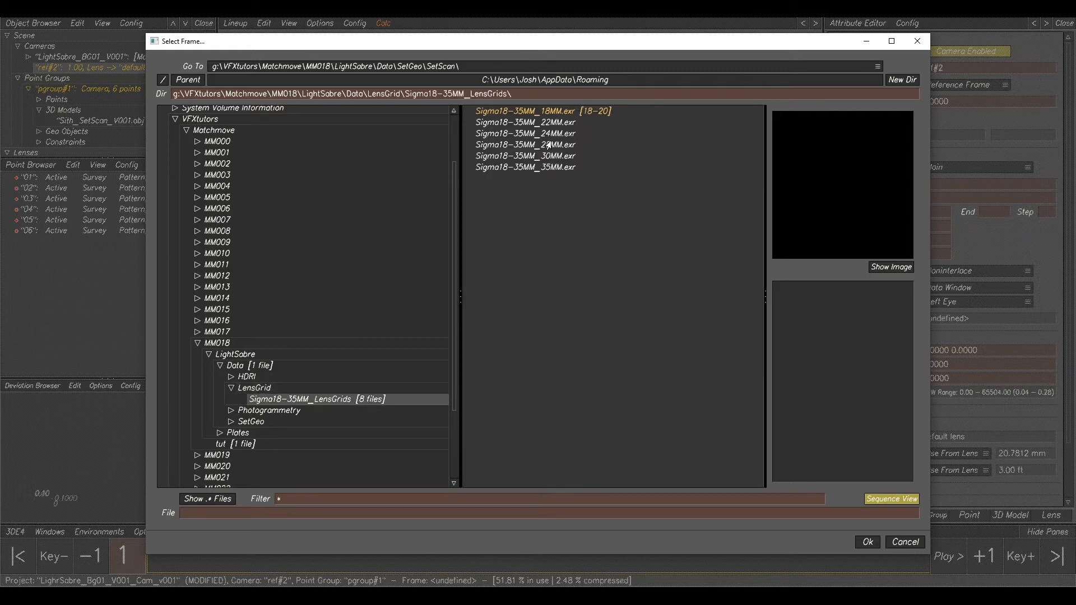
left_click(873, 500)
left_click(535, 136)
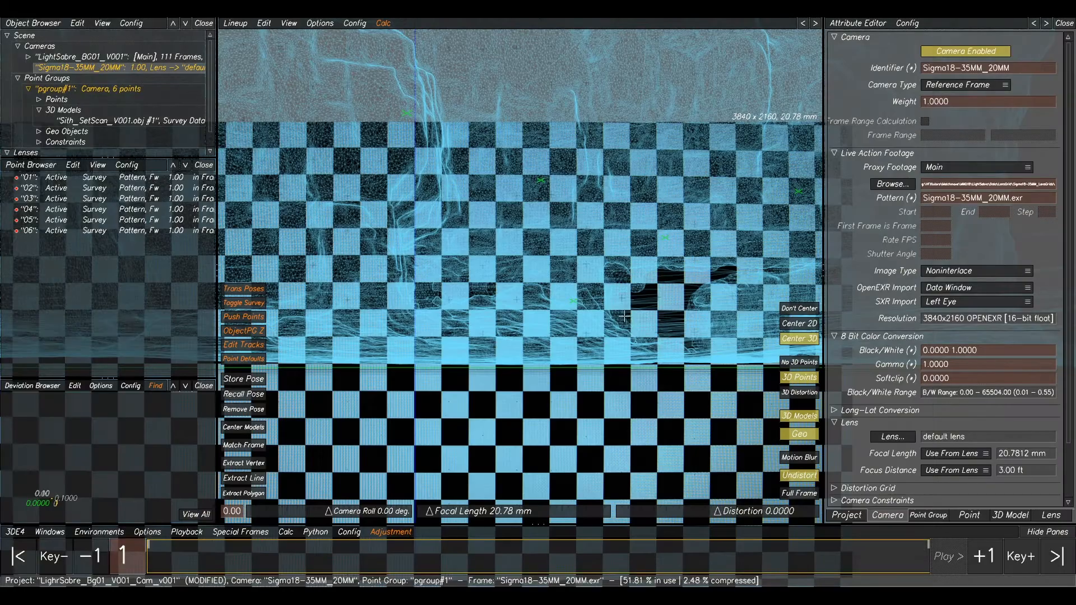
Show the lens grid image in the Distortion Grid view and set the reference camera's gamma to 2.2.
scroll(614, 318, "down", 2)
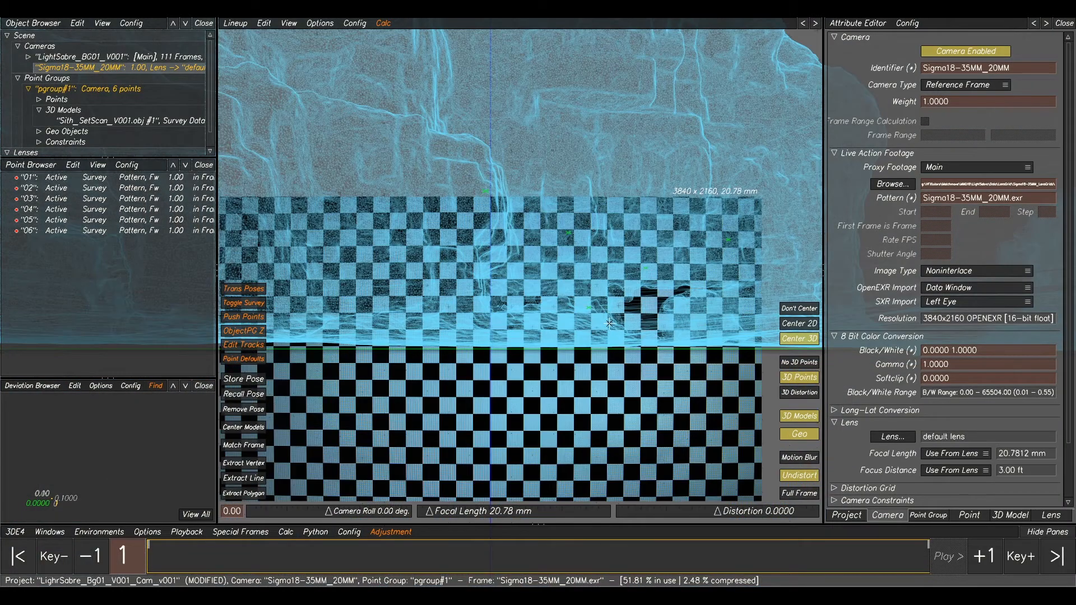
key("F7")
middle_click_drag(497, 358, 623, 270)
scroll(537, 331, "up", 3)
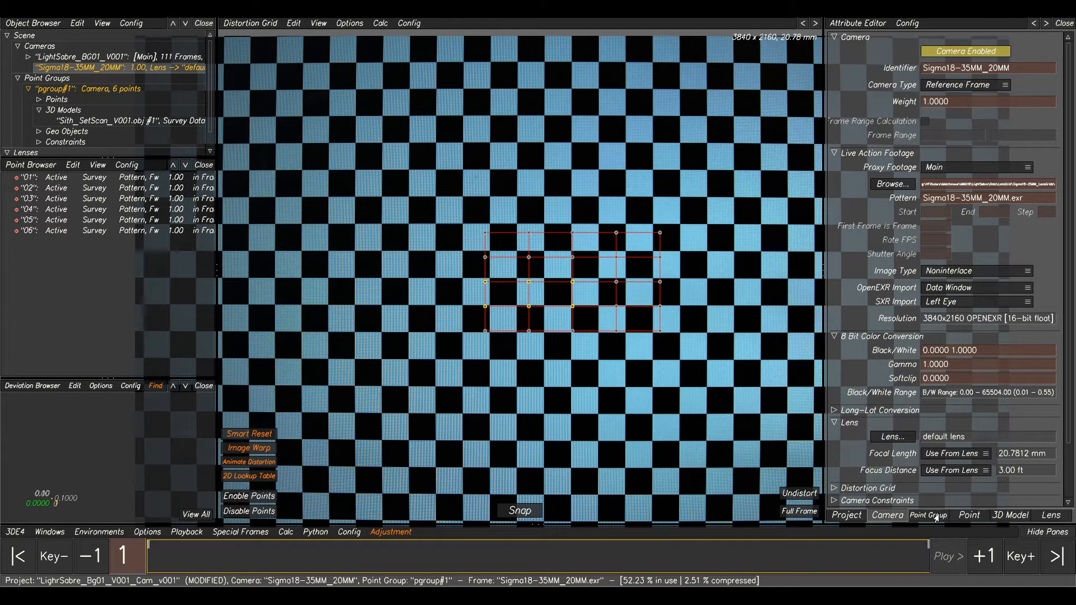
middle_click_drag(607, 239, 564, 232)
middle_click_drag(449, 147, 467, 204)
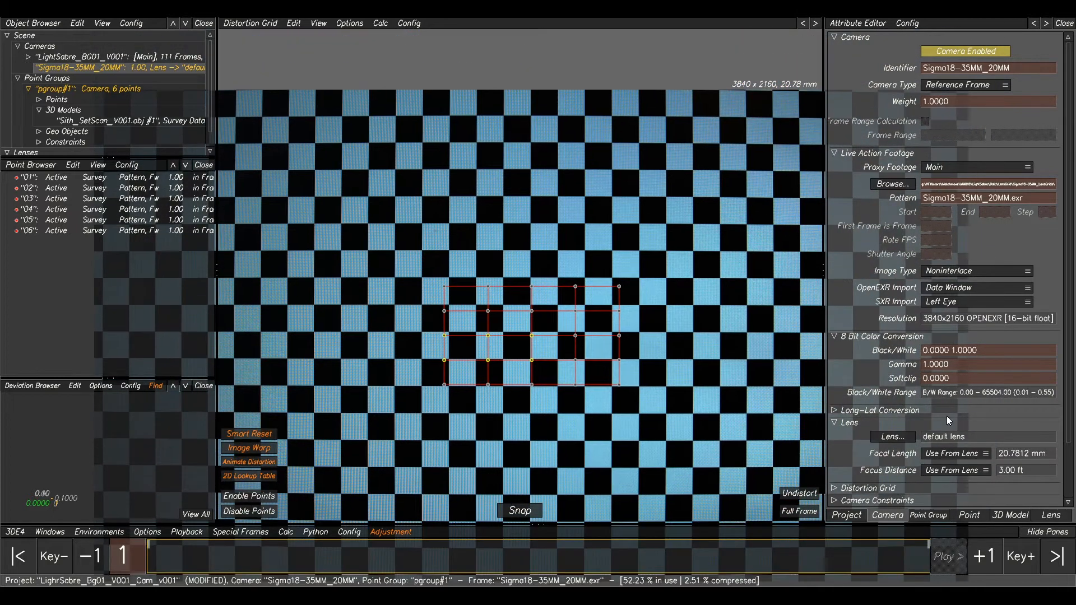
scroll(933, 417, "down", 3)
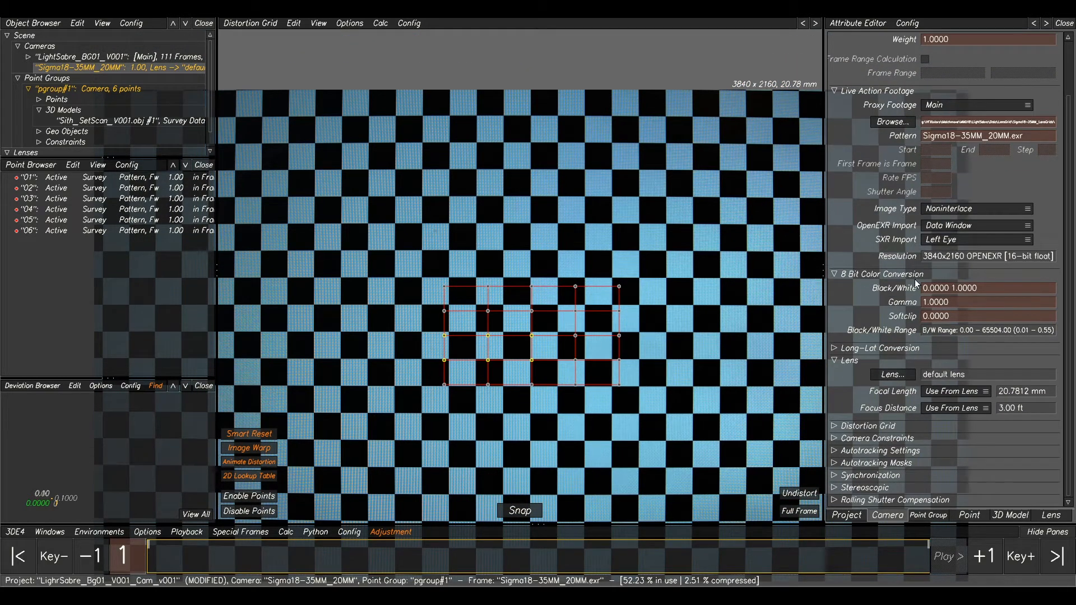
left_click(955, 302)
type("2.2")
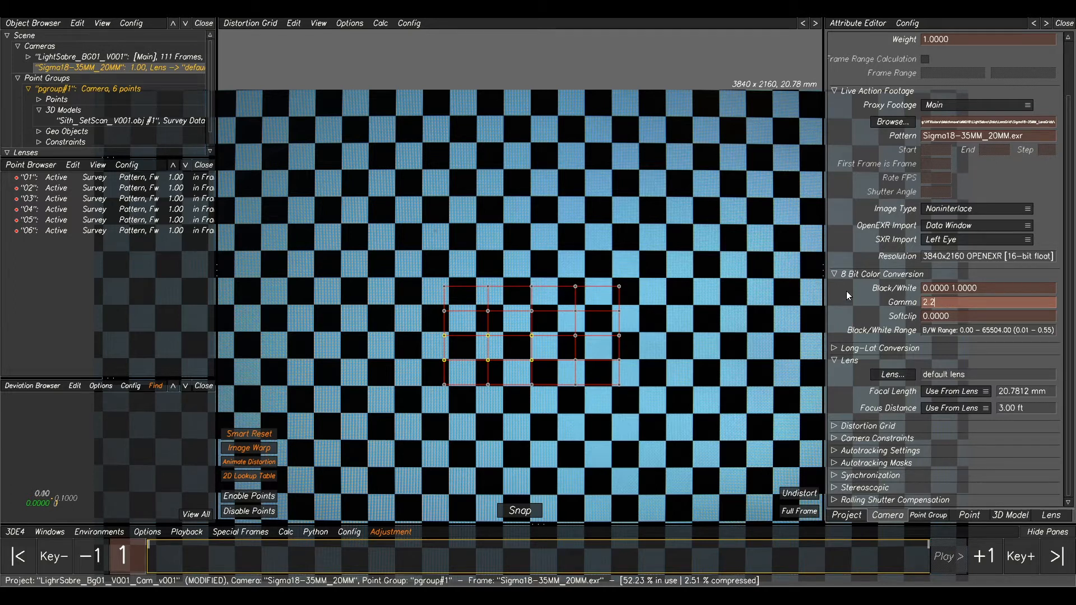
key("Return")
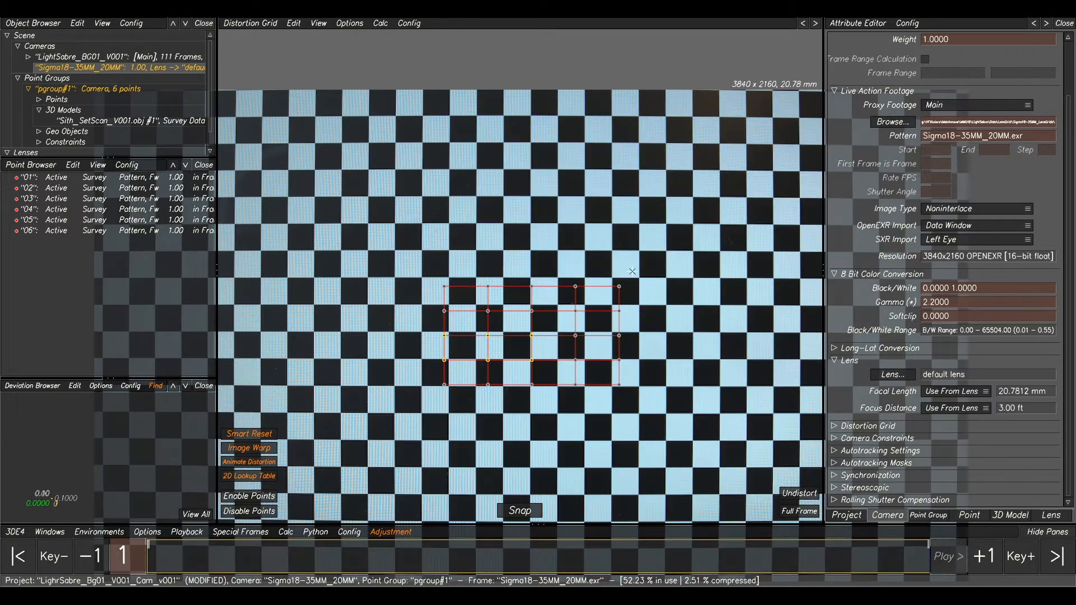
Fit three grid points to the corners of one dark checker square near the image centre, and snap the whole grid to the checkerboard.
scroll(449, 297, "up", 5)
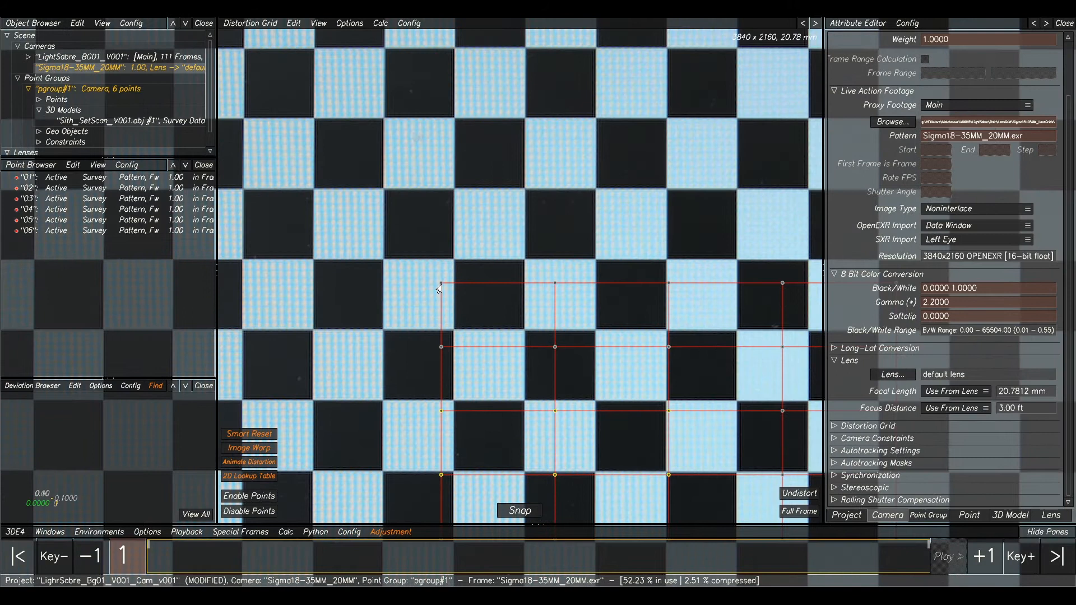
mouse_move(438, 288)
left_mouse_down()
mouse_move(456, 265)
mouse_move(443, 278)
left_mouse_up()
left_click_drag(555, 288, 524, 268)
left_click_drag(441, 347, 450, 335)
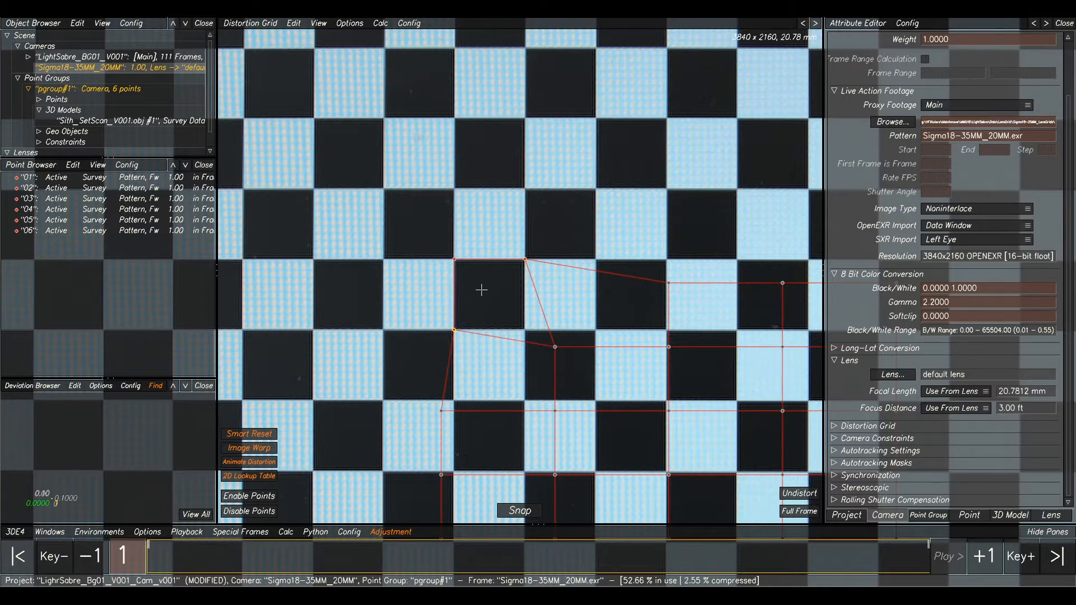
left_click(520, 511)
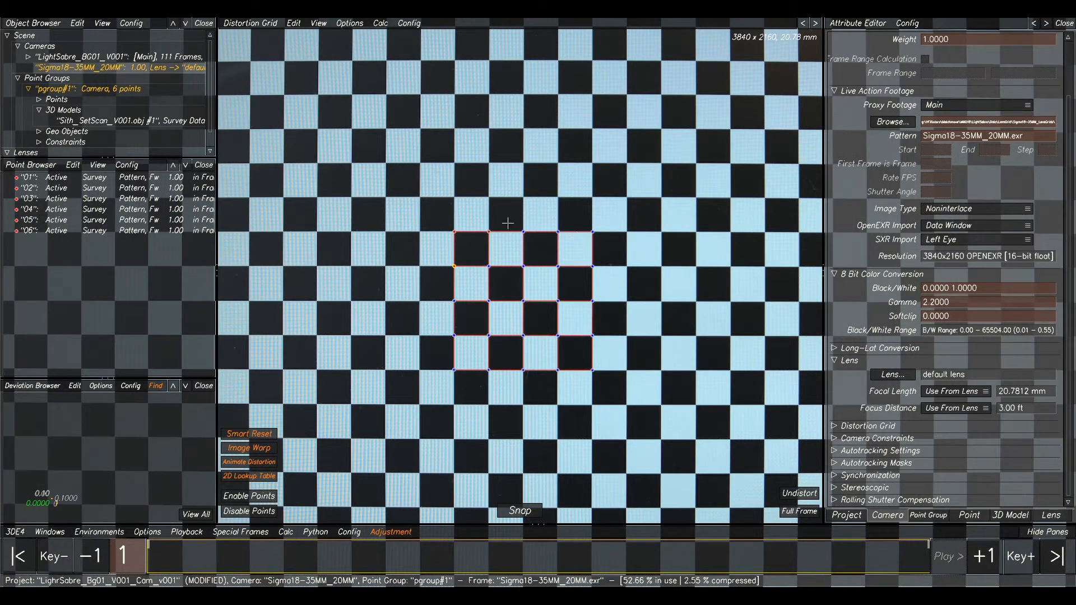
Extend the distortion grid by six rows upwards and six rows downwards over the checkerboard.
scroll(563, 292, "up", 2)
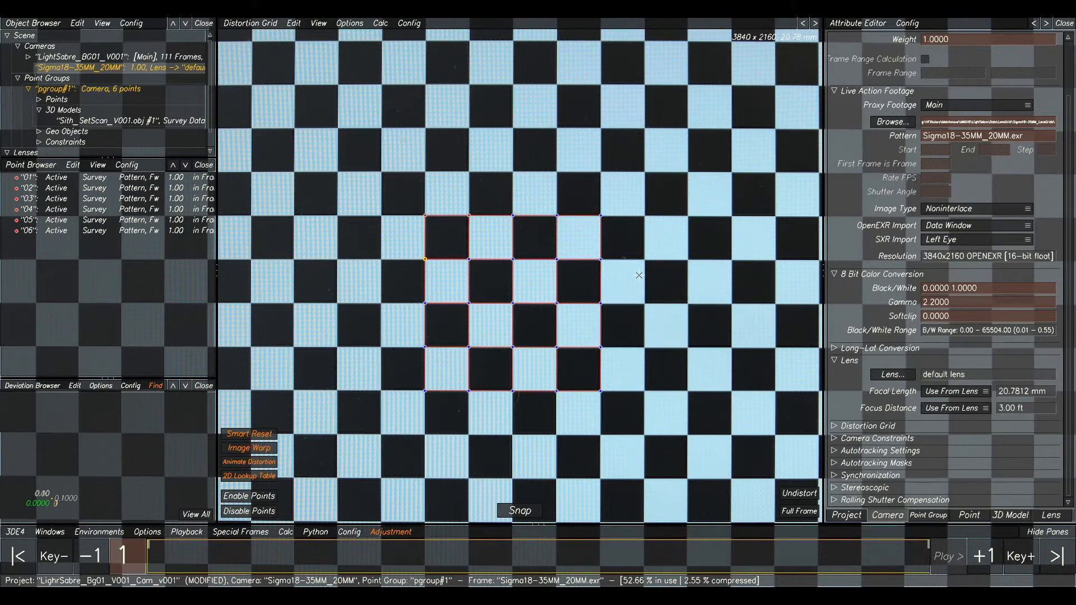
scroll(639, 275, "down", 4)
scroll(635, 204, "up", 3)
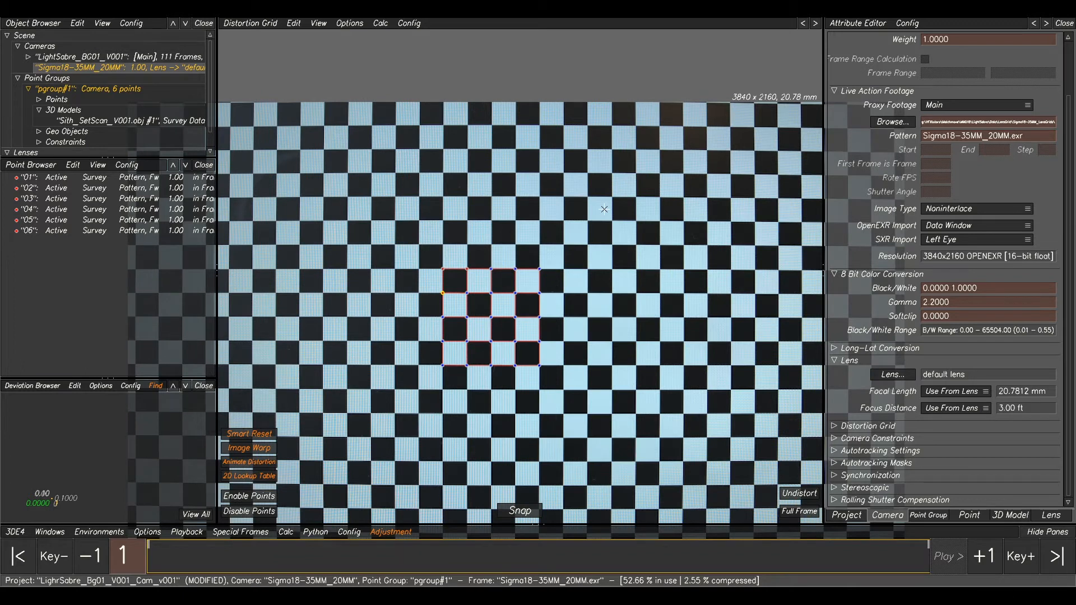
key("Up")
key("Up")
key("Up")
key("Up")
key("Up")
key("Up")
key("Down")
key("Down")
key("Down")
key("Down")
key("Down")
key("Down")
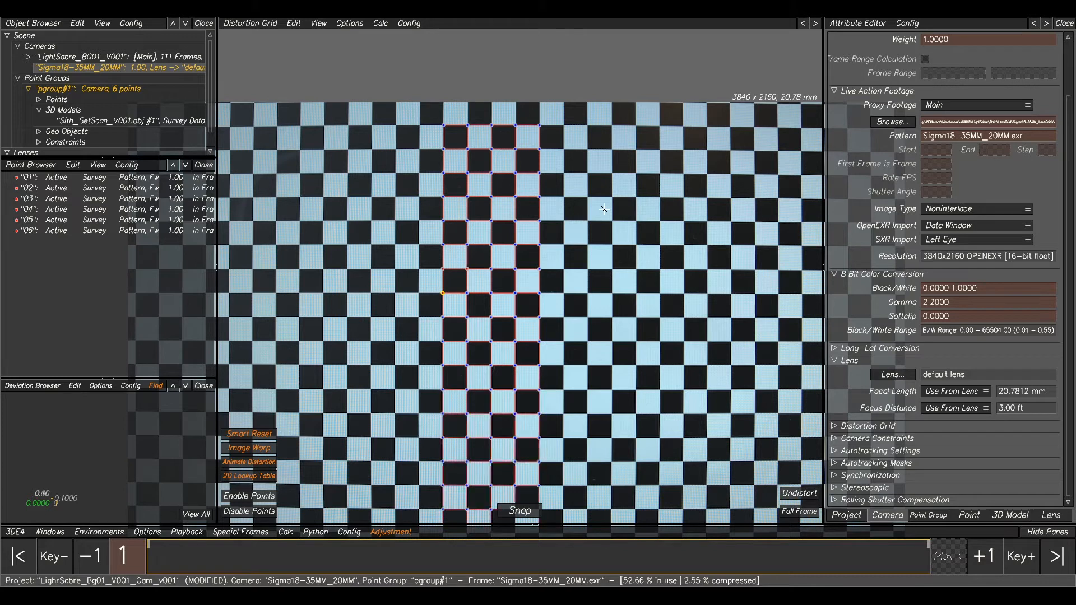
Extend the distortion grid 13 columns left and 15 columns right to the image sides, and add one more row above.
scroll(574, 201, "down", 3)
middle_click_drag(568, 200, 560, 211)
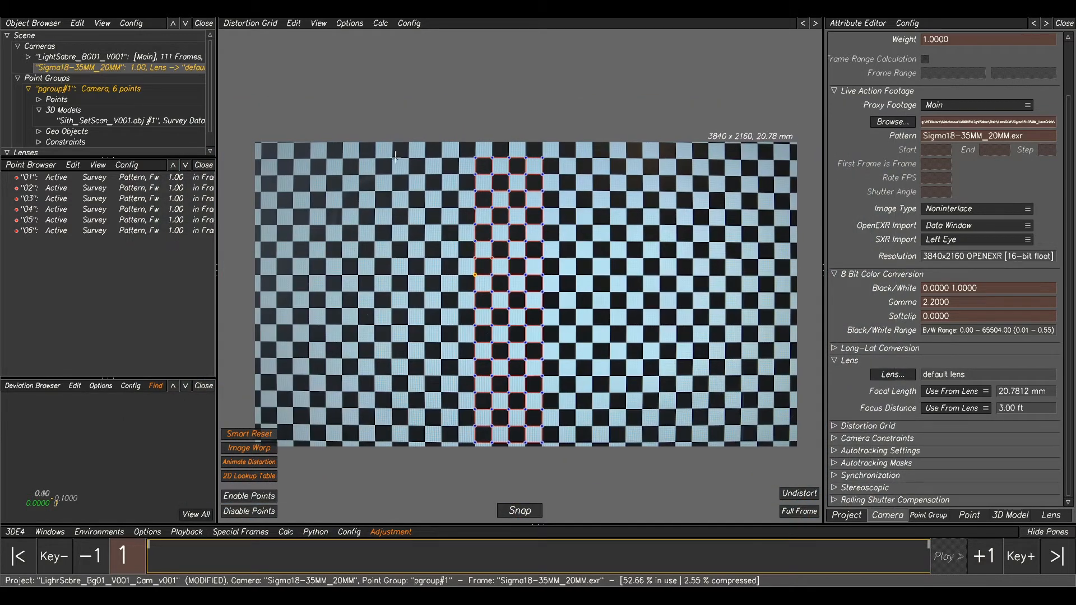
key("Left")
key("Left")
key("Left")
key("Left")
key("Left")
key("Left")
key("Left")
key("Left")
key("Left")
key("Left")
key("Left")
key("Left")
key("Left")
key("Right")
key("Right")
key("Right")
key("Right")
key("Right")
key("Right")
key("Right")
key("Right")
key("Right")
key("Right")
key("Right")
key("Right")
key("Right")
key("Right")
key("Right")
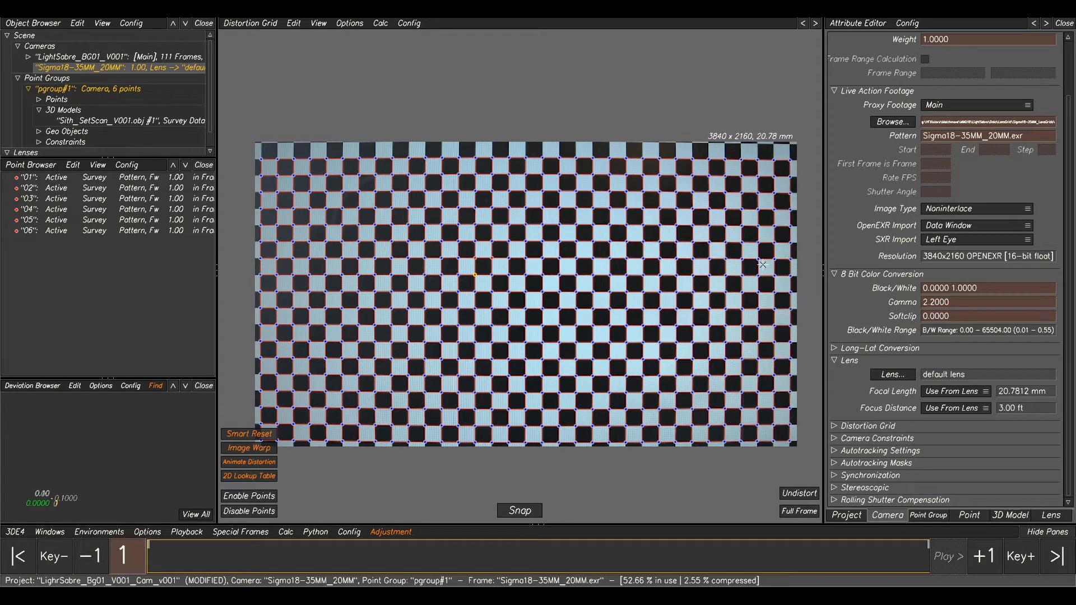
key("Up")
Examine how the newly added grid points fit the checker corners along the image's upper edge.
scroll(324, 144, "up", 5)
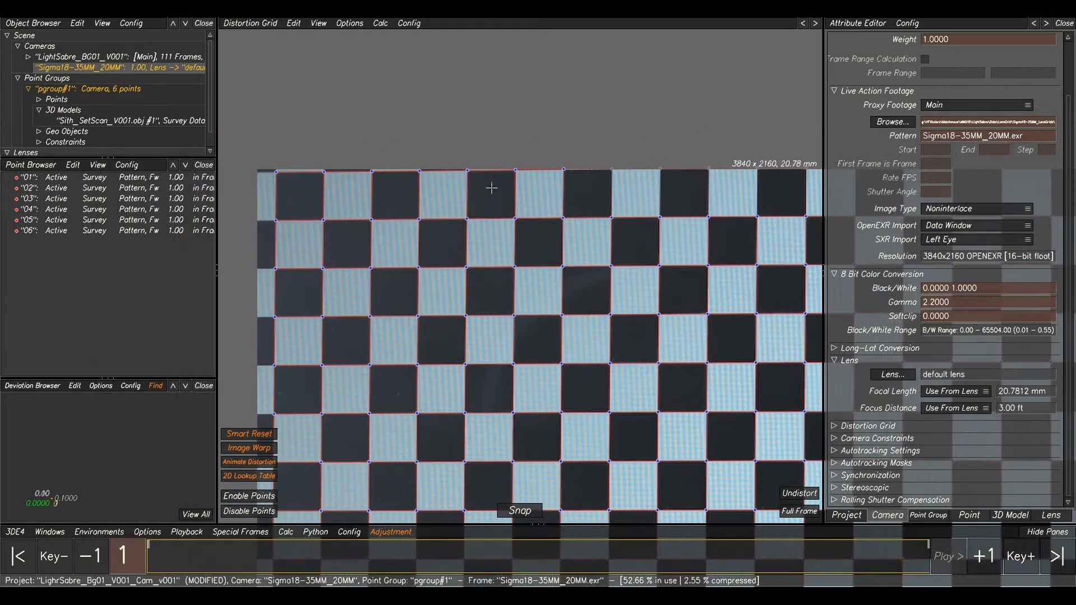
scroll(602, 184, "up", 2)
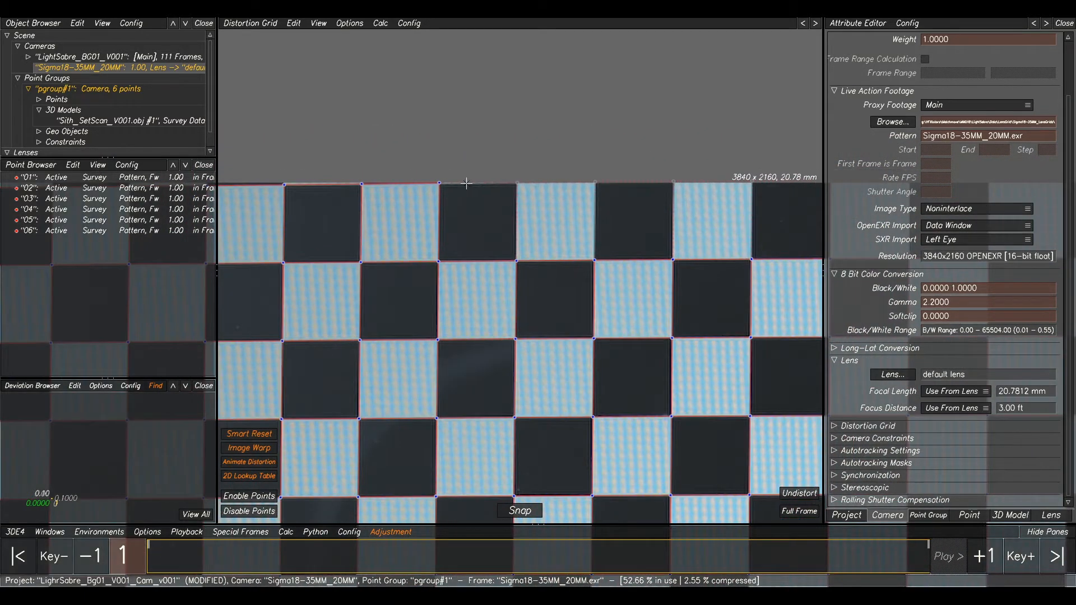
middle_click_drag(654, 185, 370, 187)
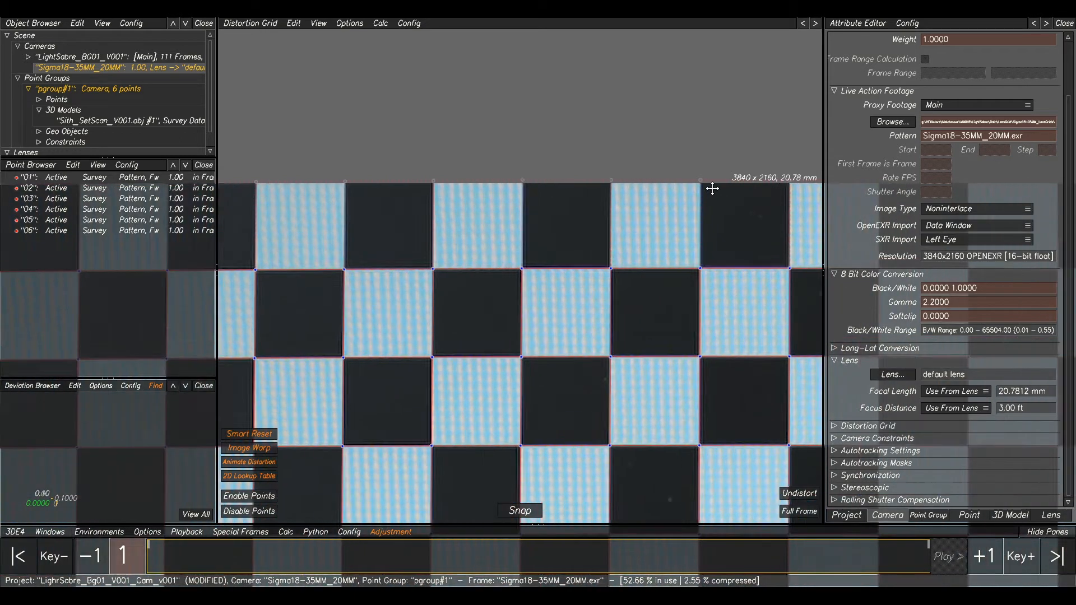
middle_click_drag(711, 188, 391, 188)
scroll(676, 206, "up", 1)
middle_click_drag(645, 228, 492, 230)
scroll(593, 232, "down", 2)
scroll(491, 243, "down", 2)
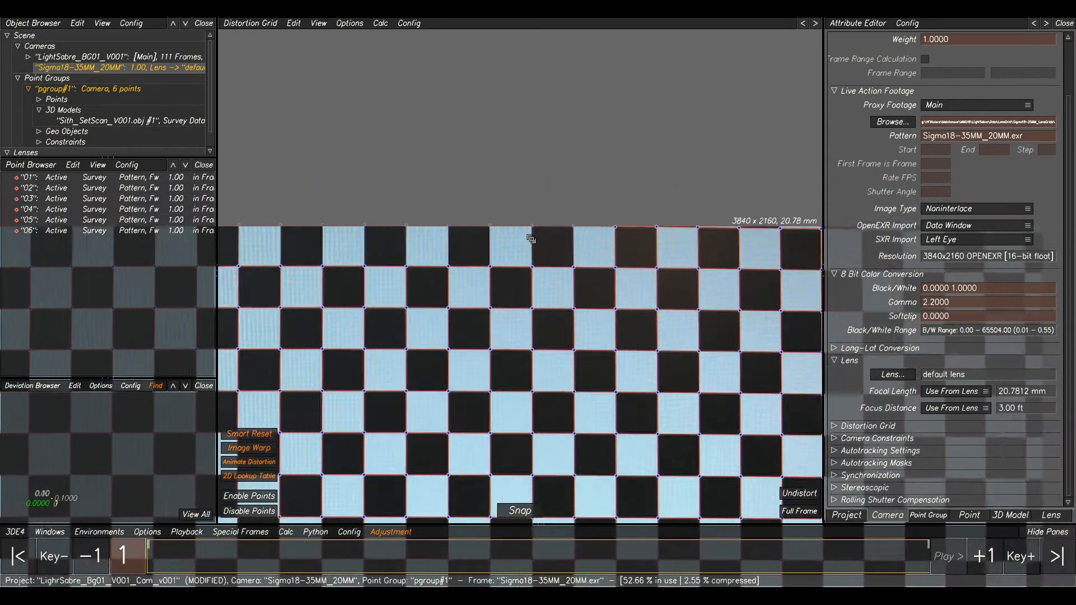
scroll(499, 233, "up", 2)
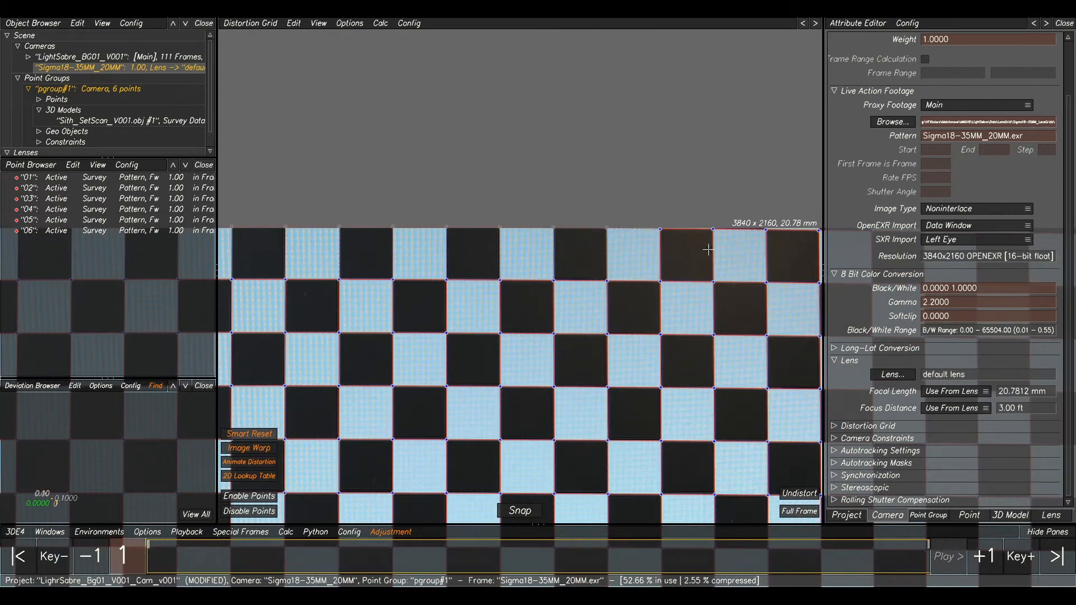
scroll(706, 271, "down", 2)
middle_click_drag(706, 271, 660, 284)
scroll(440, 247, "up", 3)
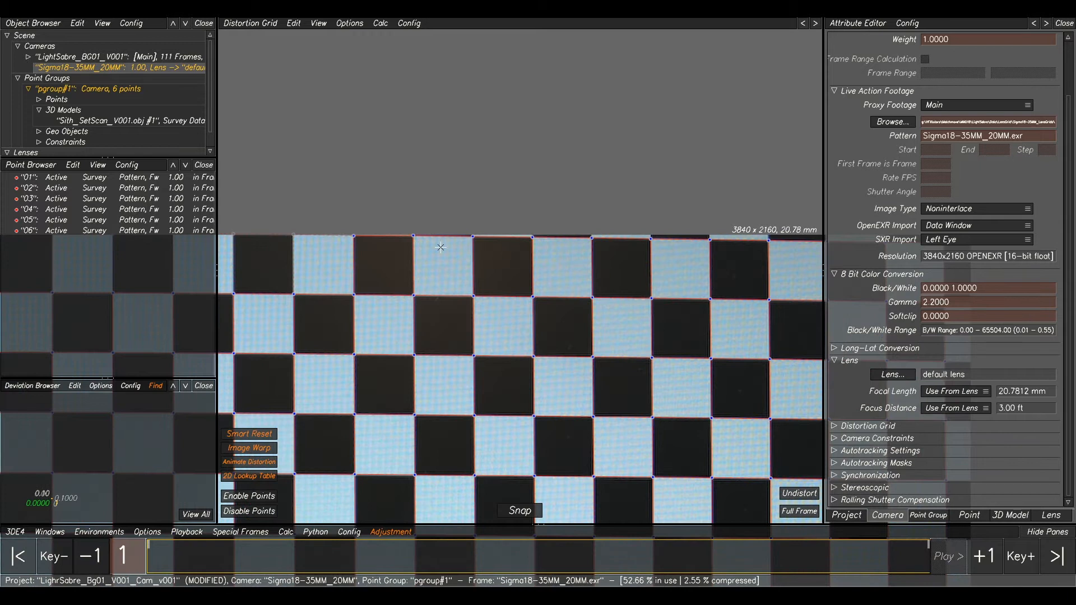
scroll(569, 291, "down", 5)
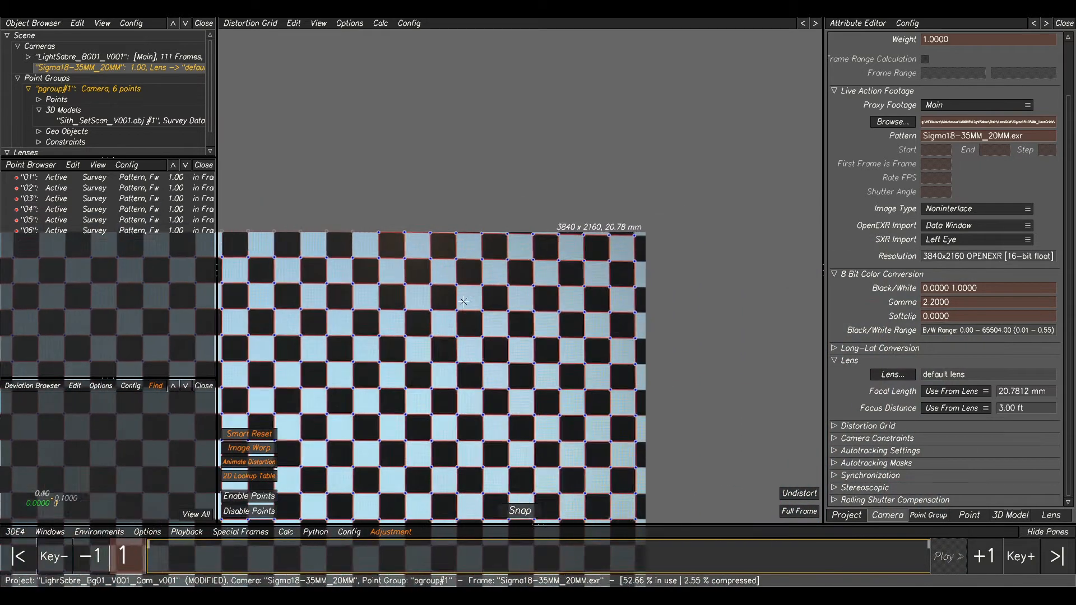
Calculate the default lens's degree 2 and degree 4 distortion parameters from the Sigma18-35MM_20MM grid and apply them to the lens.
middle_click_drag(590, 326, 728, 113)
scroll(675, 190, "down", 3)
middle_click_drag(671, 199, 682, 284)
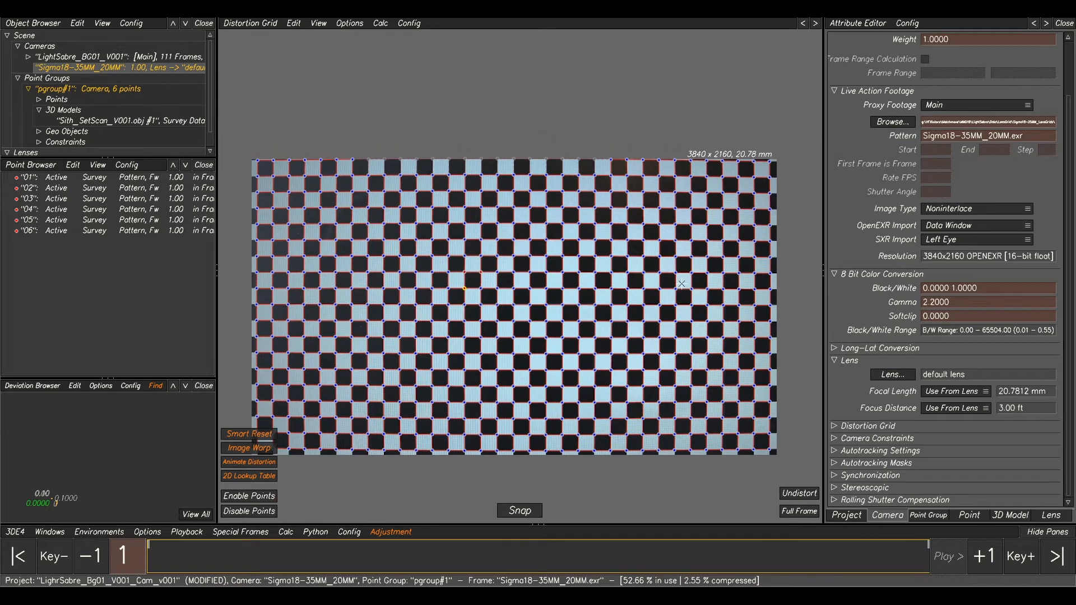
left_click(380, 25)
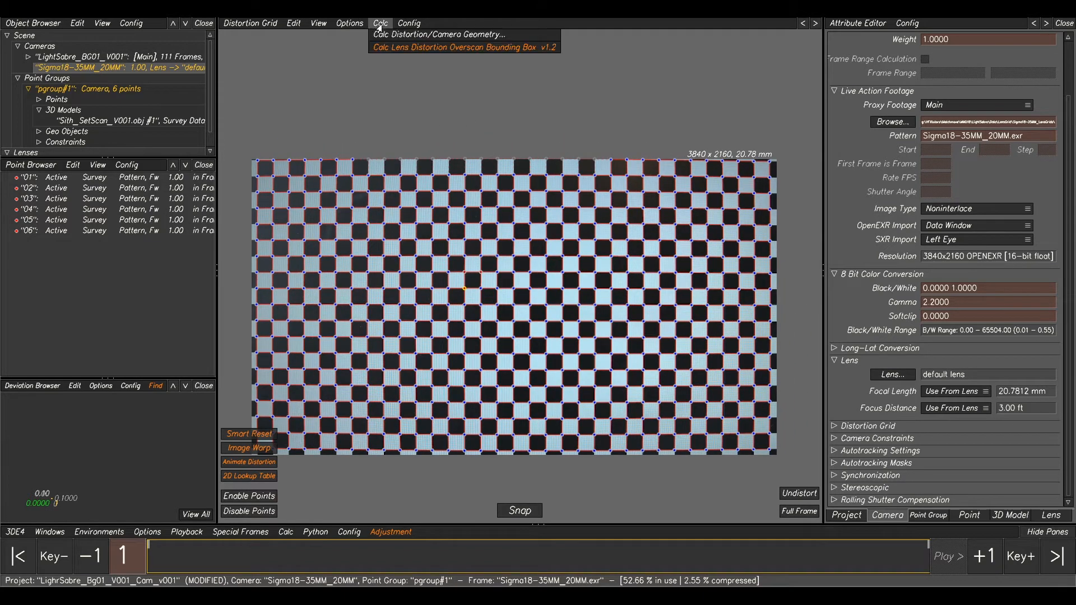
left_click(388, 35)
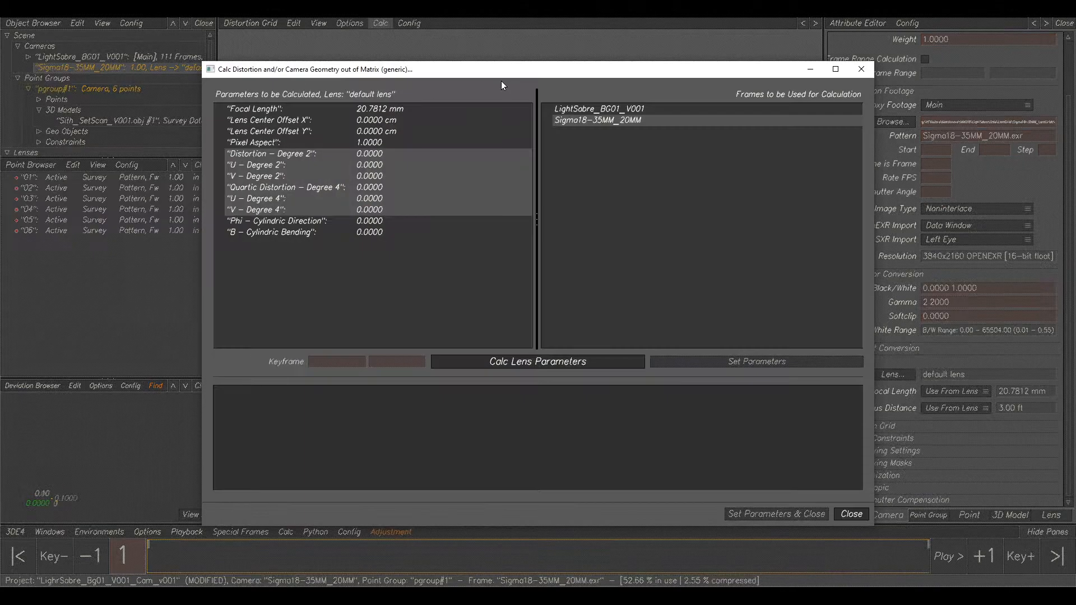
left_click(517, 363)
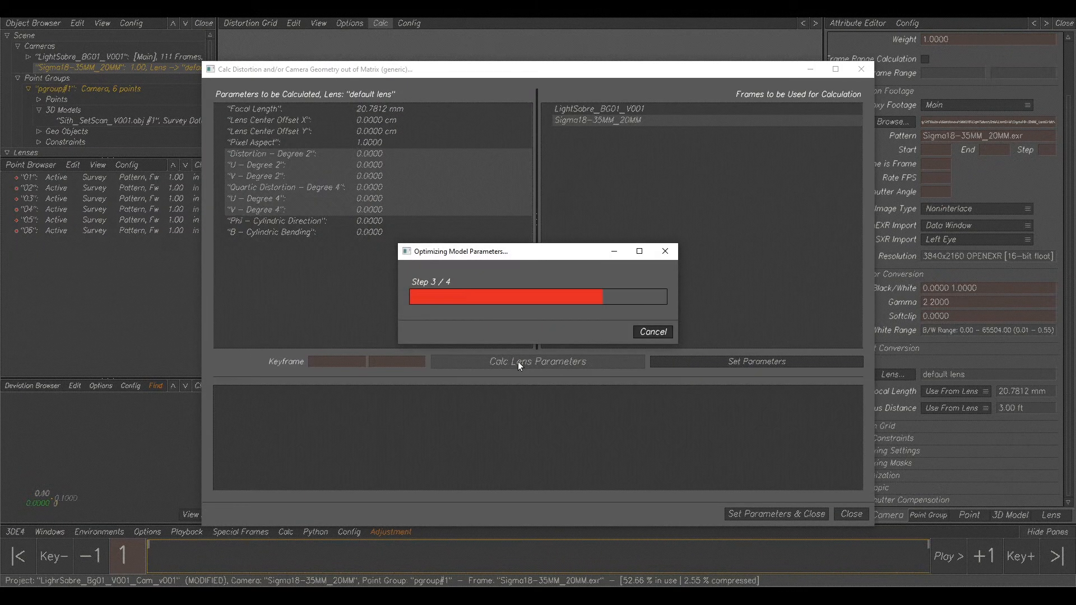
left_click(779, 515)
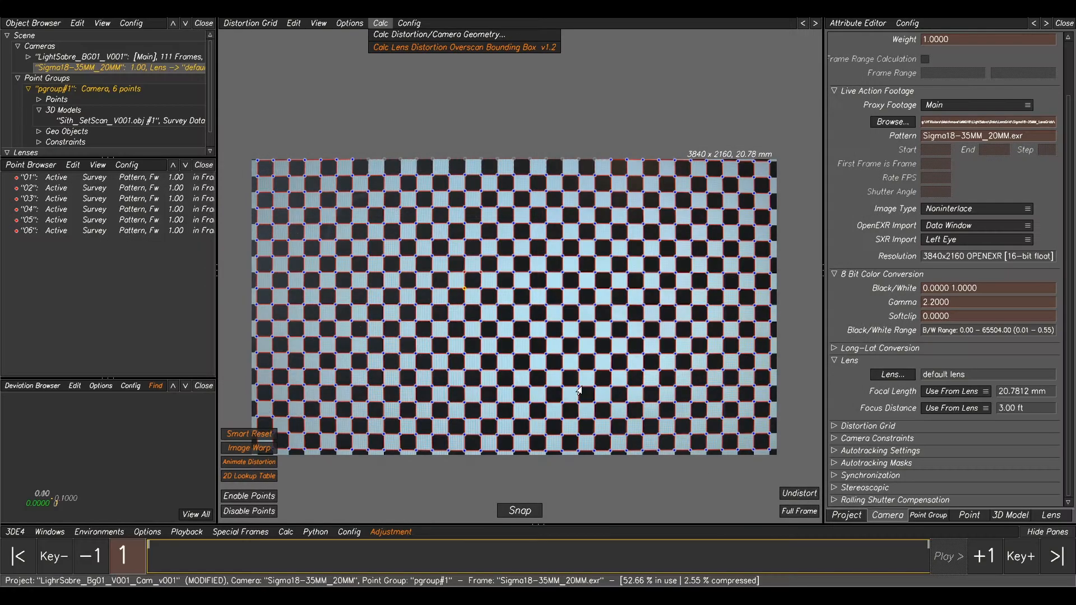
Compare the distorted and undistorted image on the 20 mm lens grid, and on the LightSabre_BG01_V001 plate after switching to that camera.
left_click(800, 494)
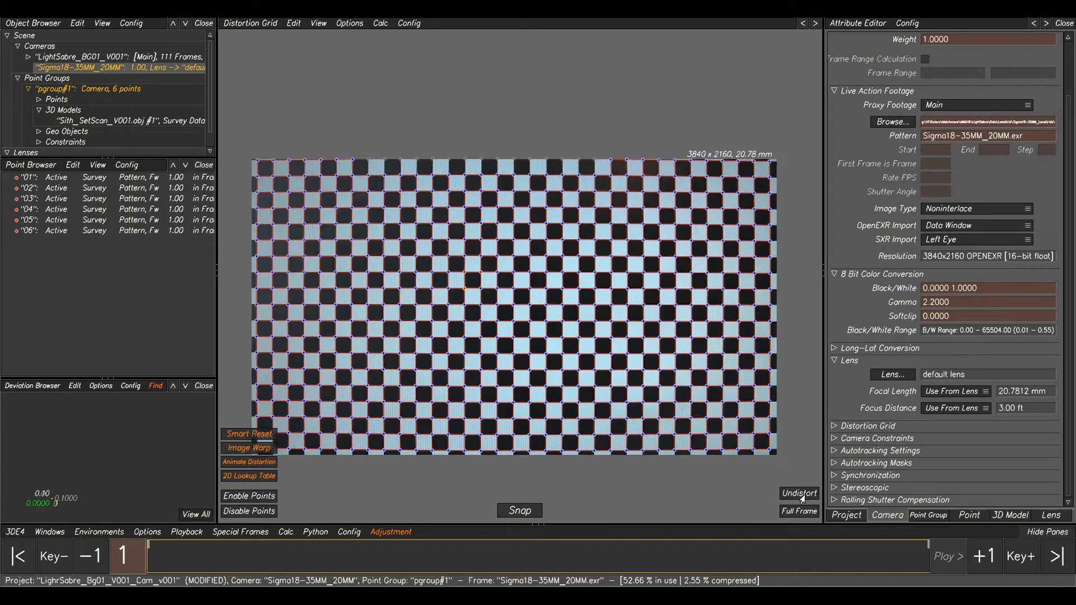
left_click(802, 493)
left_click(802, 494)
left_click(82, 57)
left_click(812, 494)
left_click(812, 494)
left_click(812, 494)
left_click(809, 495)
left_click(808, 495)
left_click(808, 494)
left_click(801, 495)
left_click(801, 495)
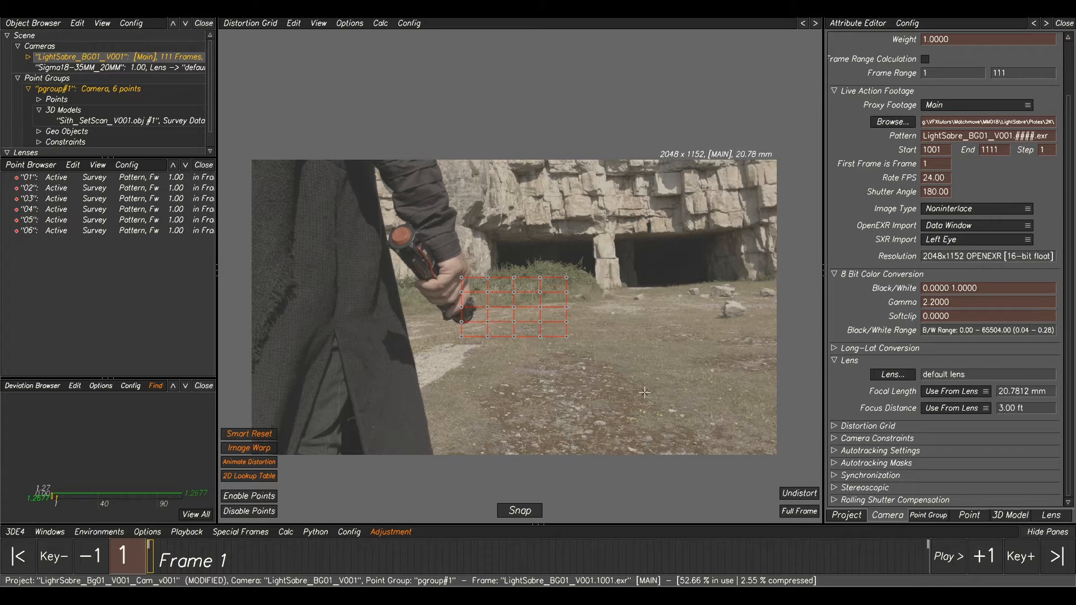
Recalculate the LightSabre_BG01_V001 camera with the calibrated lens in the lineup view and use the result.
key("F2")
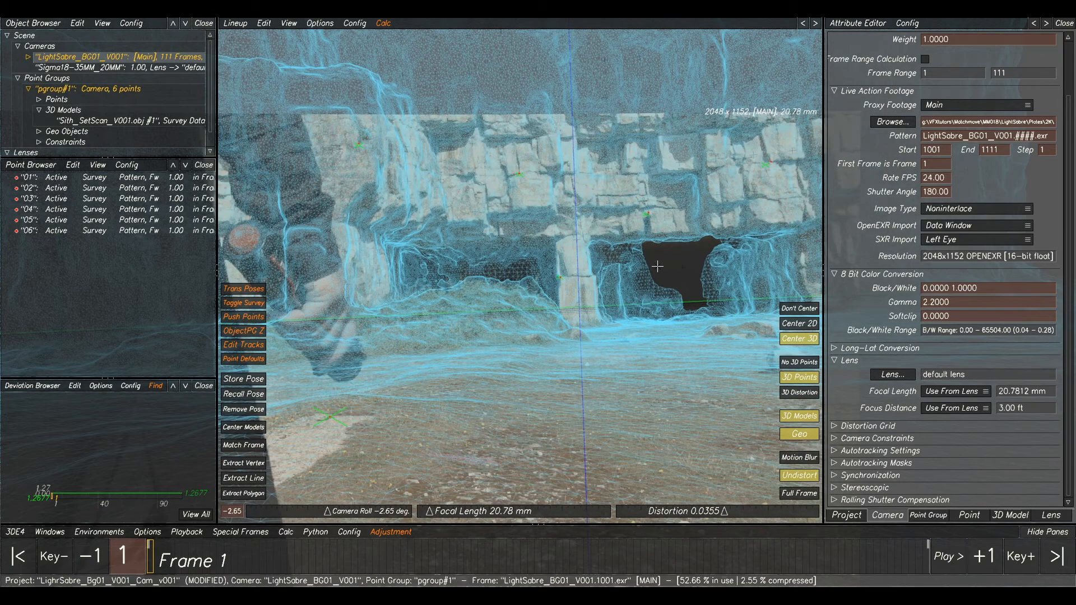
key("alt+c")
left_click(689, 489)
Examine how the set scan wireframe lines up with the cliff face, stone pillar and cave openings in the undistorted plate.
middle_click_drag(591, 339, 619, 294)
scroll(566, 216, "up", 4)
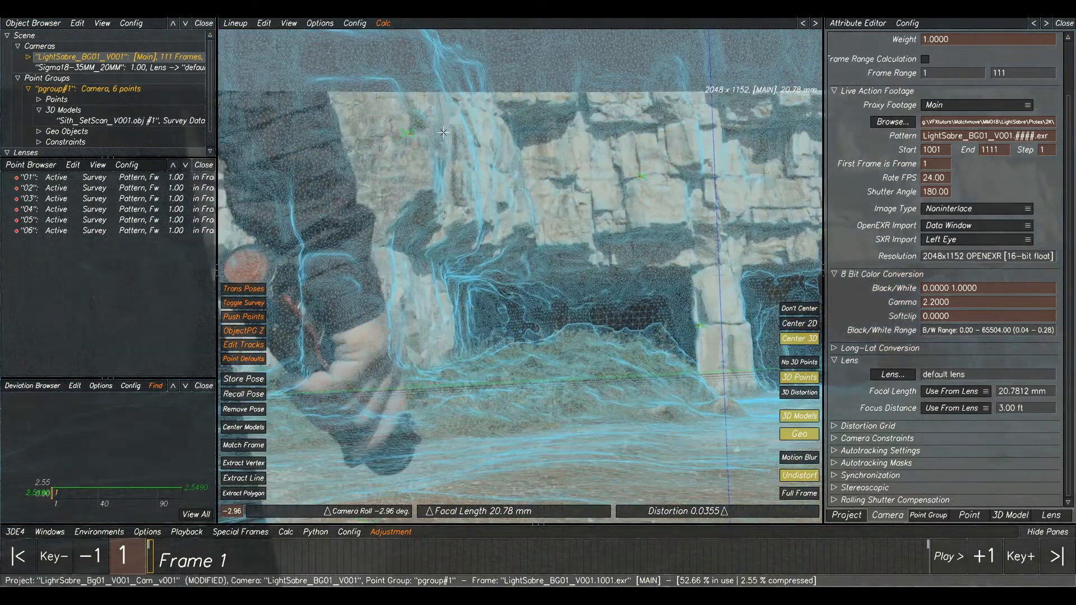
middle_click_drag(611, 216, 542, 245)
scroll(768, 212, "up", 2)
middle_click_drag(758, 214, 579, 298)
middle_click_drag(666, 280, 725, 200)
middle_click_drag(632, 256, 600, 273)
middle_click_drag(687, 219, 652, 321)
middle_click_drag(507, 278, 629, 283)
middle_click_drag(400, 272, 633, 140)
scroll(511, 307, "down", 3)
scroll(504, 294, "up", 2)
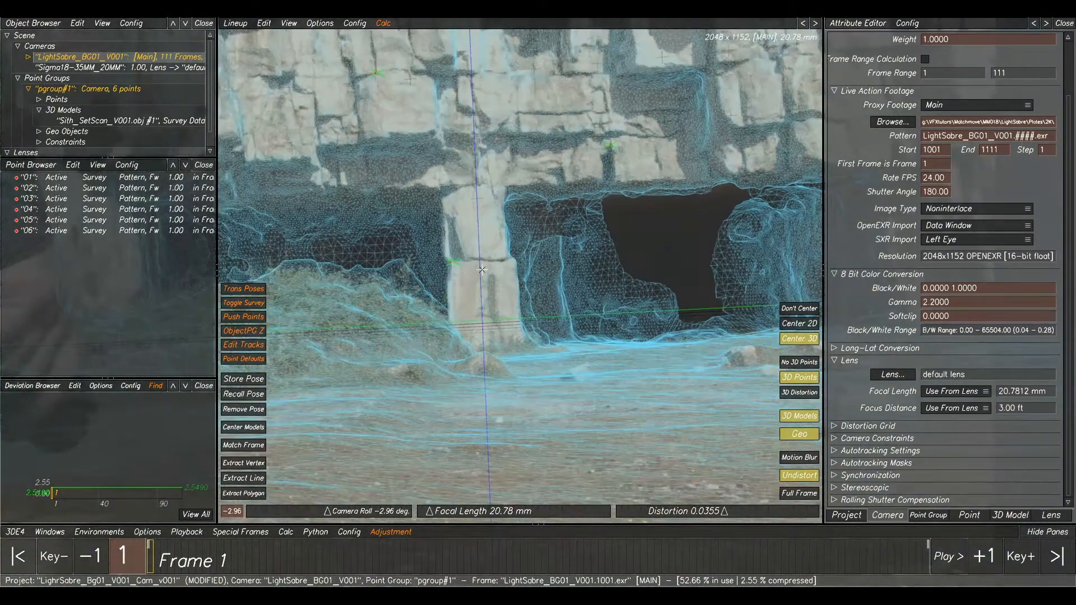
scroll(507, 252, "up", 2)
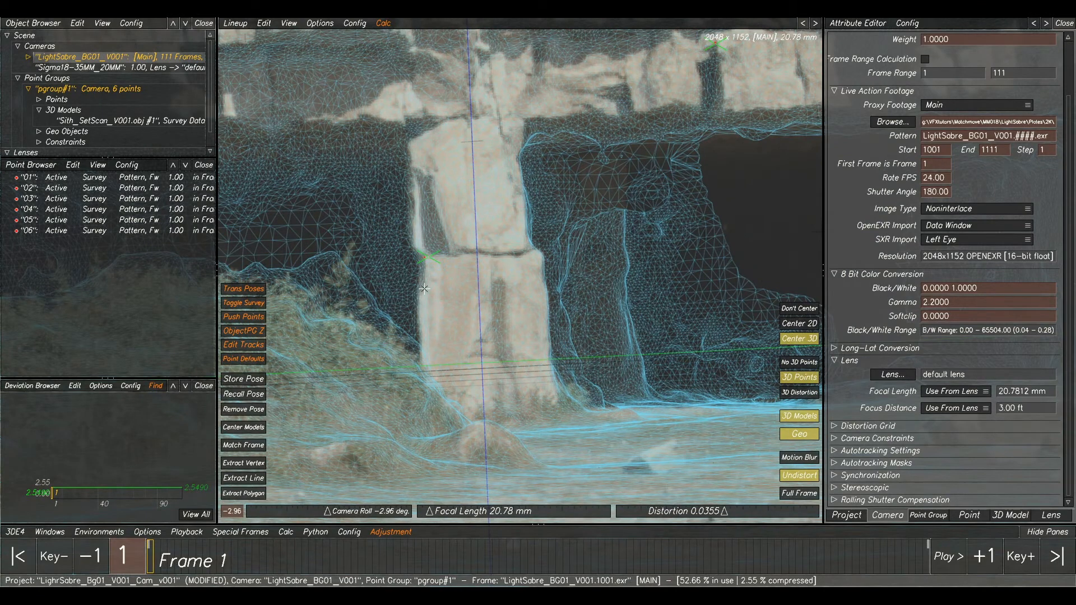
scroll(428, 277, "down", 2)
middle_click_drag(423, 275, 653, 430)
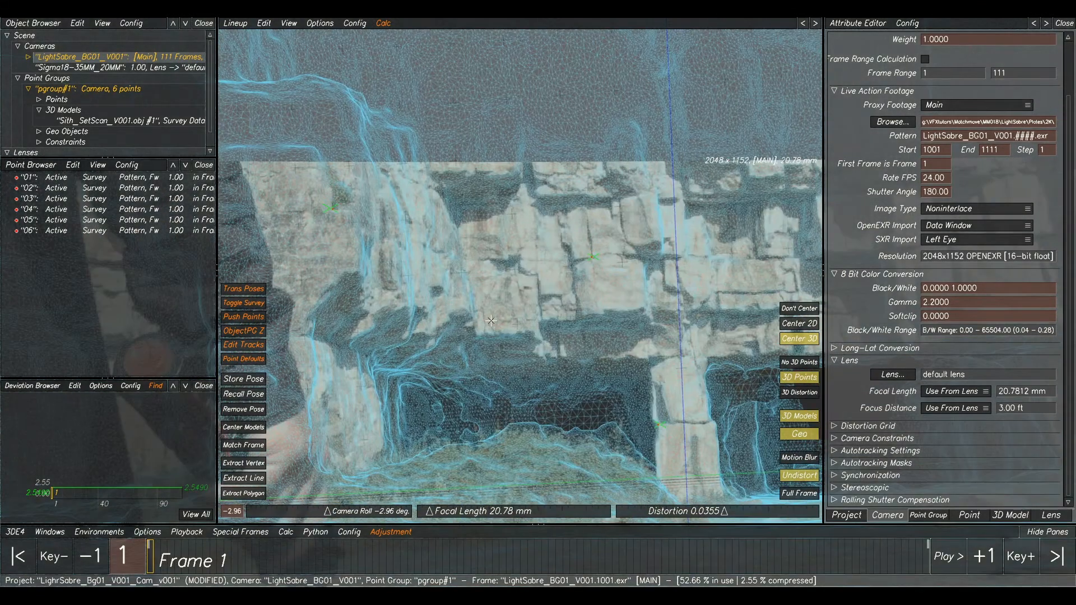
middle_click_drag(491, 321, 560, 328)
scroll(375, 252, "up", 2)
middle_click_drag(442, 363, 458, 229)
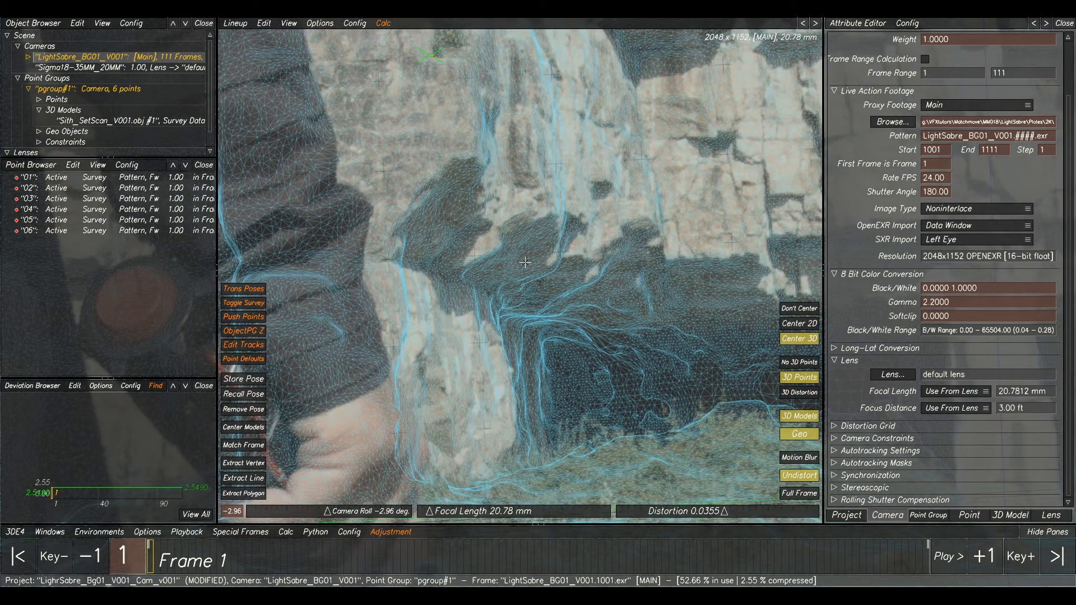
middle_click_drag(648, 268, 438, 262)
middle_click_drag(597, 267, 470, 263)
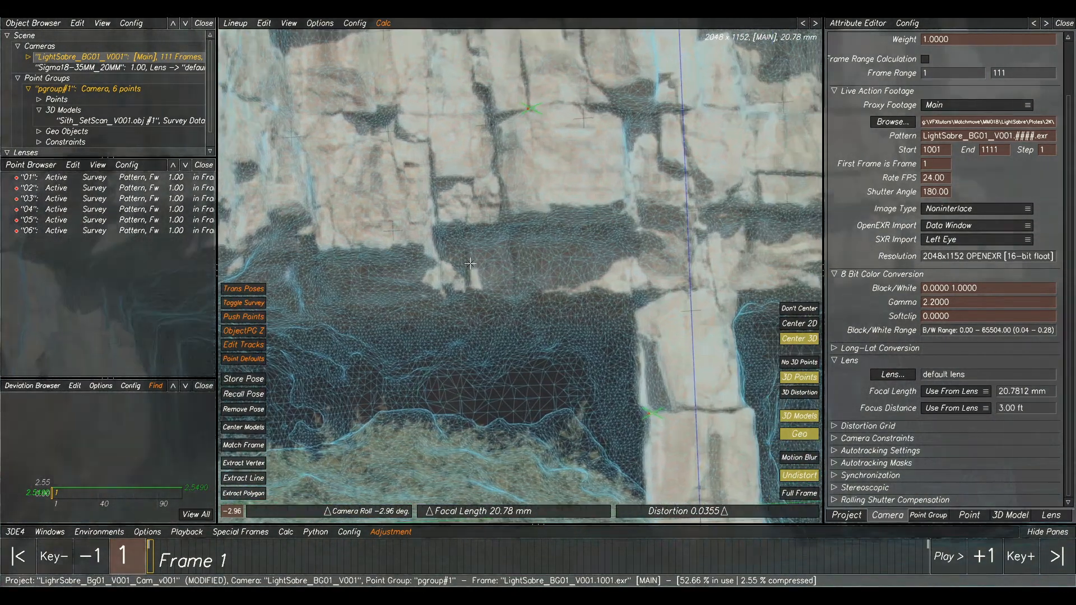
scroll(504, 269, "down", 1)
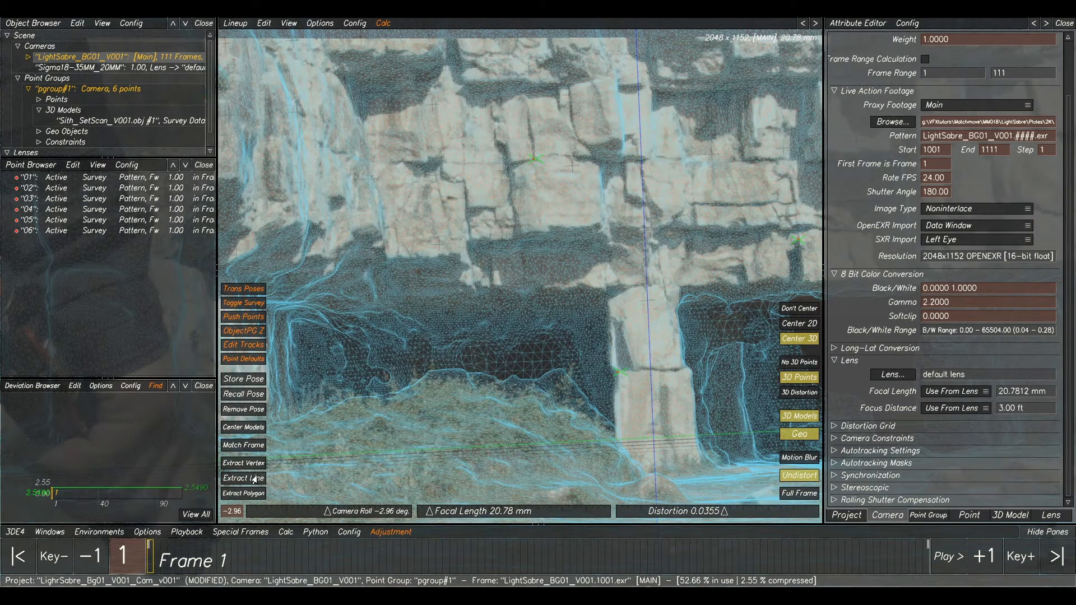
Store the current camera pose, and change points 01 to 06 to Survey Free.
left_click(242, 380)
scroll(406, 340, "down", 4)
left_click(122, 178)
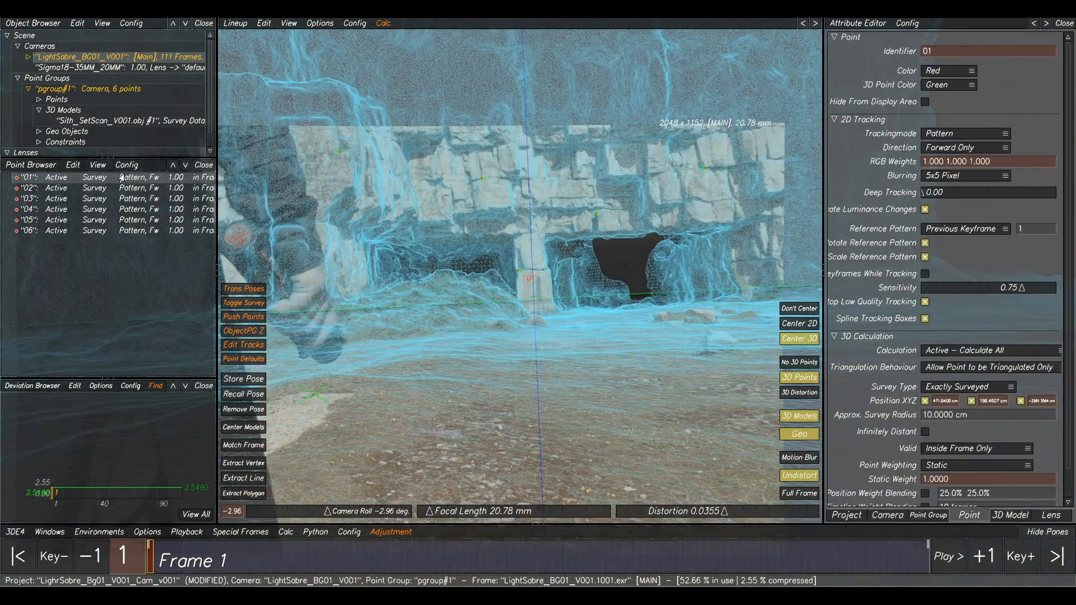
left_click(103, 230, "shift")
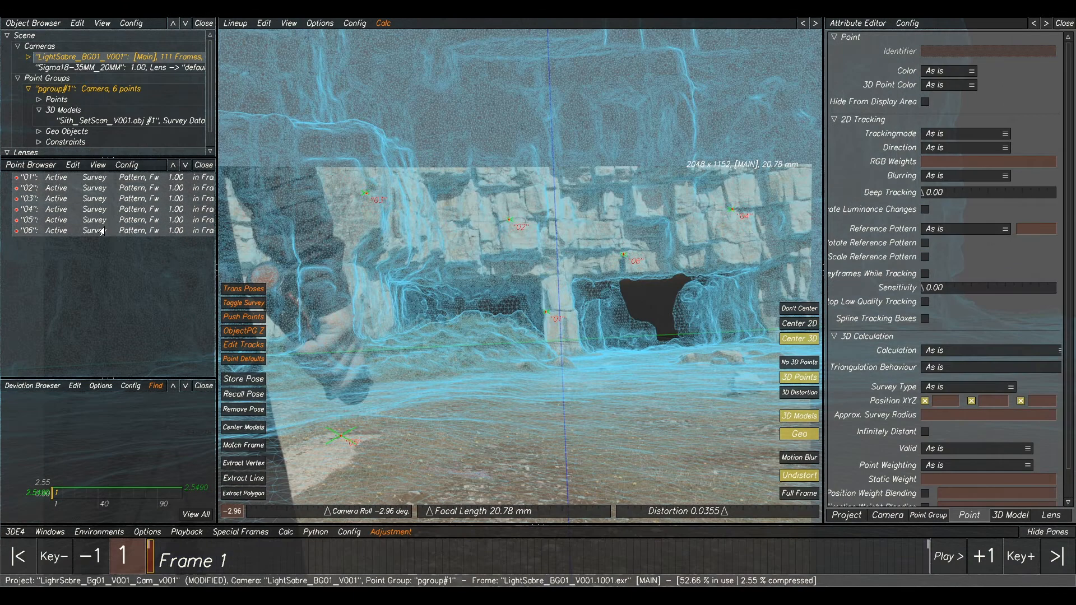
right_click(129, 212)
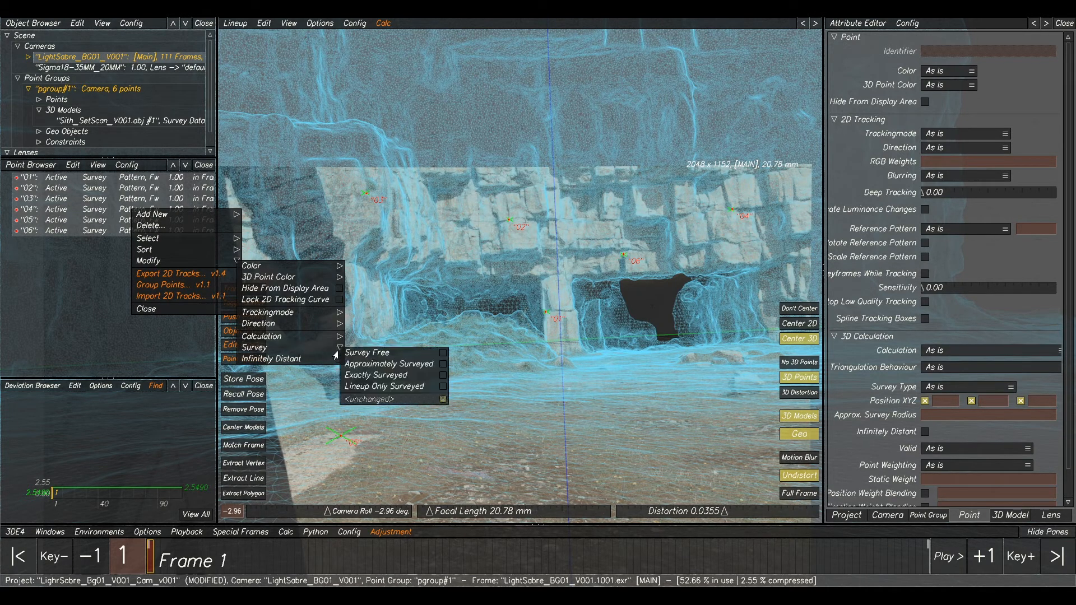
left_click(370, 353)
left_click(594, 252)
Project all six points onto the set scan model, repeating the projection for the remaining points, and recalculate the camera using the result.
middle_click_drag(496, 185, 455, 188)
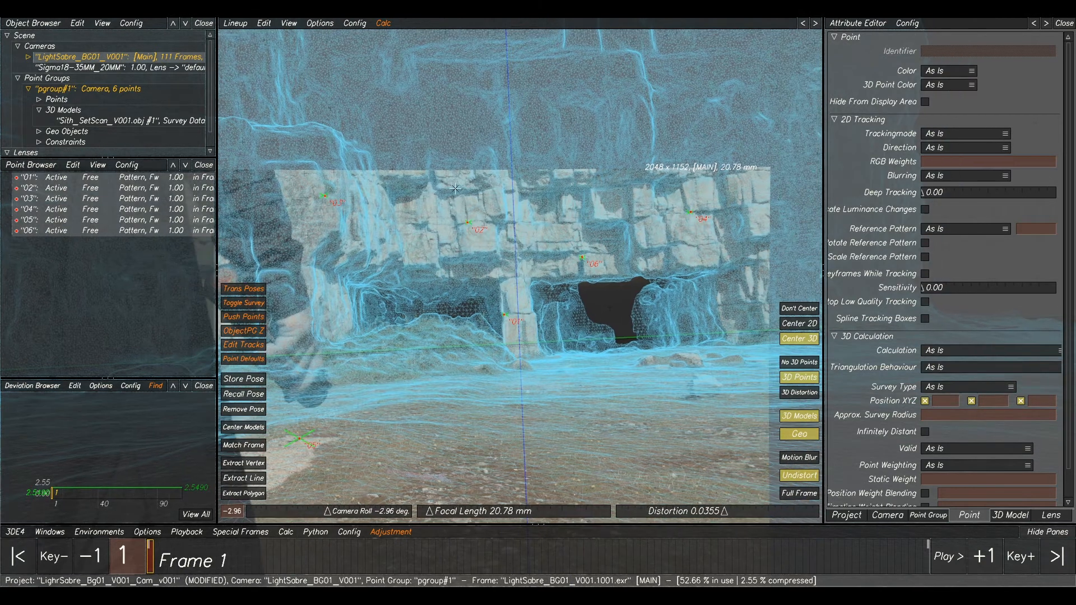
left_click(264, 23)
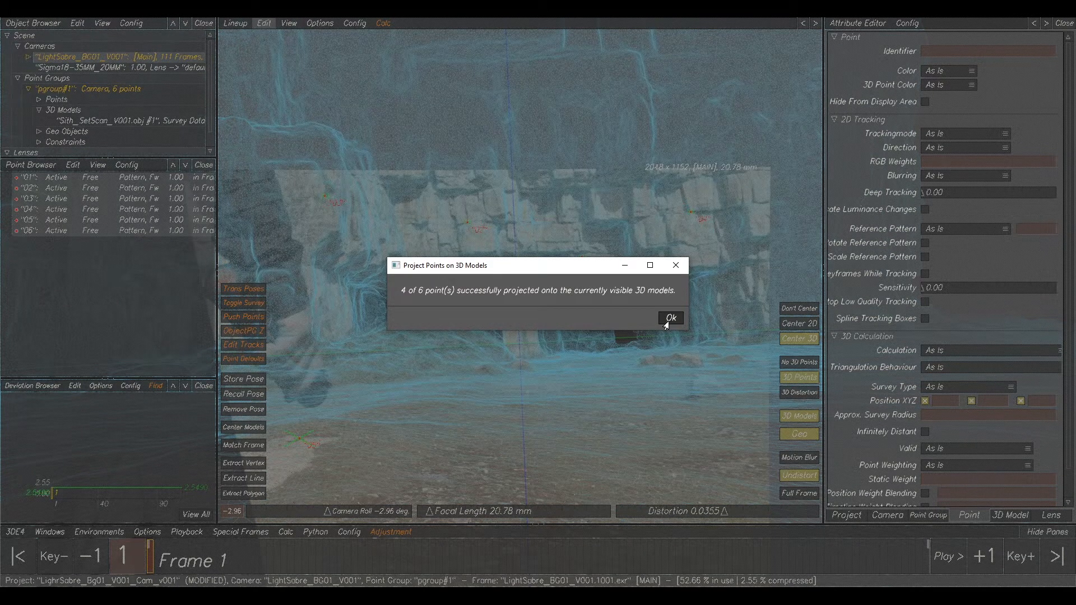
left_click(671, 319)
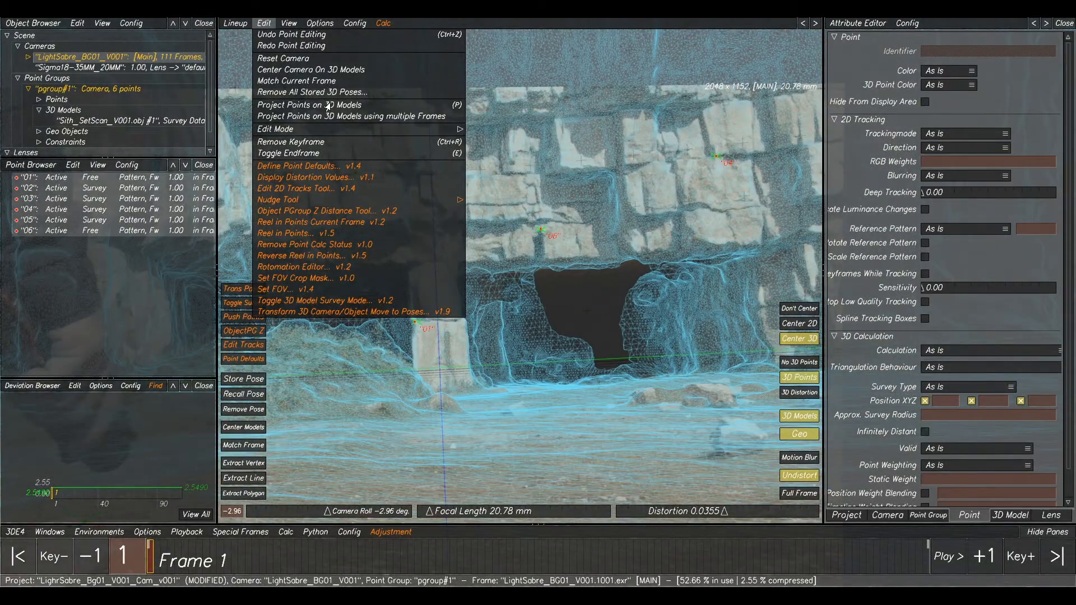
key("p")
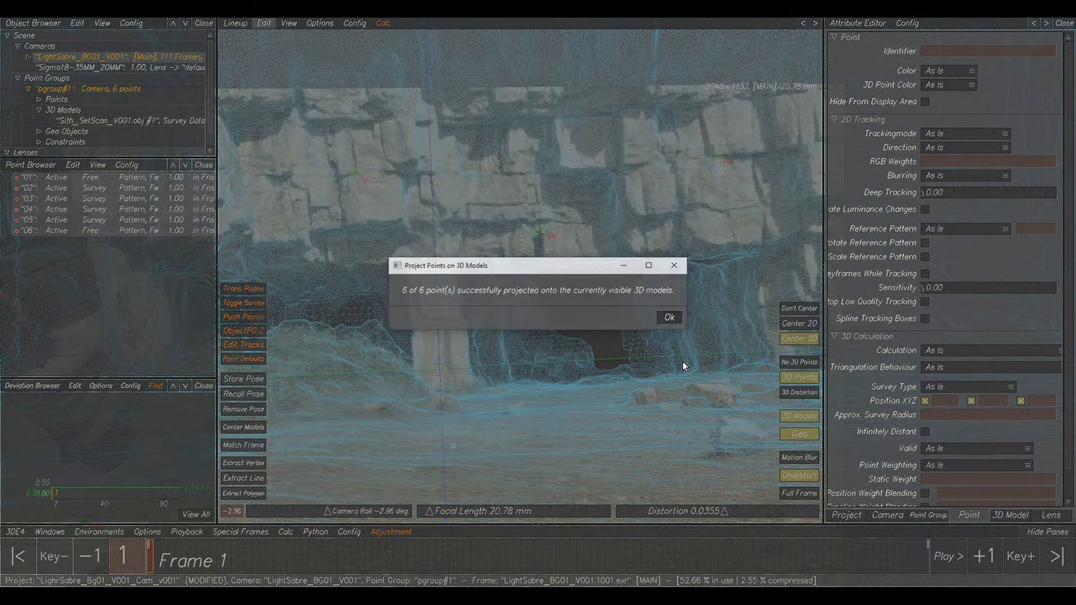
left_click(669, 318)
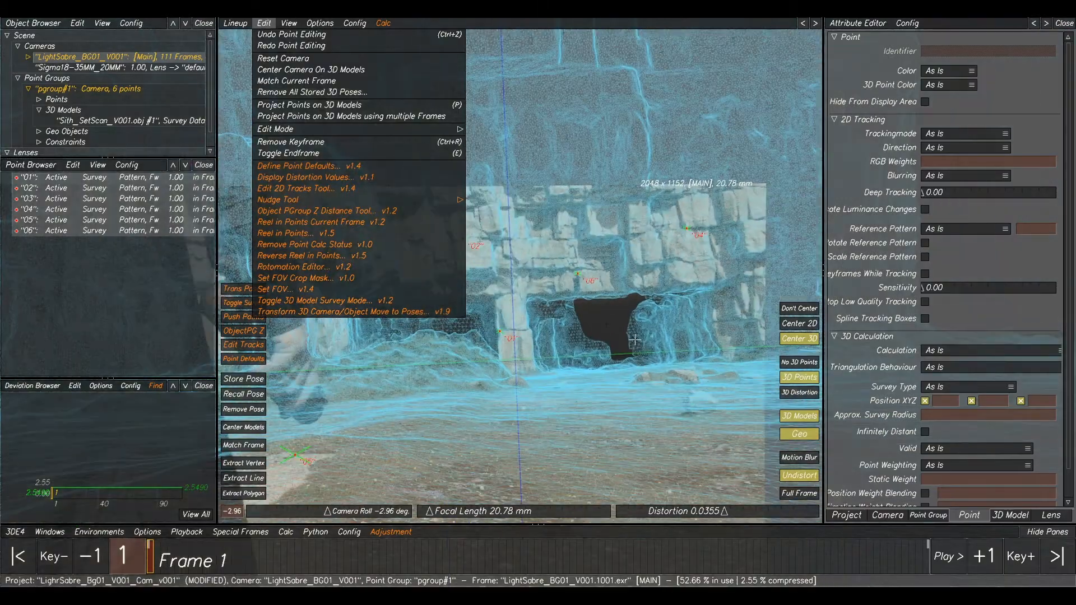
key("alt+c")
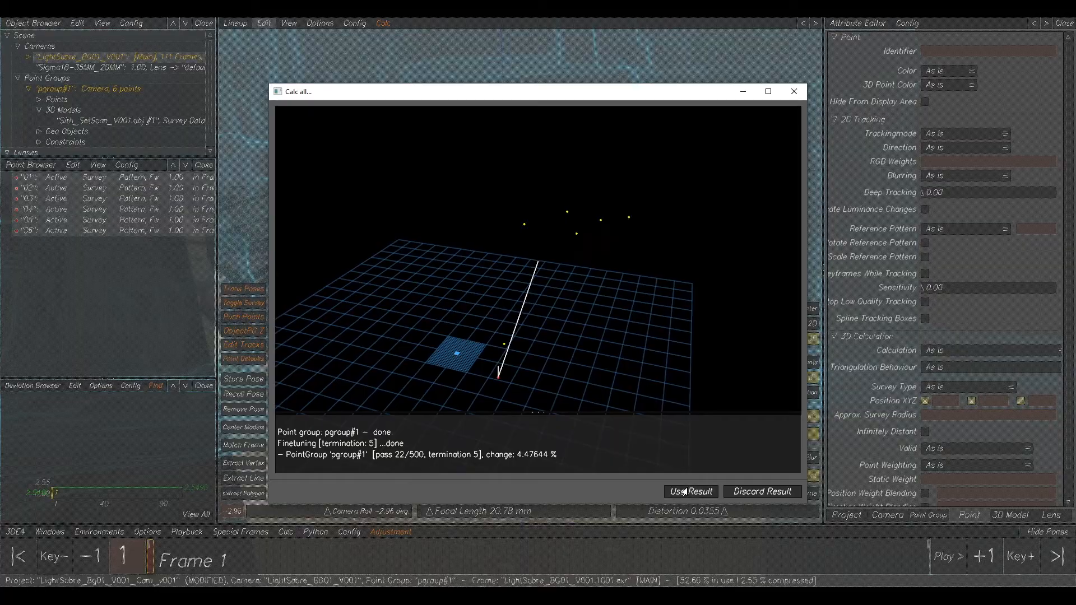
left_click(687, 491)
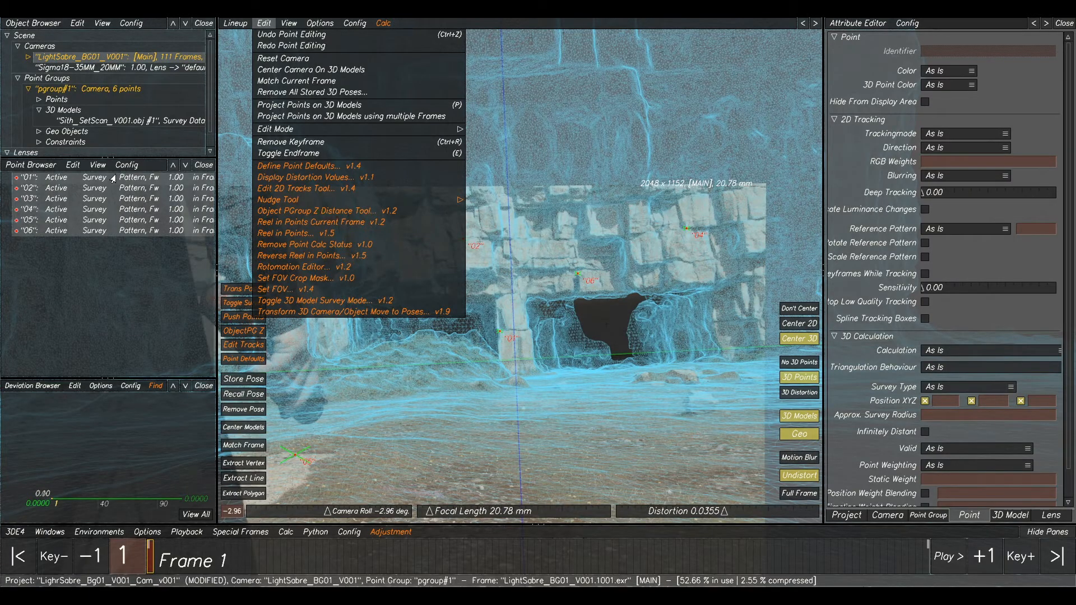
Add a new point set named SF to the point group.
right_click(113, 220)
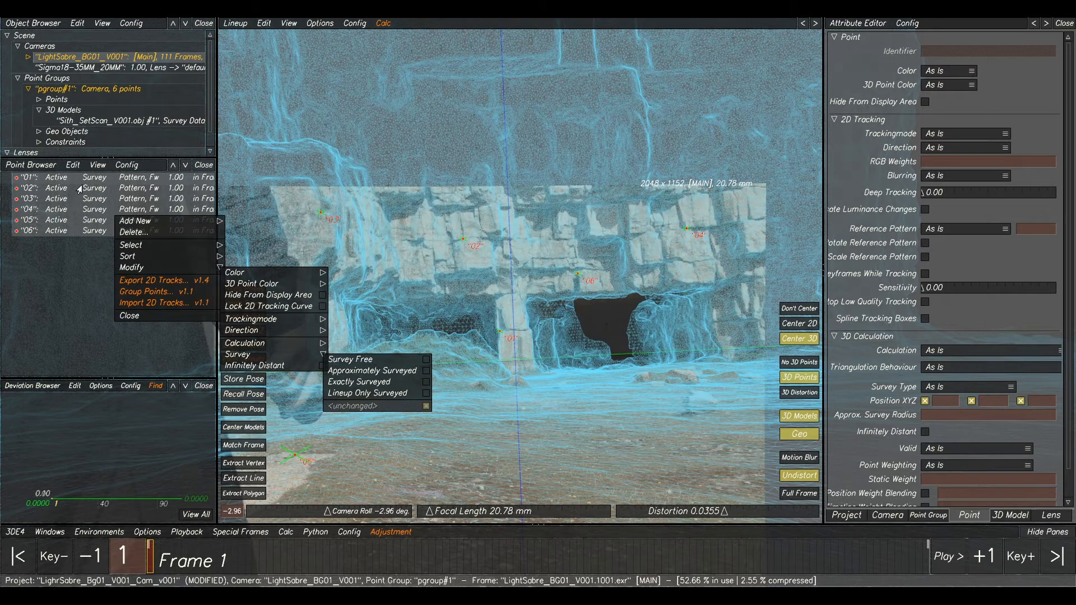
mouse_move(131, 220)
left_click(247, 225)
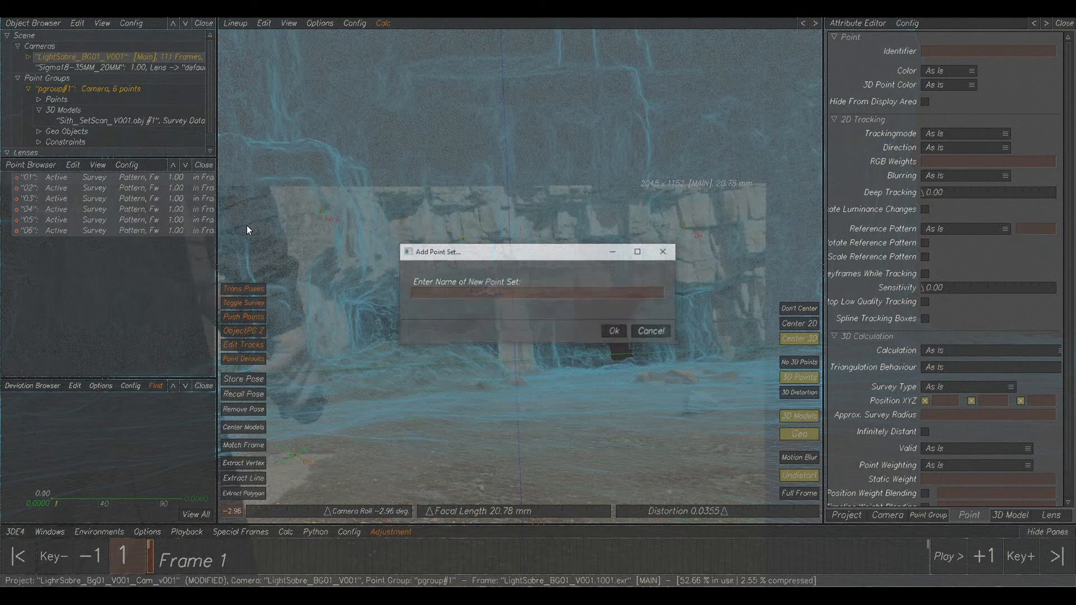
left_click(483, 292)
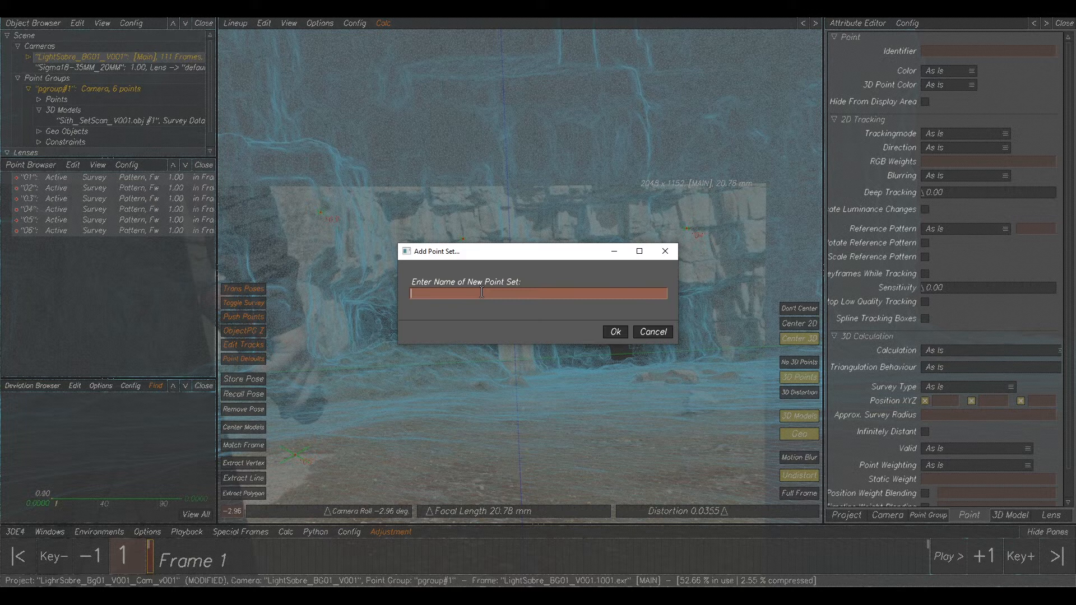
left_click(615, 332)
Move points 01 to 06 into the SF point set and hide them from display.
left_click(65, 178)
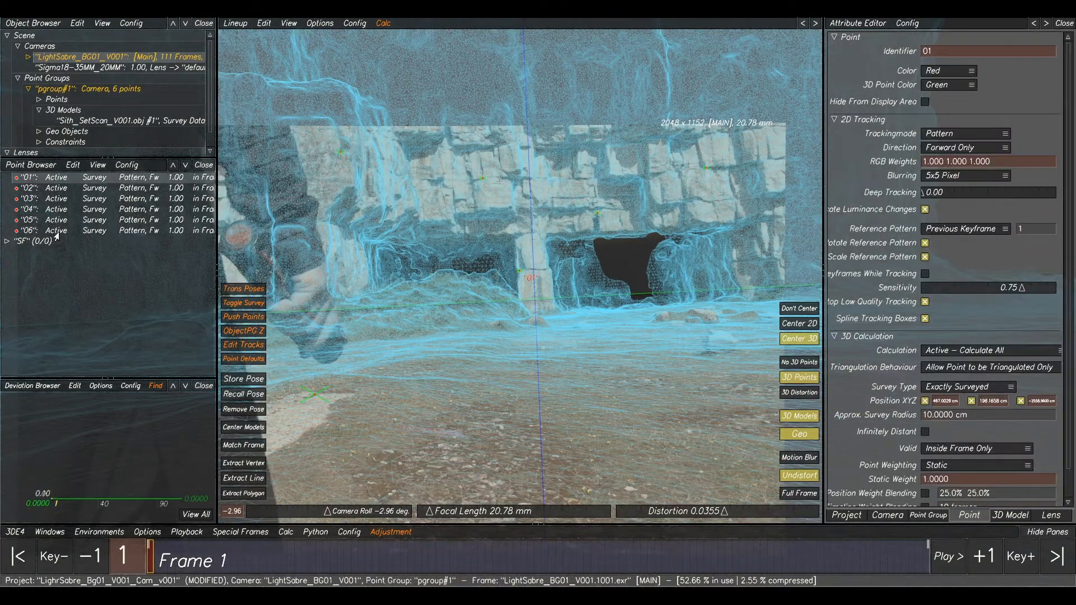
left_click(57, 233, "shift")
left_click_drag(56, 233, 47, 241)
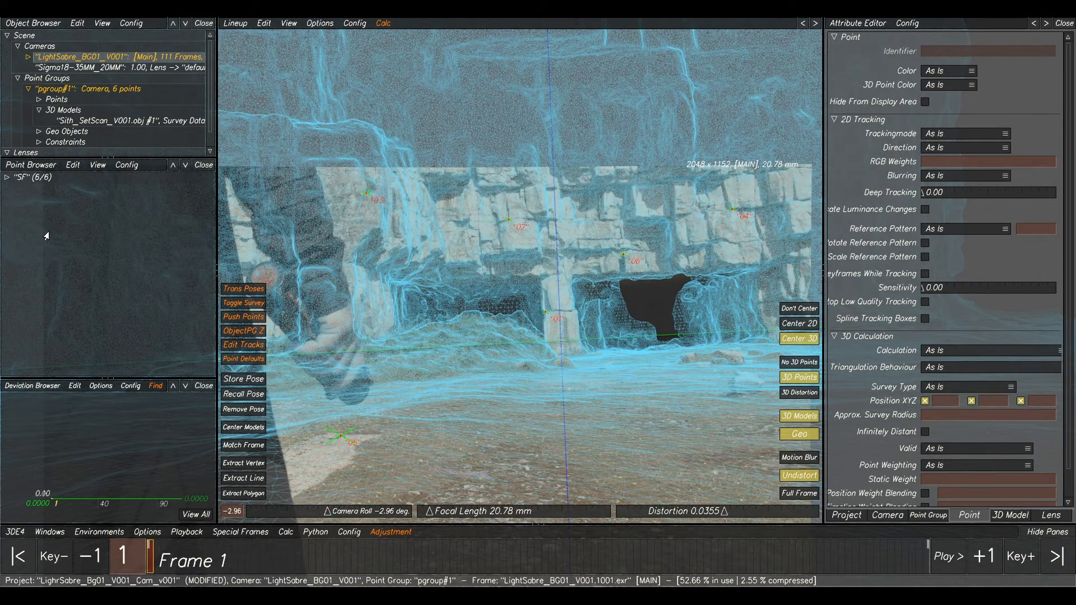
left_click(4, 178)
left_click(97, 166)
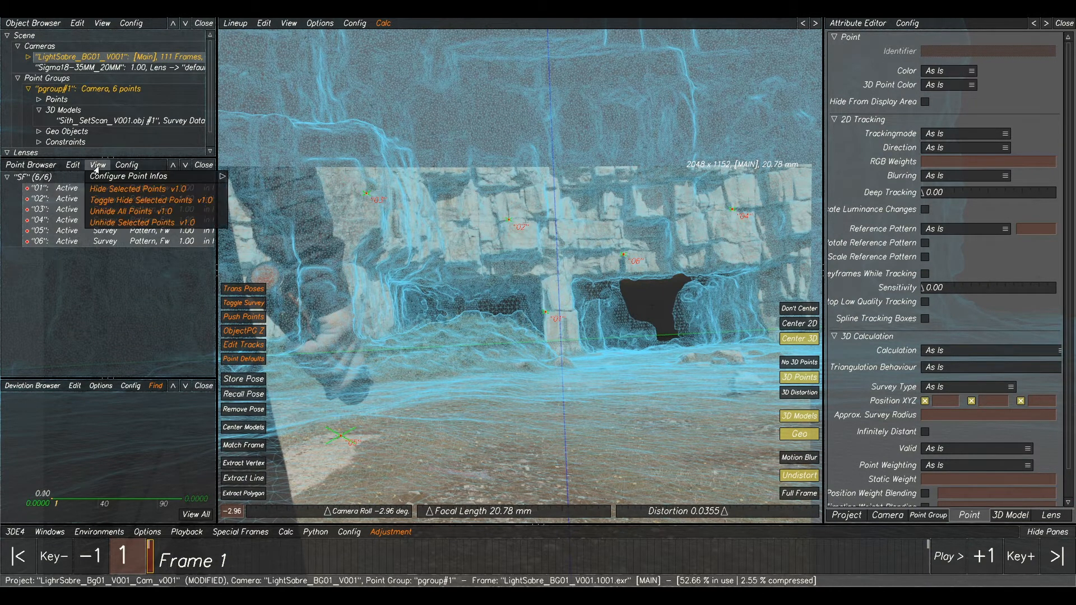
left_click(98, 191)
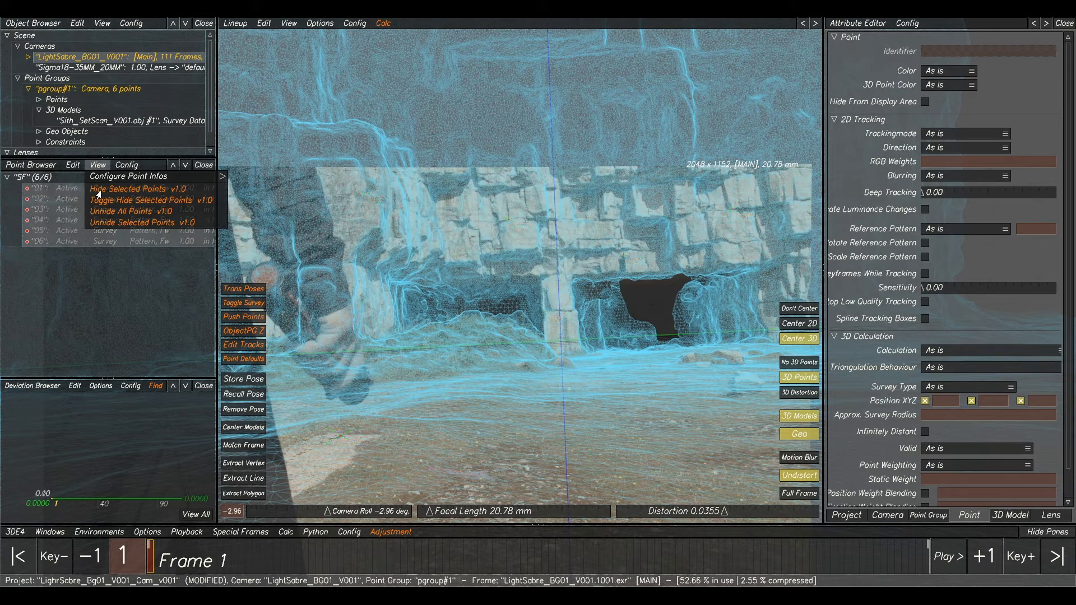
Set the calculation mode of points 01 to 06 in the SF point set to Disabled.
right_click(69, 201)
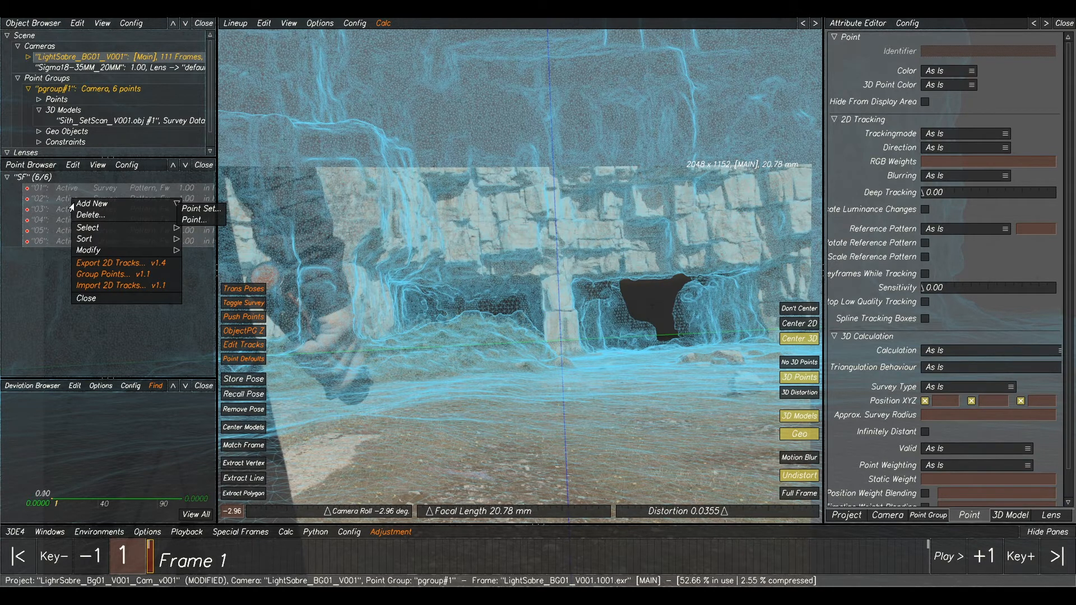
right_click(62, 203)
mouse_move(85, 257)
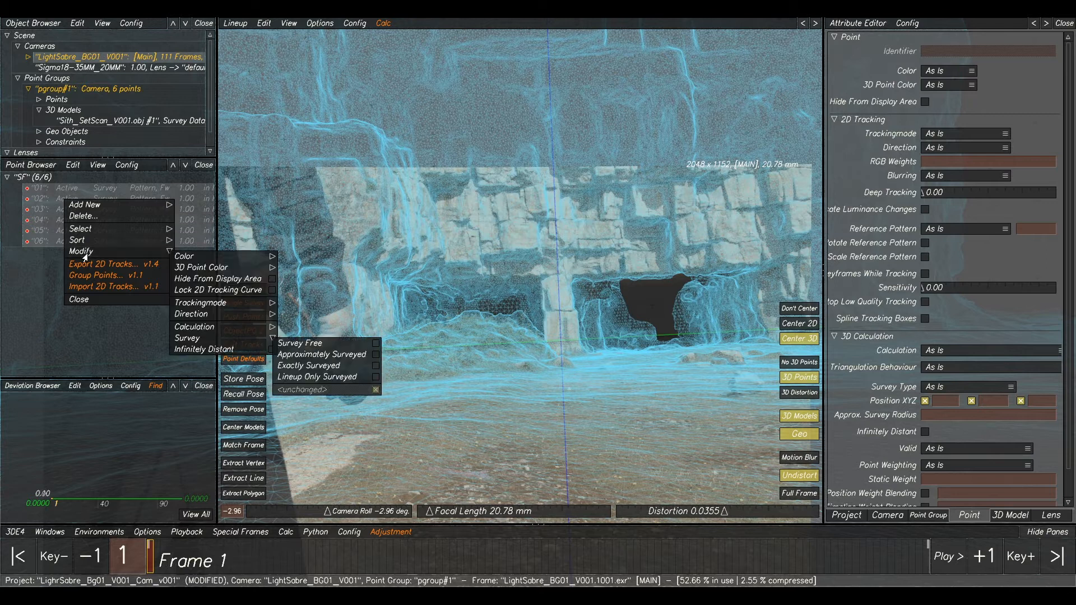
mouse_move(206, 326)
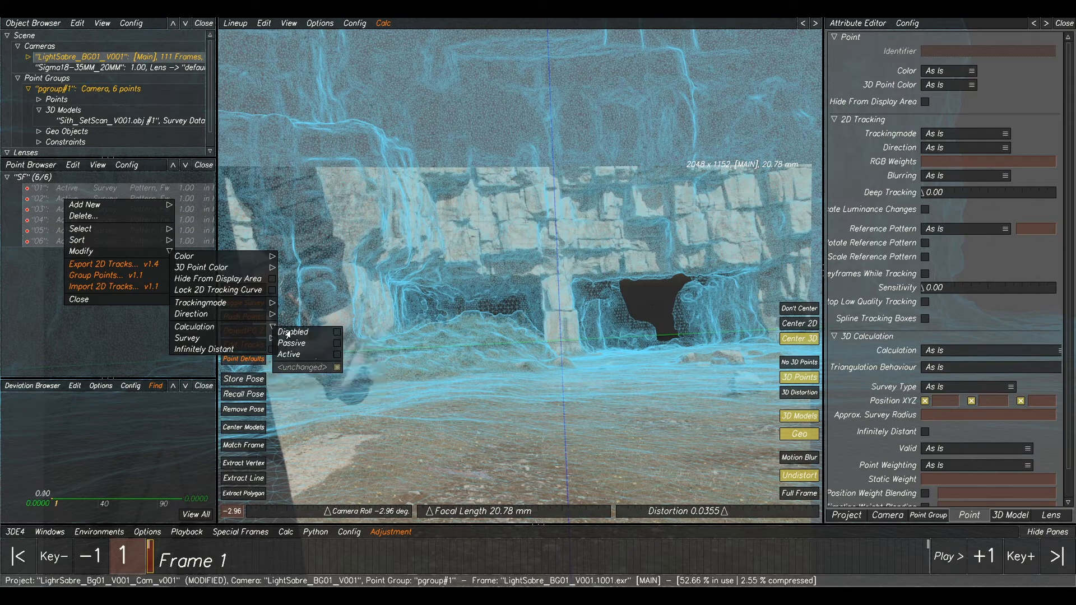
left_click(293, 332)
left_click(93, 334)
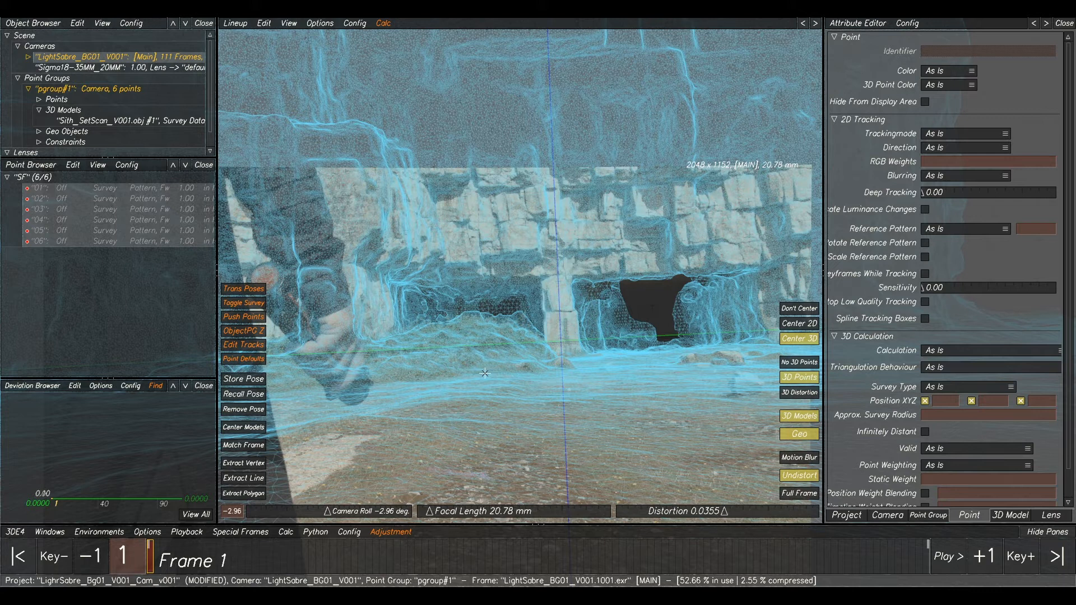
Switch to manual tracking, add a point on the rock ledge beside the actor's arm at frame 1, and track it forward.
scroll(485, 373, "down", 2)
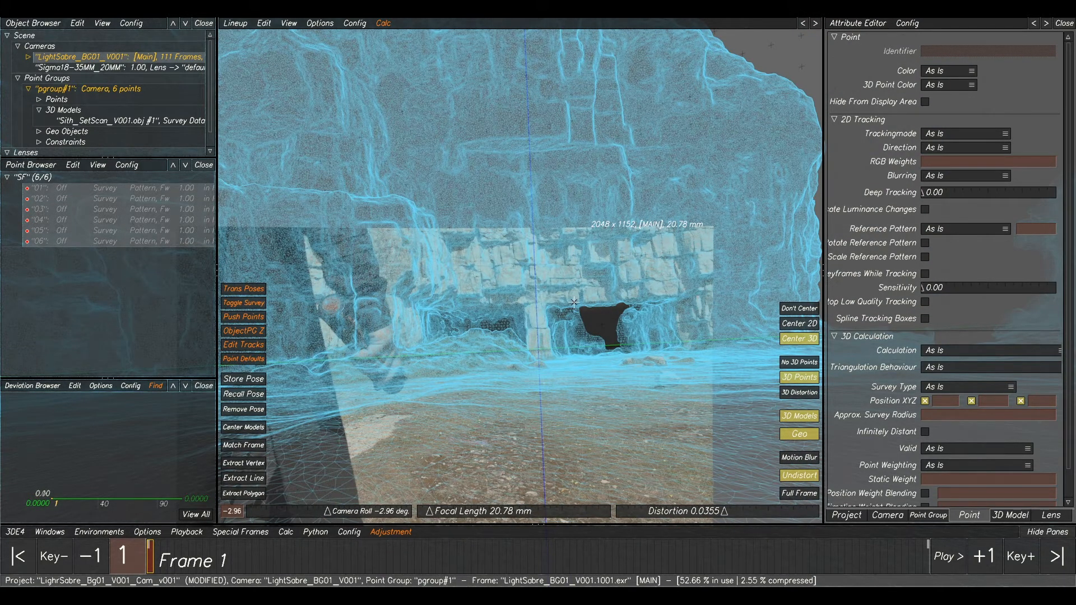
key("F2")
middle_click_drag(529, 360, 568, 315)
scroll(486, 224, "up", 2)
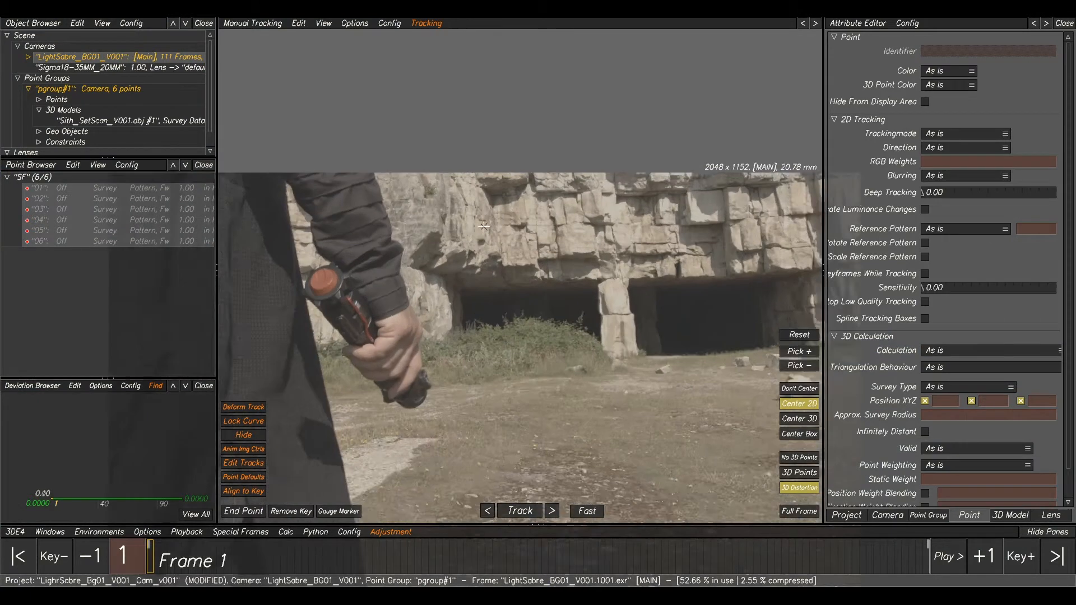
scroll(484, 226, "up", 4)
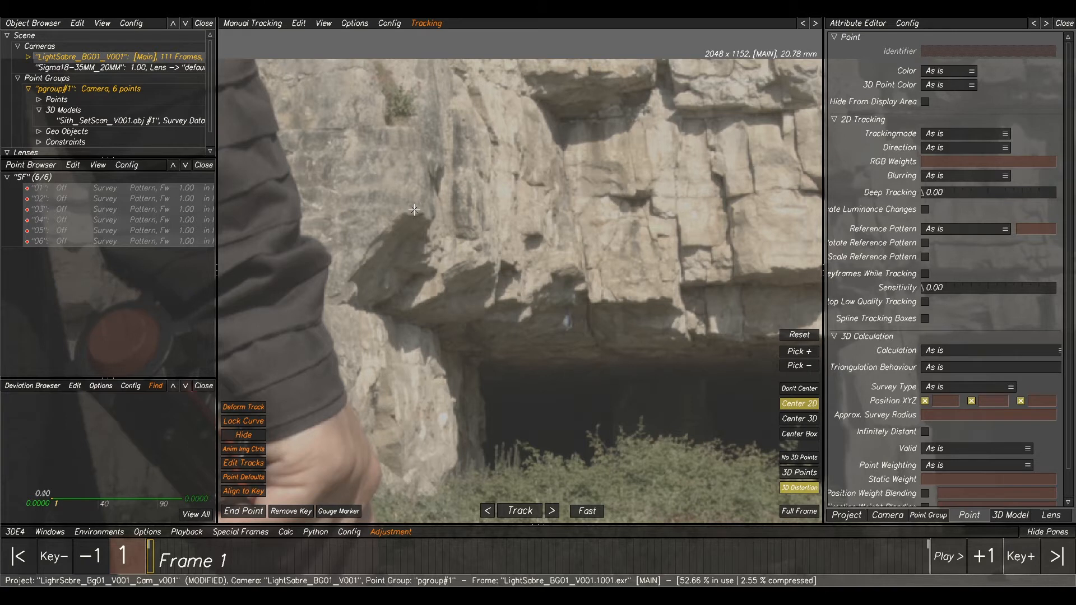
left_click(416, 214, "ctrl")
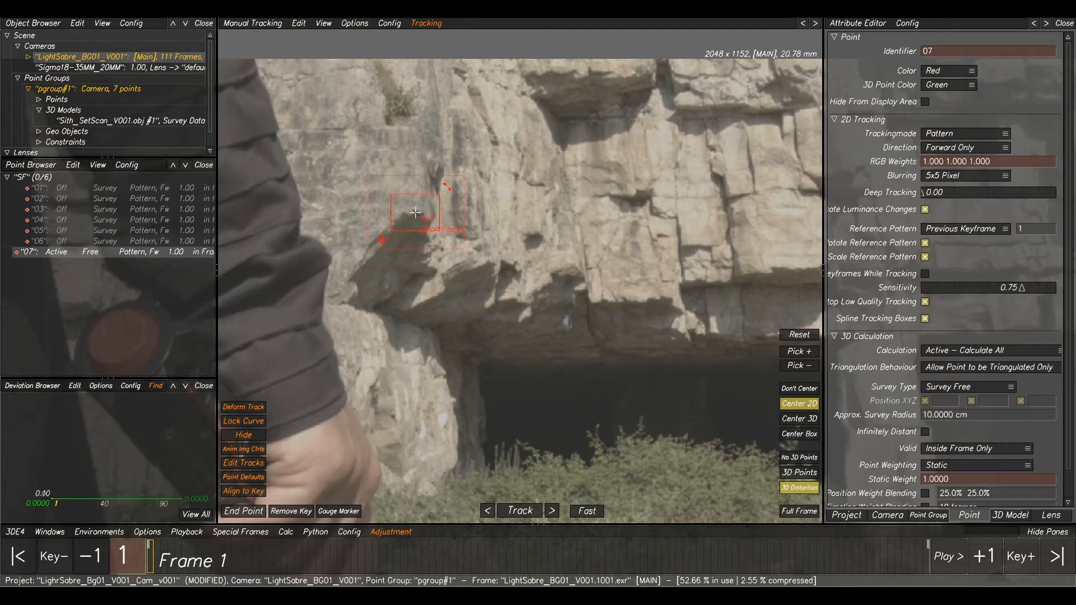
left_click(520, 511)
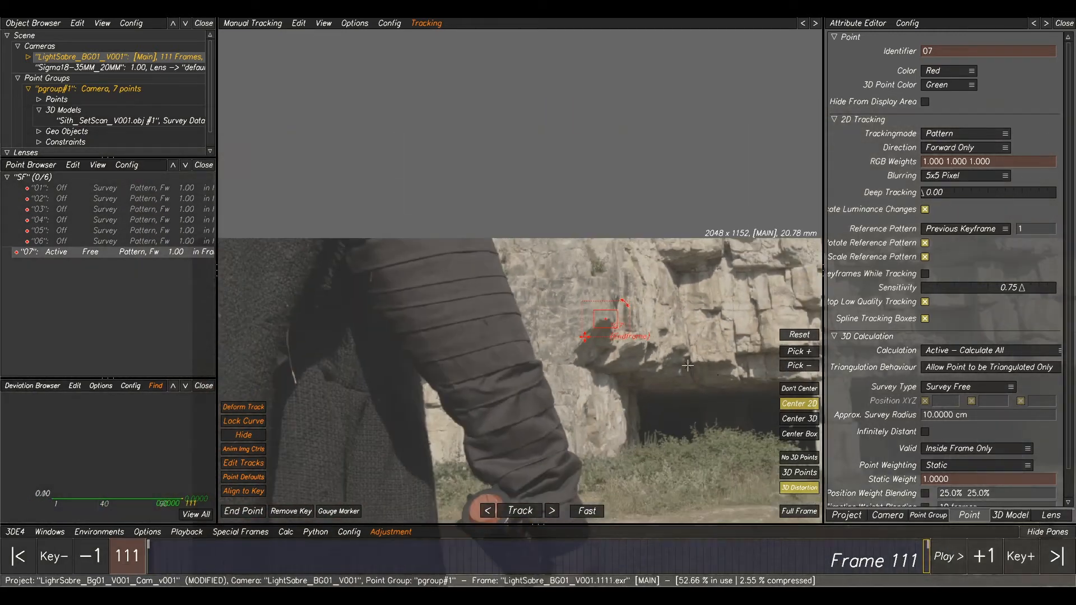
Track two cliff-face points, one above the left cave opening backward from frame 111 and one above the right opening forward from frame 1.
scroll(345, 281, "up", 5)
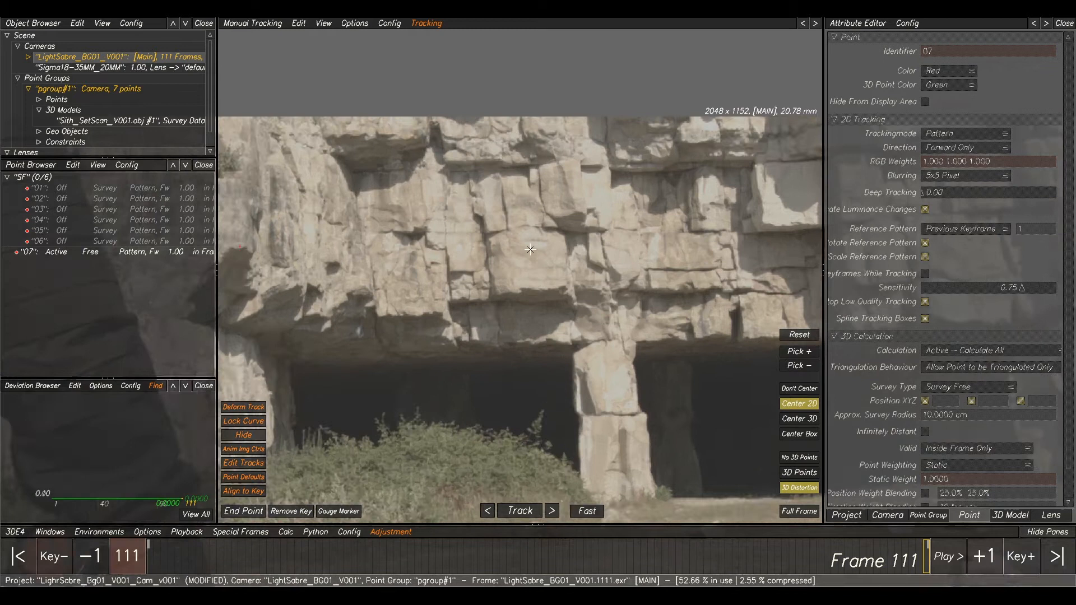
left_click(449, 283, "ctrl")
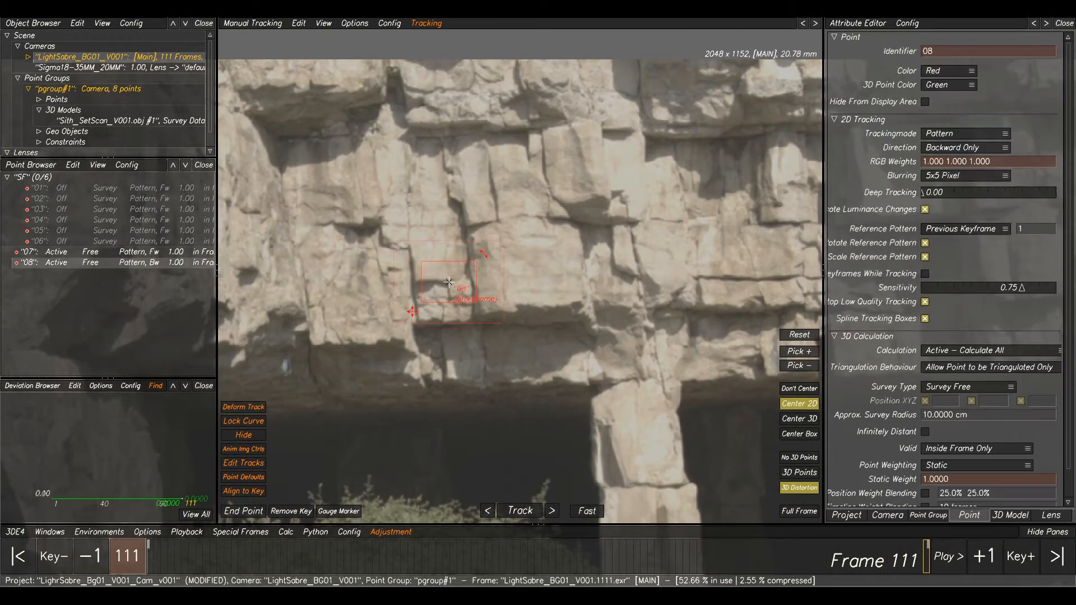
left_click(520, 511)
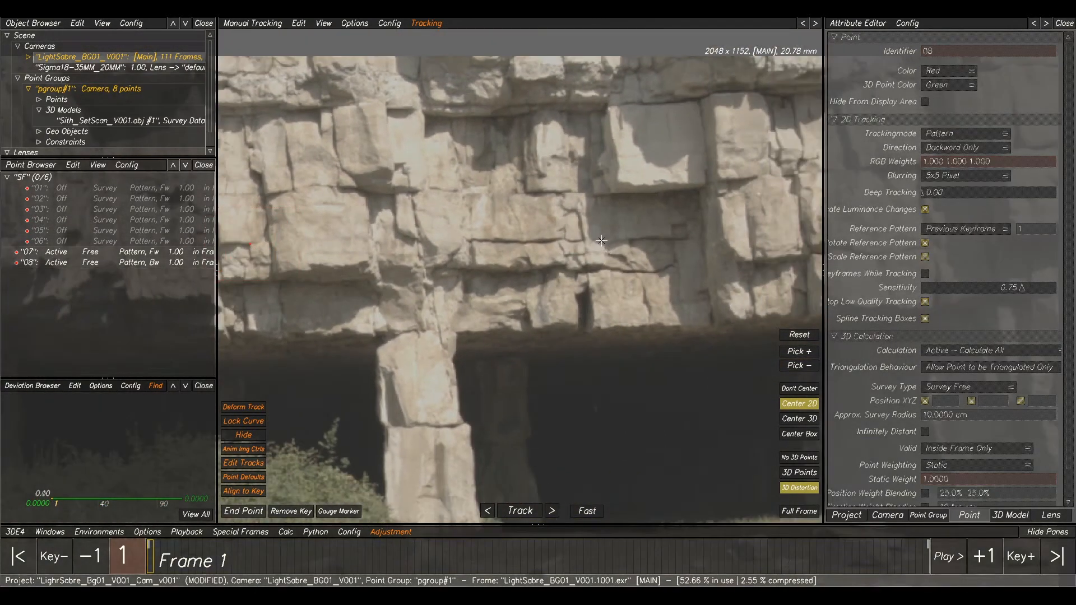
scroll(601, 240, "up", 2)
left_click(574, 243, "ctrl")
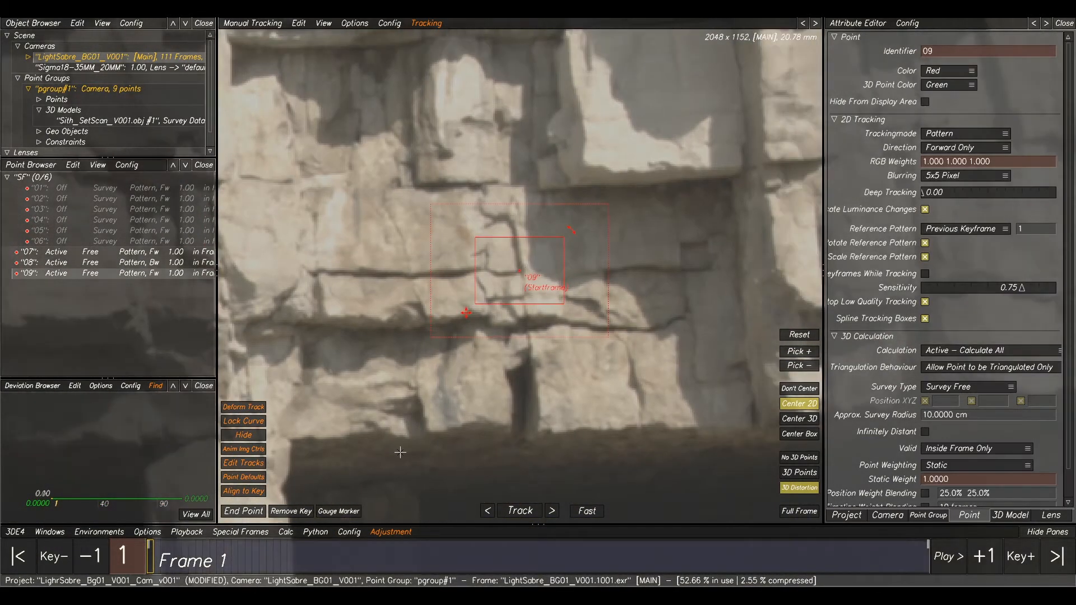
left_click(520, 511)
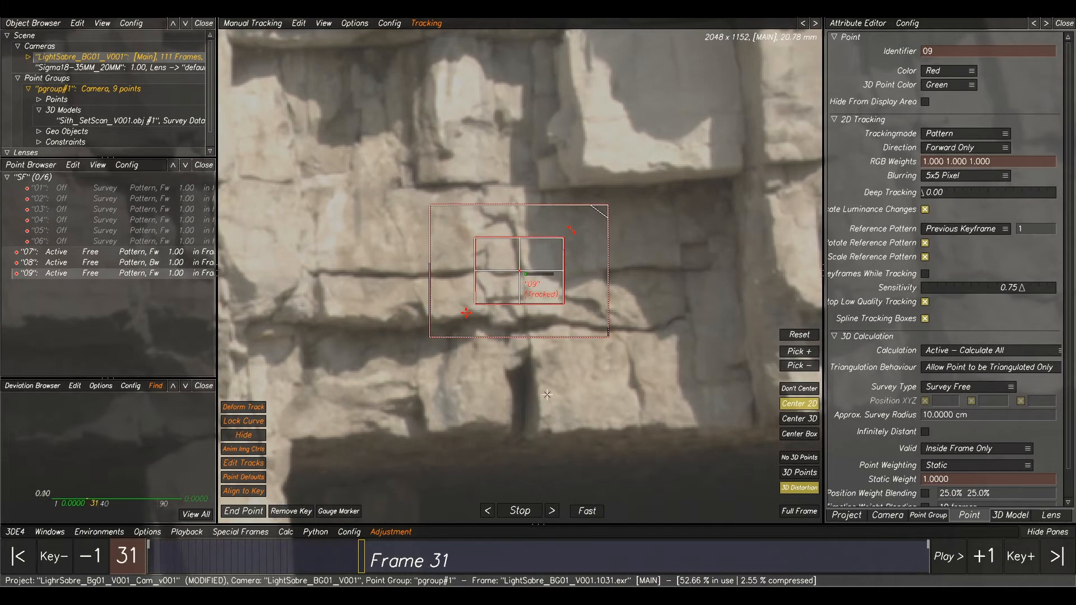
Add a point on the block corner near the cliff's right edge at frame 111 and track it backward.
scroll(552, 389, "down", 3)
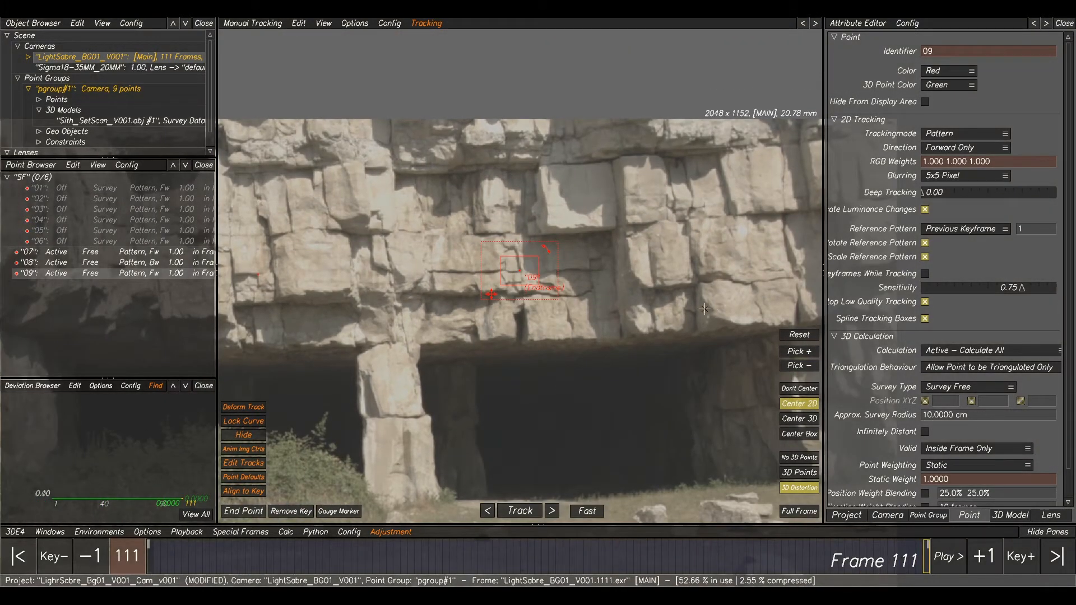
middle_click_drag(704, 309, 449, 284)
scroll(527, 265, "up", 3)
left_click(543, 253)
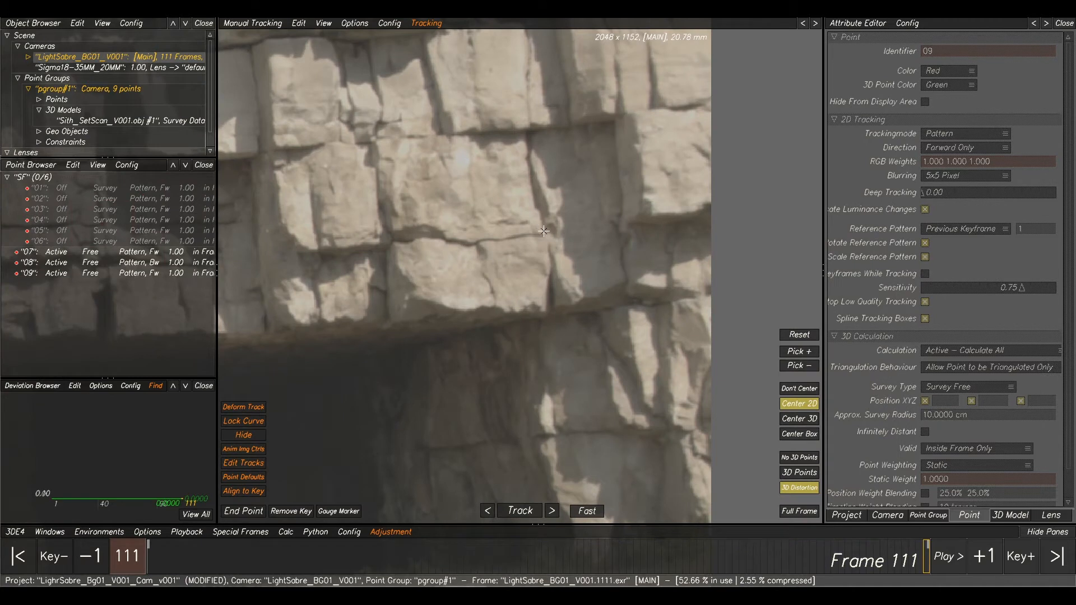
left_click(544, 231, "ctrl")
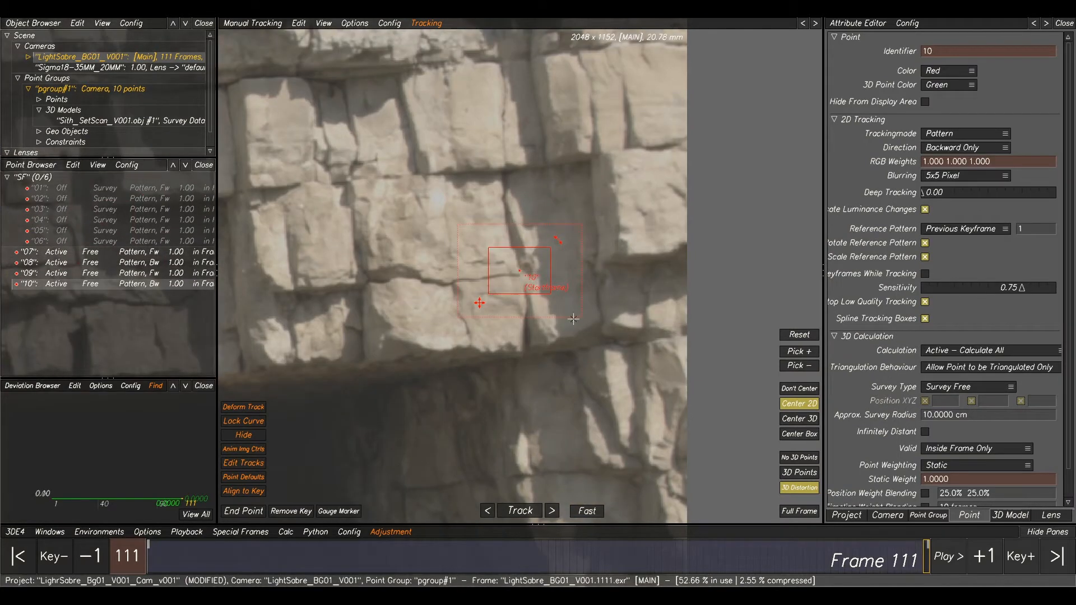
left_click(518, 520)
Add a point on the horizontal crack of the stone pillar between the caves at frame 1 and track it forward.
scroll(480, 494, "down", 4)
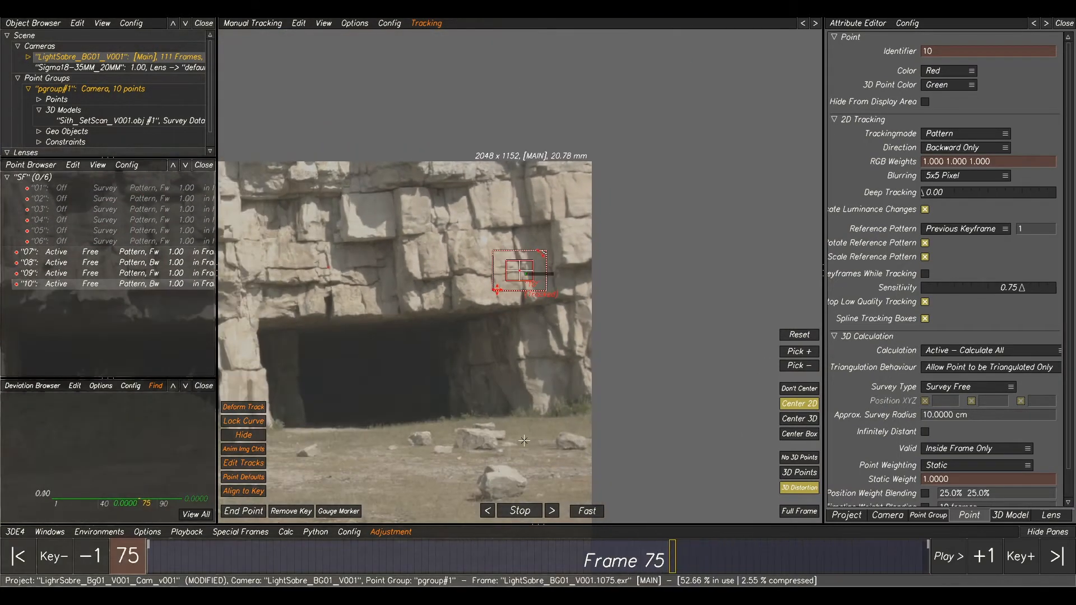
scroll(572, 269, "up", 4)
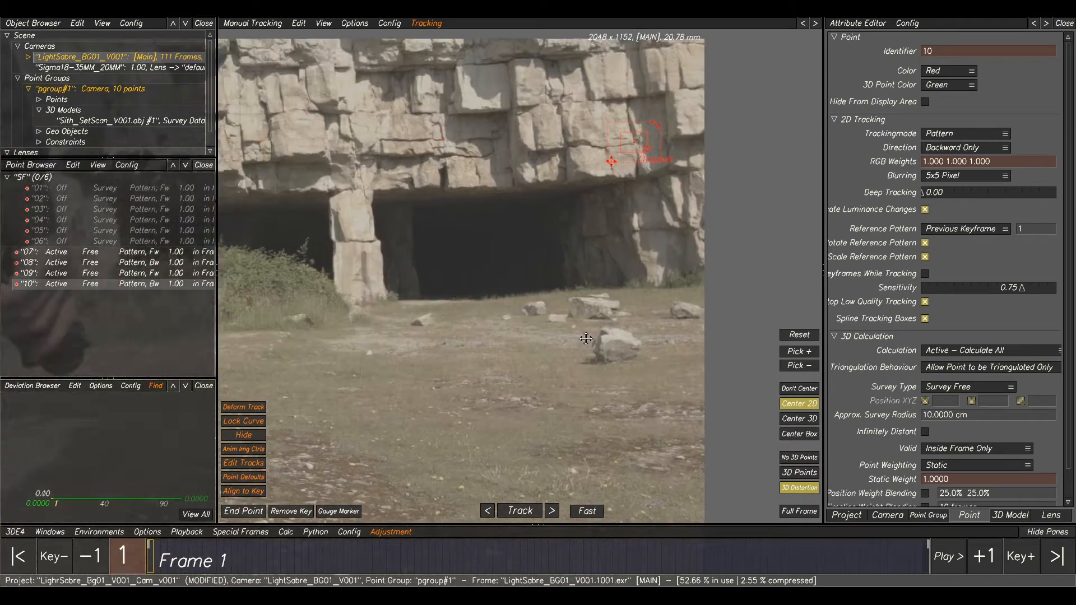
left_click(572, 269)
scroll(488, 227, "up", 5)
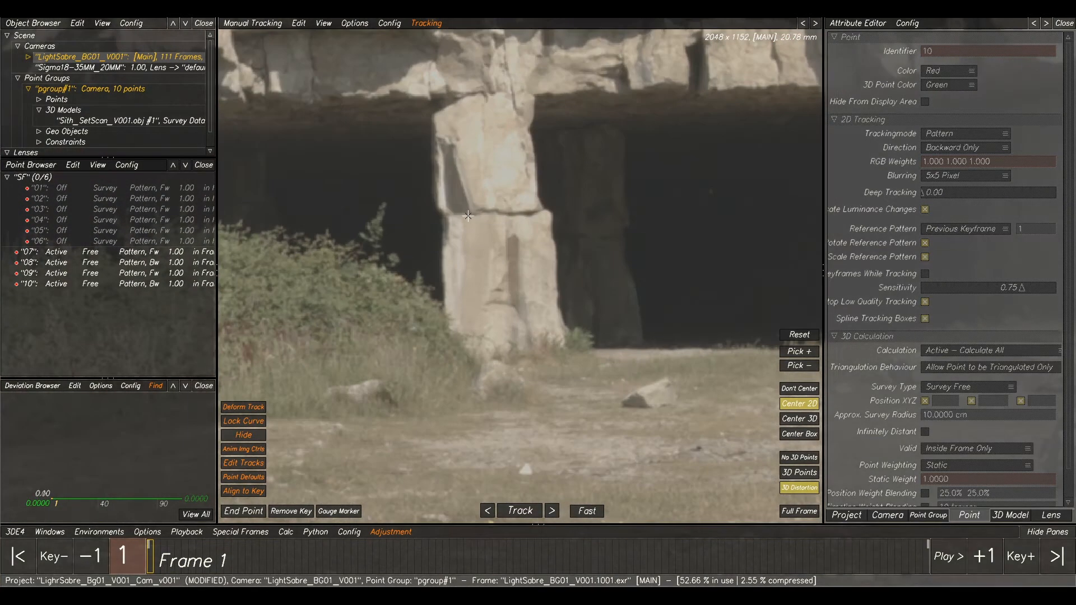
left_click(474, 211, "ctrl")
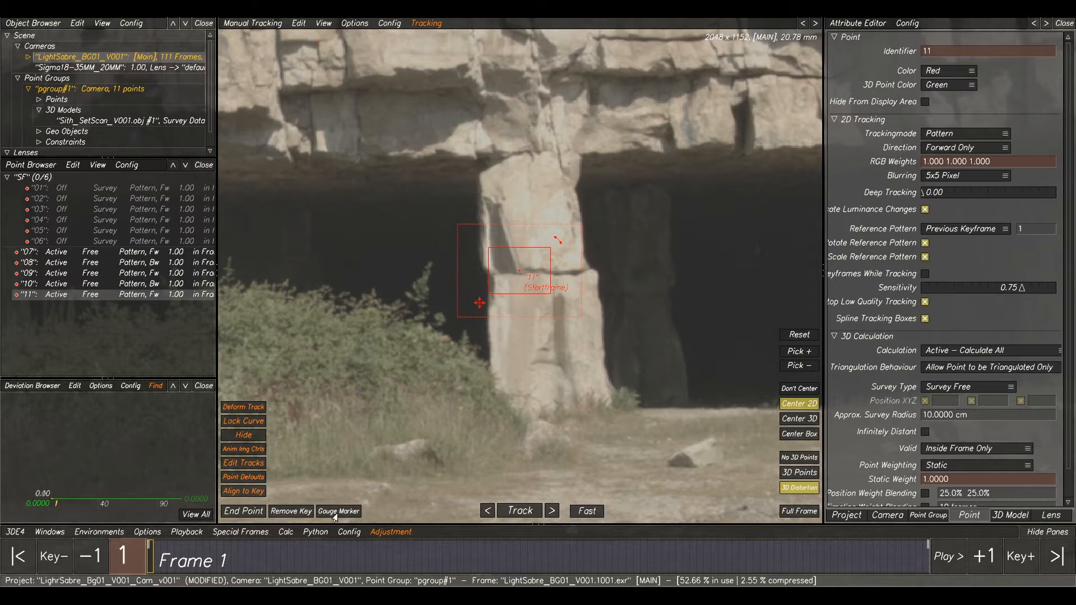
left_click(505, 516)
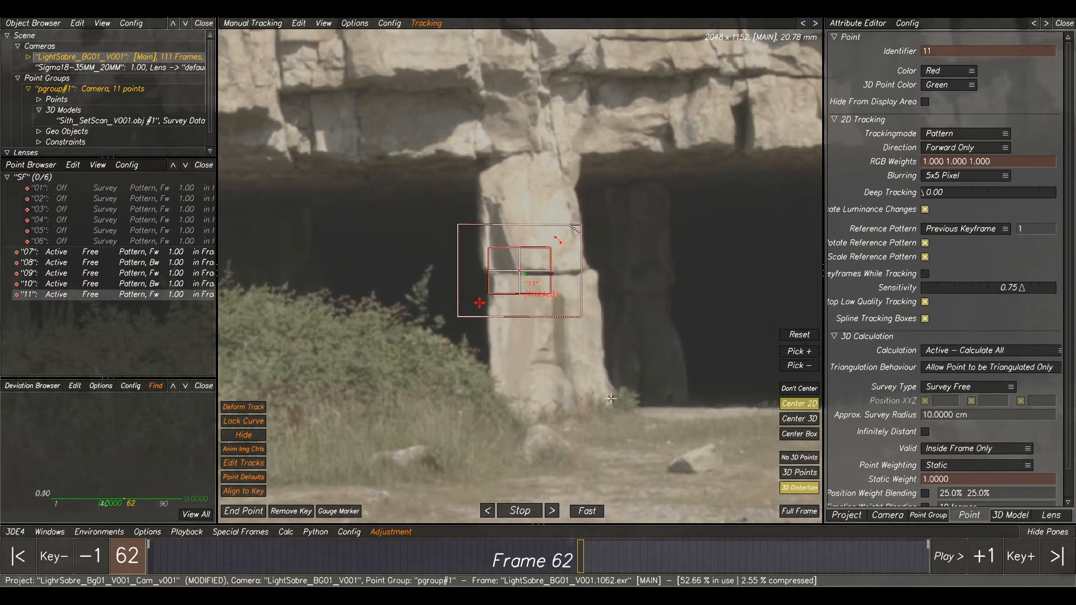
Add a point on the bright rock at the base of the right cave wall at frame 111 and track it backward.
scroll(679, 324, "down", 4)
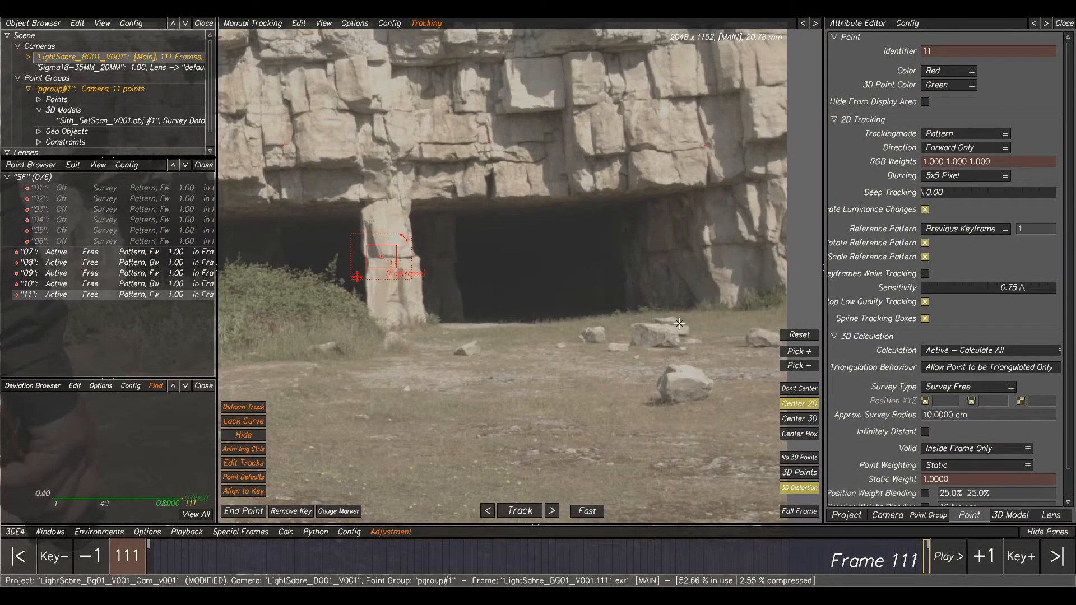
scroll(602, 286, "up", 2)
left_click(603, 272, "ctrl")
scroll(600, 267, "down", 1)
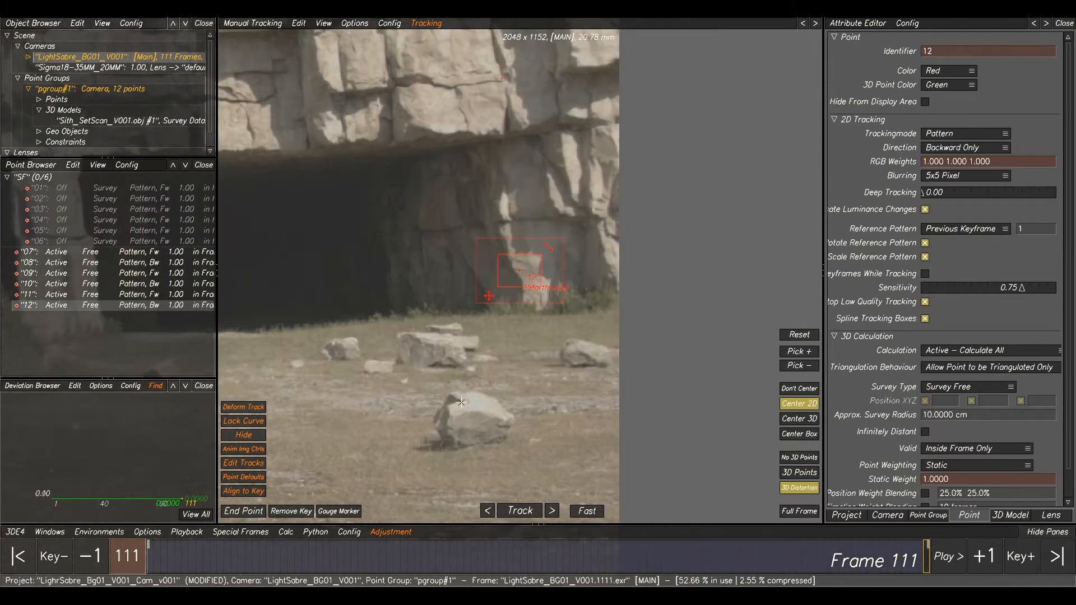
left_click(512, 513)
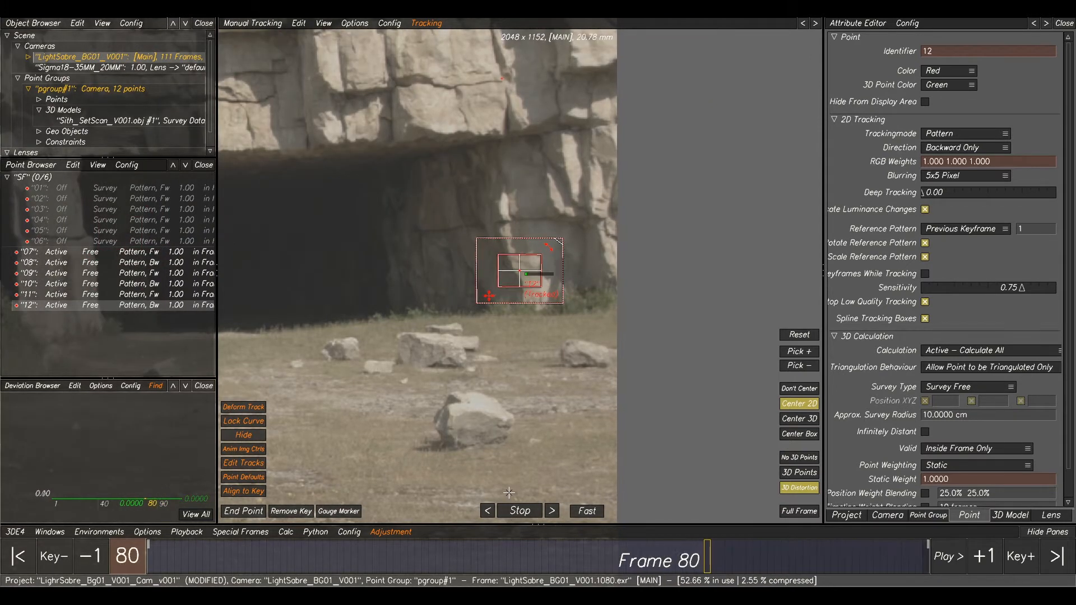
Add a point on a small white stone just below the purple ground patch at frame 1 and track it forward.
middle_click_drag(583, 440, 807, 323)
scroll(511, 359, "down", 2)
middle_click_drag(358, 331, 429, 241)
scroll(503, 294, "up", 3)
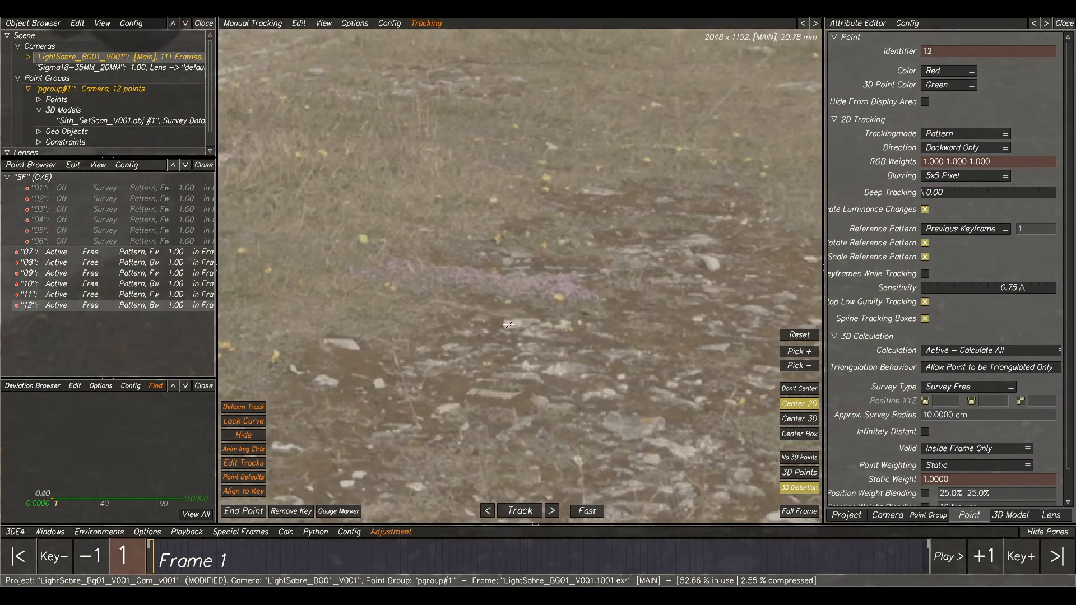
left_click(508, 324, "ctrl")
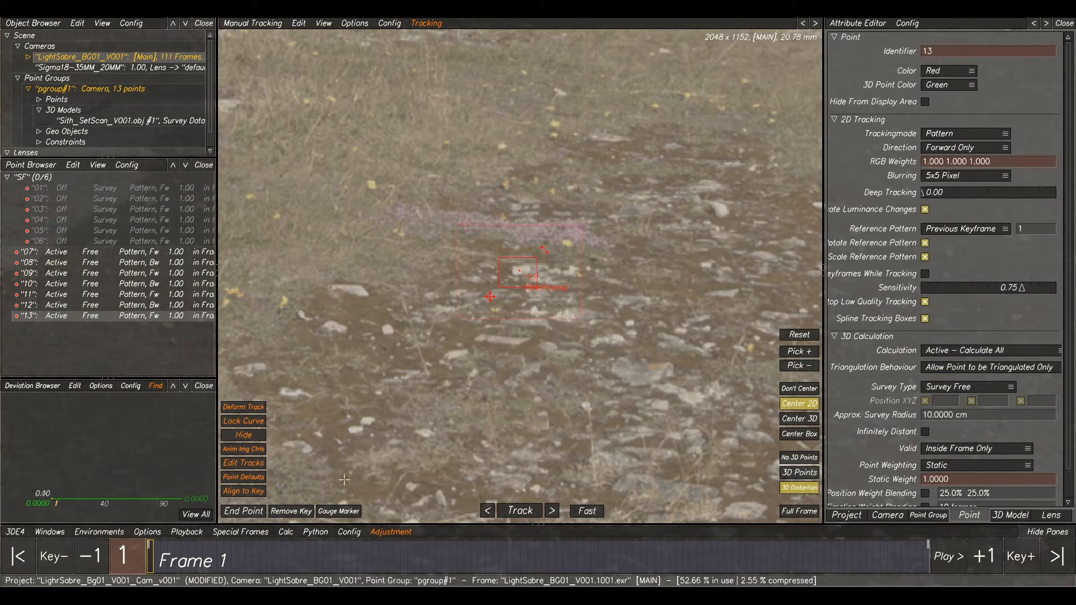
left_click(517, 513)
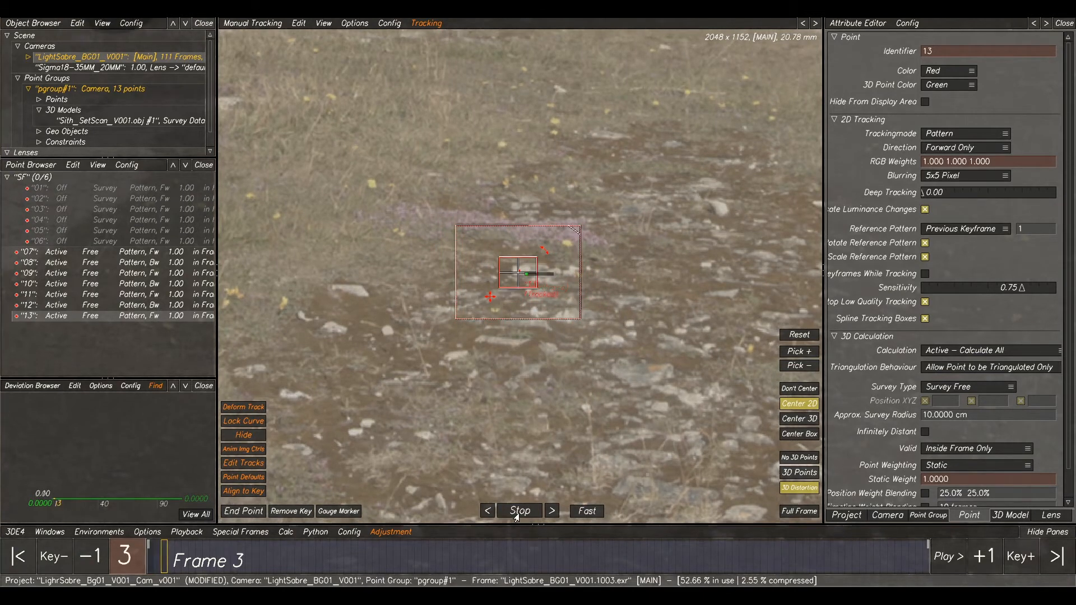
Add a point on a small yellow flower in the foreground grass at frame 111 and track it backward.
right_click_drag(612, 376, 411, 288)
left_click(564, 272)
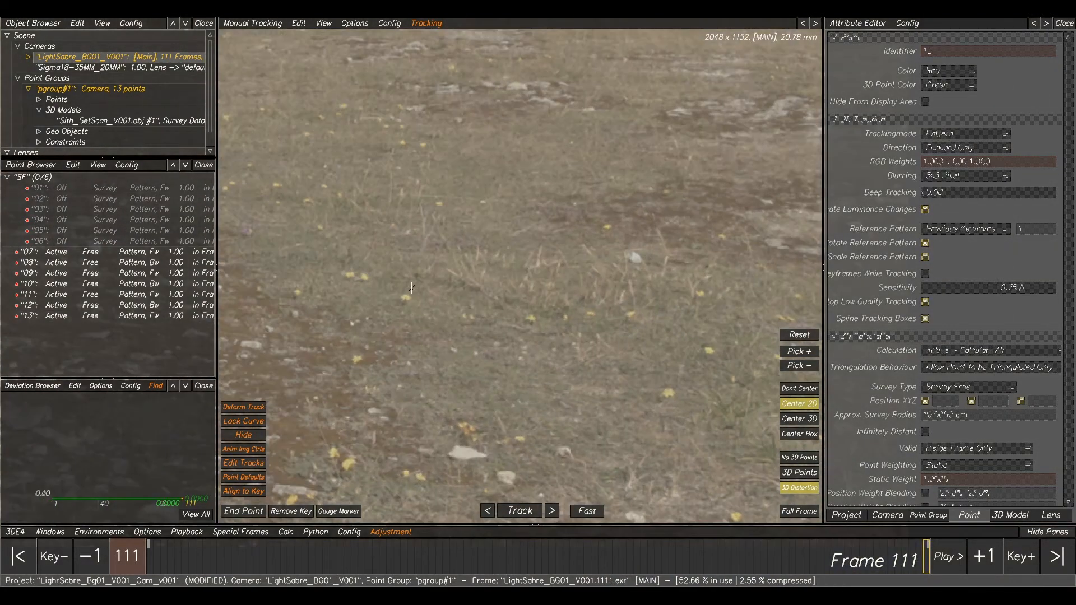
left_click(407, 295, "ctrl")
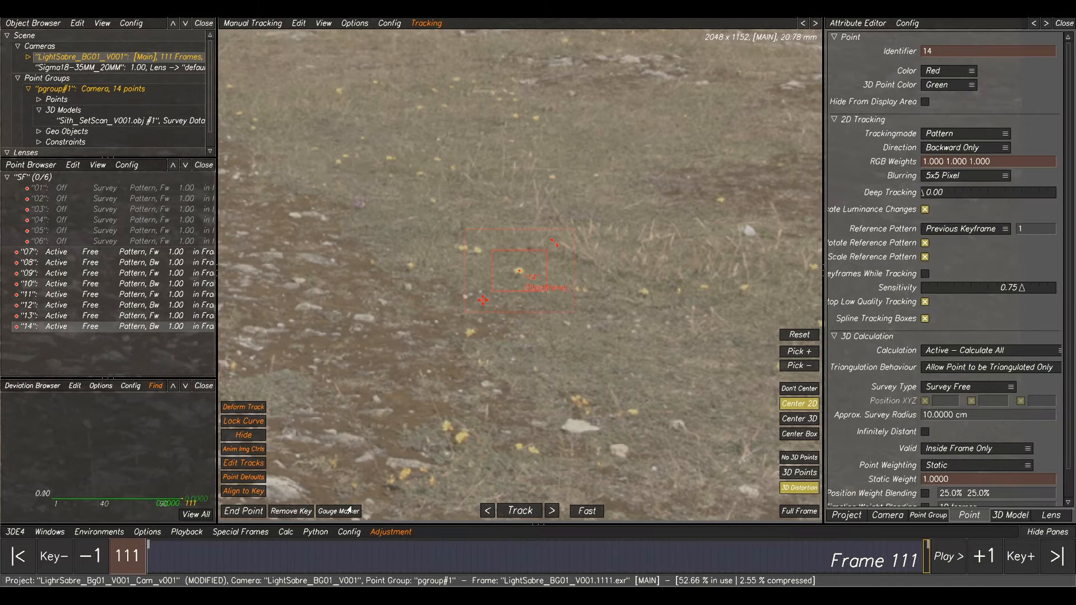
left_click(520, 511)
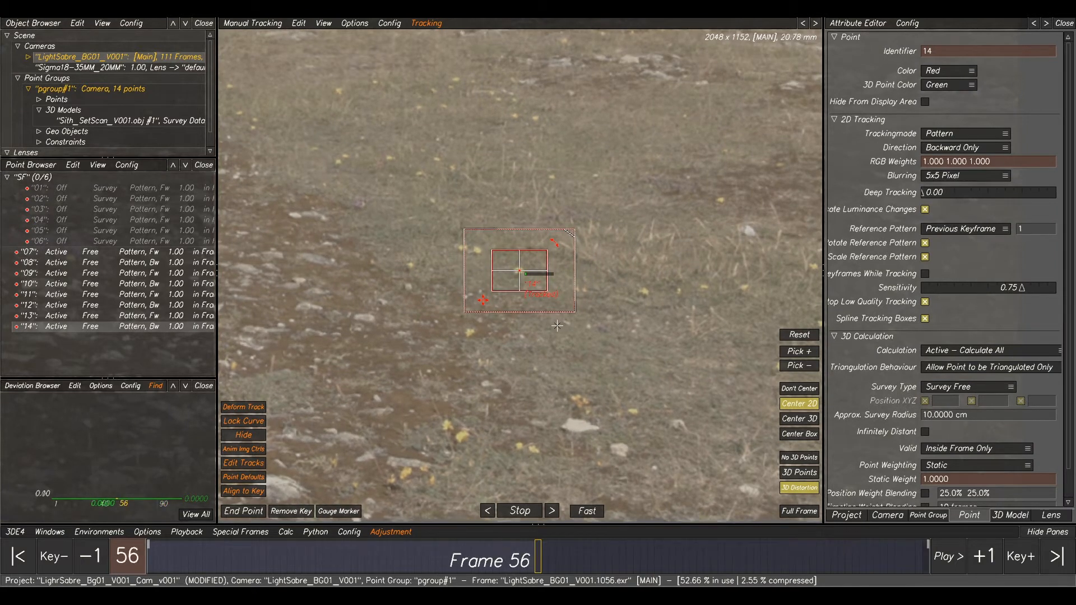
Add a point on the small light stone in the ground below the large boulder at frame 1 and track it forward.
right_click_drag(748, 173, 554, 182)
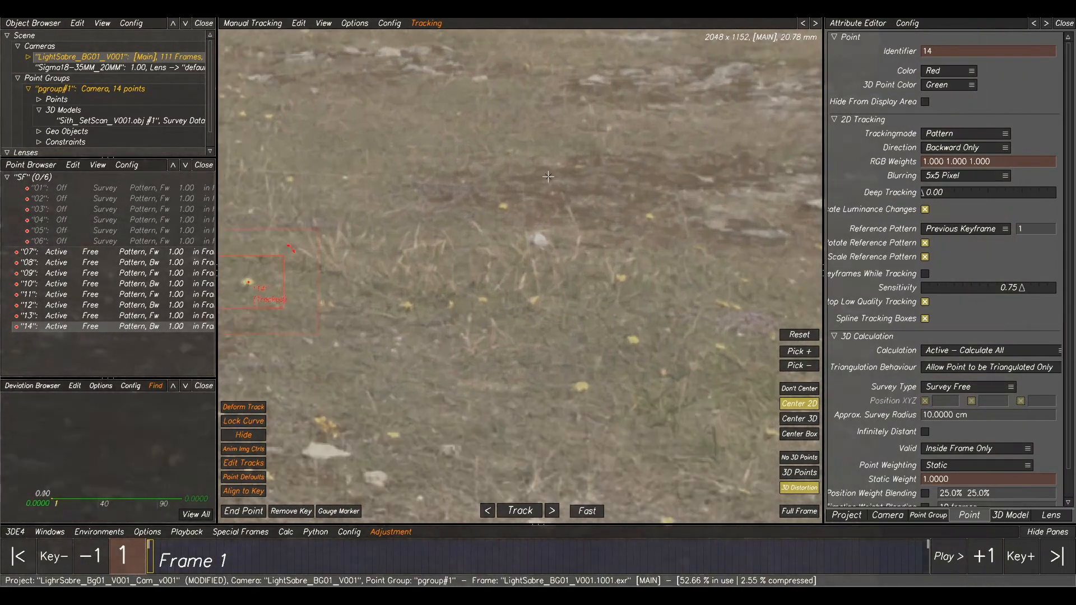
scroll(553, 183, "down", 5)
scroll(554, 183, "up", 5)
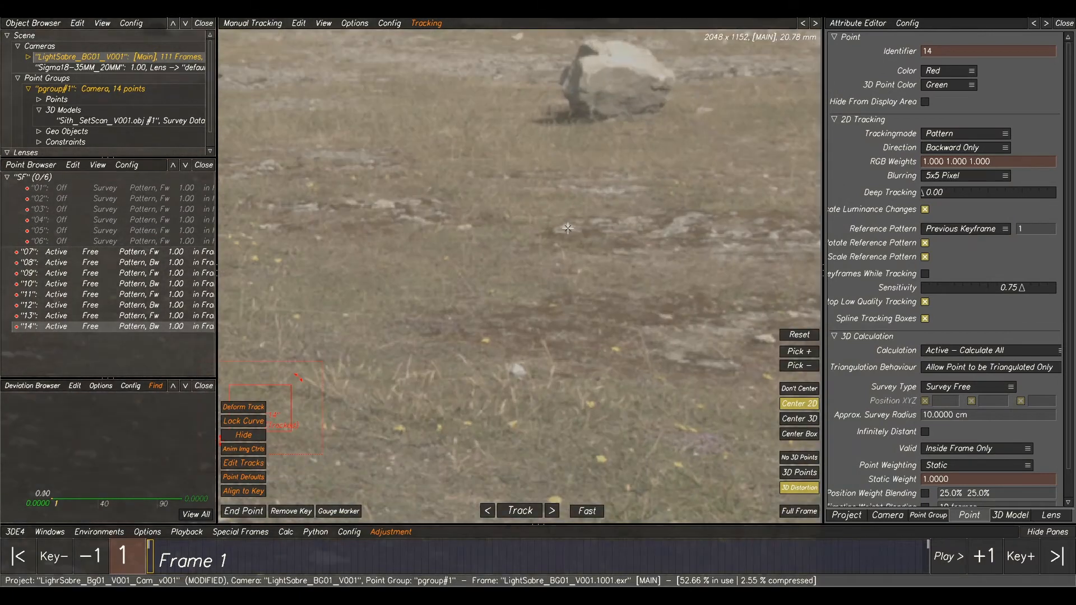
left_click(568, 228, "ctrl")
left_click(512, 514)
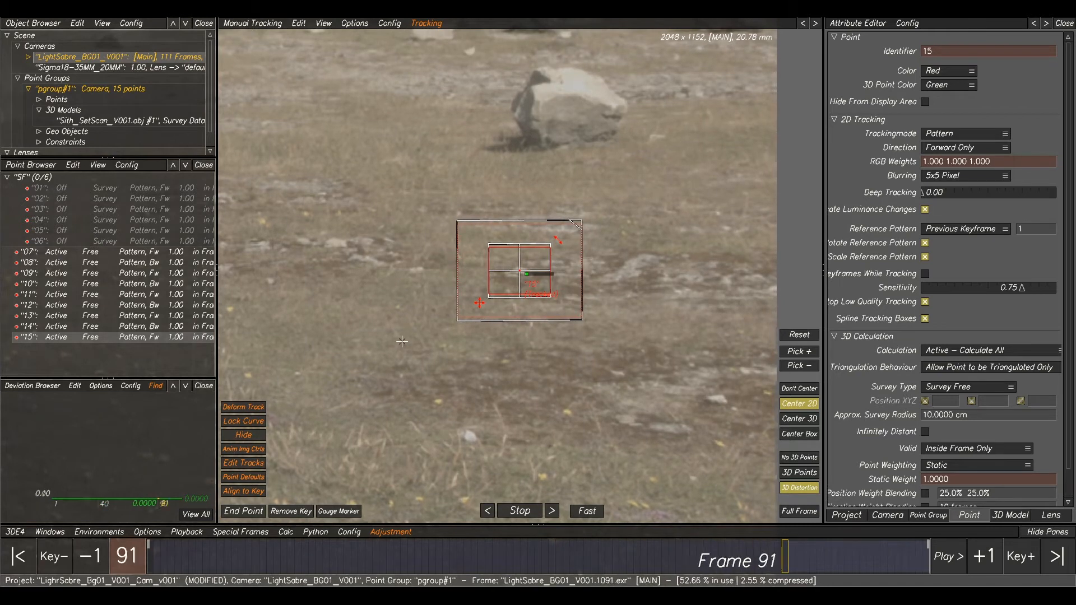
scroll(350, 325, "down", 6)
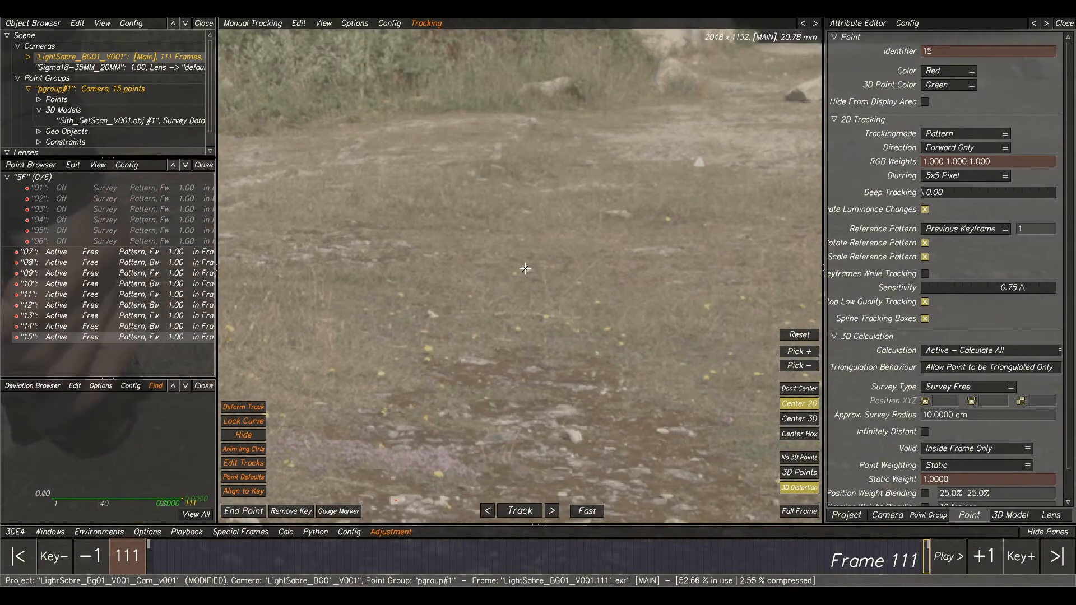
Add a point on the small light speck in the grass above the yellow flowers at frame 111 and track it backward.
left_click(525, 269, "ctrl")
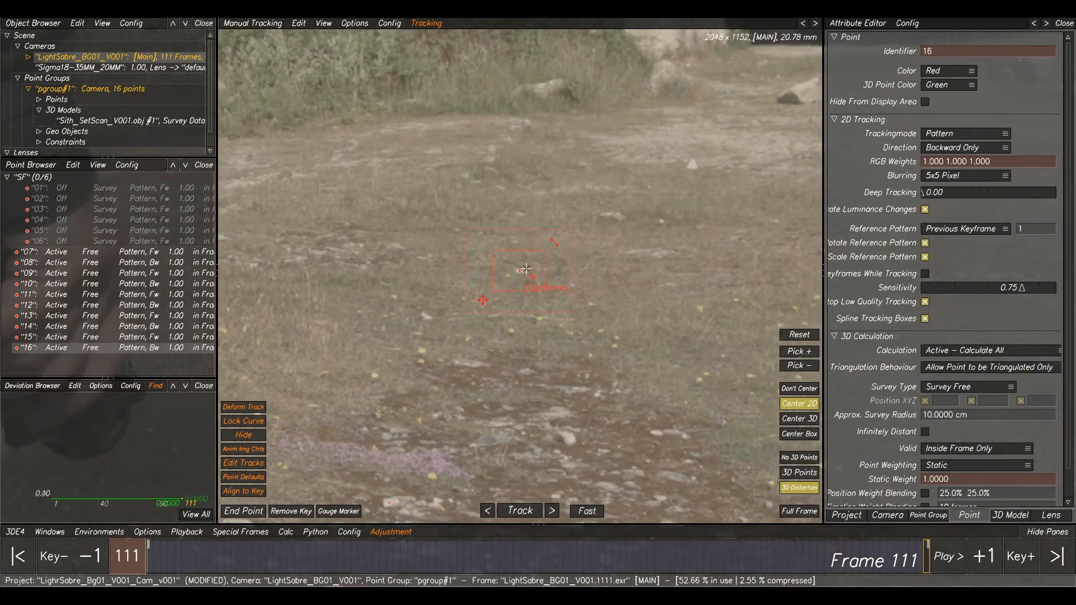
left_click(520, 510)
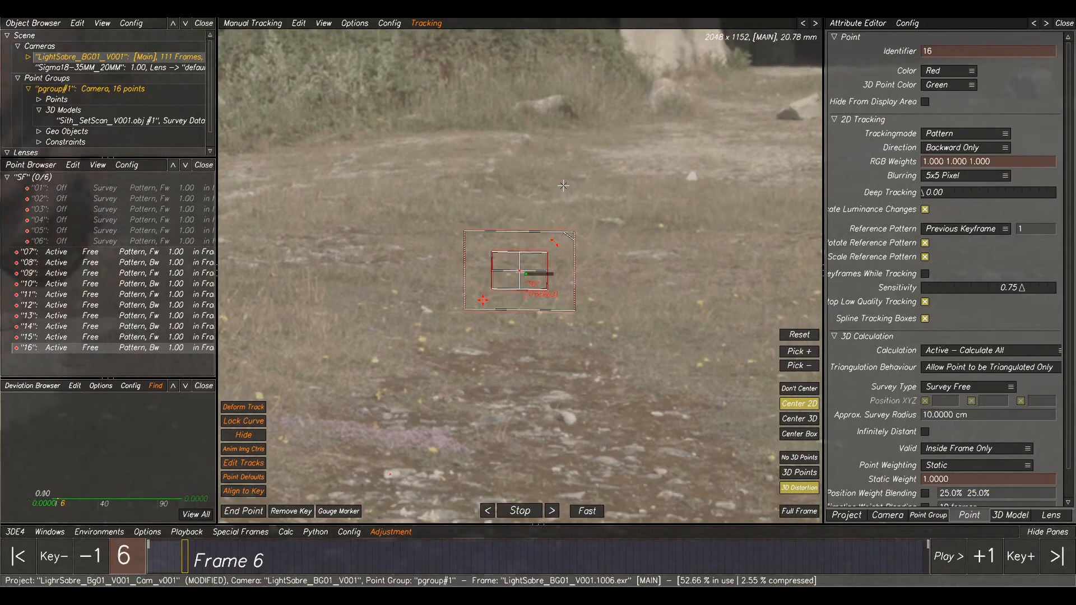
Add a point on the small white triangular stone in the middle ground at frame 1, shrink its pattern box and track it forward.
left_click(579, 239, "ctrl")
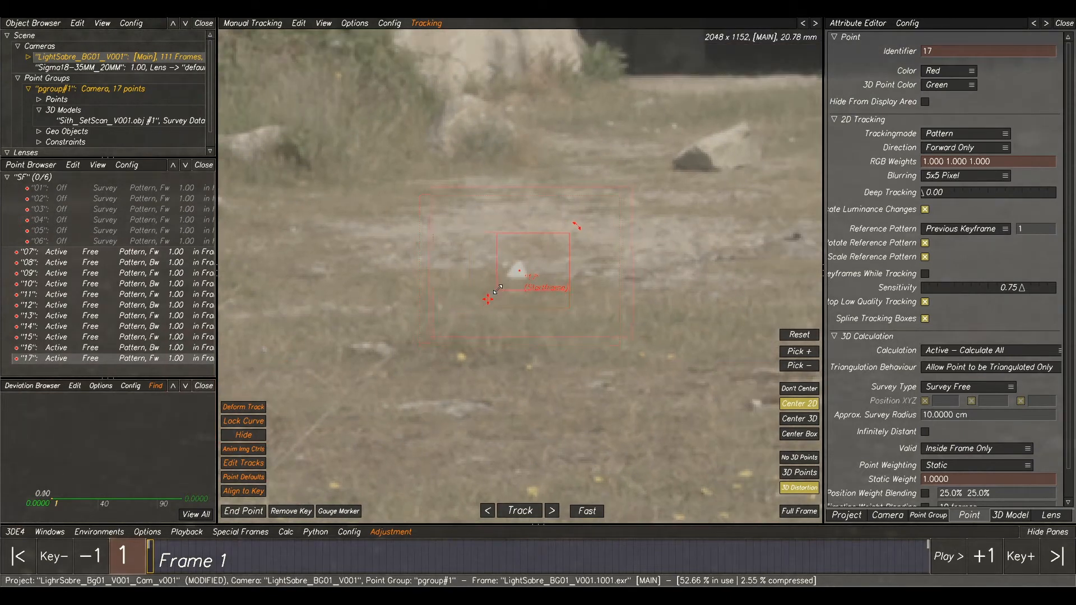
left_click_drag(570, 233, 551, 244)
left_click(520, 510)
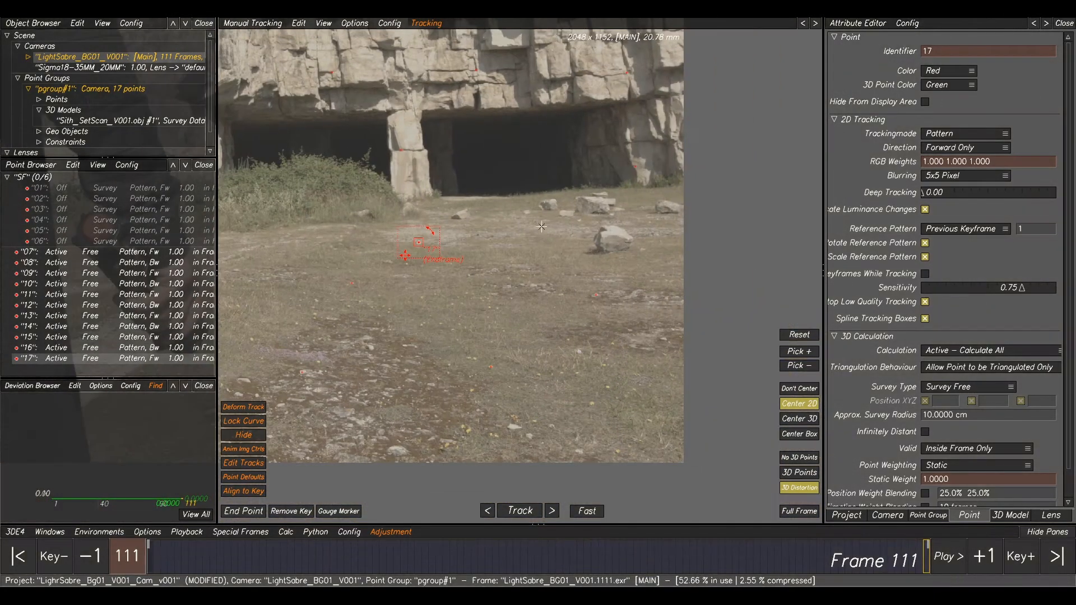
Add a point on the edge of the small flat stone between the distant boulders at frame 111 and track it backward.
left_click(601, 219)
scroll(580, 217, "up", 5)
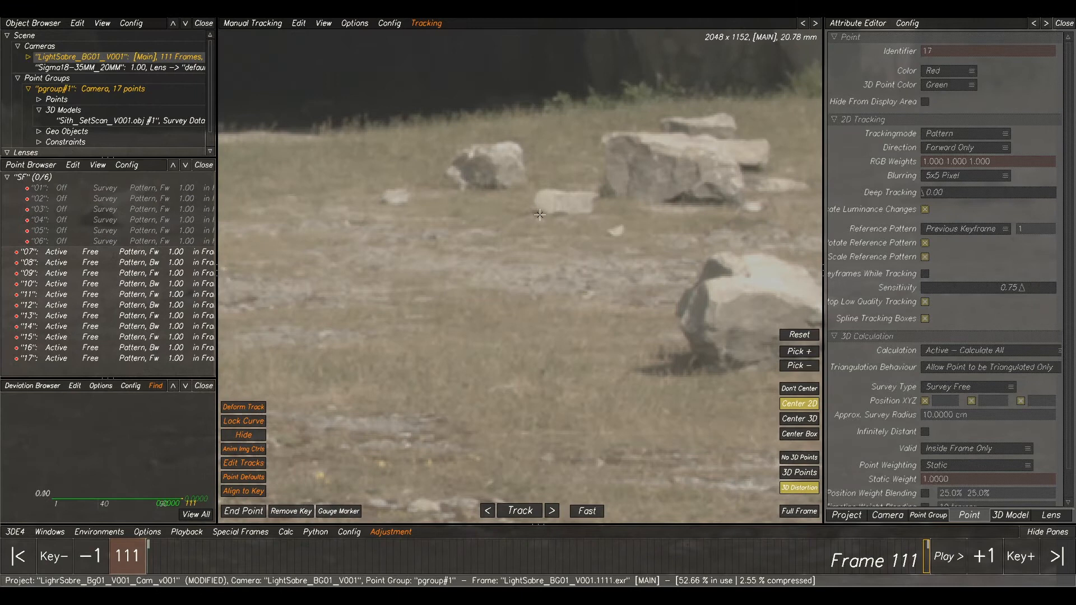
left_click(538, 210, "ctrl")
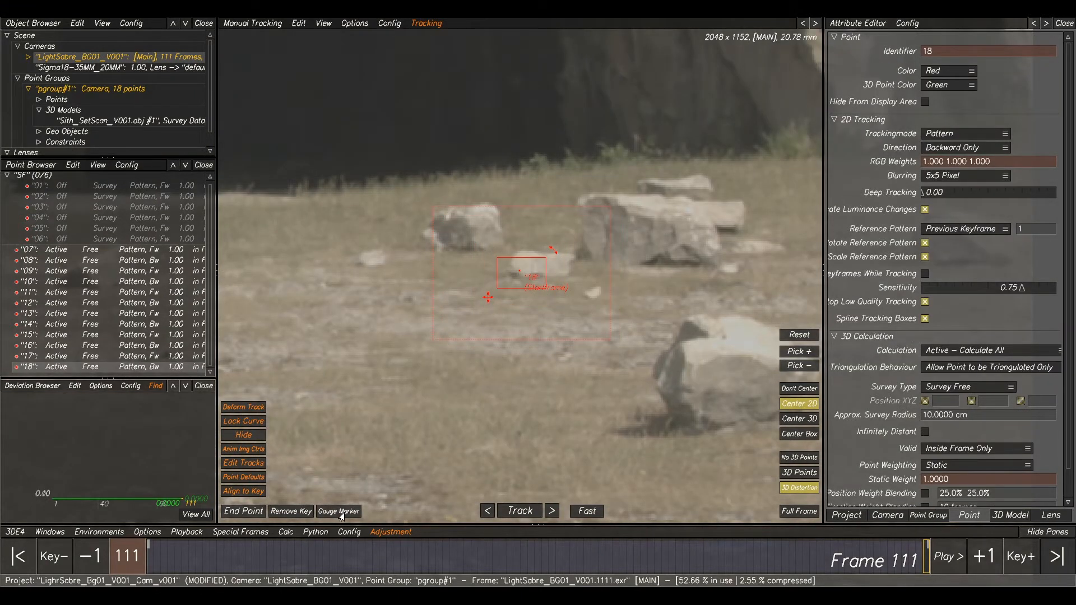
left_click(536, 512)
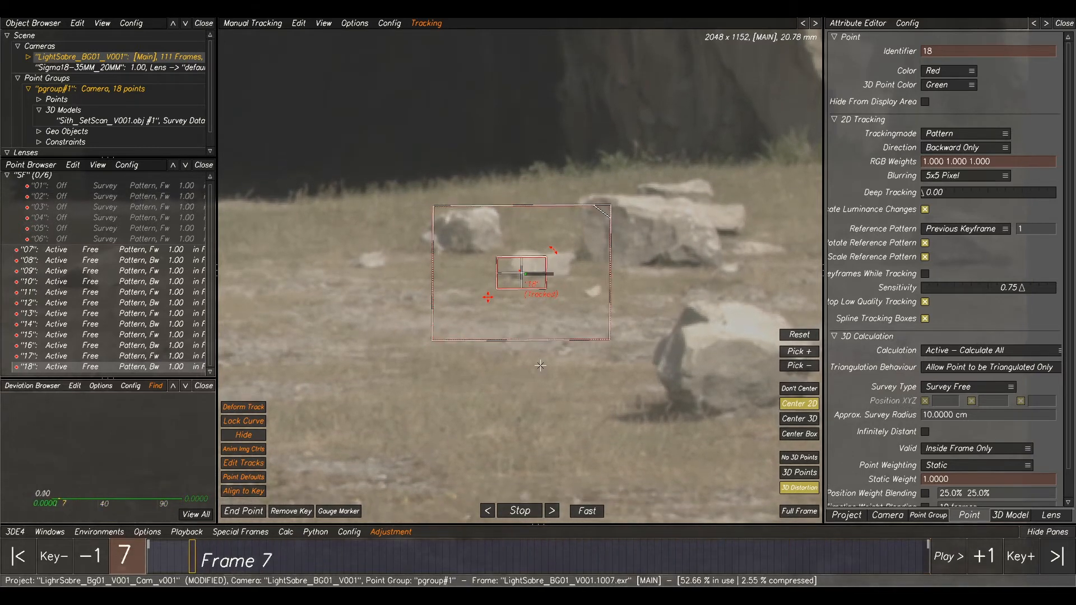
Select points 07 to 18 and scrub through the shot to check how they are distributed across the image.
scroll(553, 407, "down", 7)
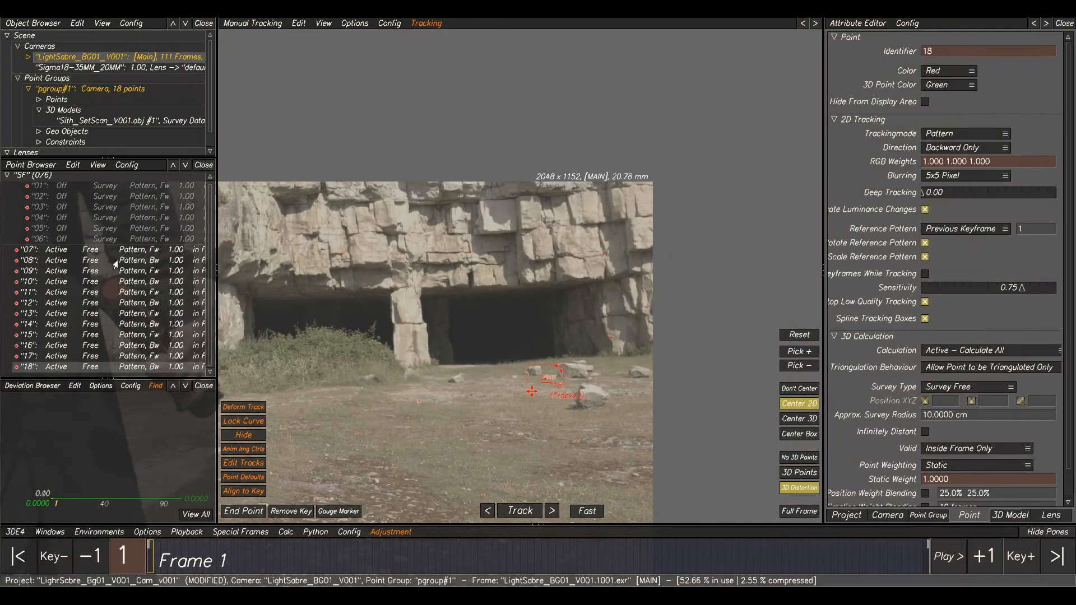
left_click(116, 251)
left_click(114, 366, "shift")
scroll(462, 476, "down", 3)
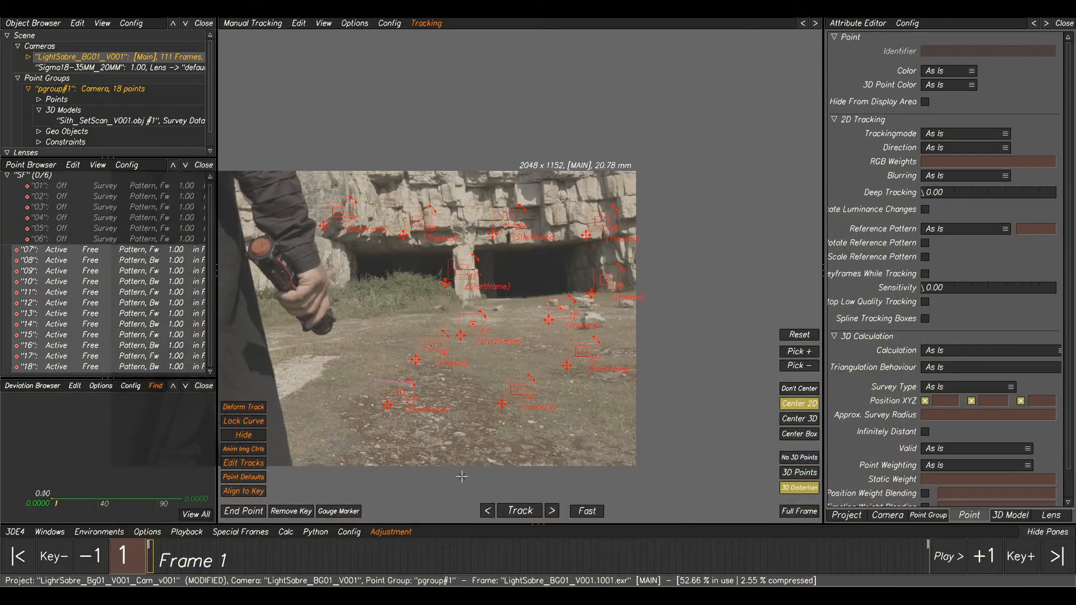
left_click_drag(380, 564, 148, 566)
Add a point on the pale ground patch in front of the bushes at frame 1, shrink its pattern box and track it forward.
scroll(352, 251, "up", 4)
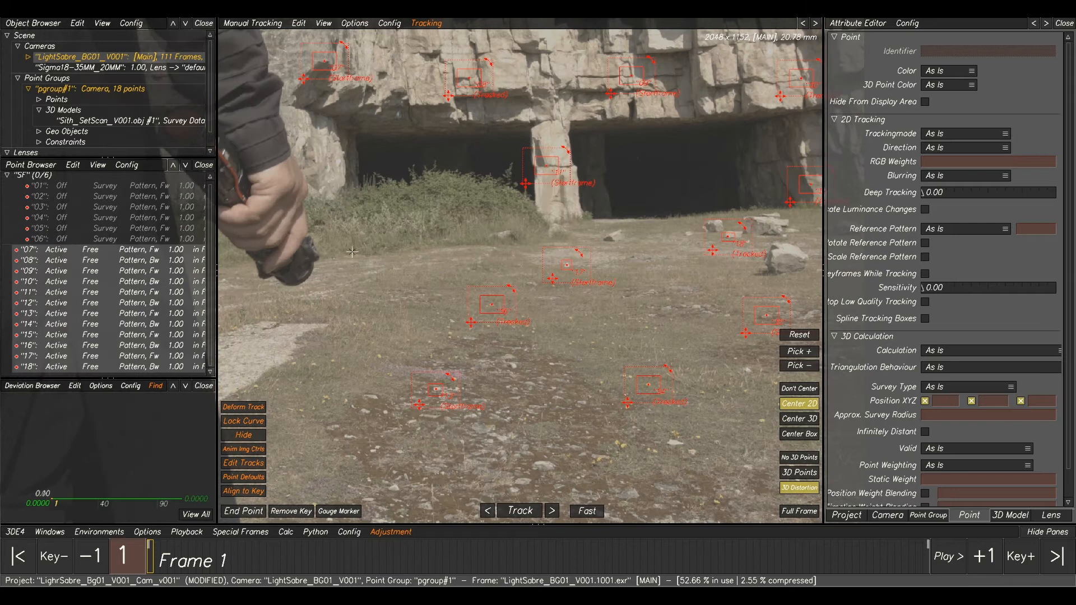
scroll(359, 258, "up", 6)
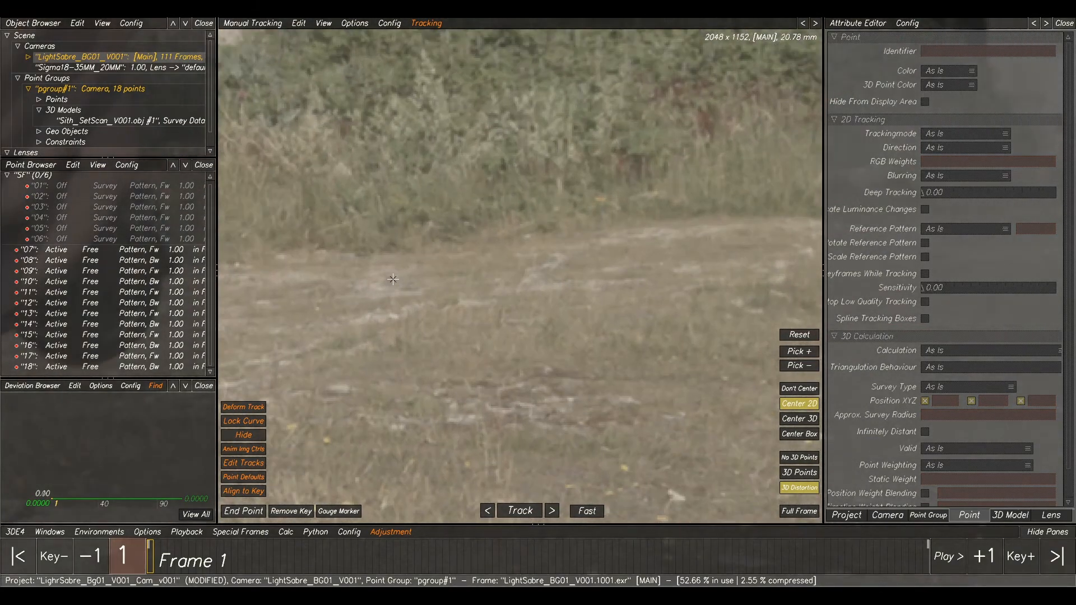
left_click(393, 279, "ctrl")
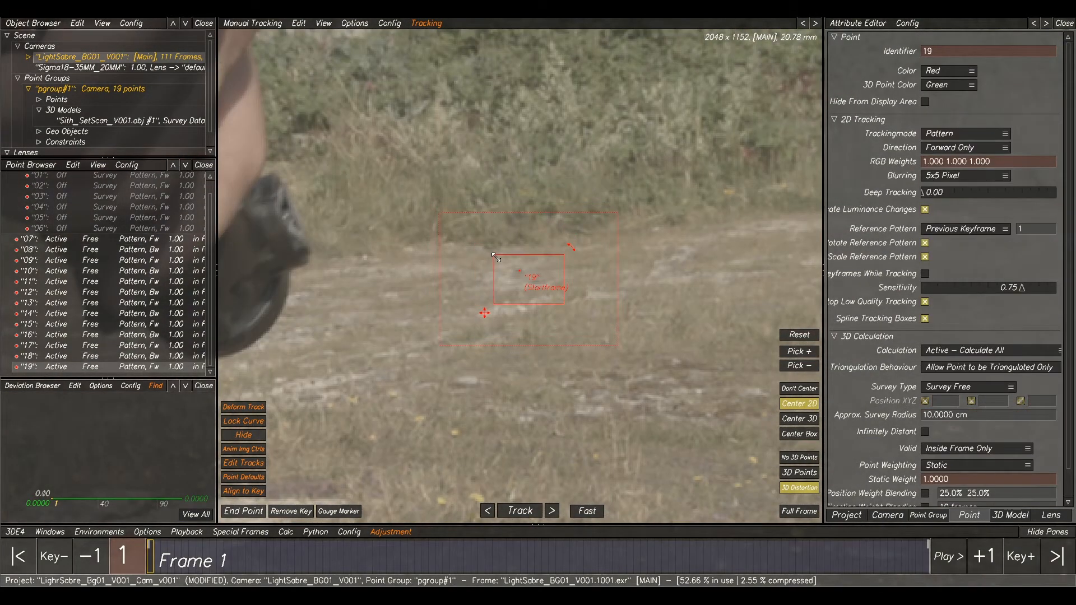
left_click_drag(564, 304, 544, 292)
left_click(516, 511)
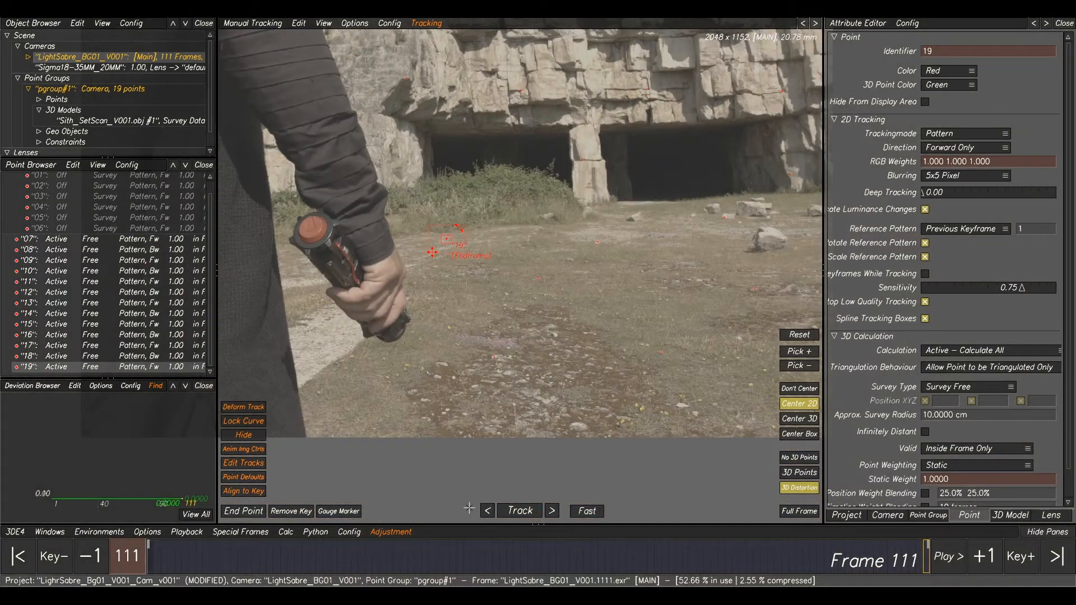
Return to frame 1, switch to the Lineup view and select points 07 to 19.
left_click_drag(455, 554, 74, 528)
scroll(667, 203, "down", 5)
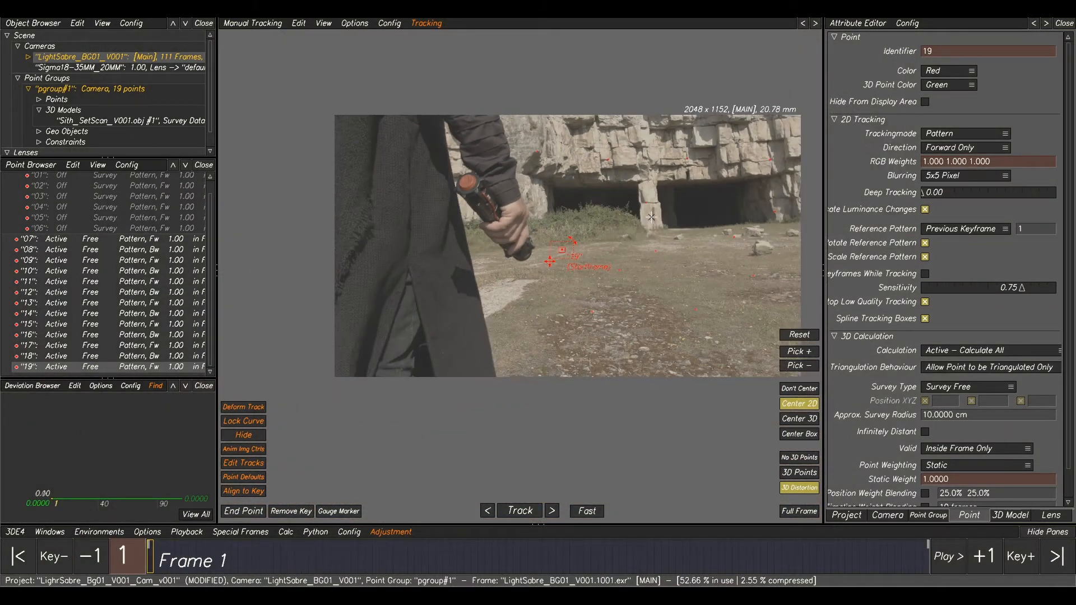
middle_click_drag(667, 204, 562, 216)
key("F2")
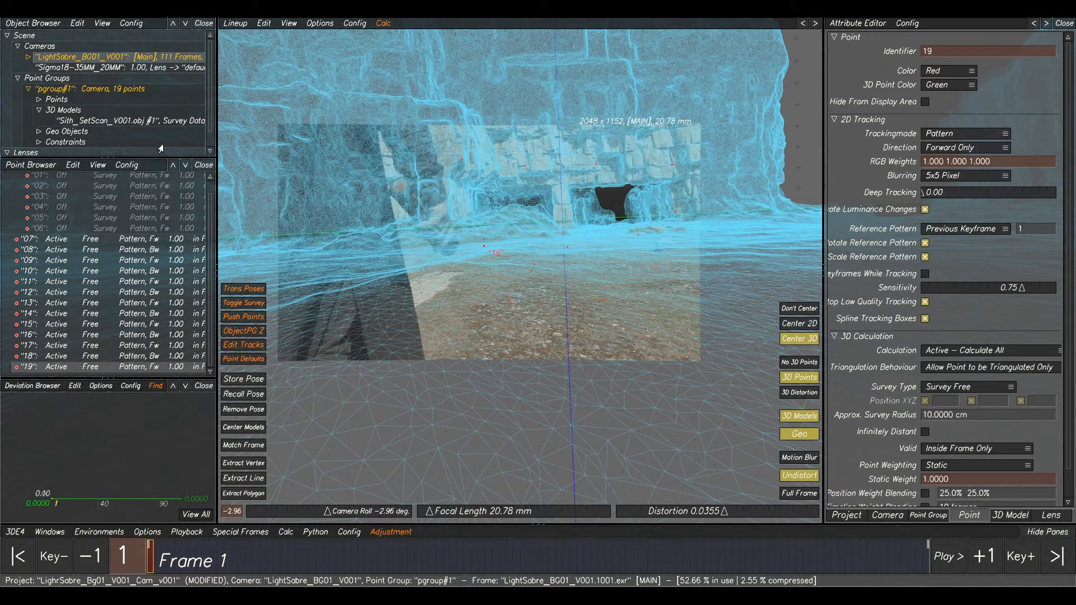
left_click(126, 242)
left_click(131, 367, "shift")
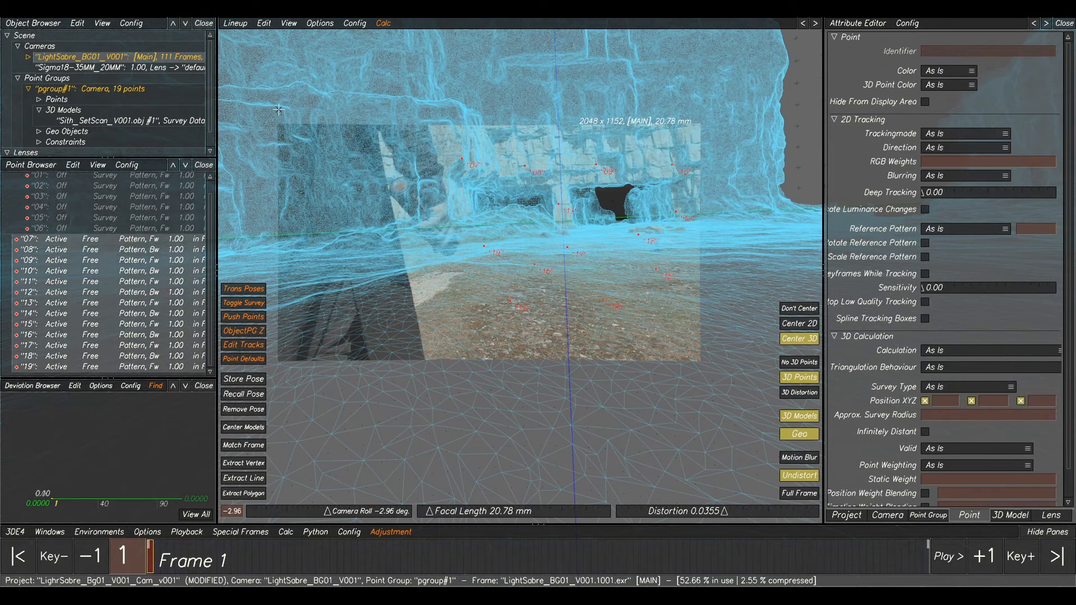
left_click(263, 24)
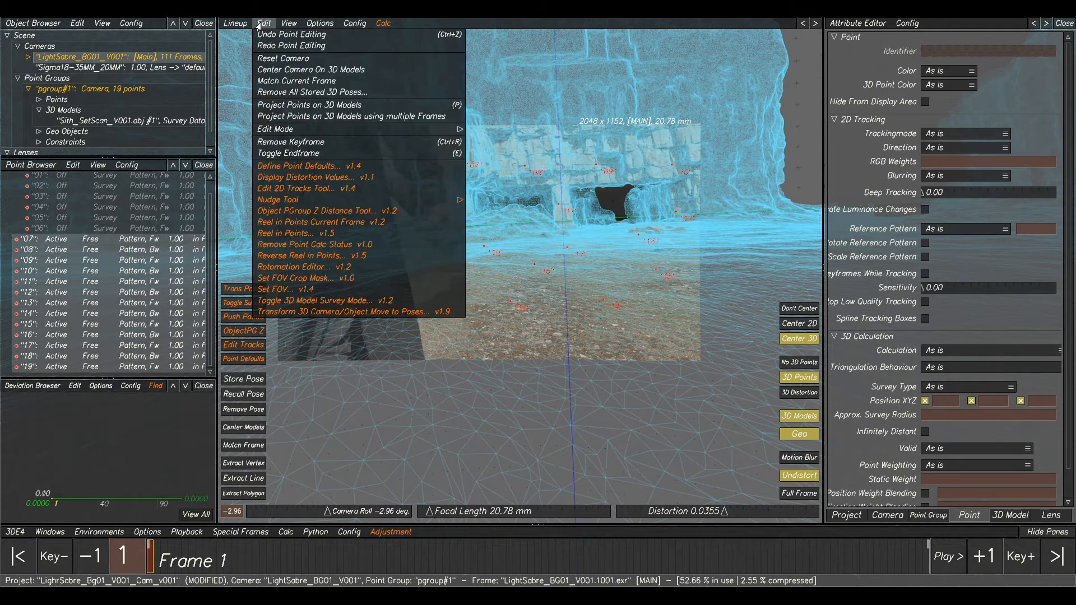
left_click(297, 92)
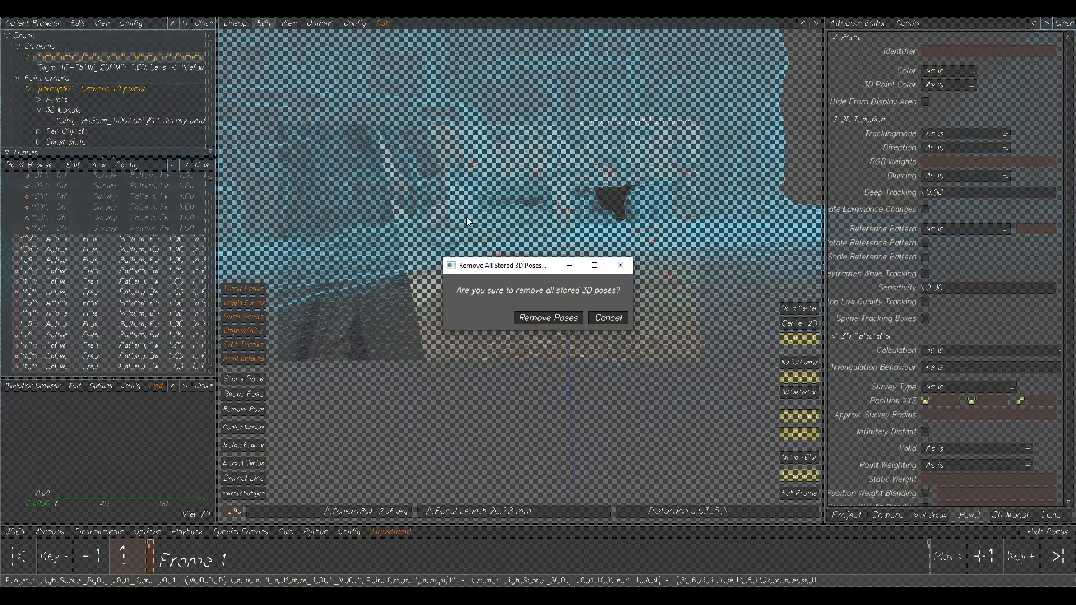
left_click(602, 318)
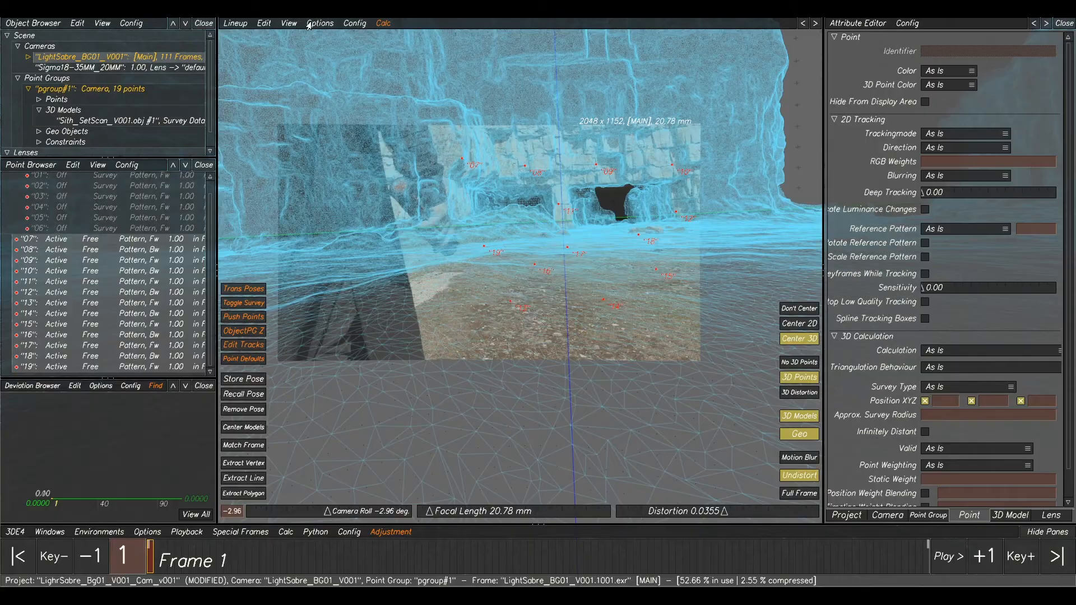
Project the selected points onto the set scan model at frame 1 and repeat the projection from a closer view.
left_click(262, 23)
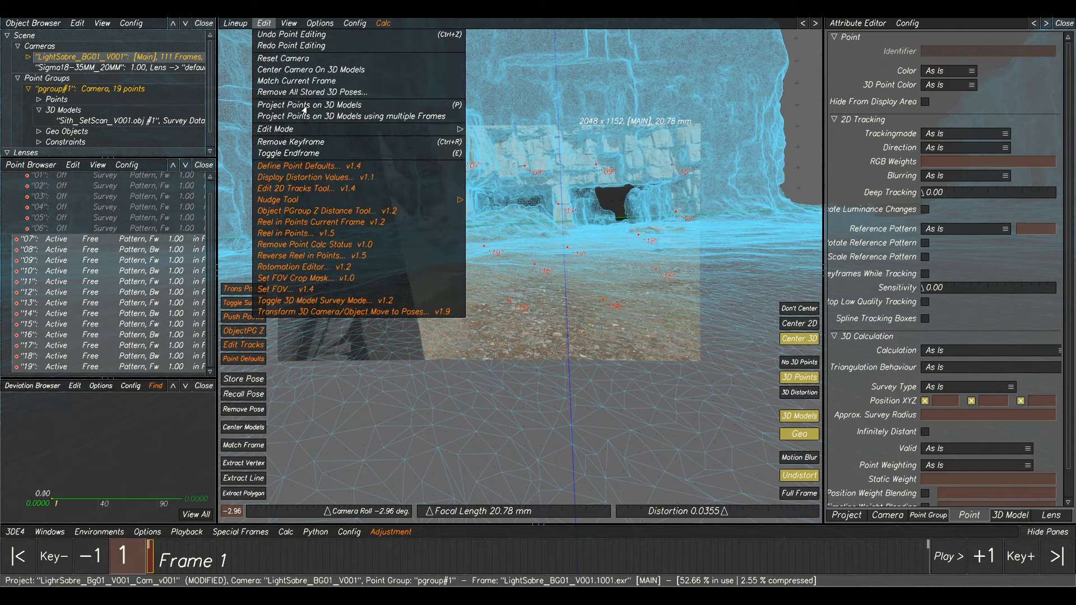
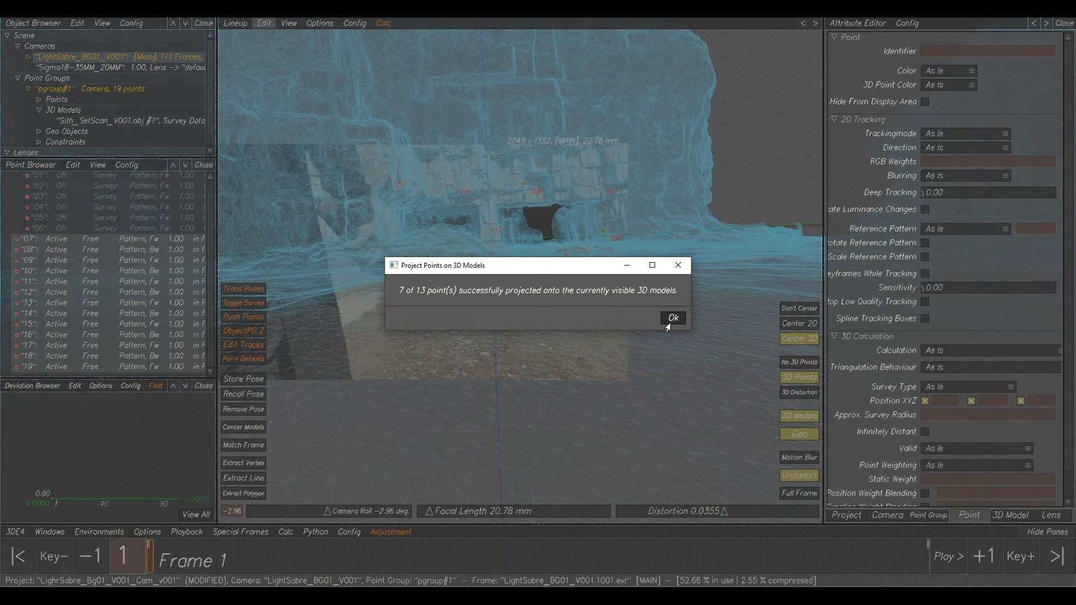
left_click(667, 323)
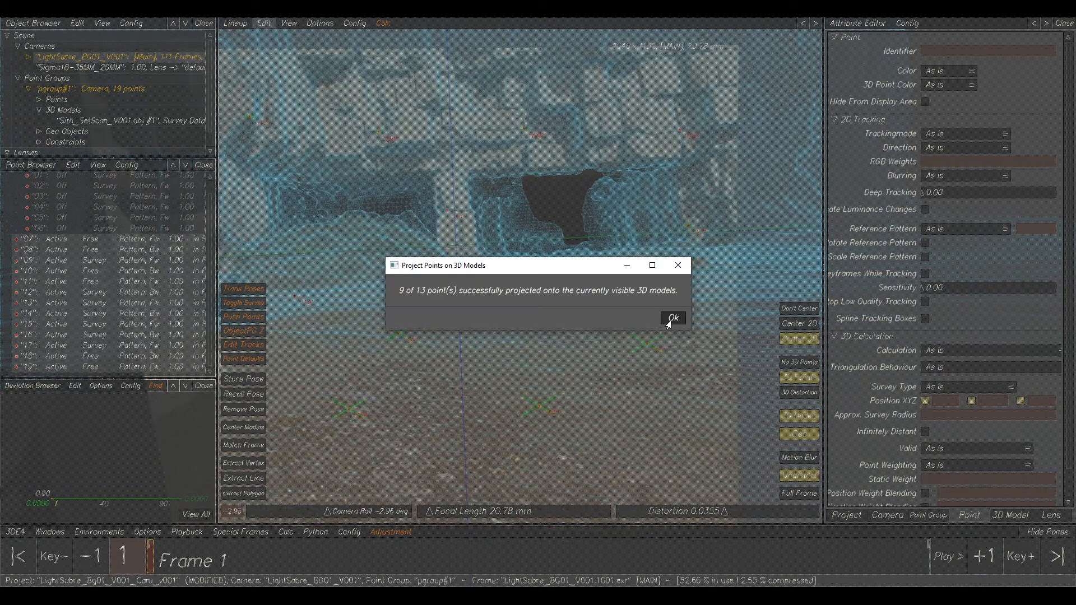
left_click(673, 318)
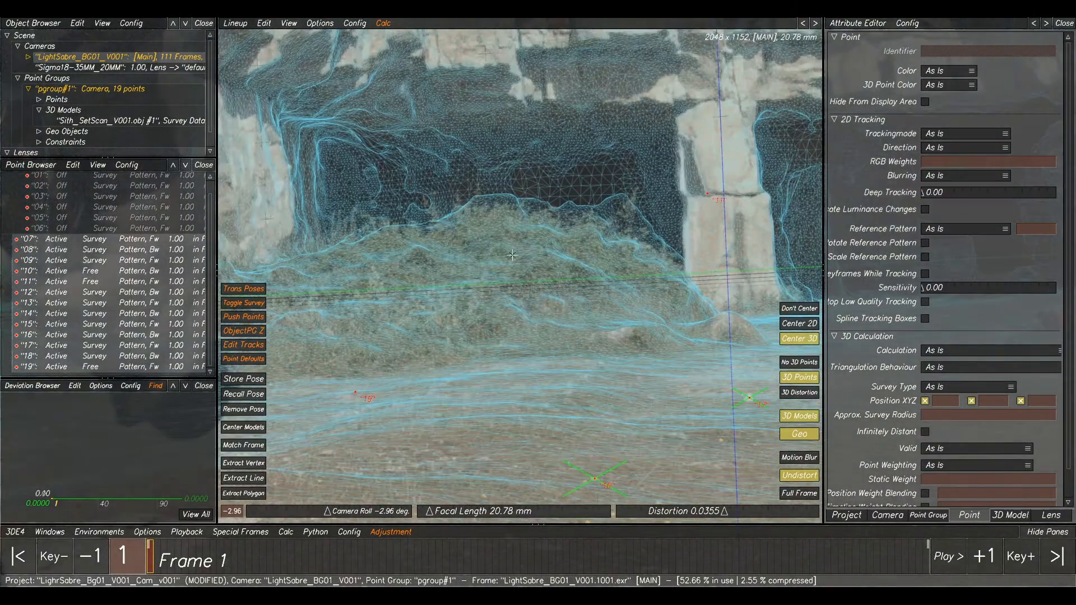
Project the selected points onto the set scan model again, zoomed in on the bushes and ground beside the central pillar.
left_click(264, 22)
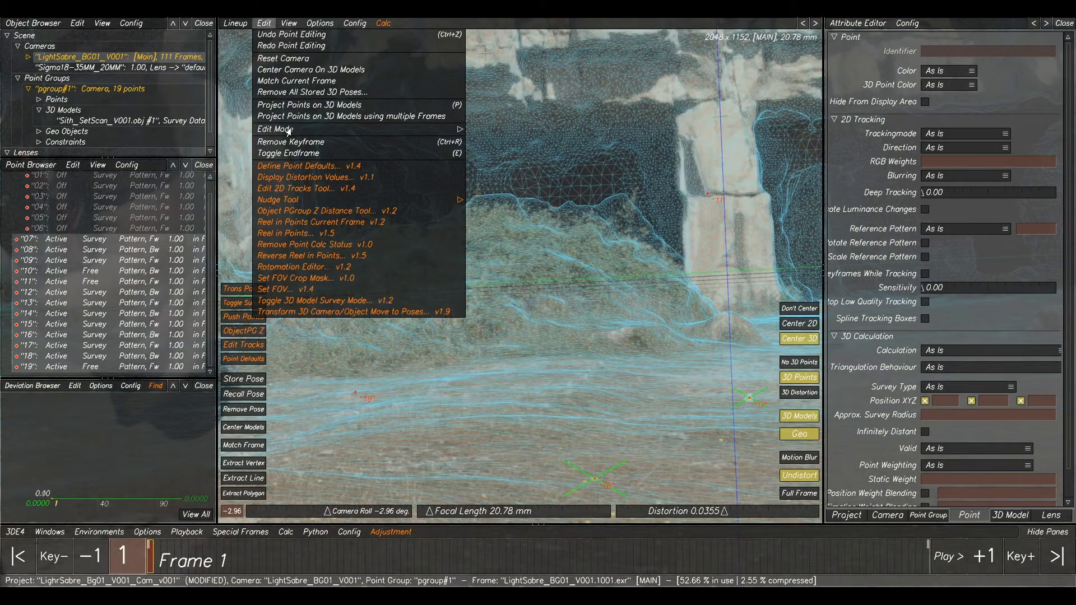
left_click(307, 107)
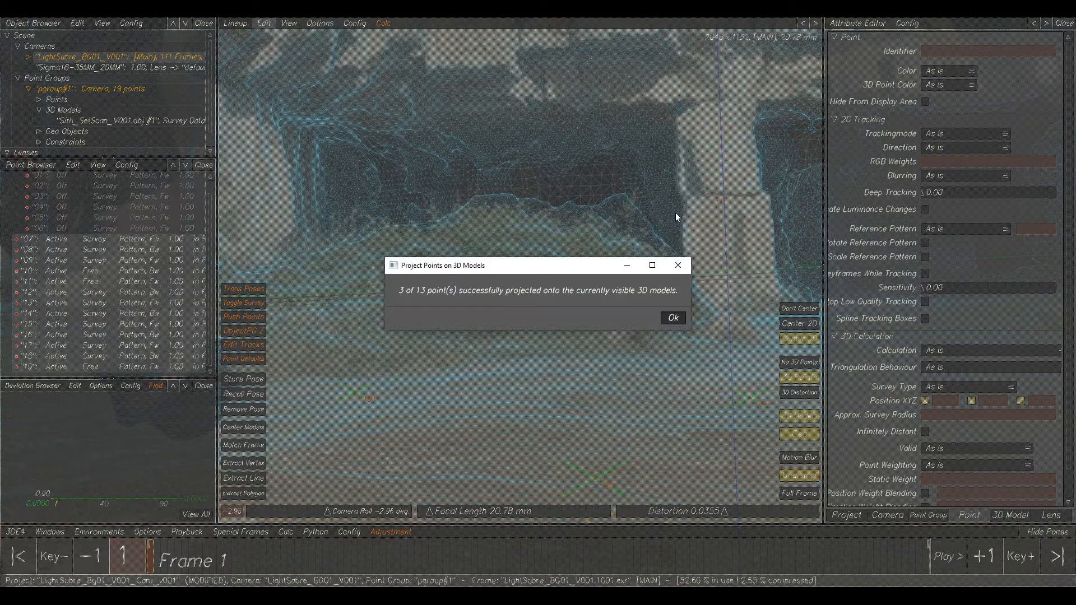
left_click(673, 317)
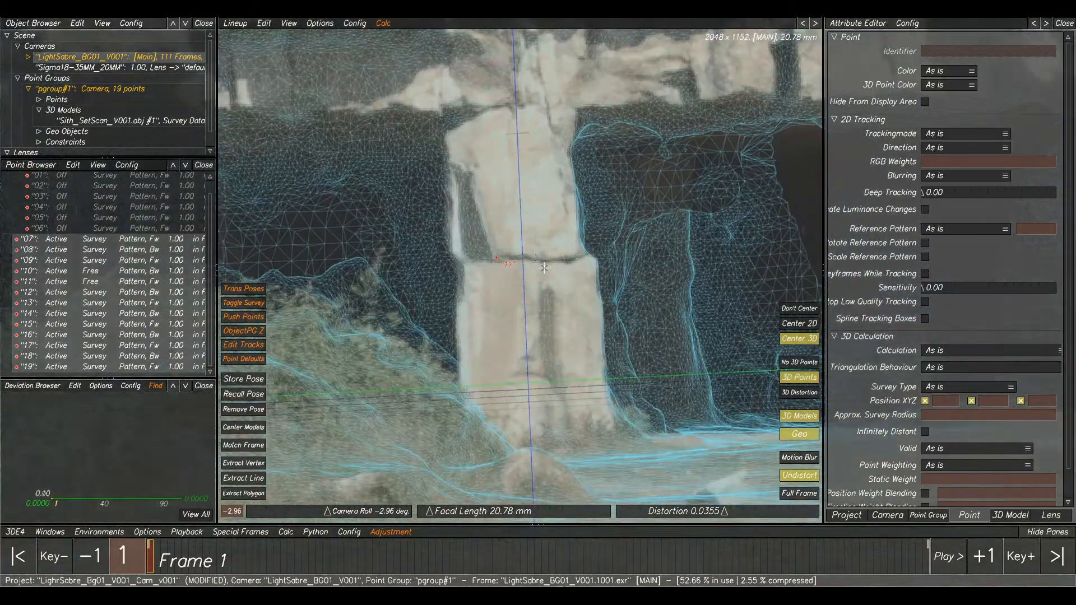
Try to project point 11 on the central pillar's crack onto the set scan model, with all points selected and on its own.
left_click(263, 25)
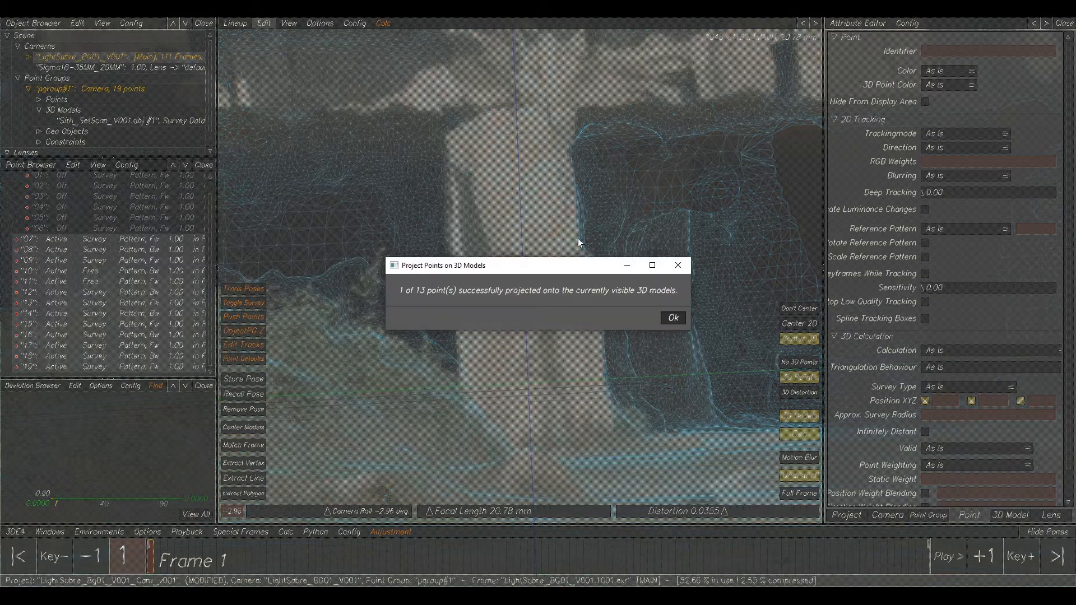
left_click(668, 324)
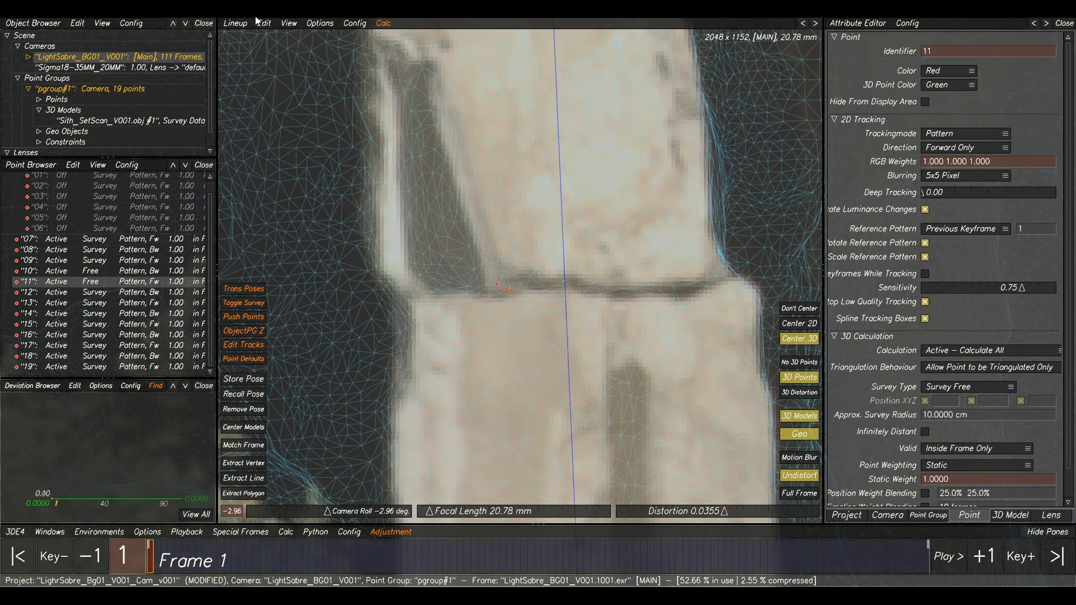
left_click(261, 23)
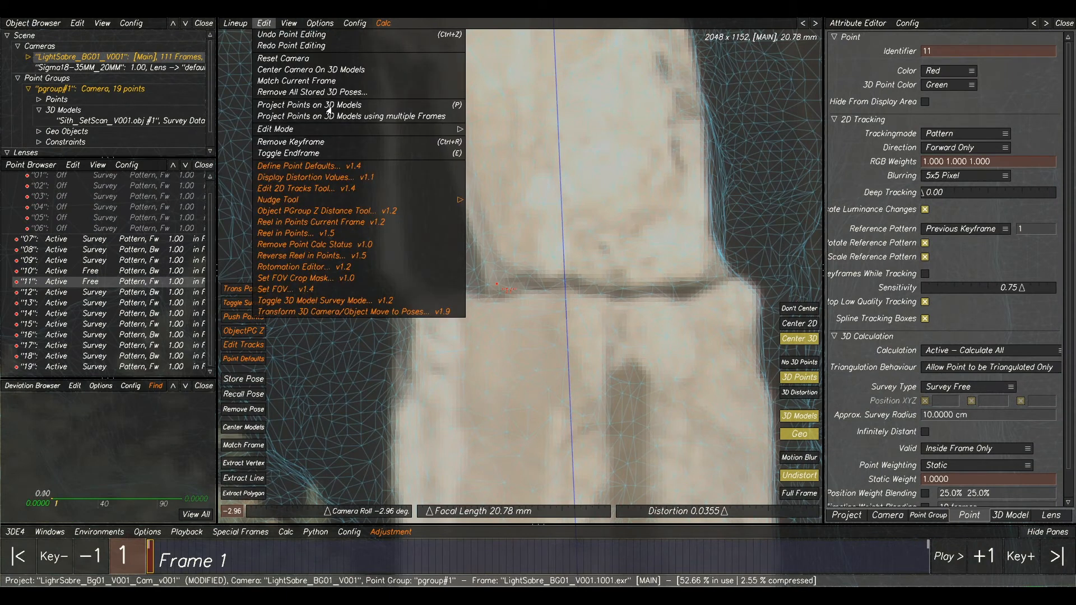
left_click(329, 106)
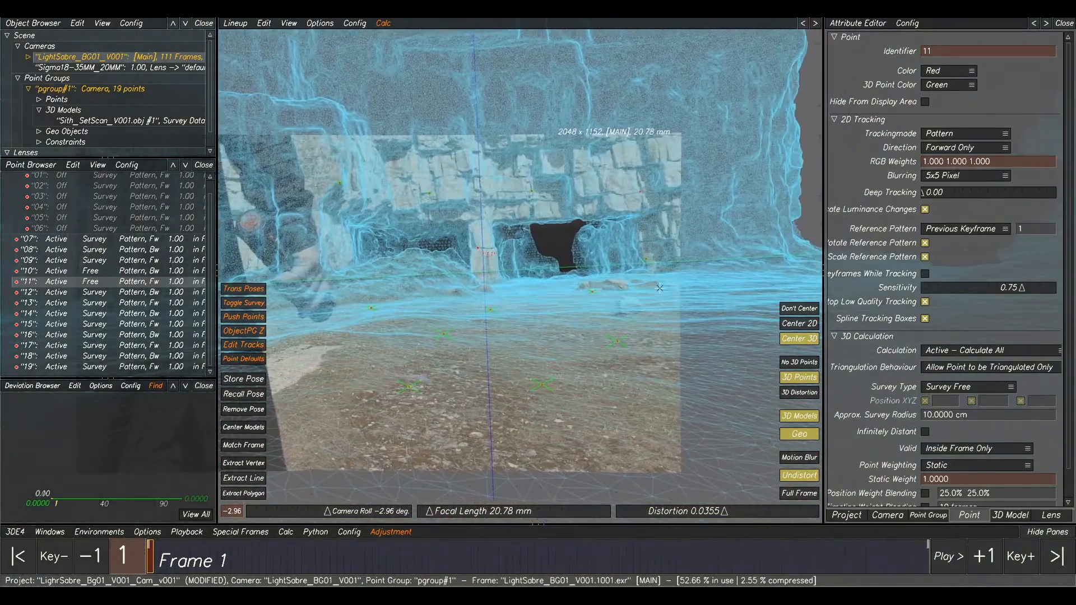
Calculate the camera with Calc All and use the result.
key("alt+c")
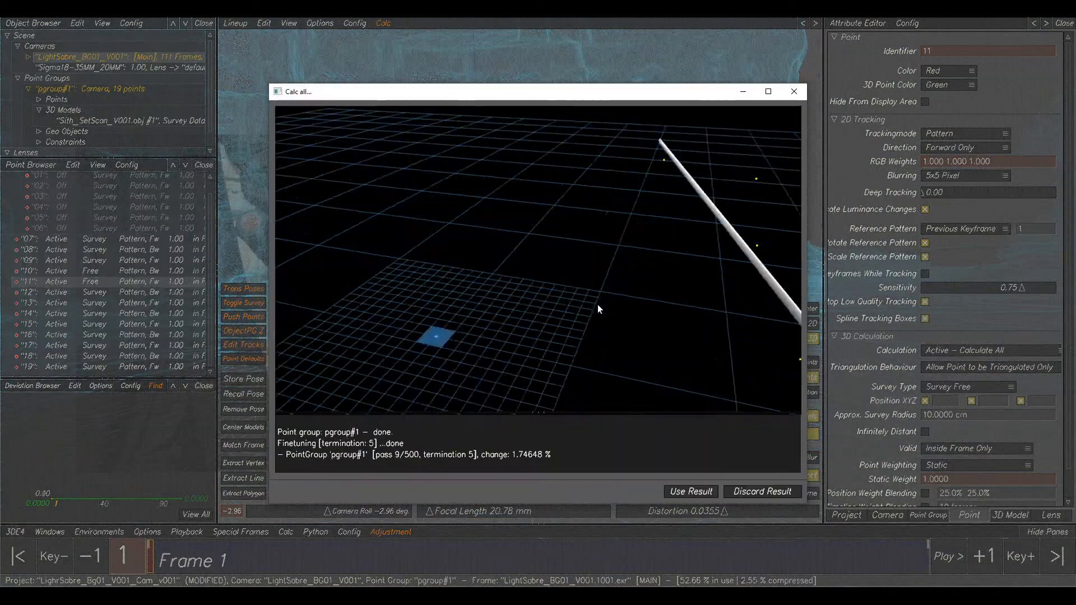
left_click(692, 492)
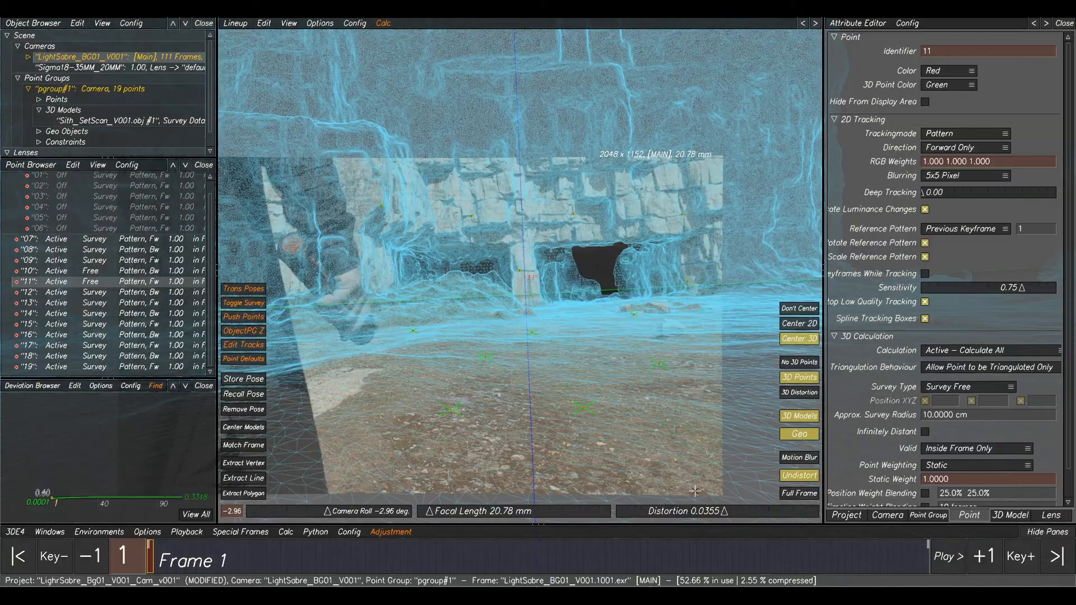
Fit the whole deviation curve in its graph and play back the shot to check the scan's alignment with the footage.
left_click(189, 515)
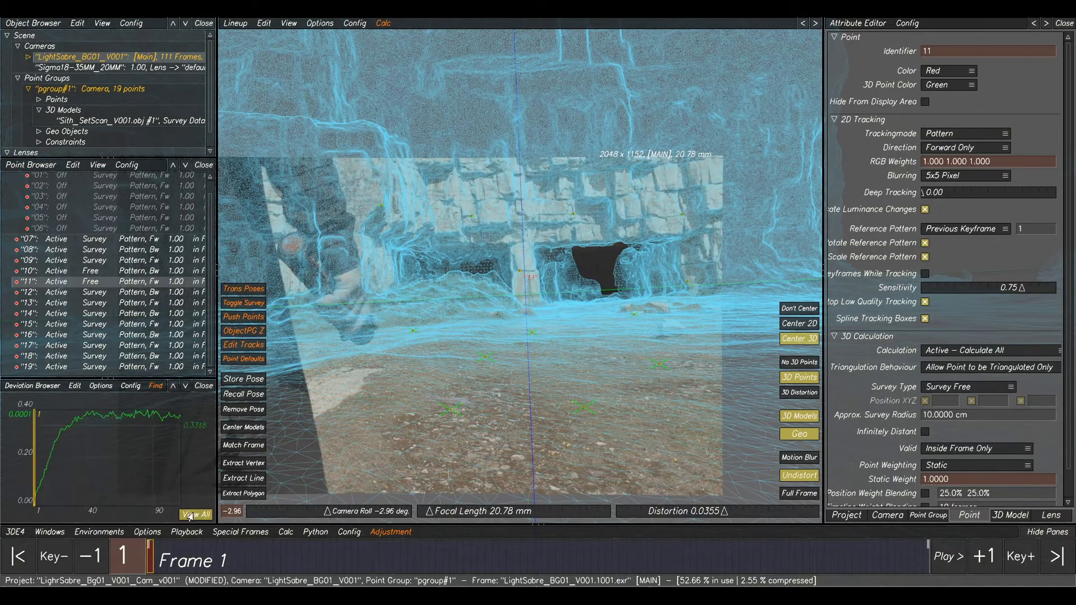
right_click_drag(102, 466, 106, 436)
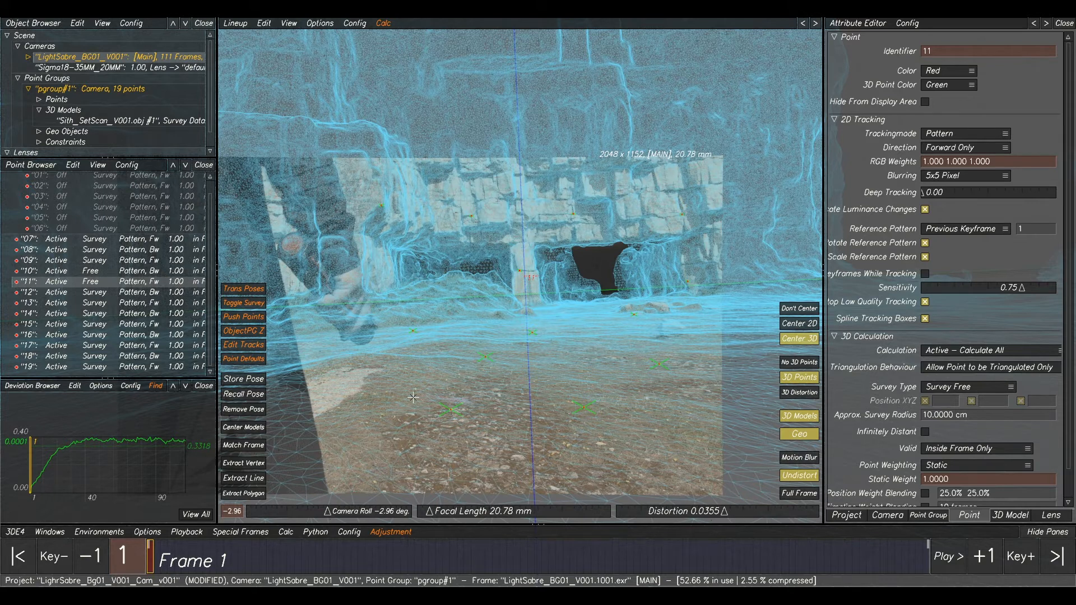
key("space")
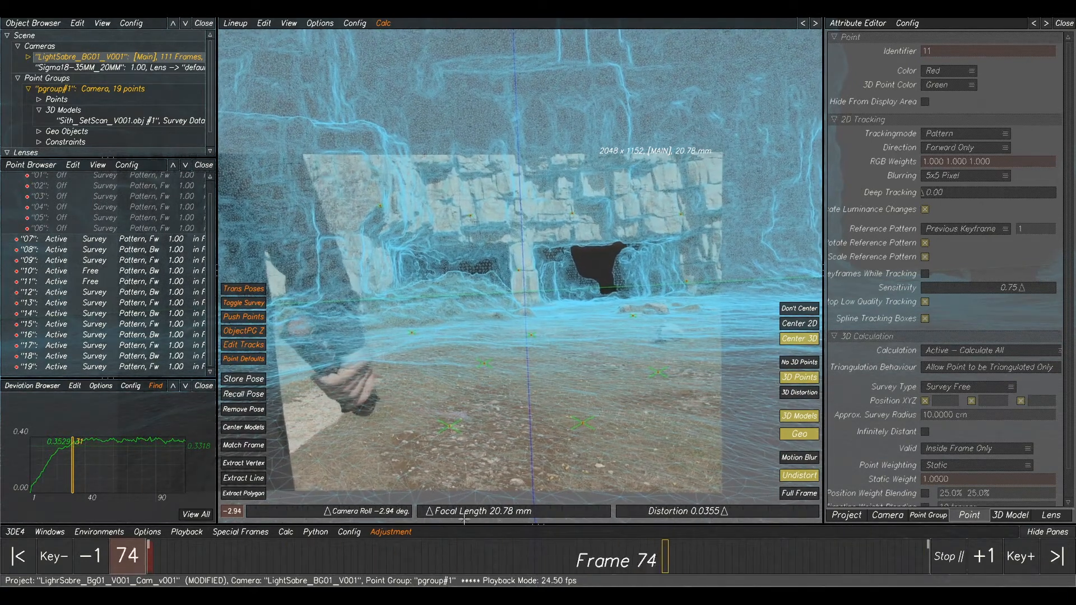
Stop the playback and show the point deviation curves for active points only.
key("space")
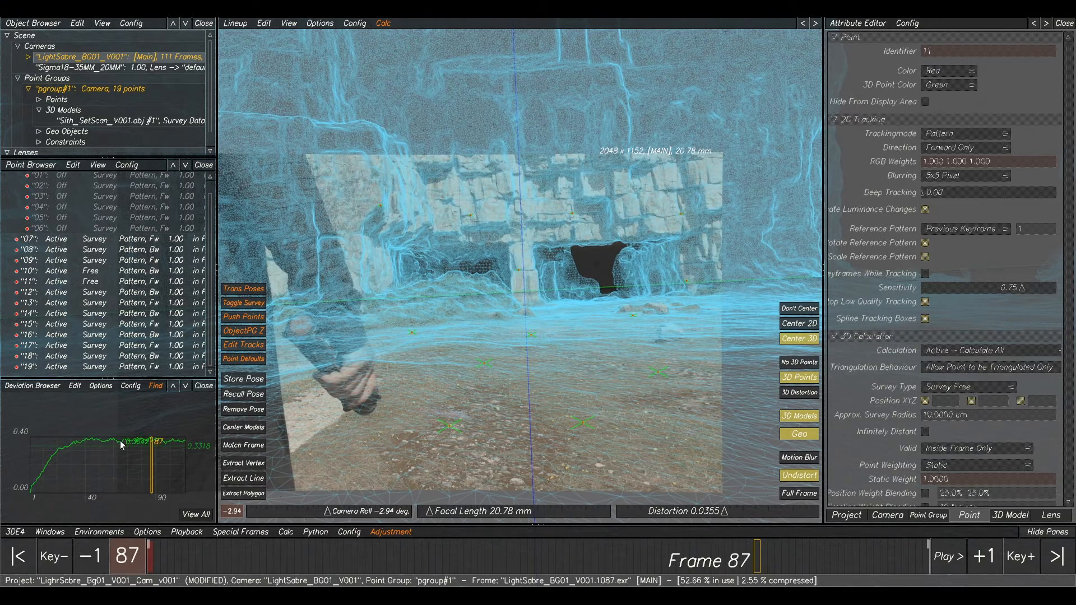
scroll(18, 370, "up", 1)
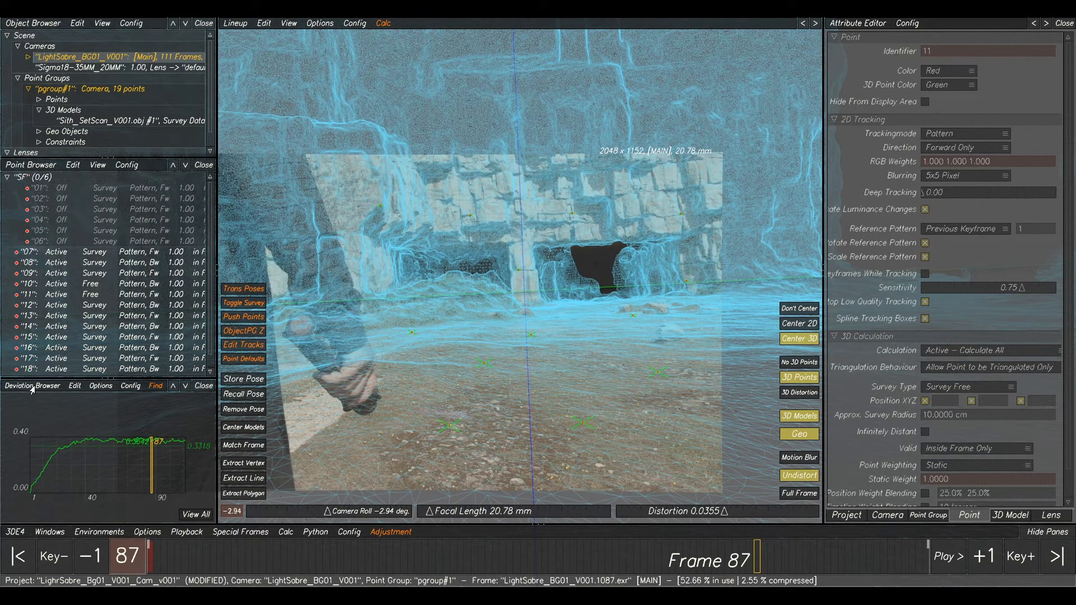
left_click(31, 386)
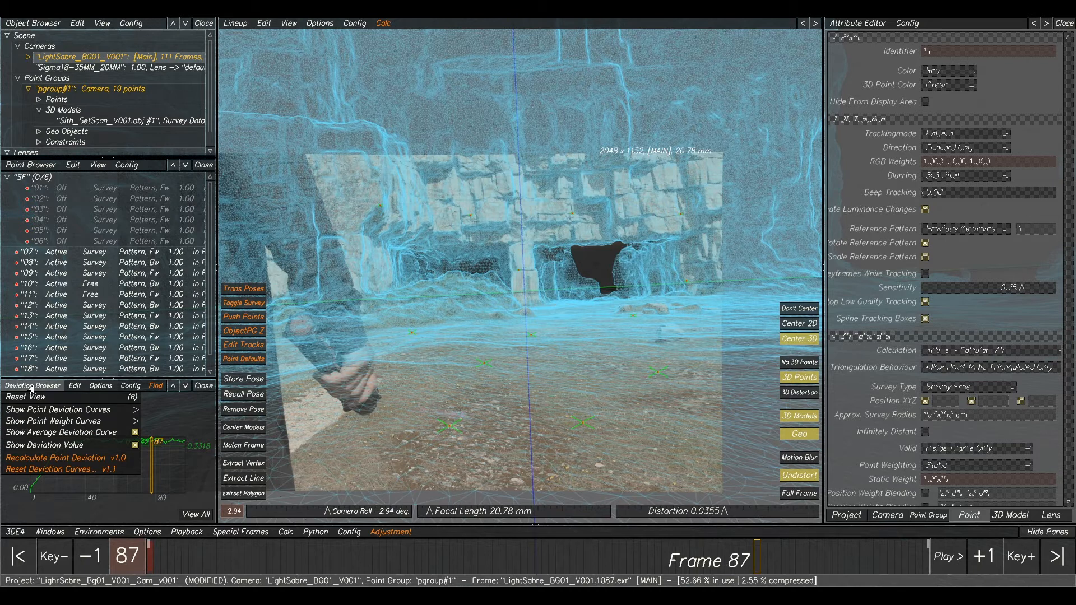
mouse_move(40, 412)
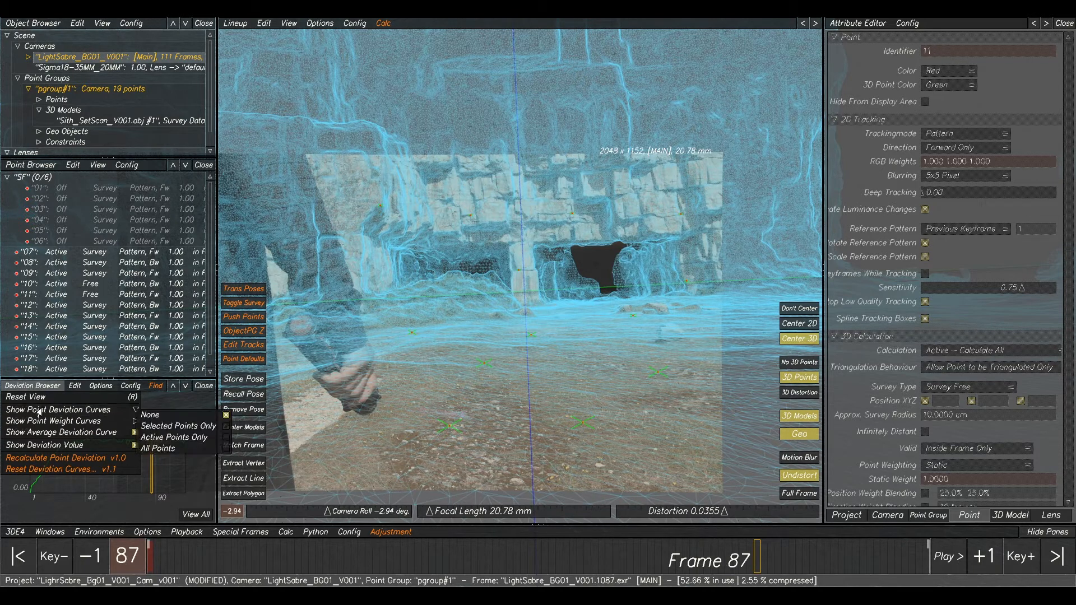
left_click(174, 438)
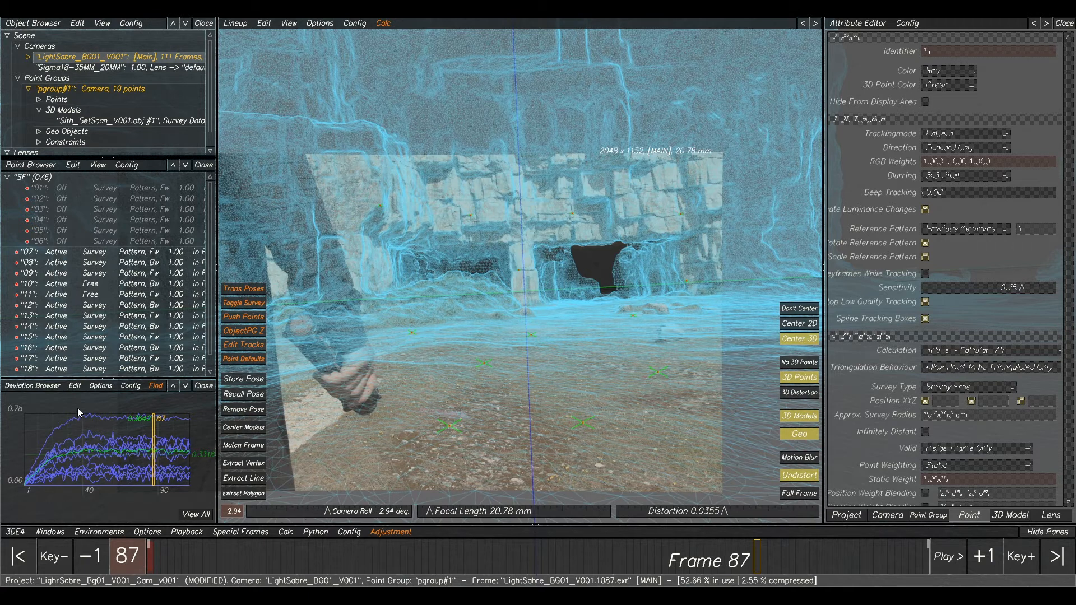
Set point 13, the point with the highest deviation curve, to Approximately Surveyed, recalculate the camera with Calc All and use the result.
left_click(98, 414)
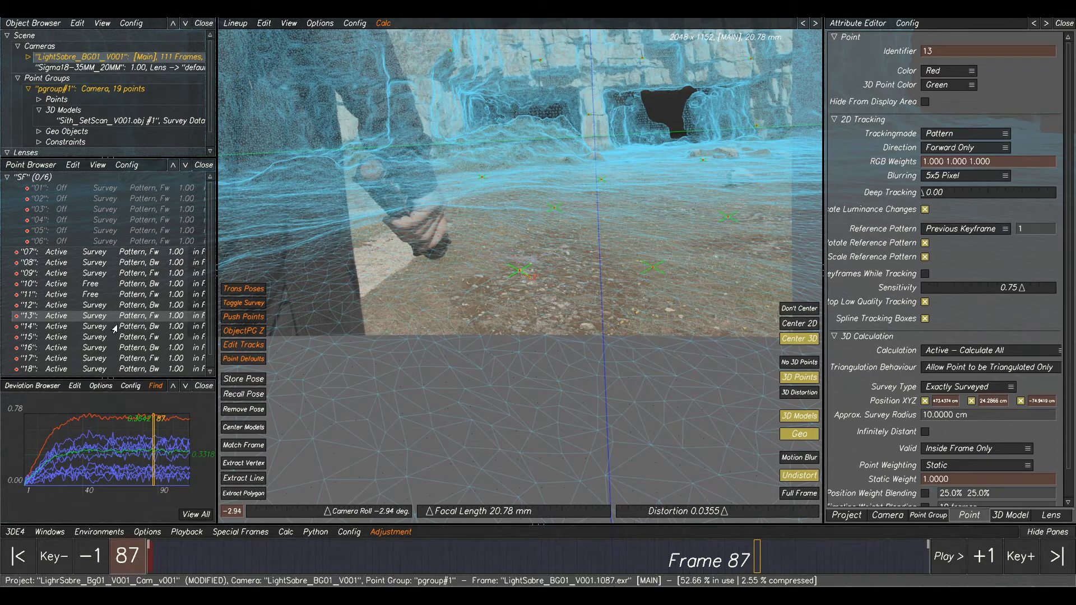
right_click(141, 322)
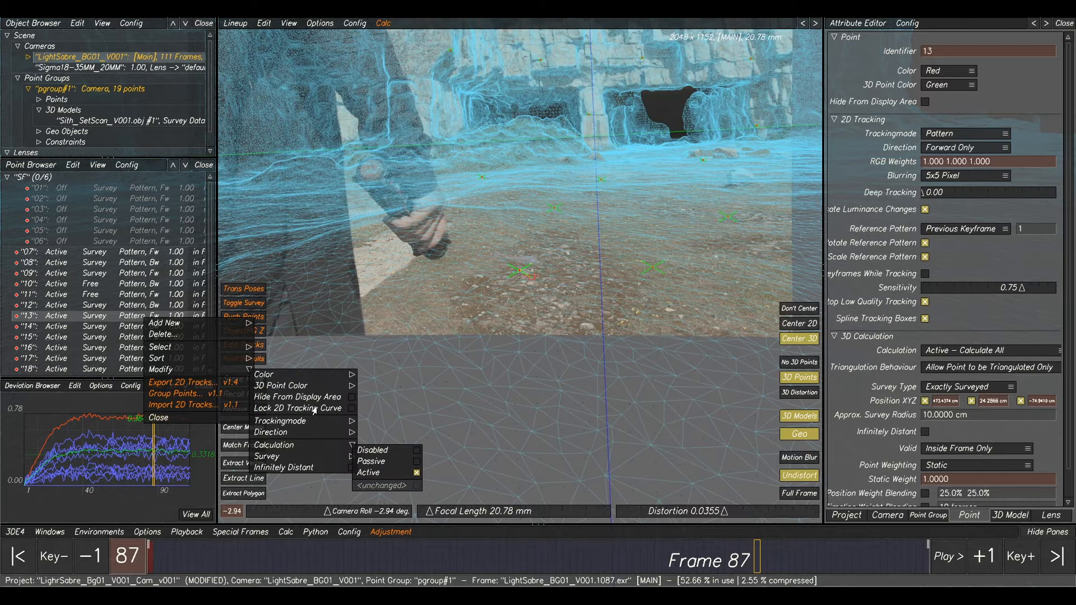
mouse_move(281, 457)
left_click(372, 474)
left_click(594, 293)
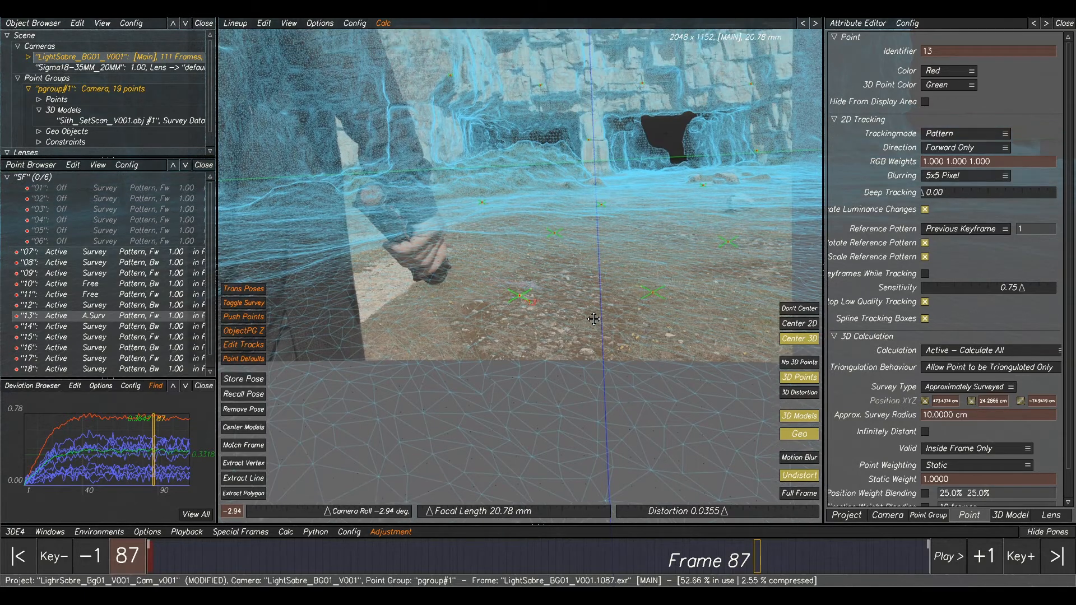
scroll(530, 249, "up", 4)
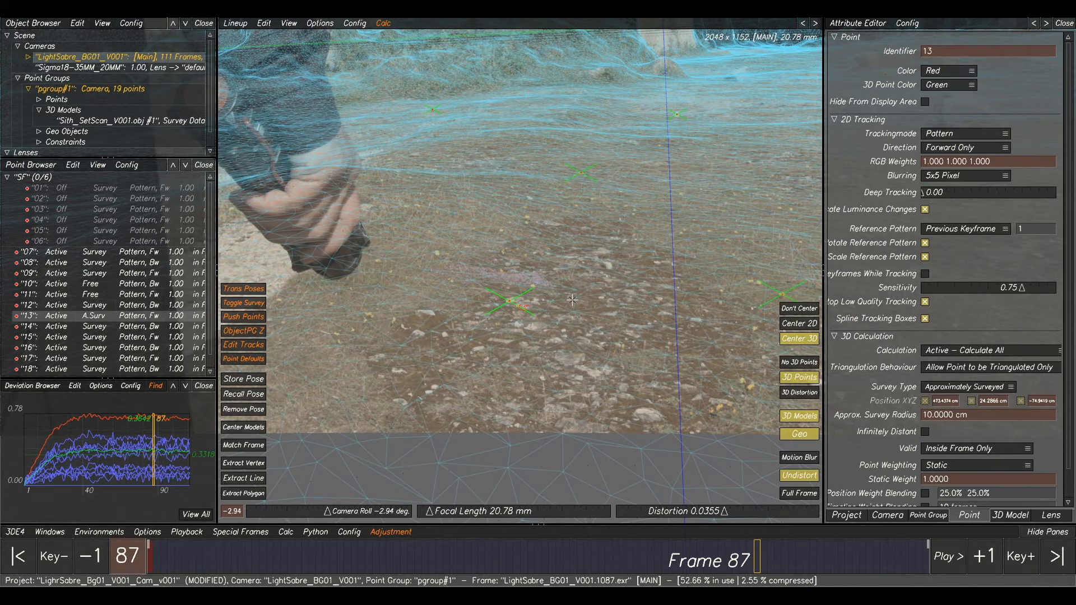
key("alt+c")
left_click(690, 492)
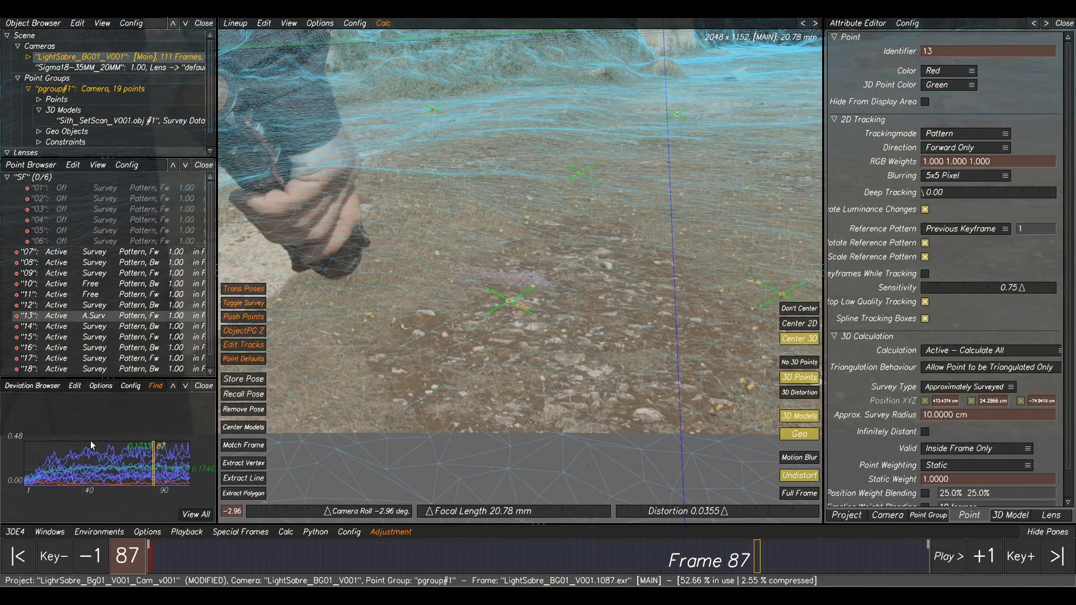
Pick the highest remaining deviation curve, set its point 17 to Approximately Surveyed, and rerun Calc All using the result.
right_click_drag(104, 441, 116, 451, "ctrl")
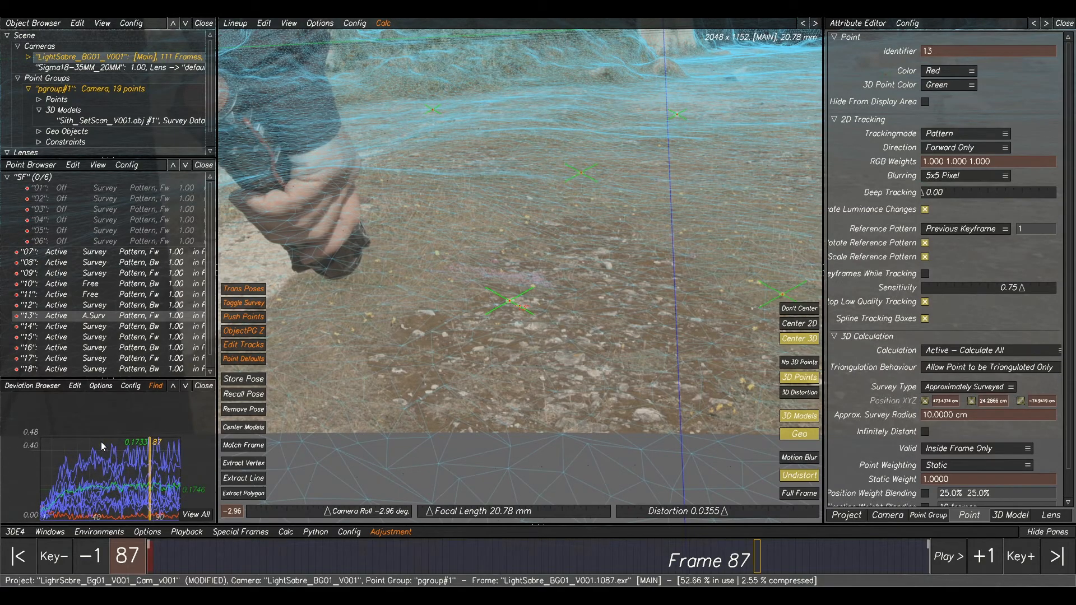
left_click(114, 447)
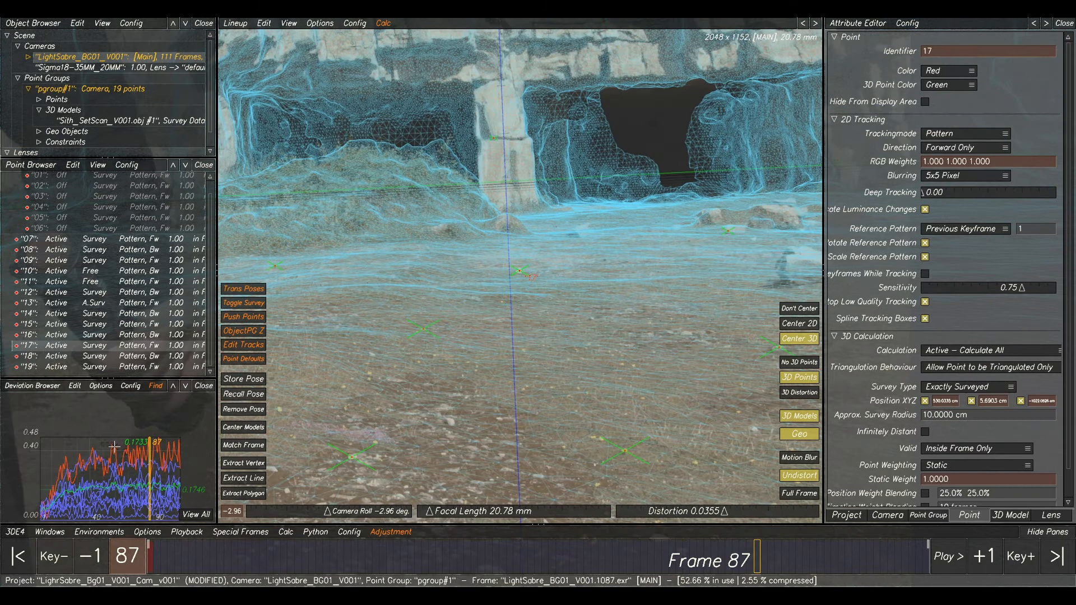
right_click(170, 352)
left_click(428, 503)
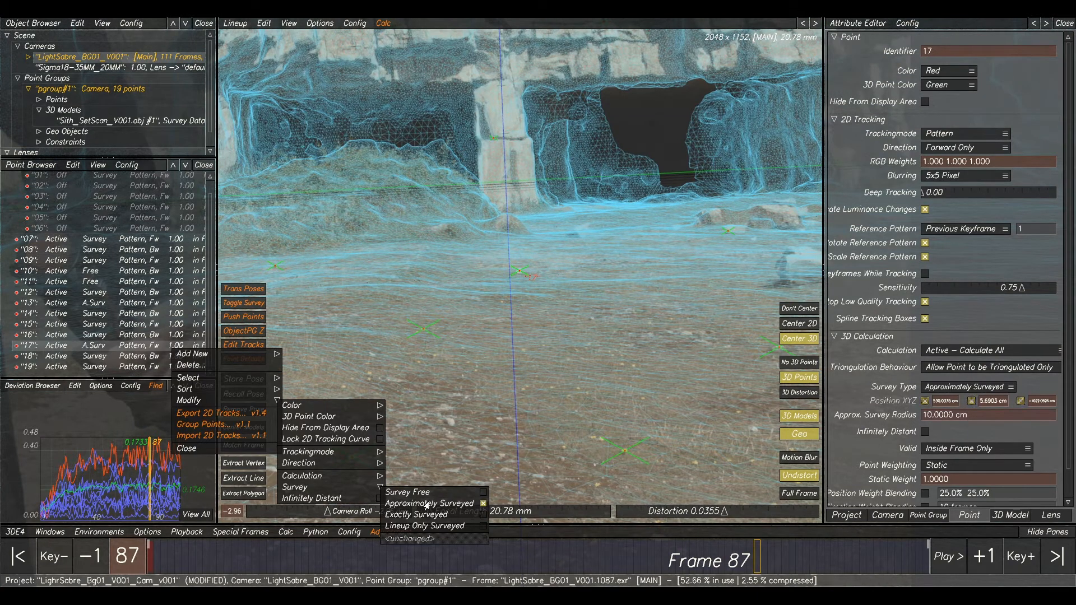
left_click(496, 390)
key("alt+c")
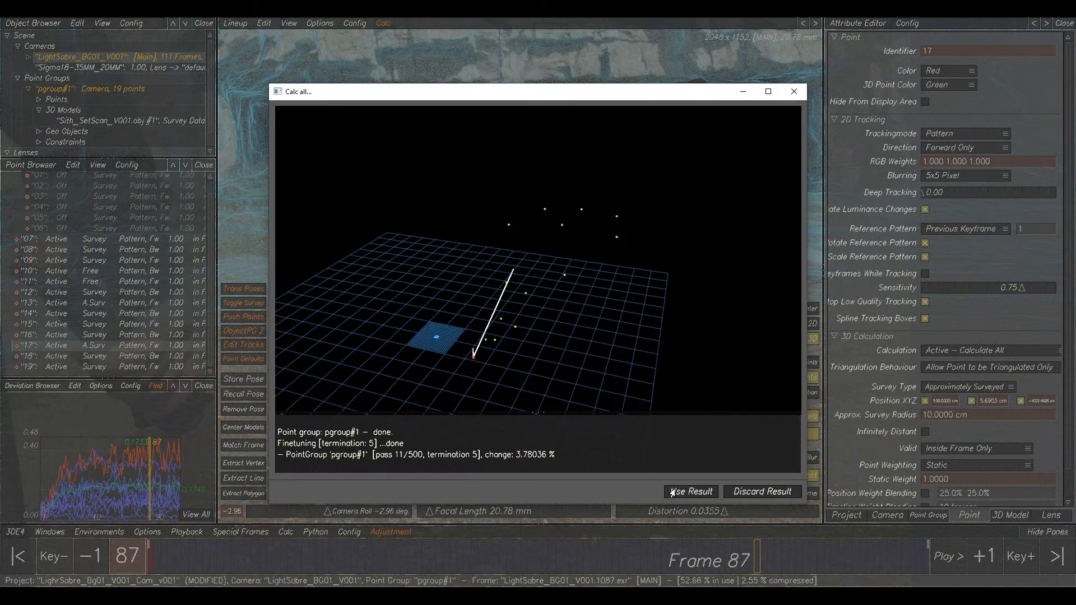
left_click(673, 491)
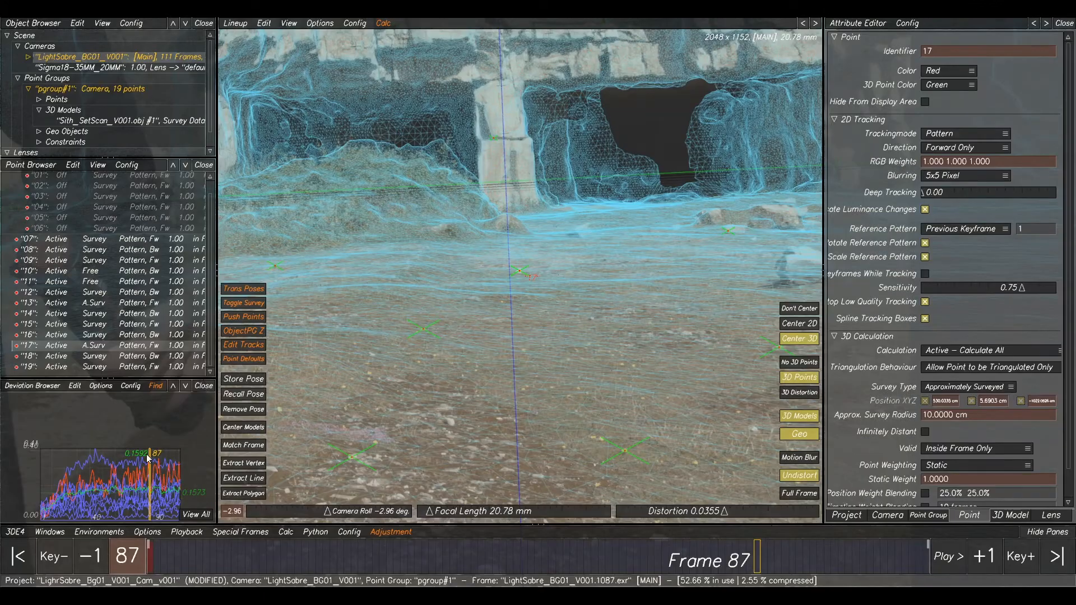
Set point 15, picked from its high deviation curve, to Approximately Surveyed, then calculate the camera again and use the result.
left_click(89, 446)
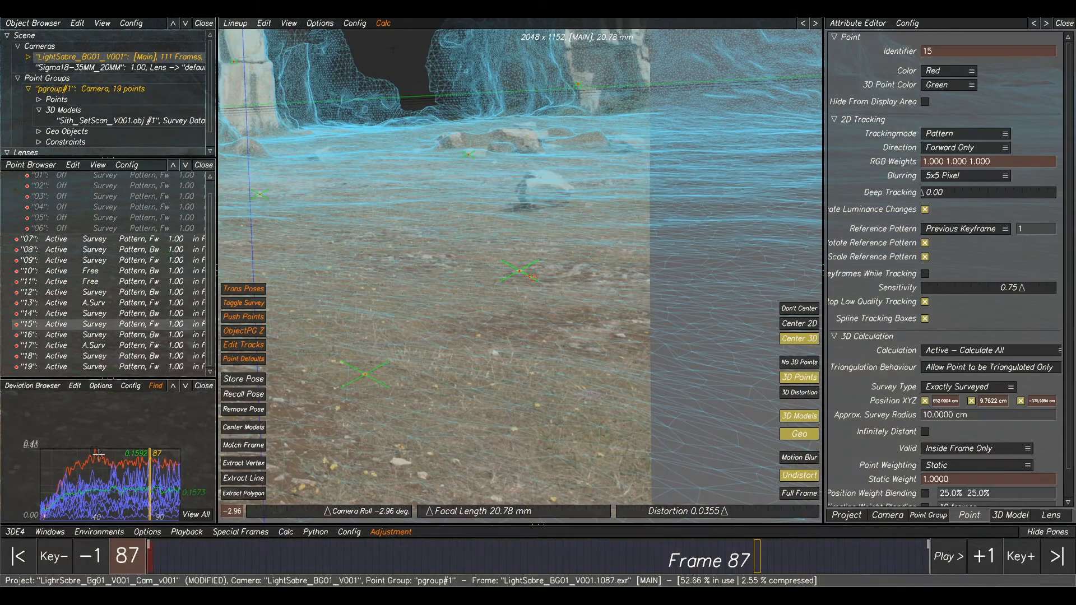
right_click(98, 328)
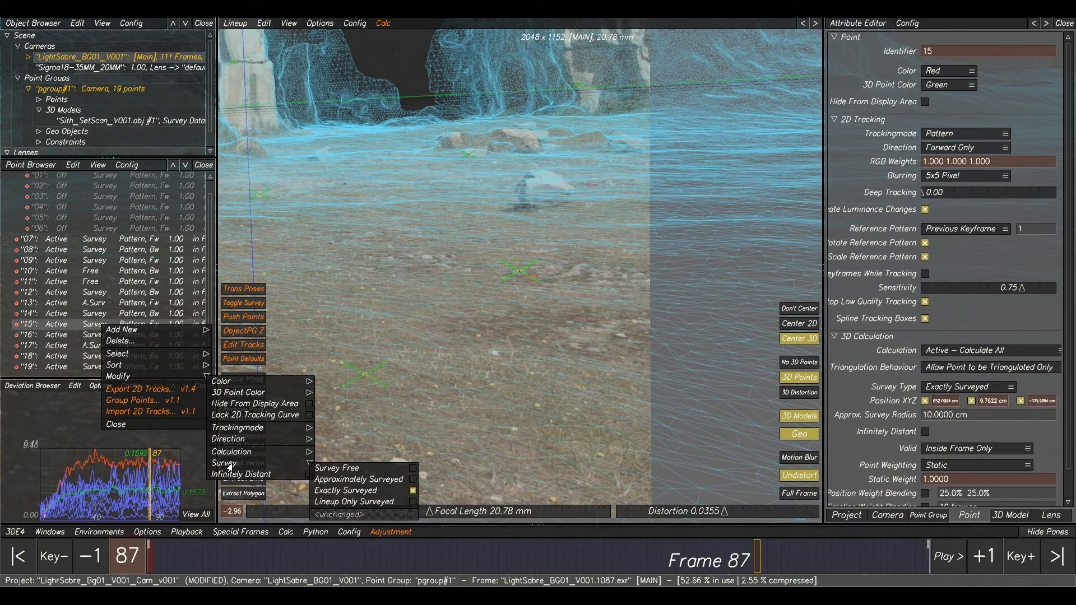
left_click(359, 479)
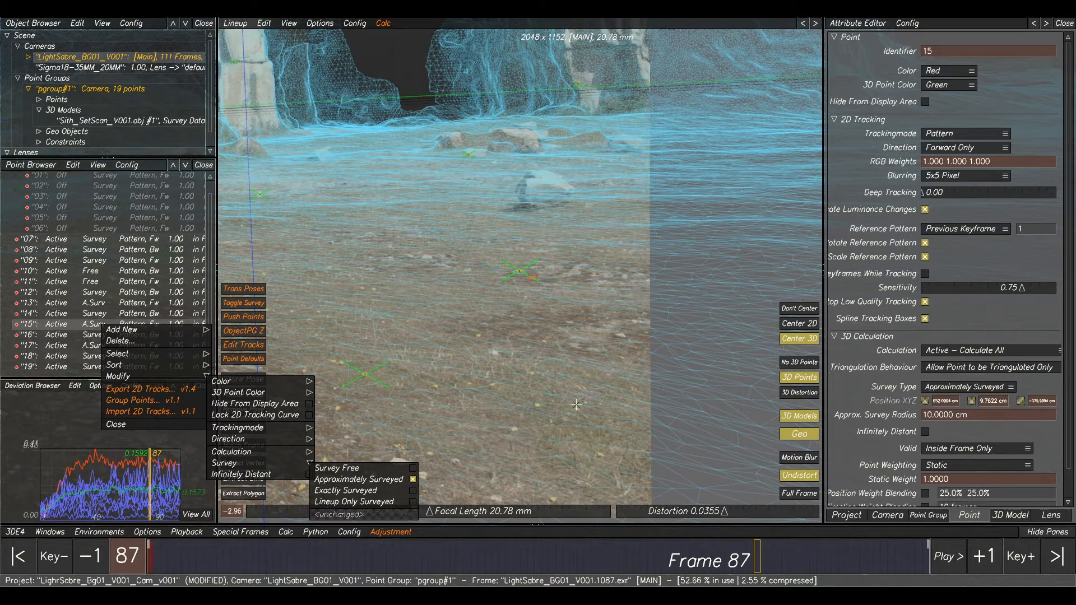
key("alt+c")
left_click(681, 489)
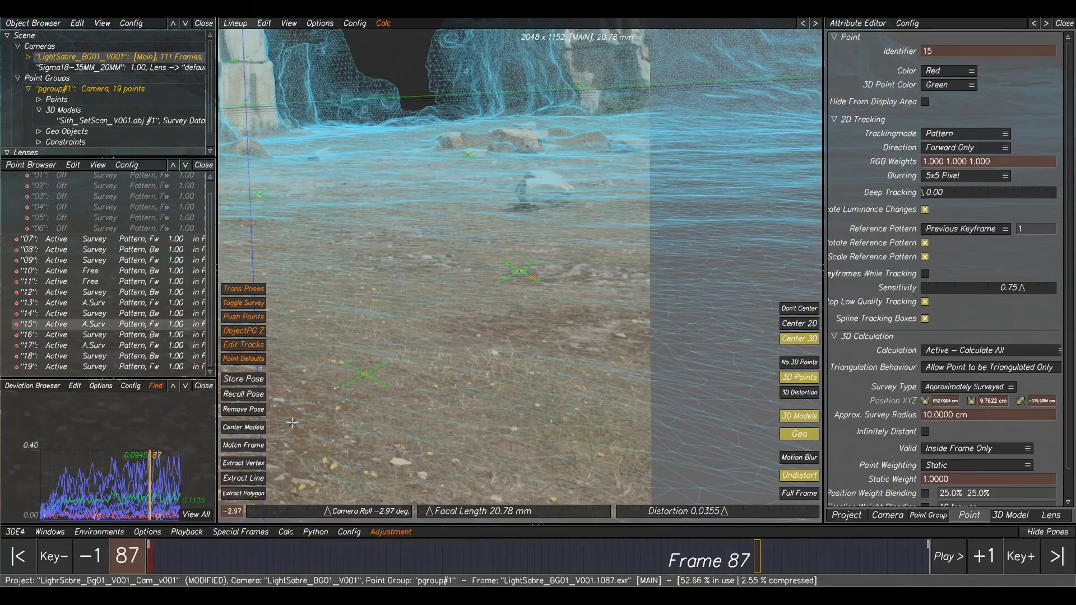
Show the full frame and play back the shot to check how the scan's wireframe sticks to the ground and wall.
scroll(180, 474, "down", 6)
scroll(180, 474, "up", 1)
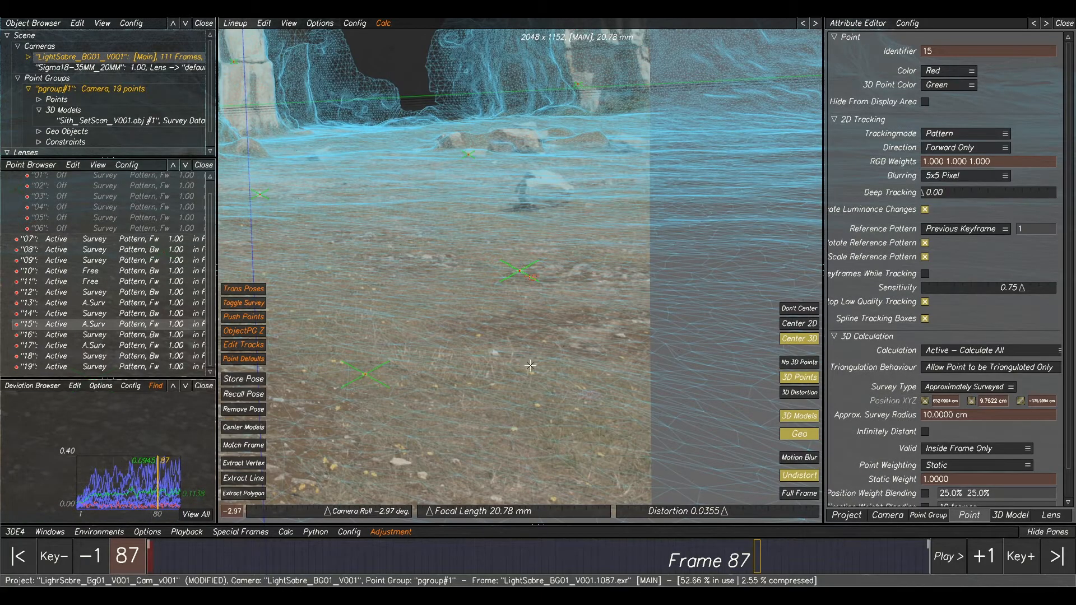
scroll(533, 366, "down", 2)
left_click(800, 493)
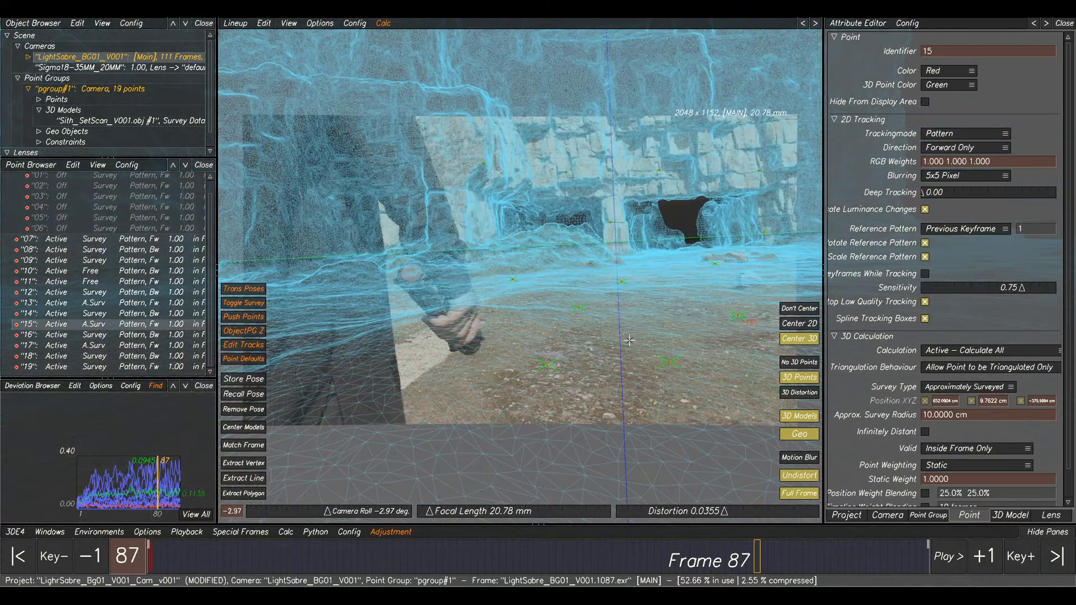
key("space")
left_click(682, 348)
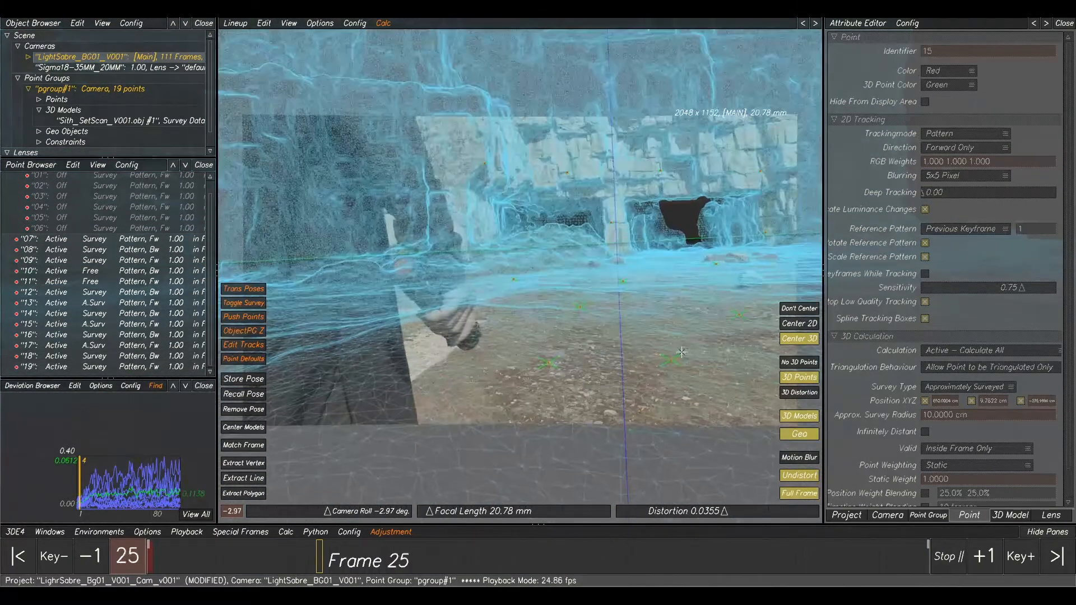
scroll(615, 380, "up", 4)
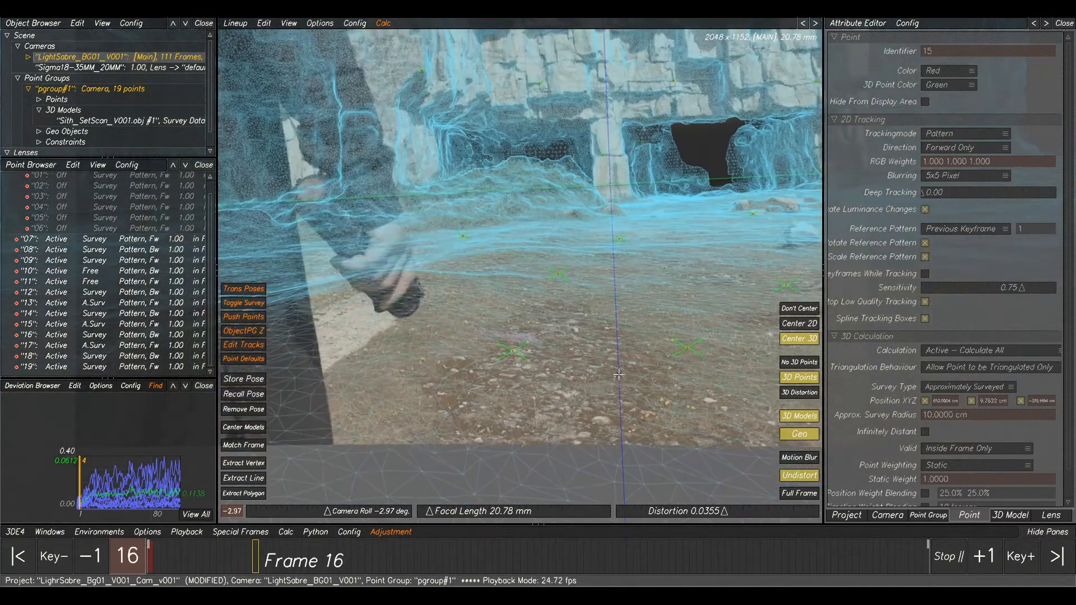
key("space")
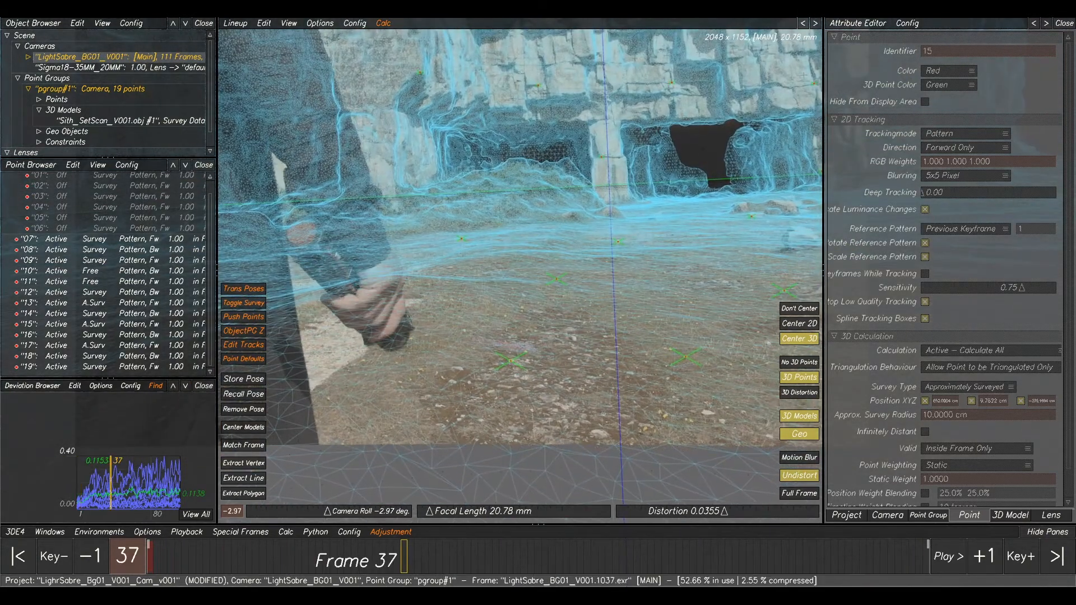
Clear the old parameter adjustment results, adjust the lens focal length again over the fine range and transfer the best parameters to the project.
left_click(588, 543)
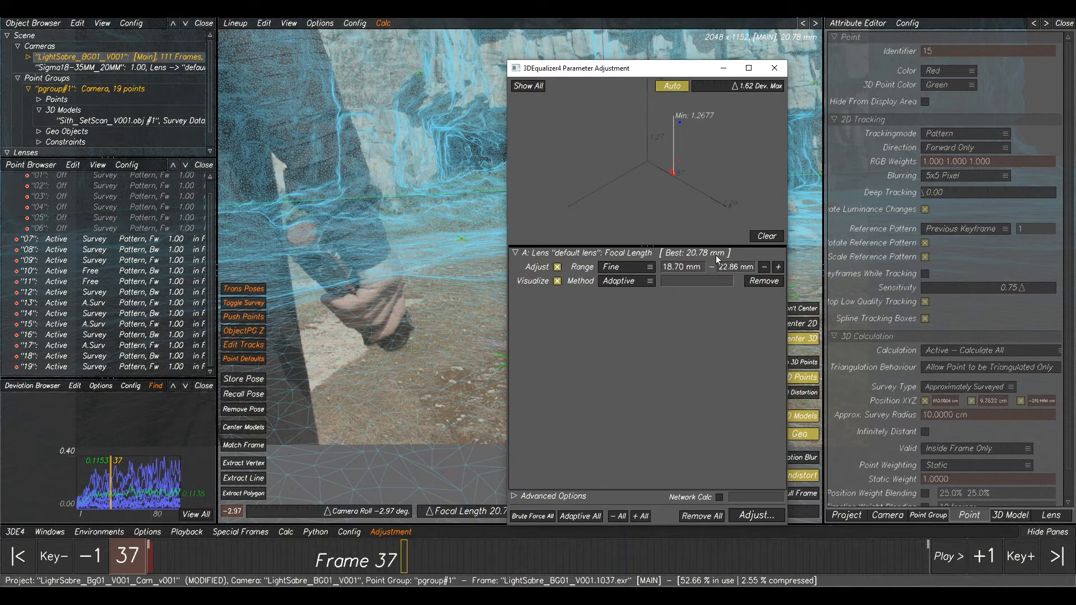
left_click(764, 236)
left_click(749, 520)
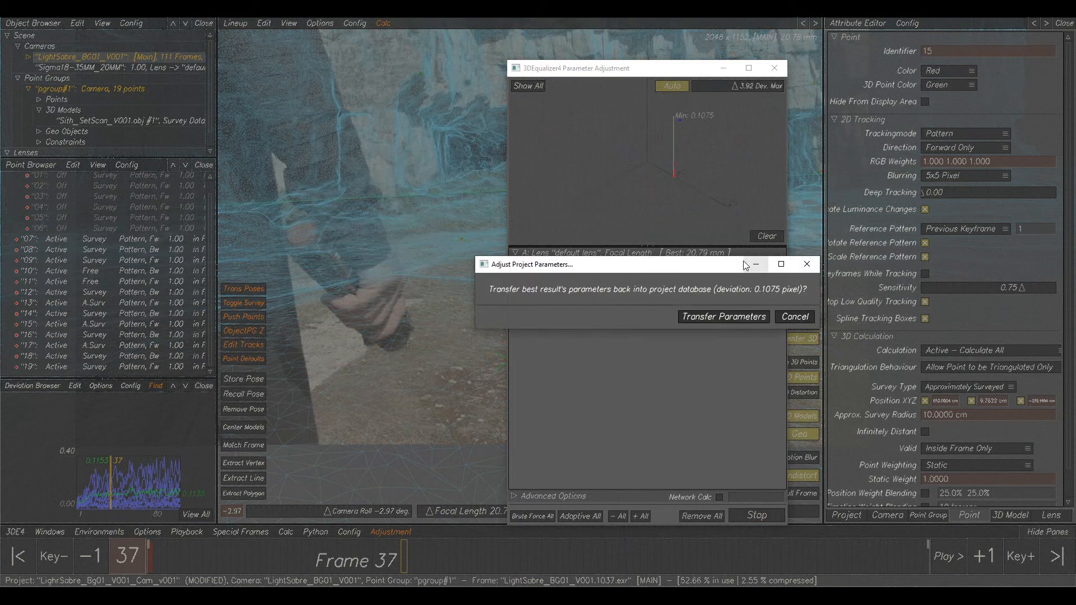
left_click(725, 317)
left_click(427, 278)
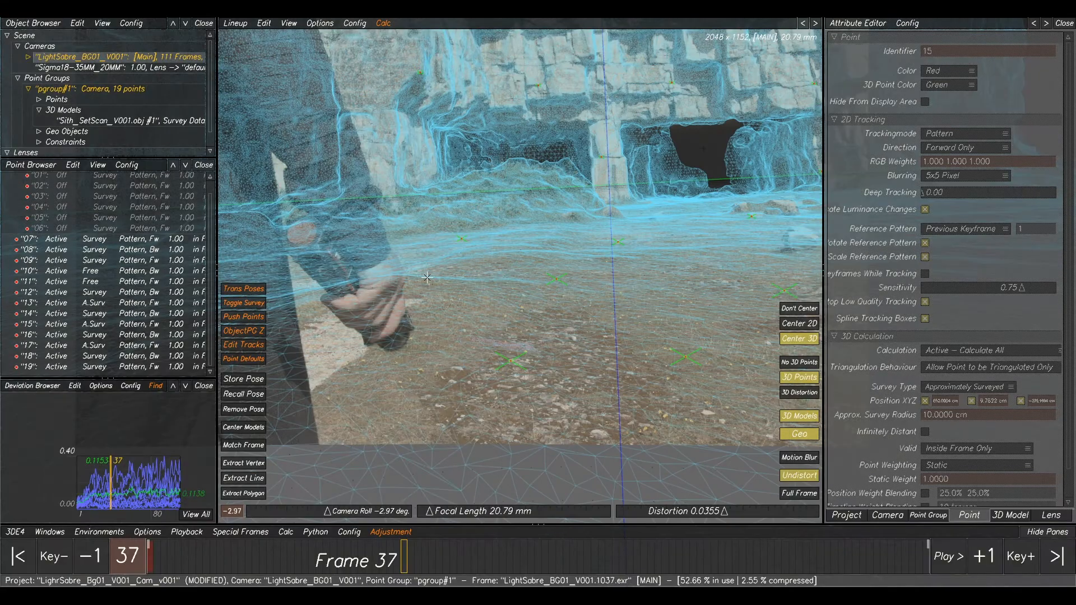
Recalculate the camera with the adjusted focal length, use the result and scrub the shot to frame 110.
key("alt+c")
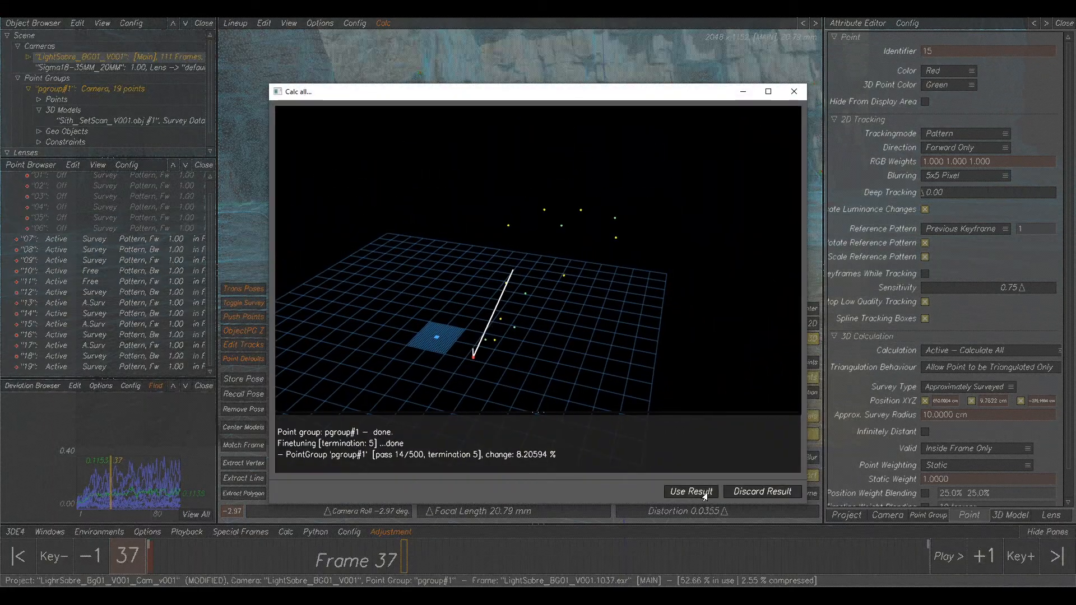
left_click(690, 491)
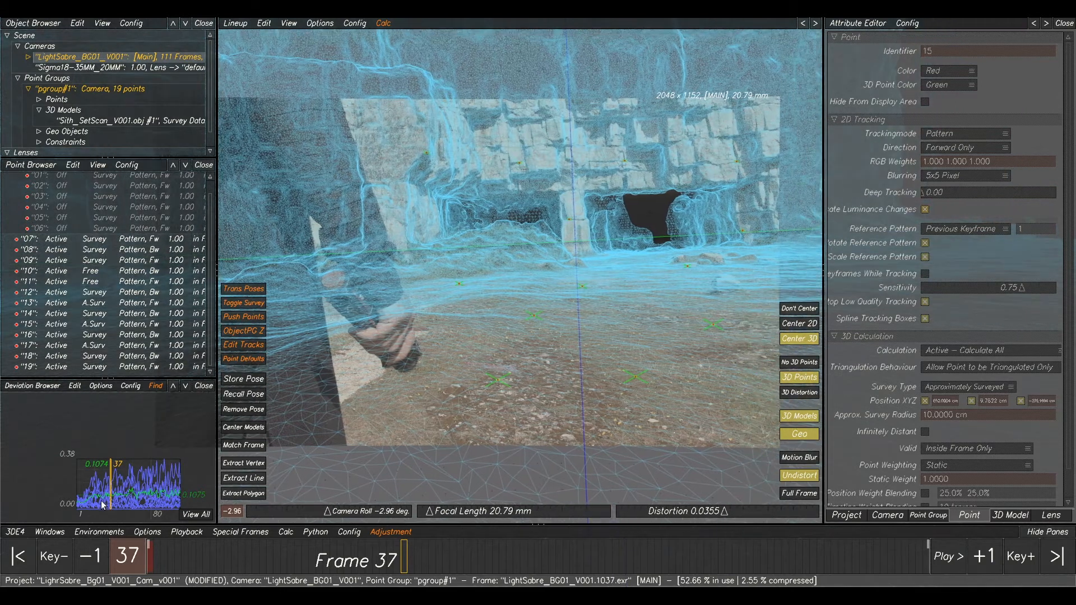
left_click_drag(512, 559, 922, 559)
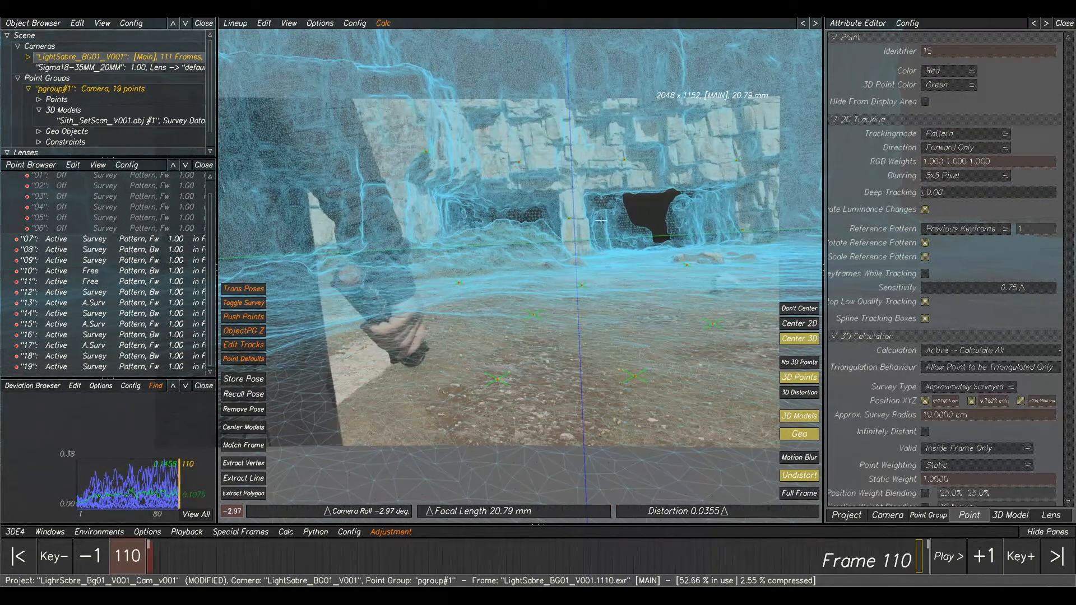
Collapse the SF point set and add a new point set named "solve".
scroll(40, 209, "up", 1)
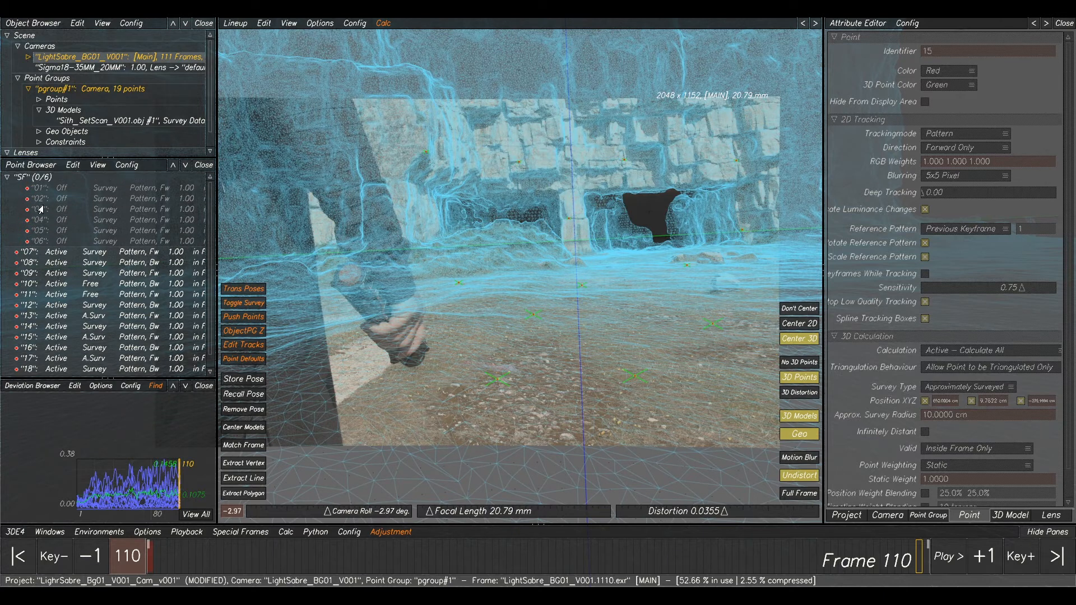
left_click(9, 178)
right_click(79, 221)
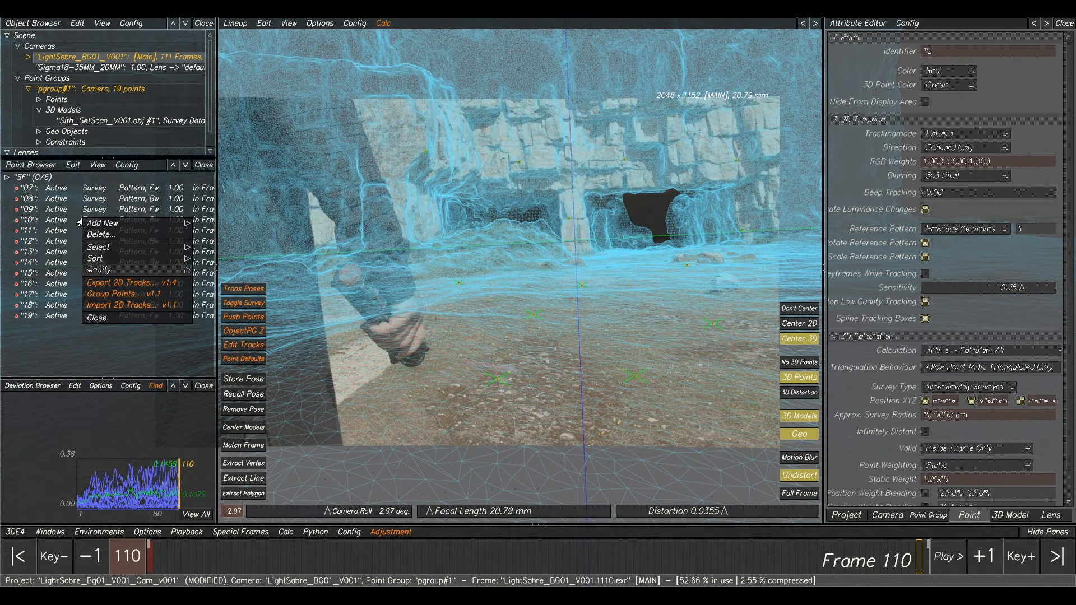
mouse_move(93, 226)
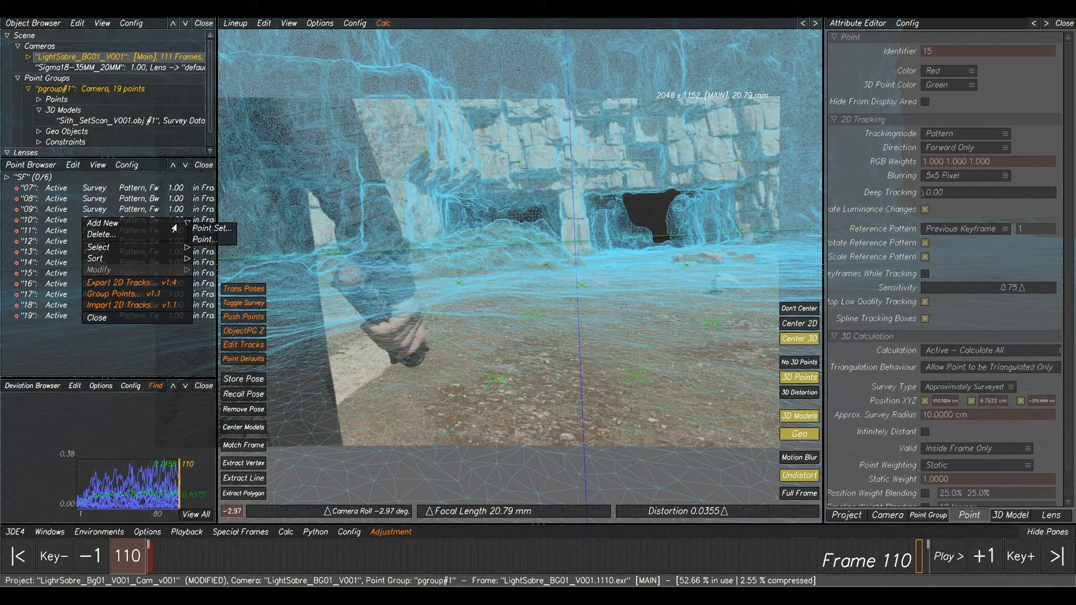
left_click(200, 230)
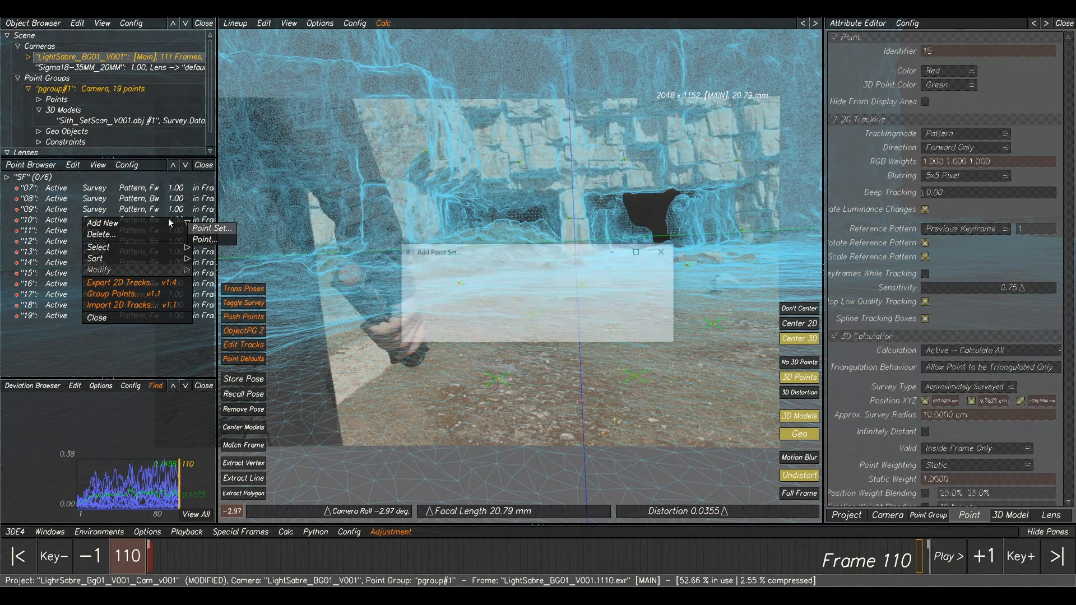
left_click(438, 294)
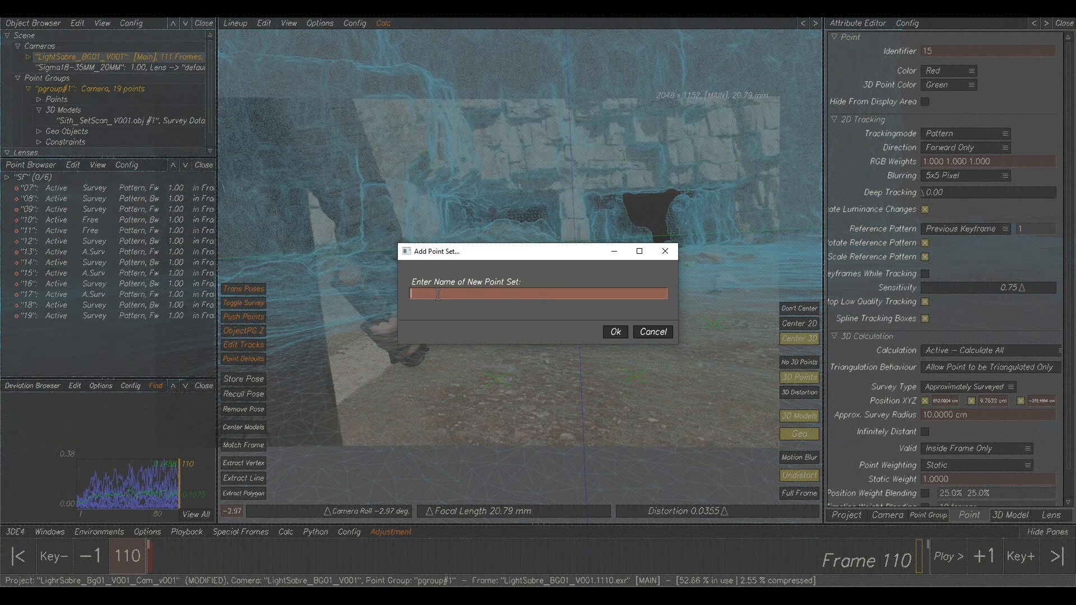
left_click(615, 332)
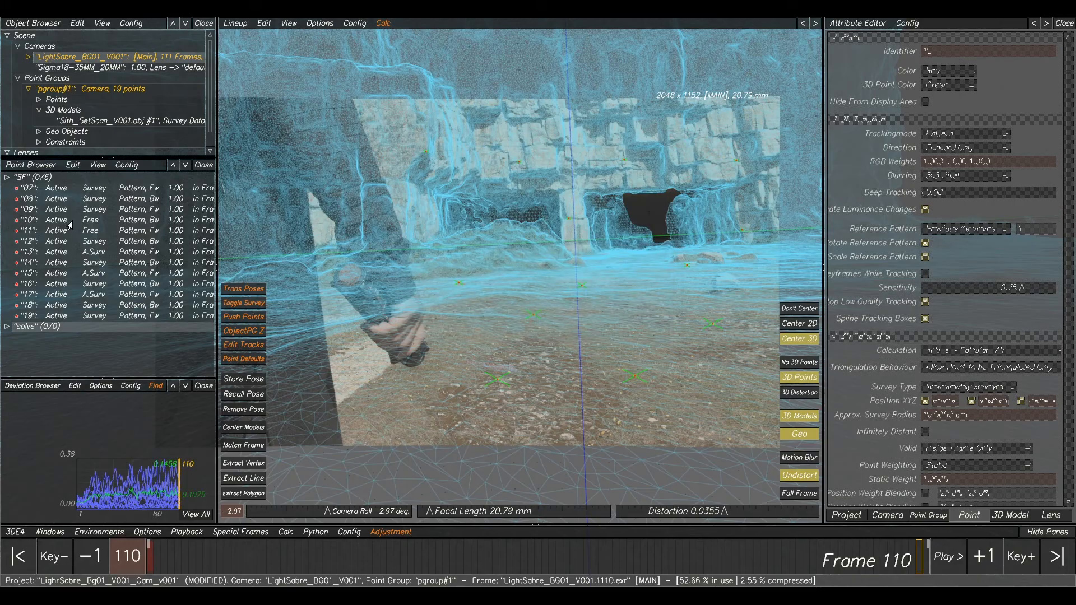
Move points 07 through 19 into the "solve" point set.
left_click(68, 189)
left_click(67, 316, "shift")
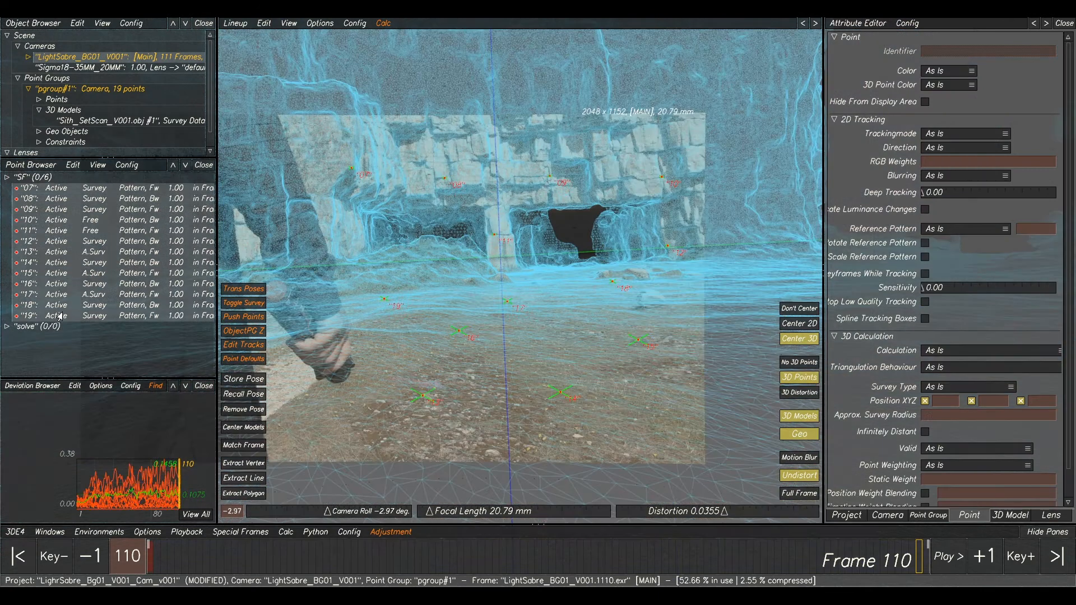
left_click_drag(53, 316, 38, 330)
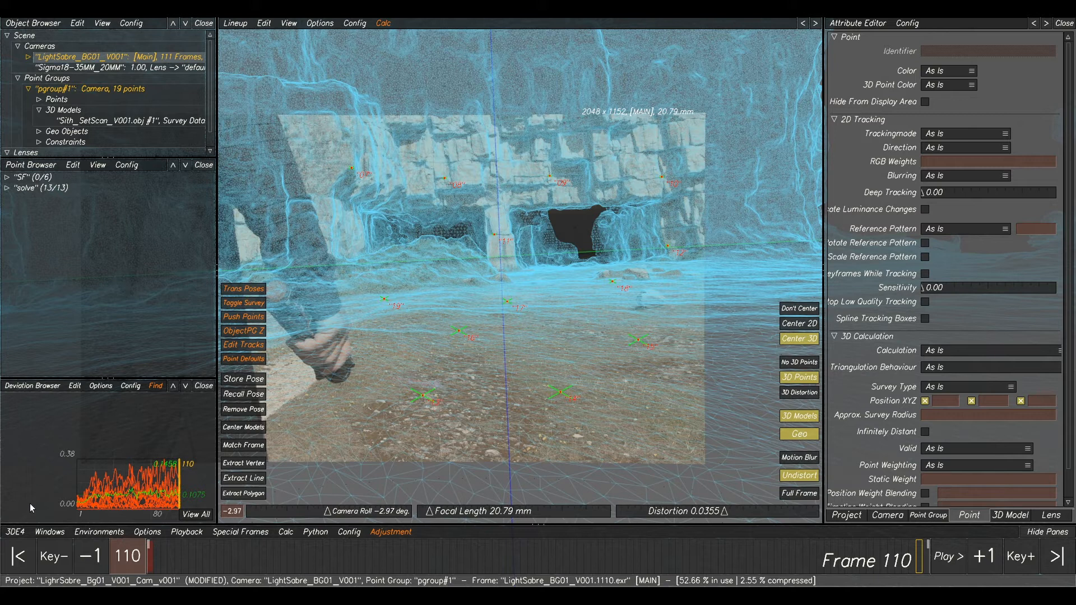
Show the 3D model attributes of the Sith_SetScan_V001.obj set scan.
left_click(13, 532)
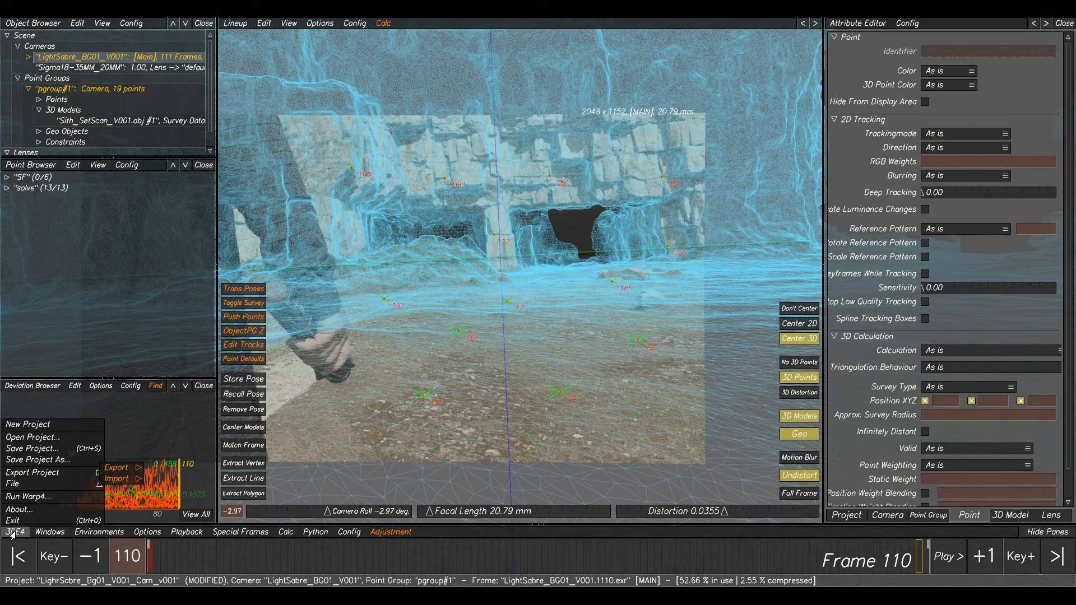
left_click(1011, 515)
left_click(100, 122)
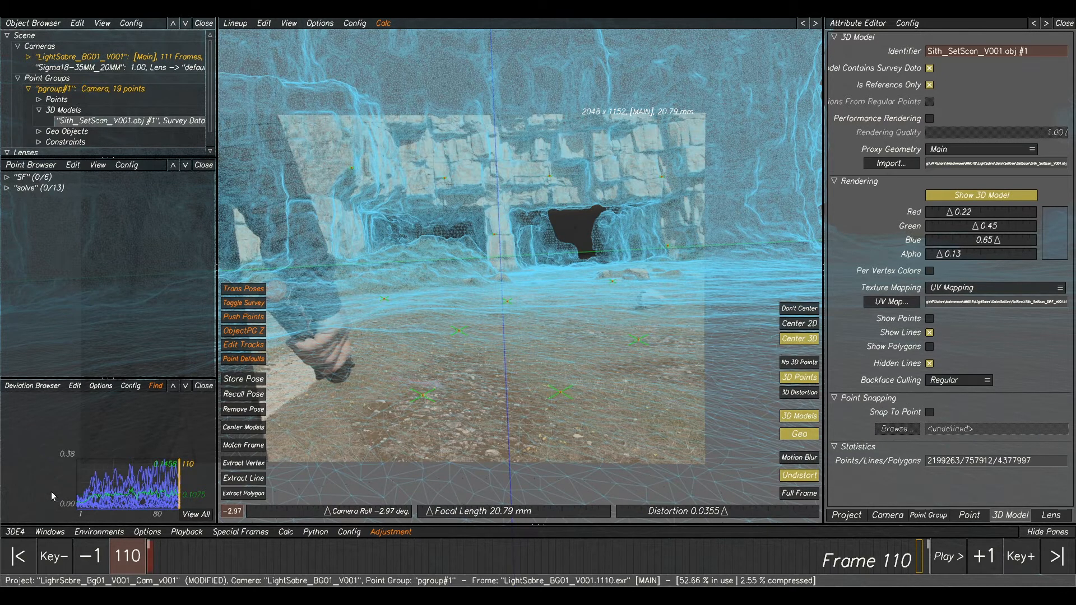
Start saving the project under a new name, choosing the tut folder inside MM018 as the destination.
left_click(15, 532)
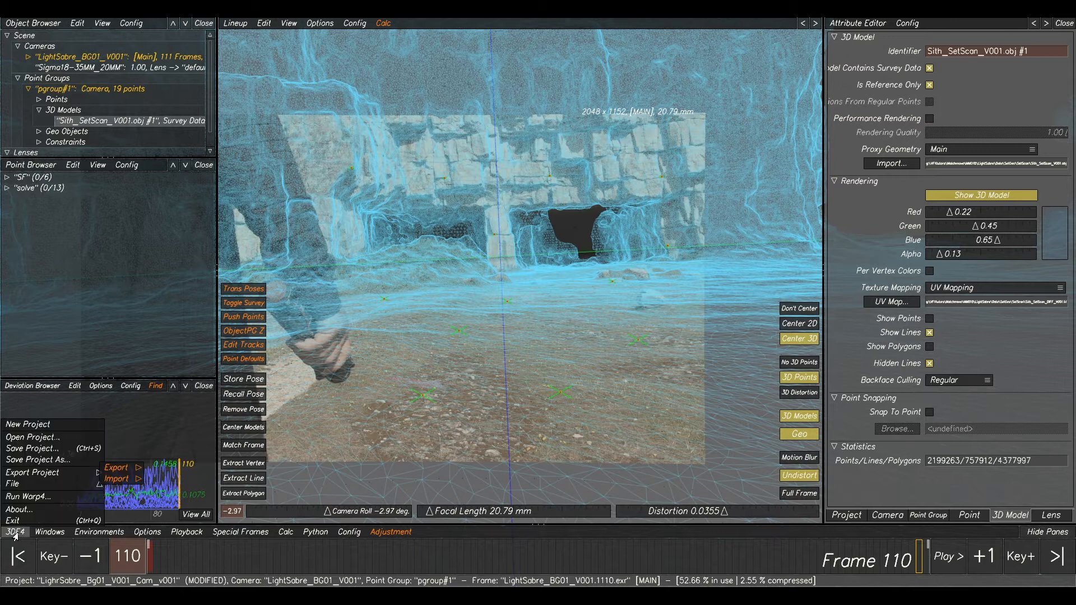
left_click(45, 460)
left_click(243, 446)
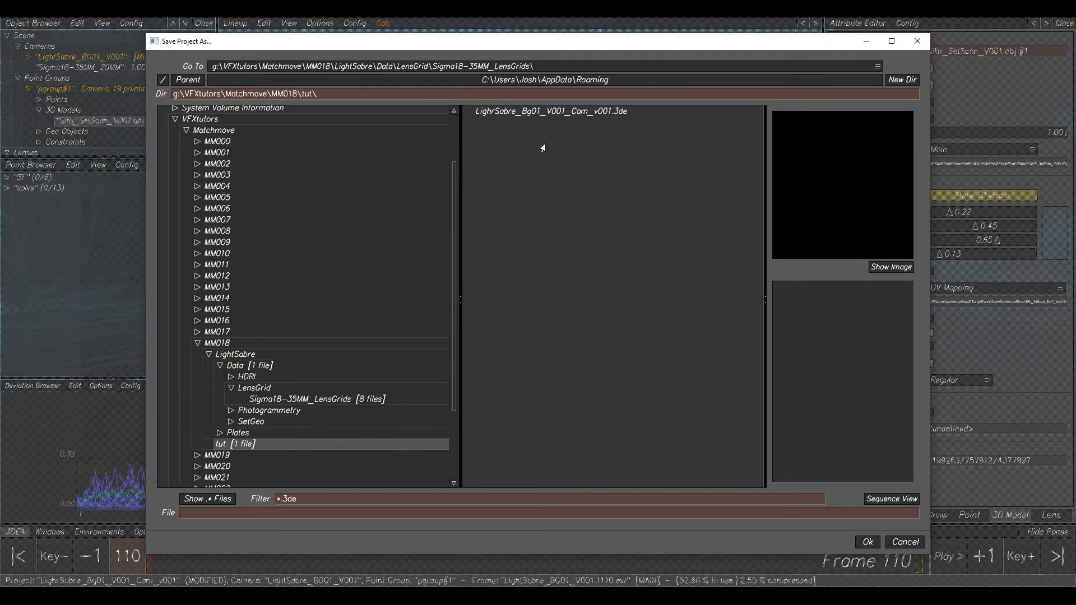
Save the project over the existing file LighrSabre_Bg01_V001_Cam_v001.3de in the tut folder.
left_click(556, 115)
left_click(868, 543)
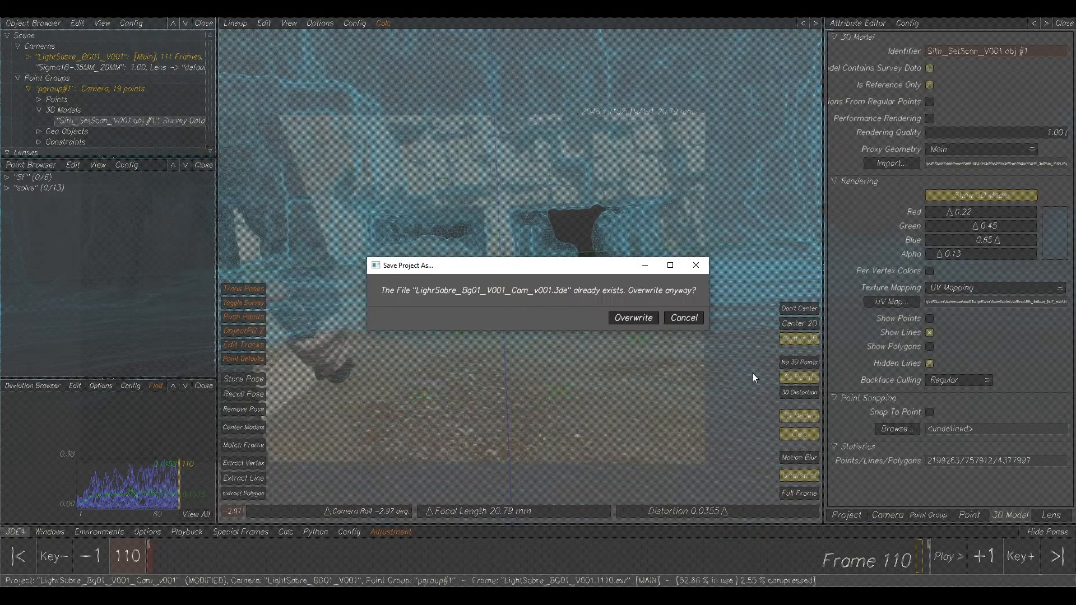
left_click(633, 318)
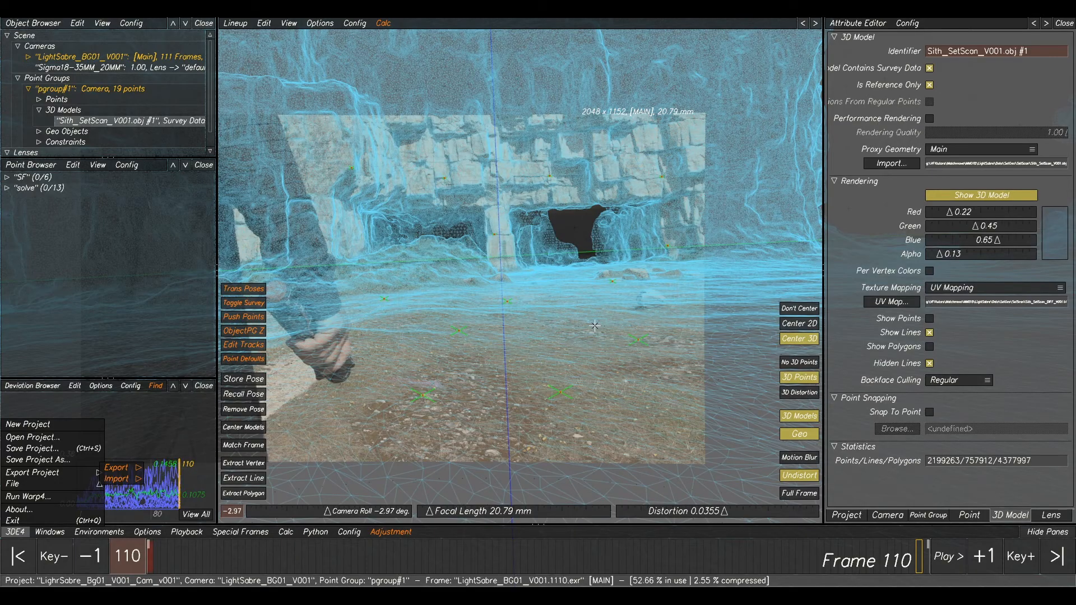
left_click(578, 328)
Hide the Sith_SetScan_V001 3D model so that only the plate and tracked points remain displayed.
middle_click_drag(477, 357, 577, 365)
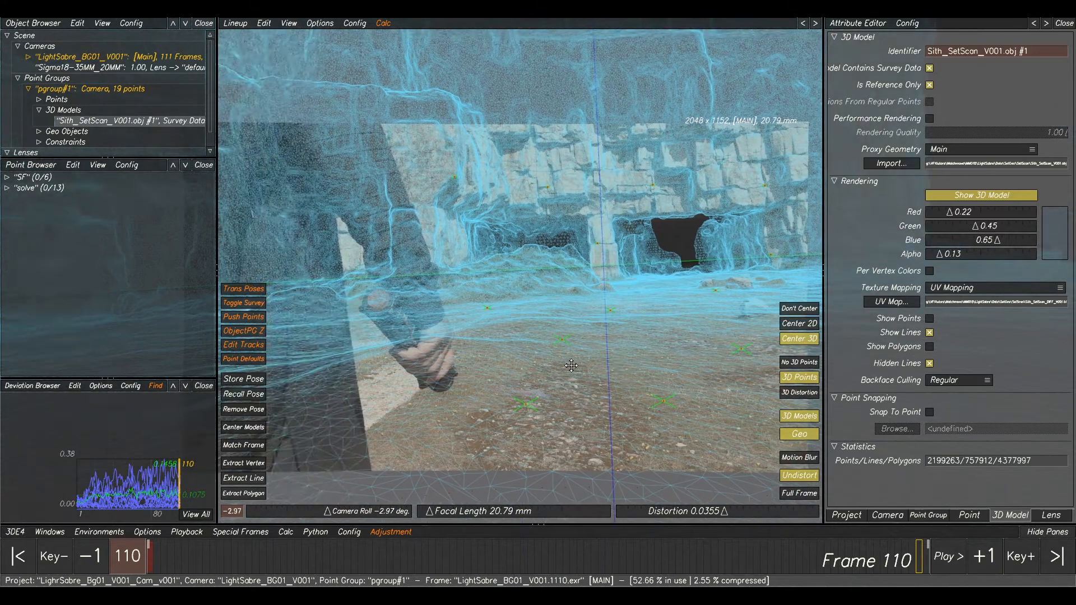
scroll(572, 365, "down", 5)
scroll(406, 334, "up", 5)
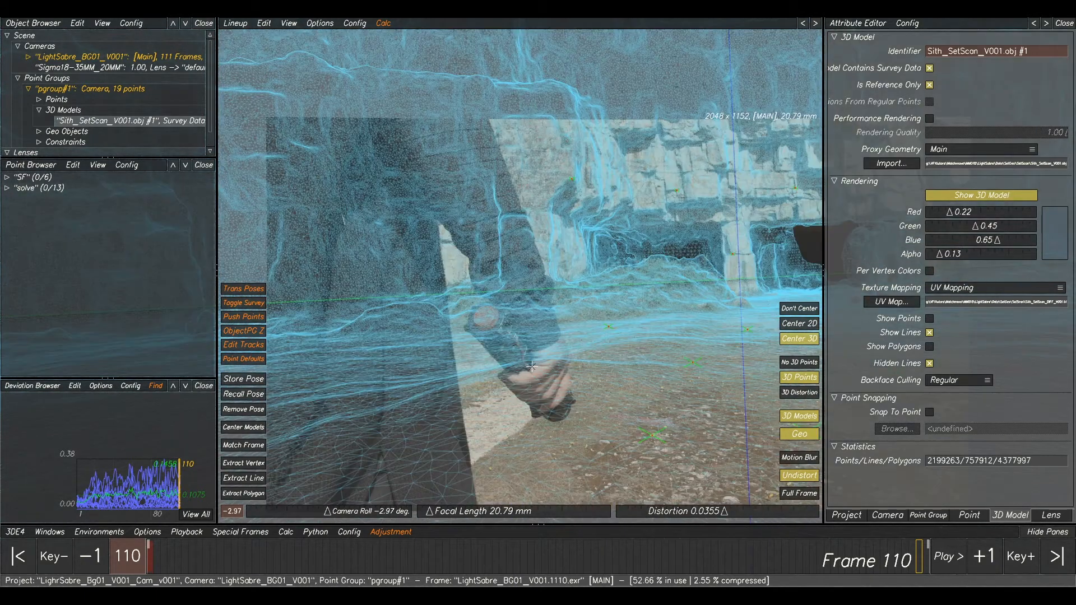
middle_click_drag(558, 309, 474, 280)
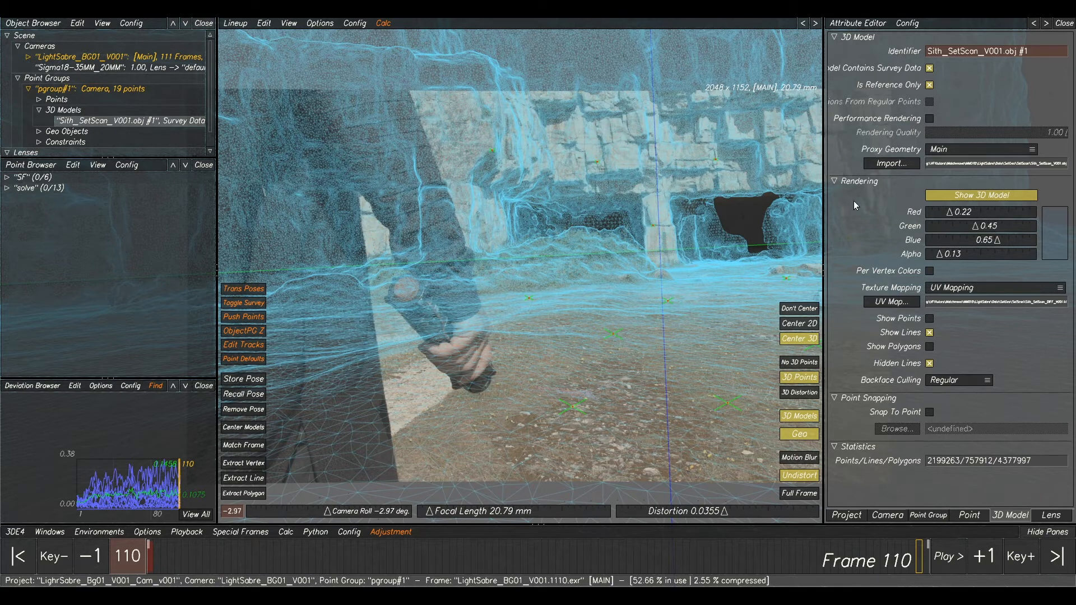
left_click(974, 192)
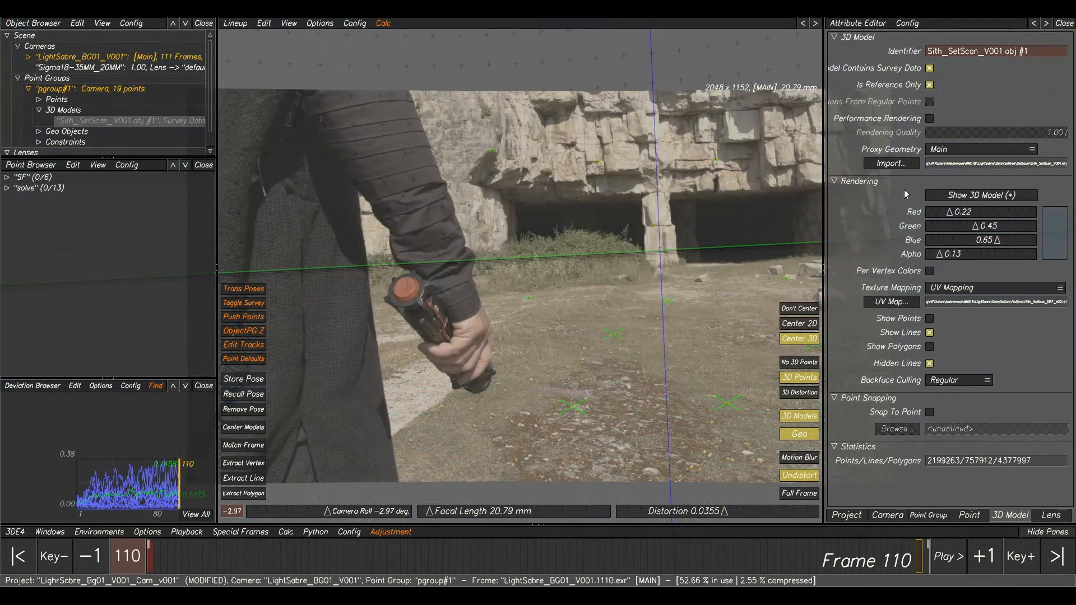
Add a new object point group to the scene and make it the current point group.
left_click(39, 110)
left_click(25, 91)
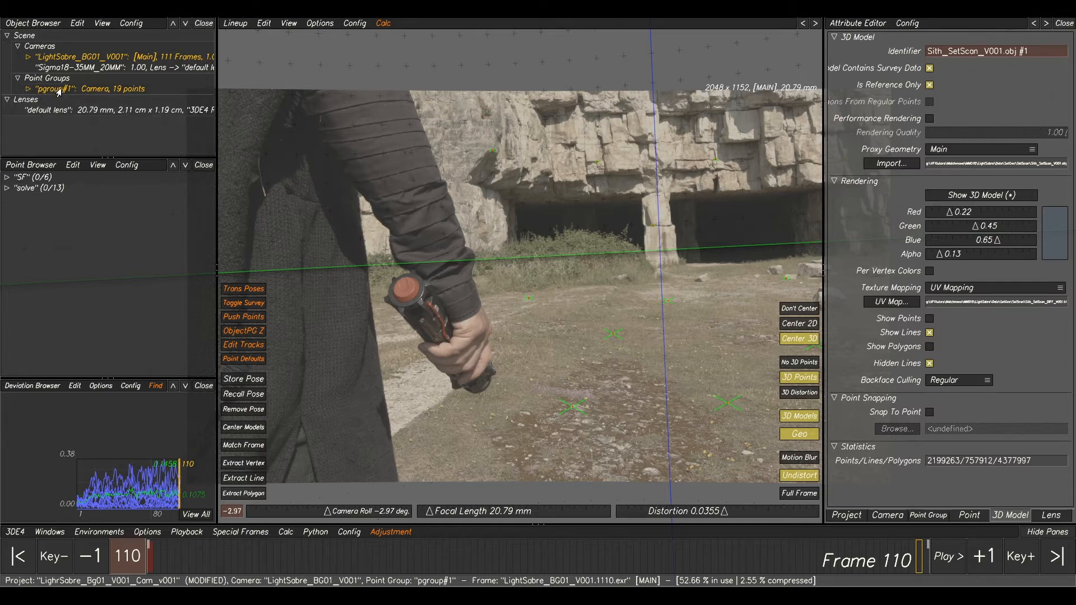
right_click(58, 92)
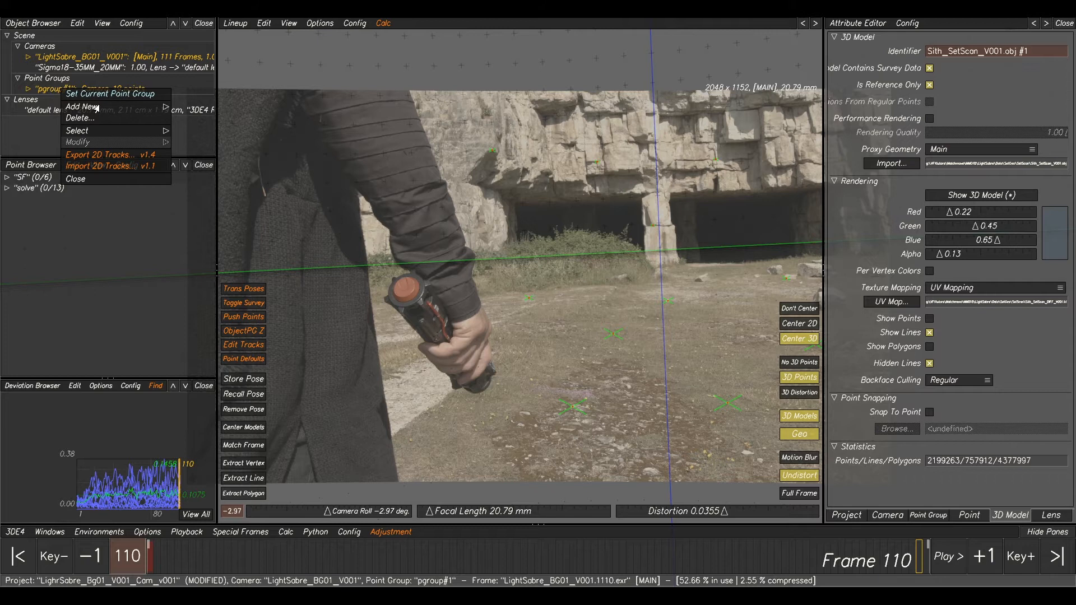
mouse_move(114, 109)
left_click(191, 112)
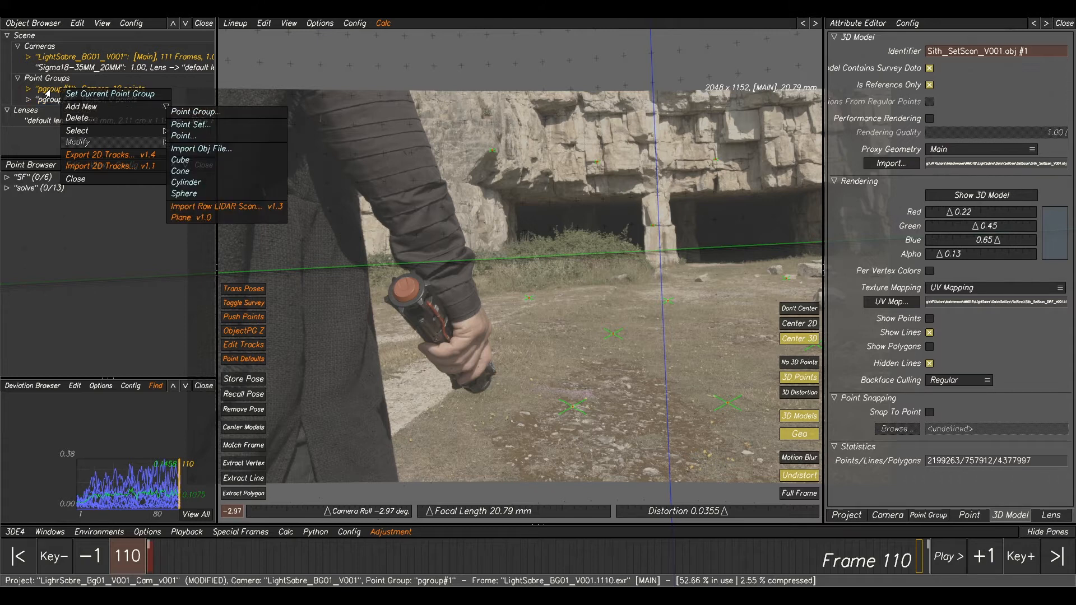
left_click(68, 90)
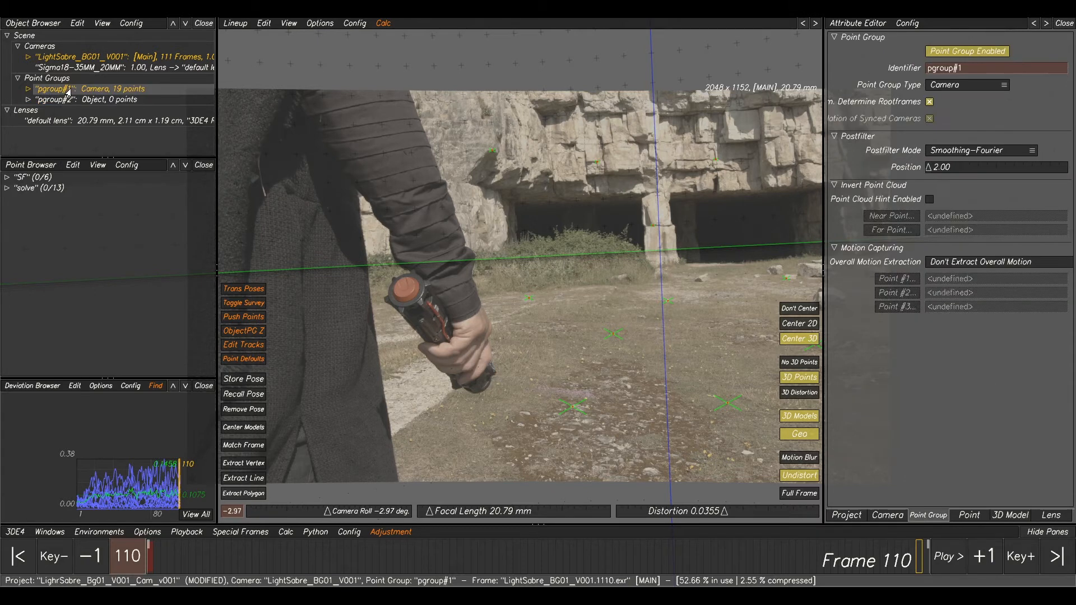
left_click(93, 101)
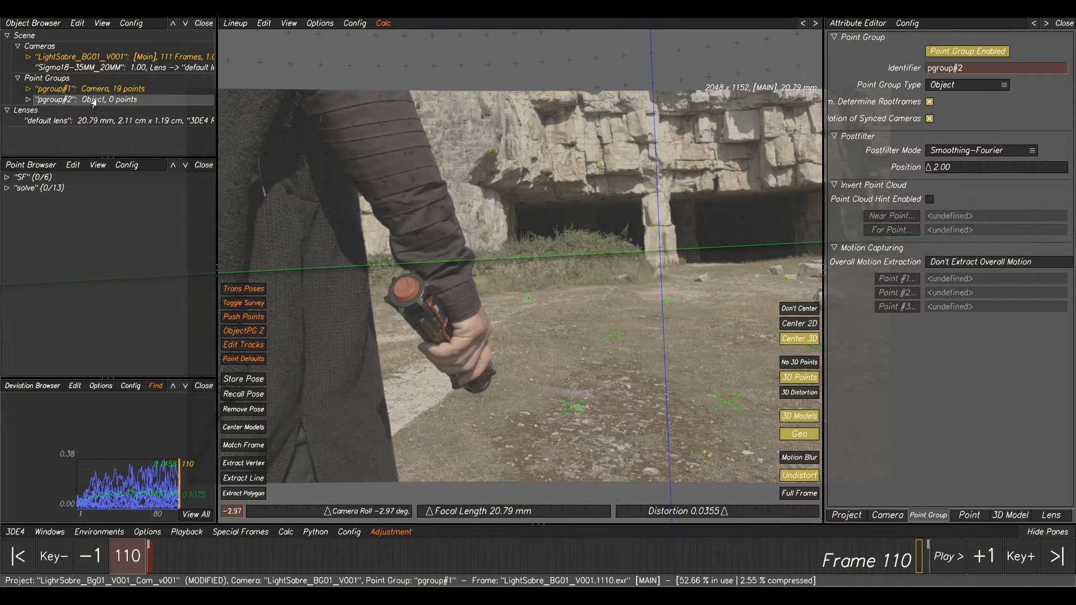
left_click(93, 100)
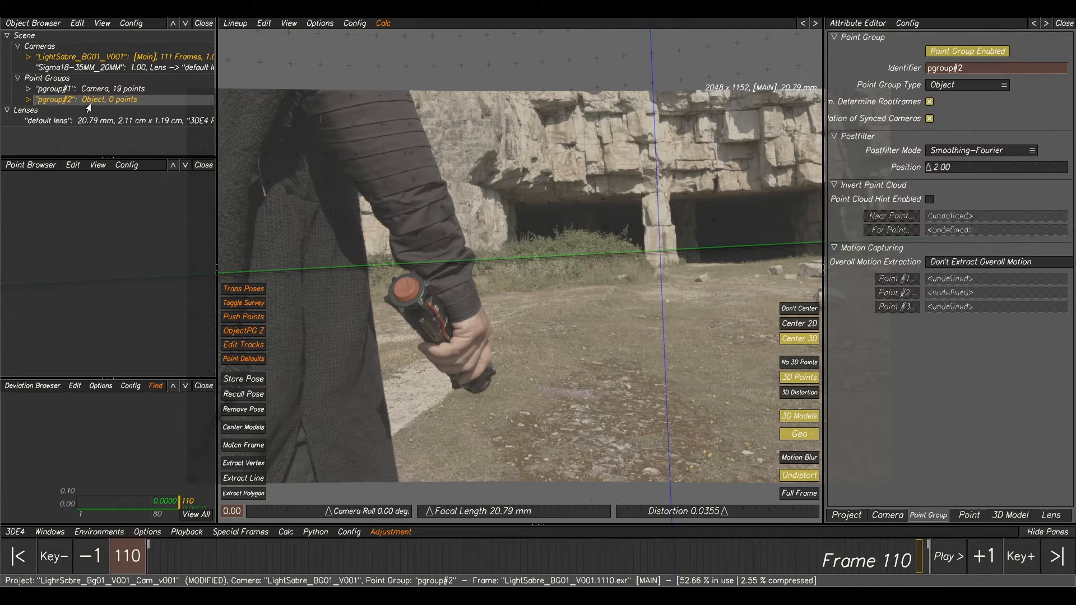
middle_click_drag(626, 269, 602, 273)
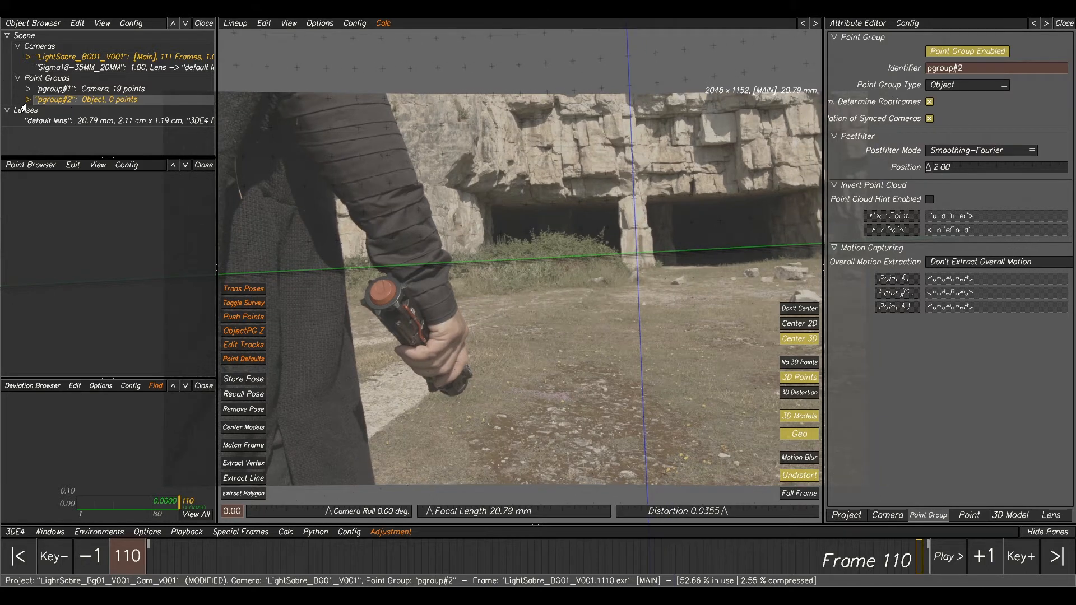
Import LightSabre_ScanGeo_v001.obj from the SetGeo\LightSabre folder as a 3D model of the object point group.
left_click(27, 100)
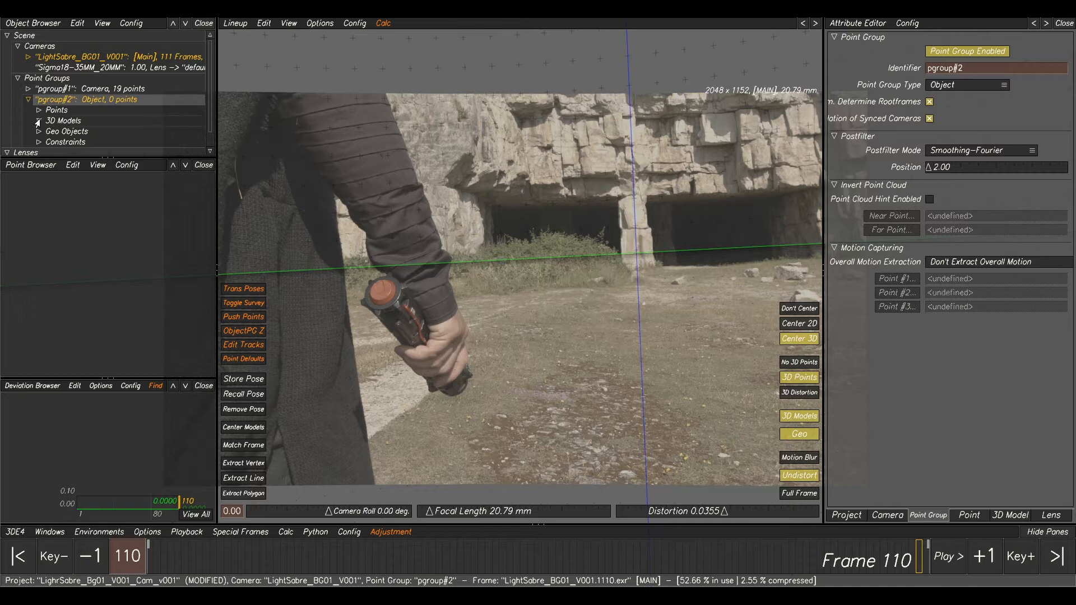
left_click(38, 121)
right_click(58, 125)
mouse_move(59, 127)
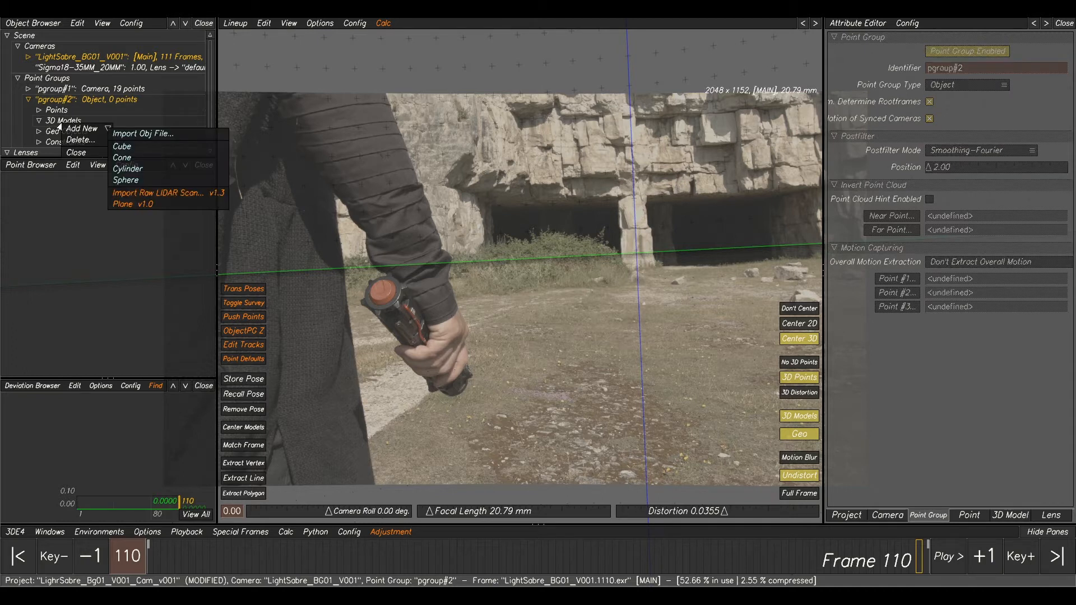
left_click(122, 133)
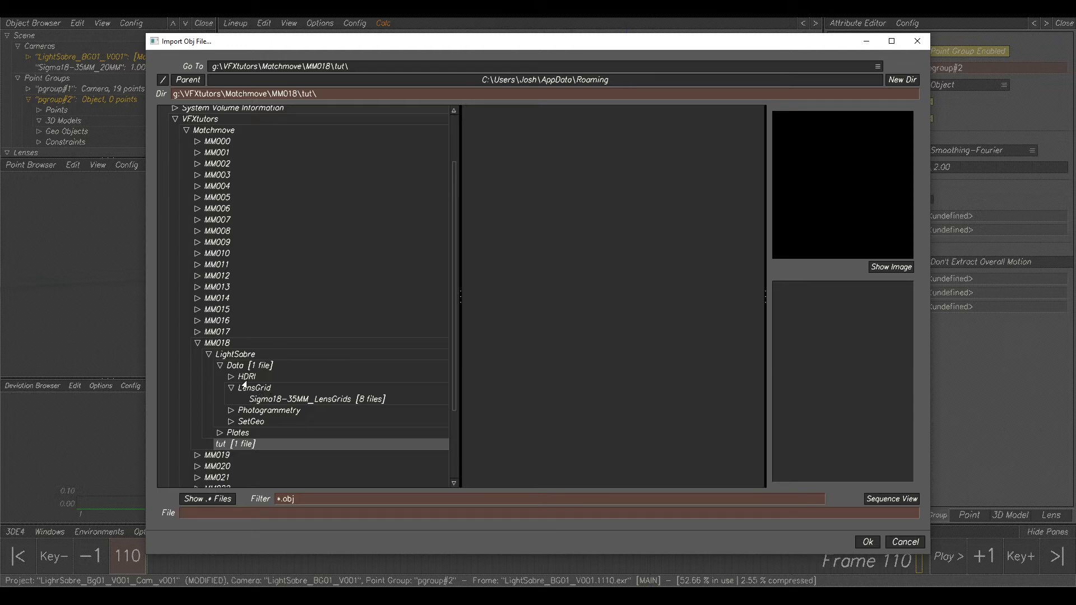
left_click(231, 389)
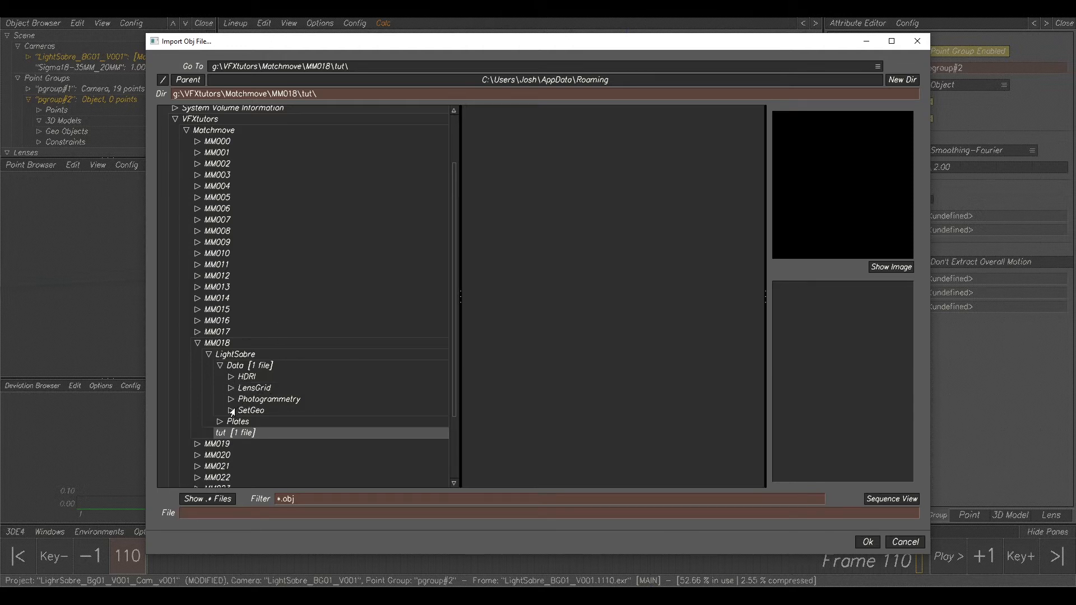
left_click(232, 411)
left_click(255, 422)
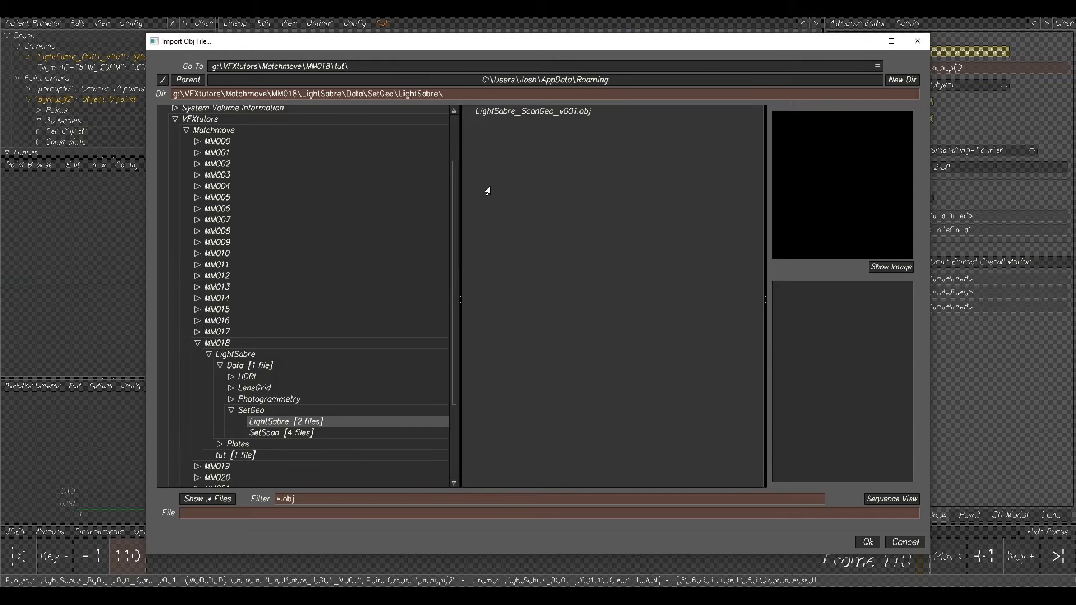
left_click(505, 112)
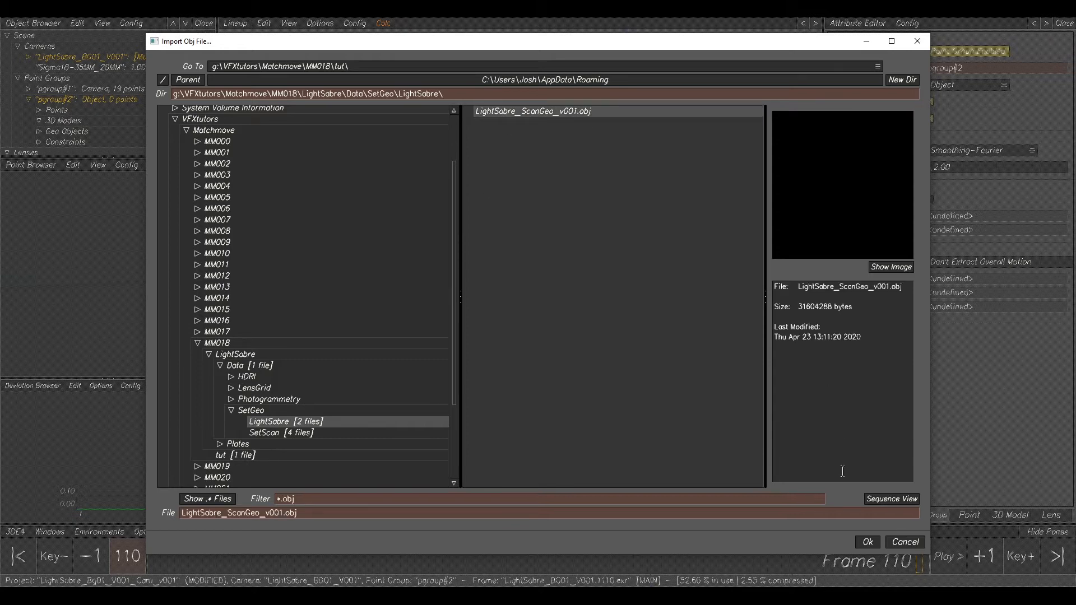
left_click(866, 542)
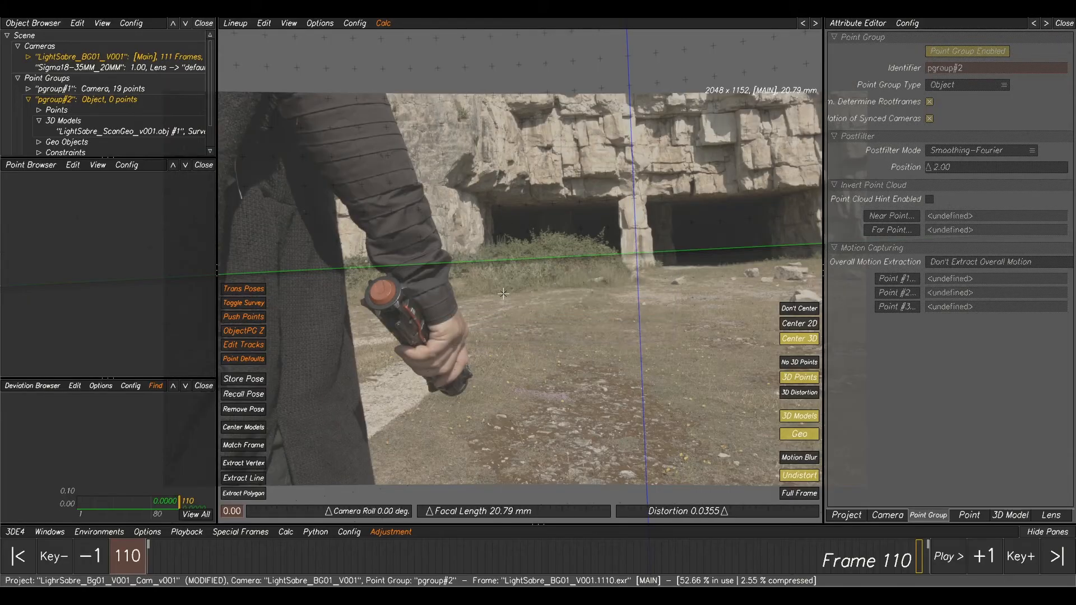
Center the lightsaber model in the lineup view, bring it closer to the camera and rotate it so its crossguard shows.
left_click(242, 430)
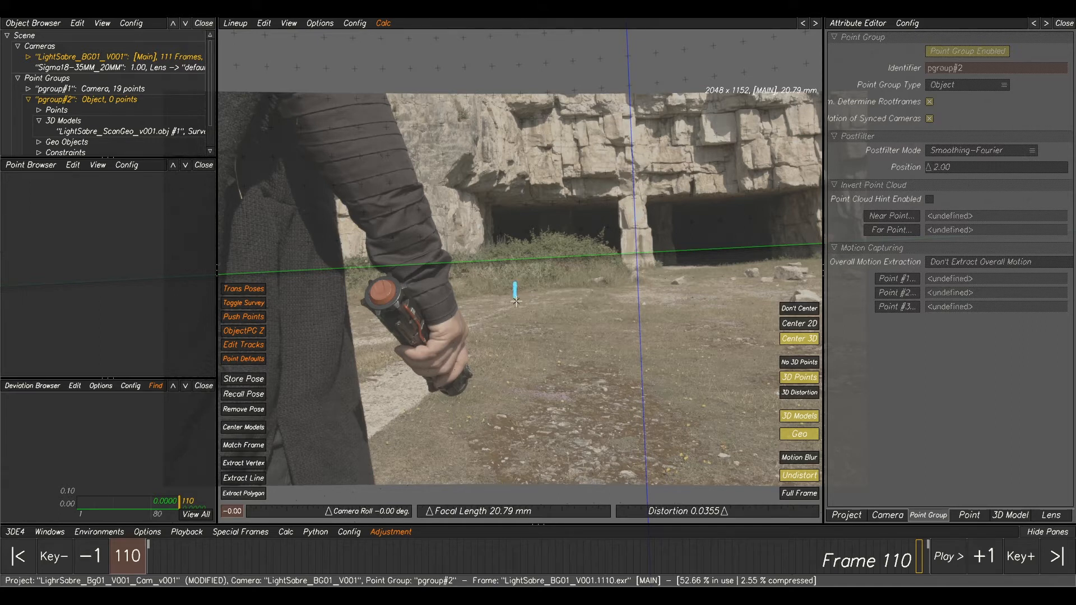
right_click_drag(522, 294, 595, 343, "alt")
right_click_drag(505, 270, 1029, 559, "alt")
right_click_drag(520, 315, 852, 503, "alt")
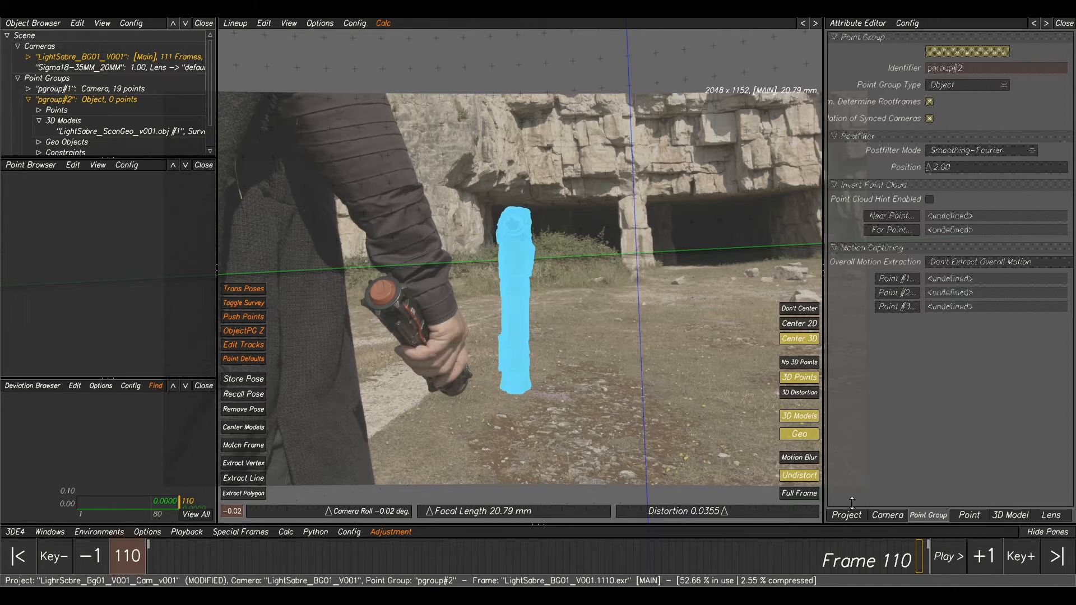
left_click_drag(462, 269, 779, 351, "alt")
left_click_drag(511, 305, 595, 270, "alt")
Lower the lightsaber model's rendering alpha to 0.12 and set the model to reference only.
left_click(1008, 517)
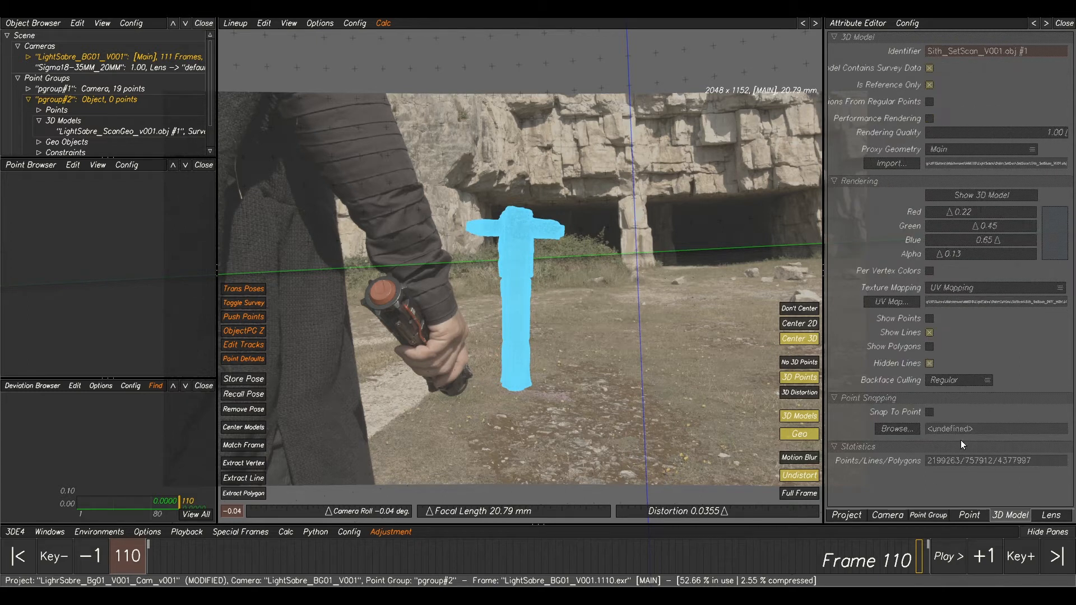
left_click(151, 132)
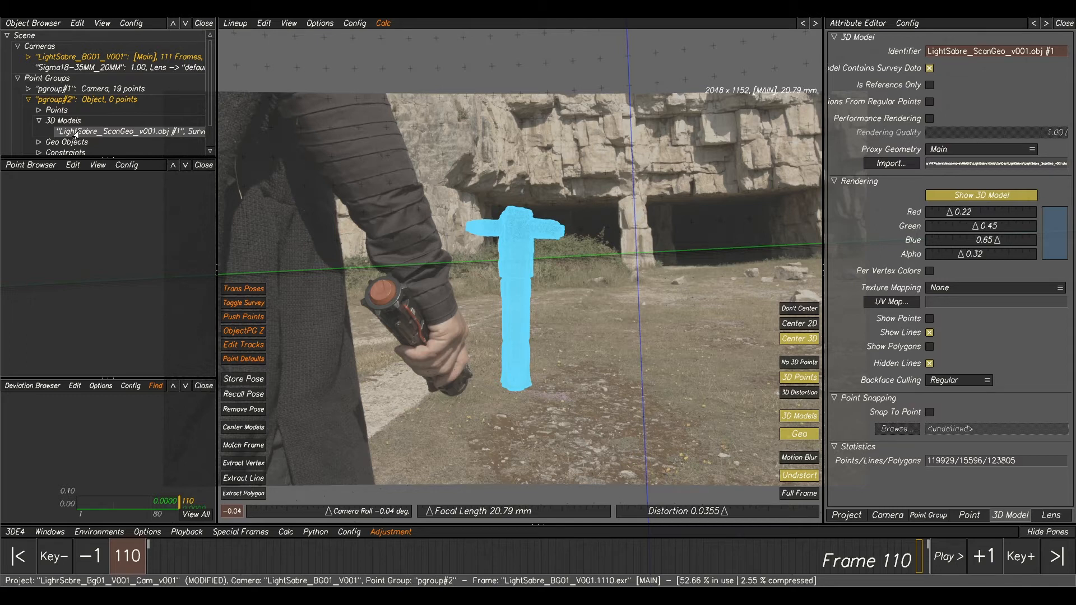
left_click_drag(957, 256, 935, 256)
left_click(929, 85)
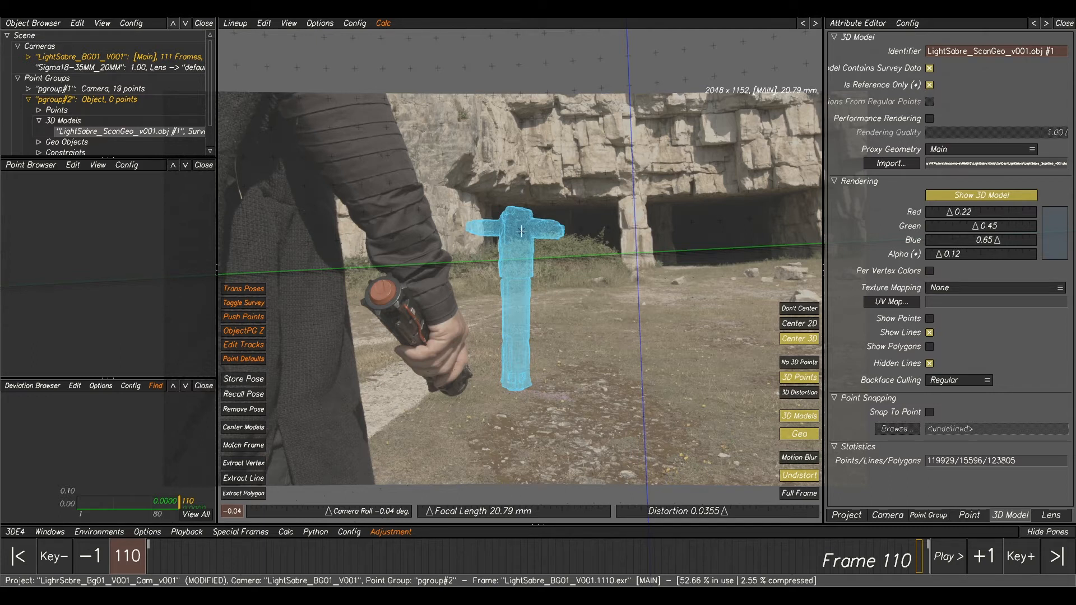
Tilt the lightsaber model, extract a vertex at the end of its red wire and place that point on the matching plate feature.
scroll(521, 229, "down", 3)
scroll(522, 232, "up", 6)
middle_click_drag(535, 276, 546, 246)
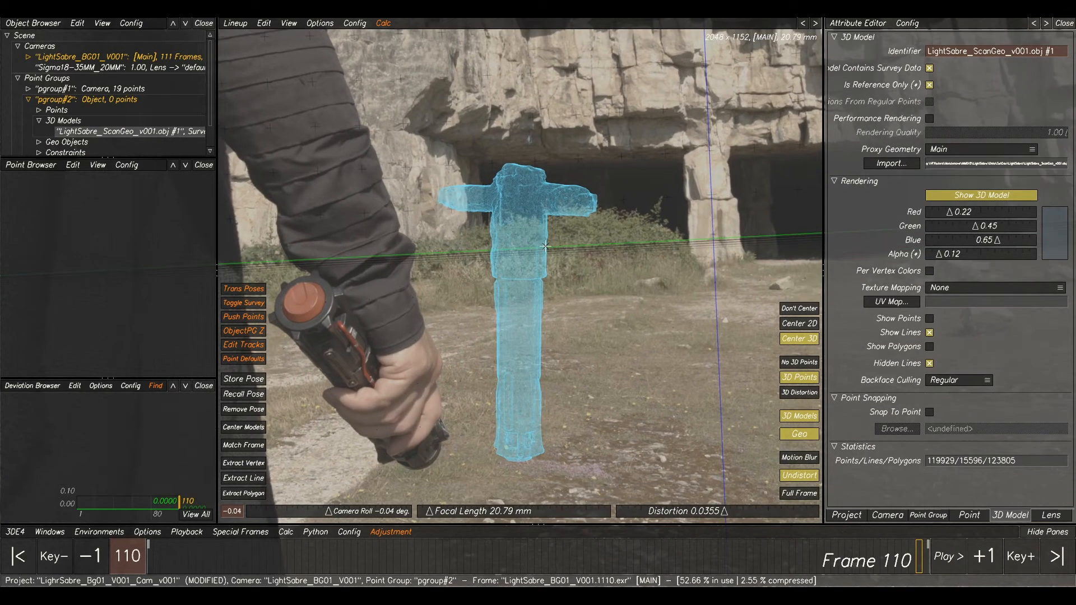
left_click_drag(543, 237, 463, 450)
scroll(343, 317, "up", 2)
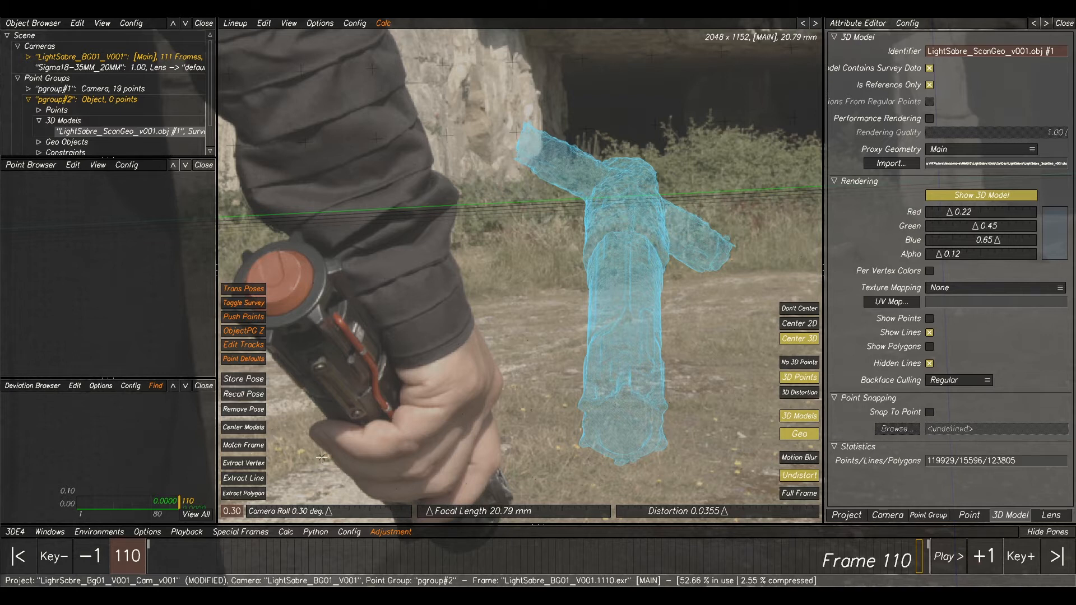
left_click(243, 464)
left_click(627, 309)
left_click_drag(627, 309, 378, 398)
scroll(582, 388, "down", 1)
left_click(603, 316)
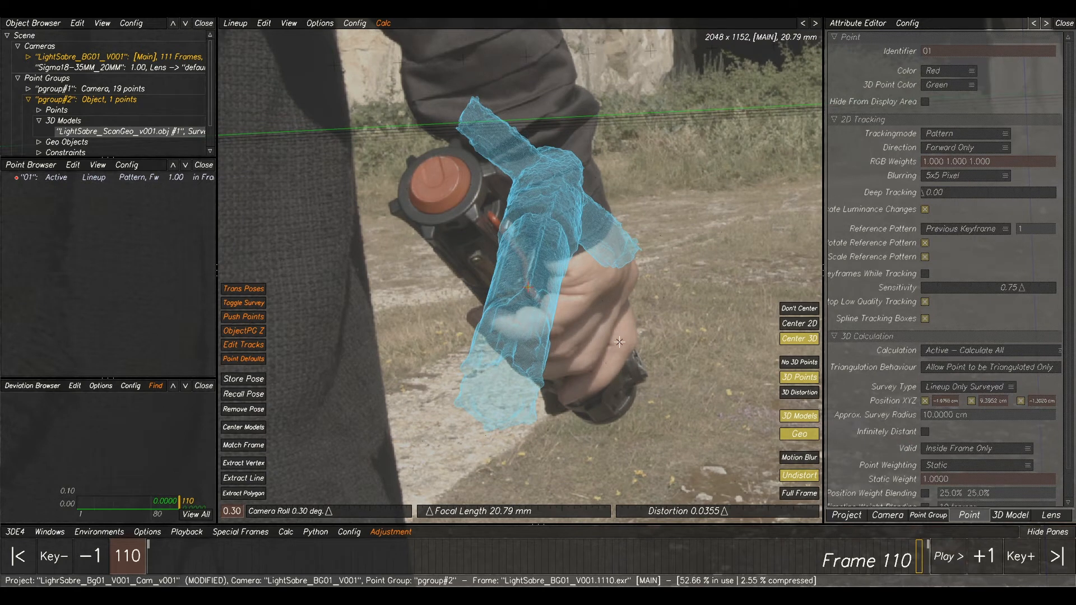
Extract a second vertex at the hilt end's front rim tab and place the point on the same tab in the plate.
left_click(250, 465)
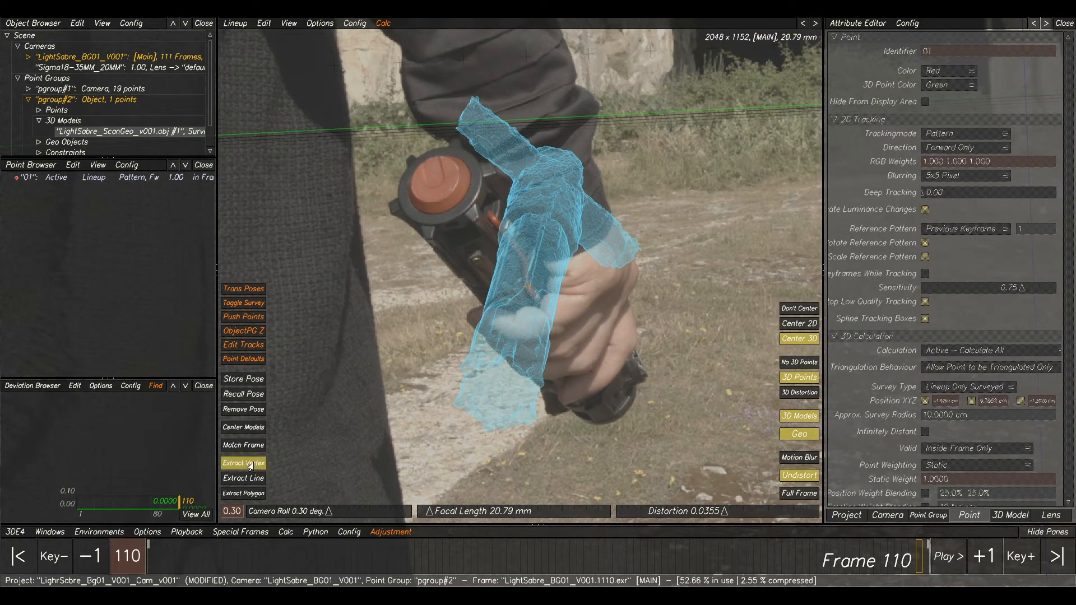
left_click(510, 363)
left_click_drag(510, 364, 474, 213)
left_click(504, 274)
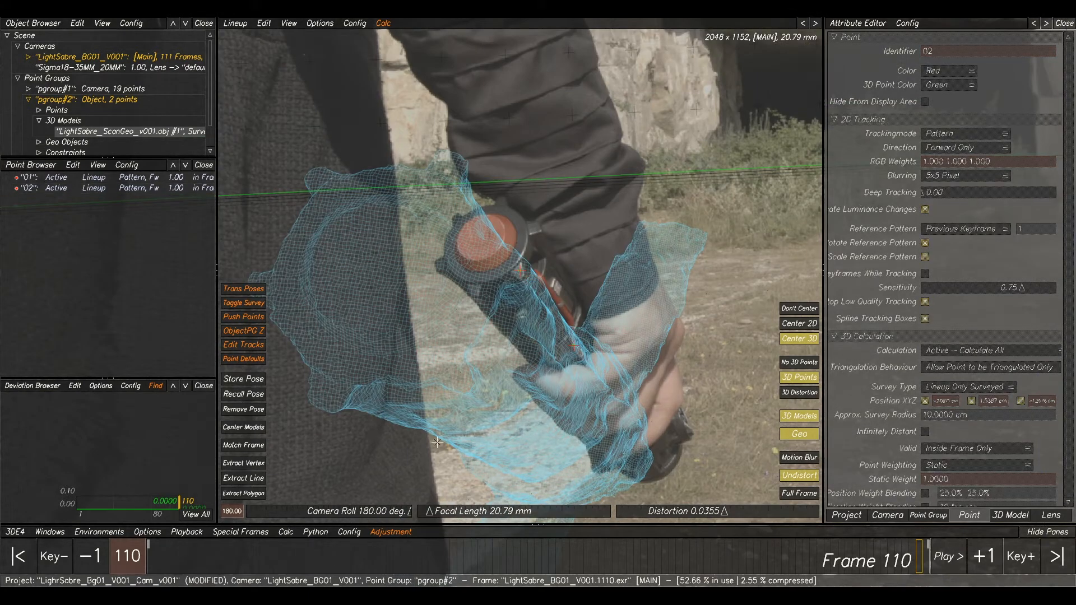
Extract a third vertex from the hilt's end rim and align it with the rim tab nearest the sleeve in the plate.
right_click_drag(572, 334, 493, 278)
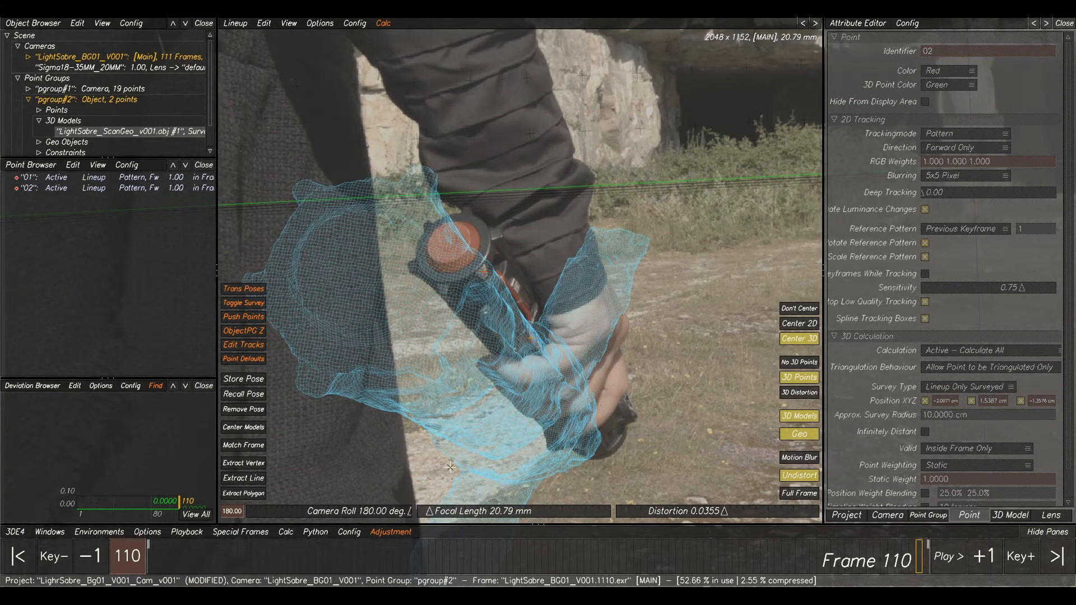
left_click(236, 463)
left_click(428, 180)
left_click_drag(427, 181, 494, 236)
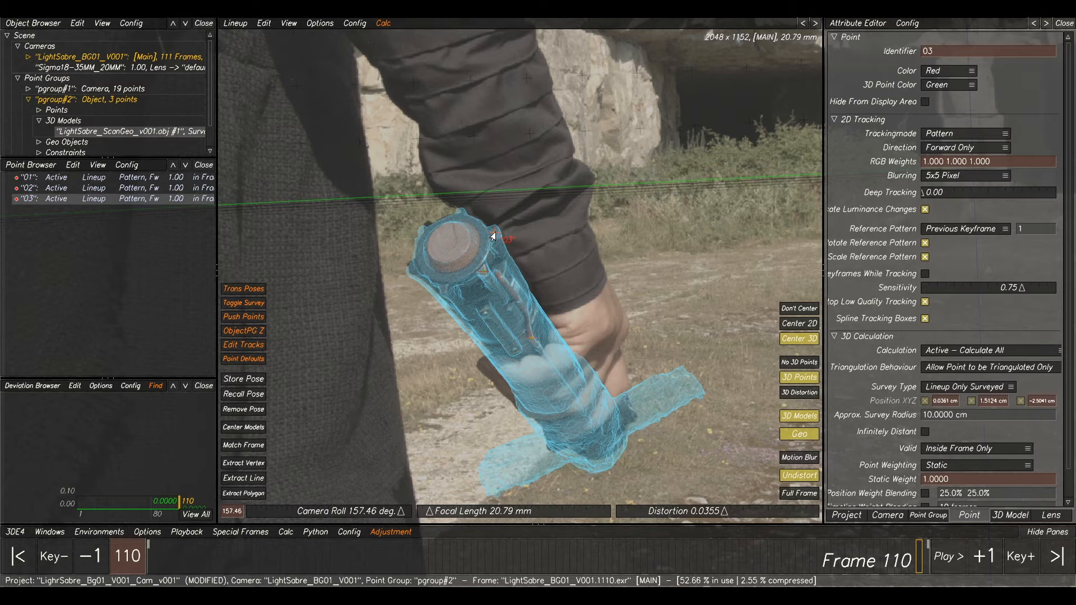
Extract a fourth vertex on the end rim's outer tab, opposite the sleeve, and line it up with that tab in the plate.
scroll(492, 233, "up", 4)
left_click(449, 269)
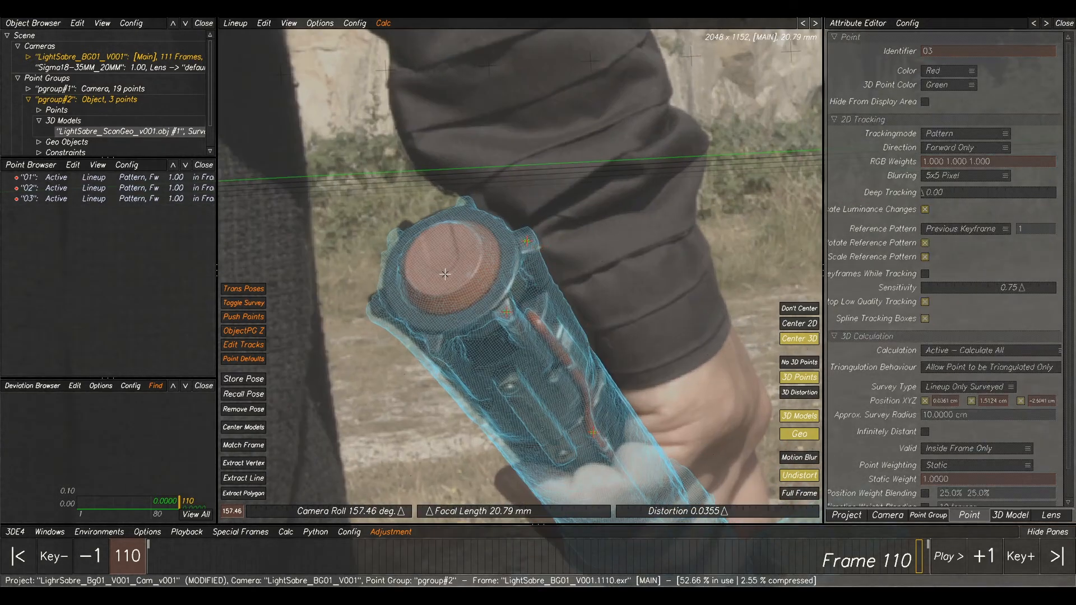
left_click(247, 464)
left_click(372, 316)
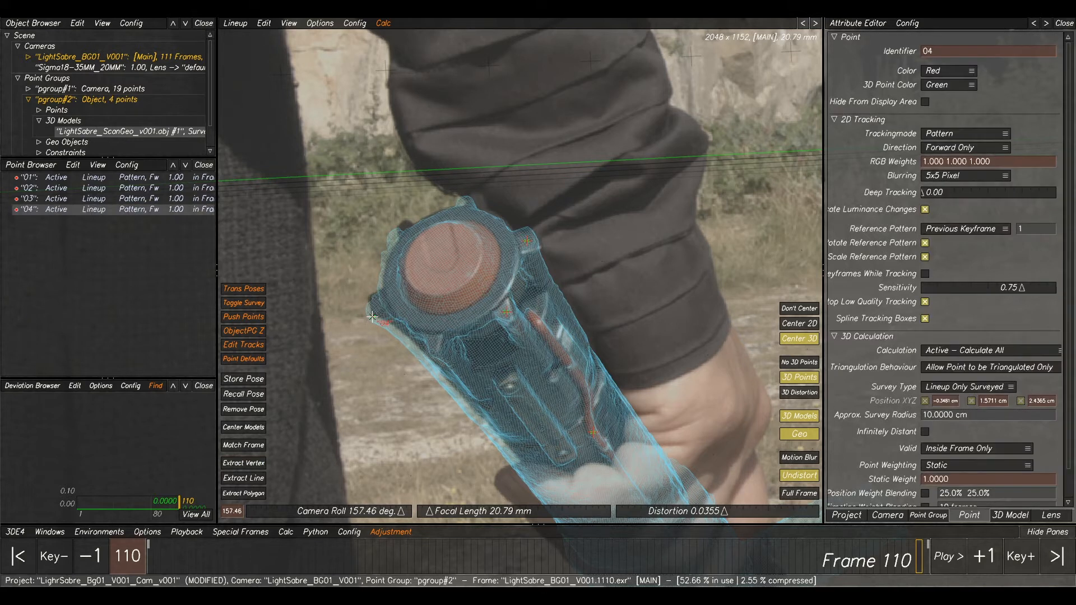
left_click_drag(375, 309, 375, 308)
left_click(667, 286)
middle_click_drag(680, 254, 542, 285)
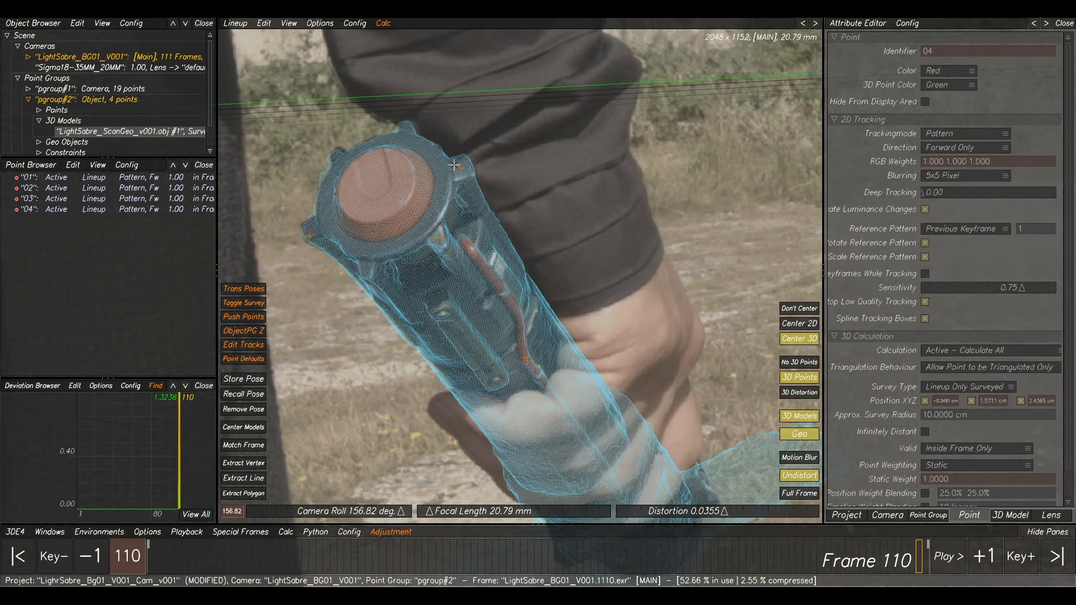
Extract a fifth vertex at the end rim's upper-left tab and align it with that tab in the plate.
left_click(244, 463)
left_click(334, 154)
left_click_drag(334, 154, 335, 152)
left_click_drag(493, 363, 493, 361)
Extract a sixth vertex on the bottom edge of the hilt's lower end and align it with that edge in the plate.
middle_click_drag(709, 327, 354, 150)
middle_click_drag(460, 288, 508, 239)
left_click(511, 279)
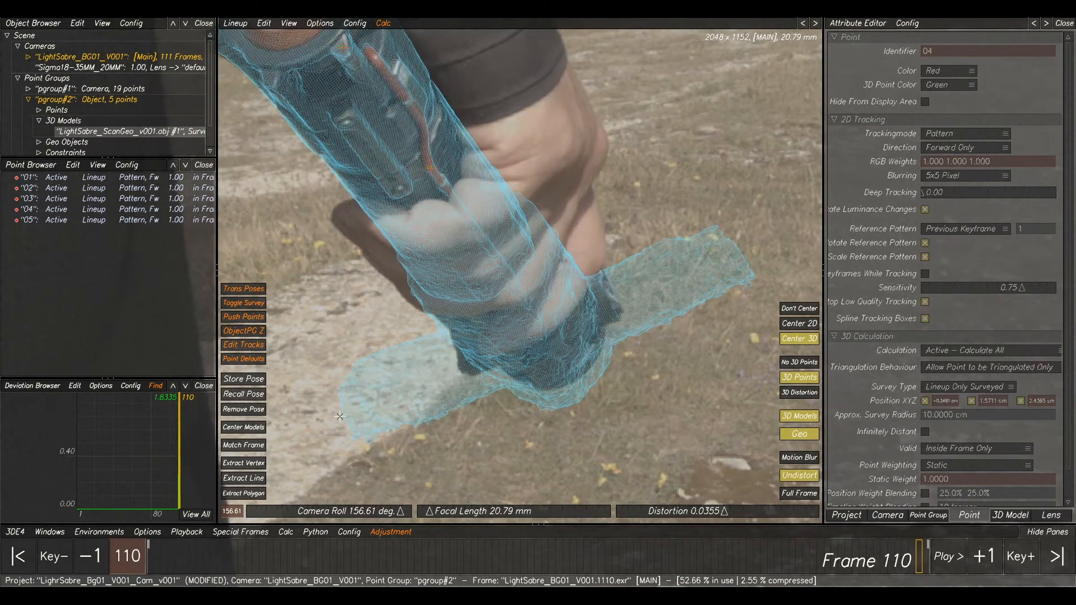
left_click(244, 464)
left_click(576, 395)
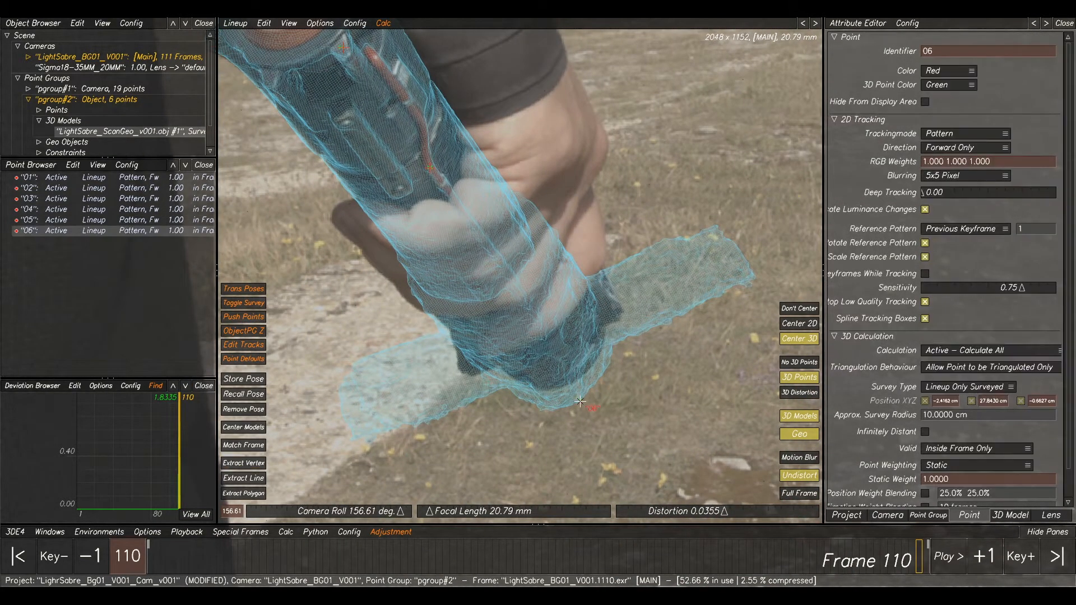
left_click_drag(576, 394, 571, 381)
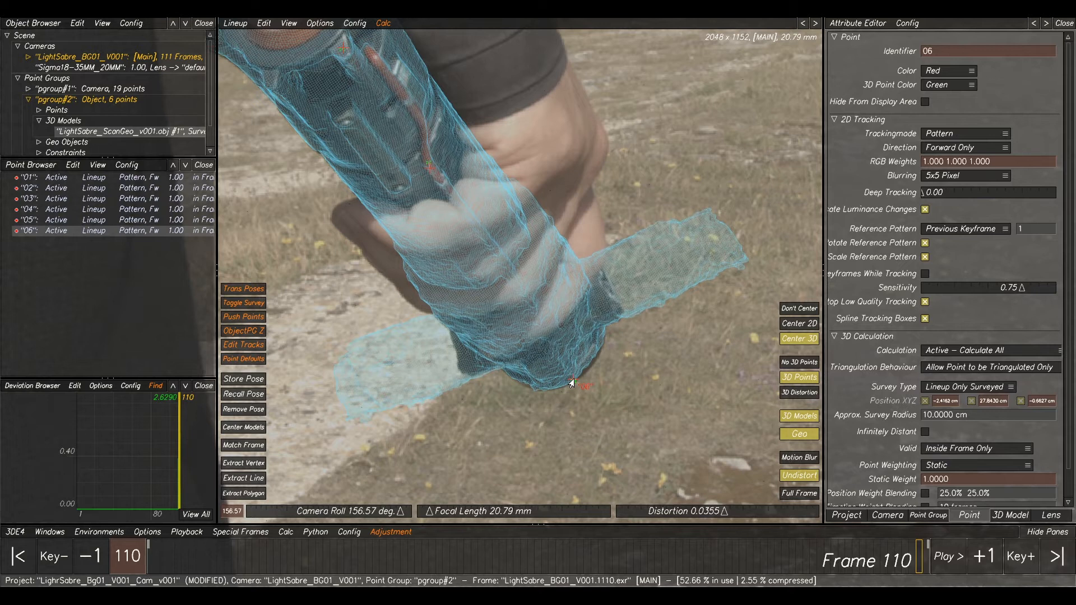
Compare the lower end with the 3D models shown and hidden, and nudge point 06 onto the hilt's edge in the plate.
scroll(571, 381, "down", 3)
scroll(533, 271, "up", 5)
left_click(798, 419)
left_click(797, 420)
left_click(798, 420)
left_click(797, 419)
left_click(798, 419)
left_click(798, 420)
left_click(797, 419)
left_click(798, 420)
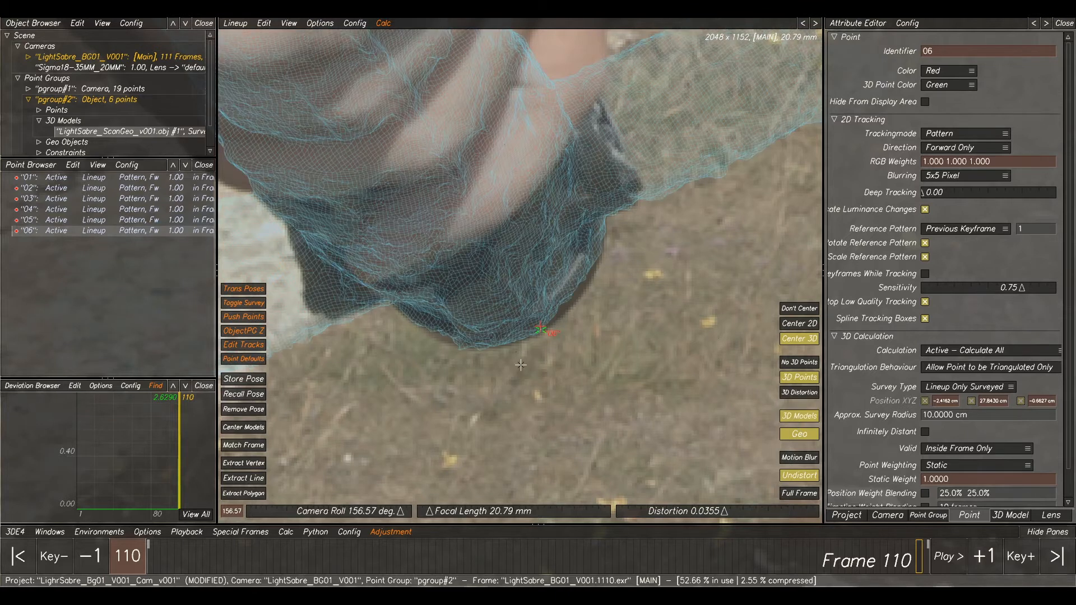
left_click_drag(536, 331, 539, 331)
scroll(473, 307, "down", 10)
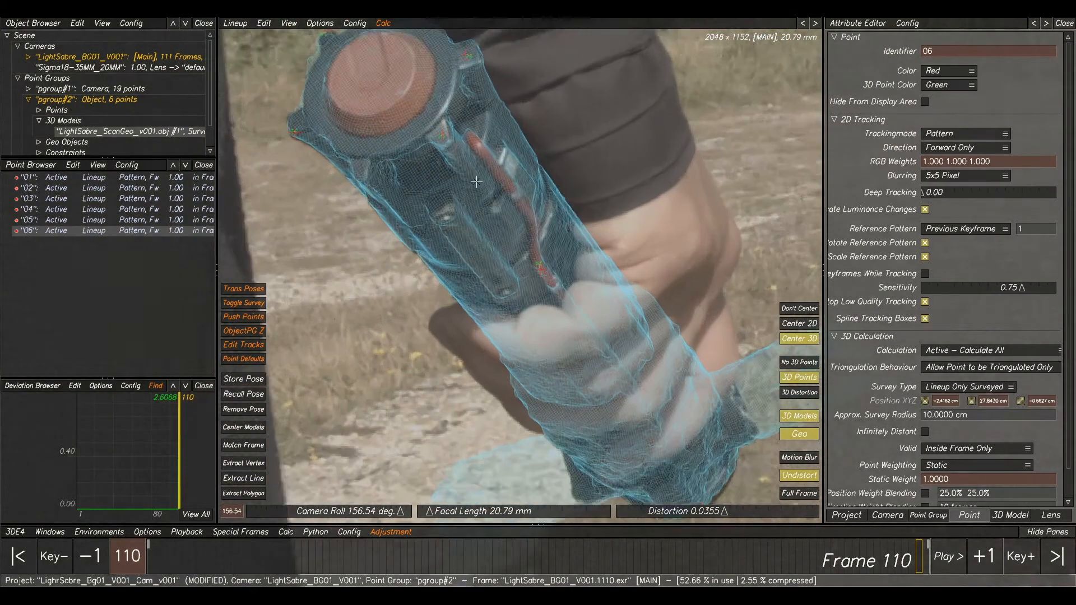
Readjust points 04 and 05 on the end rim's two outer tabs to match the tabs in the plate.
scroll(475, 182, "up", 1)
middle_click_drag(582, 316, 490, 319)
scroll(480, 302, "down", 1)
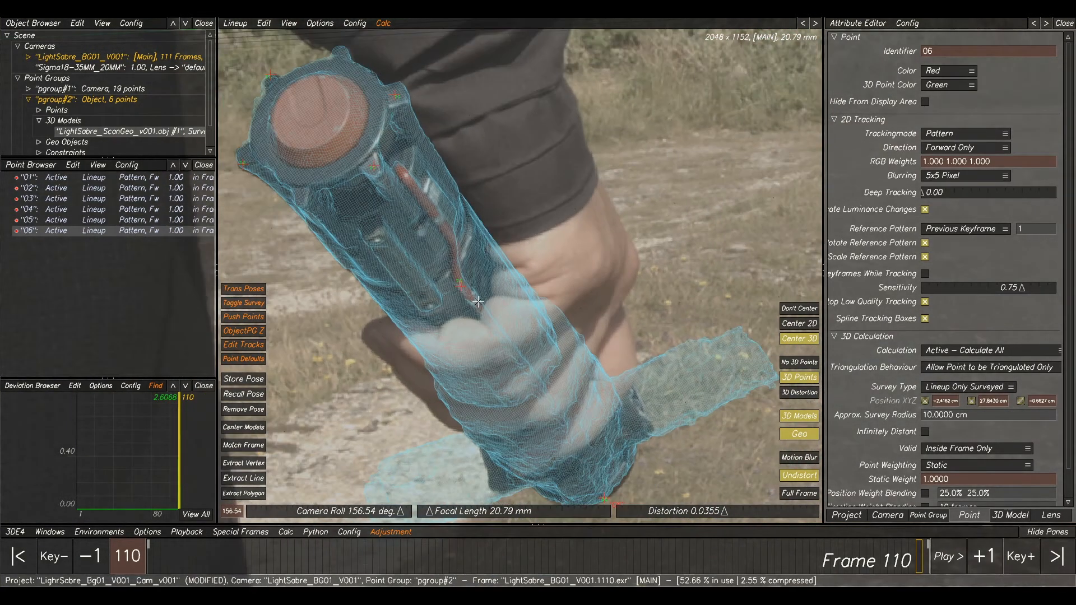
middle_click_drag(416, 216, 492, 271)
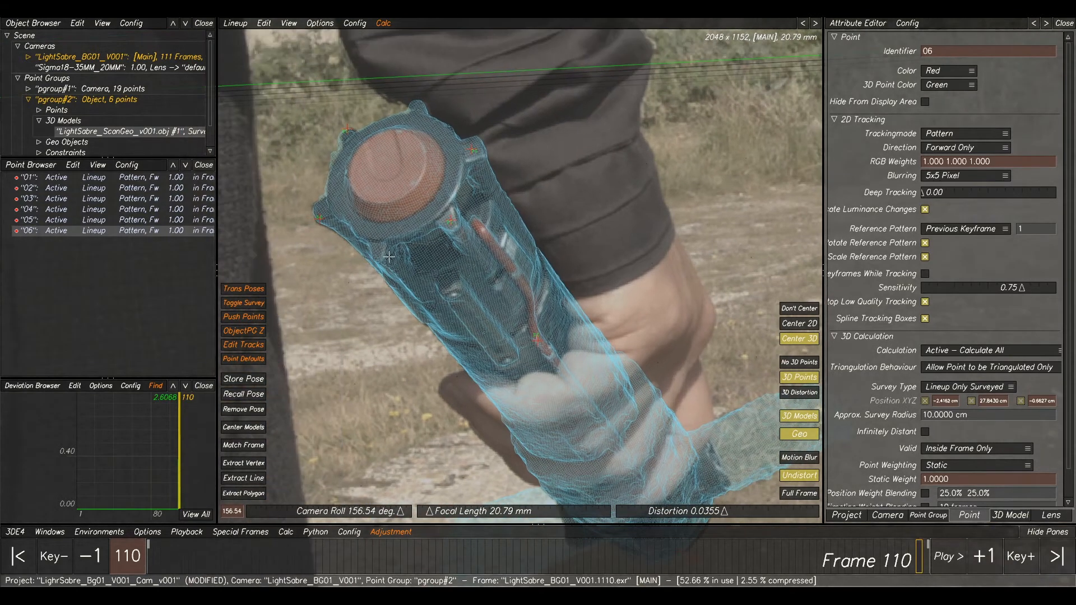
left_click(318, 222)
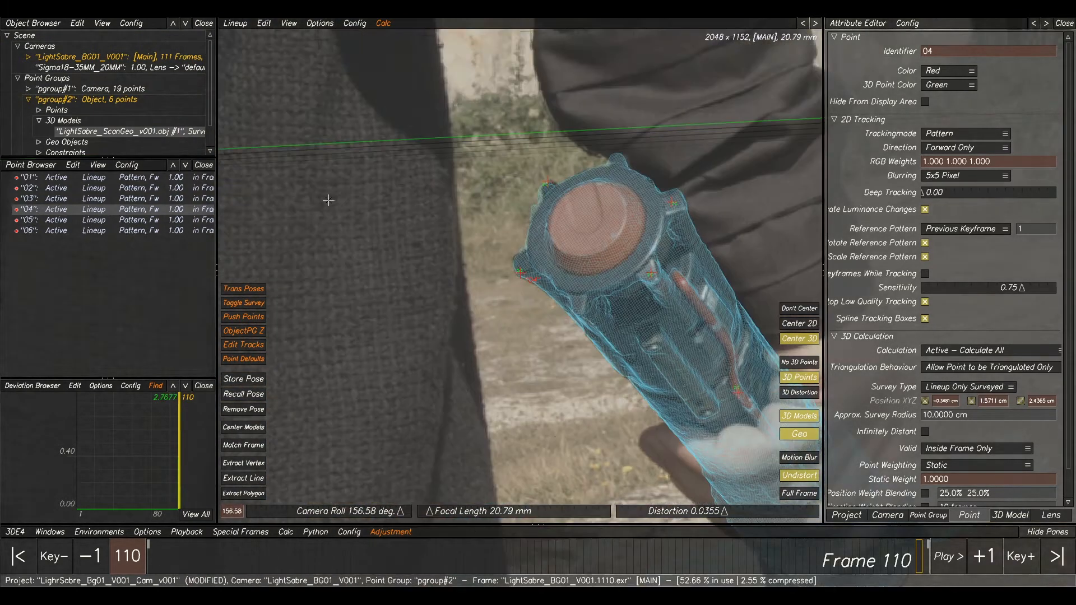
left_click(549, 184)
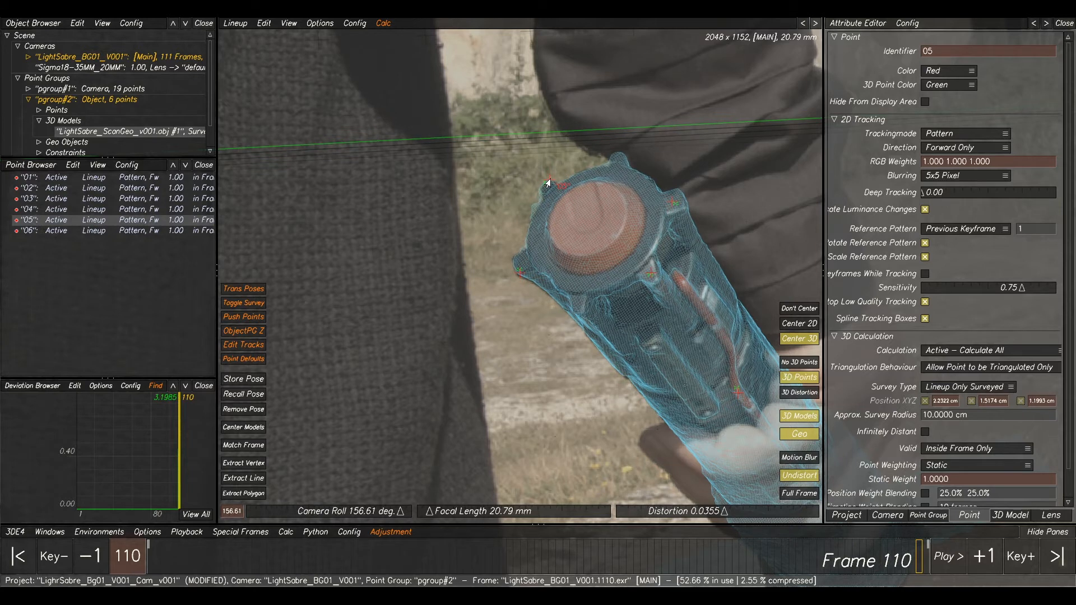
left_click_drag(549, 180, 551, 182)
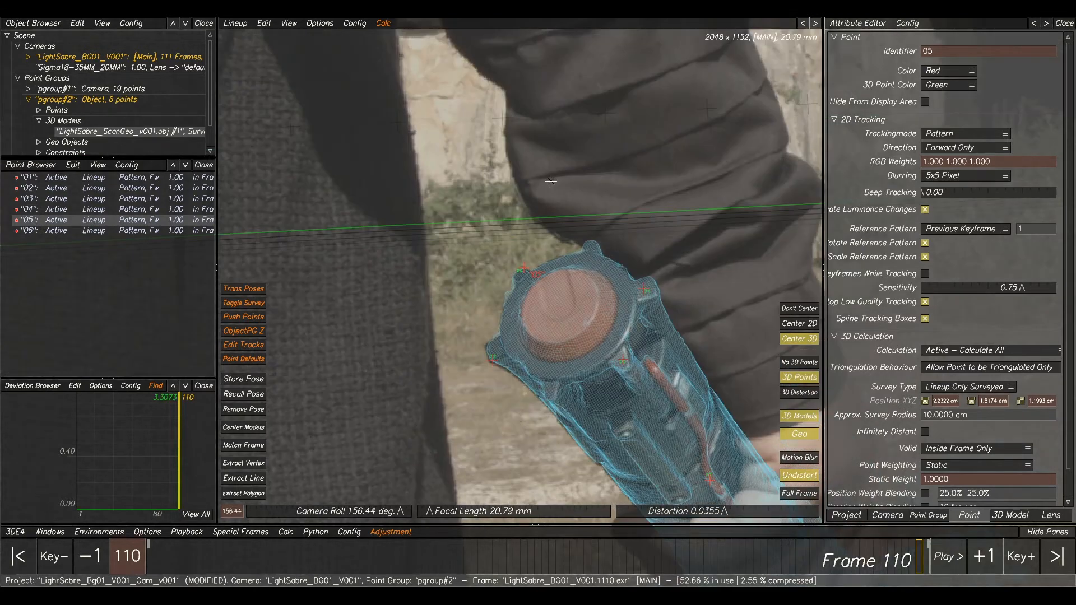
left_click_drag(490, 362, 489, 363)
Fine-tune rim points 02, 05, 03 and 04 so the model's end rim sits on the plate's tabs.
middle_click_drag(652, 274, 572, 275)
scroll(572, 275, "up", 2)
left_click_drag(570, 278, 564, 282)
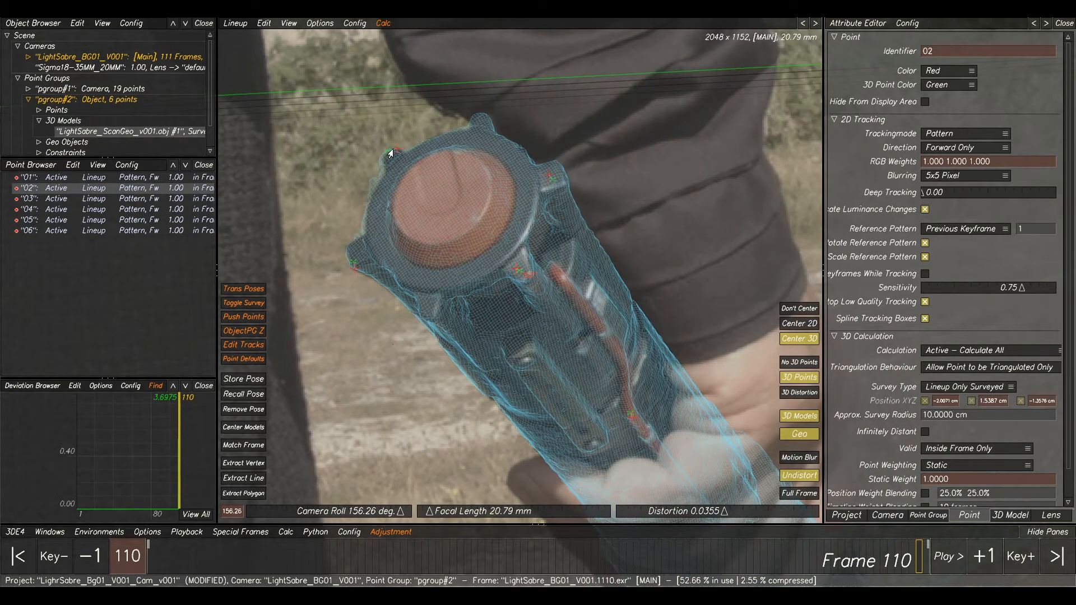
left_click_drag(394, 155, 400, 149)
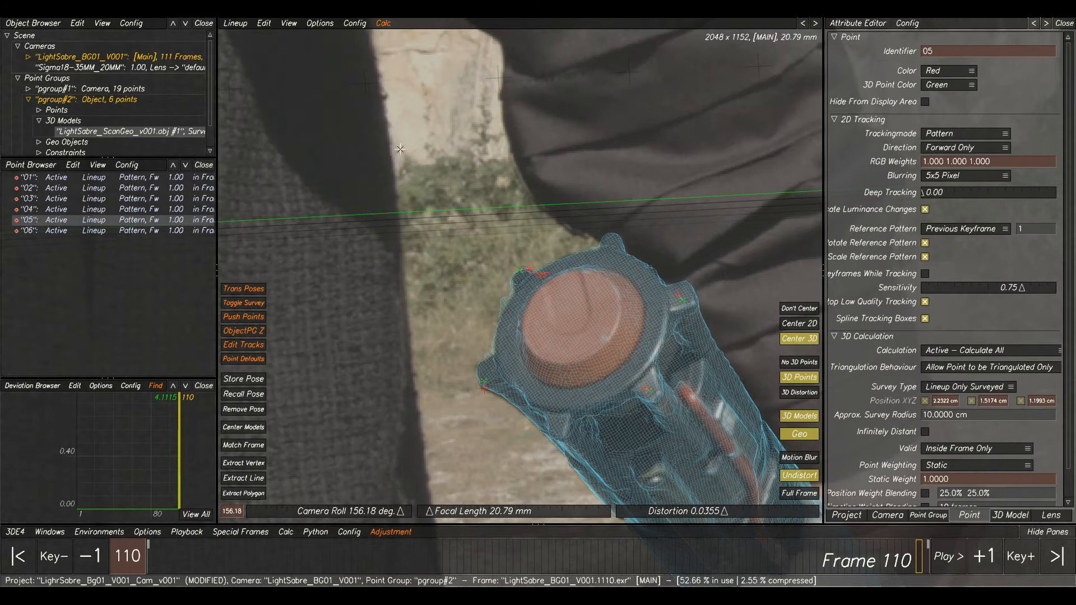
left_click_drag(677, 300, 675, 297)
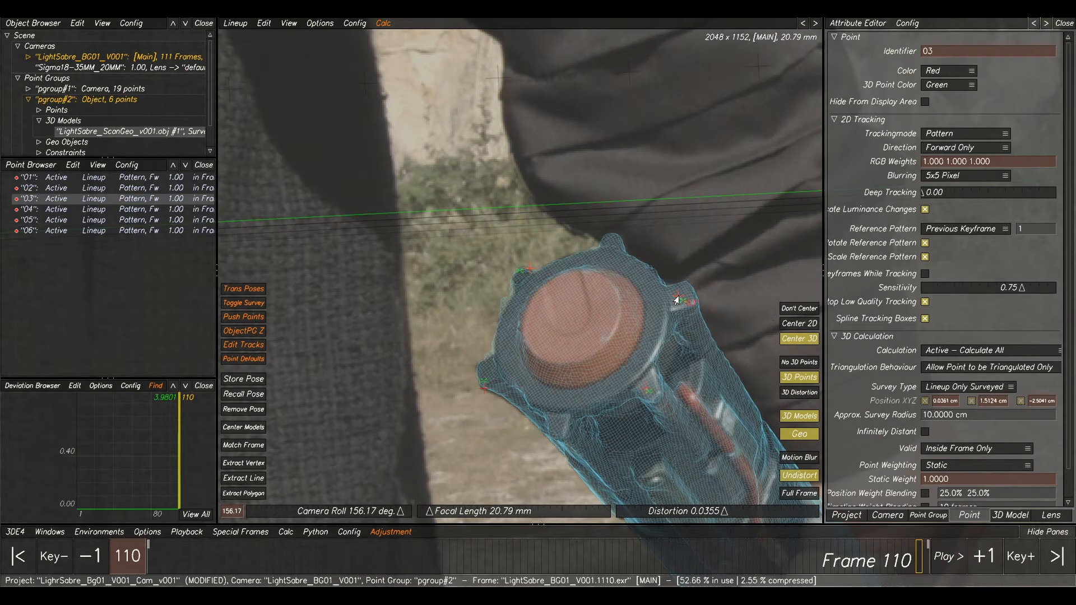
left_click_drag(316, 362, 323, 360)
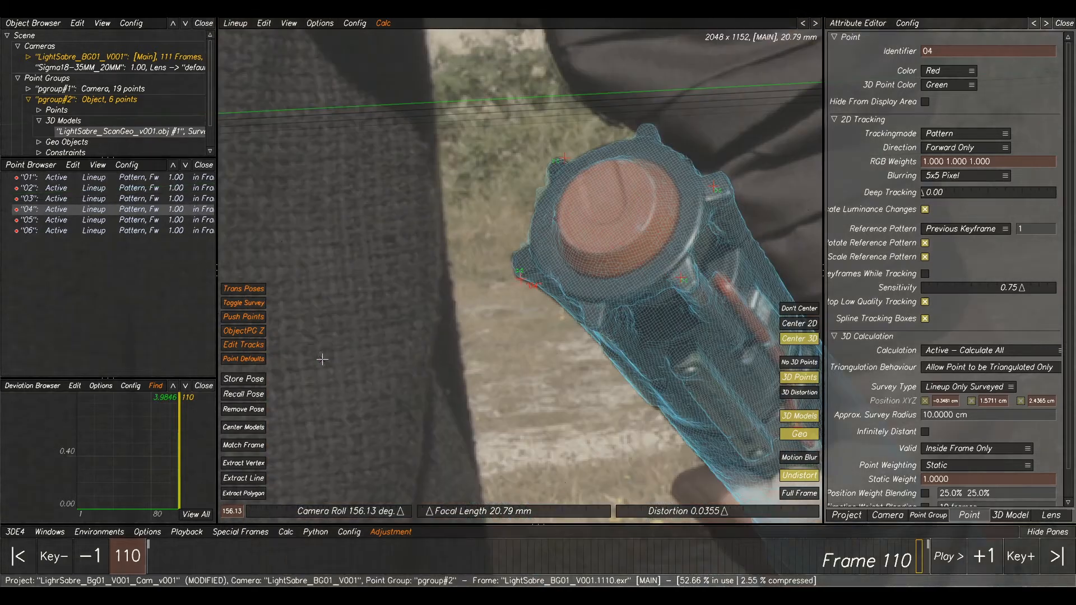
Check the model's fit along the whole hilt and reposition point 06 on the lower end's bottom edge.
scroll(516, 285, "down", 1)
middle_click_drag(732, 346, 538, 298)
middle_click_drag(595, 245, 481, 208)
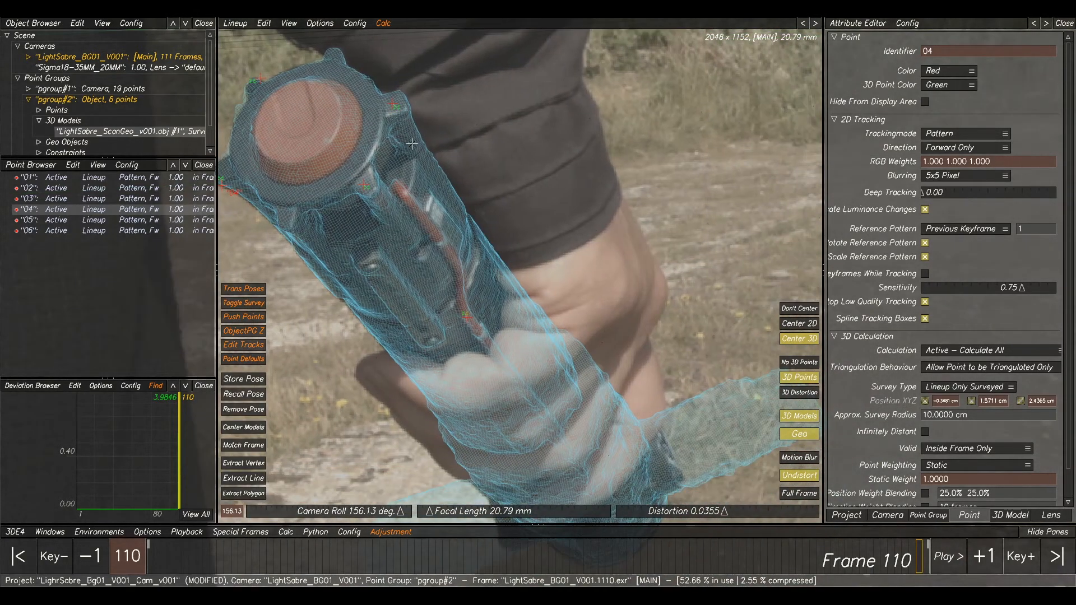
scroll(447, 189, "down", 2)
middle_click_drag(572, 409, 568, 282)
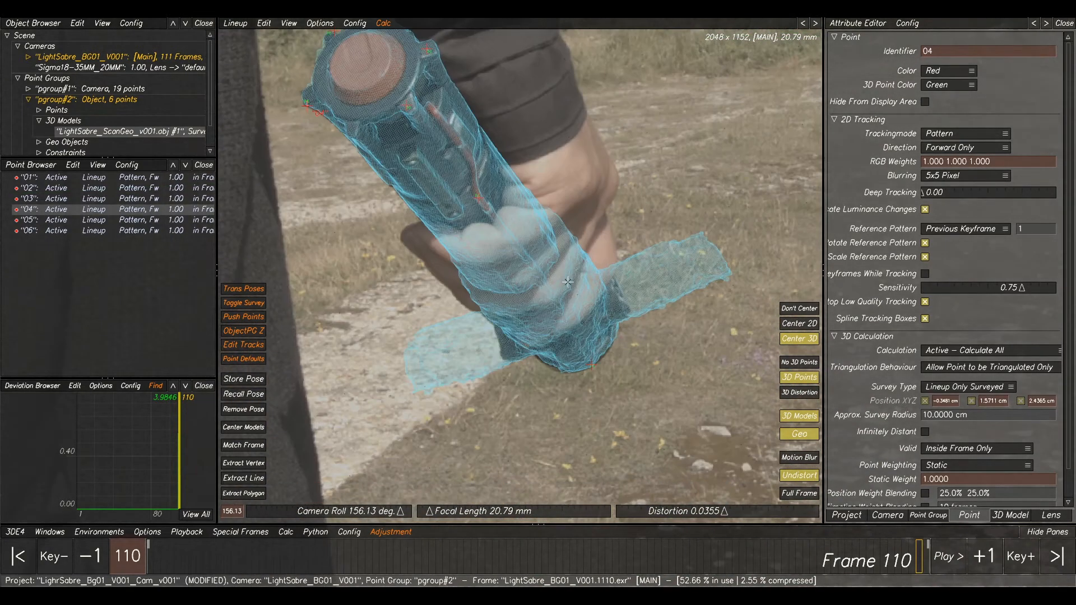
scroll(449, 185, "up", 2)
scroll(449, 185, "down", 3)
middle_click_drag(433, 142, 477, 212)
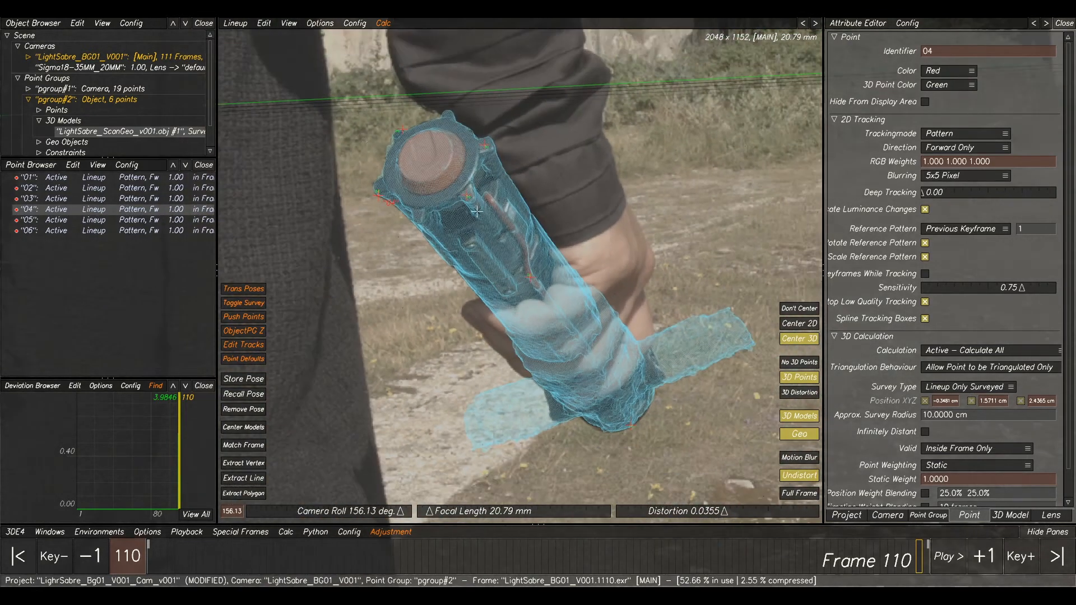
scroll(445, 116, "up", 2)
middle_click_drag(630, 295, 586, 198)
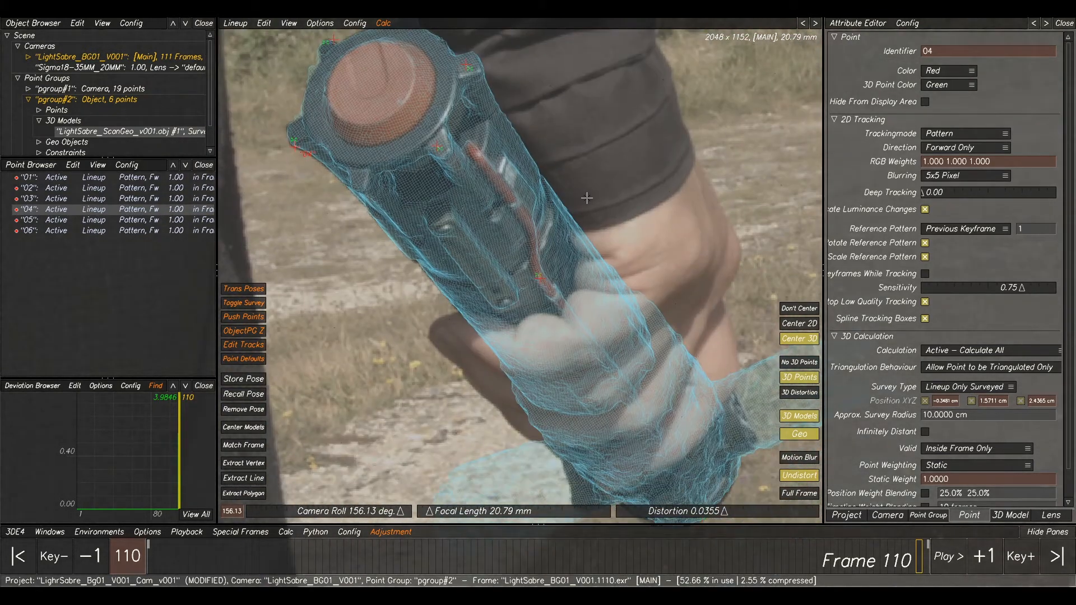
scroll(635, 296, "down", 2)
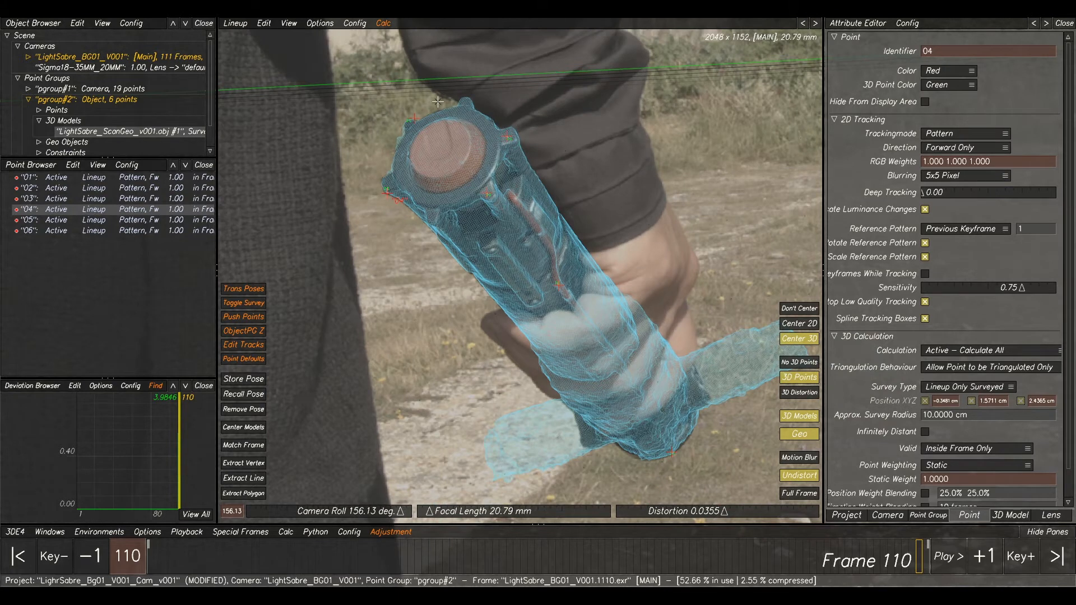
scroll(588, 343, "up", 2)
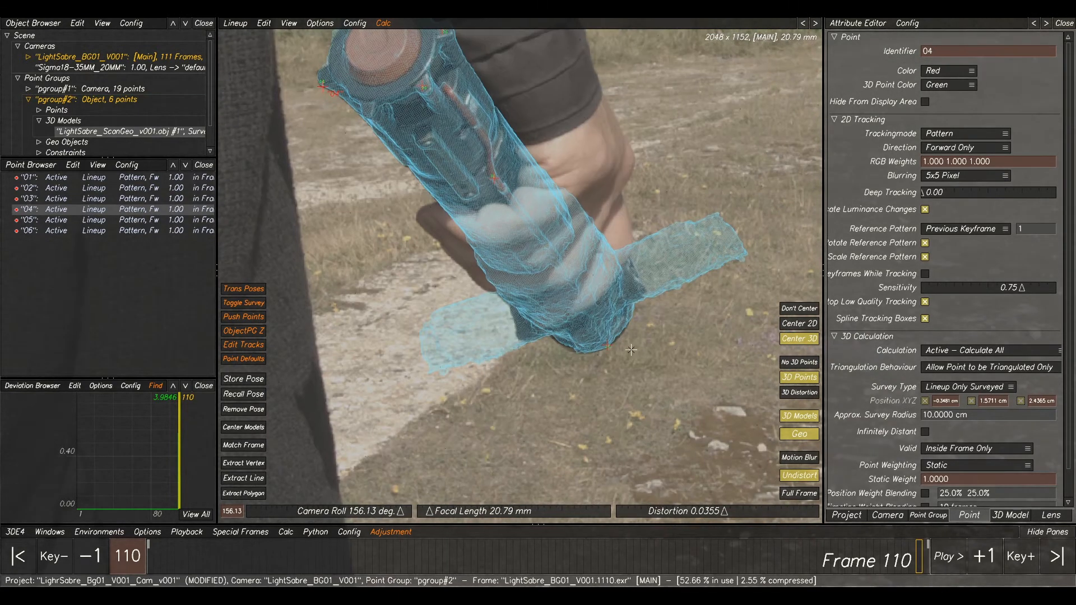
scroll(583, 351, "up", 3)
left_click_drag(579, 336, 569, 343)
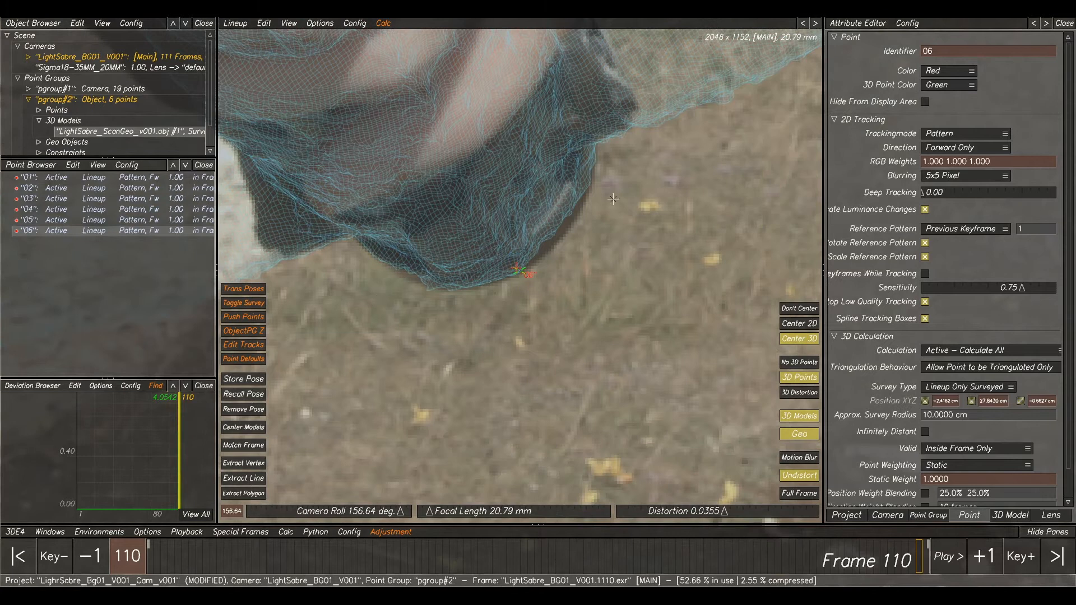
Compare the hilt's lower end in the plate with the 3D model overlay repeatedly shown and hidden.
left_click(798, 419)
left_click(798, 419)
left_click(798, 419)
left_click(798, 419)
left_click(798, 420)
left_click(798, 420)
left_click(795, 416)
left_click(795, 417)
left_click(795, 417)
left_click(796, 418)
left_click(796, 419)
left_click(796, 419)
scroll(592, 179, "down", 2)
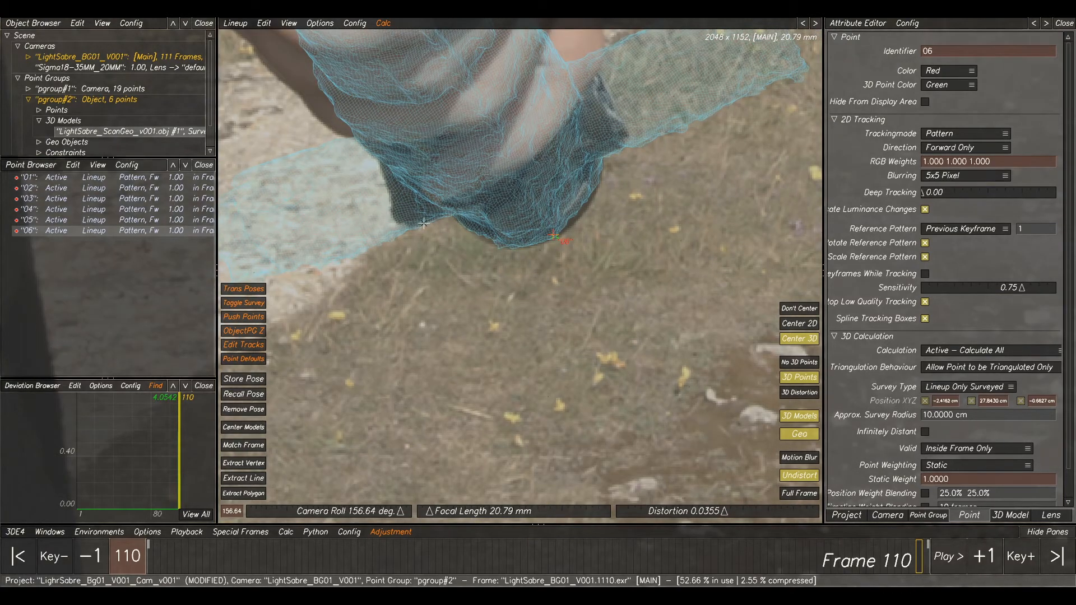
scroll(597, 169, "up", 2)
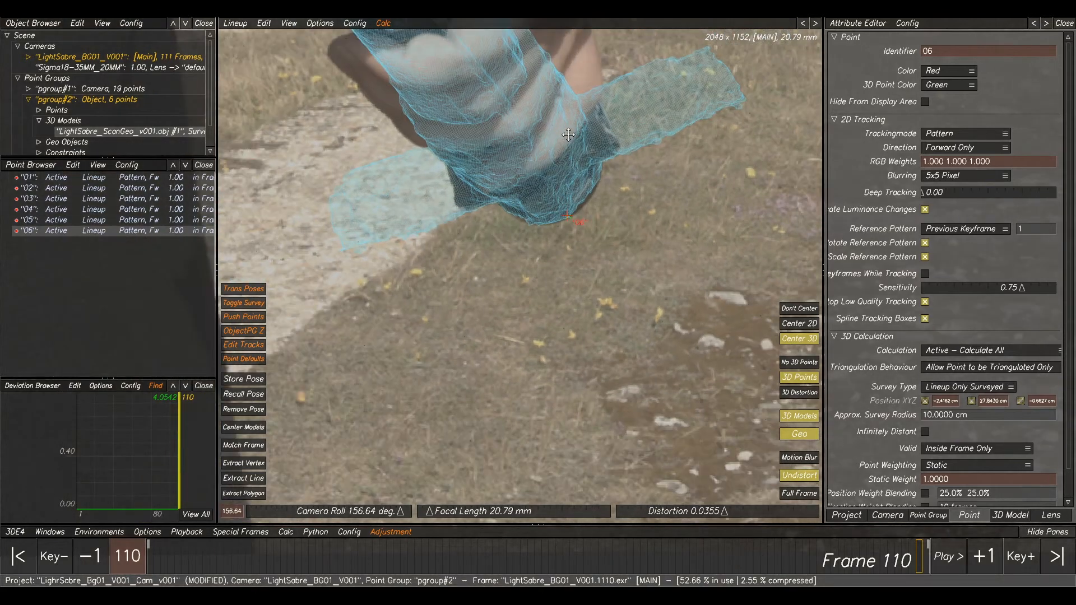
Store the lightsaber model's lined-up pose at frame 110.
middle_click_drag(568, 135, 589, 364)
scroll(588, 365, "down", 3)
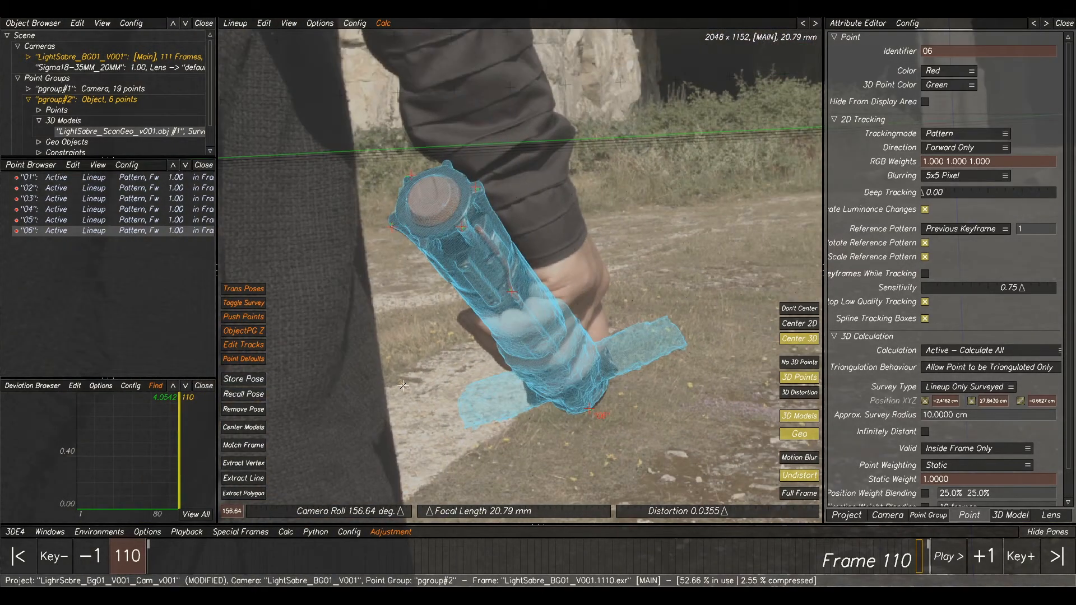
left_click(253, 379)
left_click(254, 379)
Switch to manual tracking at frame 111, deselect the current point and create a tracking point on the hilt's upper screw.
key("F1")
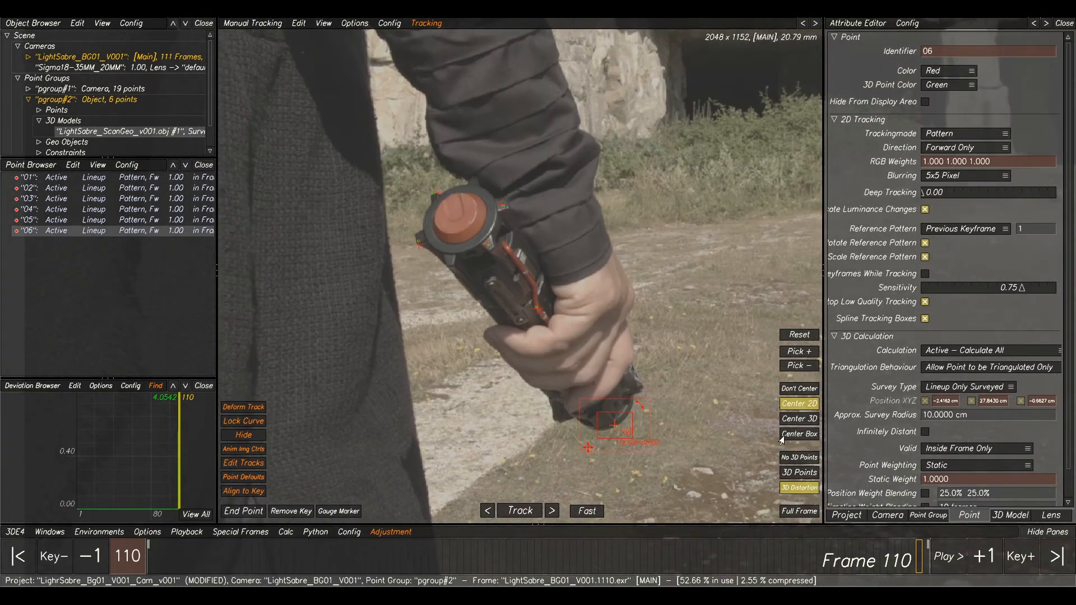
mouse_move(919, 562)
left_mouse_down()
mouse_move(910, 565)
mouse_move(924, 567)
left_mouse_up()
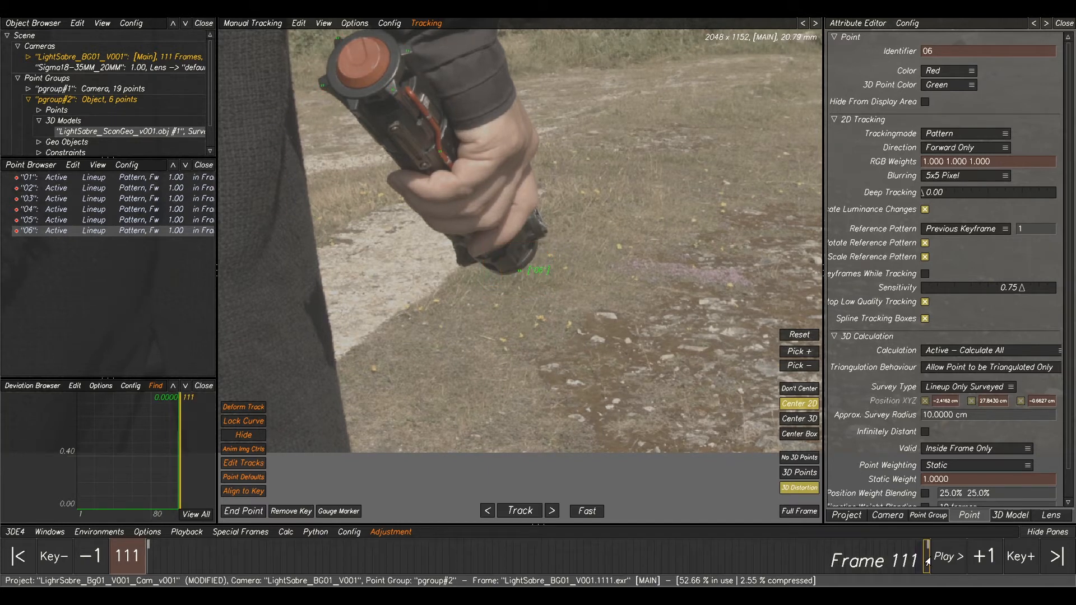
middle_click_drag(518, 230, 607, 371)
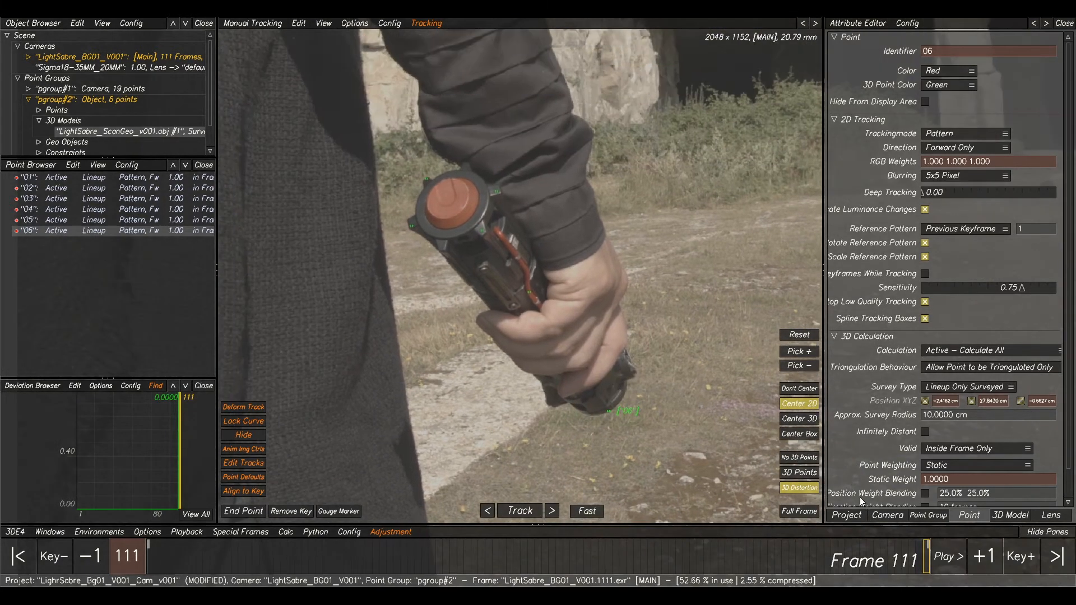
left_click(490, 234)
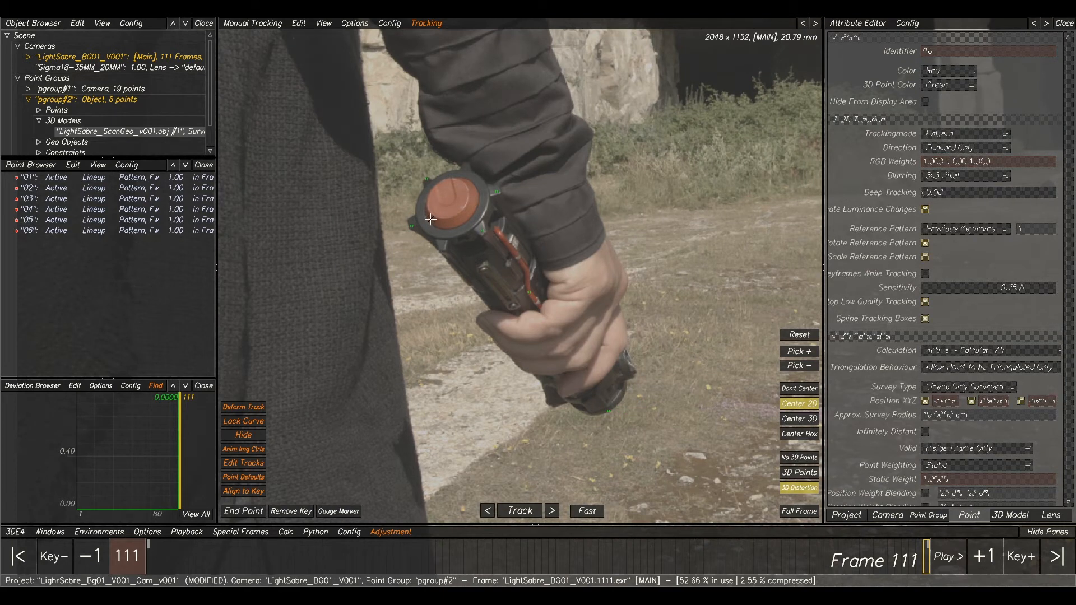
scroll(431, 218, "up", 5)
scroll(572, 221, "up", 2)
scroll(491, 272, "down", 2)
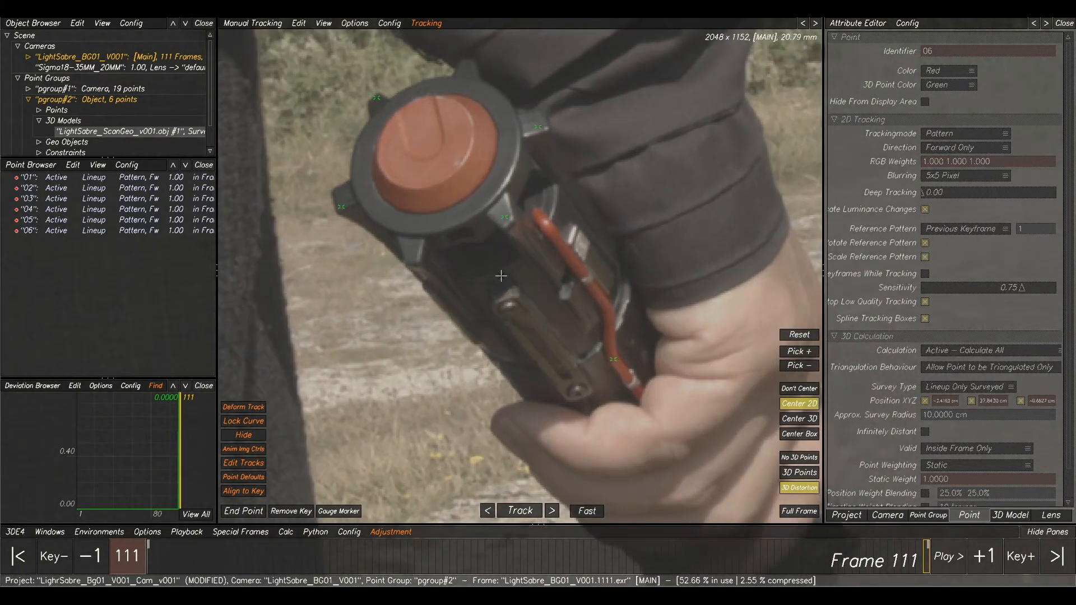
scroll(510, 317, "up", 2)
left_click(511, 324, "ctrl")
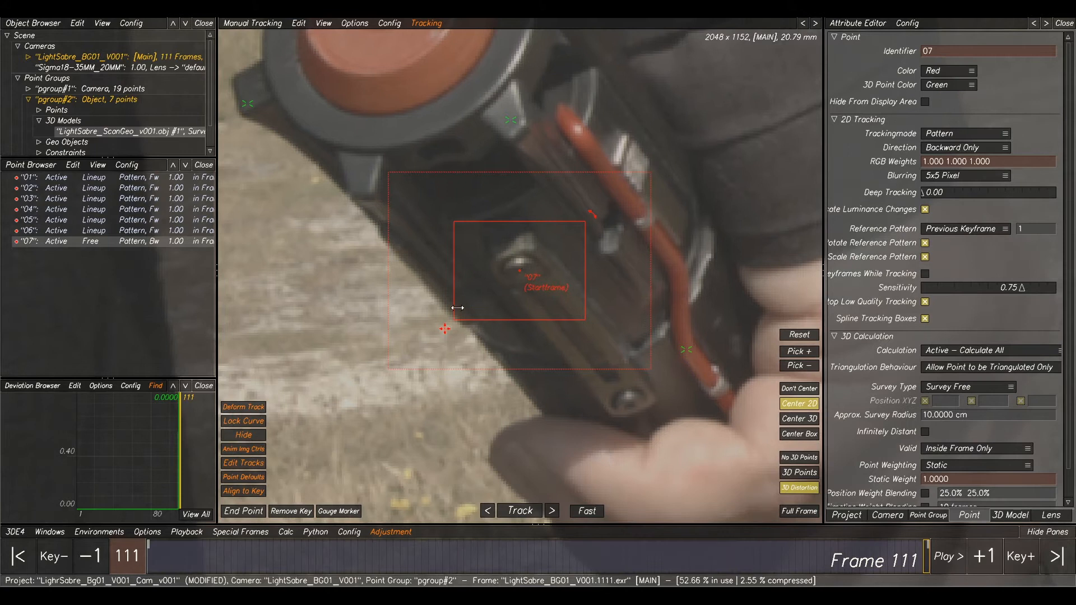
Shrink point 07's pattern box tightly around the upper screw and slightly reduce its search area.
left_click_drag(454, 319, 493, 292)
left_click_drag(584, 223, 549, 242)
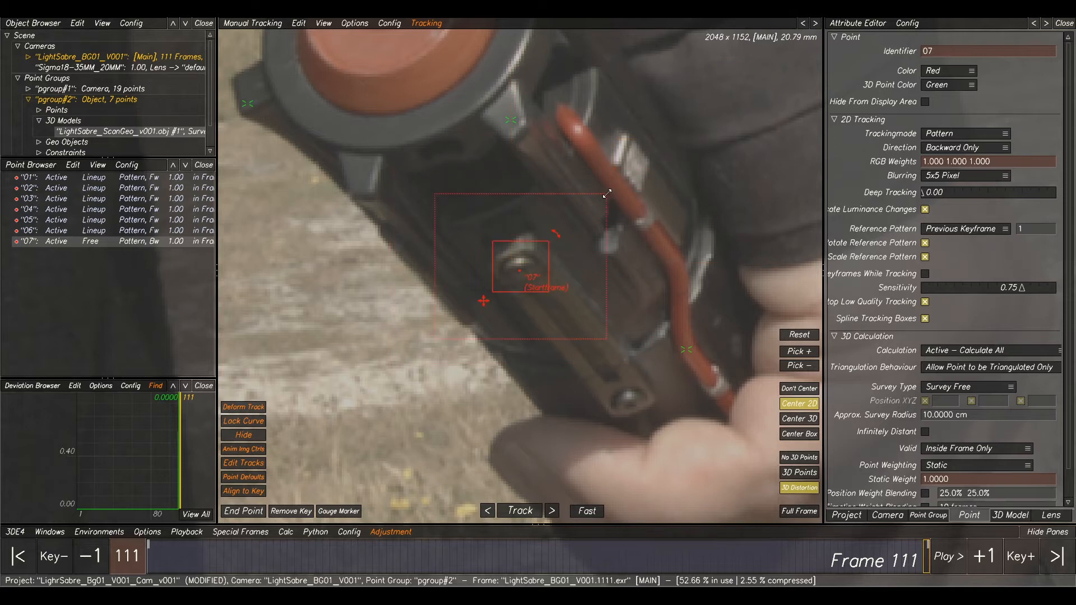
left_click_drag(607, 193, 602, 198)
Track point 07 backwards through the shot from frame 111 and deselect it.
scroll(602, 199, "down", 5)
middle_click_drag(570, 209, 510, 296)
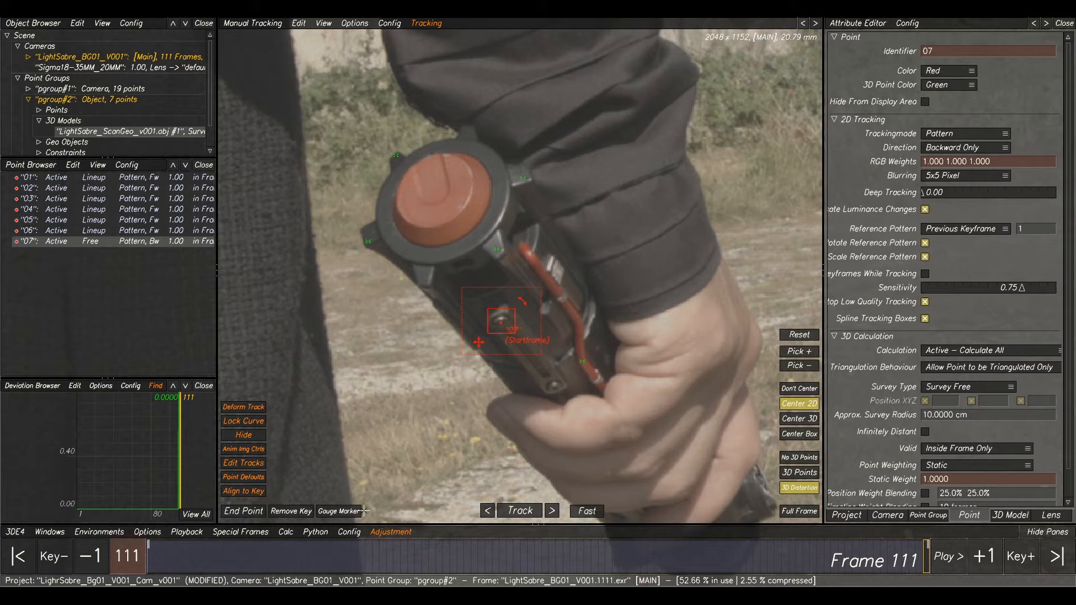
left_click(521, 512)
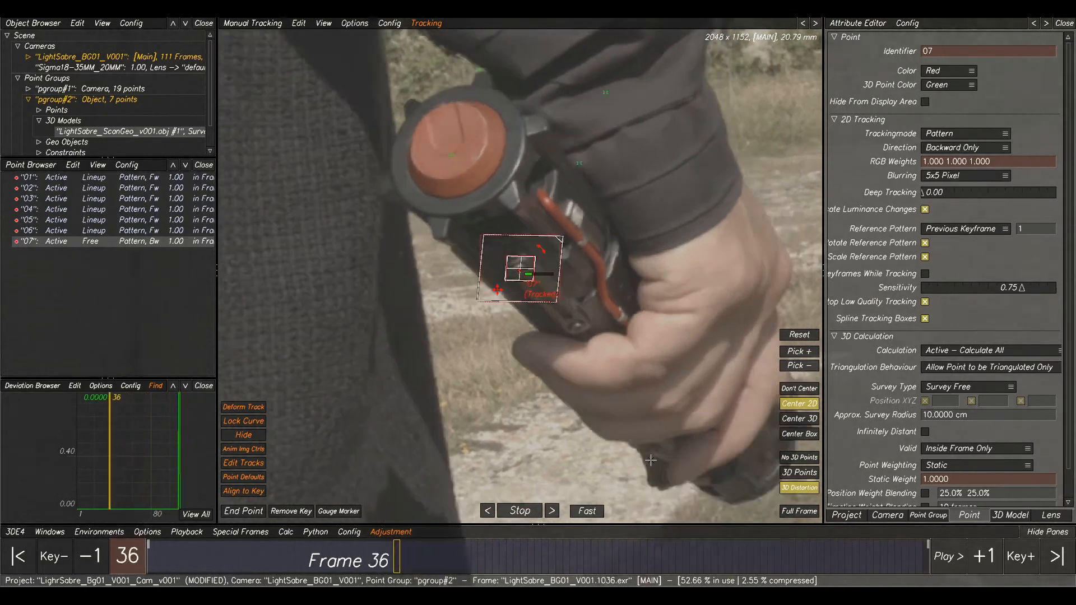
left_click(587, 347)
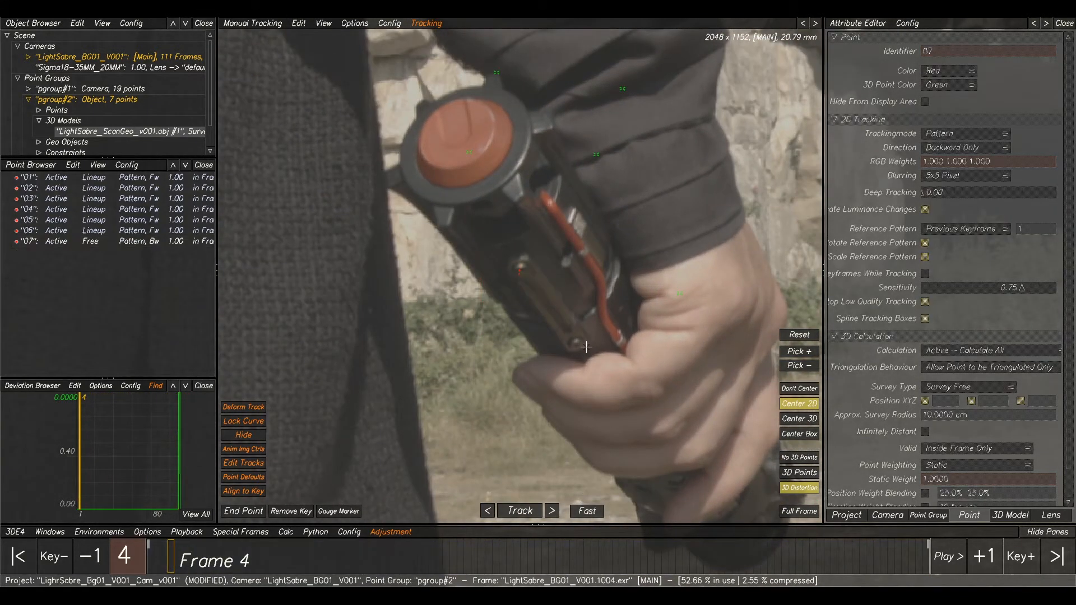
scroll(569, 340, "up", 3)
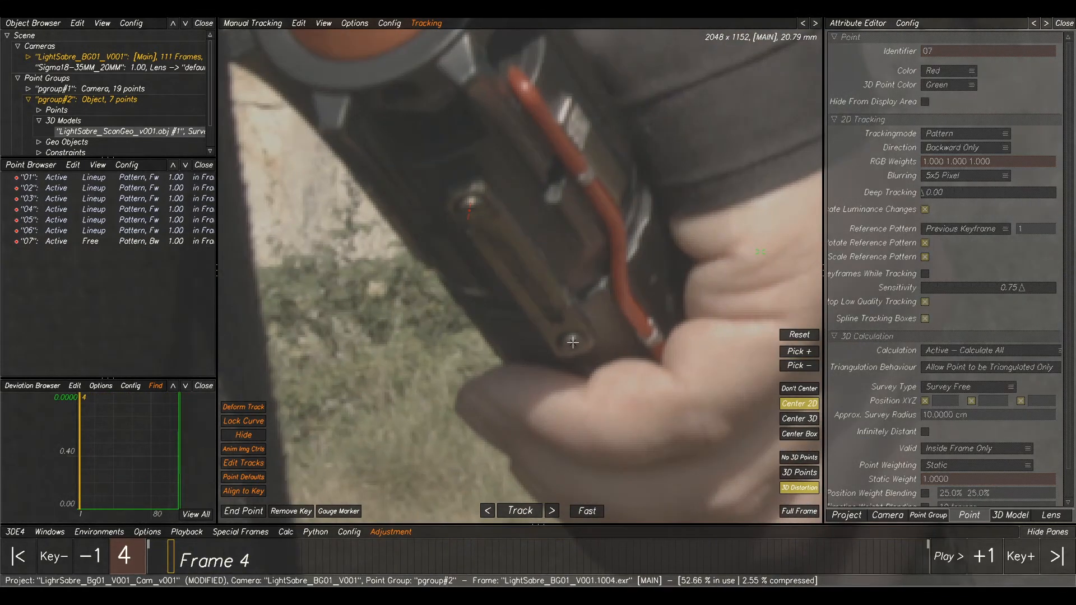
left_click(573, 342, "ctrl")
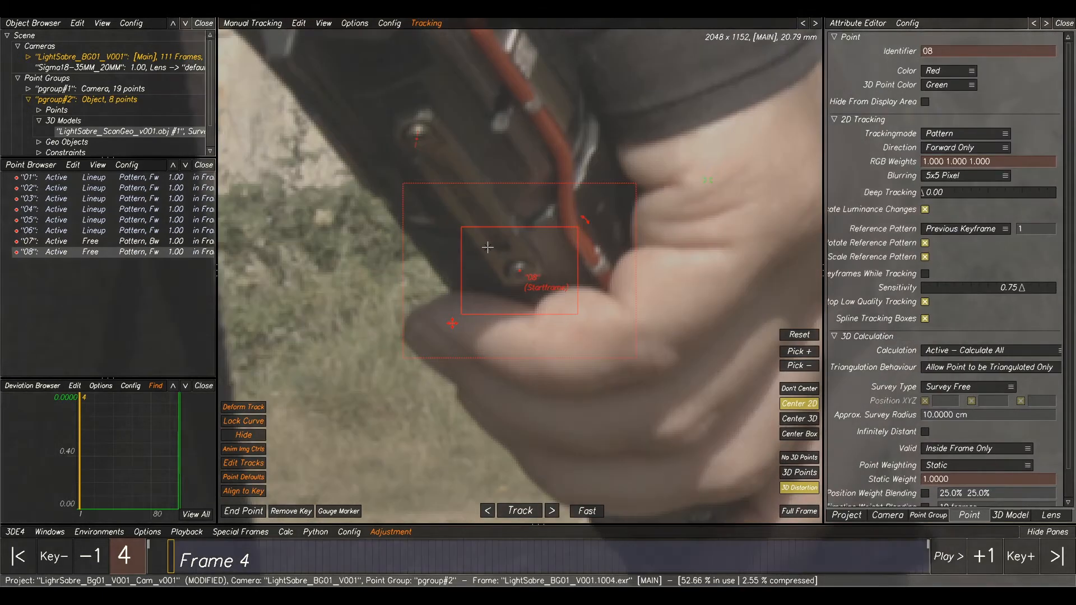
left_click_drag(463, 226, 490, 246)
left_click_drag(578, 313, 544, 296)
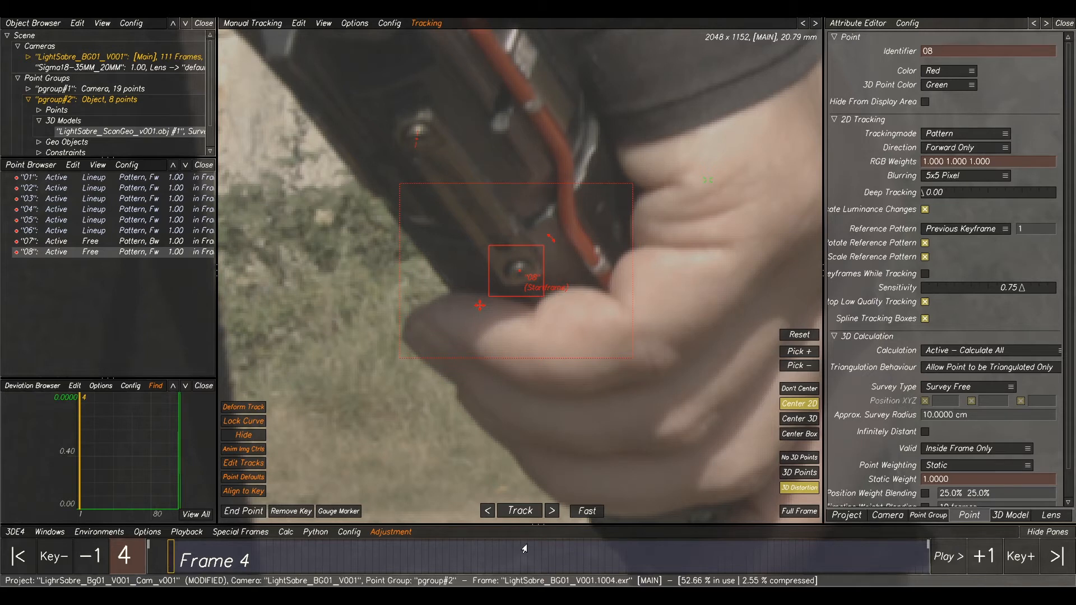
key("Delete")
left_click(552, 334)
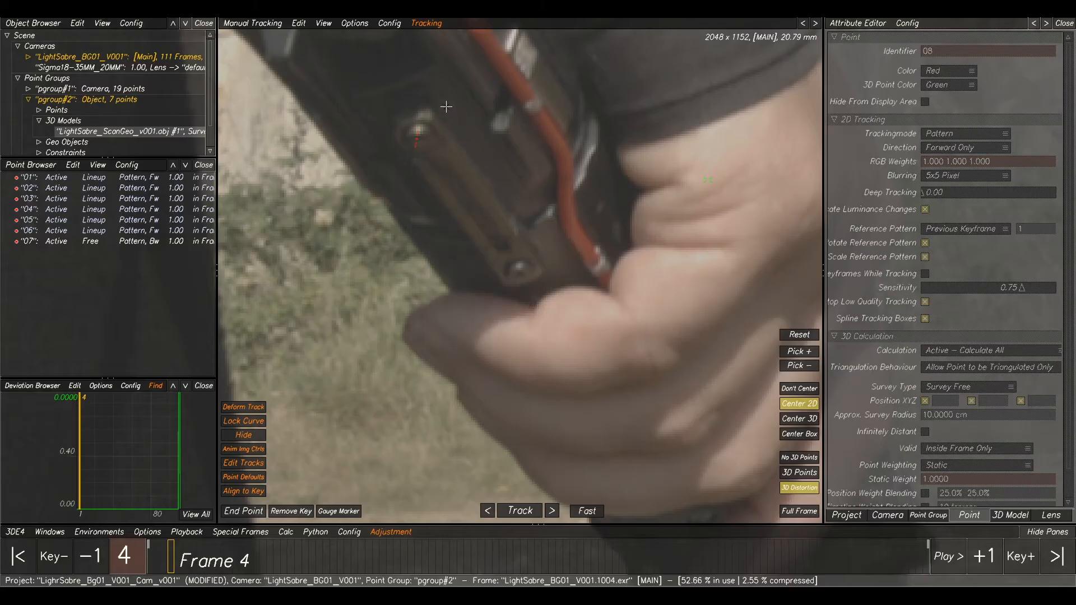
Select point 07 at frame 4, gauge it, enlarge its search area and finish tracking it backwards to frame 1.
left_click_drag(446, 106, 392, 163)
mouse_move(169, 564)
left_mouse_down()
mouse_move(190, 563)
mouse_move(177, 563)
left_mouse_up()
left_click(345, 514)
left_click(520, 511)
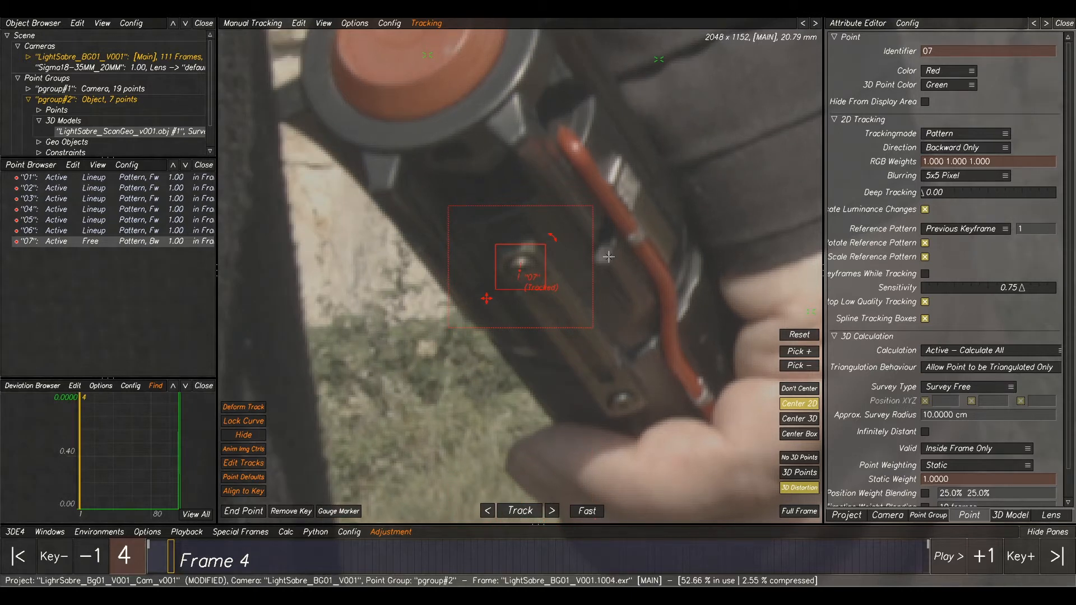
left_click_drag(594, 329, 611, 341)
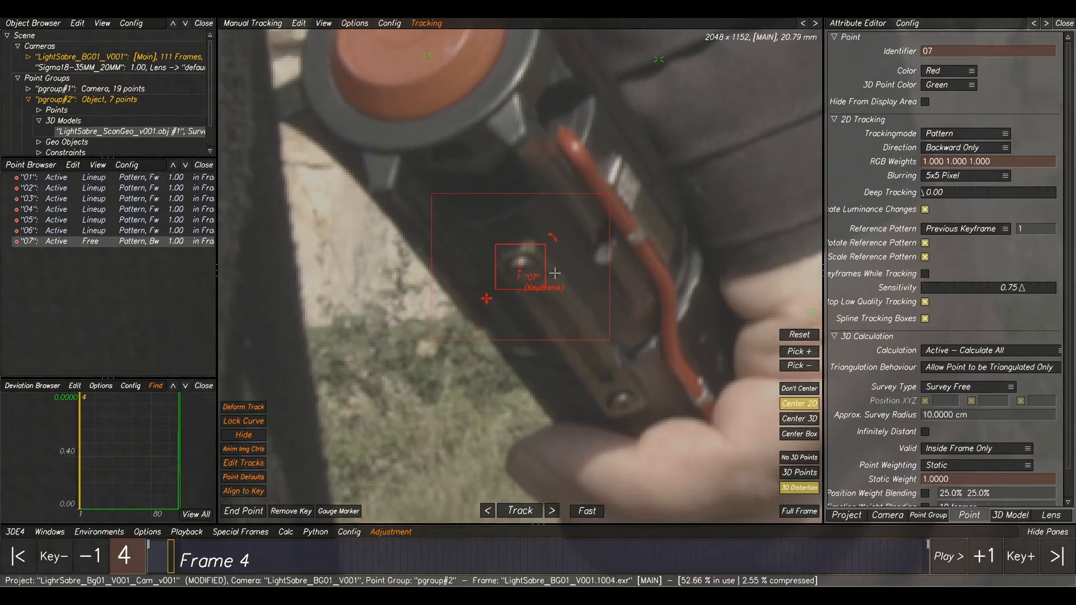
left_click(519, 511)
mouse_move(162, 559)
left_mouse_down()
mouse_move(416, 565)
mouse_move(149, 551)
left_mouse_up()
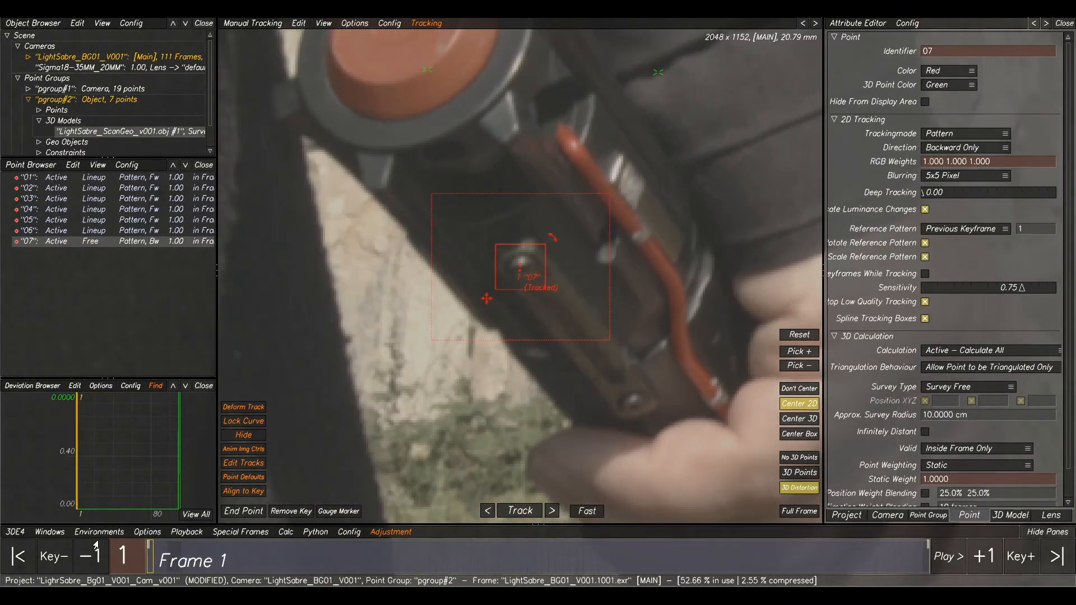
Create tracking point 09 on the hilt's lower screw at frame 1 and shrink its pattern box tightly around the screw.
left_click(646, 407)
scroll(646, 408, "up", 3)
left_click(613, 412, "ctrl")
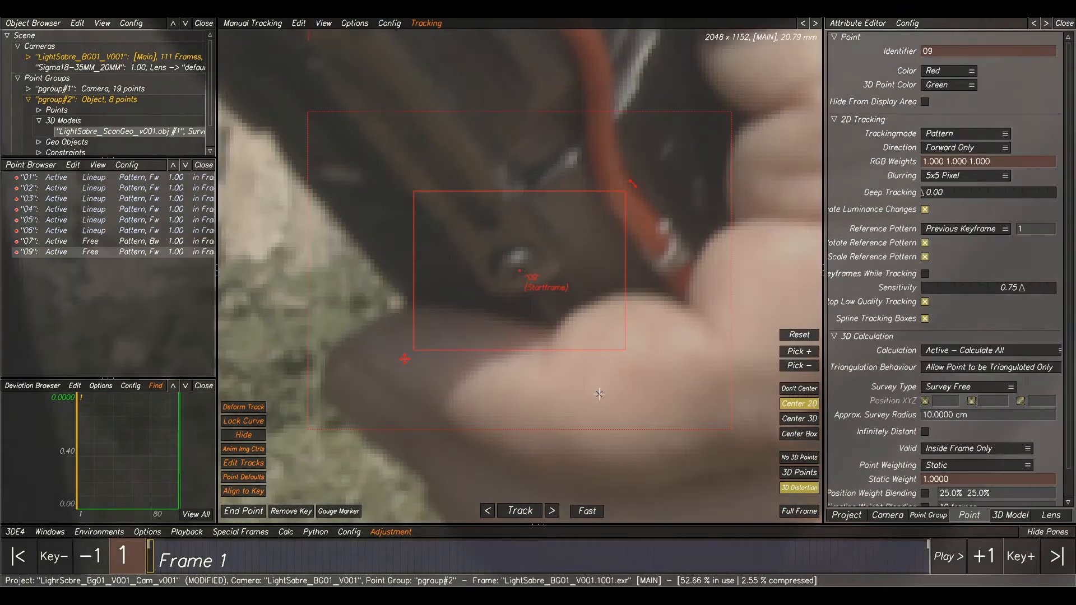
left_click_drag(629, 351, 544, 304)
left_click_drag(418, 194, 475, 237)
scroll(590, 185, "down", 3)
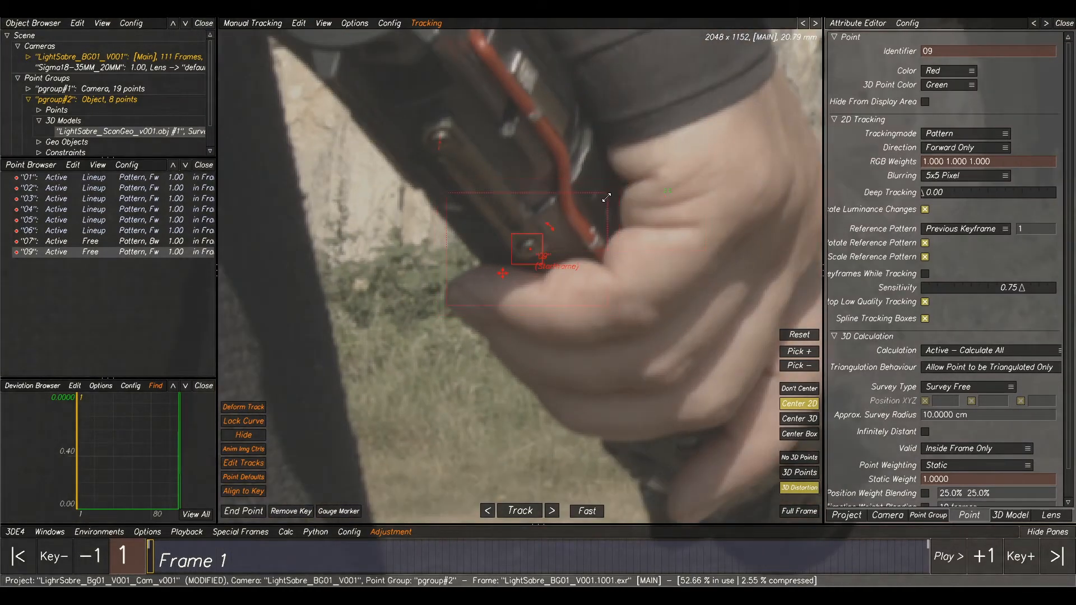
scroll(587, 275, "down", 4)
scroll(589, 304, "up", 5)
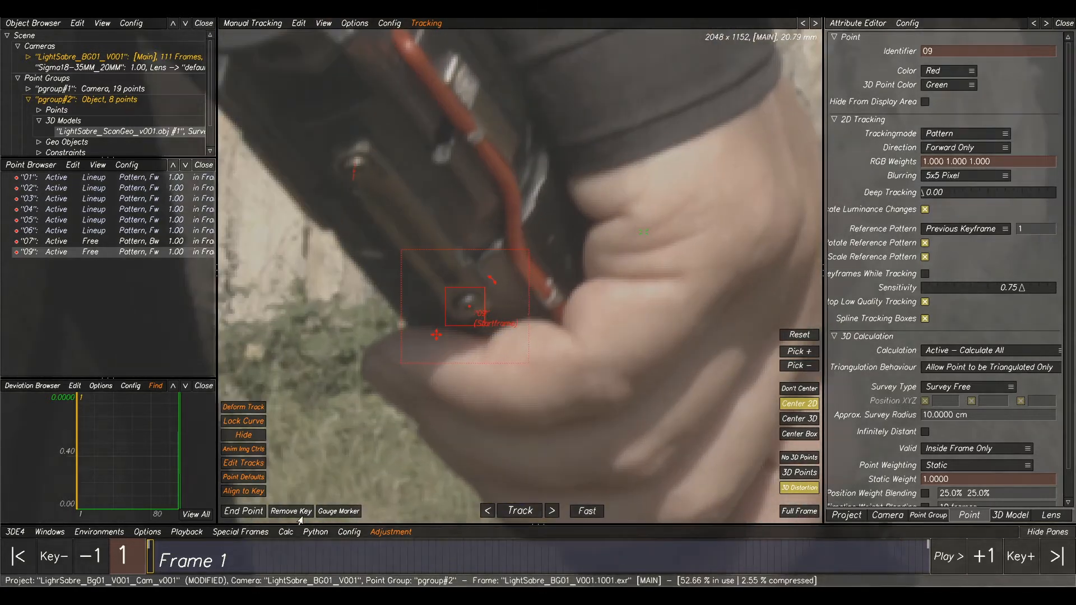
Track point 09 forward through frame 111, enlarging its search area at frame 2, and deselect it.
left_click(521, 511)
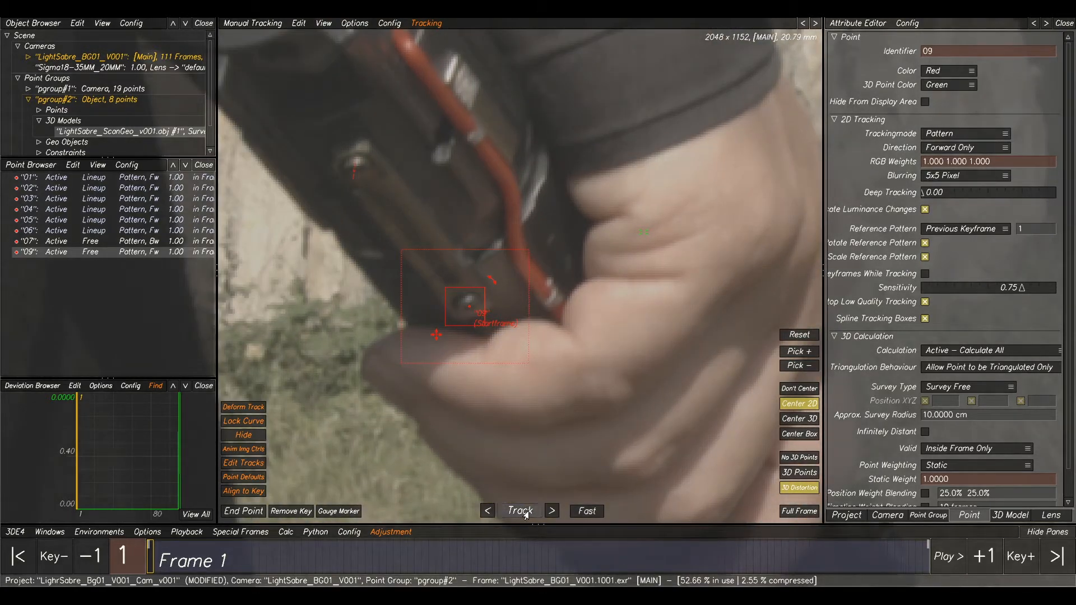
left_click_drag(532, 264, 541, 259)
left_click_drag(579, 214, 606, 198)
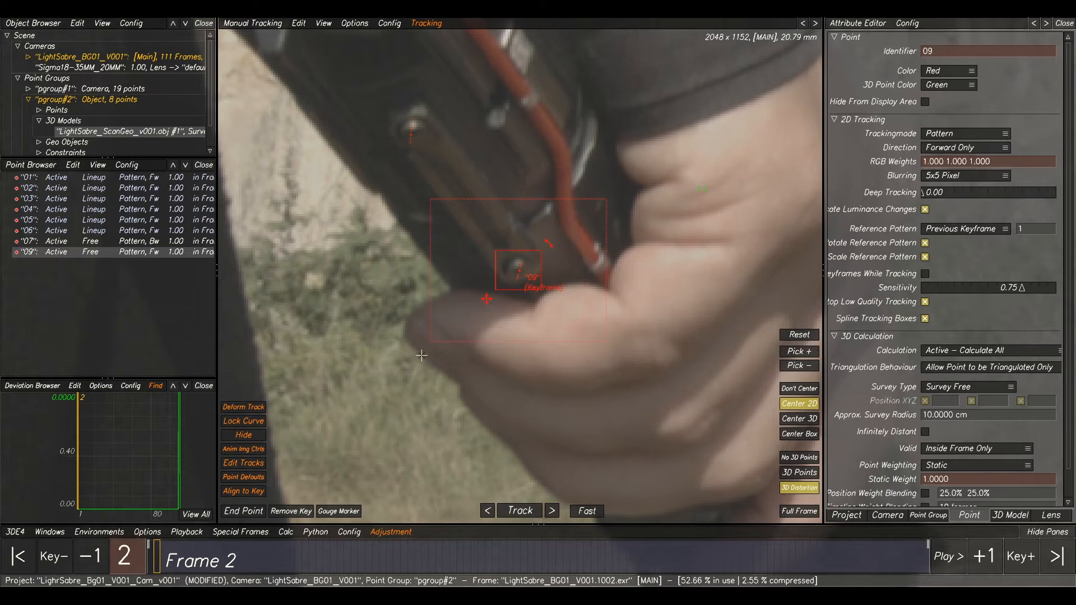
left_click(511, 511)
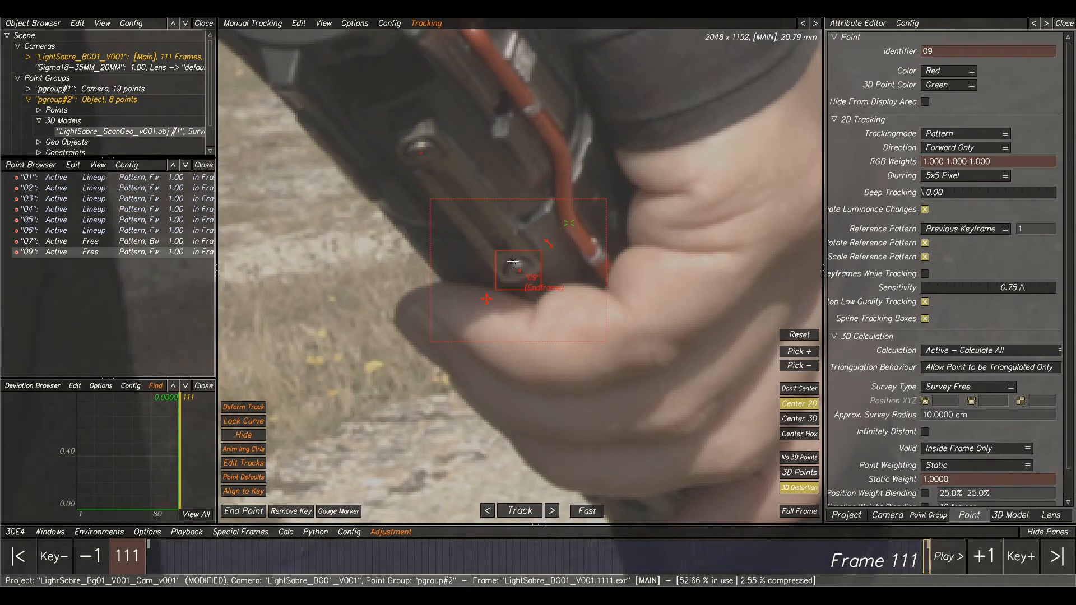
scroll(523, 134, "down", 5)
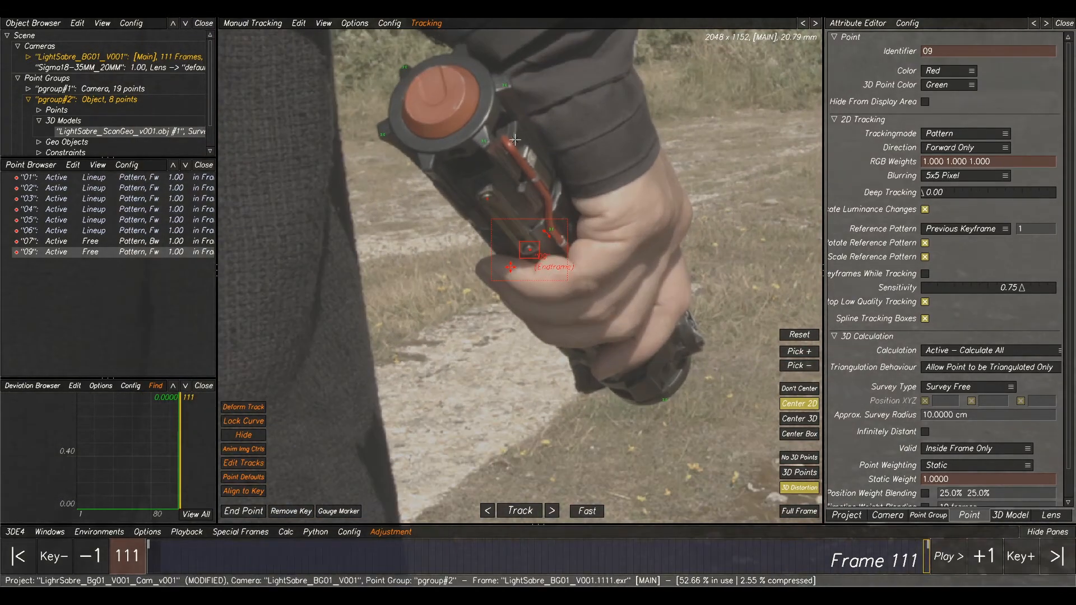
left_click(512, 138)
Create tracking point 10 on the red cable's upper clip at frame 111 and tighten its pattern box and search area.
scroll(524, 157, "up", 3)
scroll(546, 191, "up", 2)
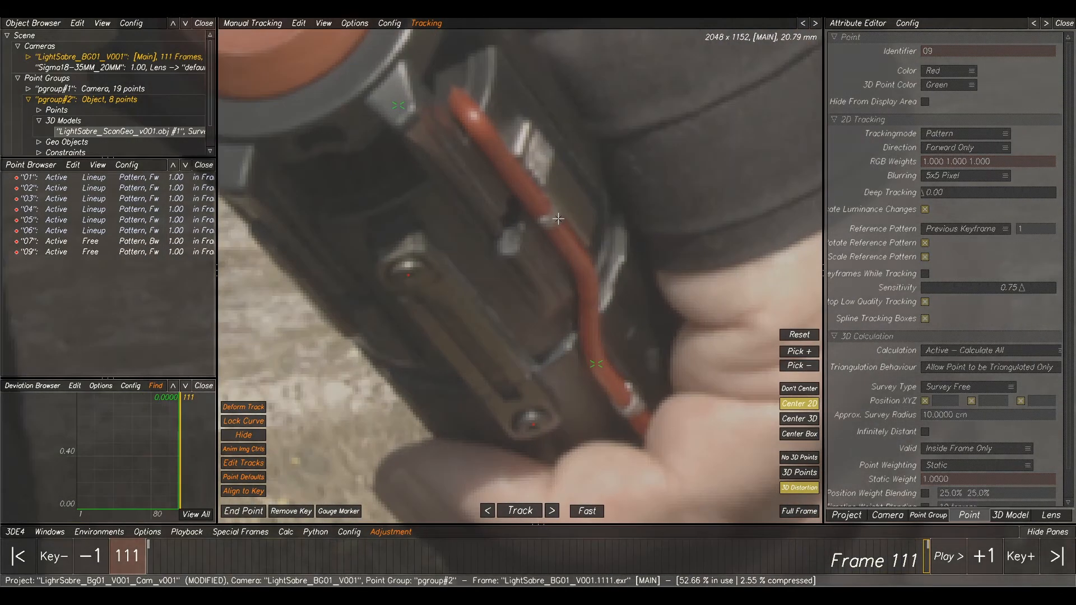
left_click(553, 219, "ctrl")
mouse_move(447, 212)
left_mouse_down()
mouse_move(520, 228)
mouse_move(487, 242)
mouse_move(494, 249)
left_mouse_up()
left_click_drag(590, 324, 538, 292)
left_click_drag(672, 161, 602, 187)
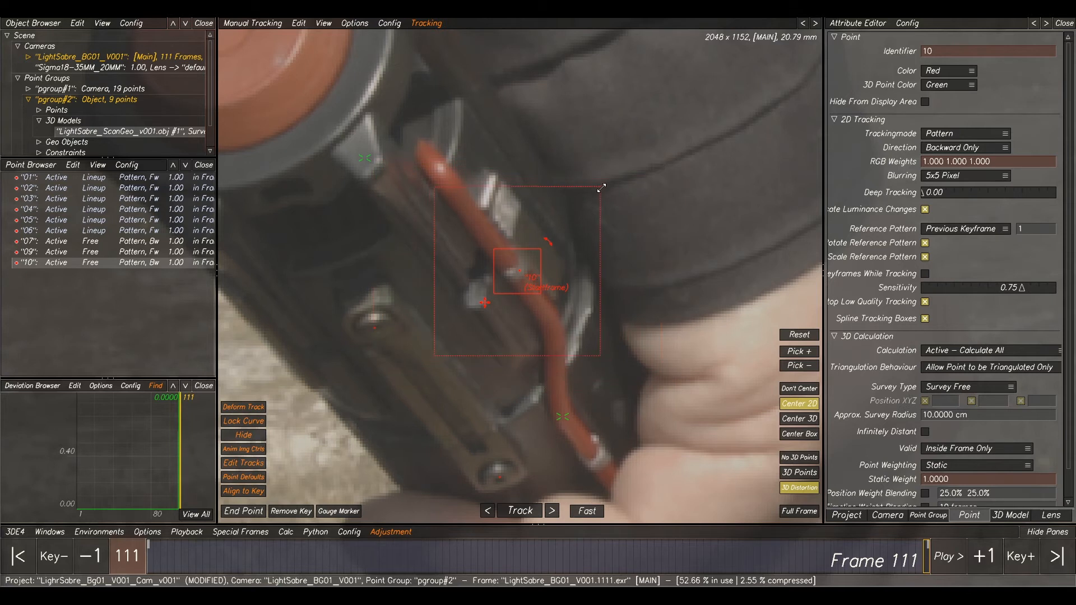
Track point 10 backwards through the shot from frame 111 and deselect it.
left_click(526, 514)
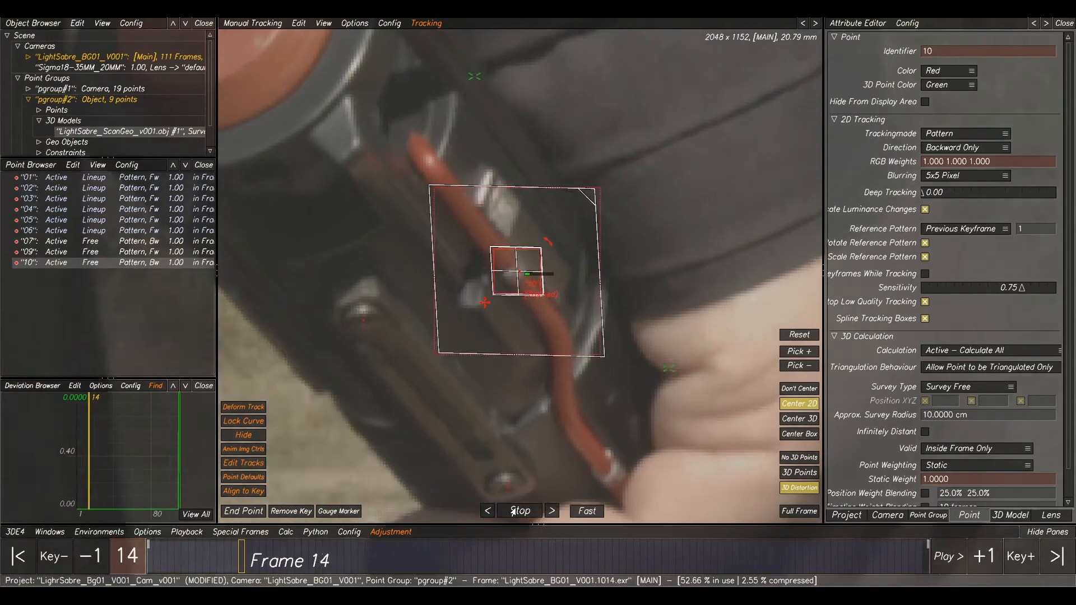
scroll(383, 189, "down", 5)
left_click(365, 184)
Scrub through the shot to examine the hilt's features and tracked points, finishing at frame 1.
middle_click_drag(392, 159, 439, 221)
scroll(433, 220, "up", 2)
middle_click_drag(535, 288, 489, 192)
scroll(445, 210, "down", 2)
left_click_drag(198, 562, 383, 558)
middle_click_drag(510, 365, 675, 158)
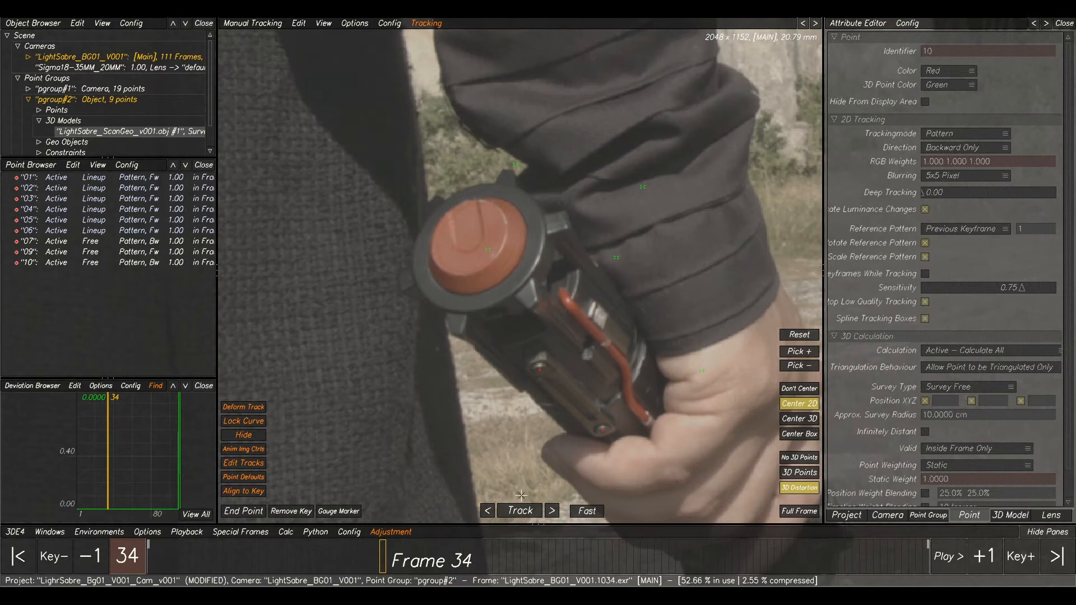
left_click(408, 557)
left_click_drag(408, 558, 124, 494)
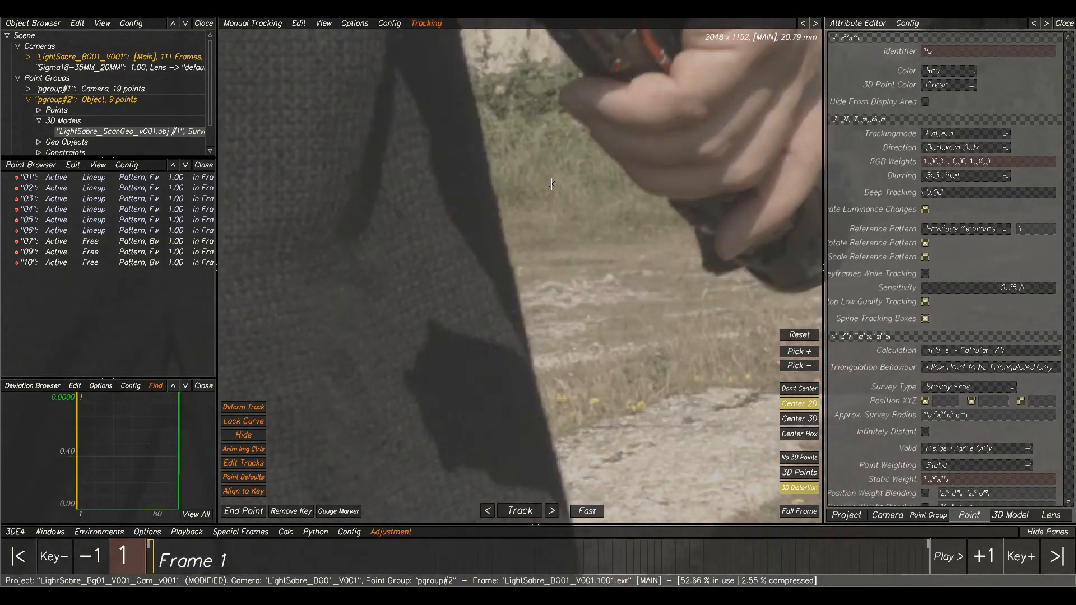
Create tracking point 11 on the grey tab between the red button's ring and the cable, and tighten its pattern and search boxes.
middle_click_drag(553, 180, 529, 343)
middle_click_drag(495, 194, 473, 370)
scroll(473, 370, "up", 4)
scroll(485, 239, "up", 3)
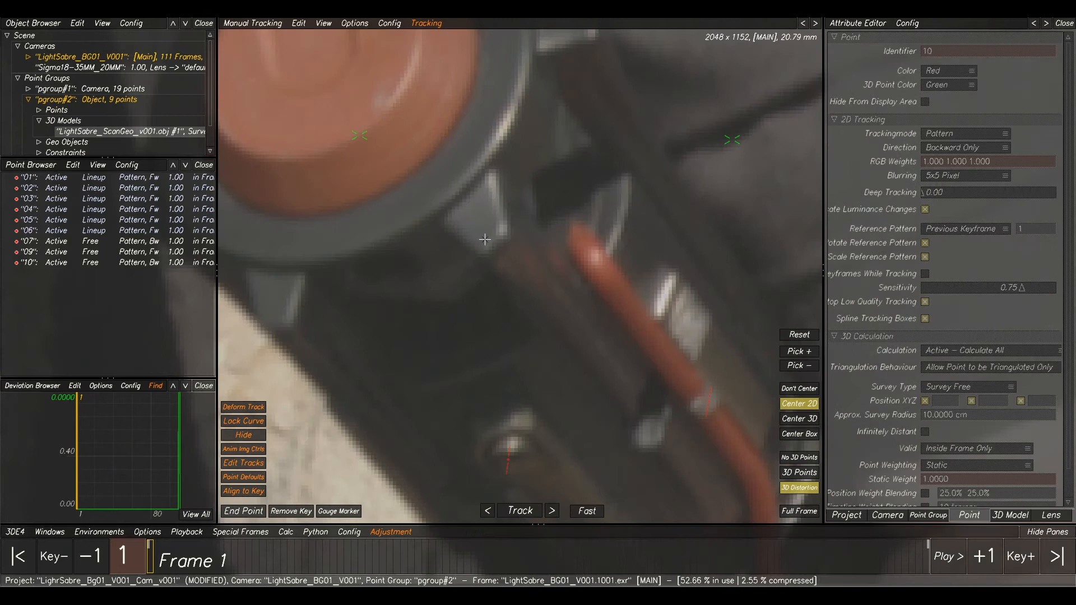
left_click(510, 233, "ctrl")
scroll(508, 247, "down", 5)
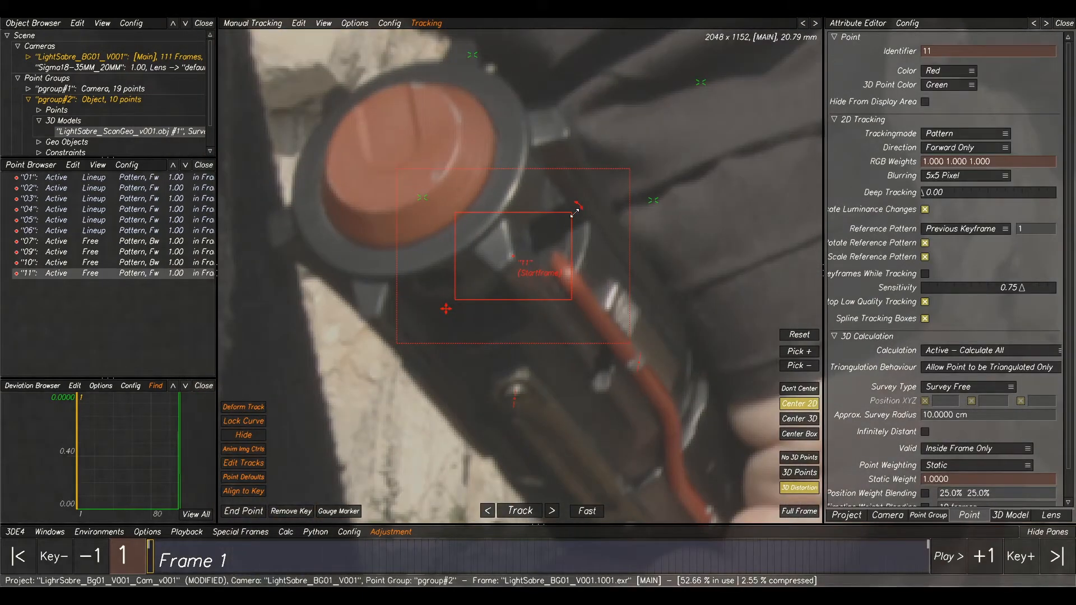
left_click_drag(549, 218, 536, 220)
left_click_drag(455, 222, 467, 226)
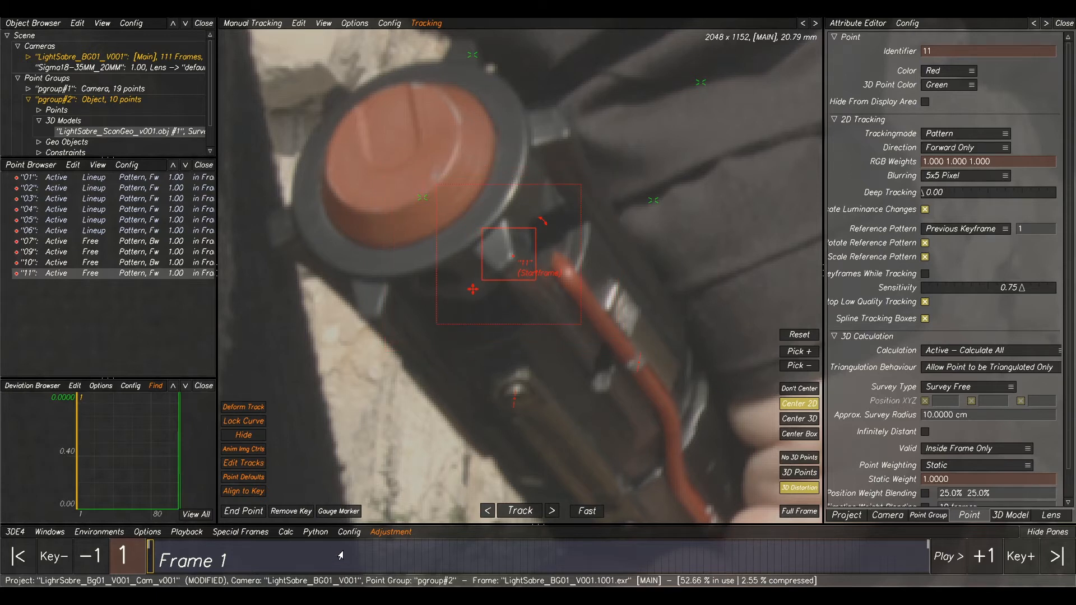
Track point 11 forward from frame 1, return to frame 35 to tighten its pattern box and resume tracking.
left_click(521, 510)
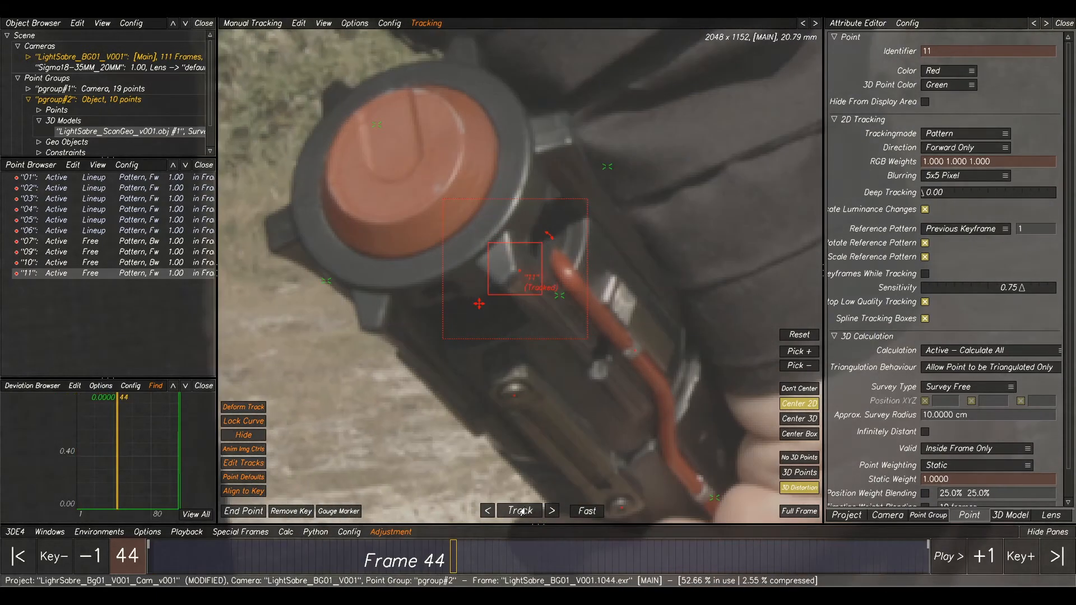
left_click_drag(430, 572, 387, 539)
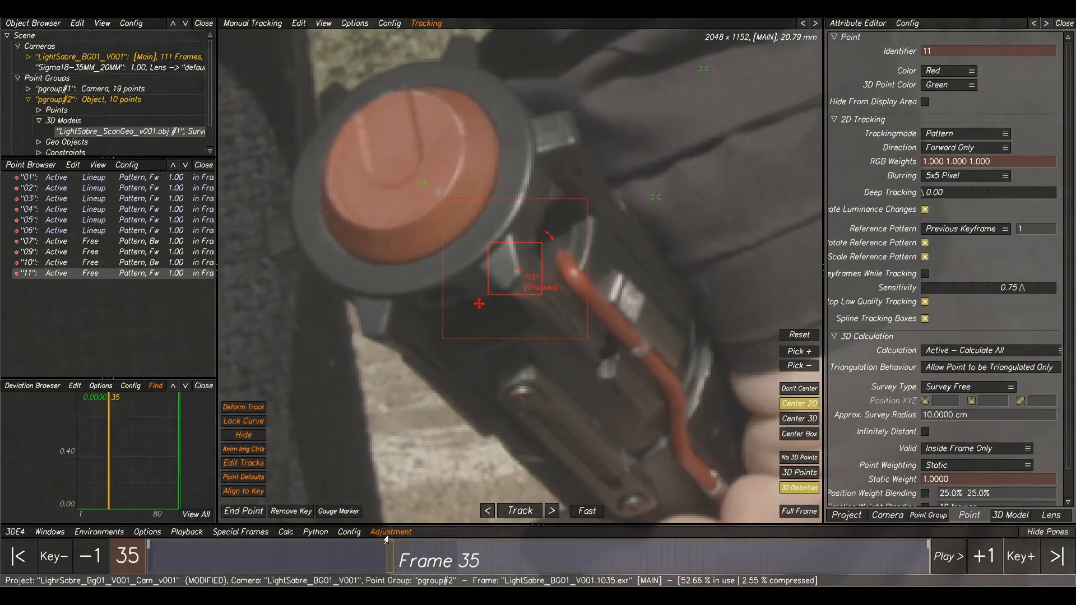
left_click_drag(543, 246, 536, 251)
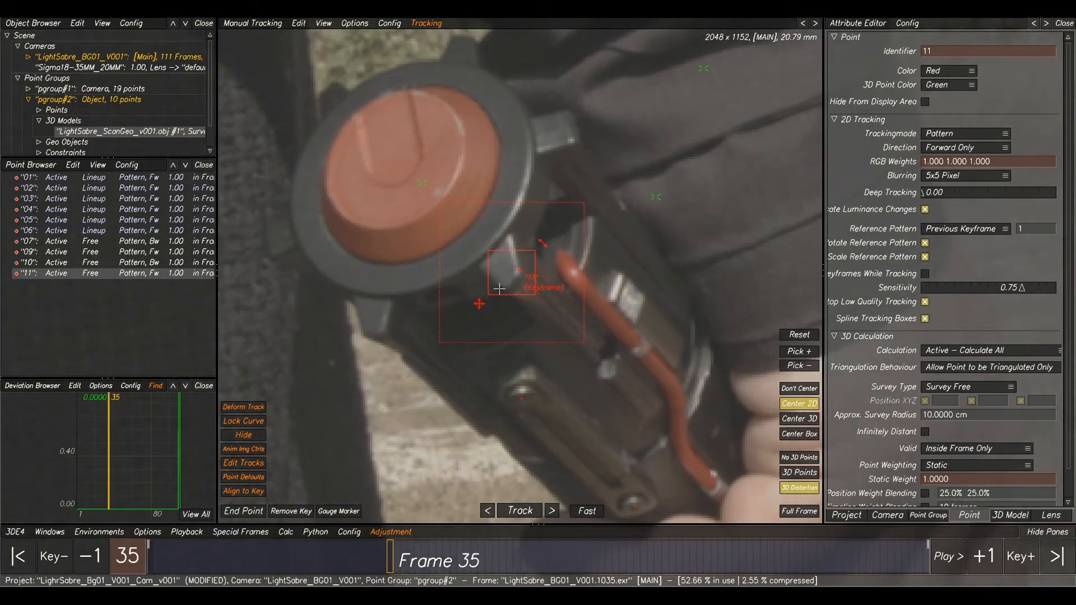
left_click(512, 511)
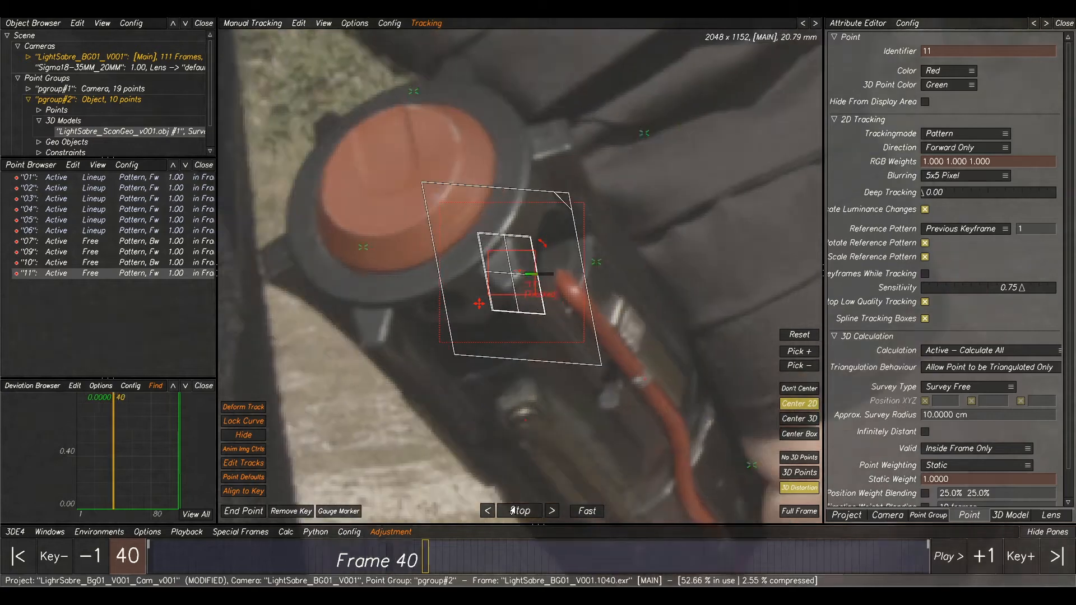
Correct point 11's position and pattern box on the tab at frame 38, track it forward to frame 111 and deselect it.
left_click_drag(450, 560, 411, 555)
left_click_drag(486, 254, 528, 261)
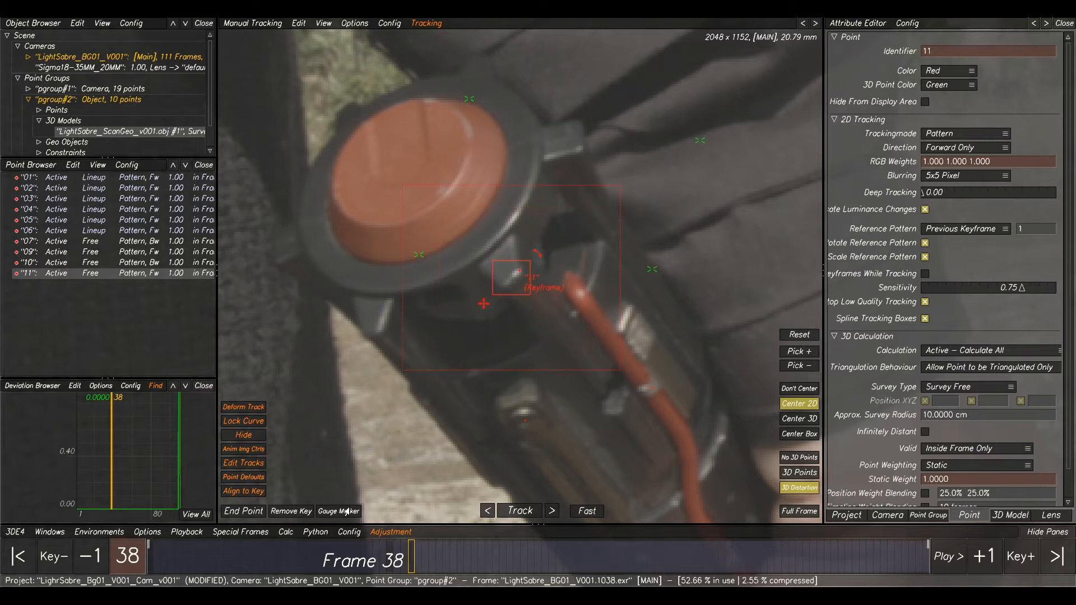
left_click(517, 512)
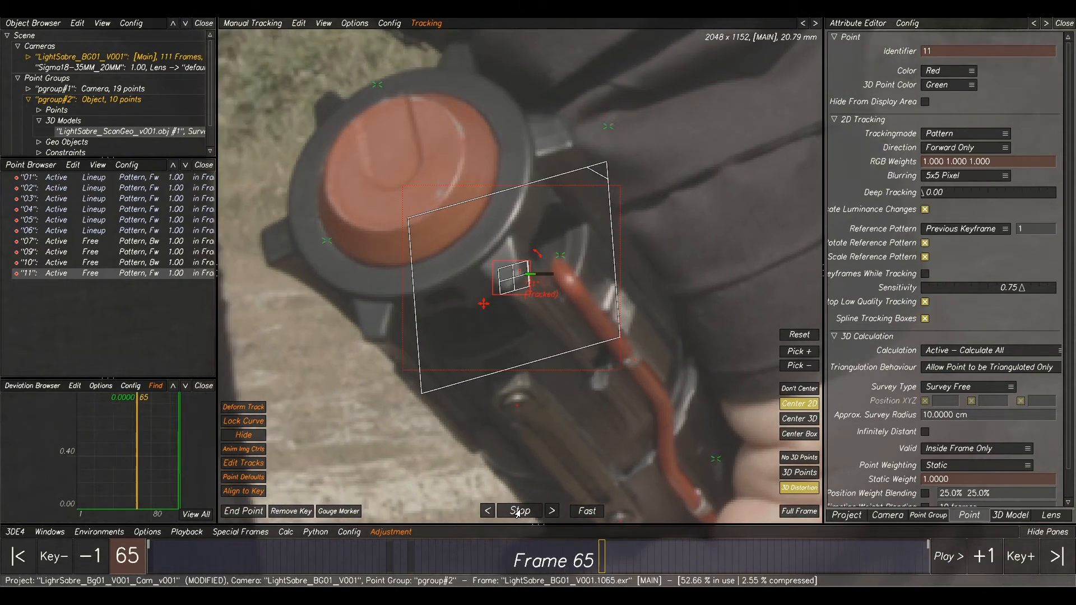
scroll(521, 310, "down", 5)
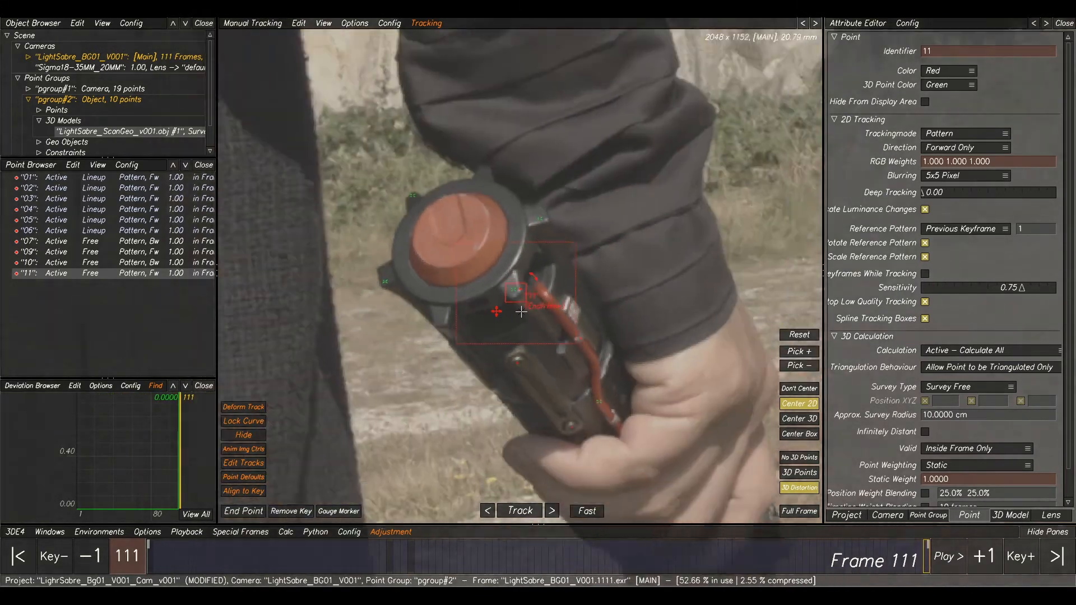
middle_click_drag(522, 310, 533, 151)
left_click(527, 220)
Create tracking point 12 on the red cable's lower clip at frame 1, with a small rotated pattern box and a reduced search area.
middle_click_drag(507, 100, 522, 196)
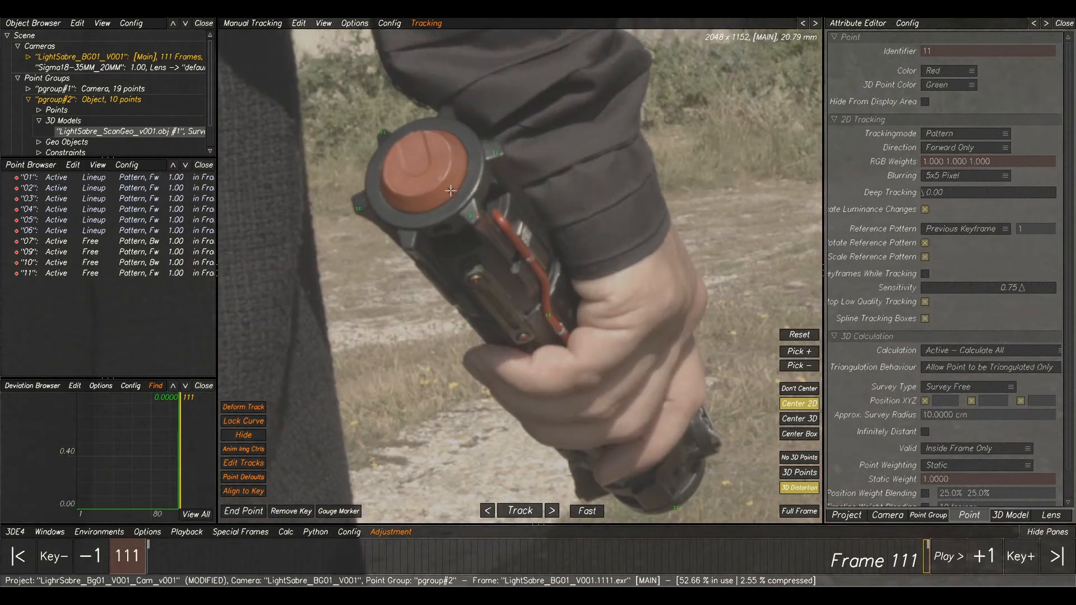
middle_click_drag(702, 452, 643, 344)
left_click_drag(606, 552, 122, 450)
scroll(643, 447, "up", 6)
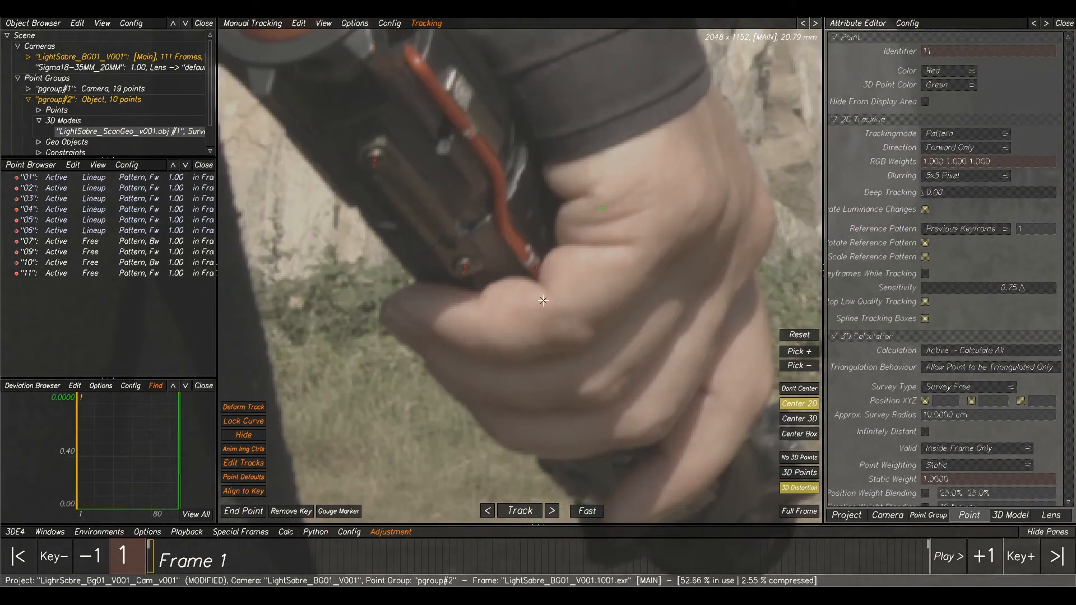
left_click(527, 260, "ctrl")
left_click_drag(448, 214, 494, 246)
left_click_drag(590, 244, 548, 271)
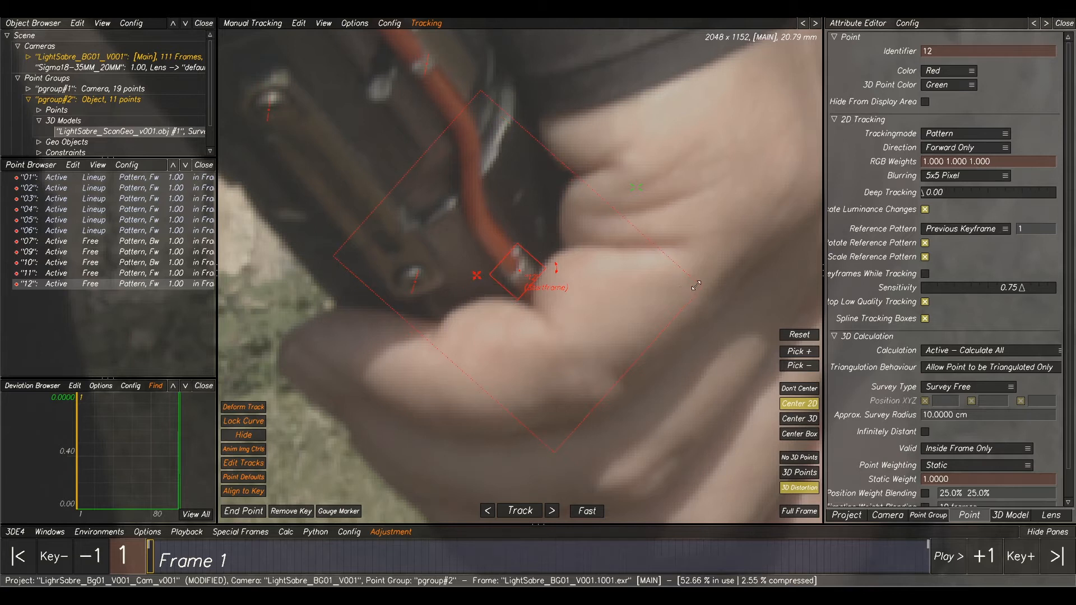
left_click_drag(668, 276, 630, 256)
Gauge point 12 and track it forward through the shot to frame 111.
left_click(339, 512)
scroll(476, 241, "down", 5)
middle_click_drag(630, 190, 633, 330)
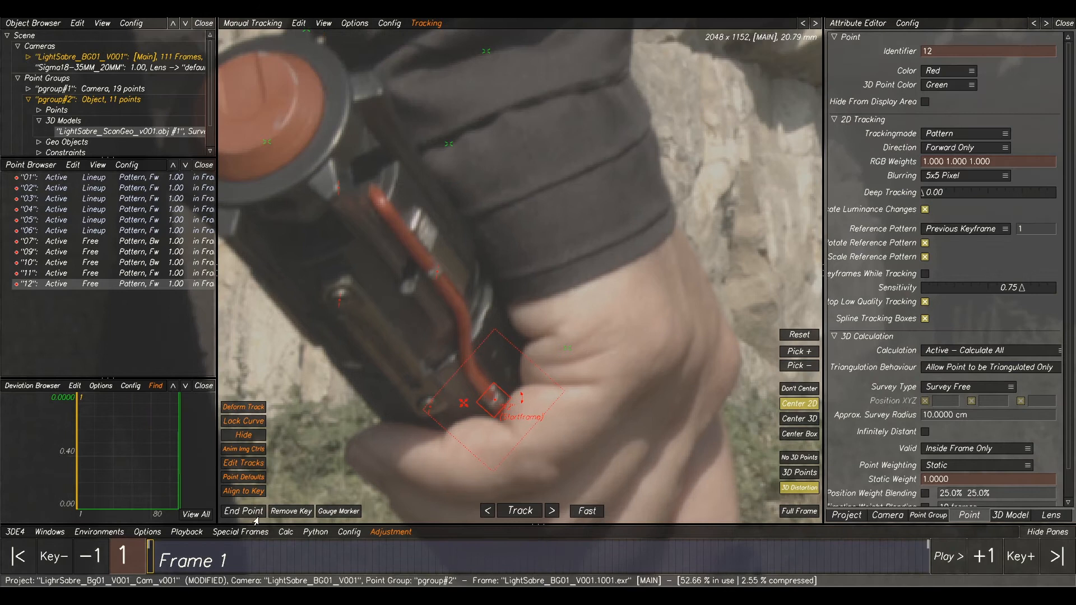
left_click(523, 513)
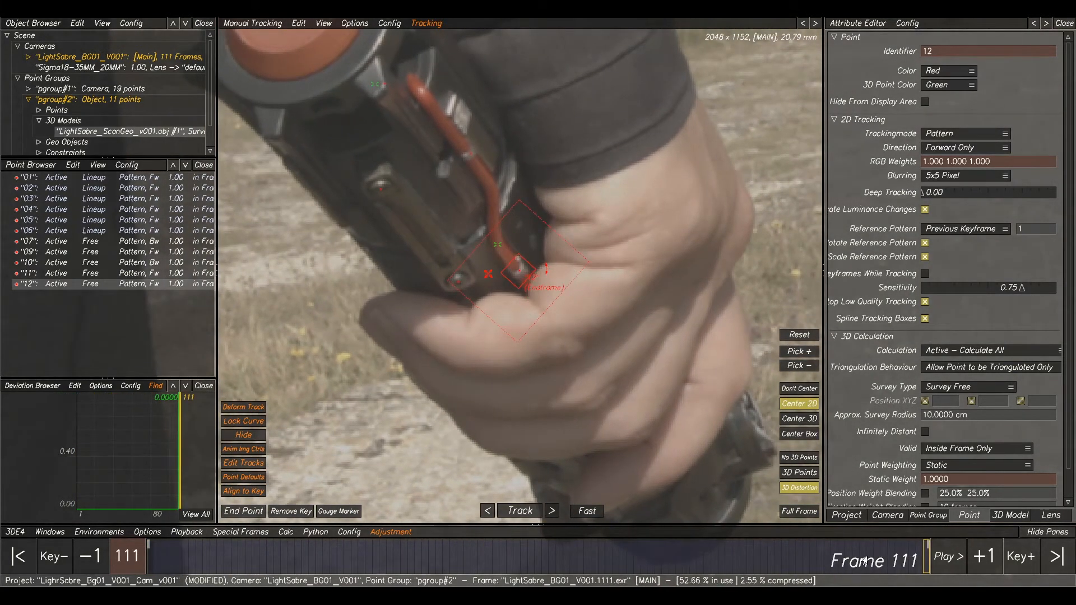
Return to frame 1, deselect point 12 and bring the hilt's lower end into close view.
left_click(794, 562)
mouse_move(794, 562)
left_mouse_down()
mouse_move(434, 570)
mouse_move(150, 554)
left_mouse_up()
scroll(600, 235, "down", 3)
middle_click_drag(594, 162, 502, 137, "ctrl")
left_click(544, 318)
scroll(543, 317, "up", 5)
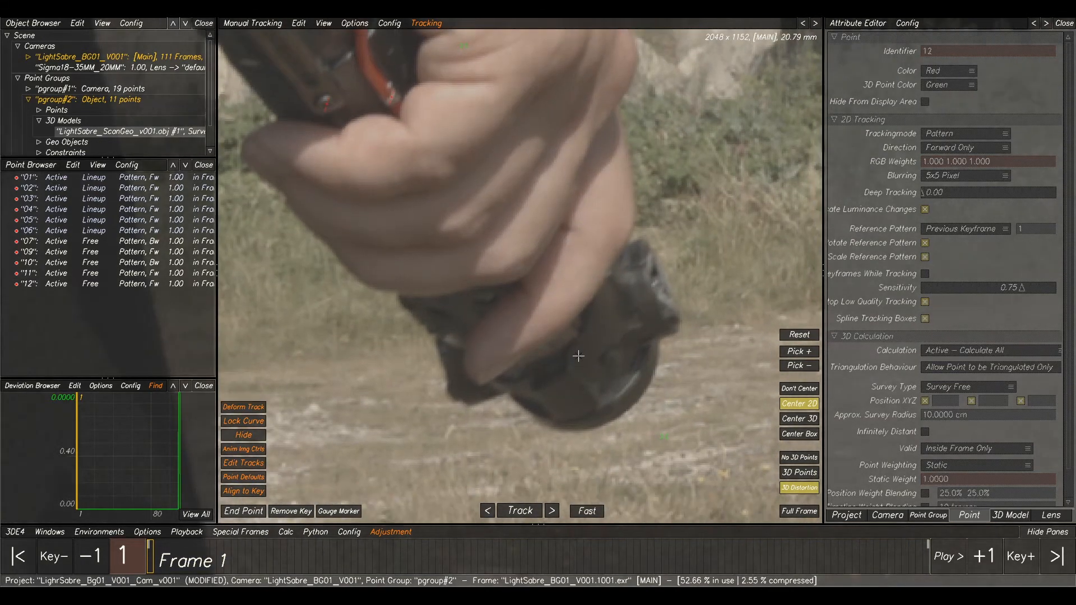
Open the image controls, reset the colour controls to their defaults and enable the image controls.
left_click(43, 532)
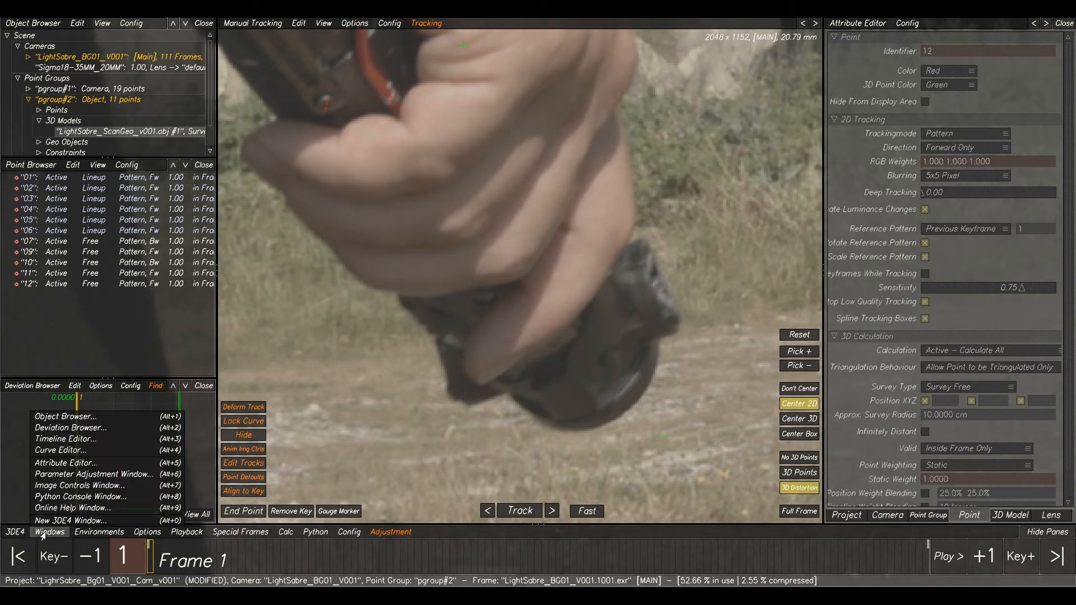
left_click(62, 485)
left_click_drag(732, 112, 752, 83)
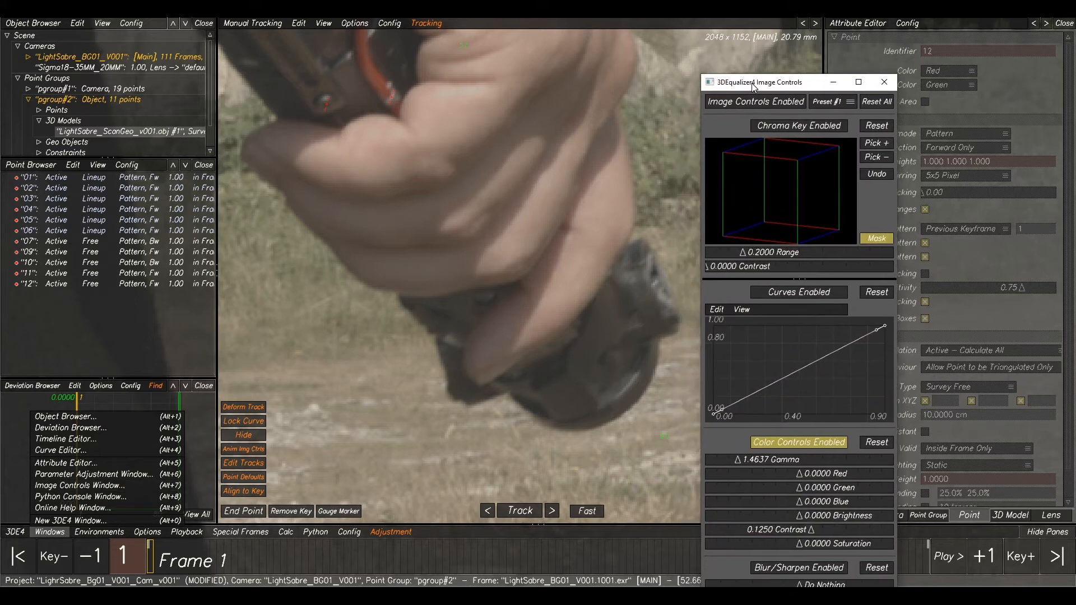
left_click(877, 441)
left_click(719, 101)
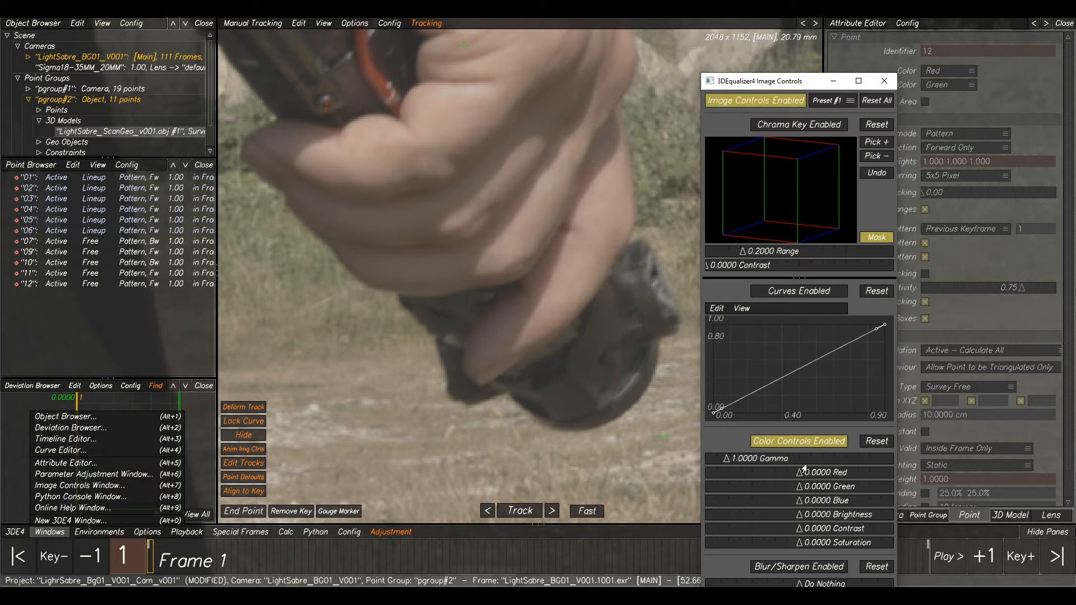
Set the plate's contrast to about 0.10 and gamma to about 0.99, and minimise the image controls window.
left_click(788, 445)
left_click(762, 443)
left_click_drag(800, 531, 807, 531)
left_click_drag(744, 468, 728, 461)
left_click_drag(806, 531, 808, 531)
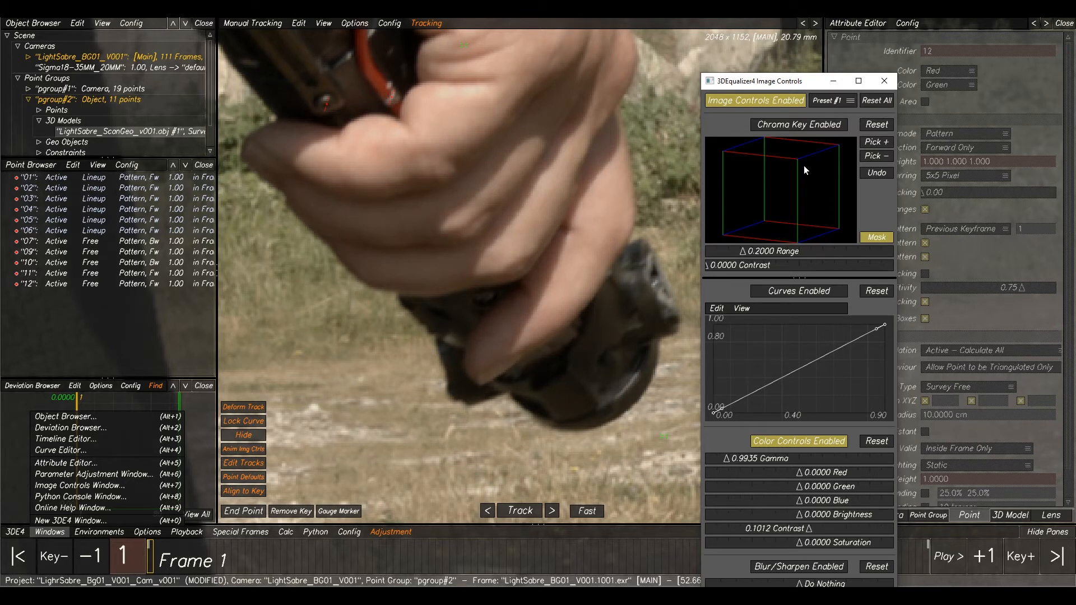
left_click(831, 83)
scroll(663, 292, "down", 2)
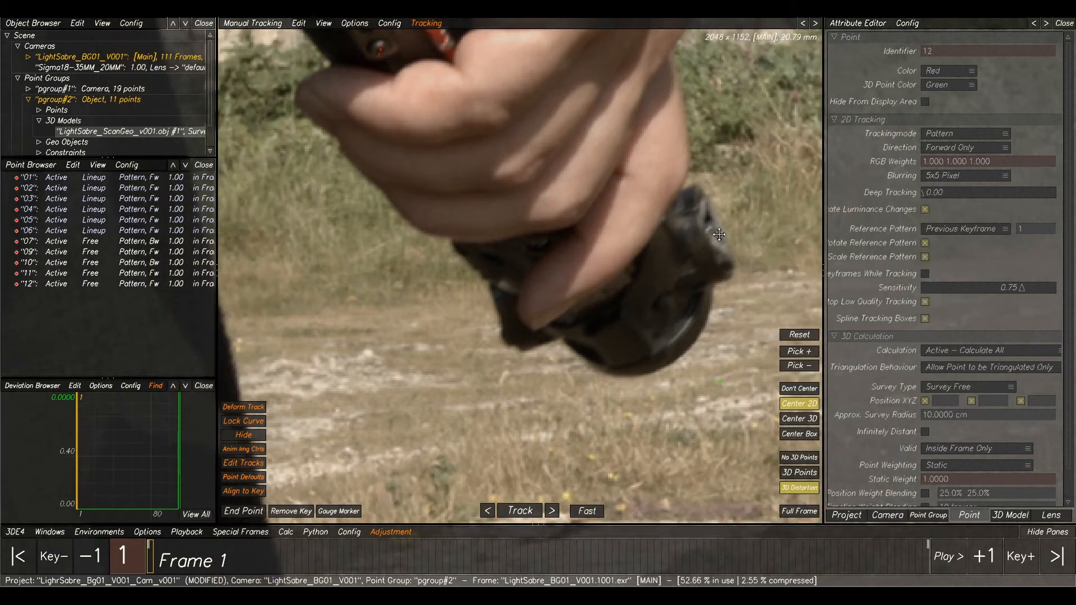
Create tracking point 13 on the dark detail at the hilt's lower end at frame 1, with a smaller pattern box and search area.
scroll(639, 291, "up", 3)
scroll(598, 330, "up", 2)
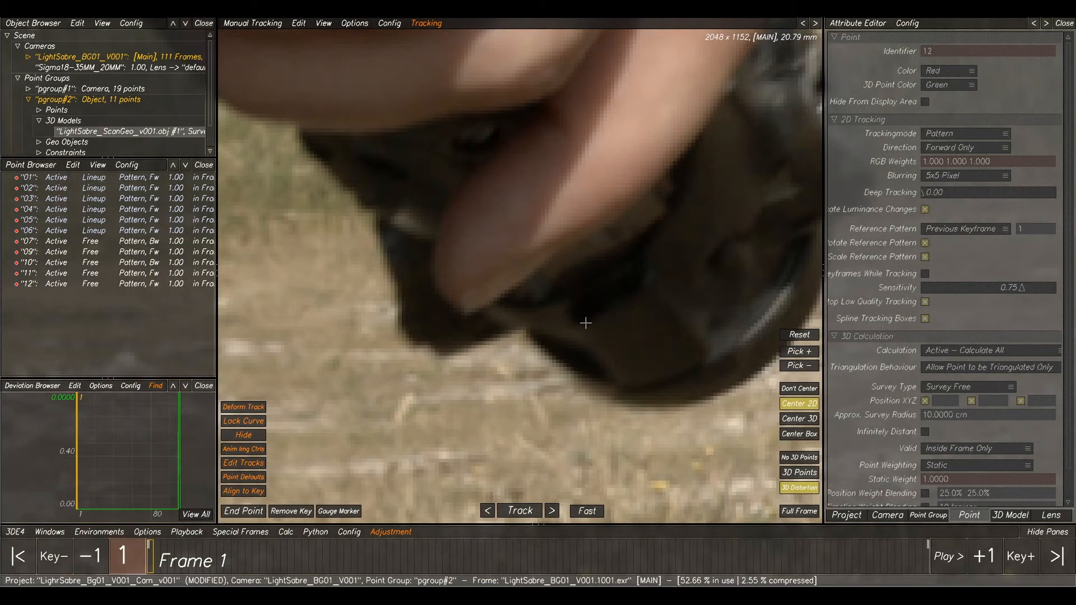
left_click(586, 323, "ctrl")
left_click_drag(429, 200, 482, 241)
left_click_drag(615, 341, 556, 297)
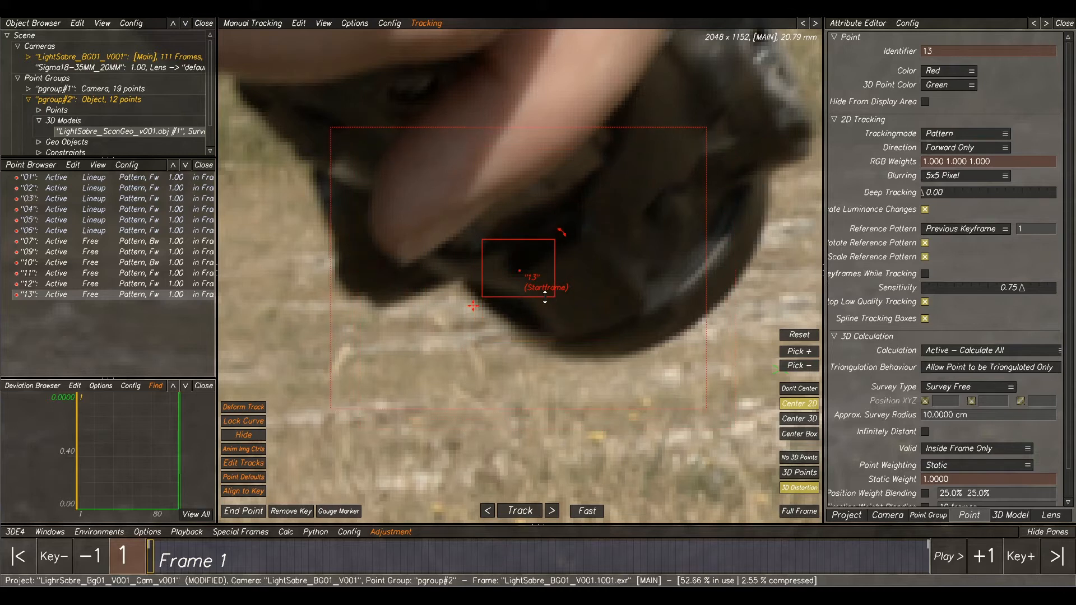
left_click_drag(488, 295, 500, 296)
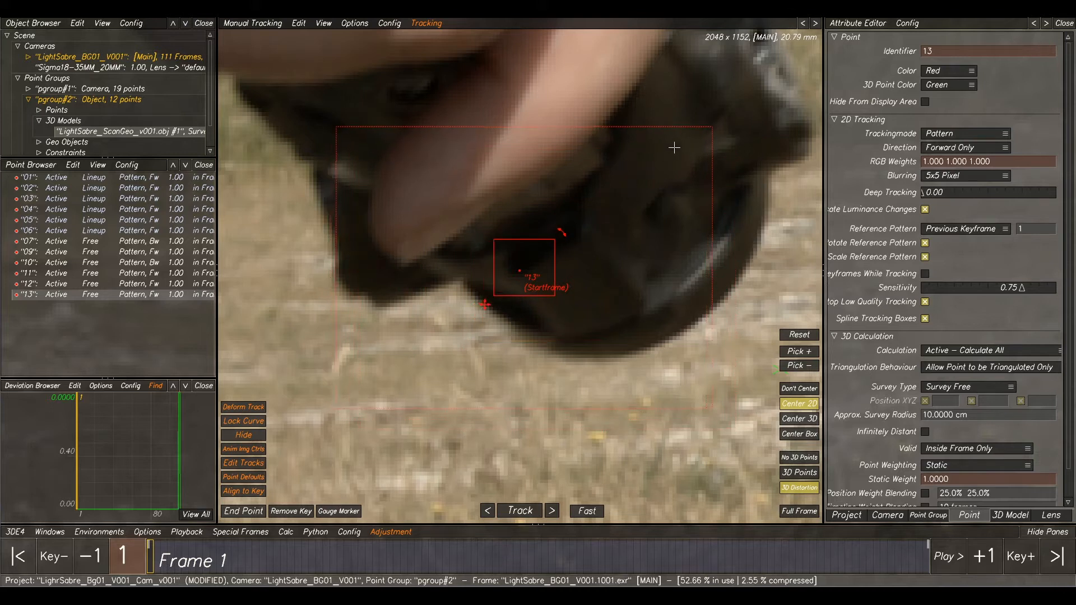
left_click_drag(715, 127, 632, 160)
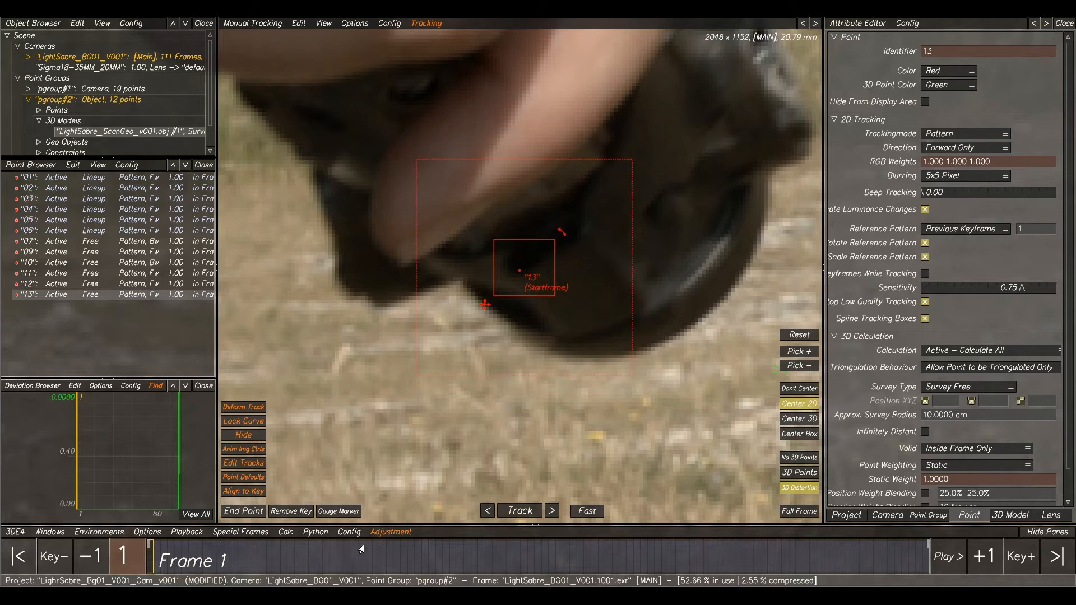
Gauge point 13 and track it forward from frame 1.
left_click(342, 510)
scroll(494, 412, "down", 3)
middle_click_drag(519, 442, 558, 464)
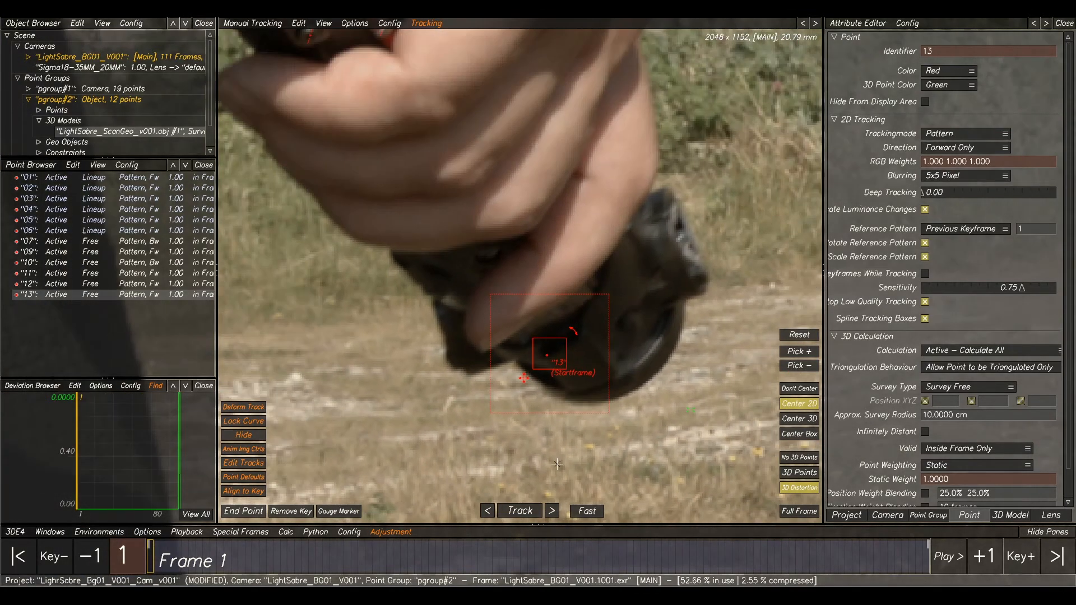
left_click(517, 511)
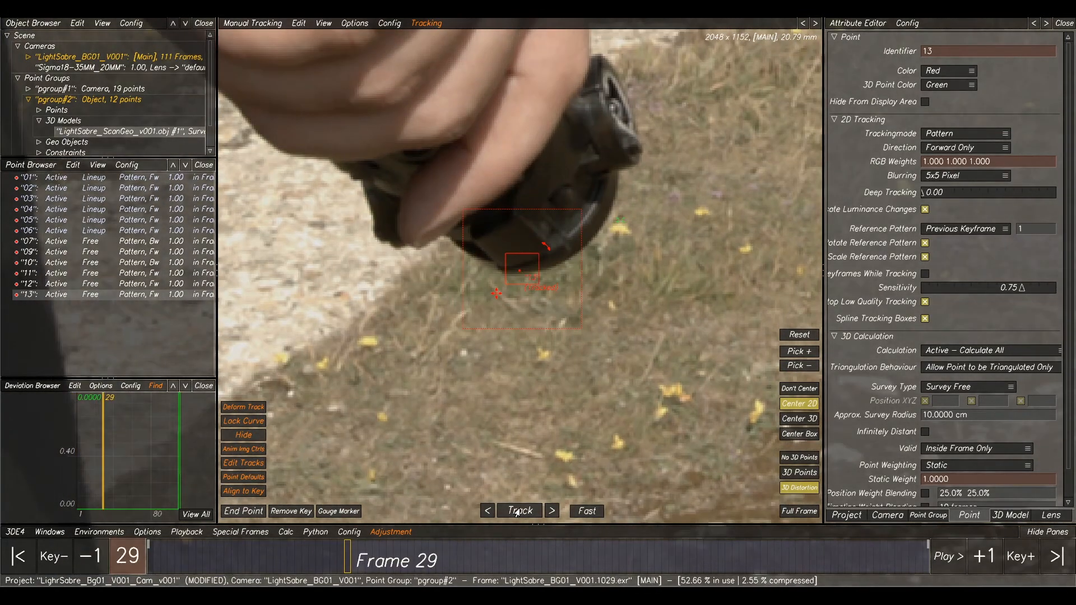
Go back to an earlier frame before the drift, narrow point 13's pattern box and resume tracking.
mouse_move(313, 555)
left_mouse_down()
mouse_move(197, 556)
mouse_move(266, 555)
left_mouse_up()
scroll(506, 258, "up", 2)
left_click_drag(495, 242, 507, 242)
left_click(516, 510)
Tighten point 13's pattern box at frame 26, resume tracking, and readjust the pattern box and search area at frame 33.
mouse_move(334, 555)
left_mouse_down()
mouse_move(286, 556)
mouse_move(325, 556)
left_mouse_up()
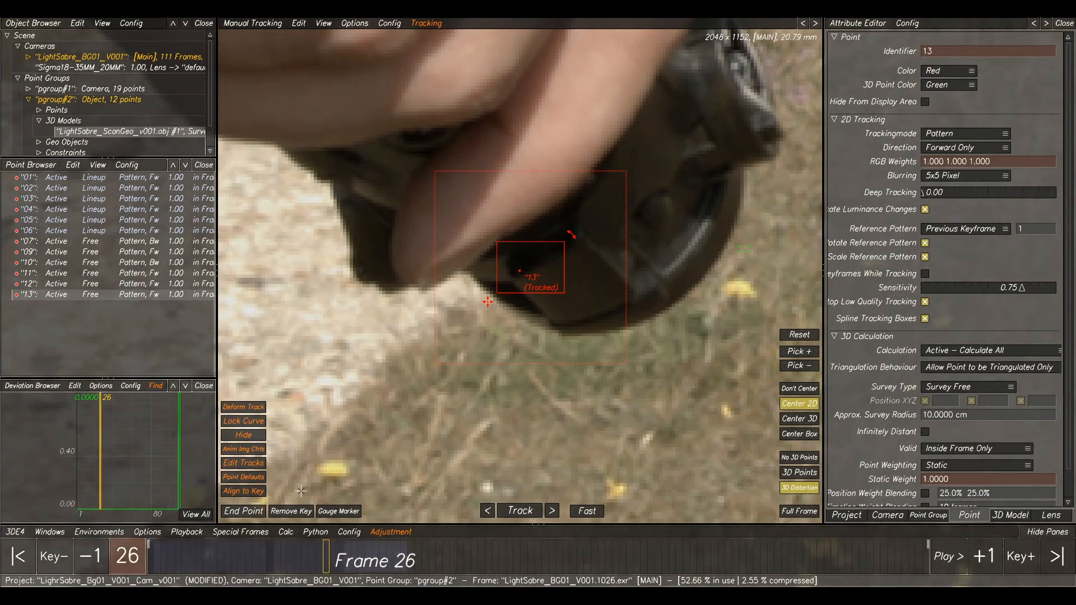
left_click_drag(491, 241, 493, 243)
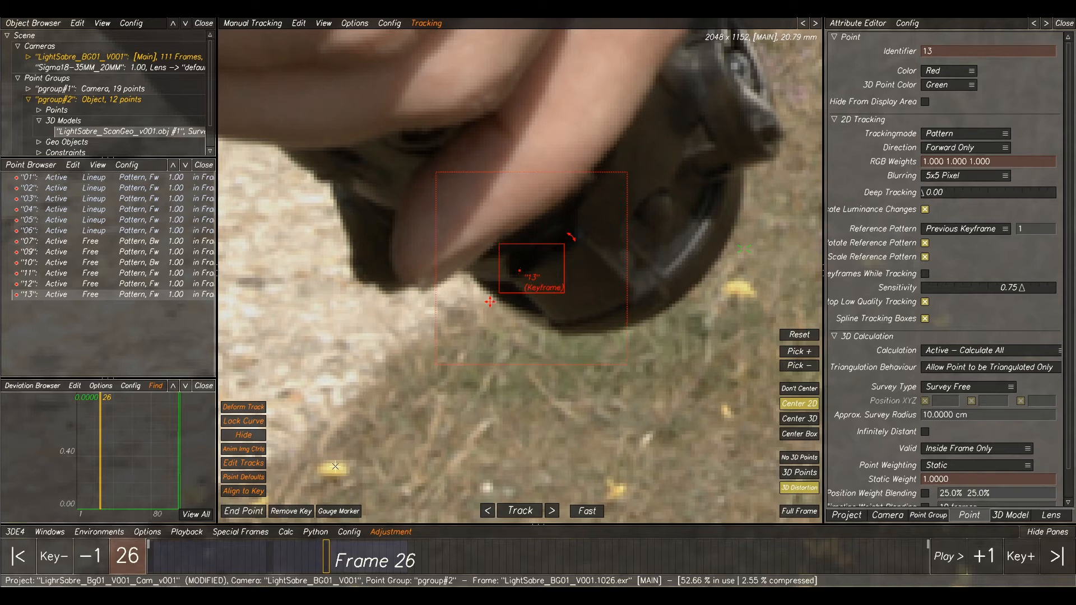
left_click(520, 511)
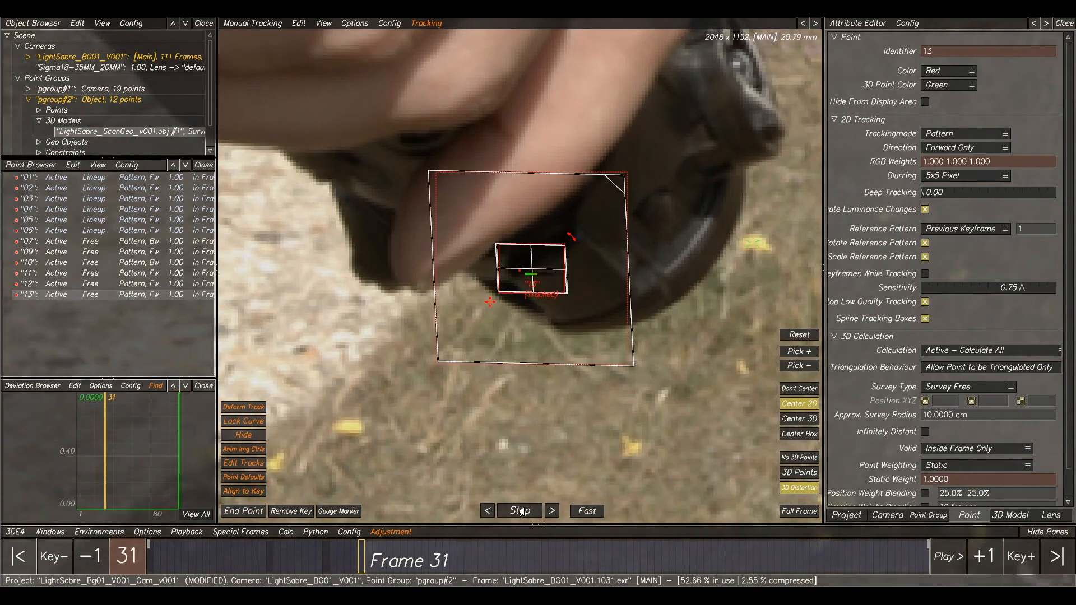
left_click_drag(500, 244, 503, 249)
left_click_drag(628, 367, 637, 358)
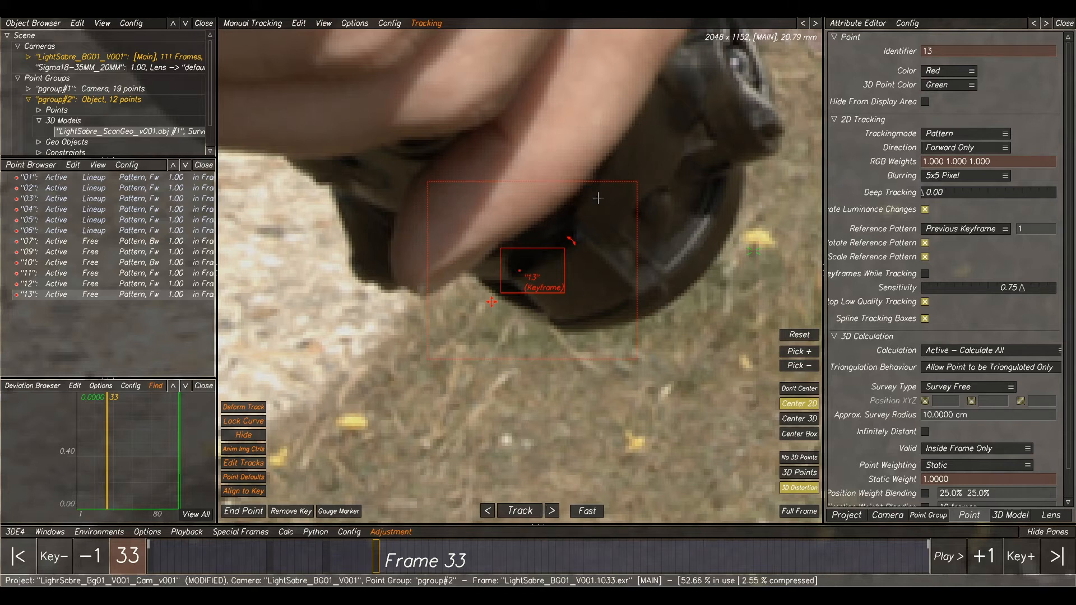
Step back and forth through the frames around frame 33 to examine how point 13 follows its feature.
key("Right")
key("Left")
key("Left")
scroll(554, 266, "down", 3)
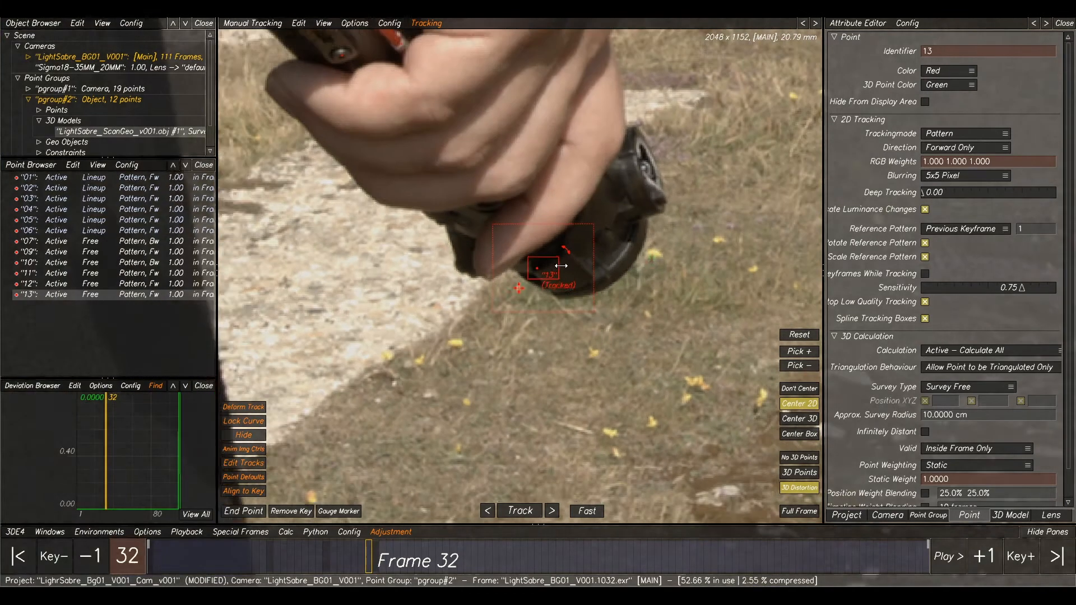
key("Right")
key("Right")
key("Right")
key("Right")
key("Right")
key("Left")
key("Left")
key("Left")
key("Left")
key("Left")
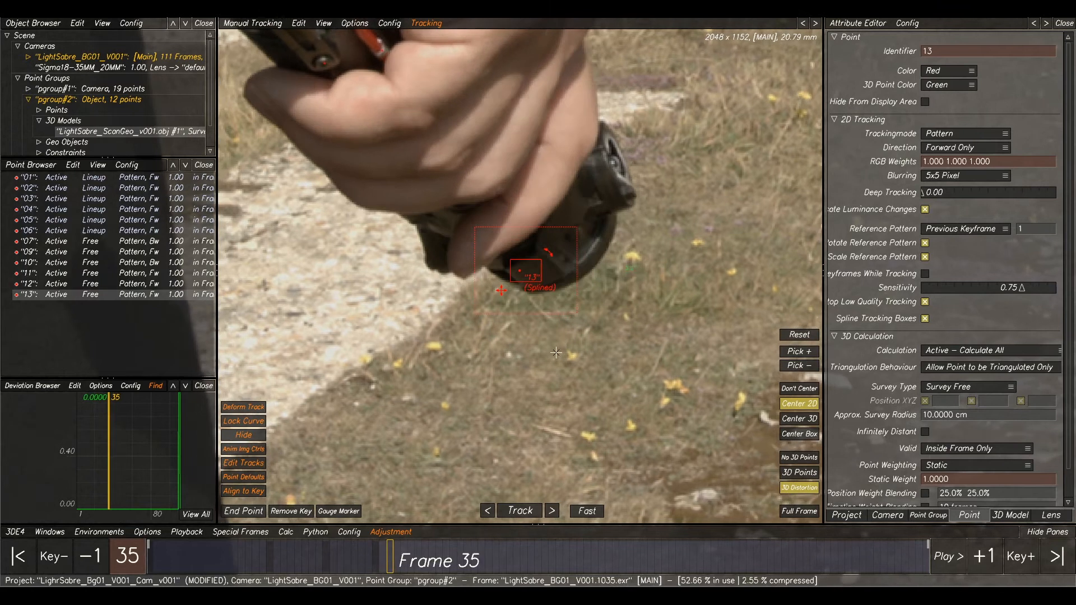
key("Right")
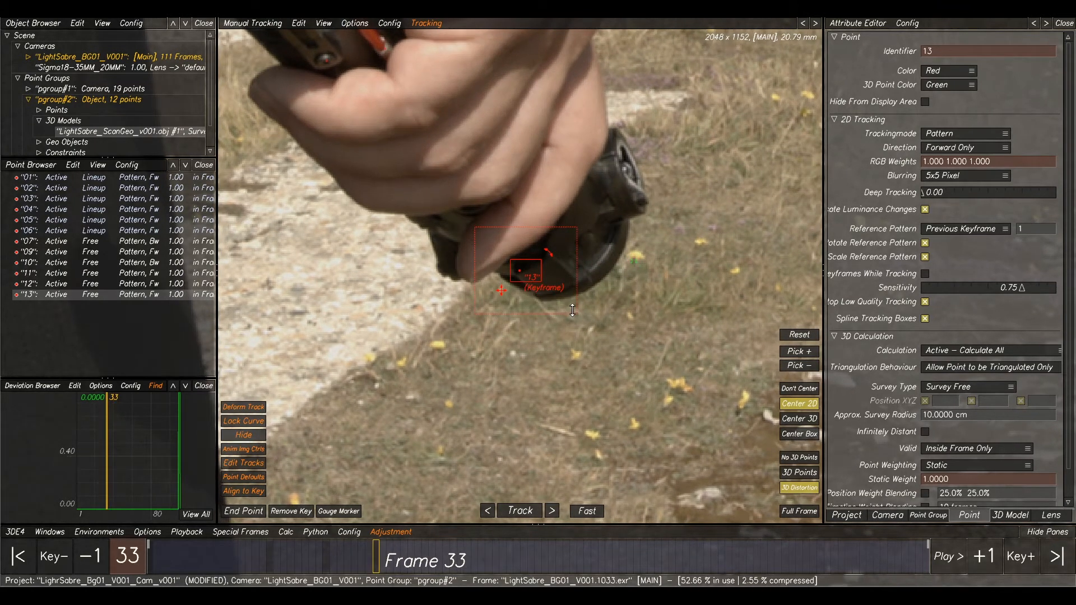
Enlarge point 13's search area and rotate and reshape its pattern box along the hilt edge at frame 33, and resume tracking.
left_click_drag(575, 314, 598, 328)
scroll(570, 262, "up", 2)
left_click_drag(576, 252, 563, 229)
left_click_drag(576, 279, 594, 272)
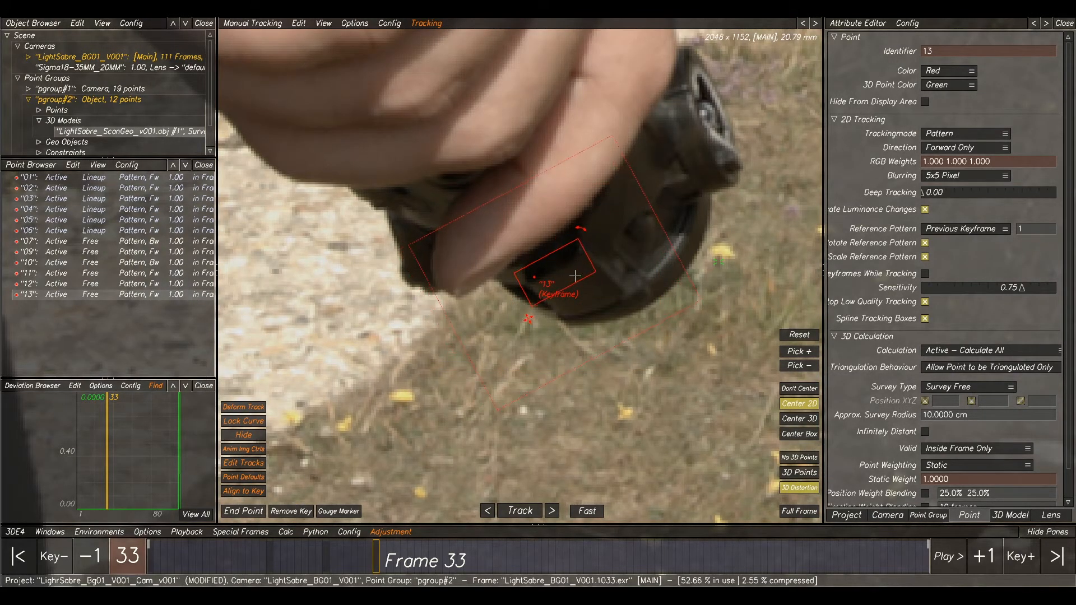
left_click(527, 511)
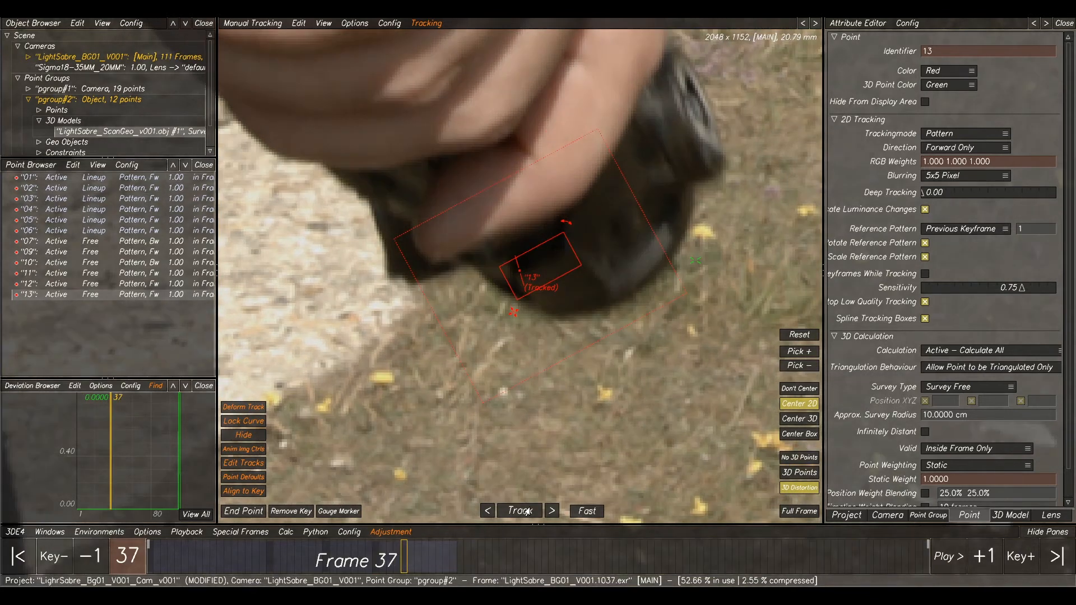
Review point 13 backward from frame 37 to frame 33 and set a corrected keyframe at frame 34.
key("Left")
key("Left")
key("Left")
key("Left")
key("Right")
key("Left")
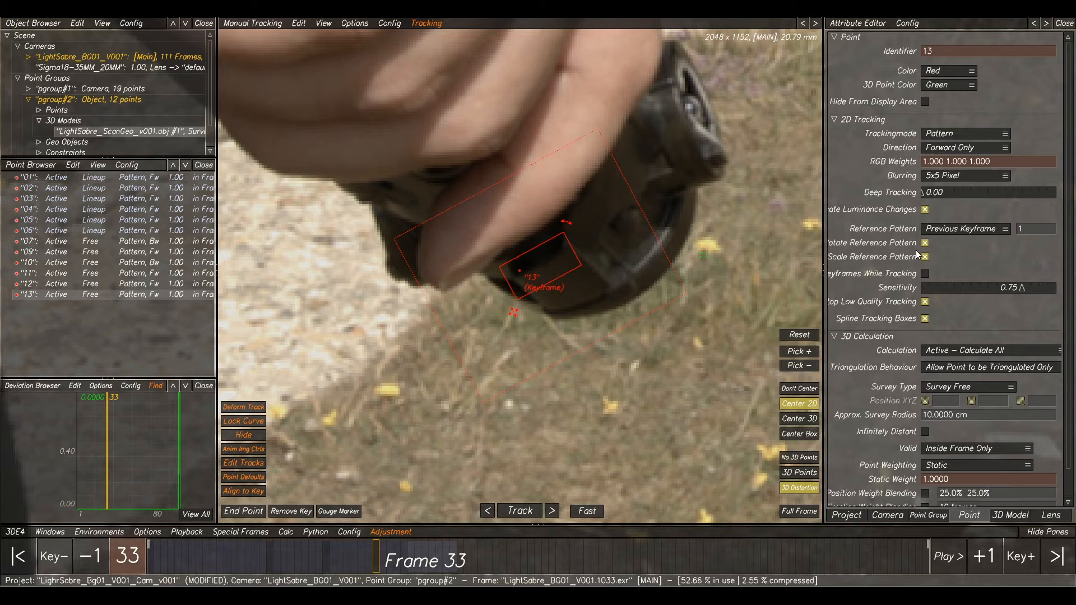
key("Left")
key("Right")
key("Right")
key("Left")
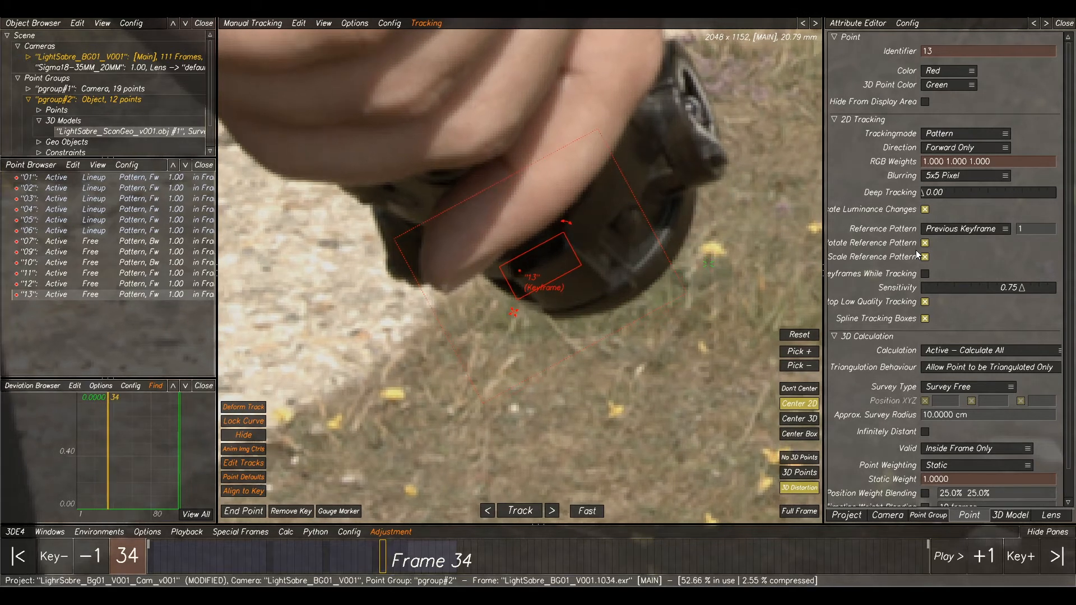
Compare frames 33 to 35 in close-up to check point 13's placement on its feature.
scroll(580, 297, "up", 3)
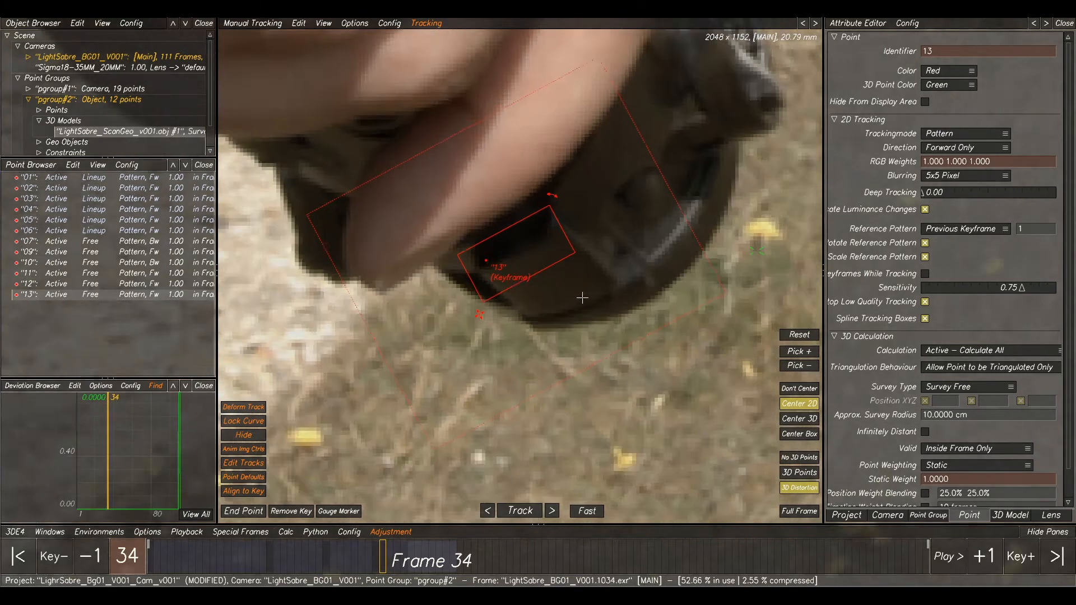
key("Left")
key("Right")
key("Left")
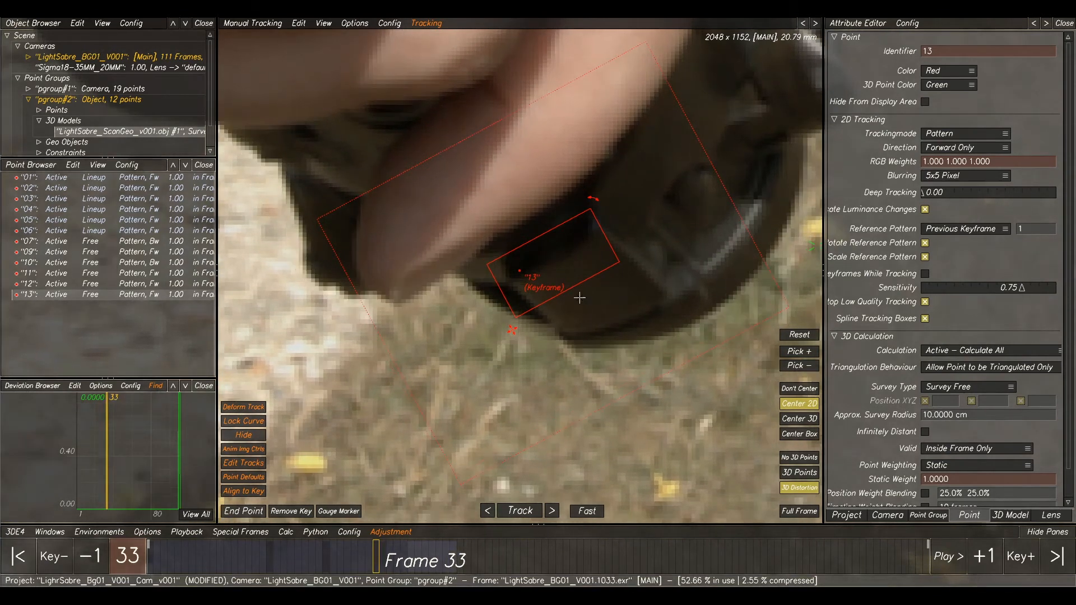
key("Right")
key("Left")
key("Right")
key("Right")
key("Left")
key("Right")
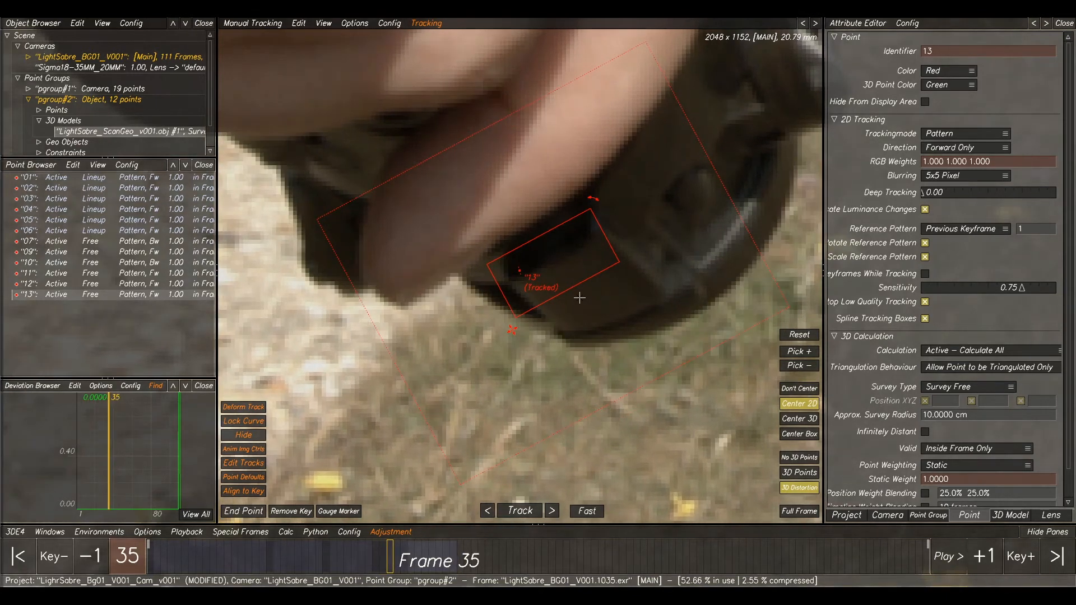
Set corrected keyframes for point 13 at frames 35 and 37, comparing each with its neighbouring frames.
key("Left")
key("Right")
key("Left")
key("Right")
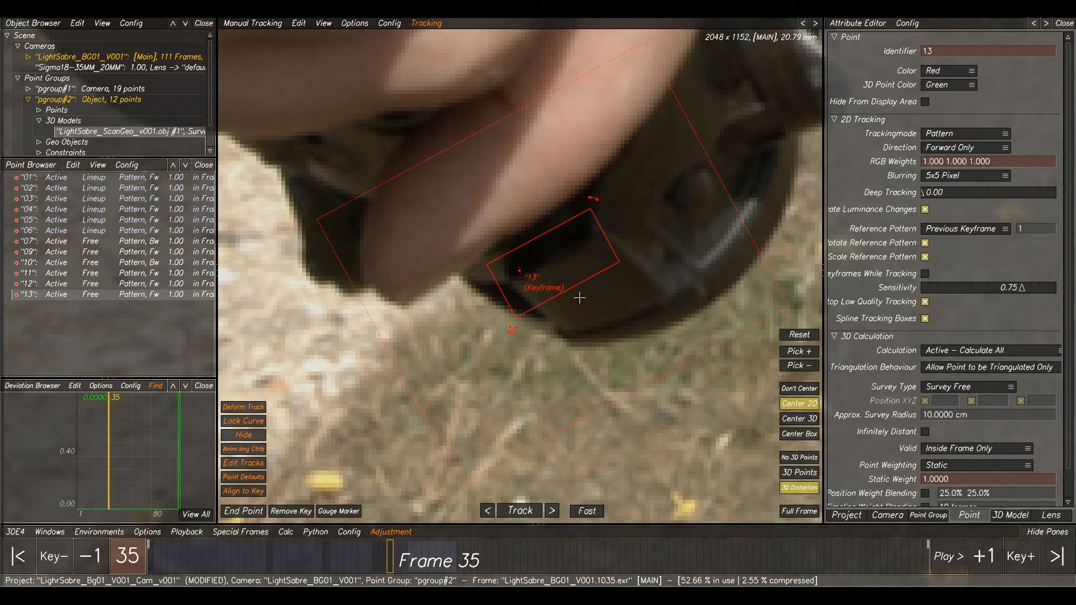
key("Left")
key("Right")
key("Right")
key("Right")
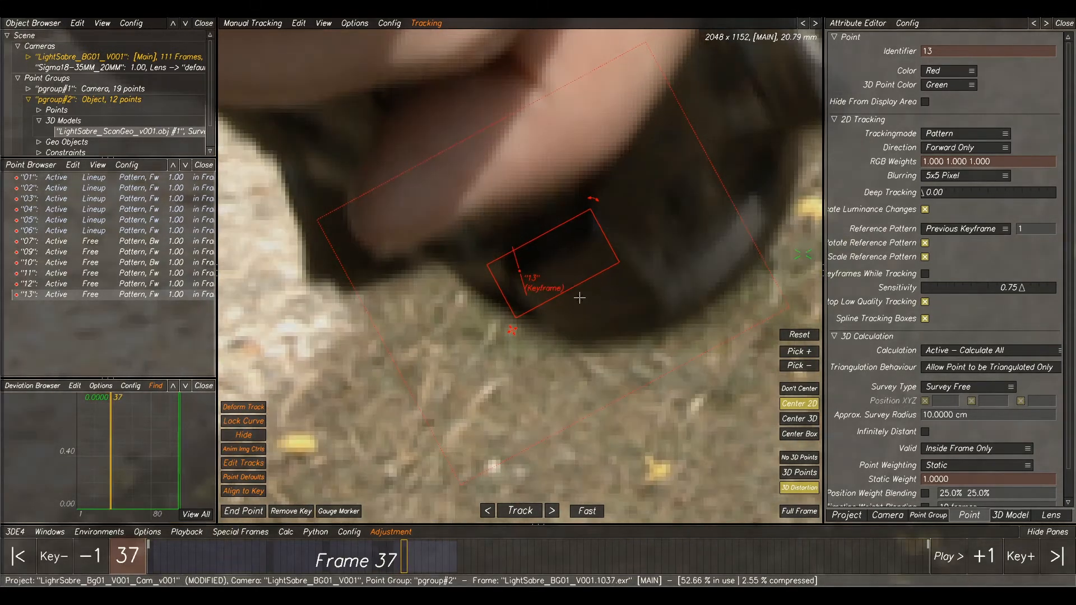
scroll(522, 255, "down", 2)
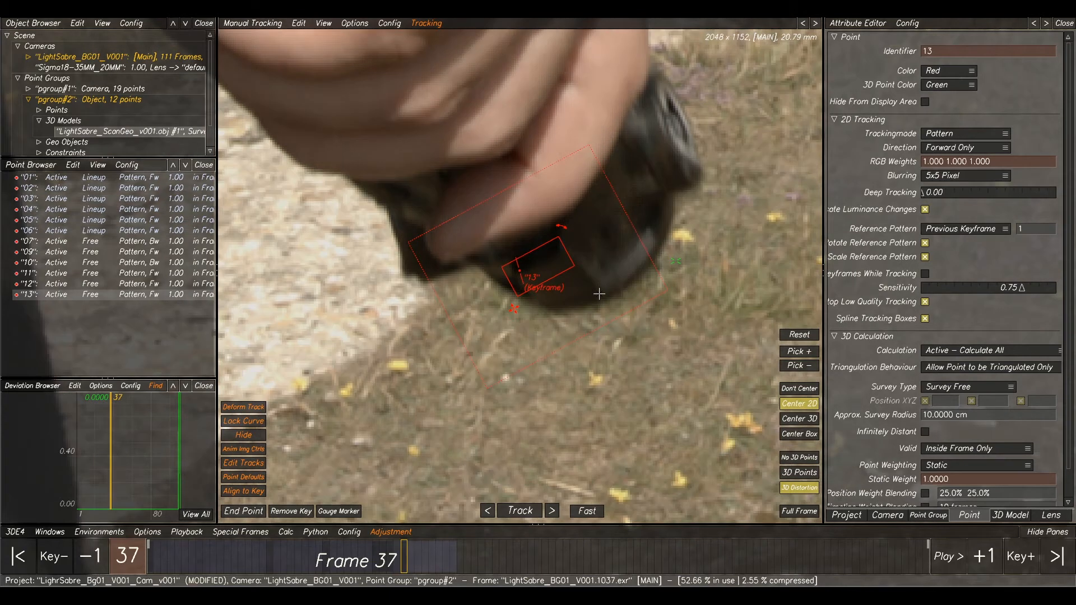
Reposition point 13 on its feature at frame 38, flipping between frames 37 and 38 to match the placement.
key("Right")
scroll(538, 281, "up", 3)
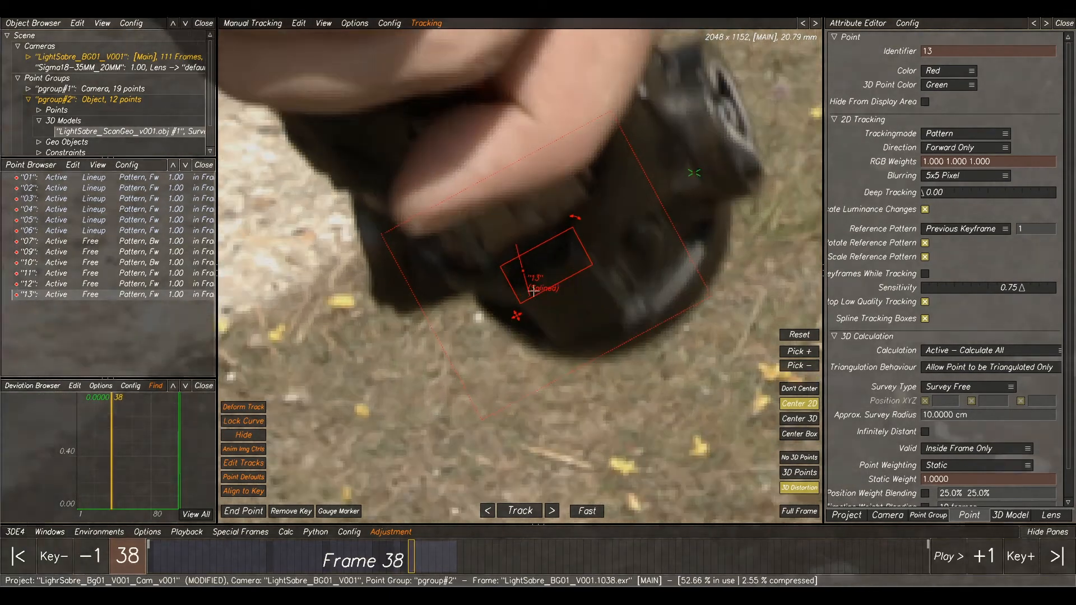
key("Left")
key("Right")
mouse_move(520, 272)
left_mouse_down()
mouse_move(525, 287)
mouse_move(511, 288)
mouse_move(530, 282)
left_mouse_up()
key("Left")
key("Right")
key("Left")
key("Right")
key("Left")
mouse_move(536, 279)
right_mouse_down()
mouse_move(579, 282)
mouse_move(524, 288)
right_mouse_up()
key("Right")
key("Left")
key("Right")
key("Left")
key("Right")
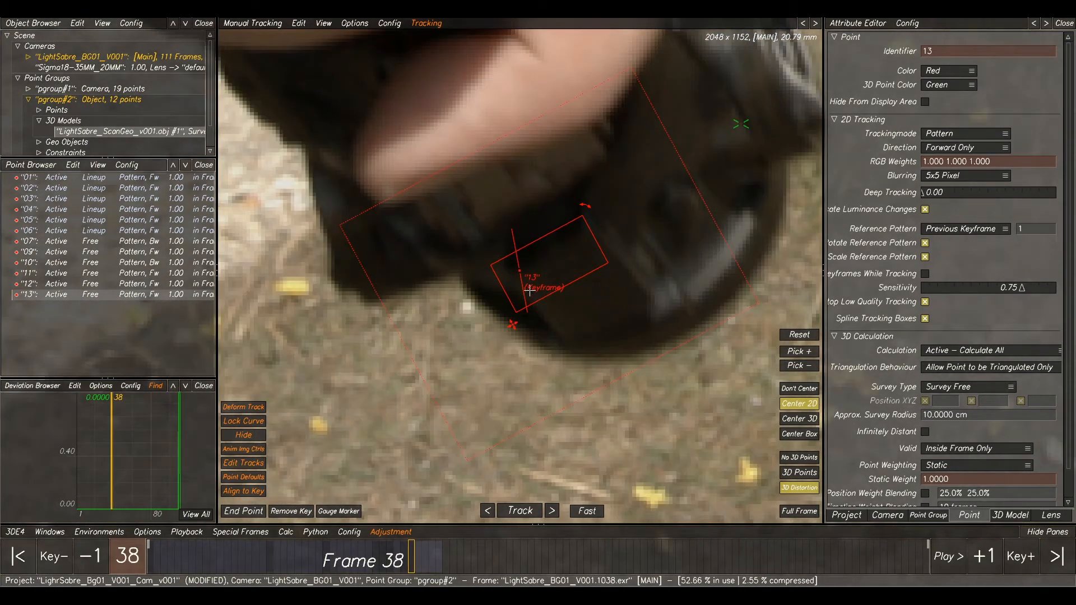
Reposition point 13 on its feature by hand at frames 39 and 40.
key("Right")
middle_click_drag(602, 184, 588, 335)
right_click_drag(588, 335, 582, 276)
left_click(552, 282)
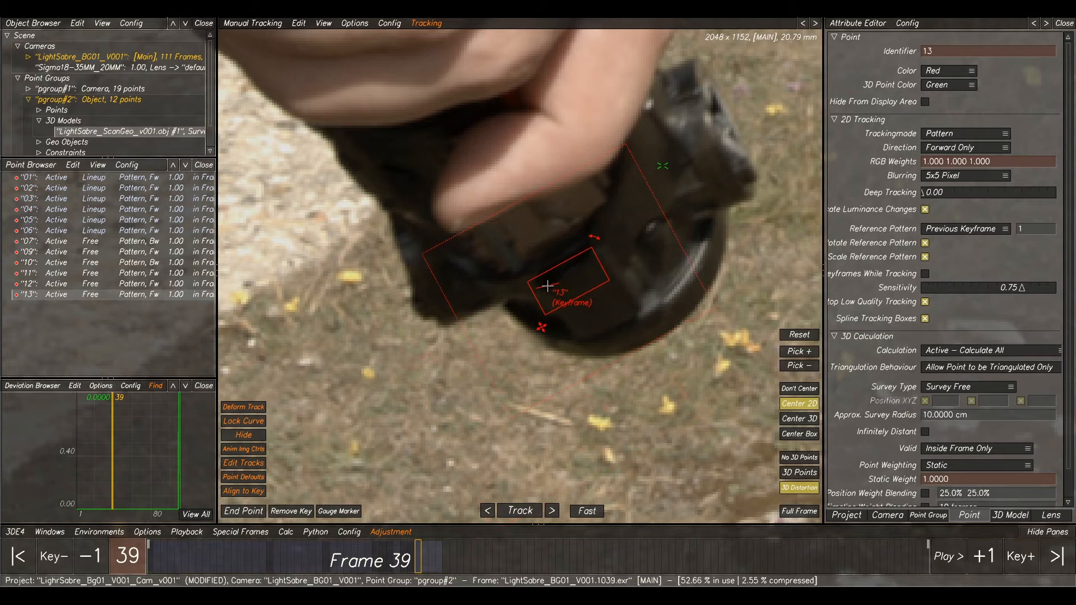
key("Right")
right_click_drag(548, 284, 499, 274)
left_click(430, 259)
Return to frame 38 and compare it repeatedly with frame 37 to check point 13 for a jump.
key("Left")
key("Left")
key("Left")
key("Right")
key("Left")
key("Right")
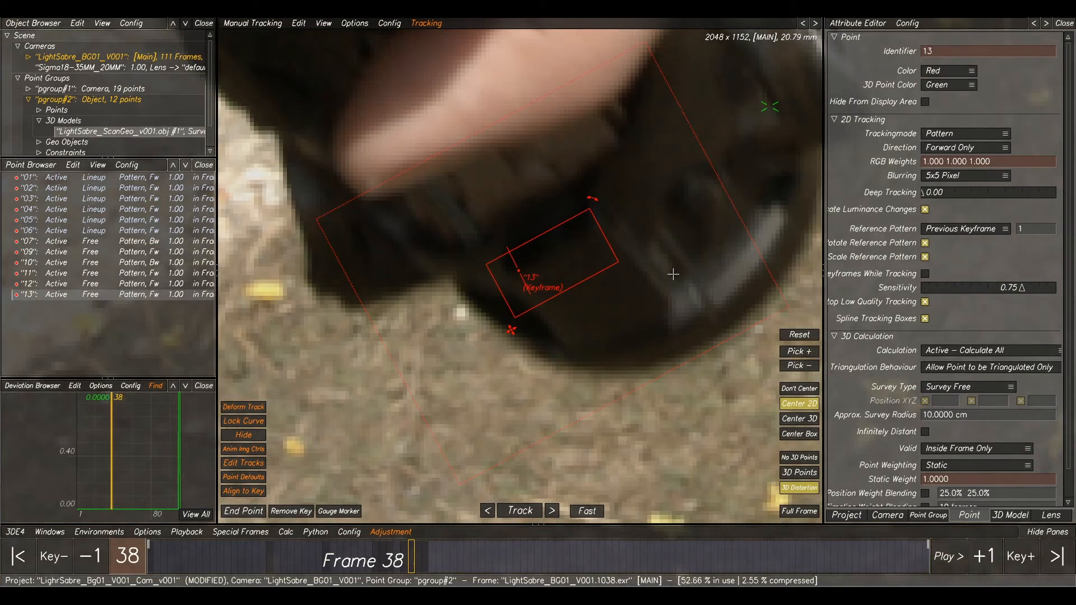
key("Left")
key("Right")
key("Left")
key("Right")
key("Left")
key("Right")
key("Left")
key("Right")
Nudge point 13 slightly at frame 38 and recheck its placement against the adjacent frame.
key("Up")
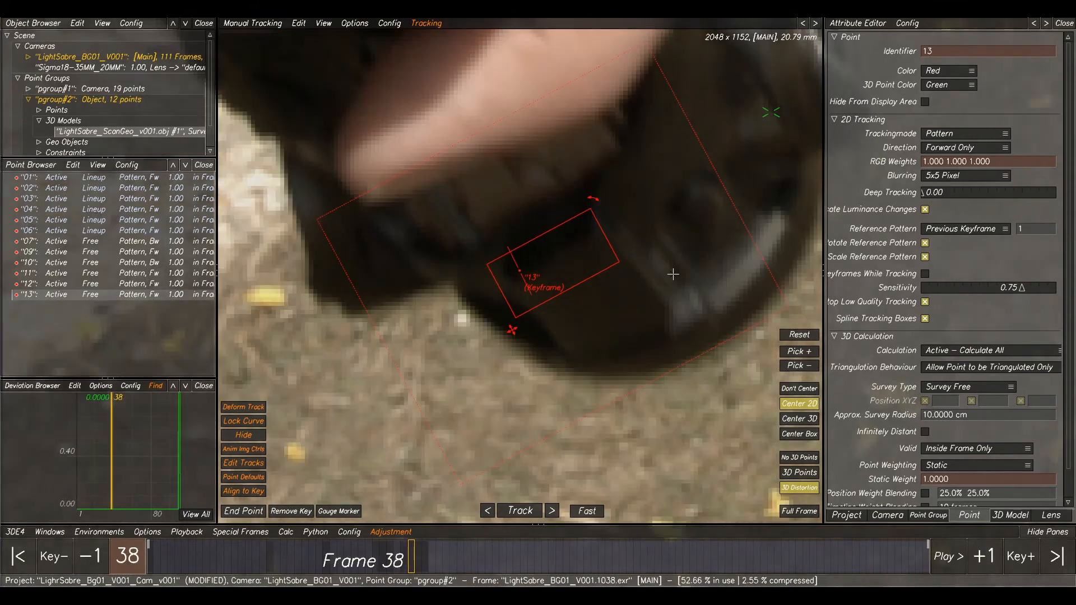
key("Right")
key("Left")
key("Right")
key("Left")
key("Right")
key("Left")
scroll(673, 274, "down", 4)
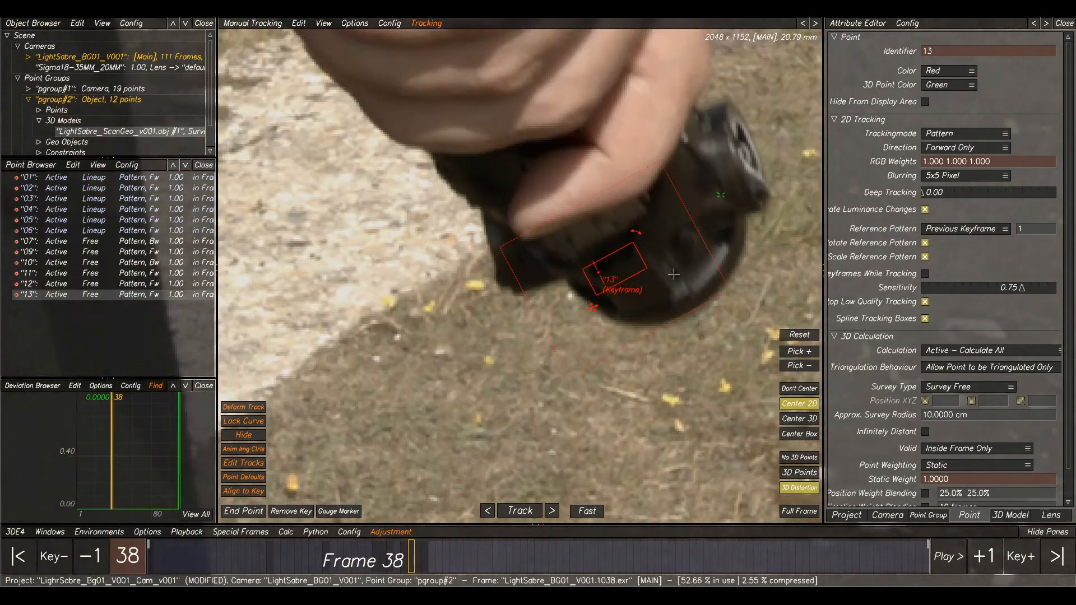
Step back and forth through frames 36 to 39 to examine whether point 13 stays on its feature.
key("Left")
key("Left")
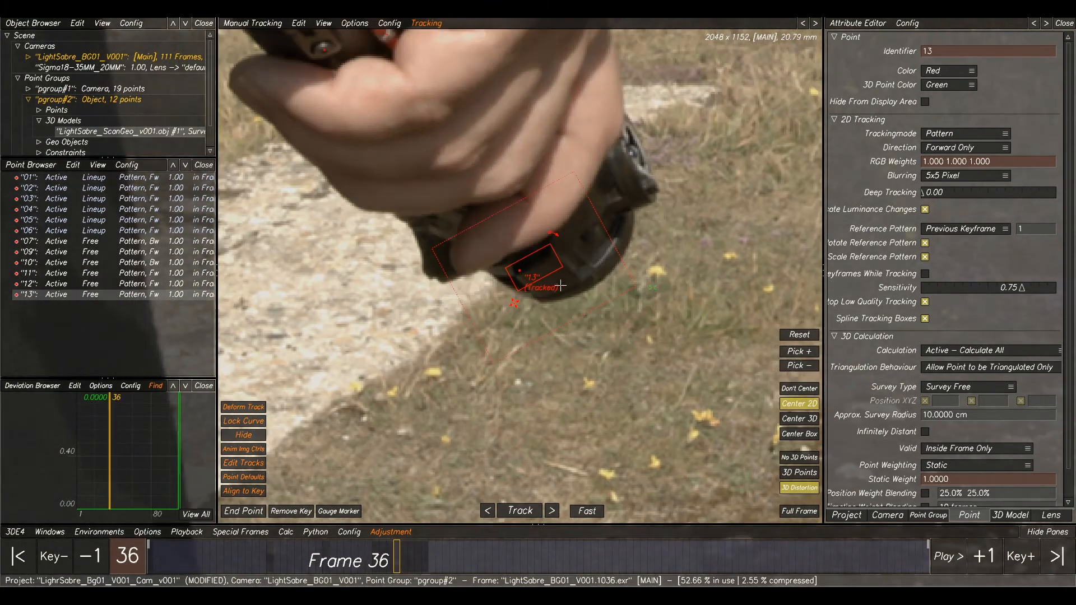
key("Right")
key("Right")
key("Right")
key("Left")
key("Right")
key("Left")
key("Right")
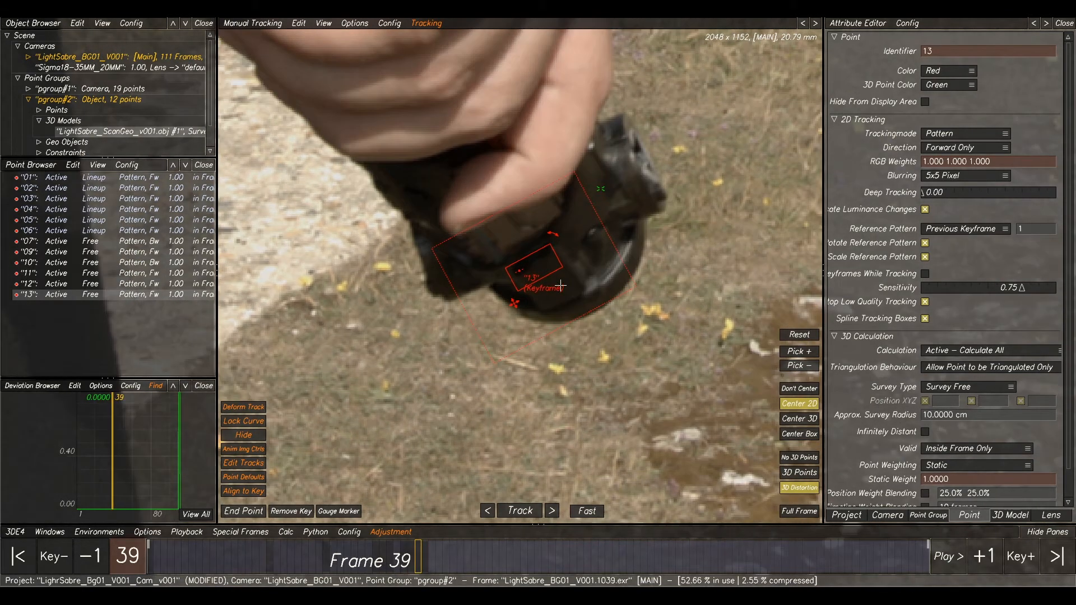
Compare frames 38 and 39 closely to check point 13 for jumps, continuing to frame 40.
key("Left")
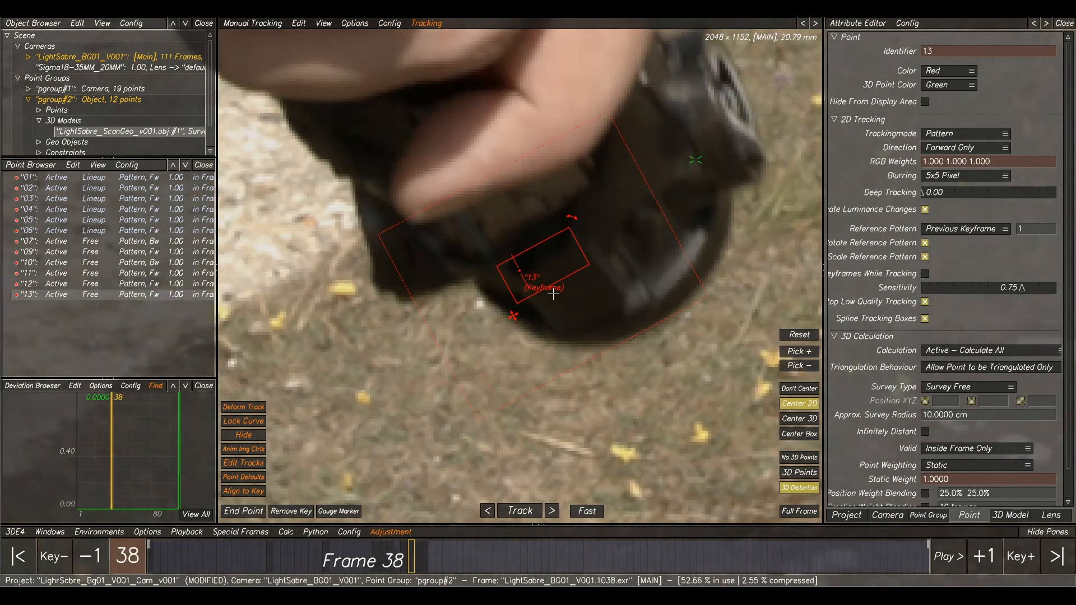
key("Right")
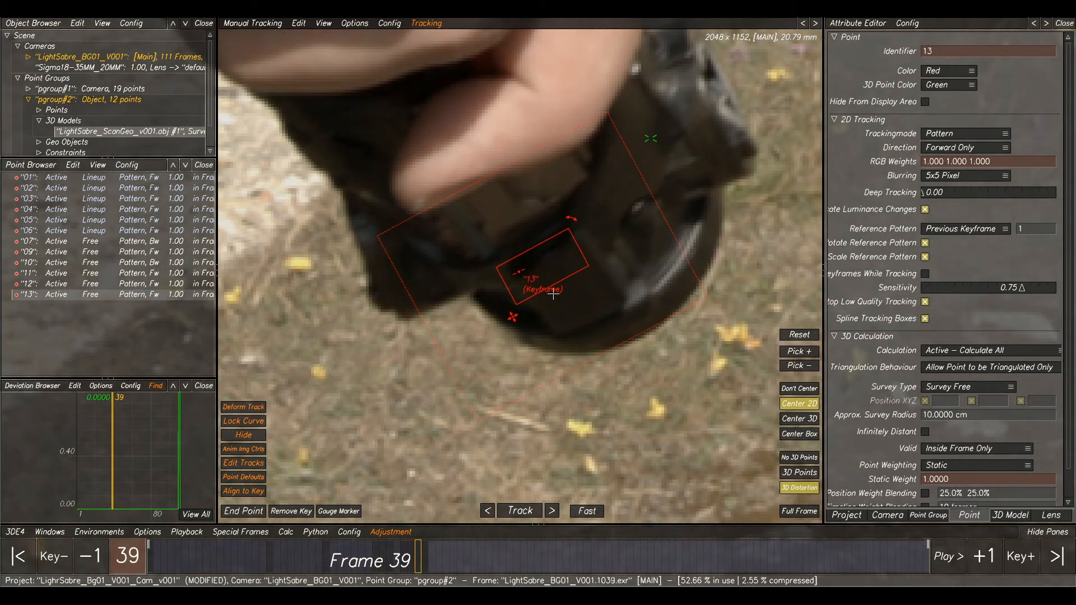
key("Left")
key("Right")
key("Left")
key("Right")
key("Left")
key("Right")
key("Right")
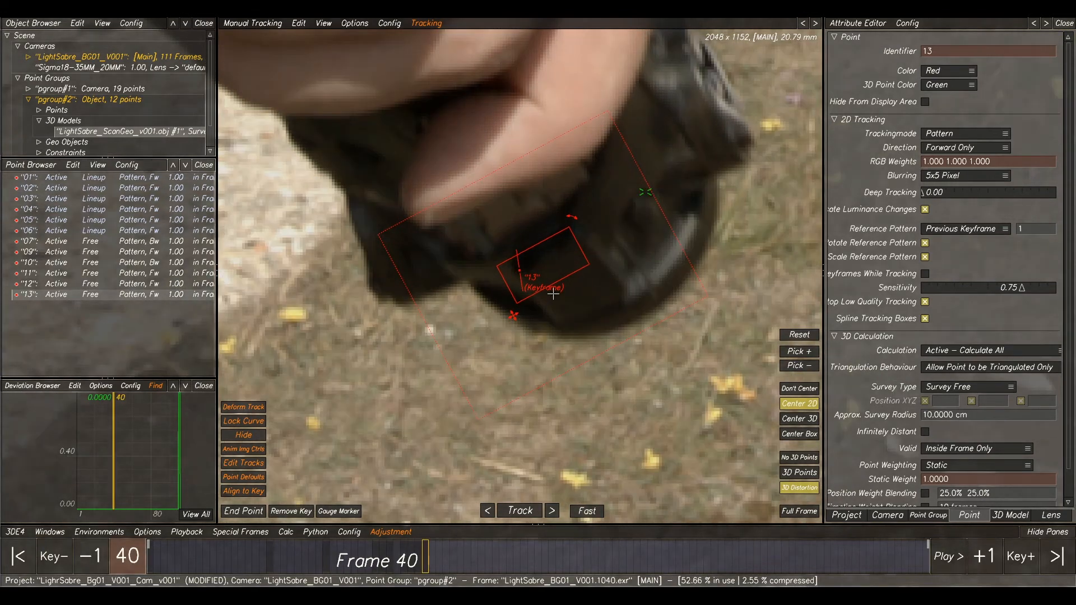
Reposition point 13 on its feature at frame 41, comparing it with the adjacent frames.
key("Right")
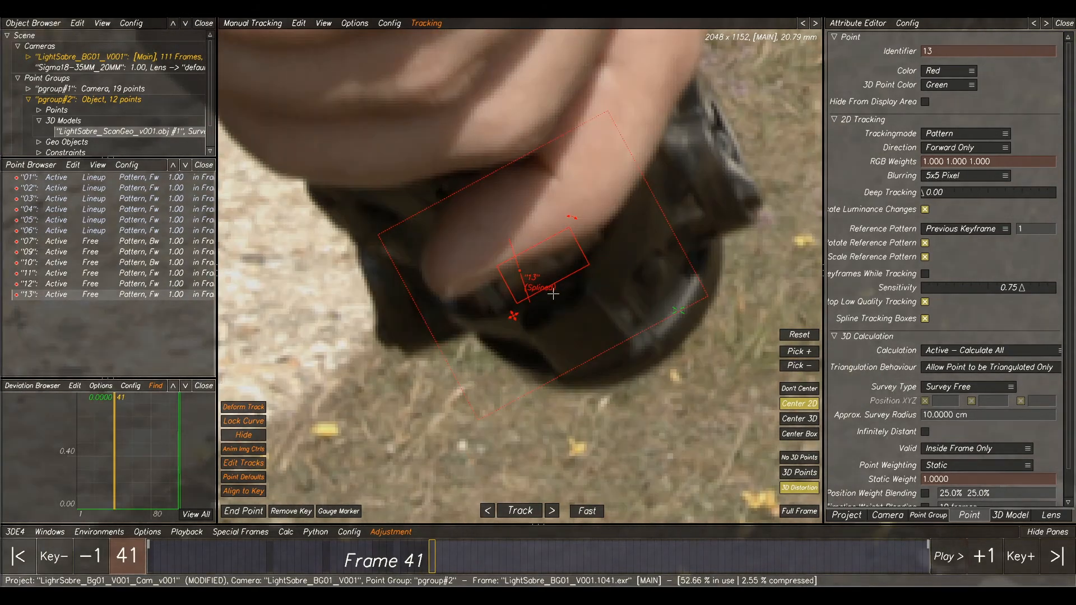
left_click(527, 330)
key("Left")
key("Right")
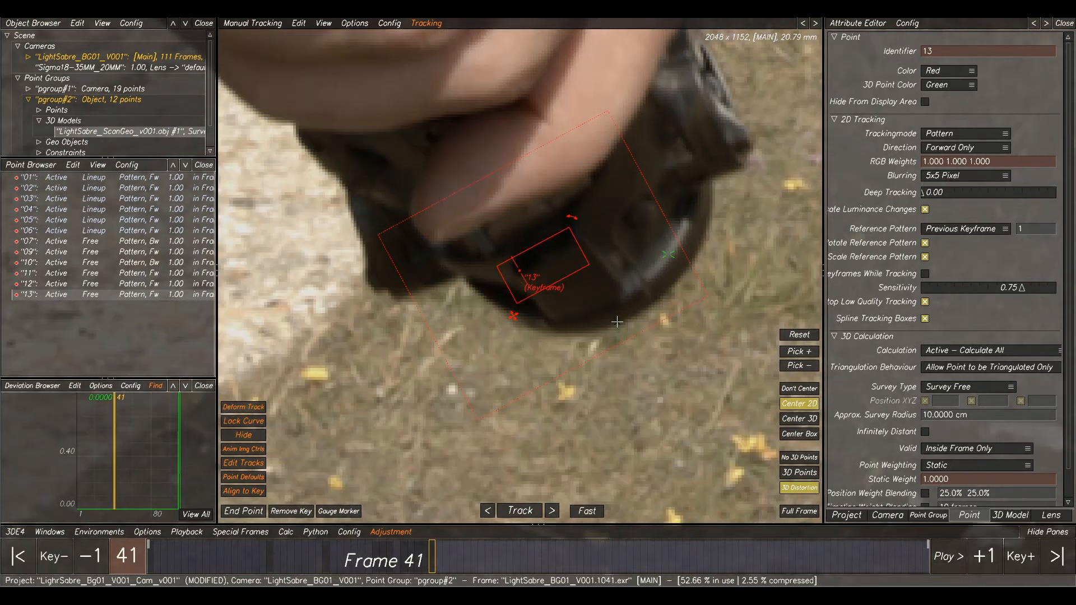
key("Right")
key("Left")
Enlarge point 13's pattern box slightly at frame 41 and track it forward to frame 111.
left_click_drag(593, 265, 601, 268)
left_click_drag(521, 307, 509, 286)
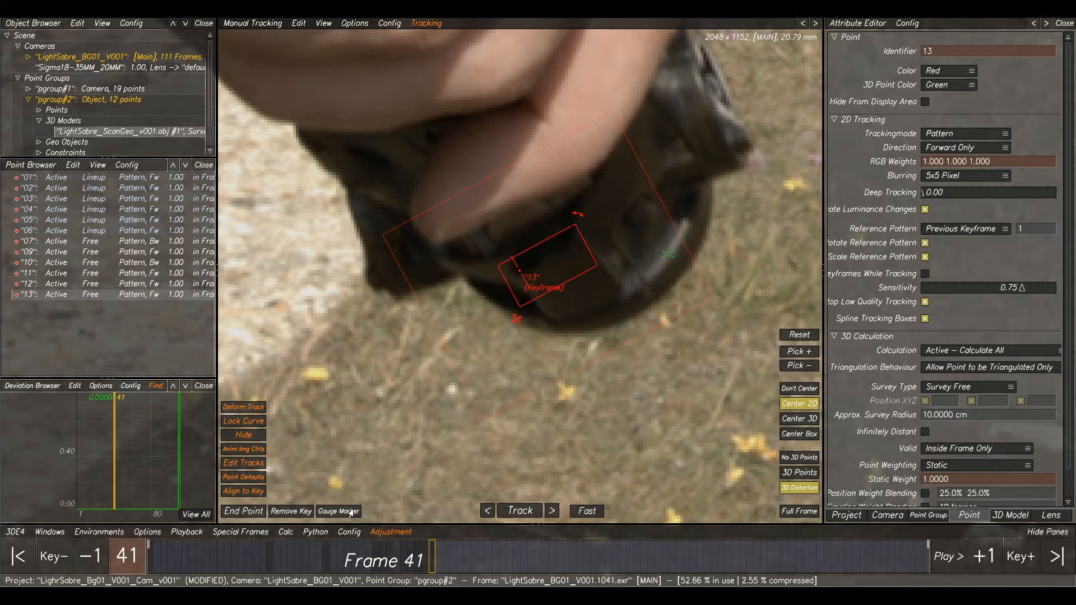
left_click(520, 511)
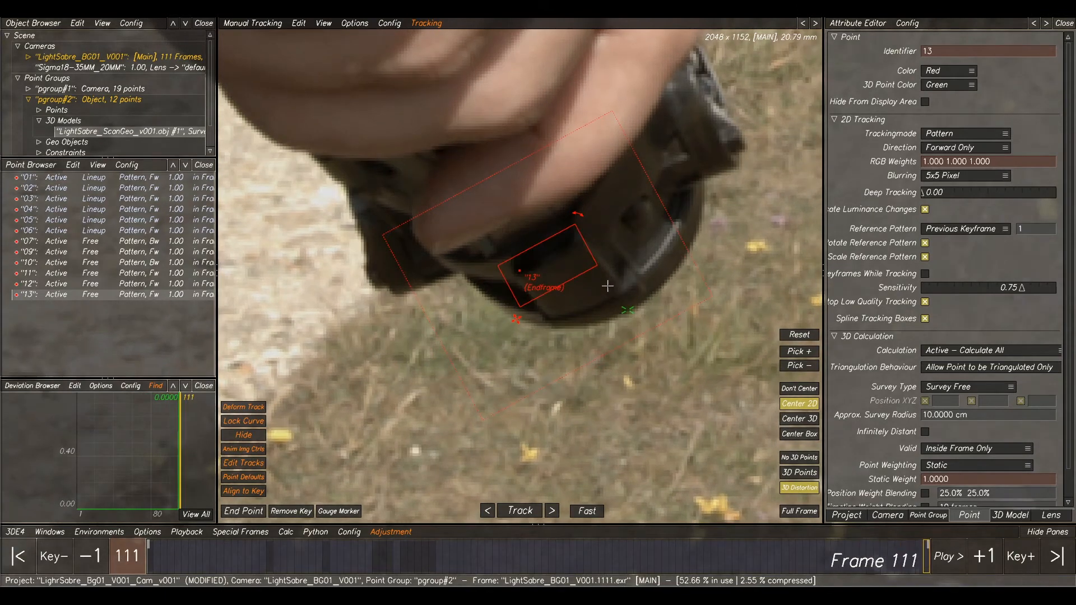
Deselect point 13 and scrub forward to frame 111 to review its track on the hilt.
mouse_move(450, 561)
left_mouse_down()
mouse_move(377, 563)
mouse_move(461, 561)
left_mouse_up()
scroll(554, 358, "down", 3)
middle_click_drag(602, 322, 554, 340)
left_click(511, 397)
left_click_drag(440, 560, 937, 533)
left_click_drag(934, 571, 1050, 562)
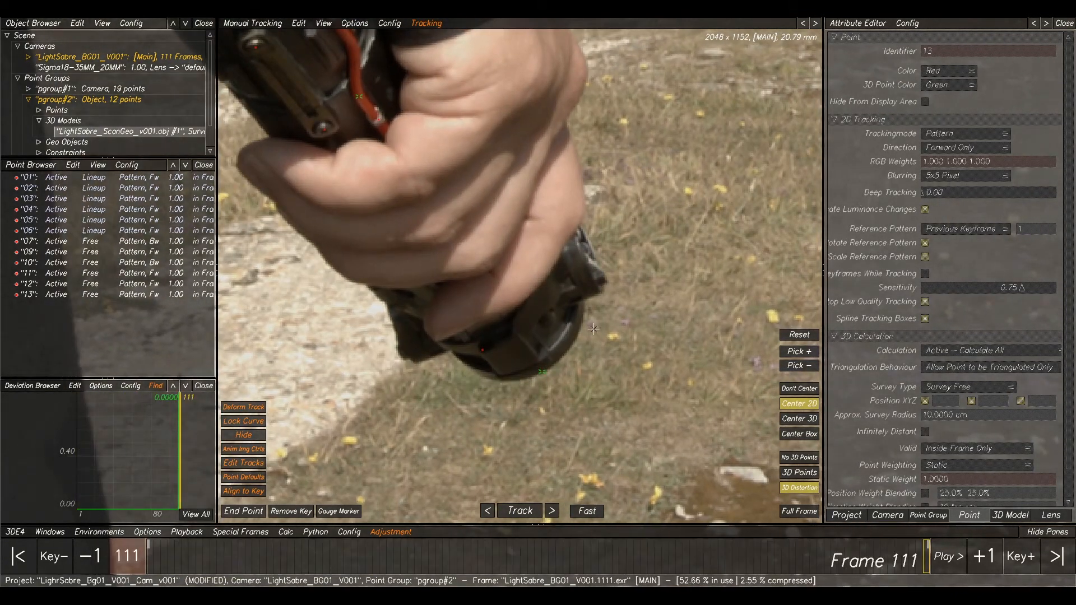
Add a backward-tracking point 14 beside the knob on the hilt's lower end at frame 111 and tighten its pattern and search boxes.
scroll(593, 329, "up", 2)
left_click(565, 263, "ctrl")
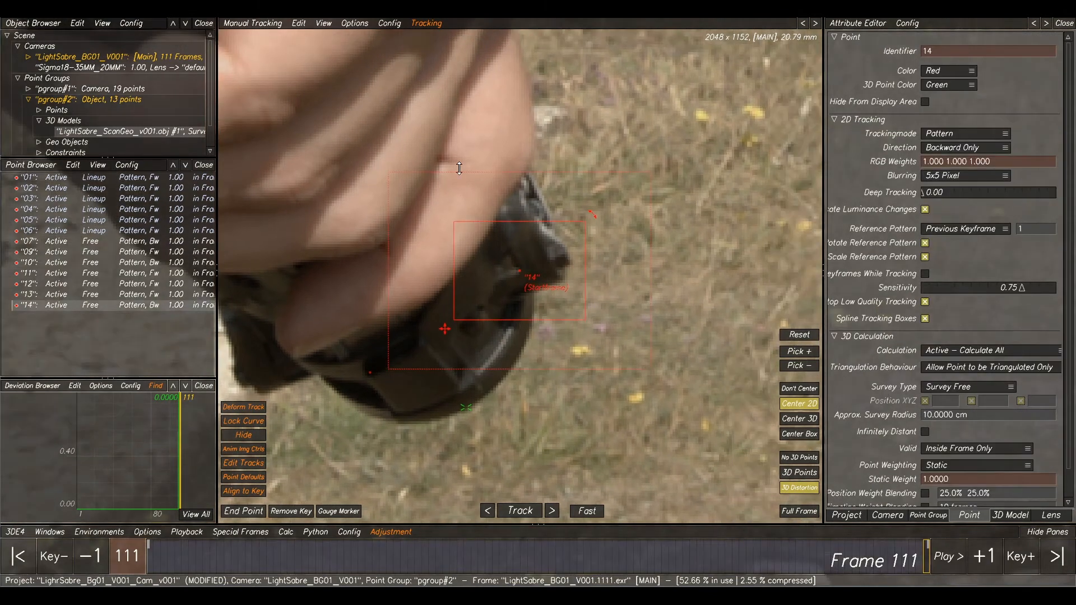
left_click_drag(454, 222, 496, 241)
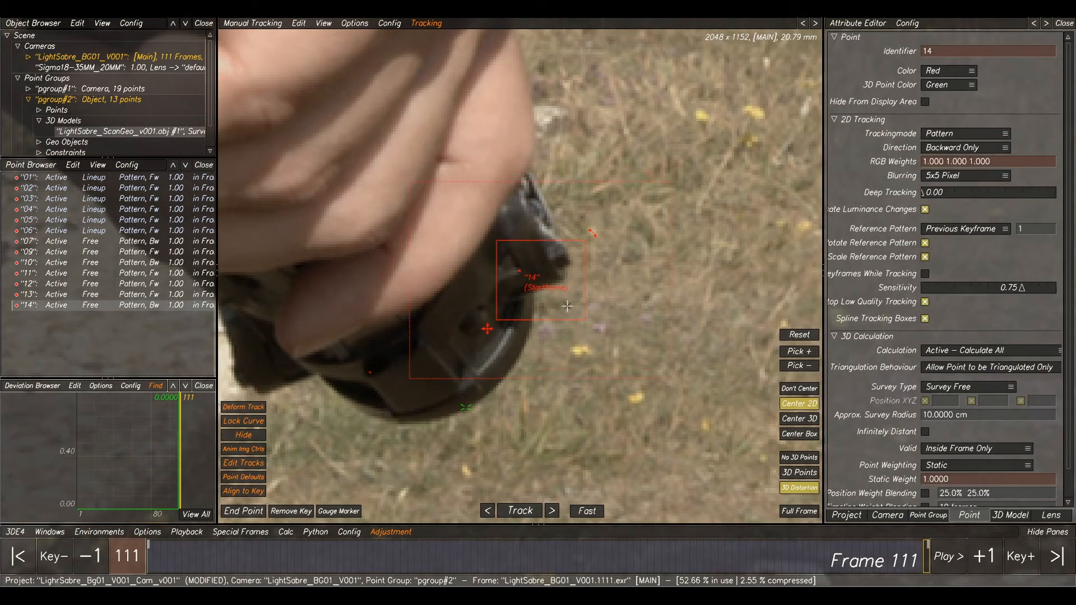
left_click_drag(584, 317, 543, 287)
left_click_drag(542, 241, 540, 246)
left_click_drag(651, 167, 637, 179)
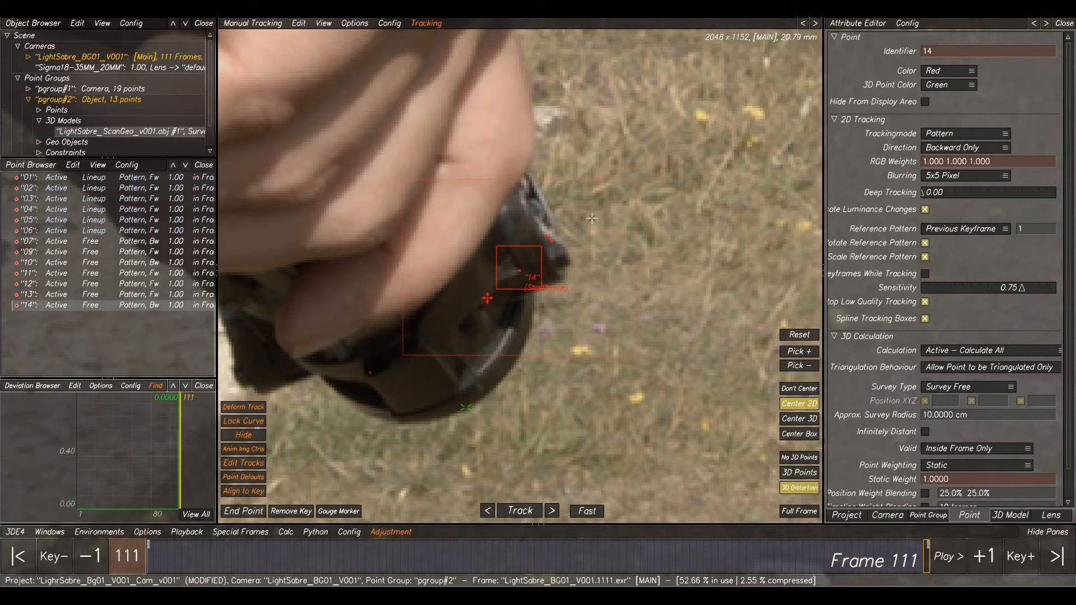
Track point 14 backward from frame 111, stop around frame 36, and step through the nearby frames to find where it drifts.
left_click(512, 510)
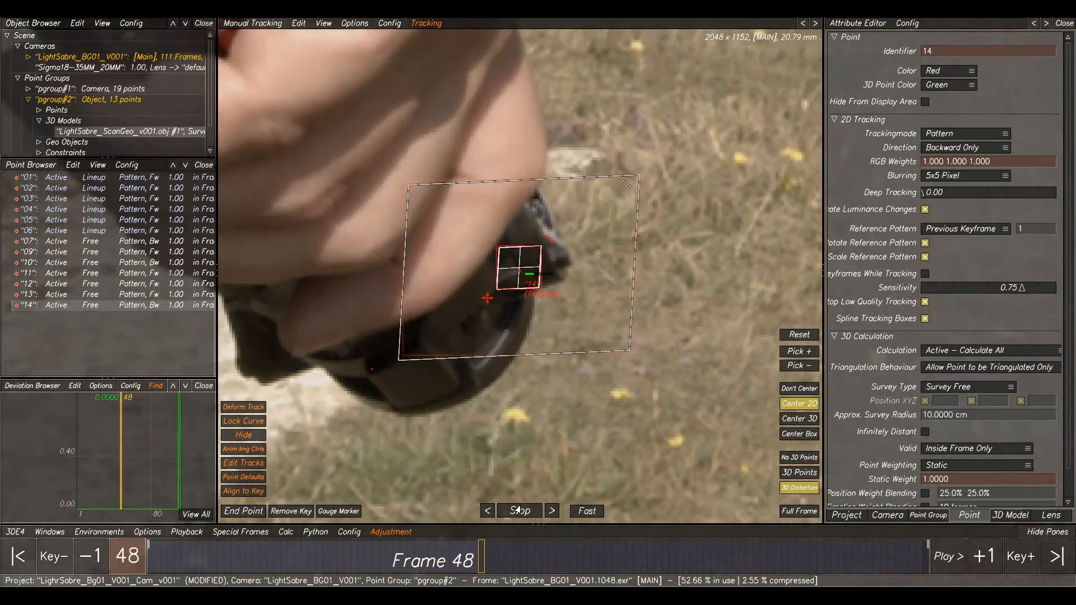
left_click(518, 510)
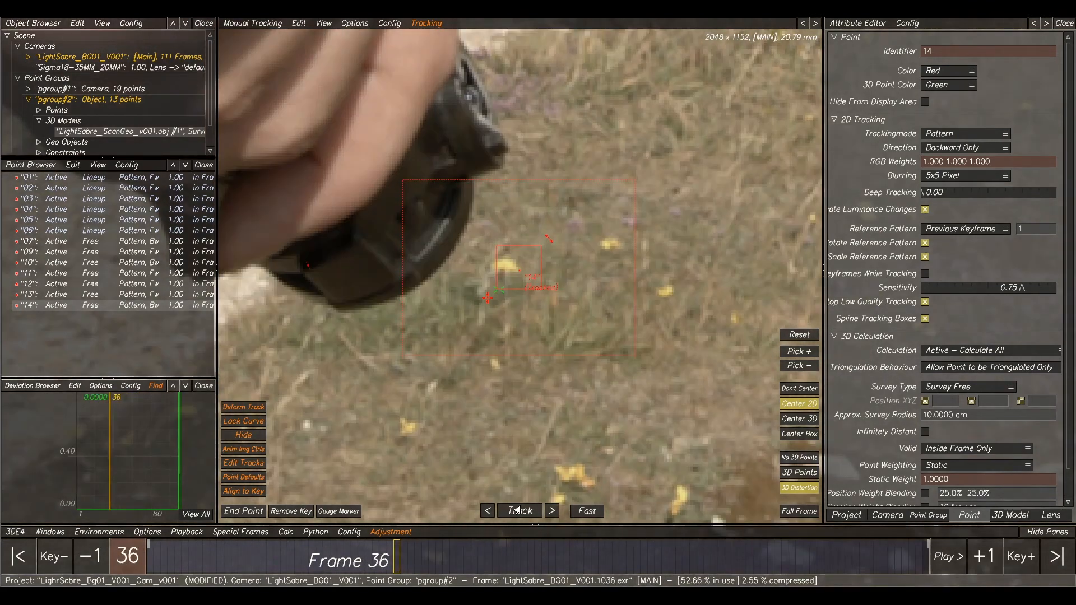
mouse_move(425, 556)
left_mouse_down()
mouse_move(414, 558)
mouse_move(431, 561)
left_mouse_up()
key("Left")
key("Right")
key("Left")
key("Left")
key("Left")
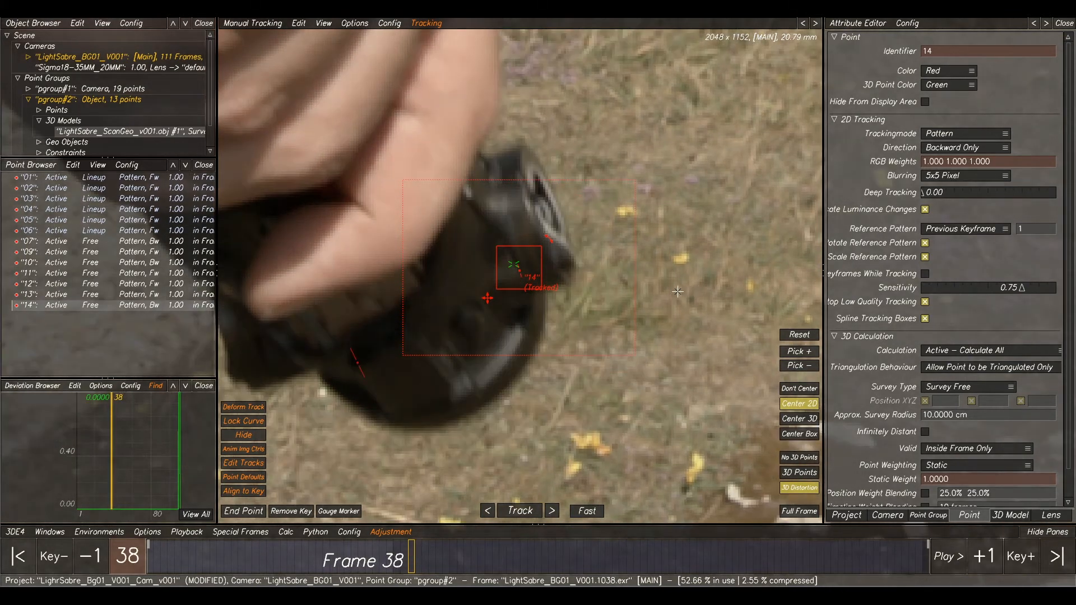
Set a keyframe for point 14 on its feature at frame 38, comparing it with frames 37 and 39.
key("Left")
key("Right")
key("Right")
key("Left")
key("Left")
key("Right")
key("Left")
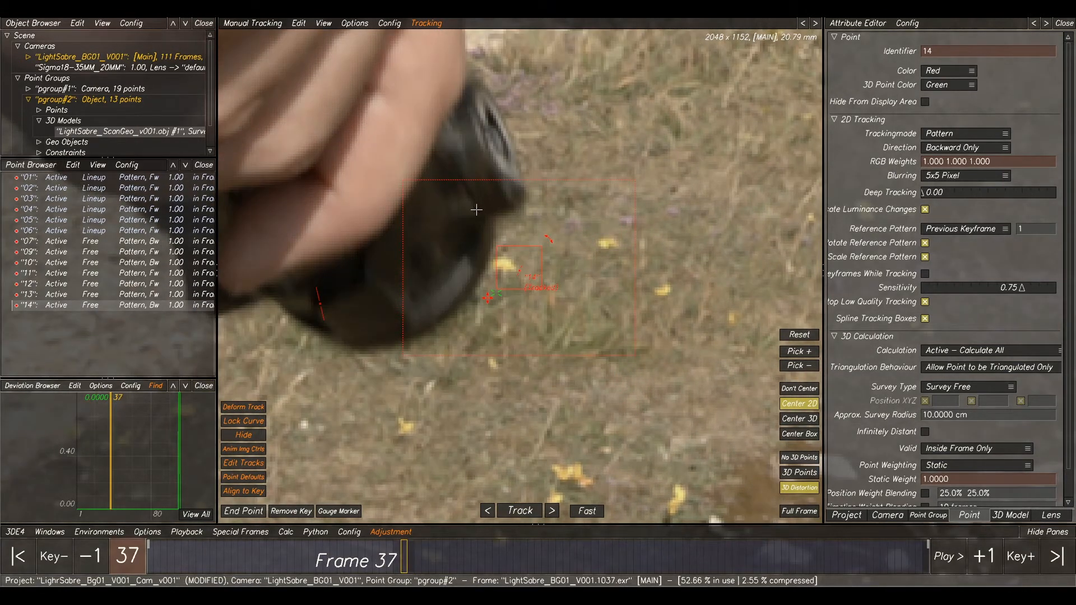
key("Right")
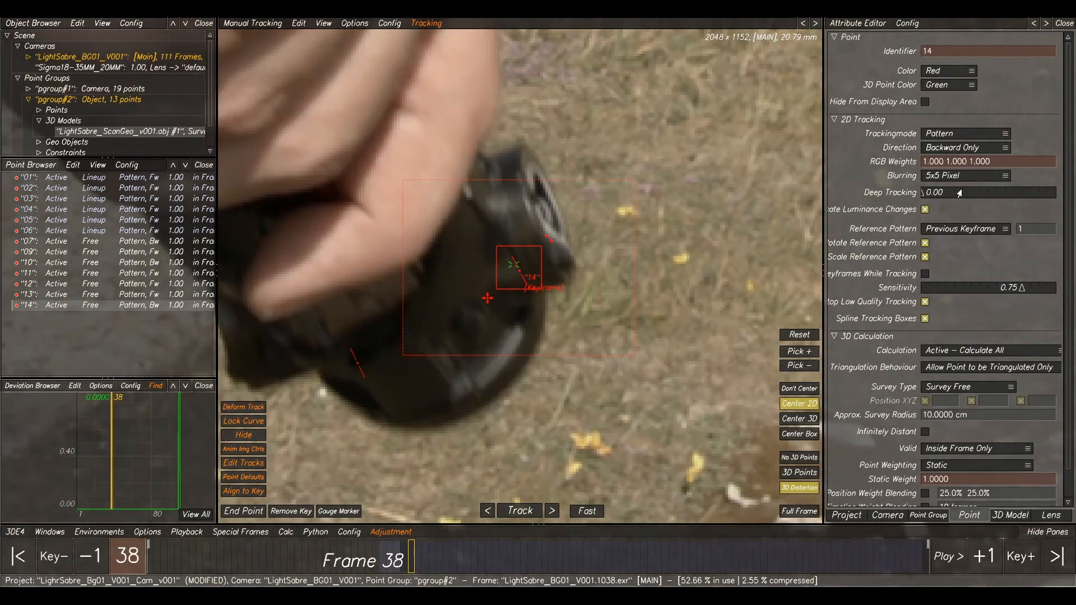
Reposition and nudge point 14 onto its feature at frame 37, checking the placement against frames 38 and 39.
key("Left")
key("ctrl+Left")
key("ctrl+Up")
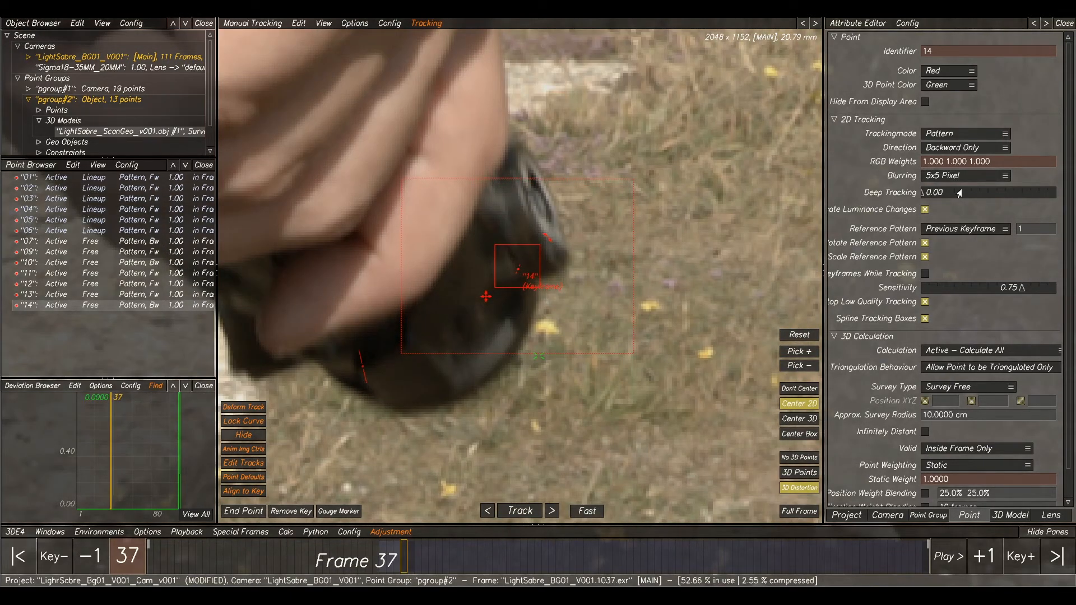
key("Right")
key("Right")
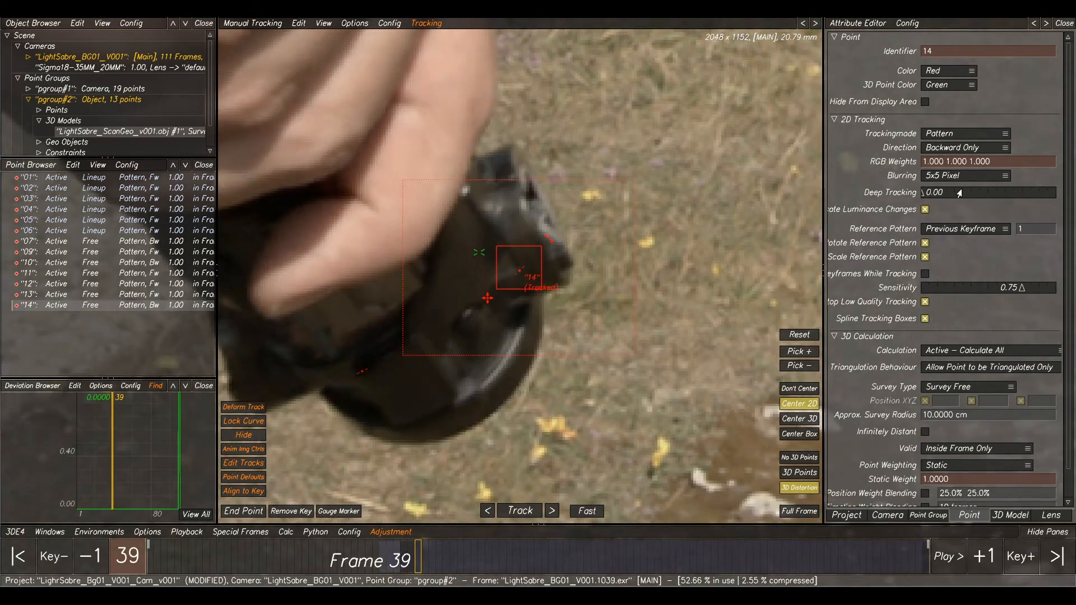
key("Left")
key("Right")
key("Left")
key("Left")
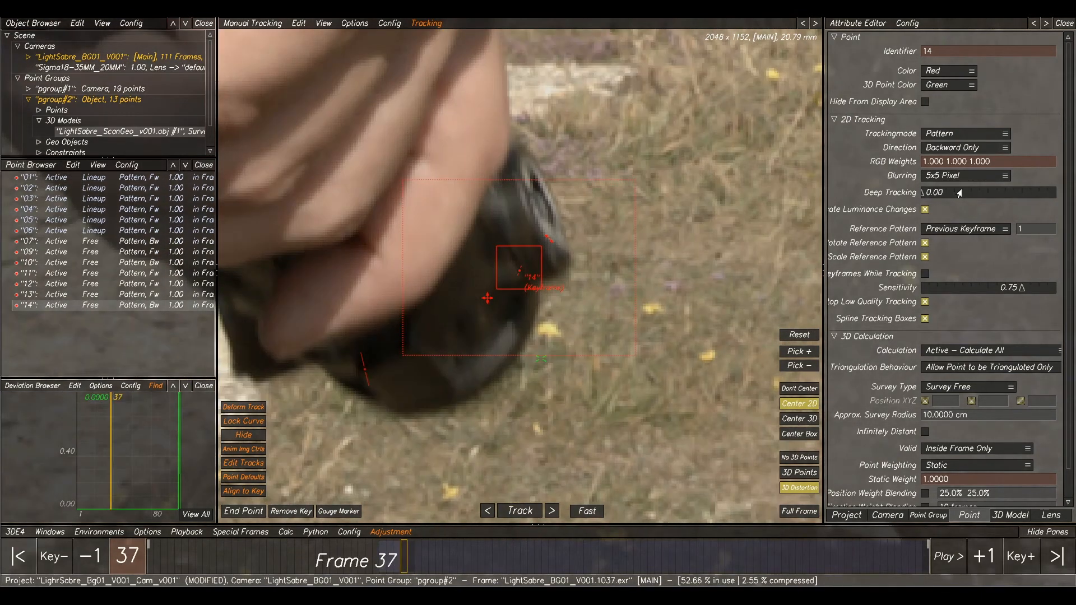
key("Right")
key("Left")
Reposition point 14 on its feature at frame 36, checking it against the neighbouring frames.
key("Left")
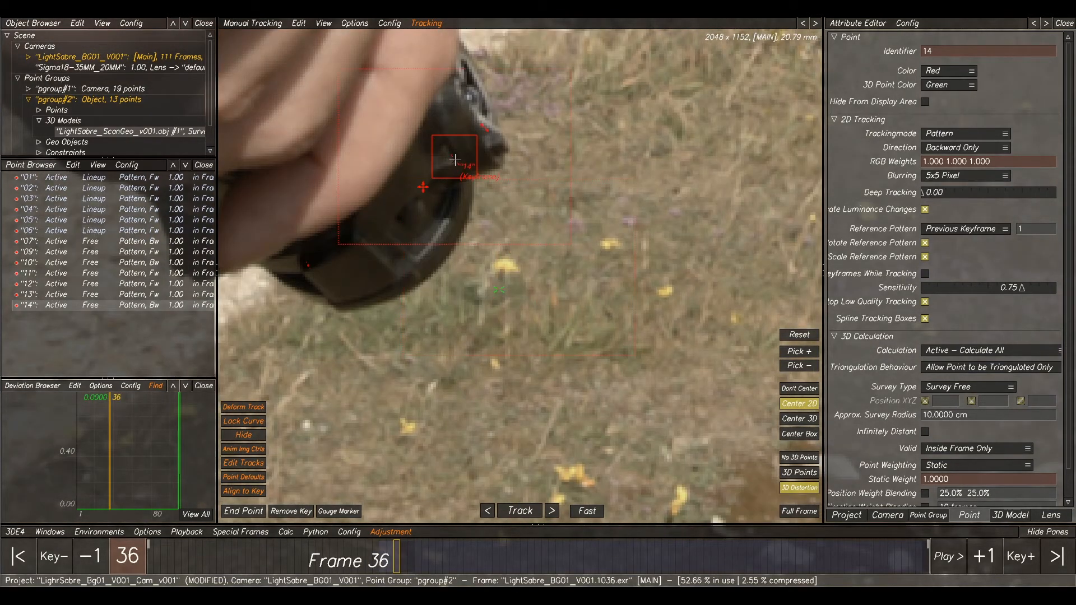
key("Right")
key("Left")
key("Left")
key("Right")
key("Left")
key("Right")
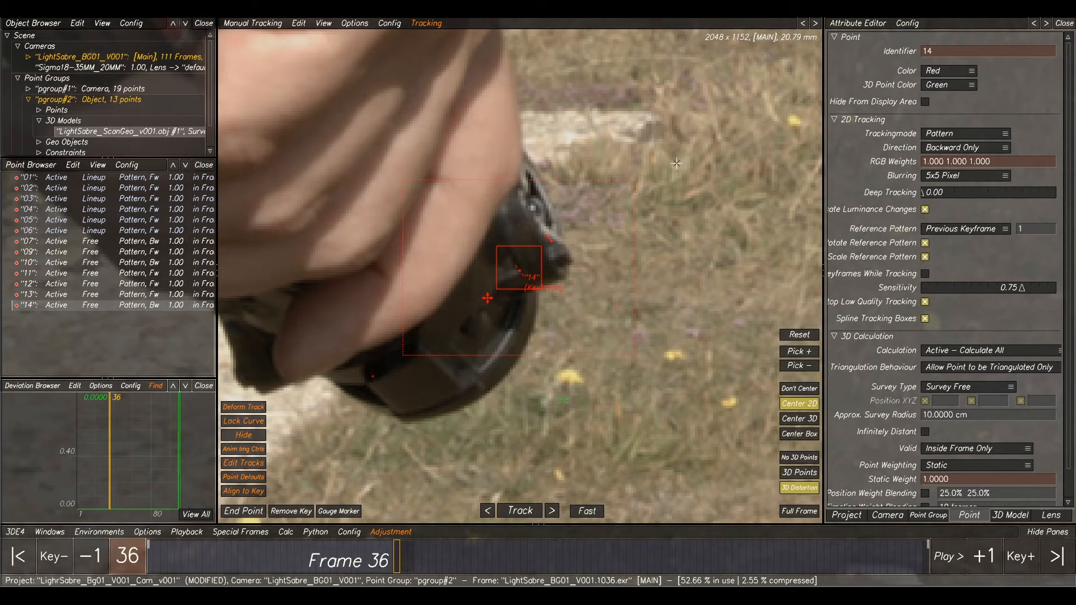
Reposition point 14 on its feature at frame 35 and compare it with frame 36.
key("Left")
left_click_drag(527, 277, 536, 284)
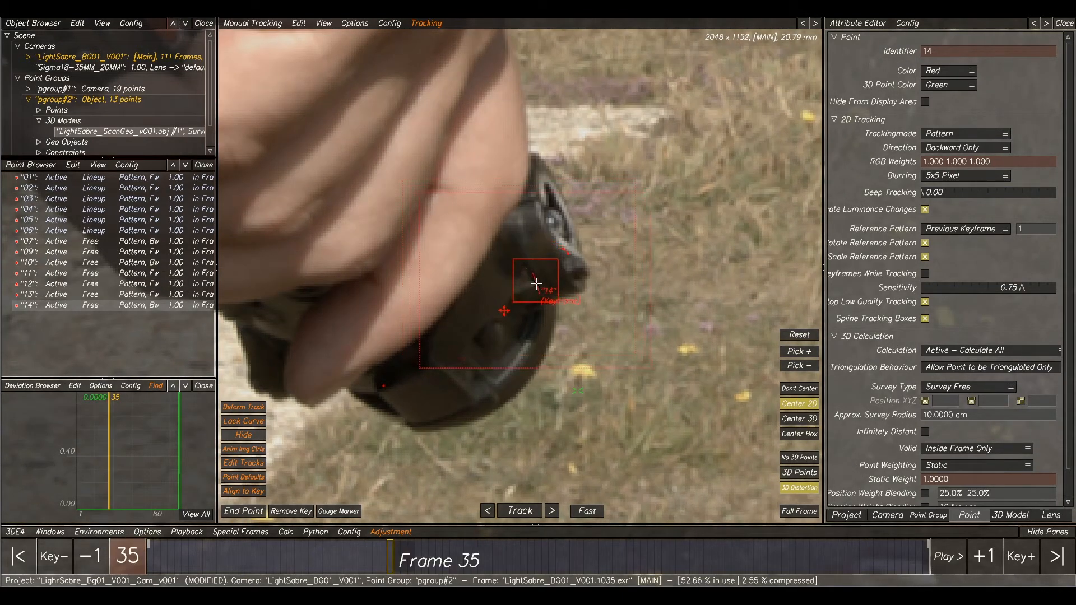
key("Right")
key("Left")
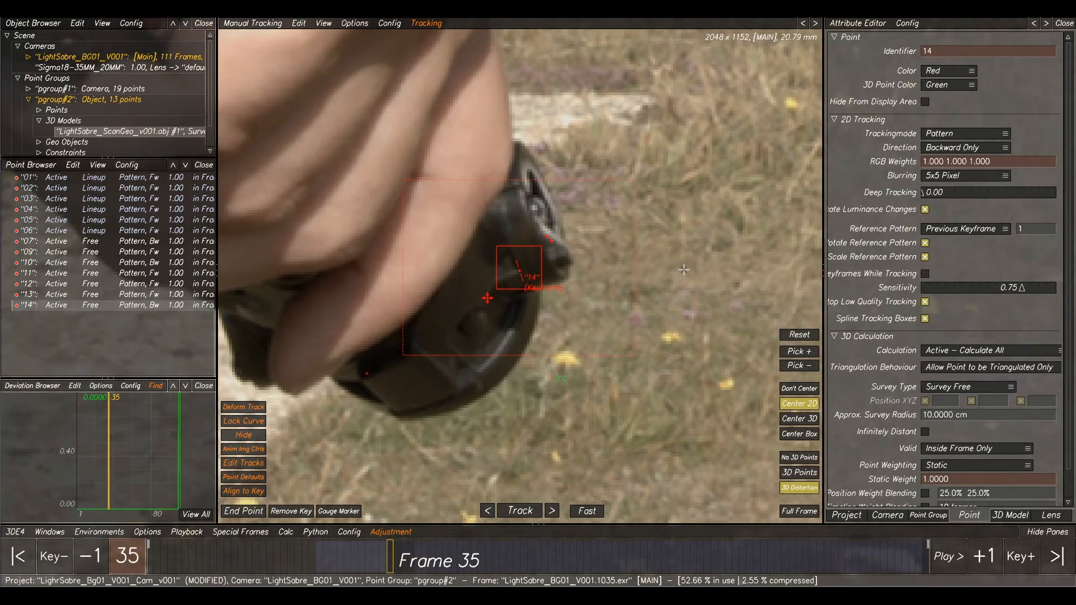
Step forward as far as frame 41 and set a keyframe for point 14 at frame 39, matching frame 40.
key("Right")
key("Right")
key("Right")
key("Right")
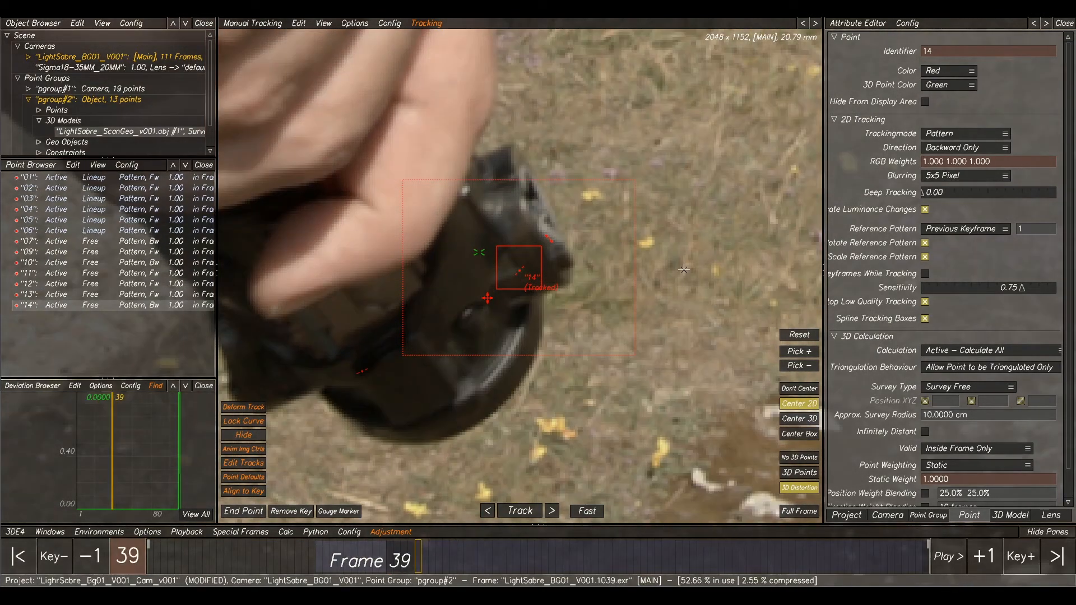
key("Right")
key("Right")
key("Left")
key("Left")
key("Right")
key("Left")
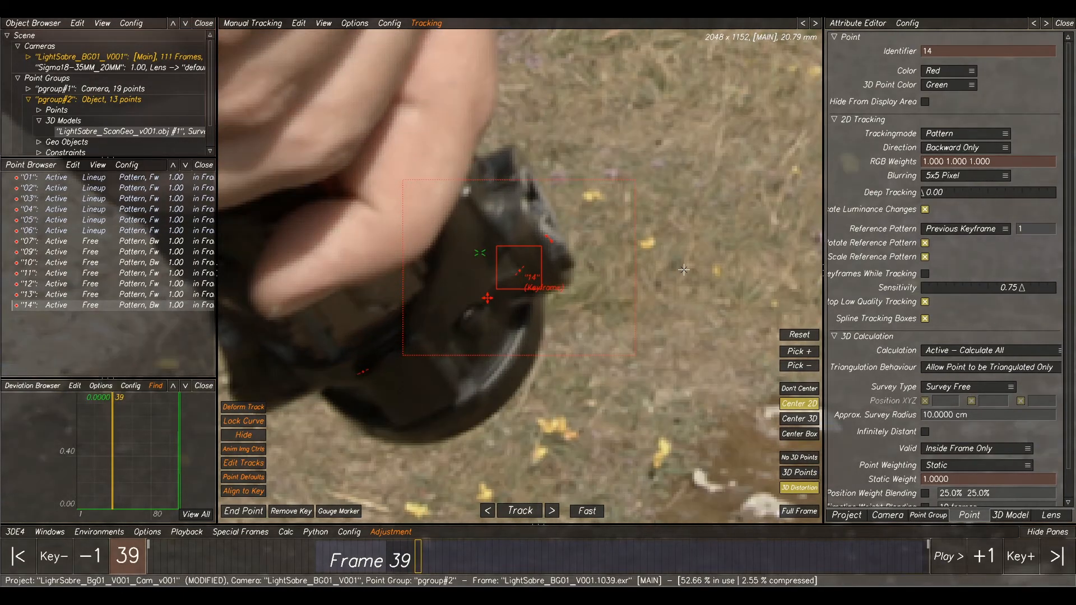
Flip between neighbouring frames from 39 back to 35 to check point 14 for jumps.
key("Left")
key("Right")
key("Left")
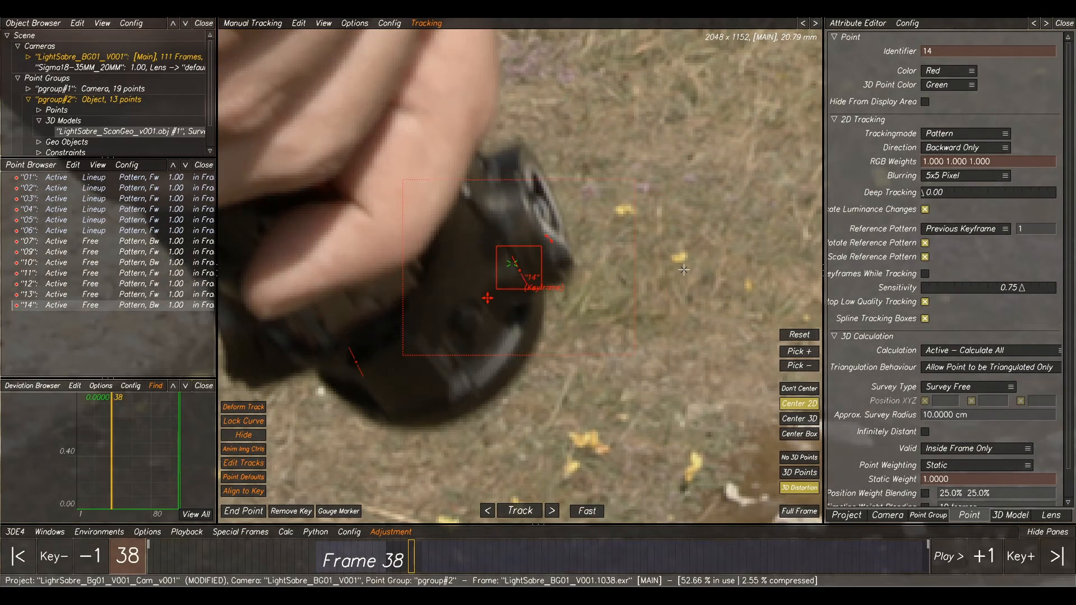
key("Left")
key("Right")
key("Left")
key("Right")
key("Left")
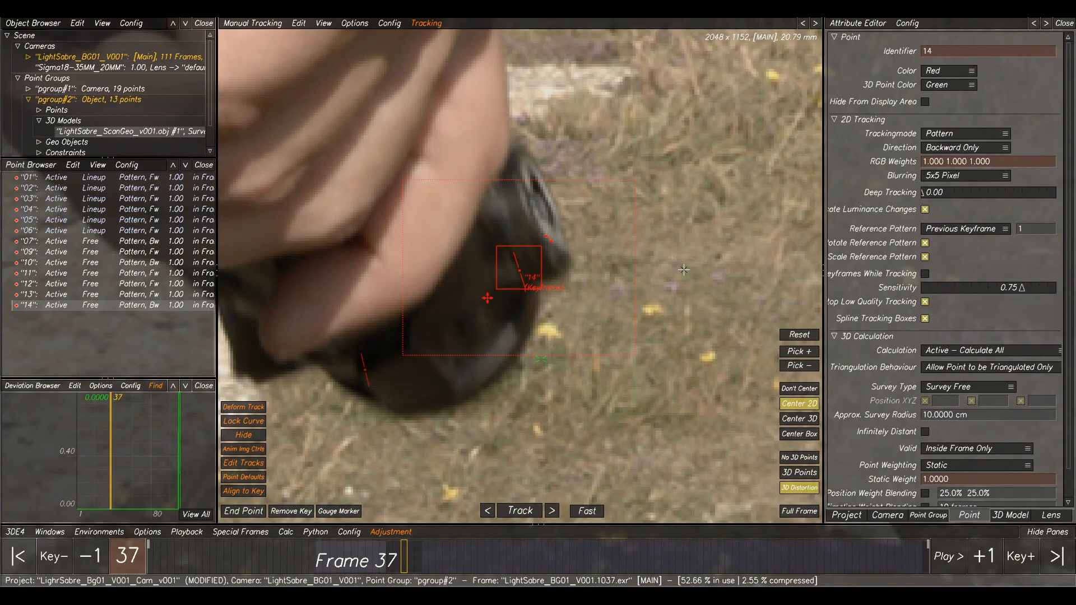
key("Left")
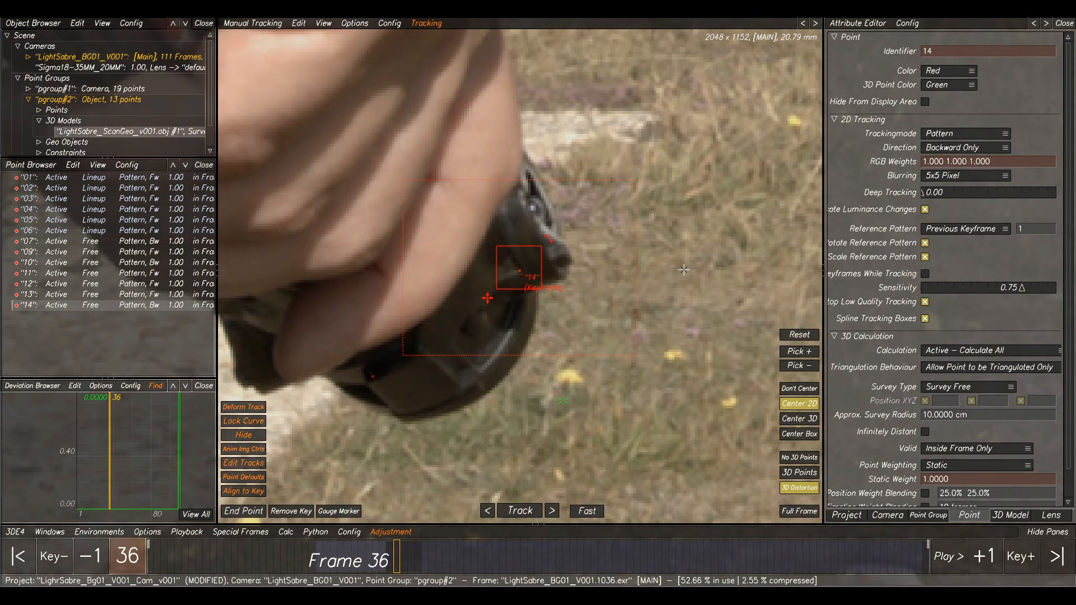
key("Left")
key("Right")
key("Left")
key("Right")
key("Left")
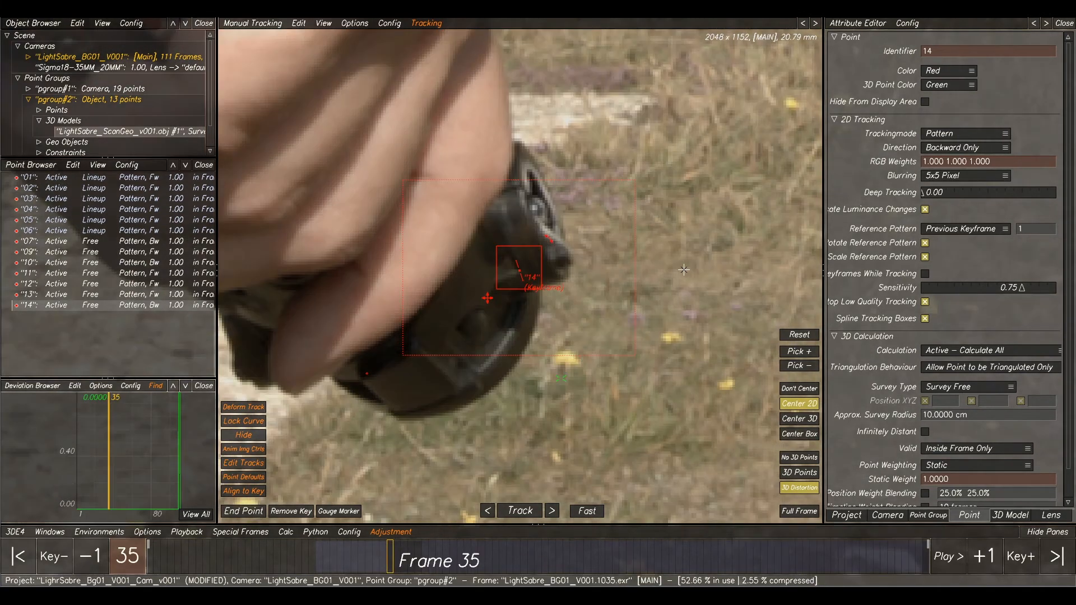
Enlarge point 14's pattern box slightly at frame 35, track it back to frame 1, and scrub to frame 38 to review.
left_click_drag(503, 253, 489, 280)
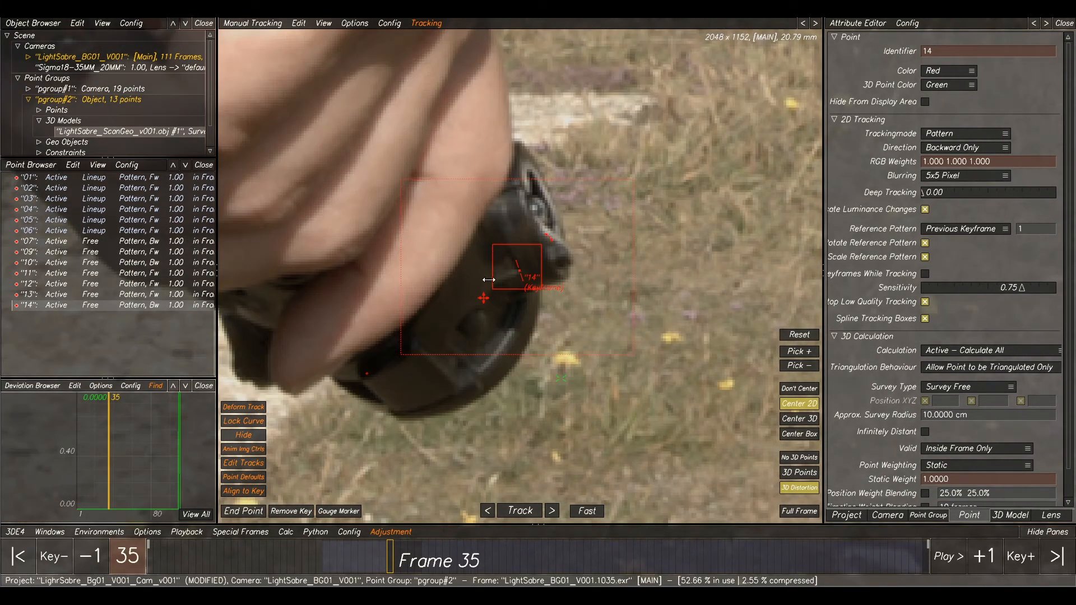
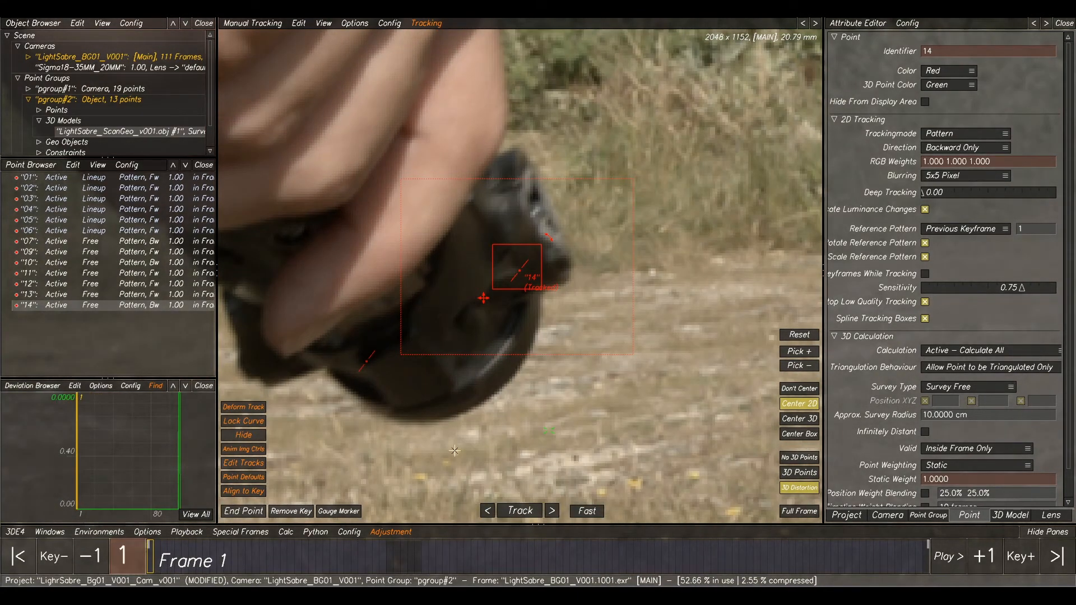
scroll(455, 451, "down", 8)
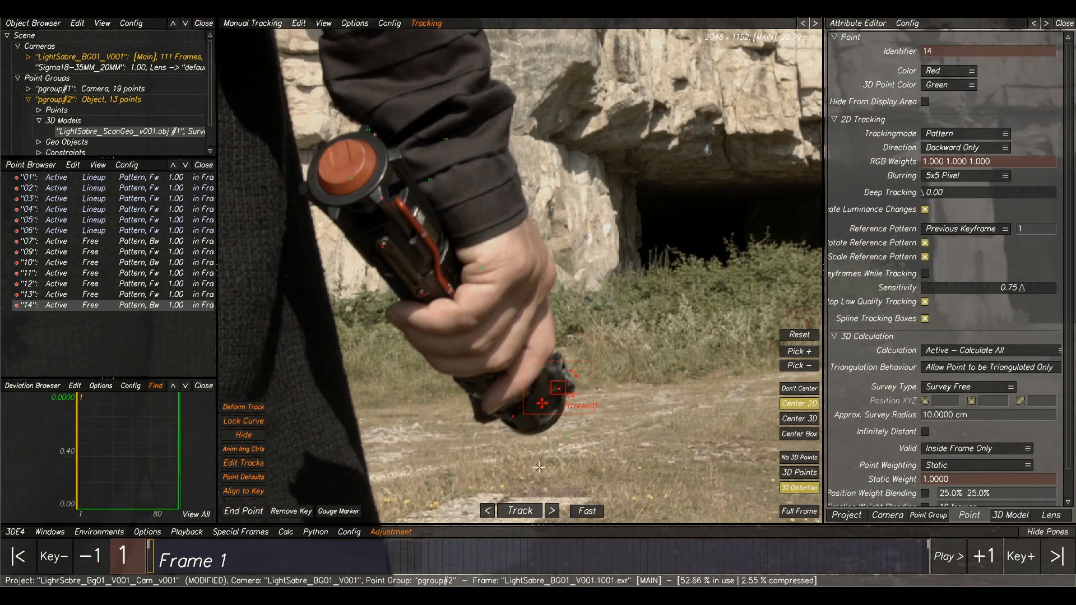
left_click_drag(347, 561, 412, 560)
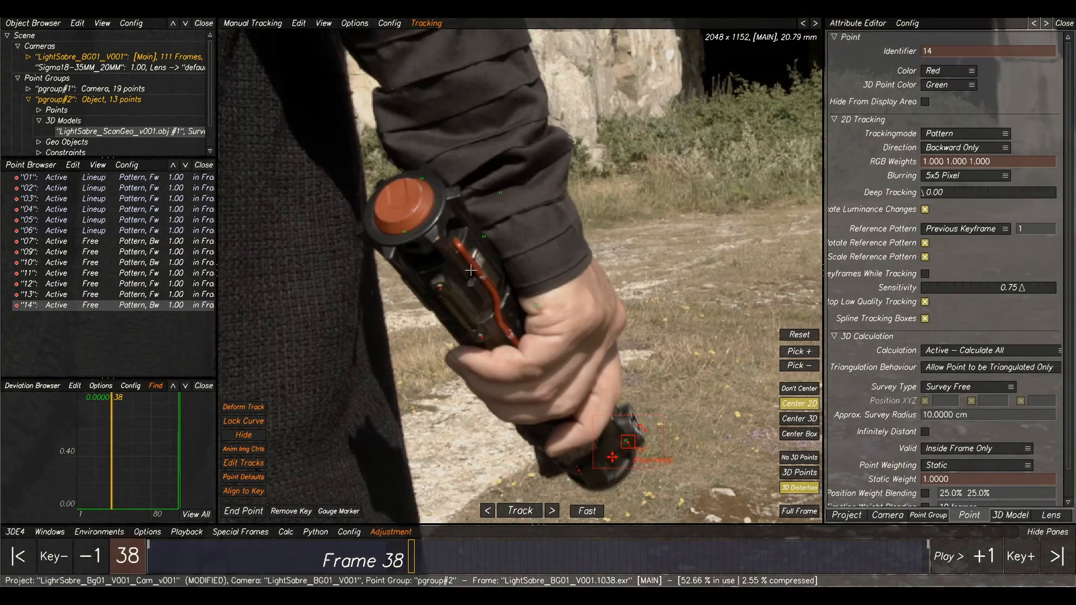
Deselect point 14, go to frame 18, and set the image controls to 0.3155 contrast and 0.9699 gamma.
left_click(450, 274)
left_click_drag(322, 541, 269, 560)
middle_click_drag(356, 319, 430, 410)
scroll(465, 303, "up", 3)
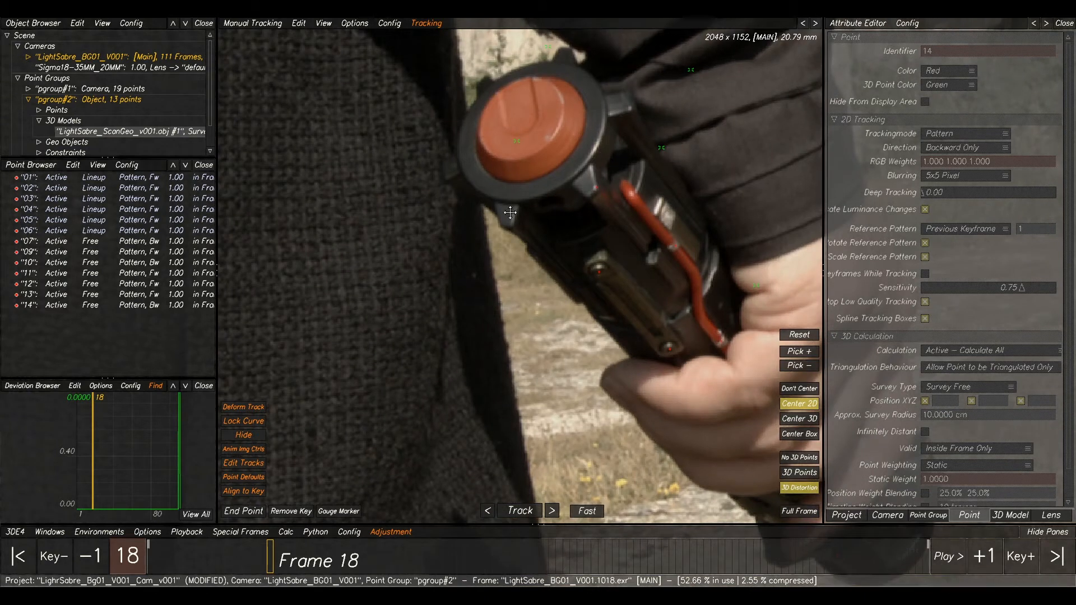
middle_click_drag(550, 88, 518, 231)
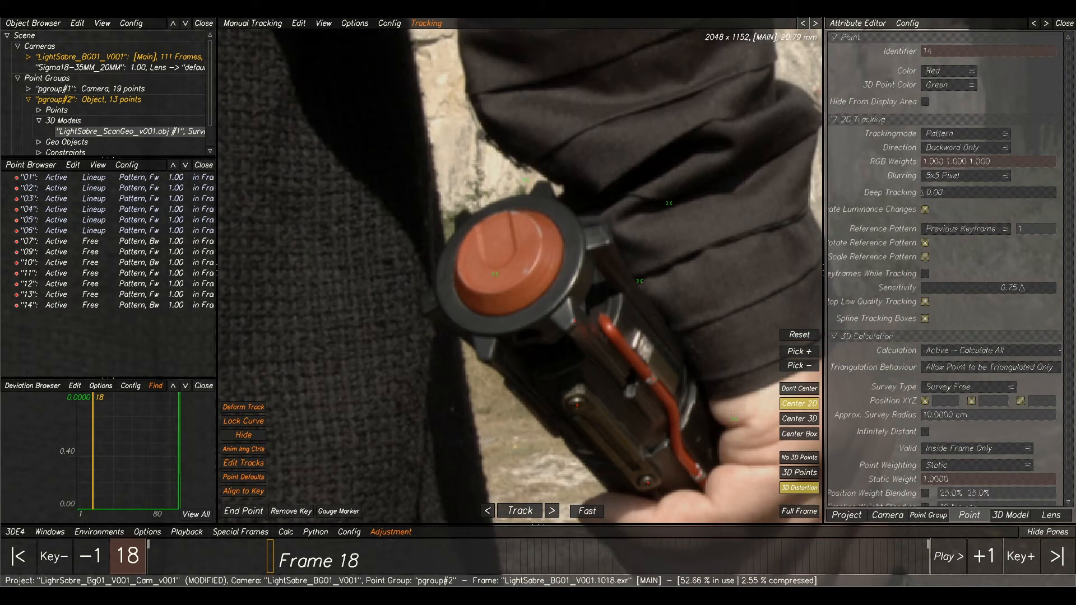
left_click(619, 541)
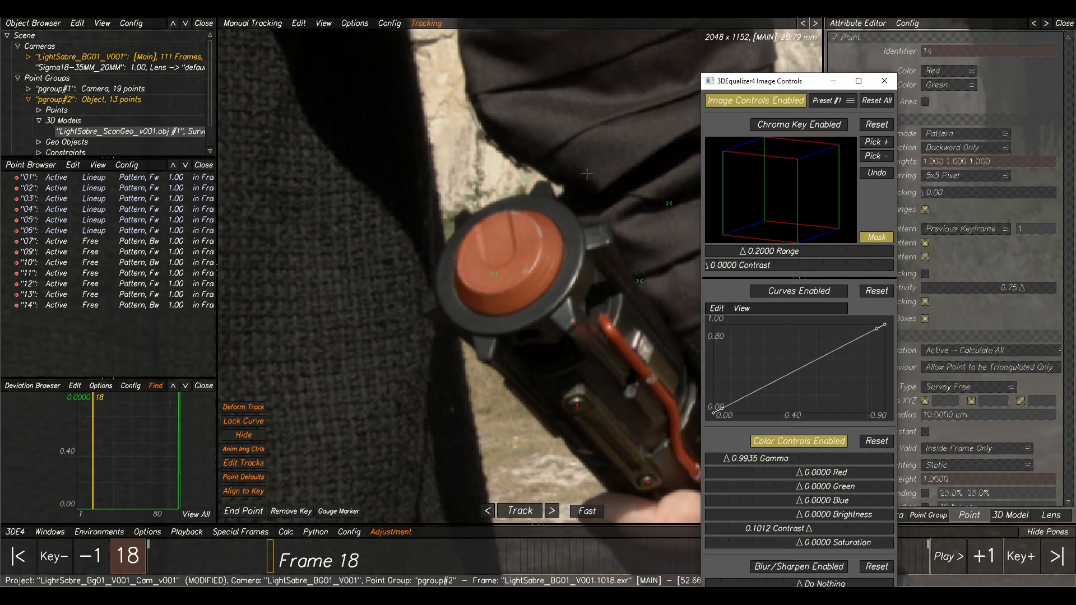
middle_click_drag(594, 190, 588, 228)
scroll(588, 229, "up", 2)
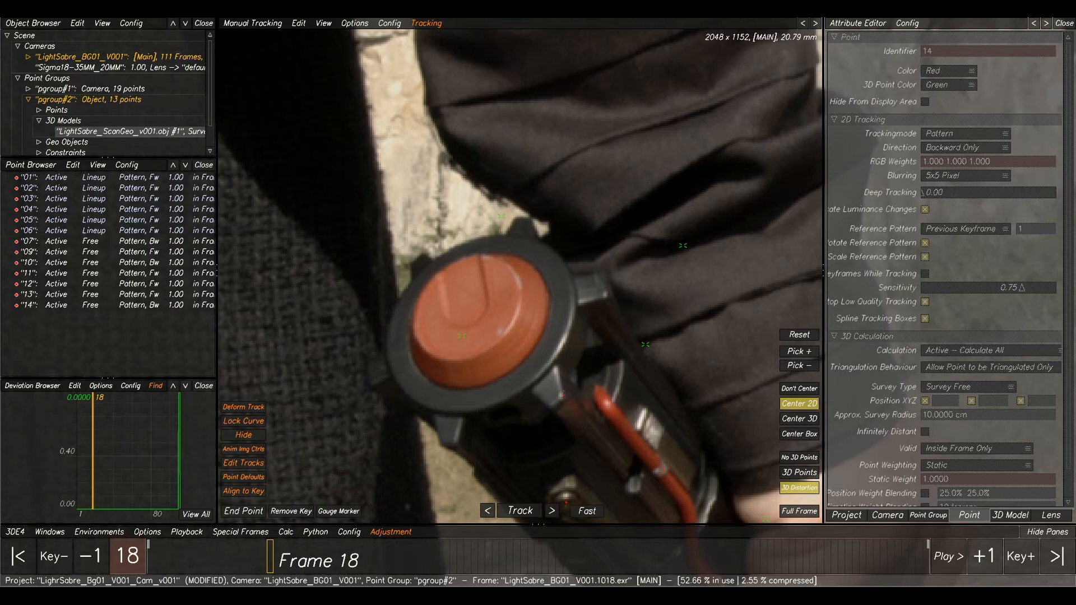
left_click(645, 560)
left_click_drag(801, 529, 825, 534)
mouse_move(734, 460)
left_mouse_down()
mouse_move(750, 461)
mouse_move(724, 462)
left_mouse_up()
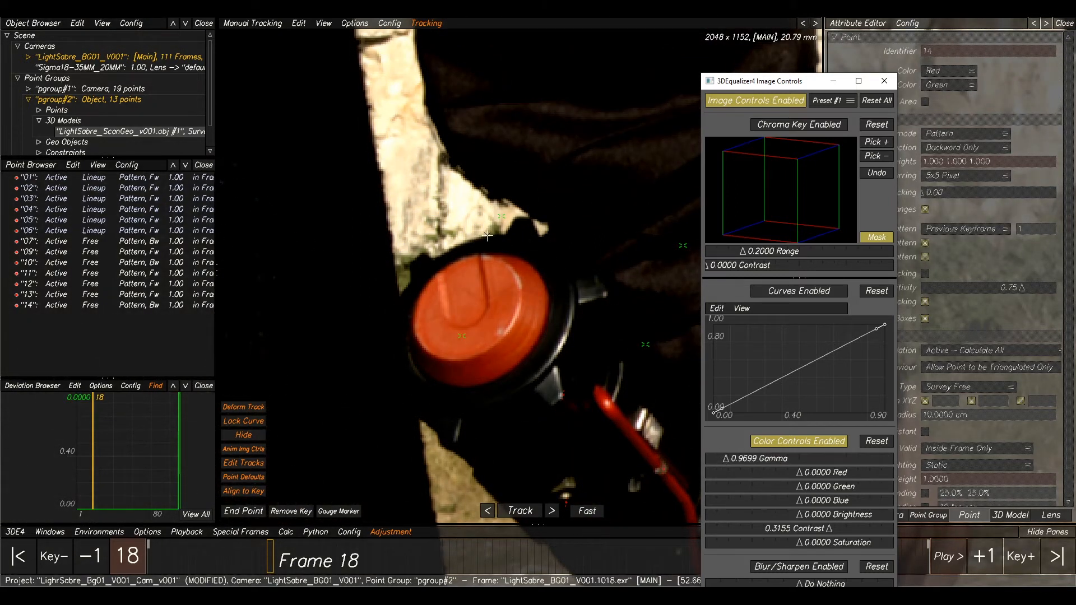
scroll(485, 255, "up", 3)
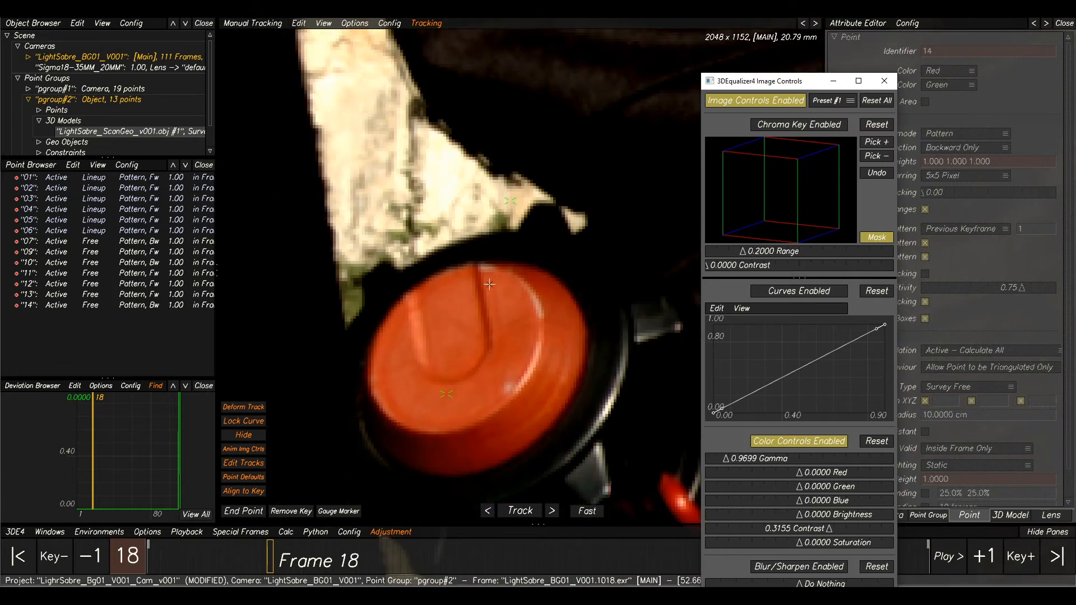
left_click(514, 386, "ctrl")
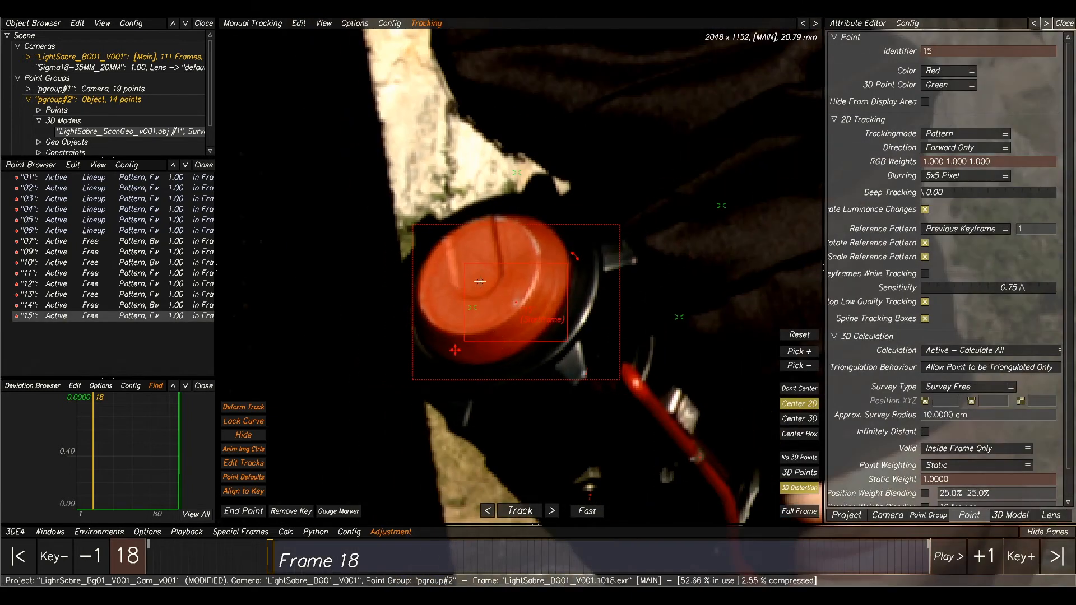
left_click_drag(570, 264, 553, 281)
scroll(535, 336, "up", 3)
left_click_drag(566, 342, 526, 318)
left_click_drag(428, 253, 485, 269)
left_click_drag(488, 314, 488, 307)
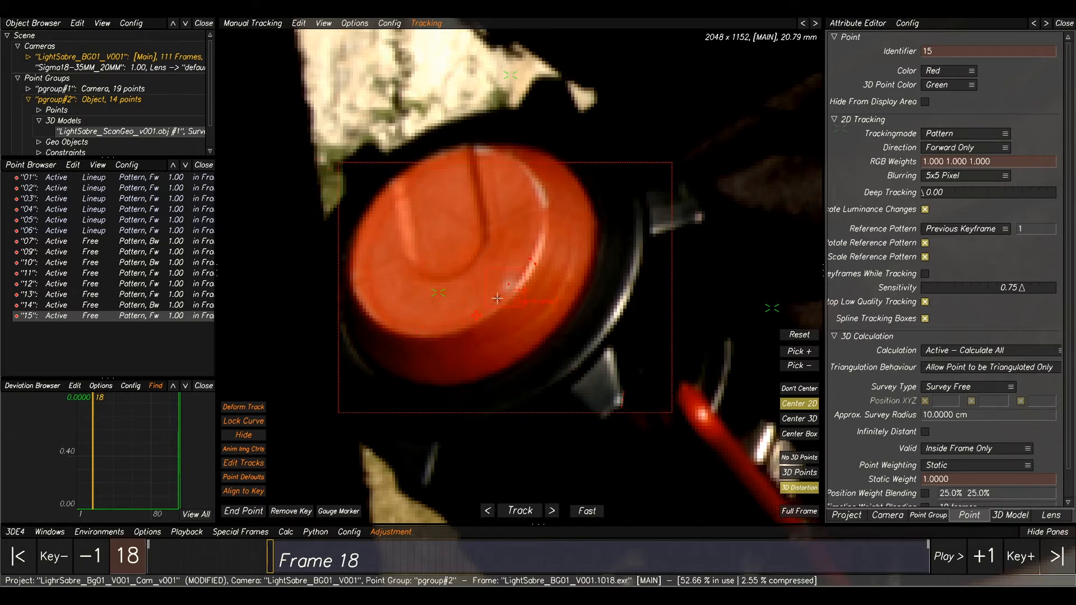
left_click_drag(671, 164, 595, 200)
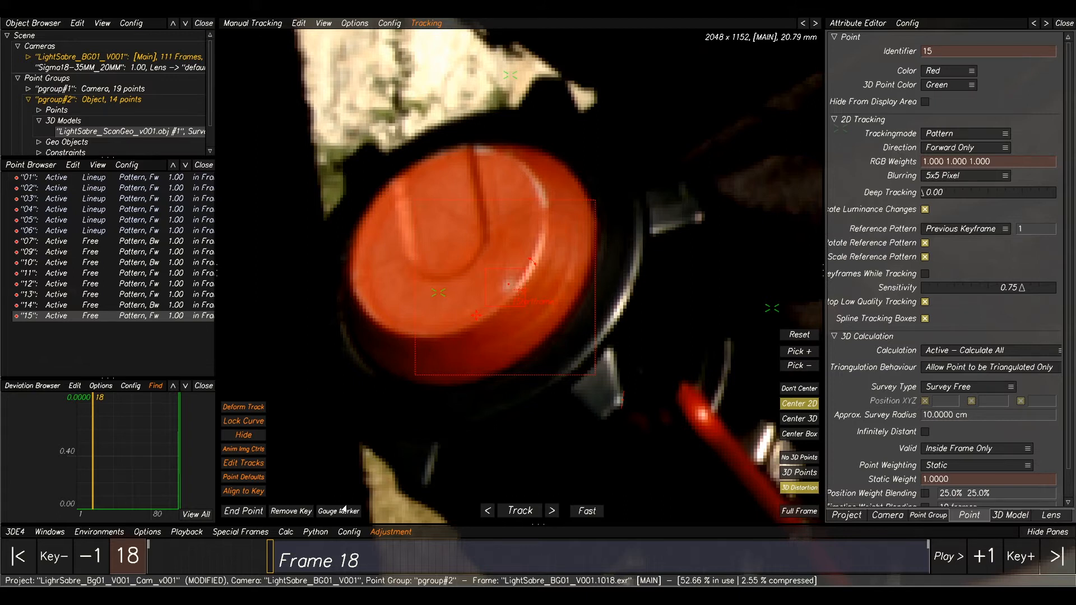
key("Delete")
At frame 1, add a point on the lower edge highlight of the red button and shrink its pattern and search boxes.
left_click_drag(254, 558, 148, 559)
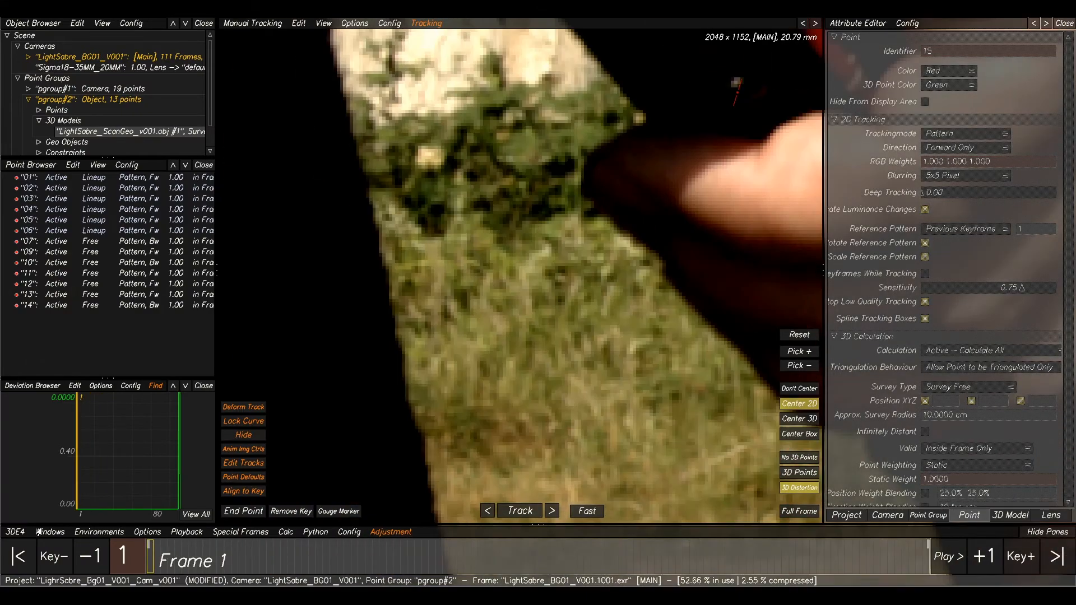
scroll(538, 269, "down", 3)
middle_click_drag(544, 140, 554, 304)
scroll(495, 256, "up", 5)
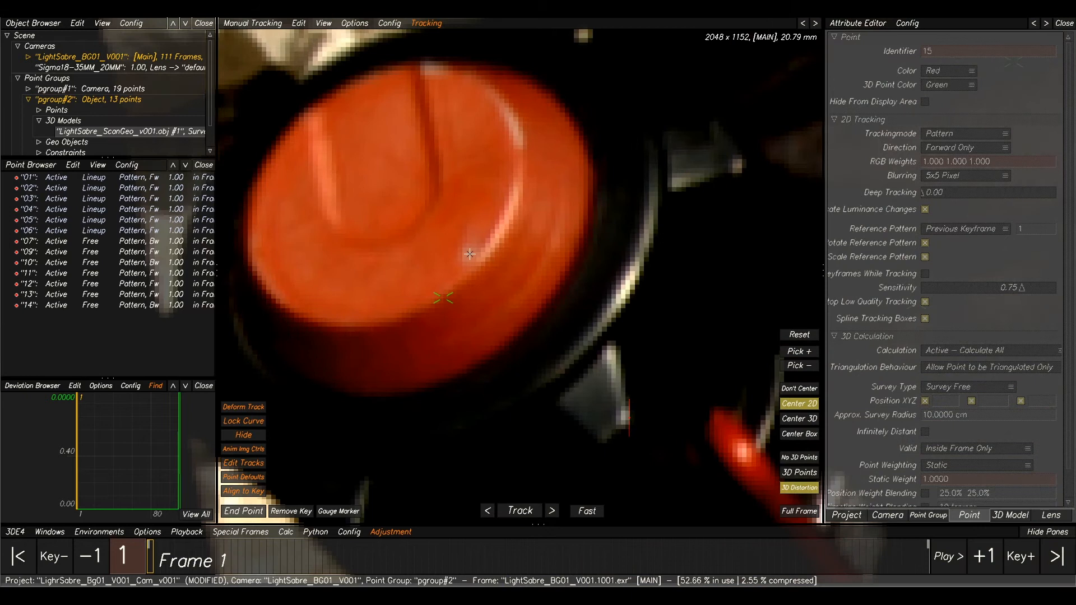
left_click(469, 254, "ctrl")
left_click_drag(409, 175, 521, 261)
left_click_drag(641, 359, 552, 306)
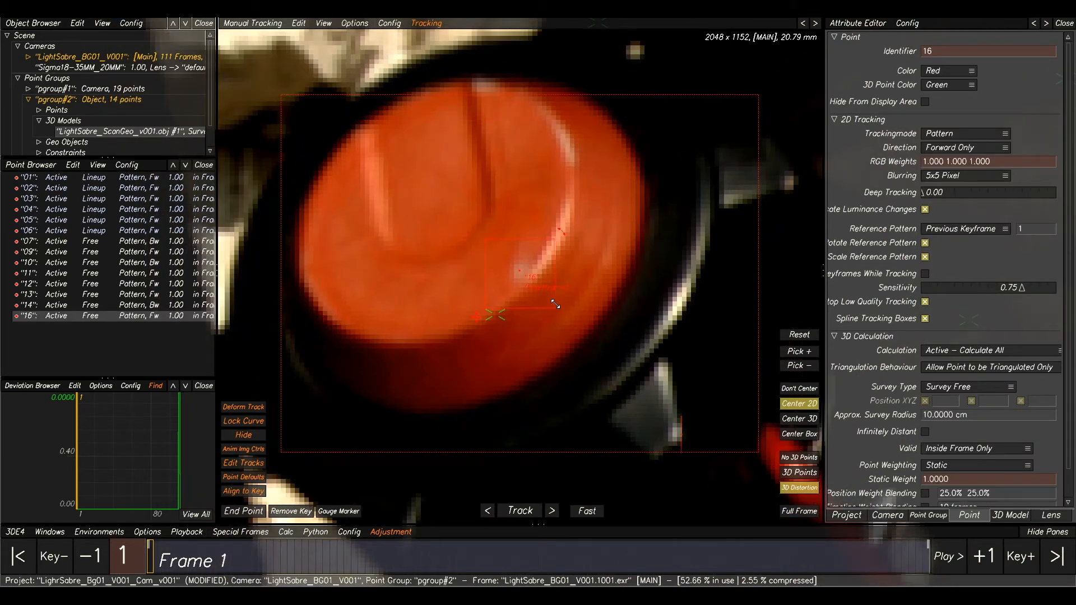
scroll(558, 291, "down", 4)
left_click_drag(657, 184, 567, 241)
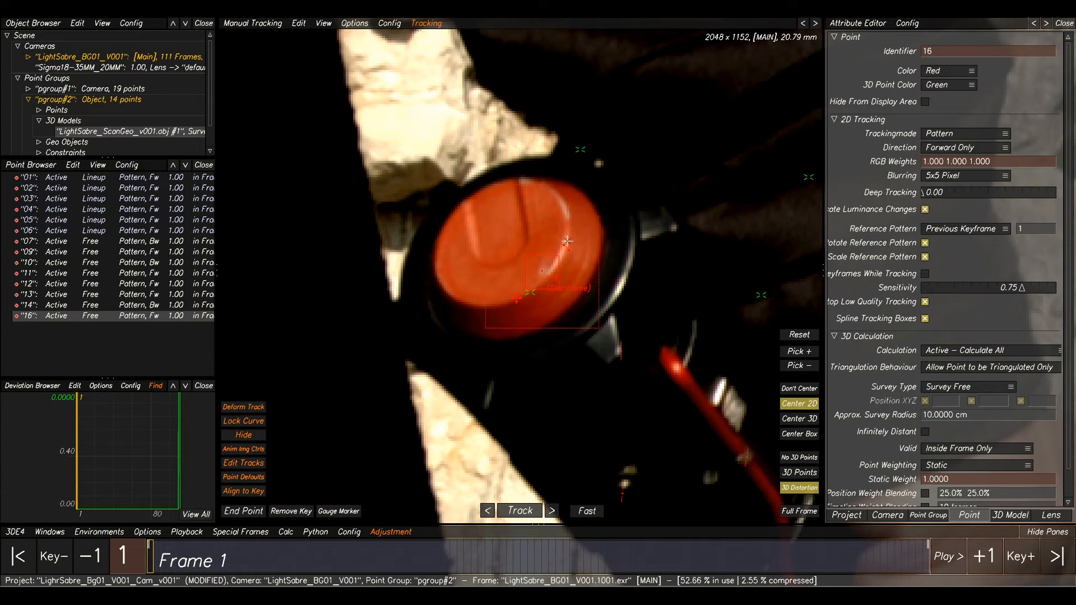
Try tracking point 16 forward, enlarge its boxes slightly at frame 3, and return to frame 1.
left_click(510, 511)
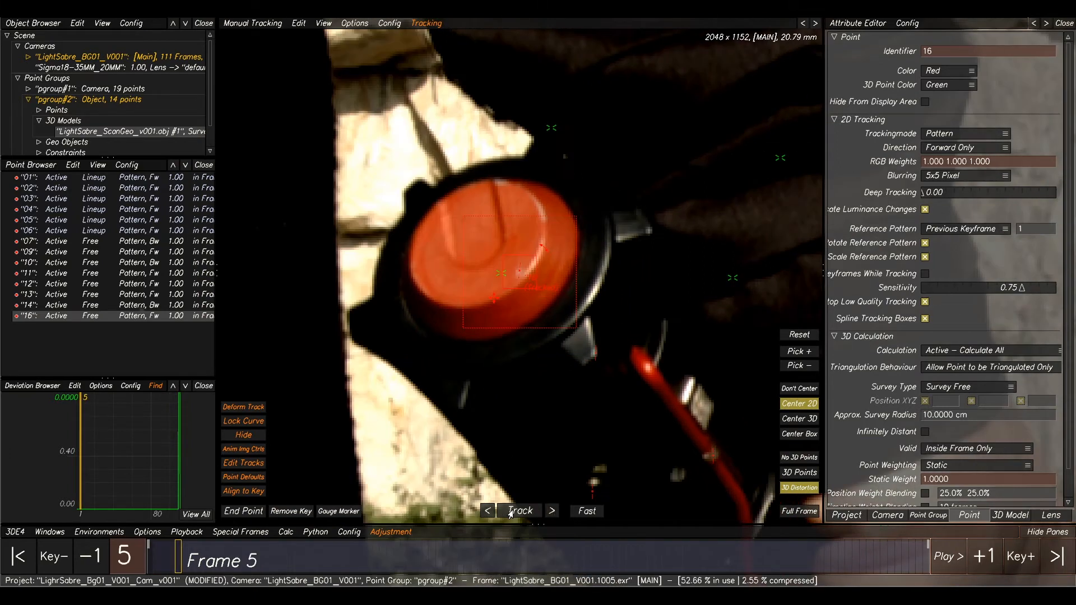
mouse_move(172, 555)
left_mouse_down()
mouse_move(149, 558)
mouse_move(237, 565)
mouse_move(163, 564)
left_mouse_up()
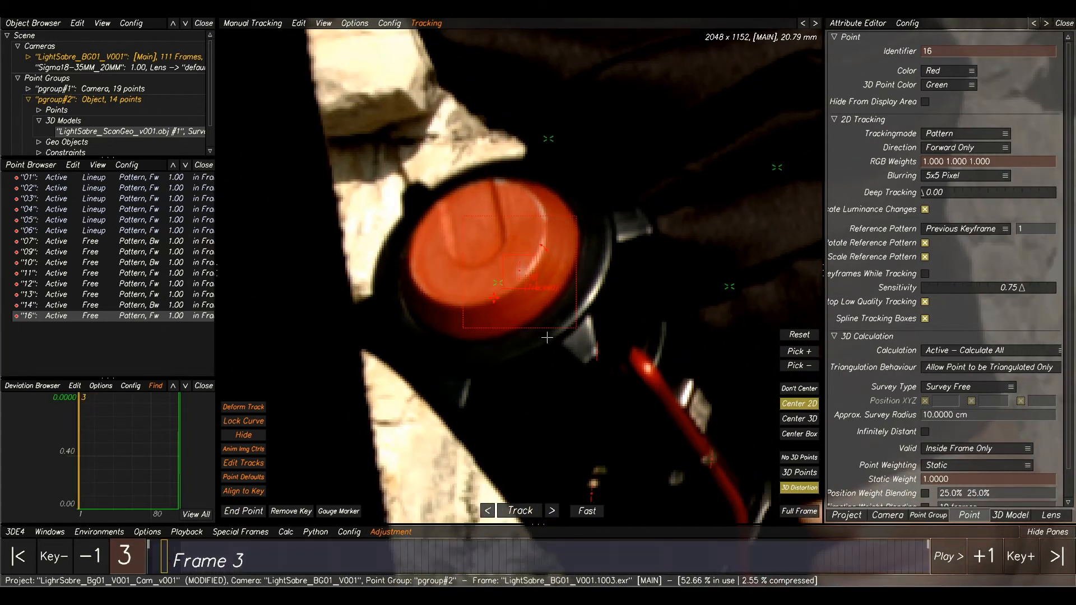
left_click_drag(578, 329, 586, 334)
left_click_drag(536, 289, 540, 293)
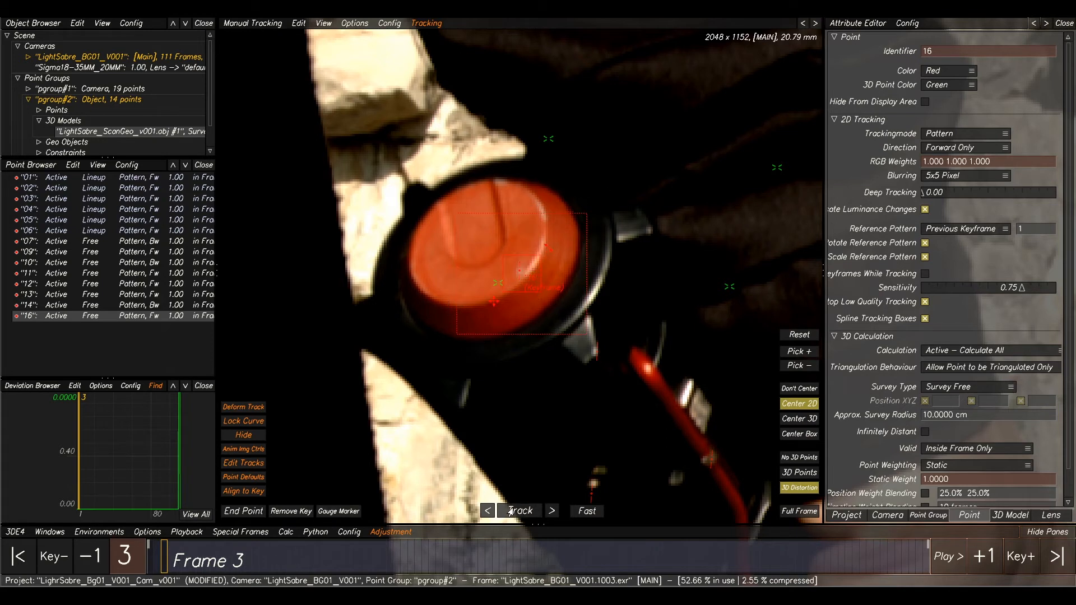
left_click(152, 558)
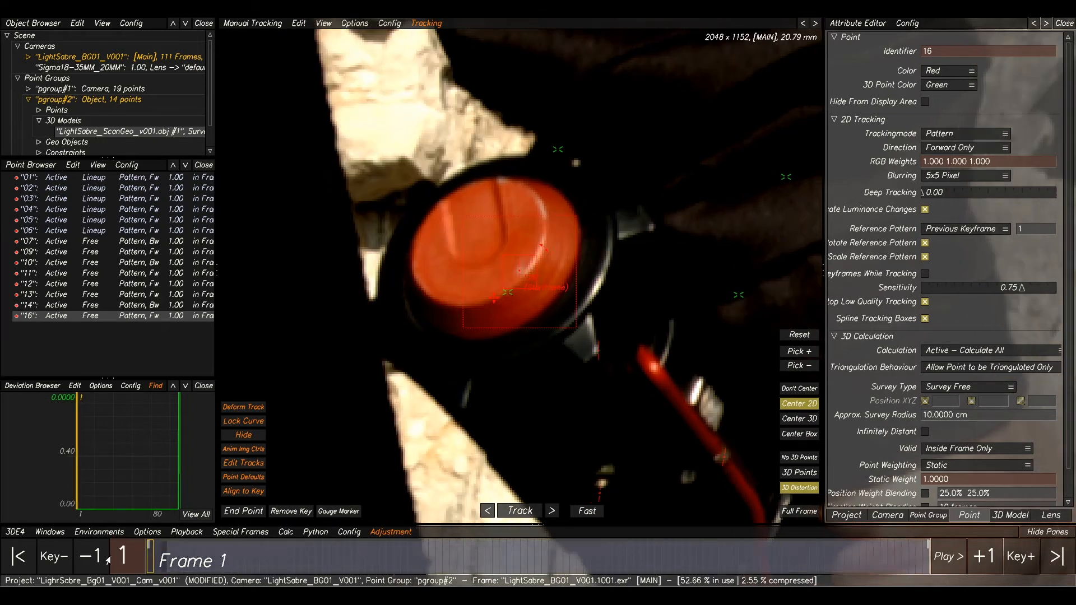
Reposition point 16 onto the upper end of the red button's groove at frame 1, gauge it, and track it forward.
left_click_drag(500, 187, 484, 168)
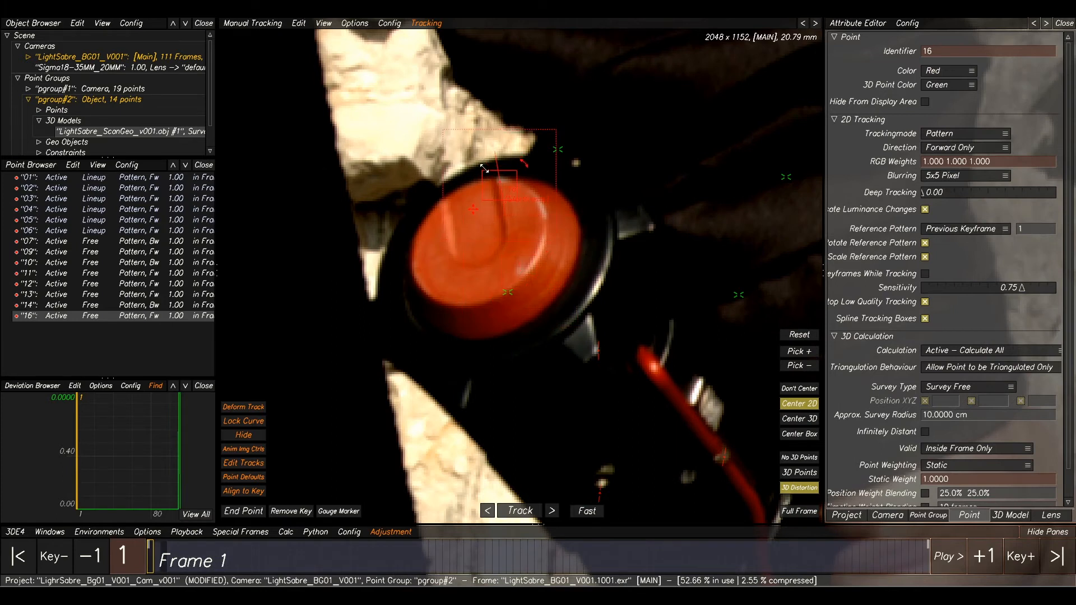
left_click(340, 511)
left_click_drag(157, 565, 151, 560)
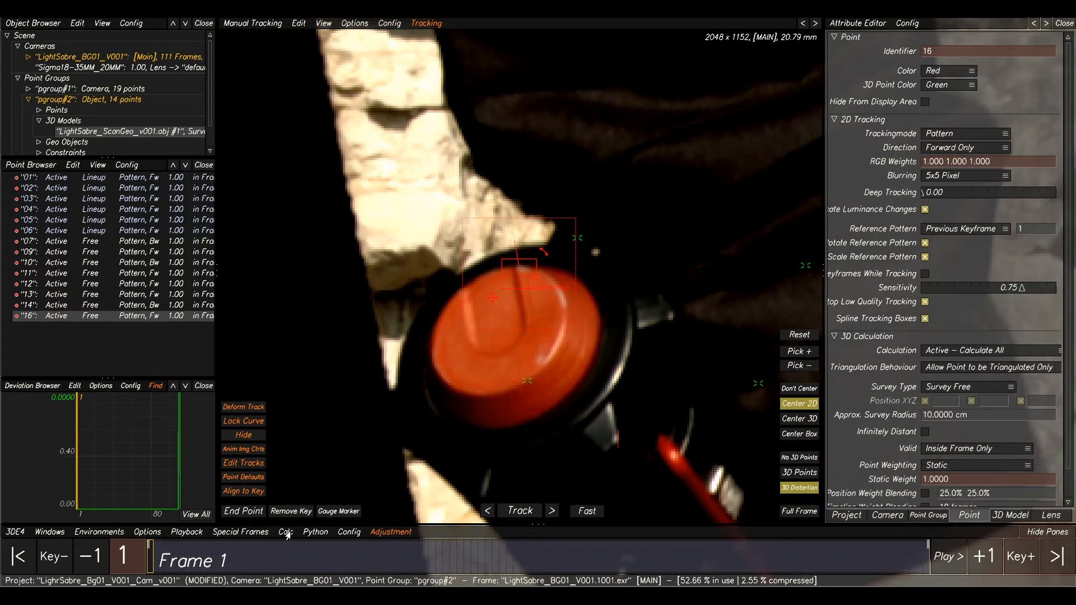
left_click(339, 513)
left_click(512, 513)
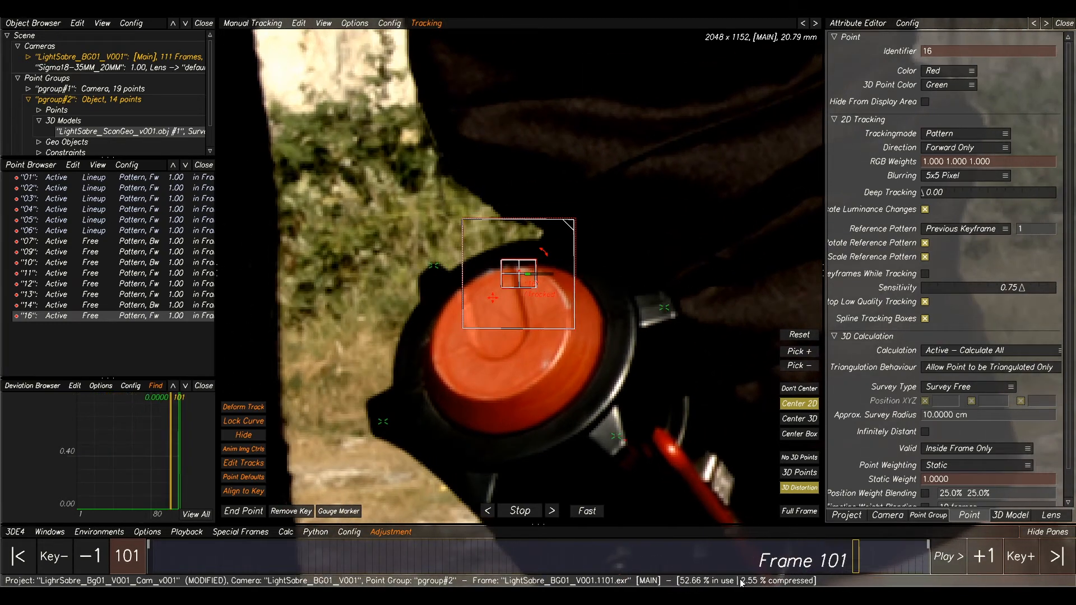
Scrub back along the shot and step forward through frame 31 to frame 39 to check point 16's track.
left_click(867, 547)
left_click_drag(439, 559, 354, 561)
key("Right")
key("Right")
key("Right")
key("Right")
key("Right")
key("Right")
key("Right")
key("Right")
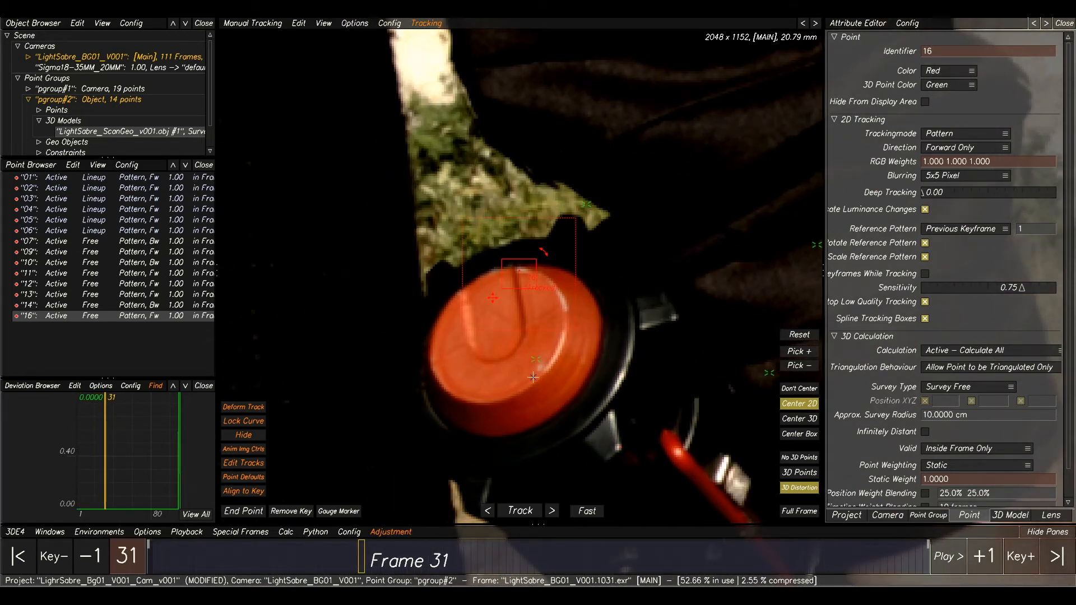
key("Right")
key("Right")
key("Right")
key("Right")
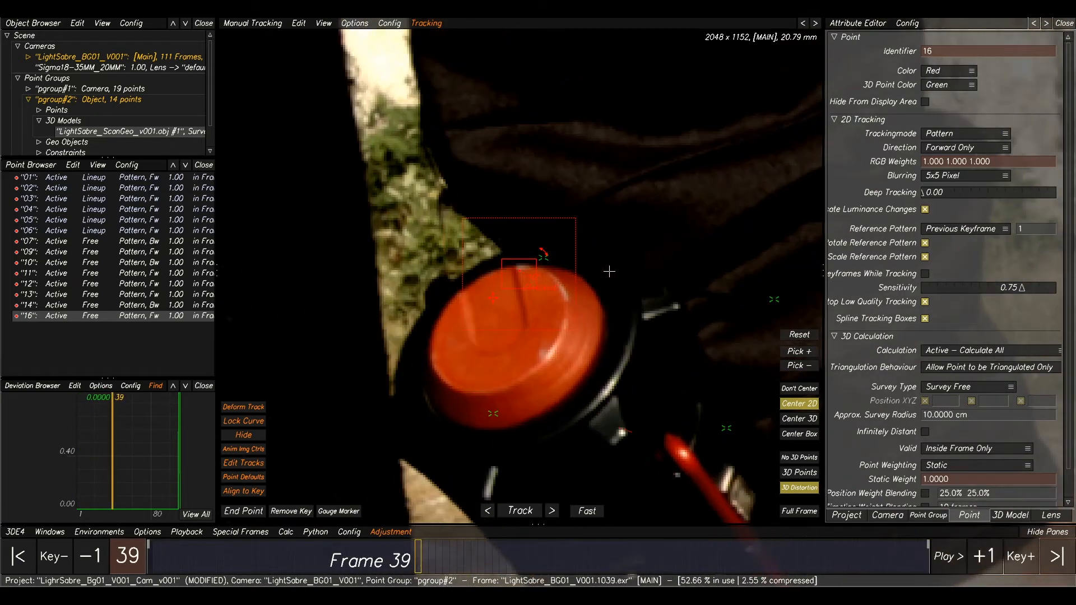
Flip back and forth between frames 36 and 39 to check point 16 for jumps on the button's groove.
key("Left")
key("Left")
key("Left")
key("Left")
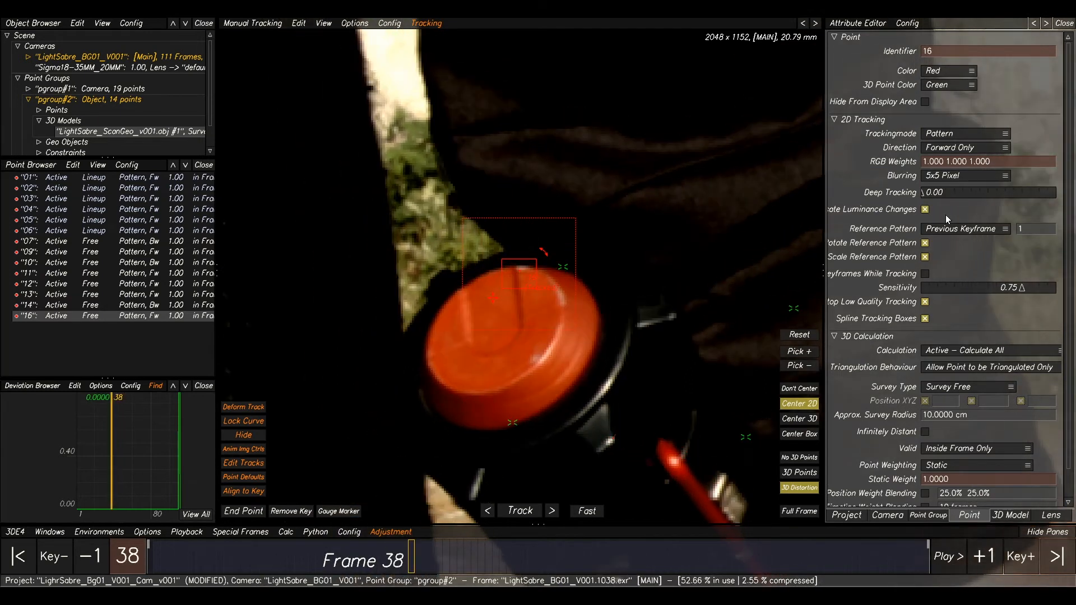
key("Right")
key("Right")
key("Left")
key("Left")
key("Left")
key("Left")
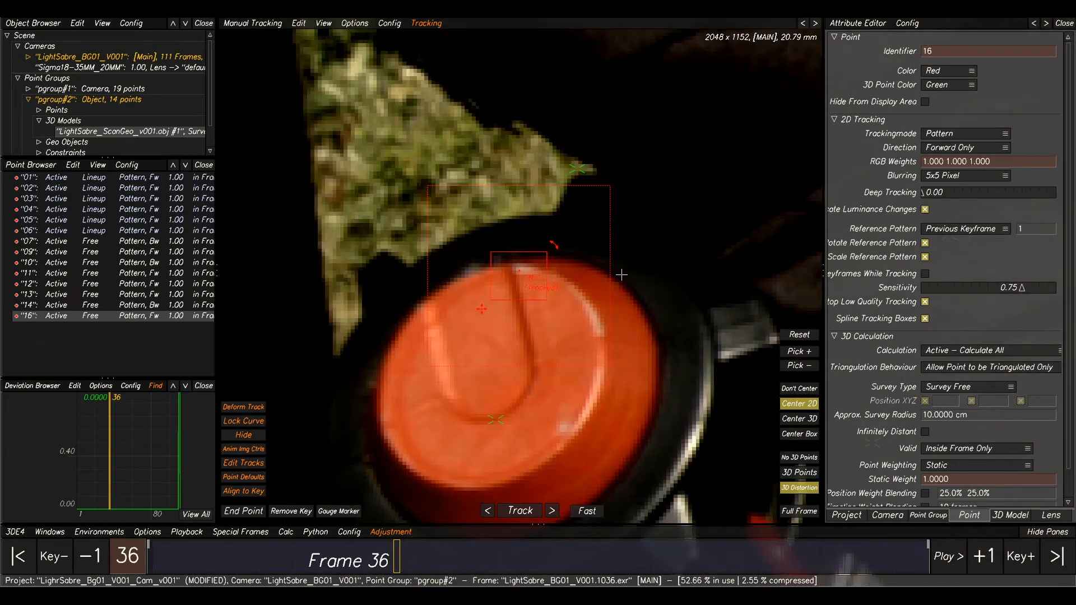
key("Right")
key("Left")
key("Right")
key("Left")
key("Right")
key("Right")
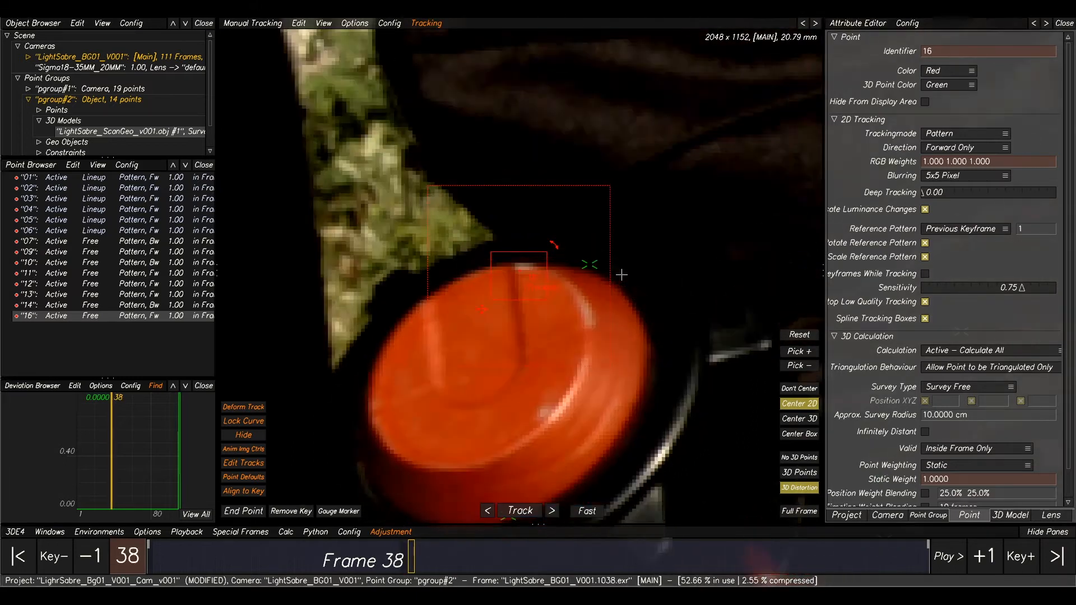
key("Left")
key("Right")
key("Right")
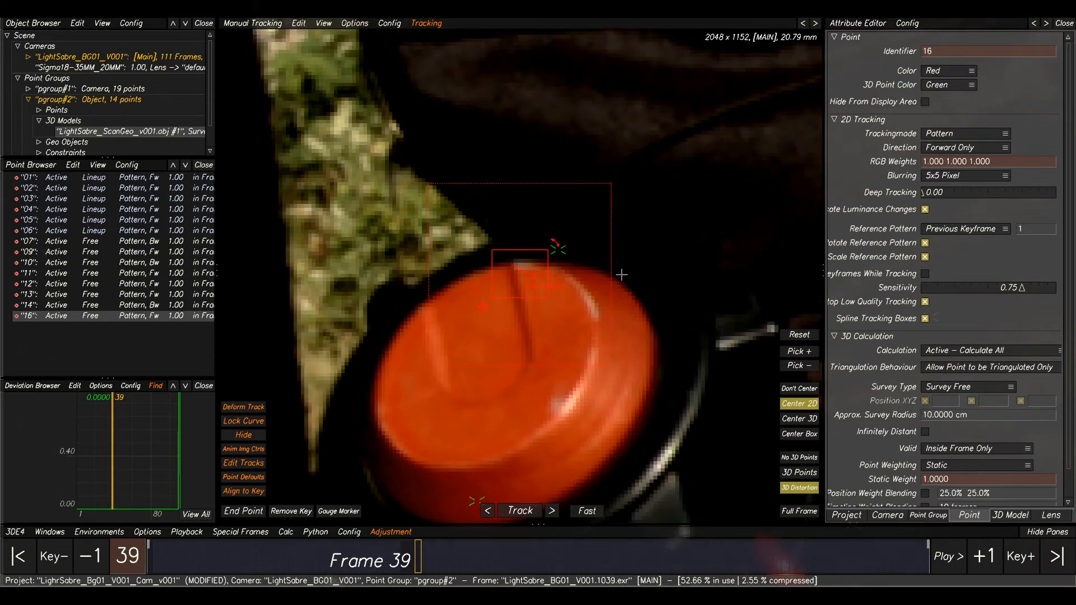
Compare point 16's position across frames 38, 39 and 40.
key("Left")
key("Right")
key("Left")
key("Right")
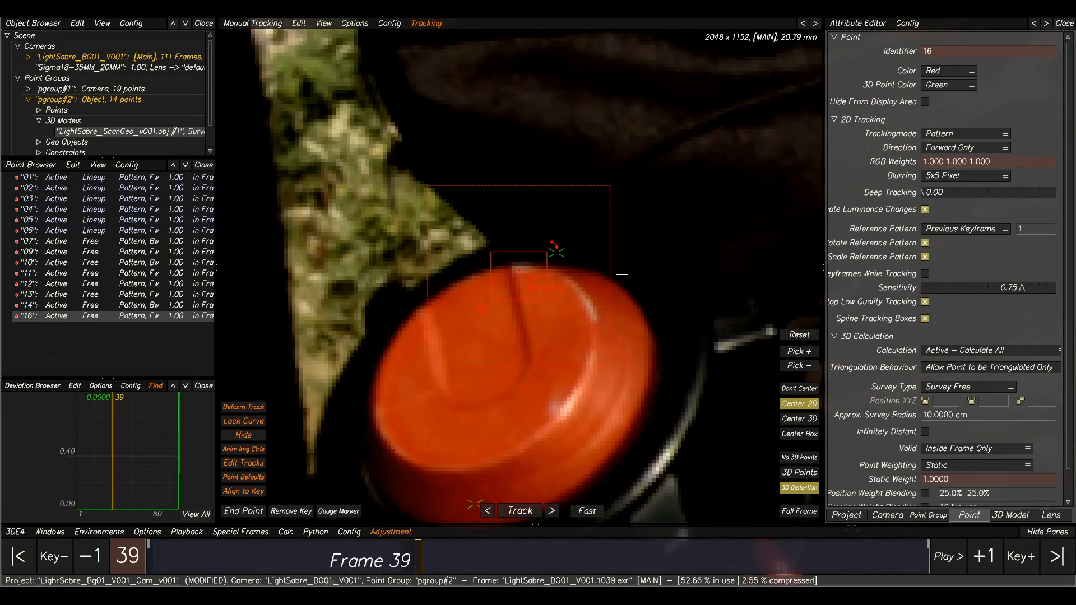
key("Left")
key("Right")
key("Right")
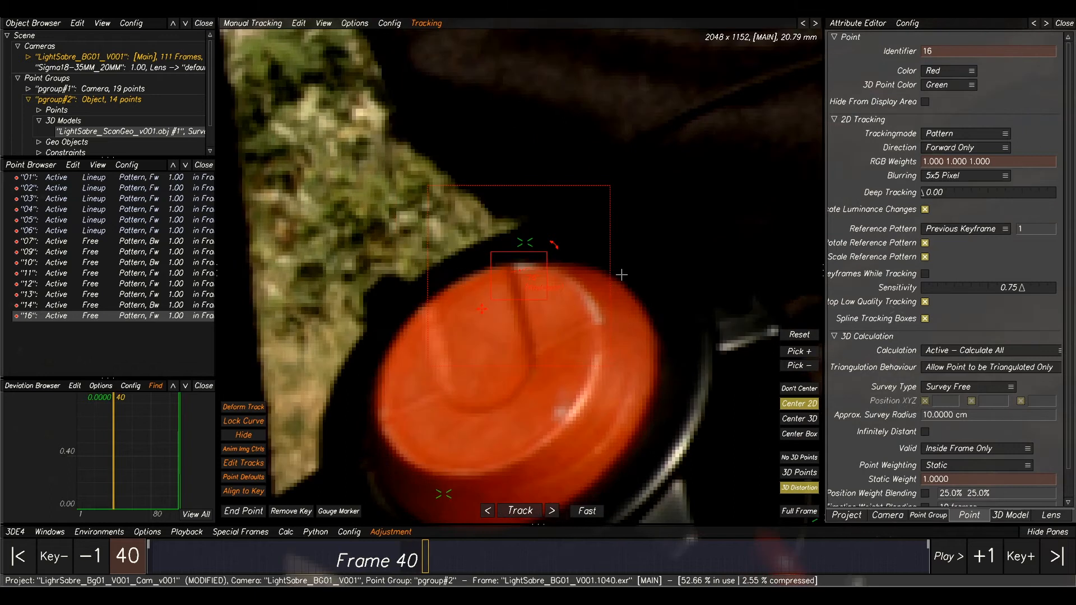
key("Left")
key("Right")
key("Right")
key("Left")
key("Left")
key("Left")
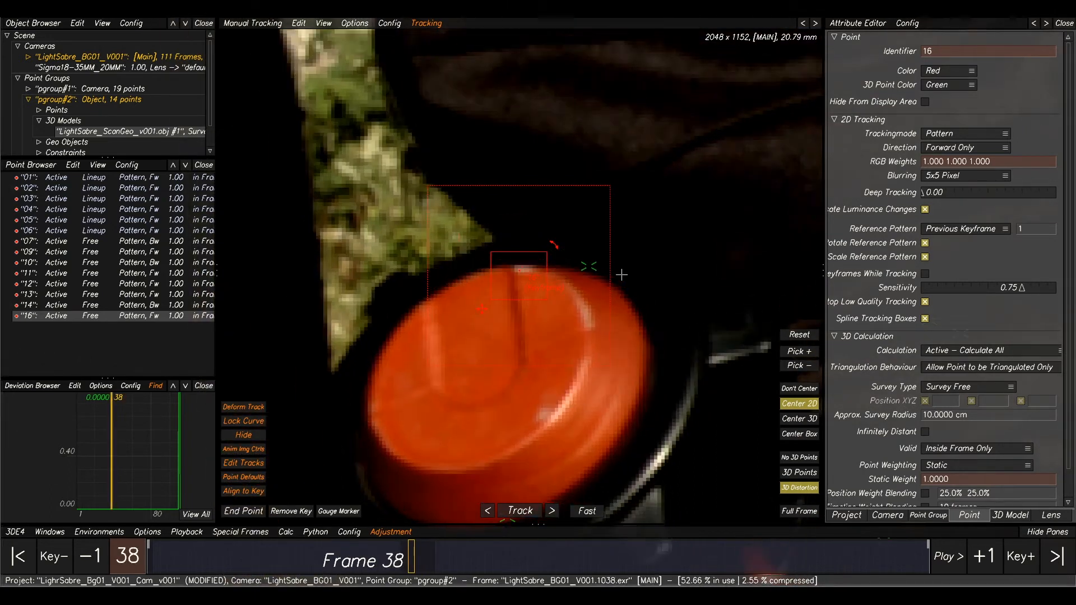
Step onward to frame 43 and flip between frames 42 and 43 to check point 16.
key("Left")
key("Right")
key("Right")
key("Right")
key("Right")
key("Right")
key("Right")
key("Right")
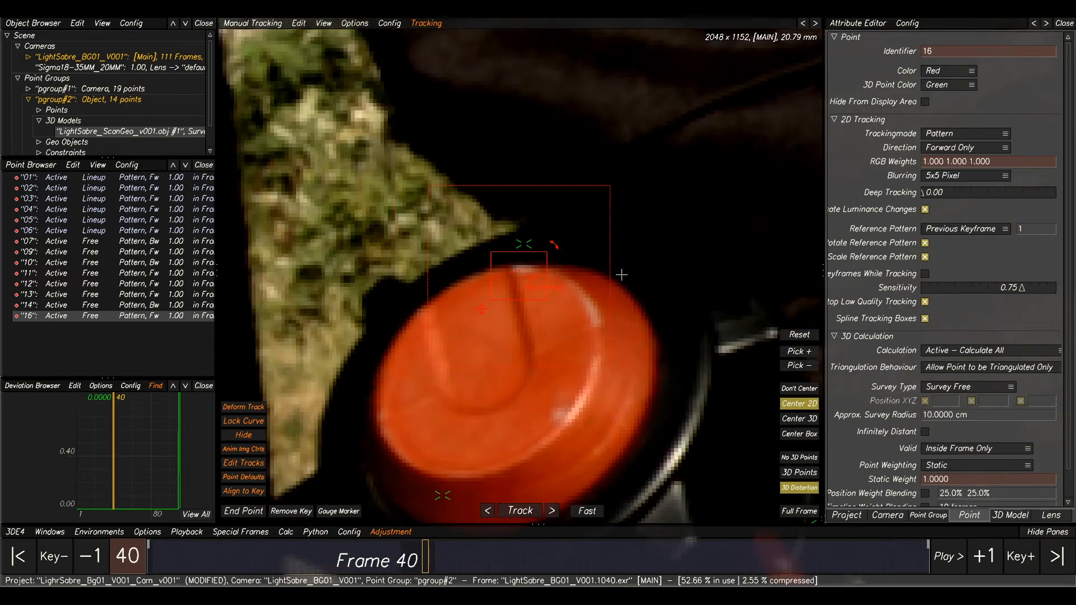
key("Left")
key("Left")
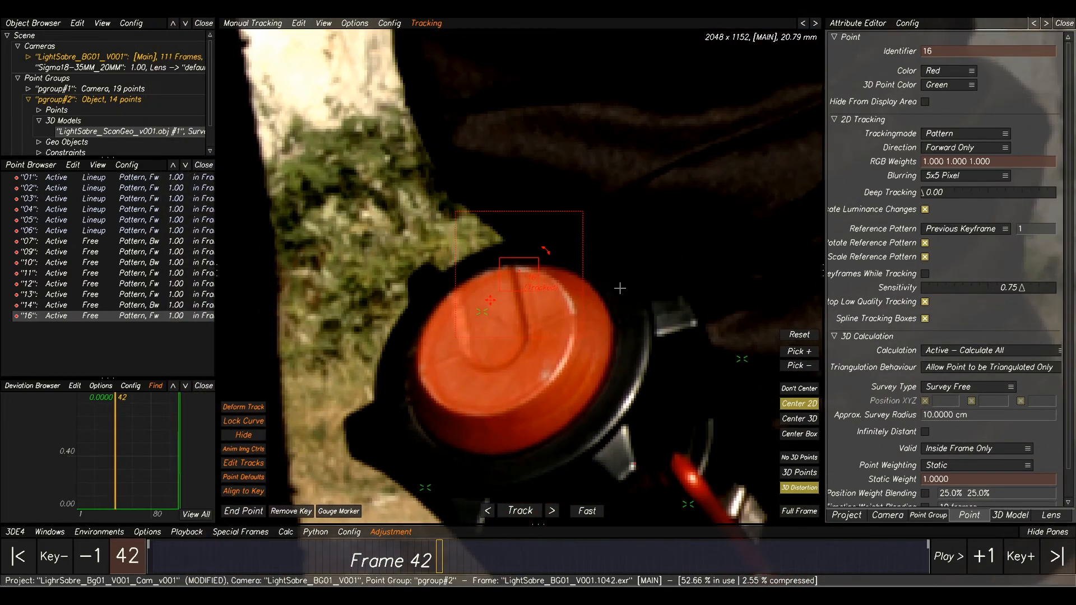
key("Right")
key("Left")
key("Right")
key("Left")
key("Right")
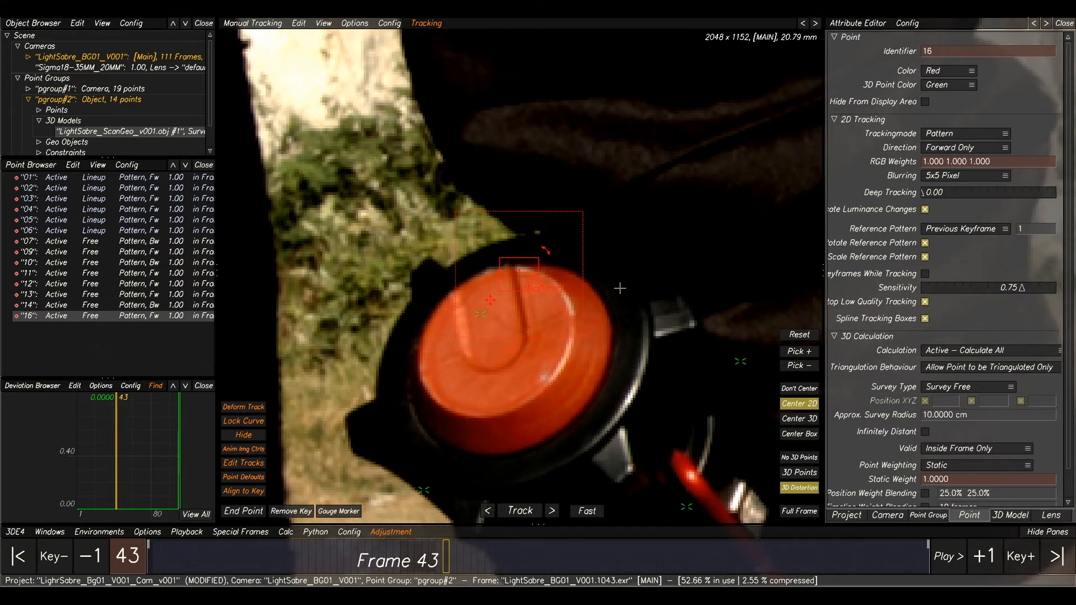
Track point 16 forward from frame 43 and scrub to frame 101 to check the track on the button.
key("t")
scroll(620, 288, "down", 2)
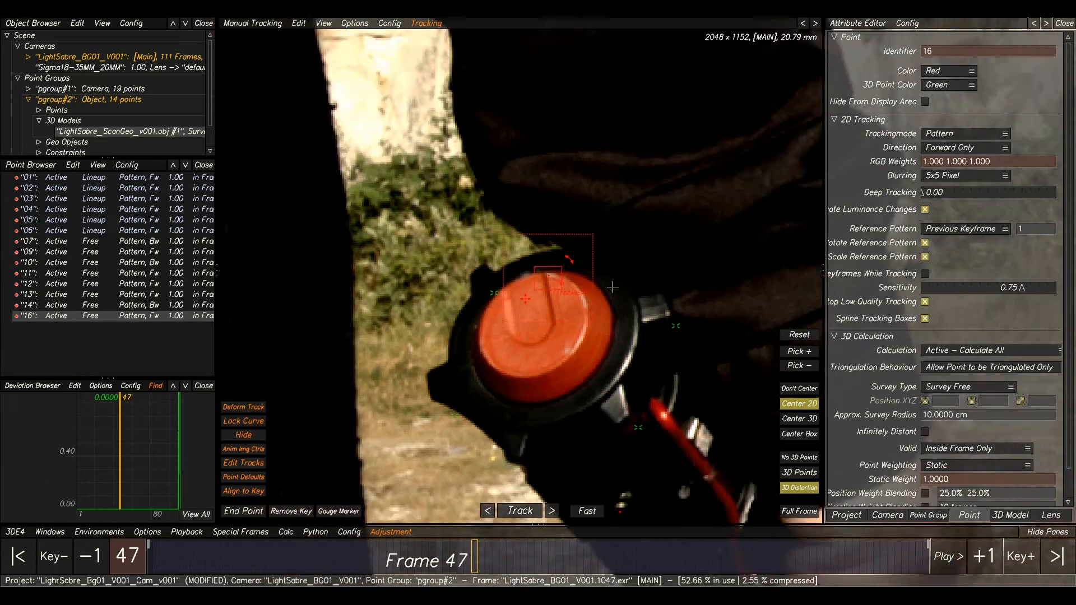
left_click_drag(525, 555, 856, 567)
scroll(663, 295, "down", 3)
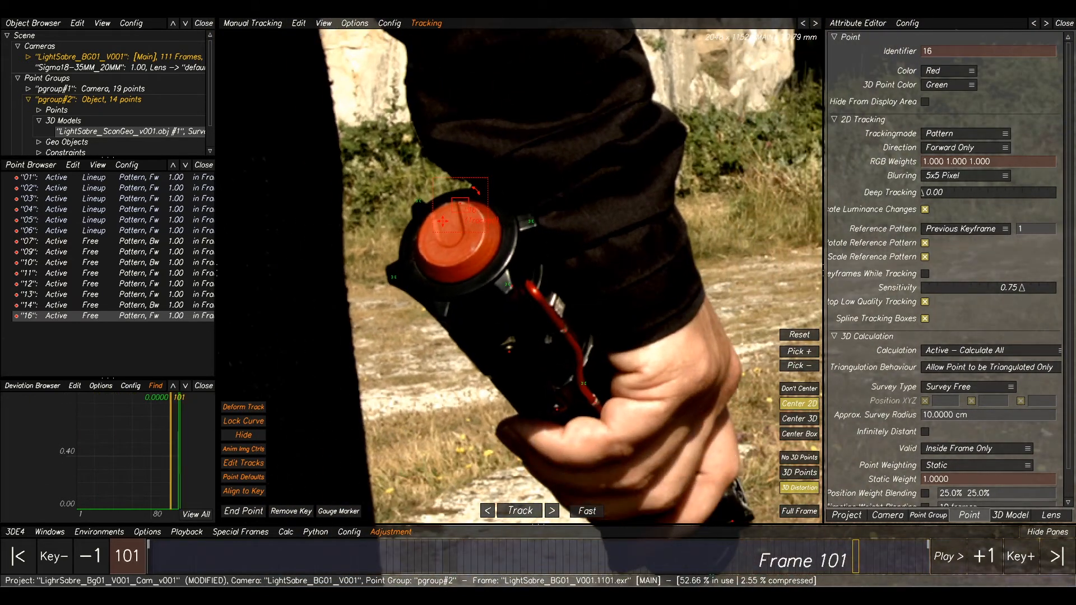
Disable the image controls to restore the plate's original colours and put their window away.
left_click(620, 545)
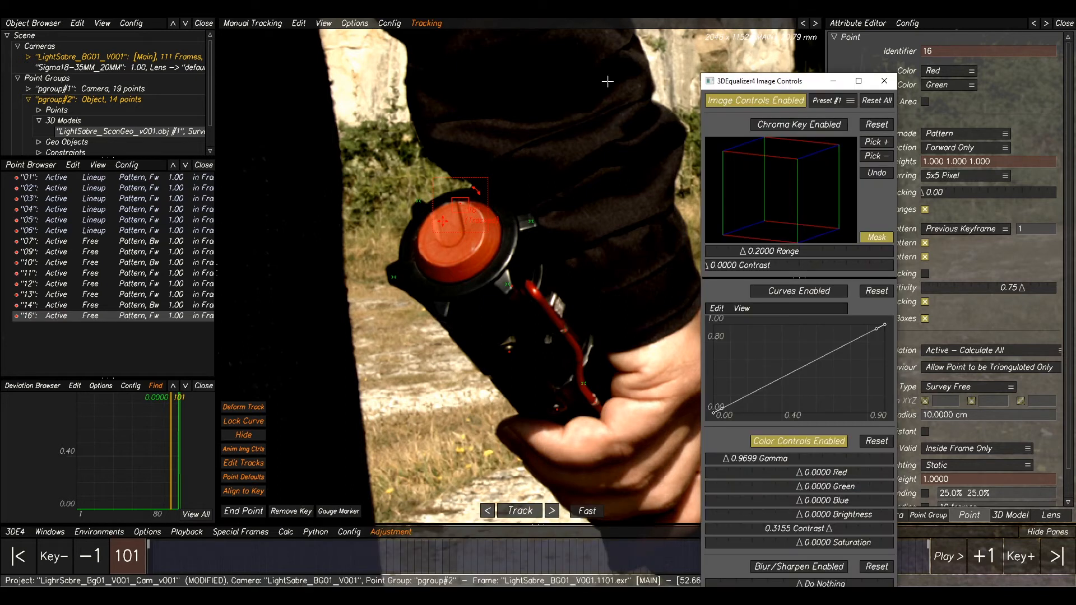
left_click(755, 104)
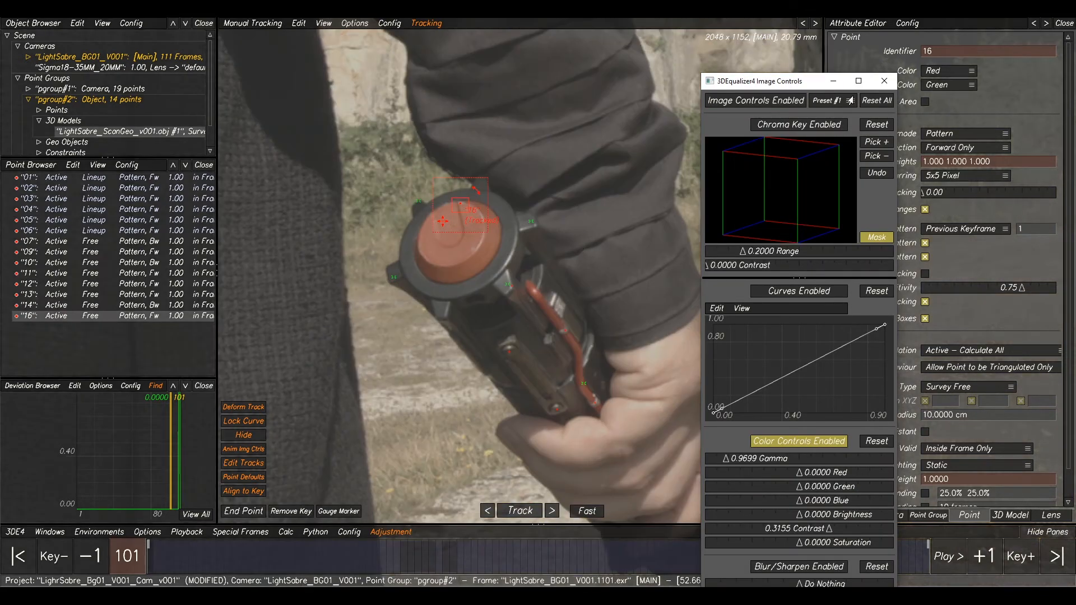
left_click(834, 82)
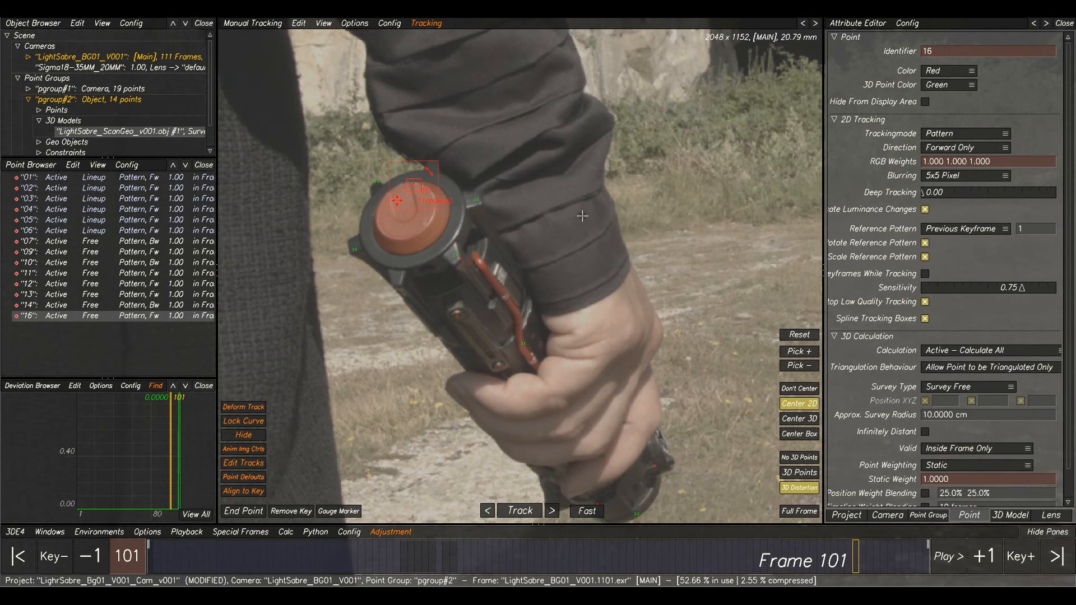
In the lineup view at frame 110, project points 07 through 16 onto the lightsaber 3D model.
key("F2")
mouse_move(912, 558)
left_mouse_down()
mouse_move(883, 564)
mouse_move(903, 571)
left_mouse_up()
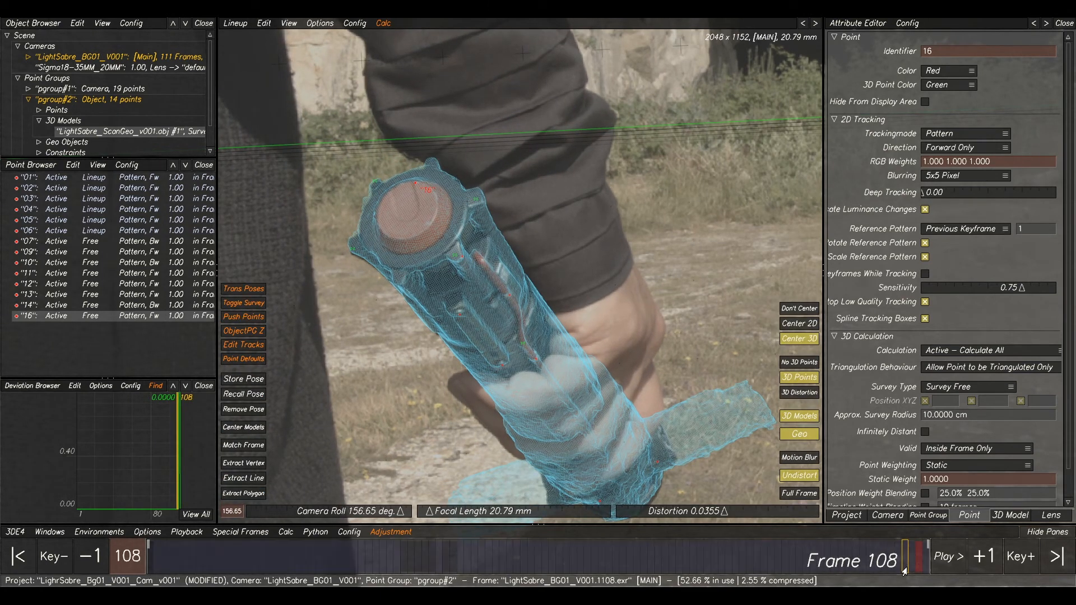
left_click(916, 555)
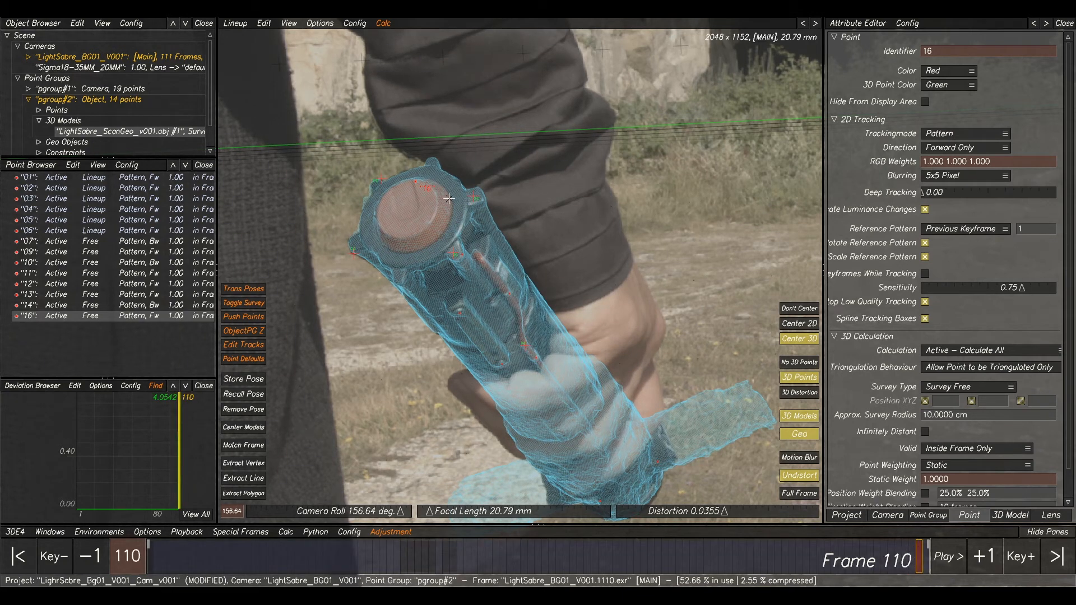
left_click(117, 243)
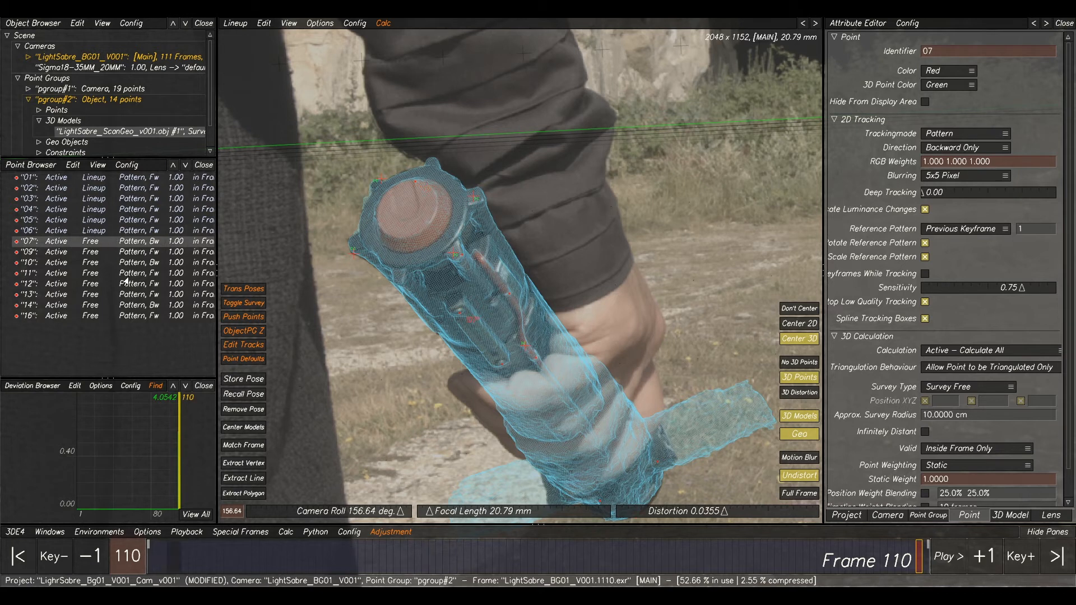
left_click(130, 317, "shift")
middle_click_drag(562, 257, 546, 238)
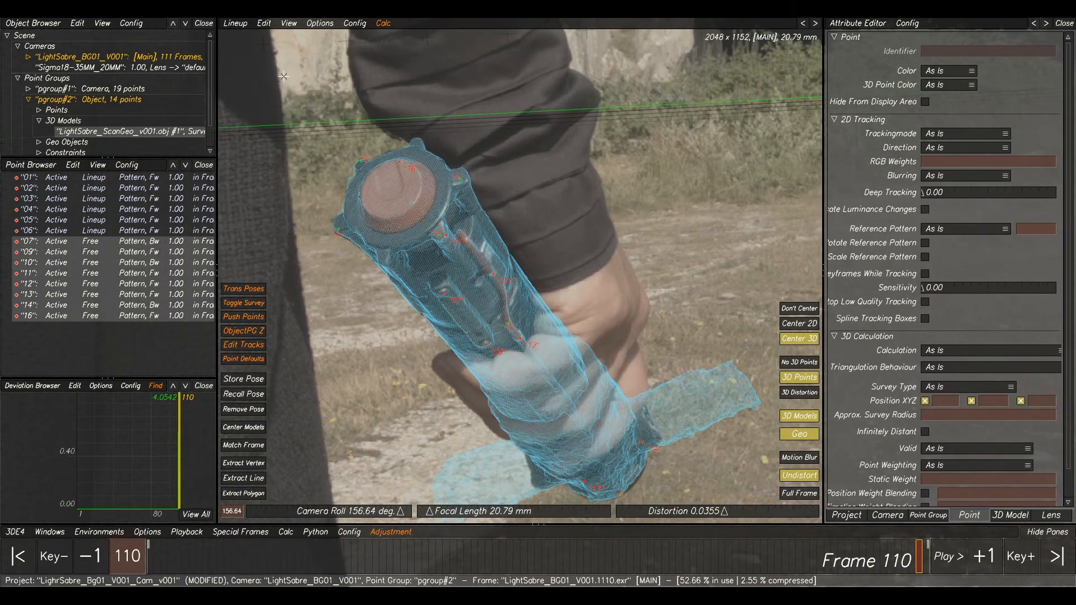
left_click(264, 24)
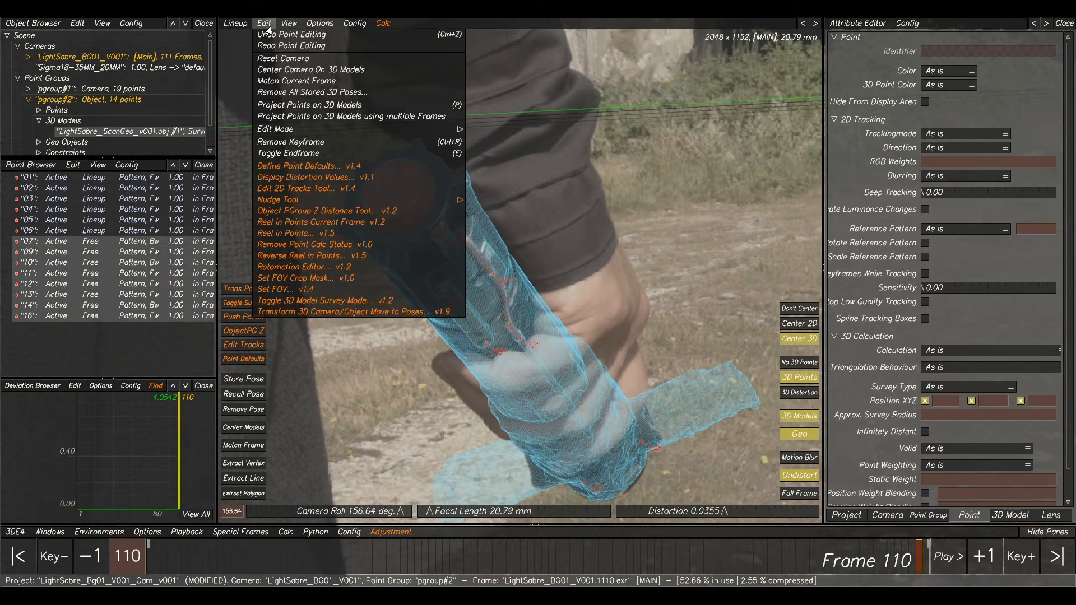
left_click(280, 106)
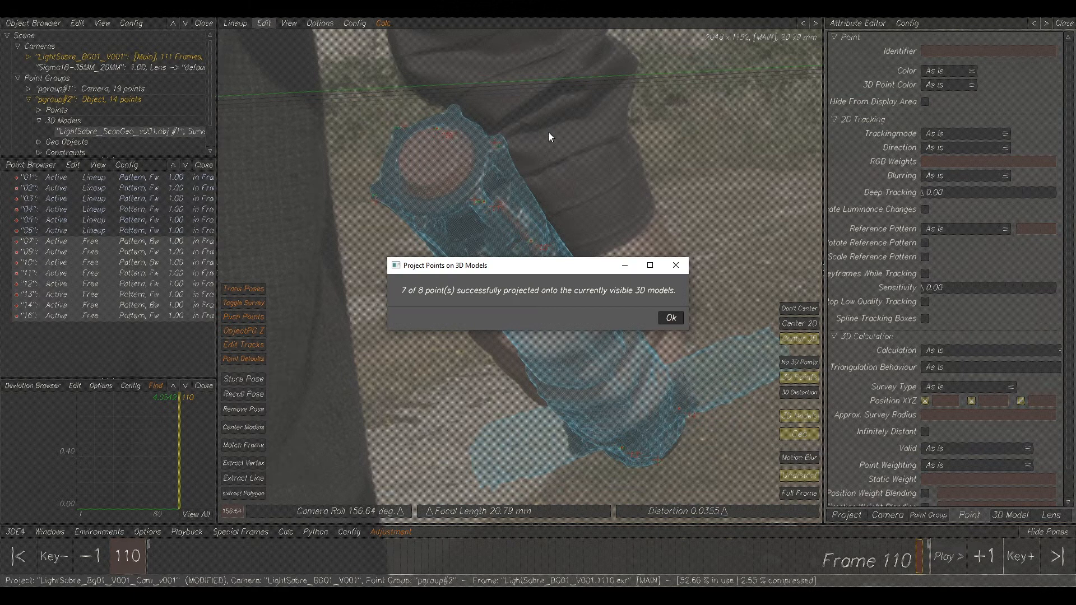
left_click(671, 319)
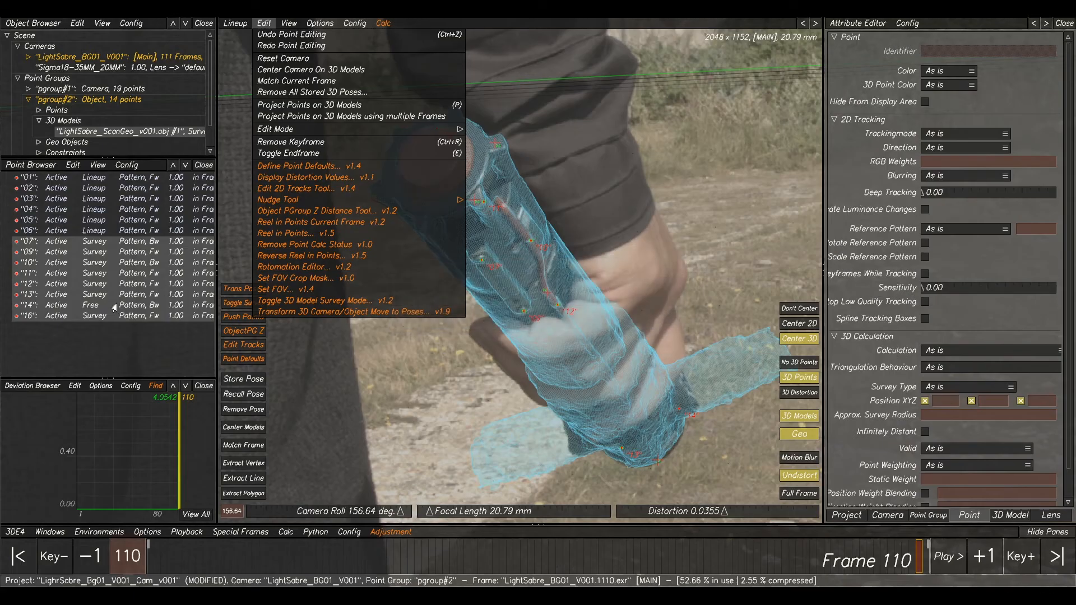
Project point 14 at the hilt's lower end onto the lightsaber 3D model on its own.
left_click(114, 308)
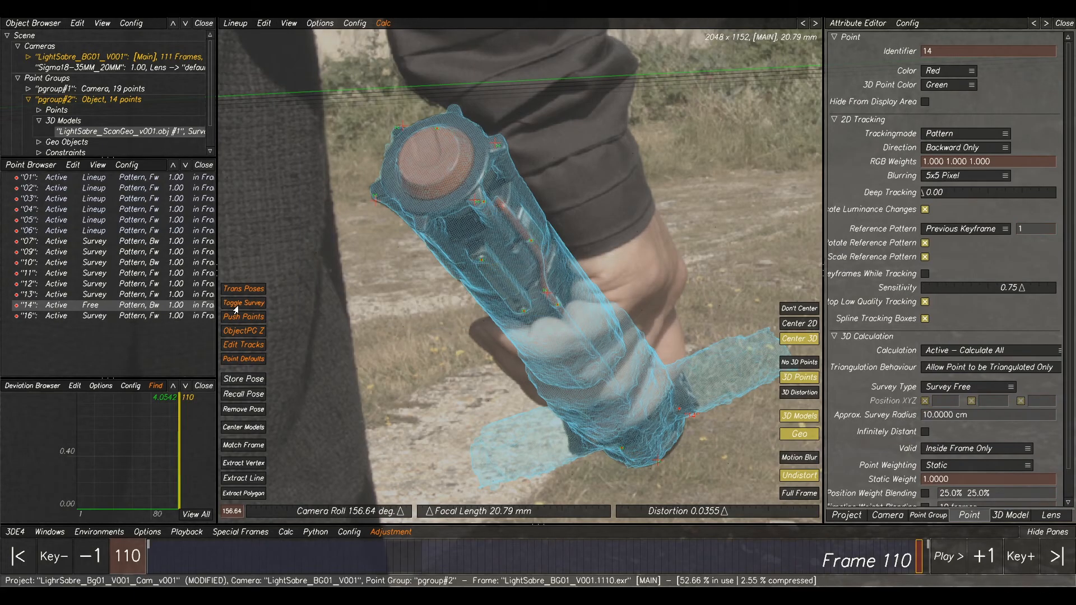
scroll(572, 278, "up", 2)
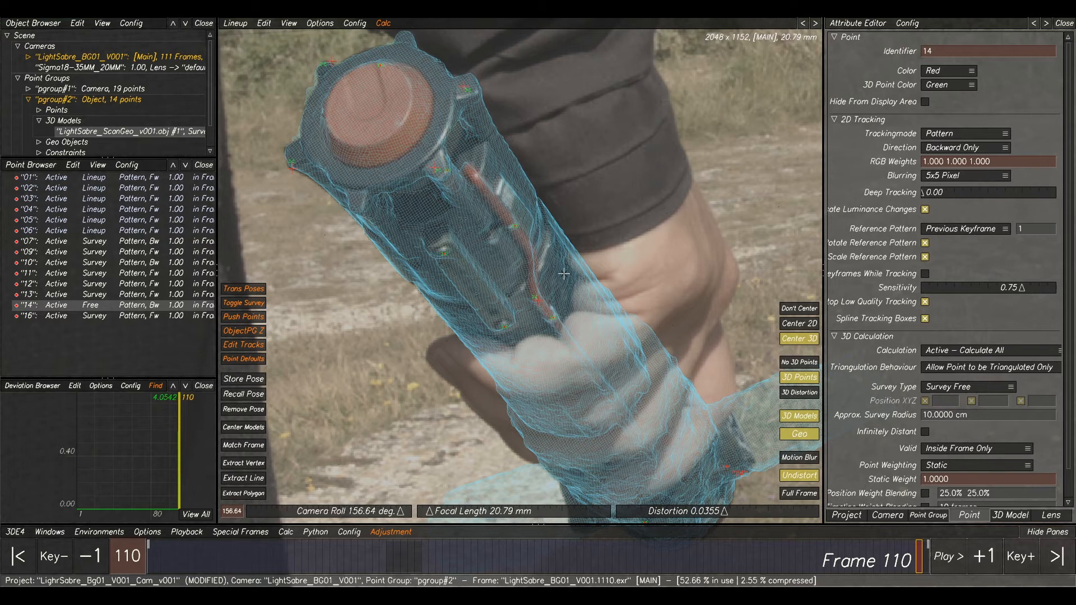
middle_click_drag(587, 279, 572, 161)
scroll(572, 160, "up", 4)
middle_click_drag(565, 233, 292, 37)
left_click(263, 23)
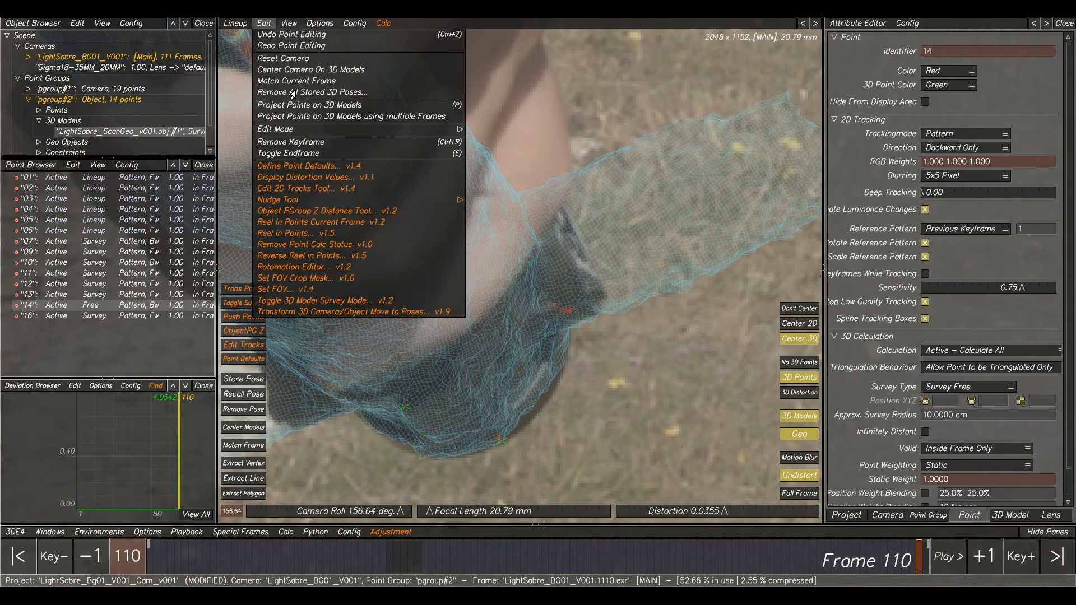
left_click(291, 106)
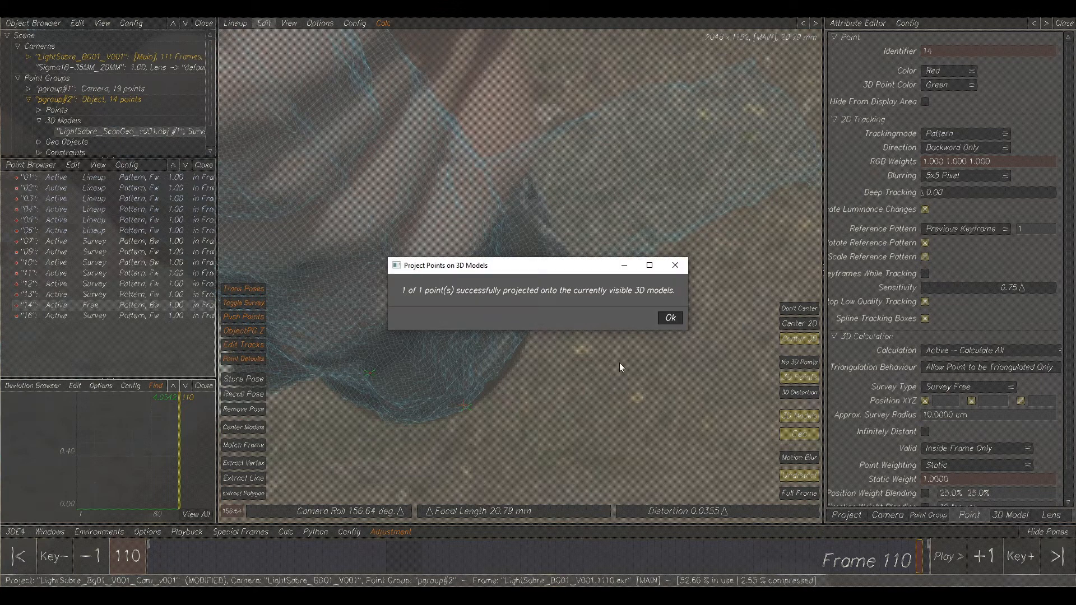
left_click(661, 319)
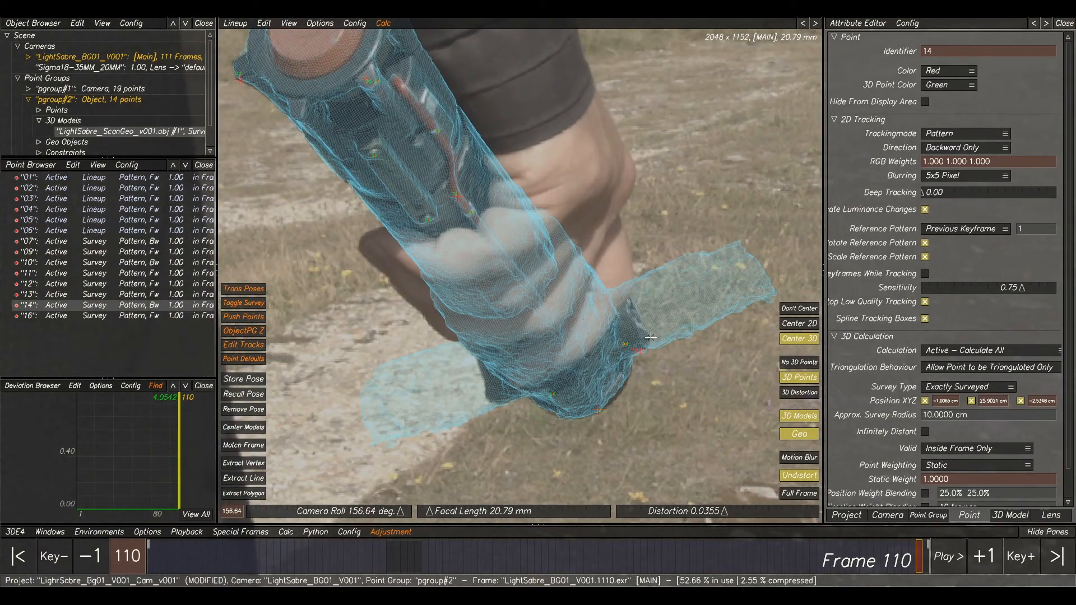
Calculate all point groups, accept the result and bring the deviation curves into view.
key("alt+c")
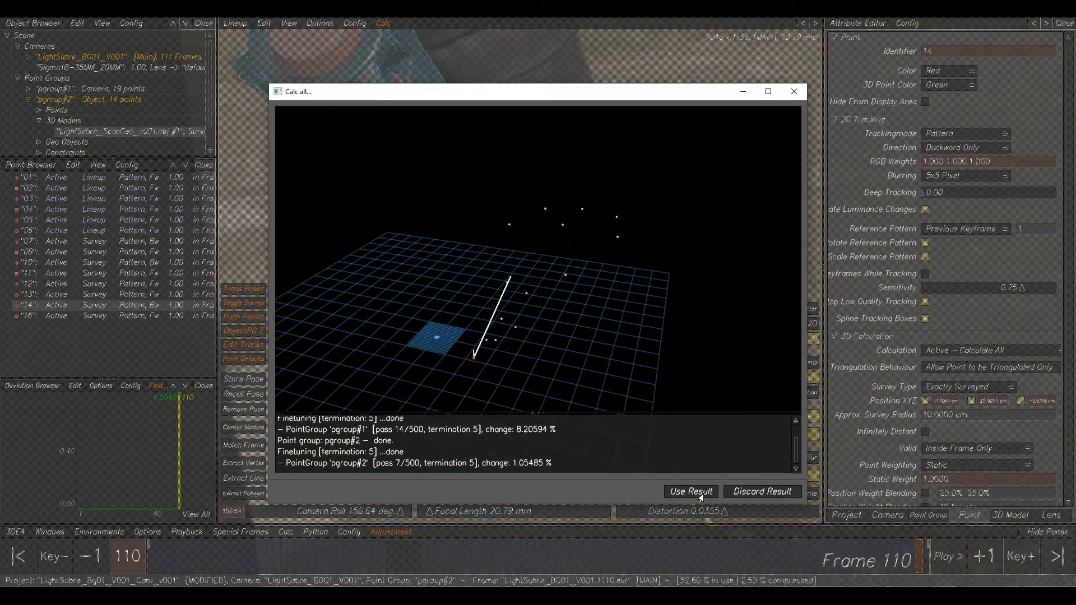
left_click(699, 493)
right_click_drag(184, 483, 199, 438)
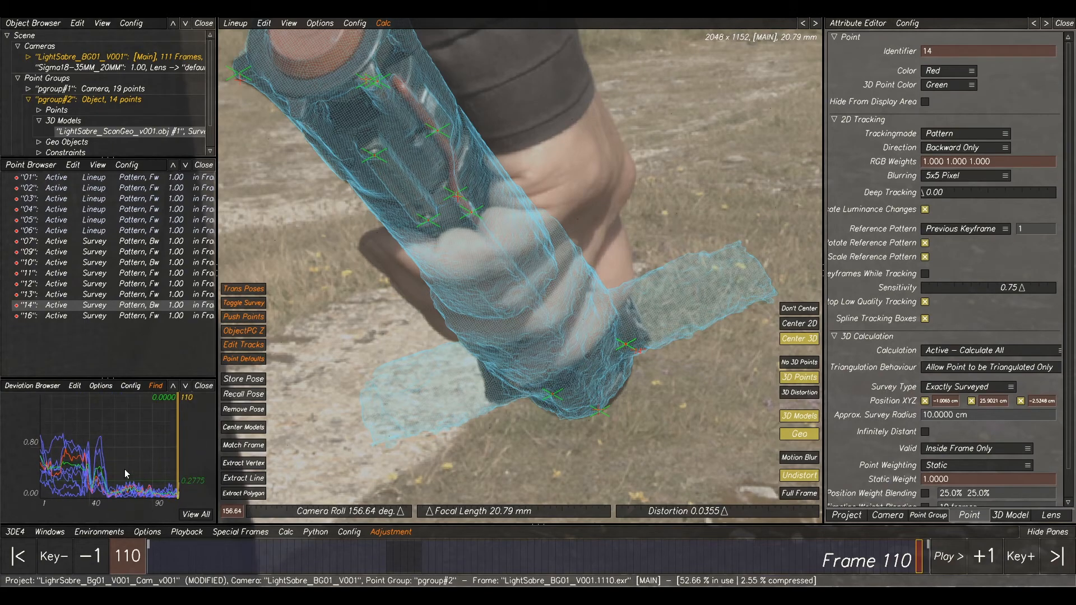
Scrub and play back the full frame to check how the model follows the hilt, stopping at frame 35.
left_click_drag(839, 555, 644, 555)
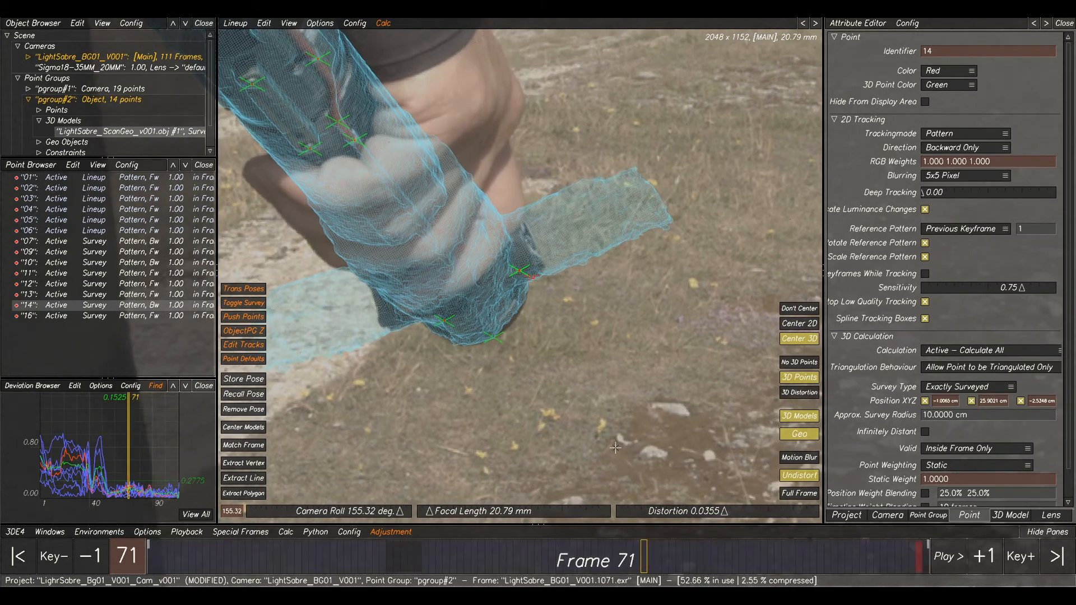
key("space")
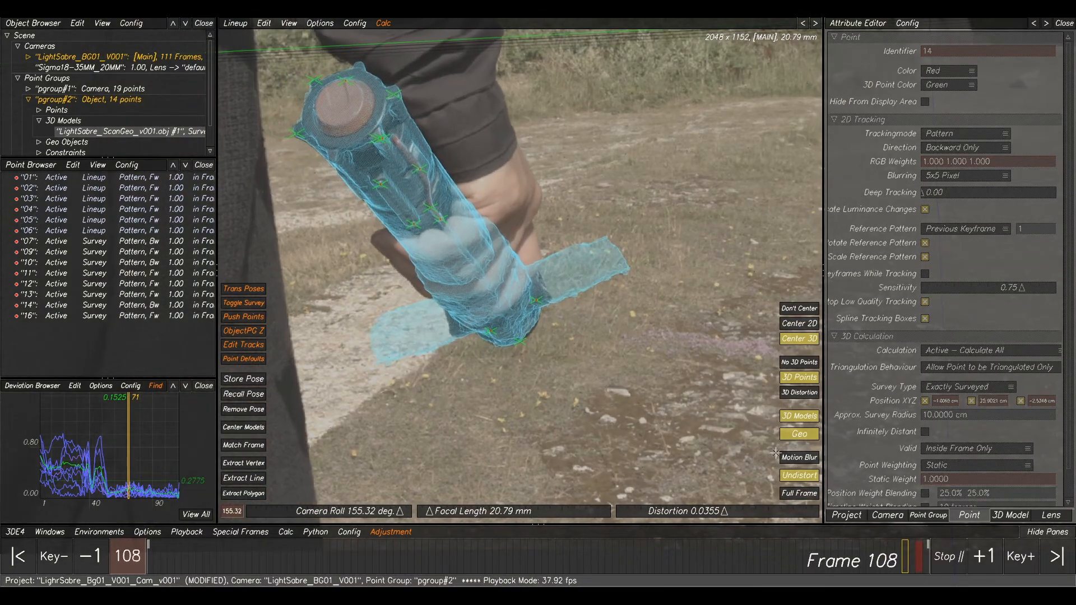
left_click(800, 493)
scroll(473, 381, "up", 5)
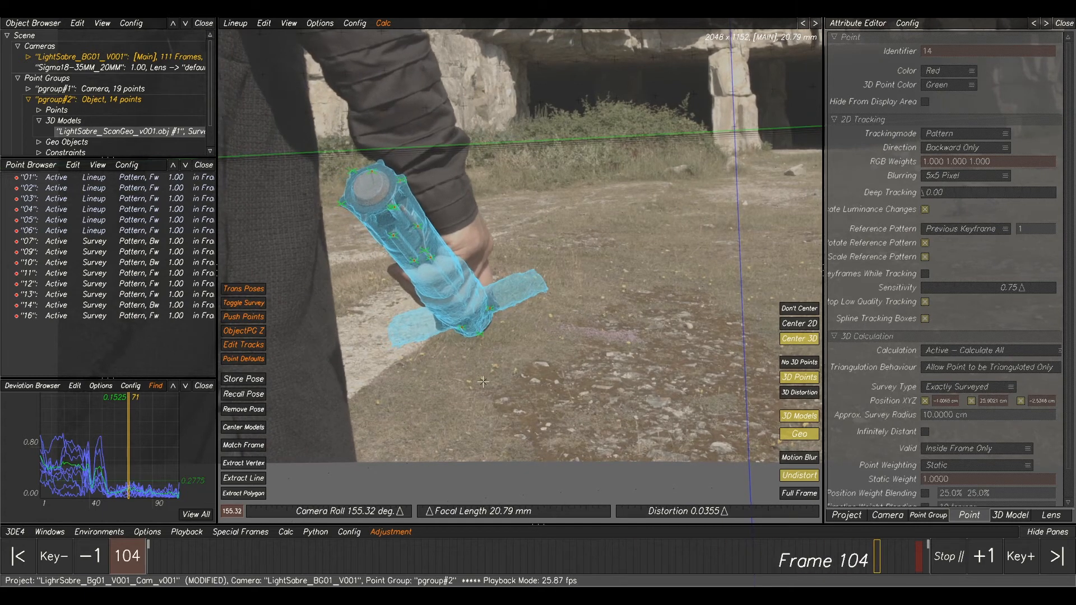
key("space")
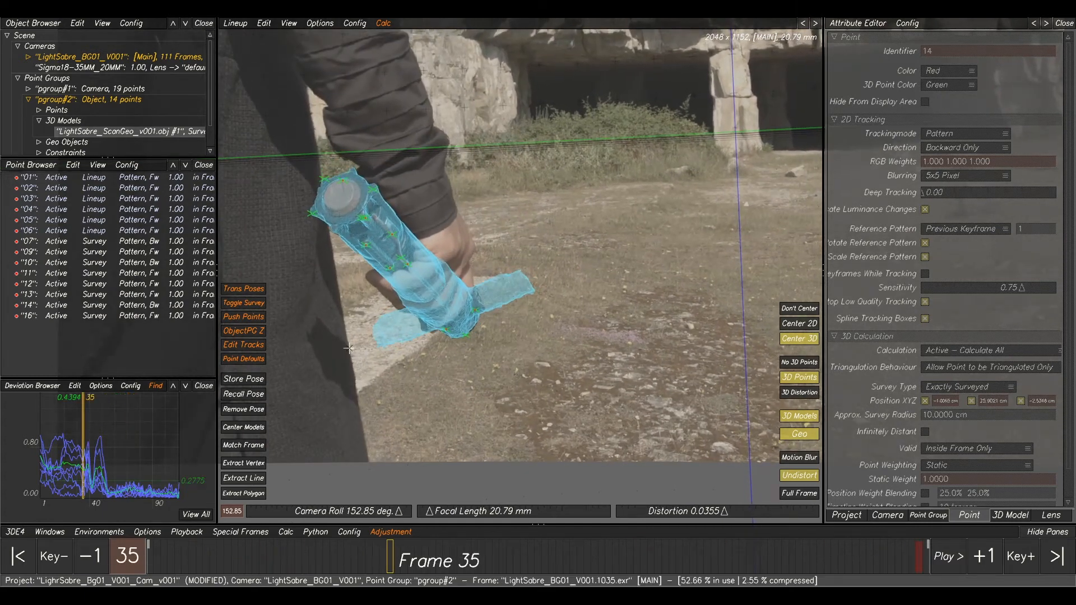
Pick the highest deviation curve, point 11, check it around frame 34 and set its survey type to Approximately Surveyed.
right_click_drag(106, 470, 118, 422)
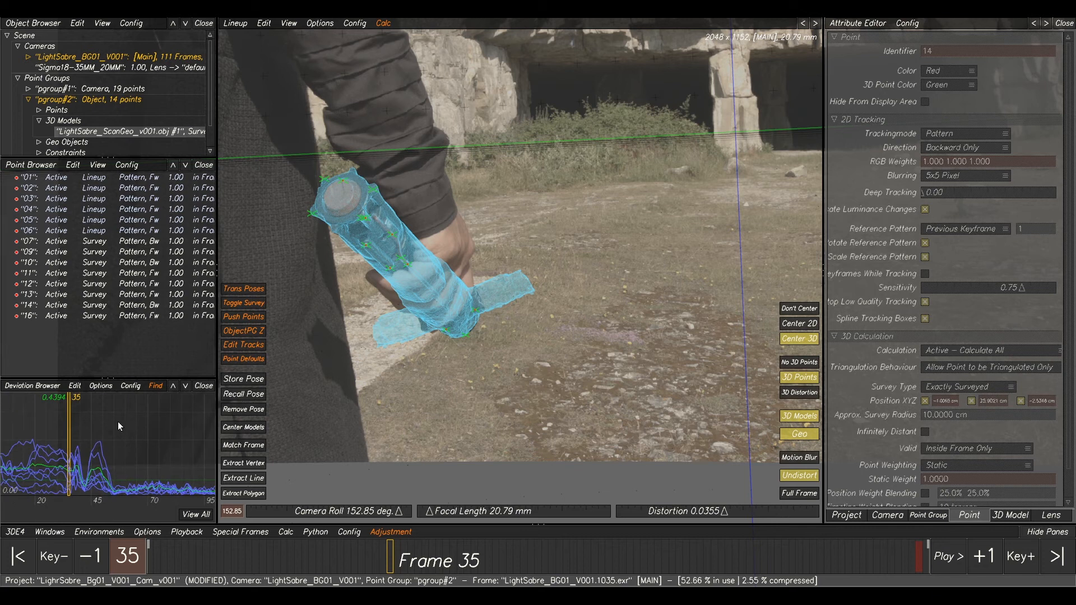
left_click(93, 443)
mouse_move(426, 556)
left_mouse_down()
mouse_move(266, 558)
mouse_move(434, 558)
mouse_move(383, 557)
left_mouse_up()
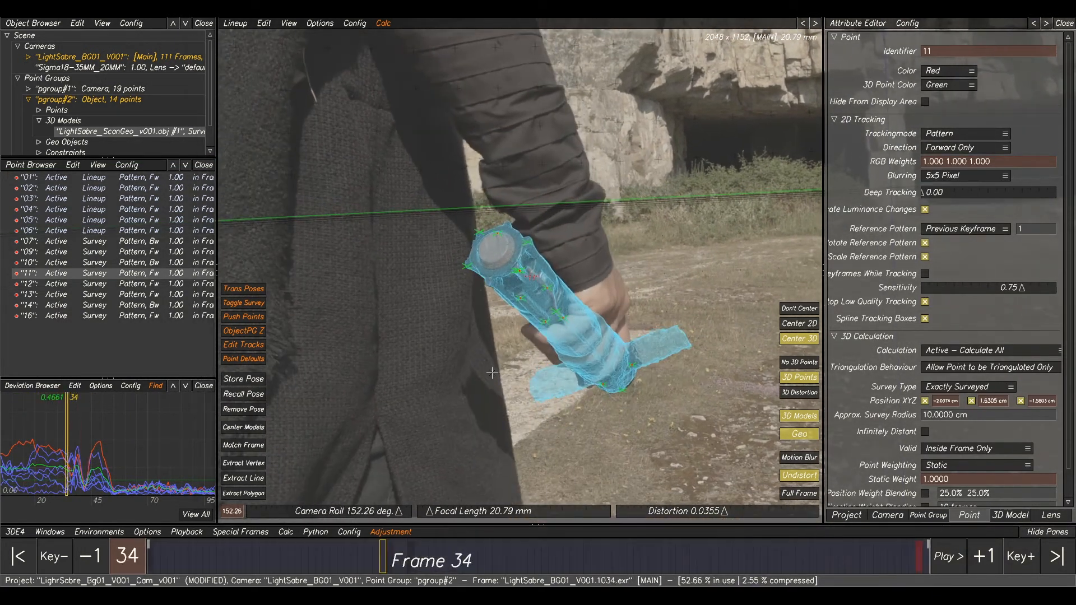
scroll(492, 373, "up", 3)
right_click(125, 277)
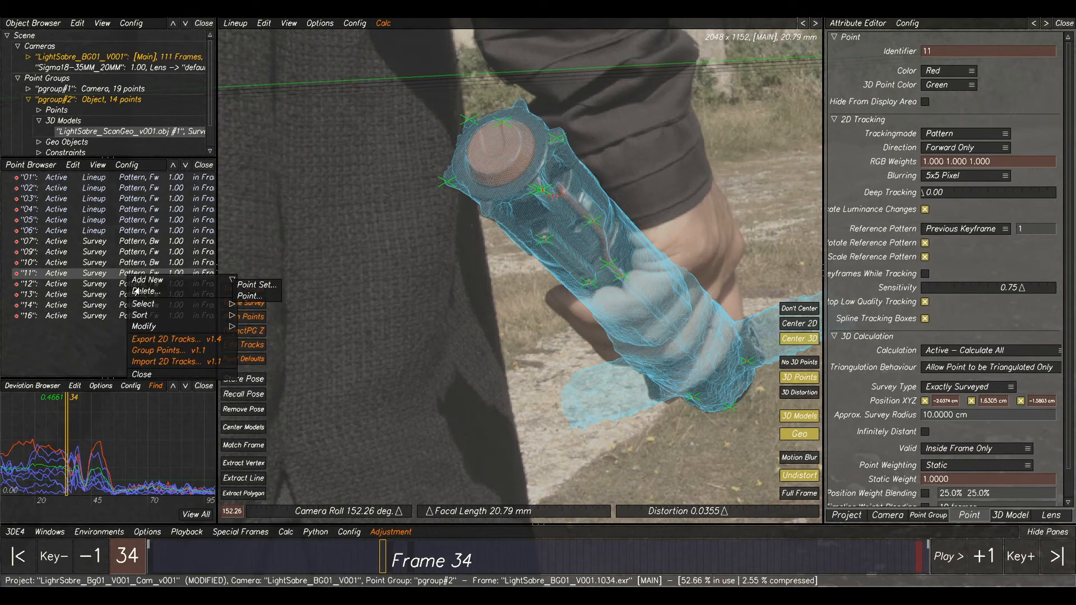
left_click(149, 327)
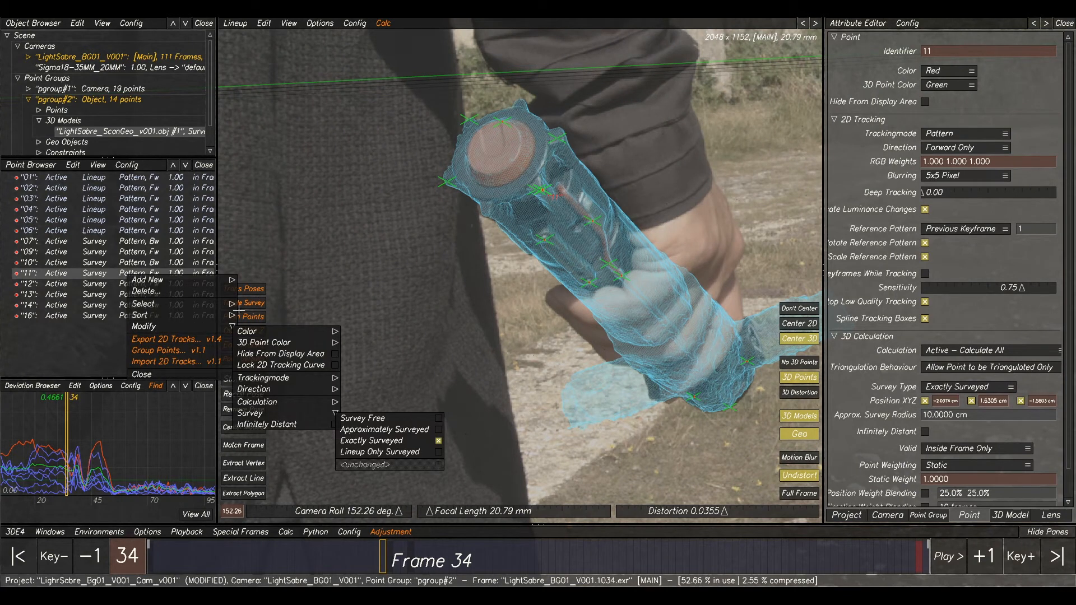
right_click(95, 277)
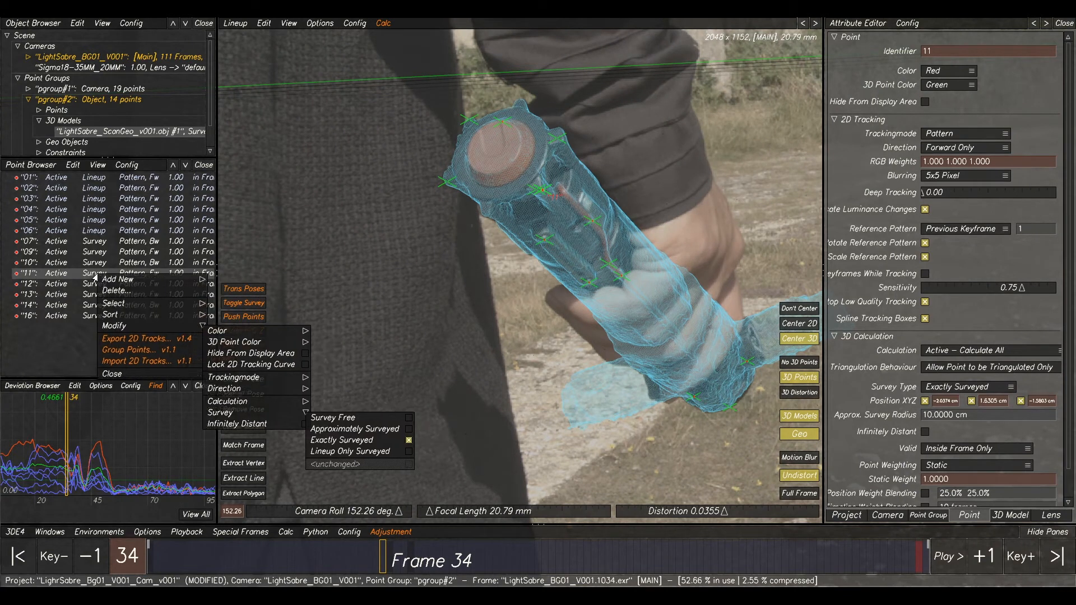
left_click(121, 329)
left_click(171, 329)
left_click(230, 415)
left_click(260, 413)
left_click(593, 339)
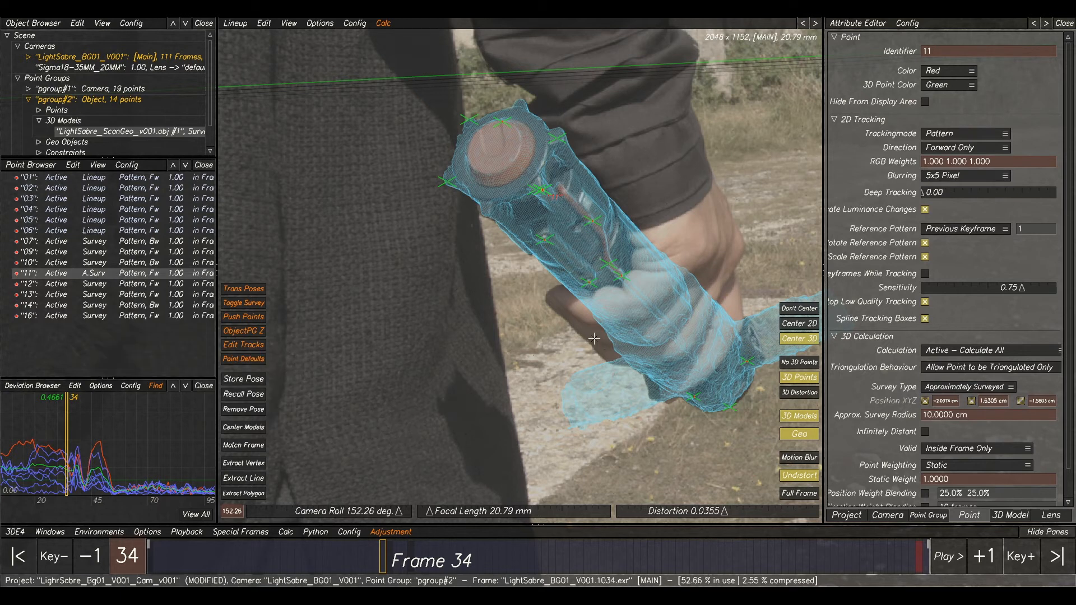
Recalculate all point groups with point 11 approximately surveyed, accept the result and look over the deviation curves.
key("alt+c")
left_click(685, 494)
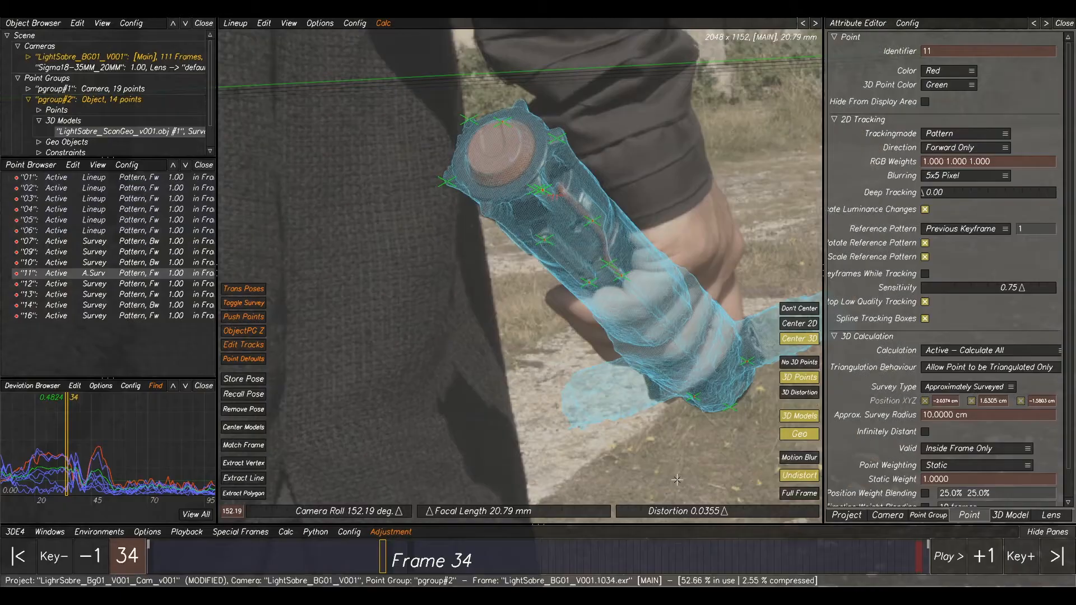
right_click_drag(170, 484, 143, 449)
Select the high-deviation points 11, 13 and 14 from their curves and set them to Approximately Surveyed.
middle_click_drag(142, 449, 92, 443)
right_click_drag(92, 442, 75, 477)
middle_click_drag(30, 452, 92, 442)
right_click_drag(92, 442, 101, 453)
left_click_drag(93, 439, 113, 454)
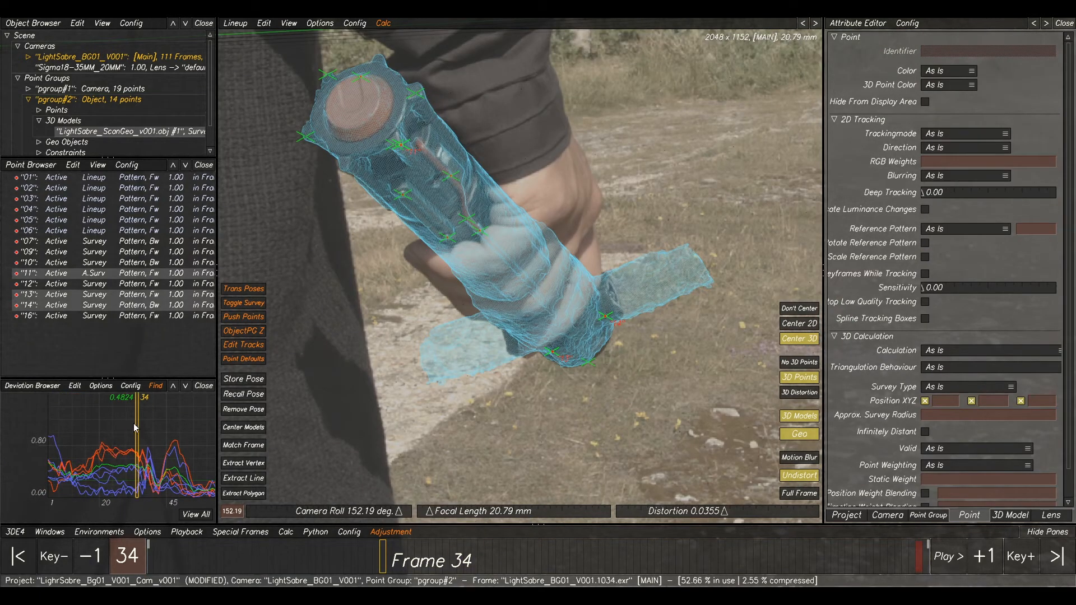
right_click(103, 297)
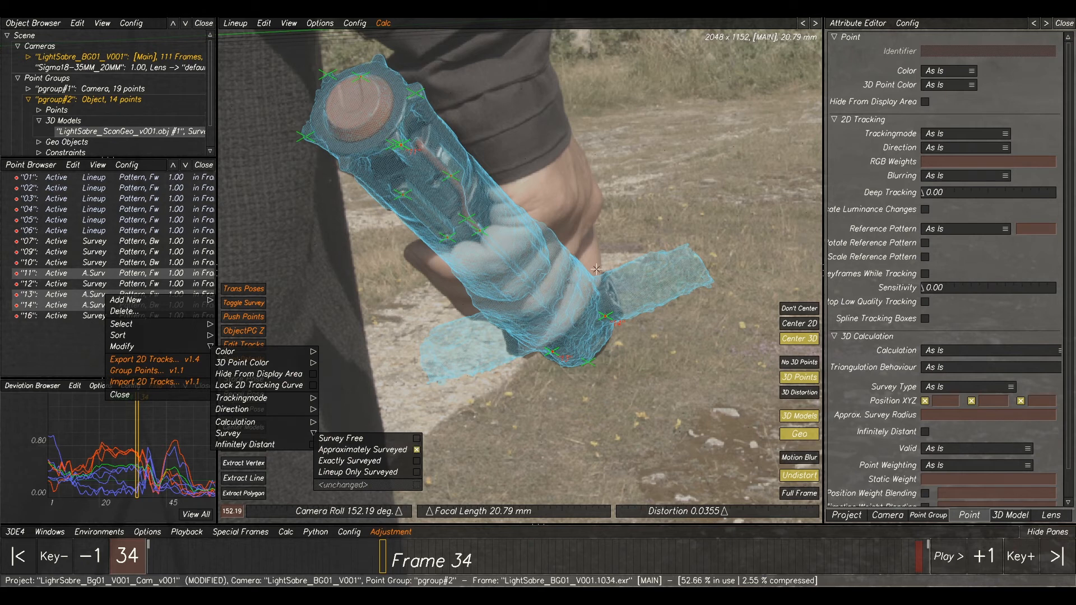
Recalculate with the relaxed points, accept the result, deselect the points and scrub to frame 82 to check the model's fit.
key("alt+c")
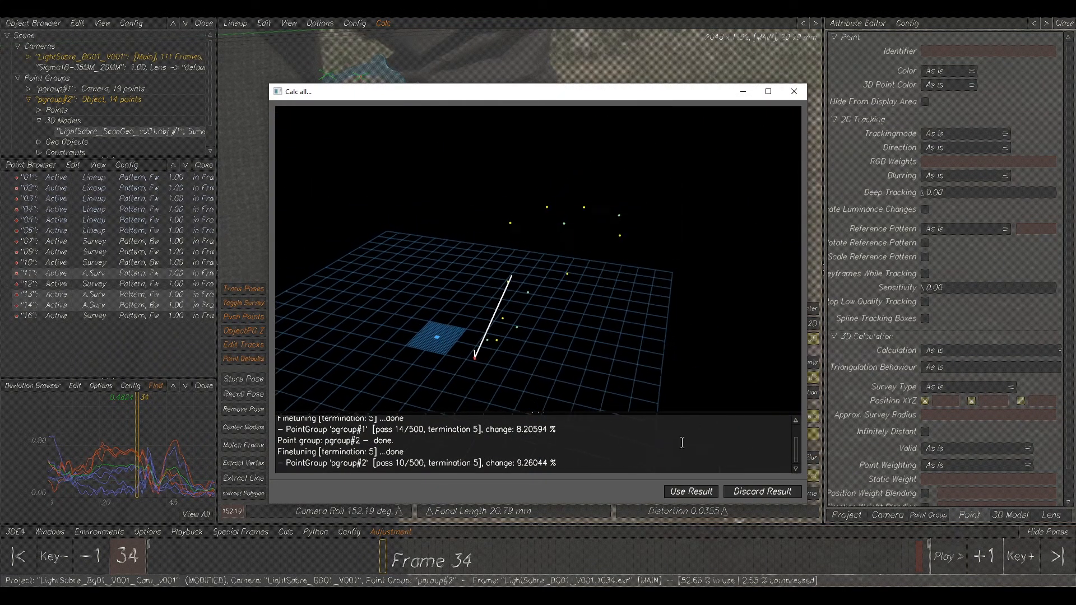
left_click(689, 493)
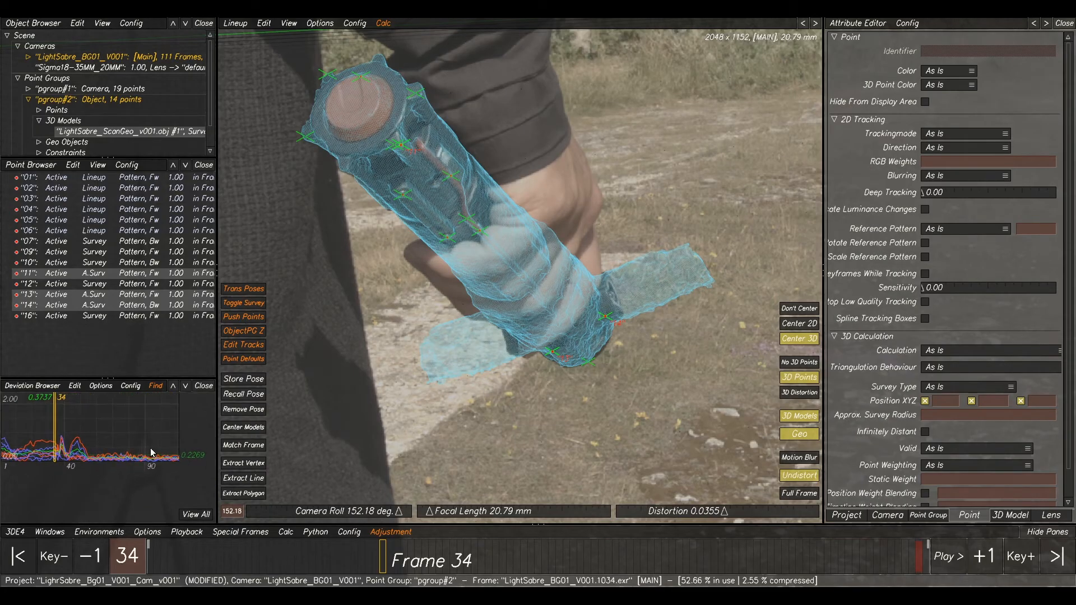
left_click(587, 376)
mouse_move(426, 563)
left_mouse_down()
mouse_move(925, 572)
mouse_move(721, 572)
left_mouse_up()
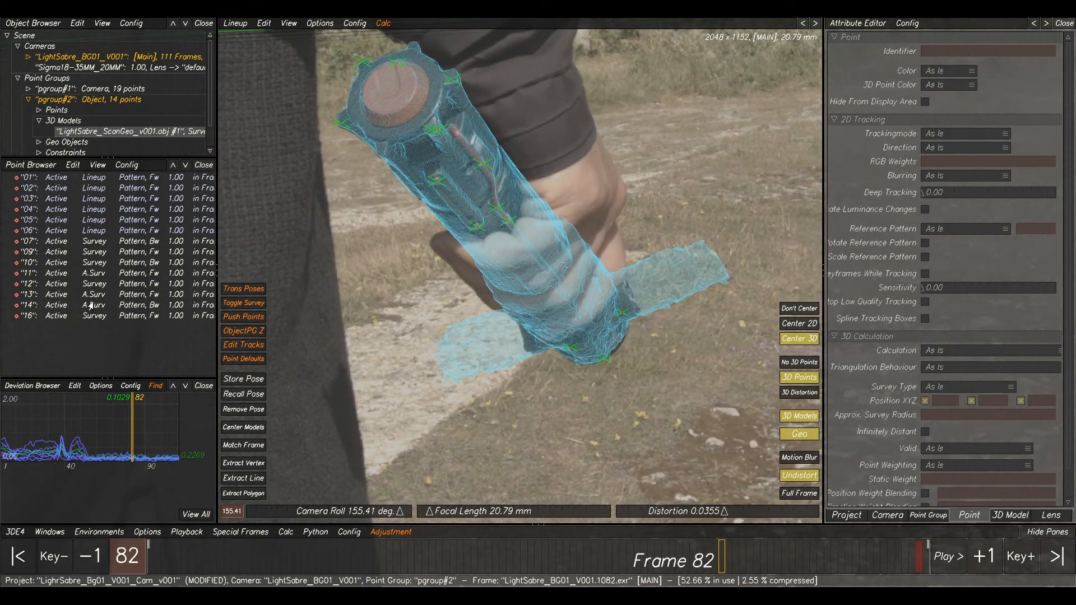
Set points 13 and 14 back to Exactly Surveyed, recalculate all point groups and use the result.
left_click_drag(632, 295, 563, 351)
right_click(157, 301)
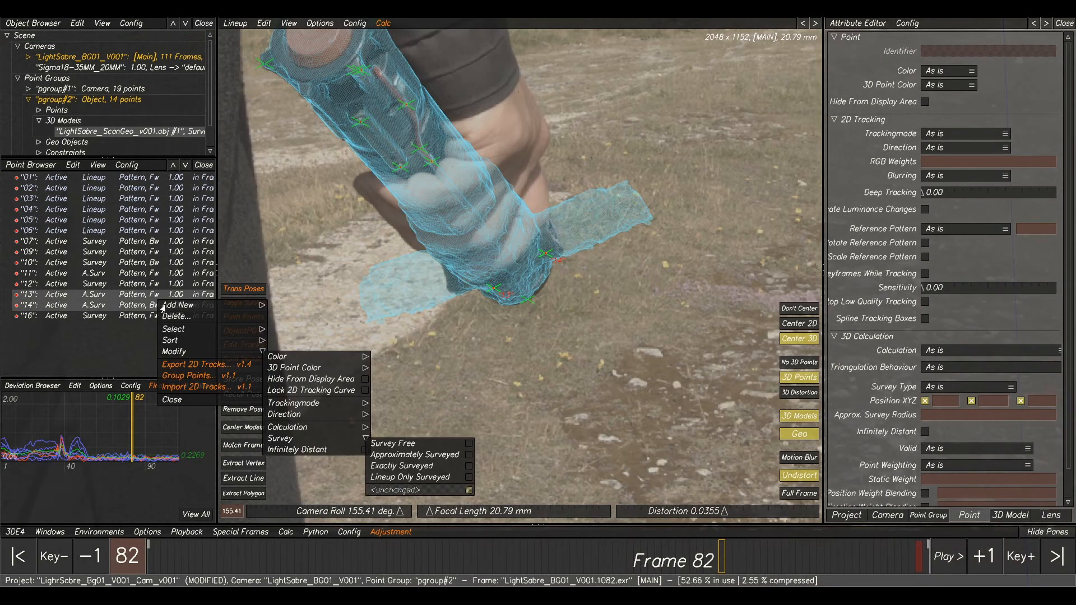
left_click(409, 466)
key("alt+c")
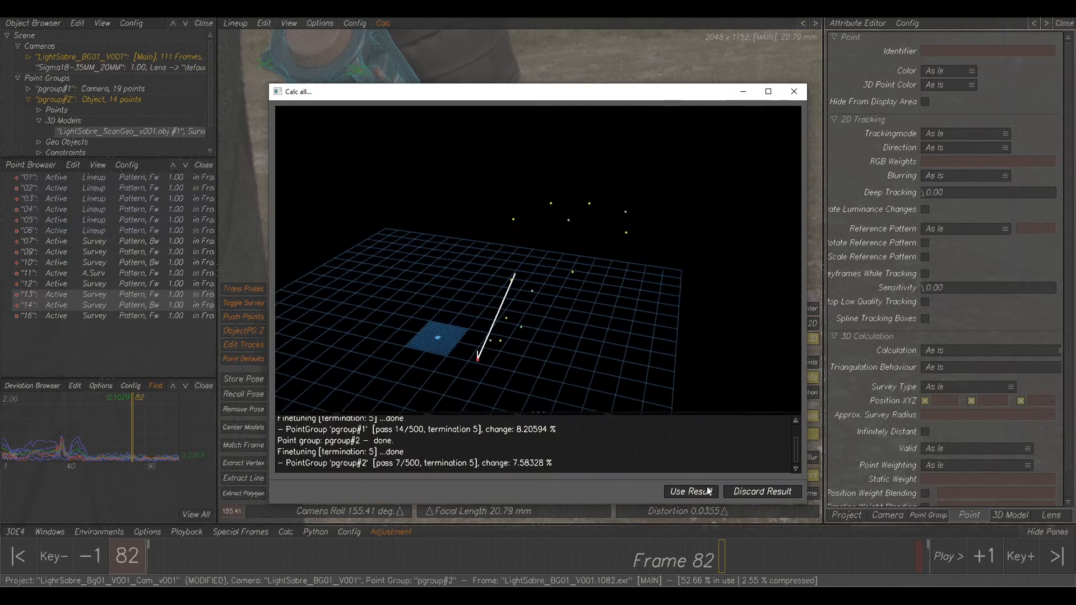
left_click(691, 492)
Play back the shot, view the full frame and scrub to frame 47 to check the lightsaber model's fit.
key("space")
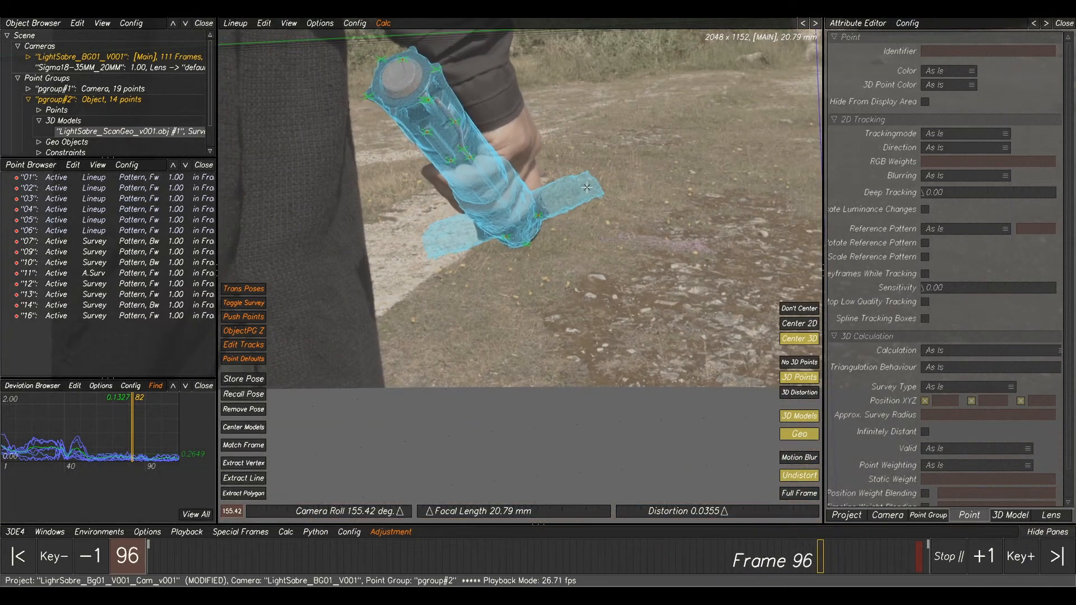
scroll(136, 445, "down", 3)
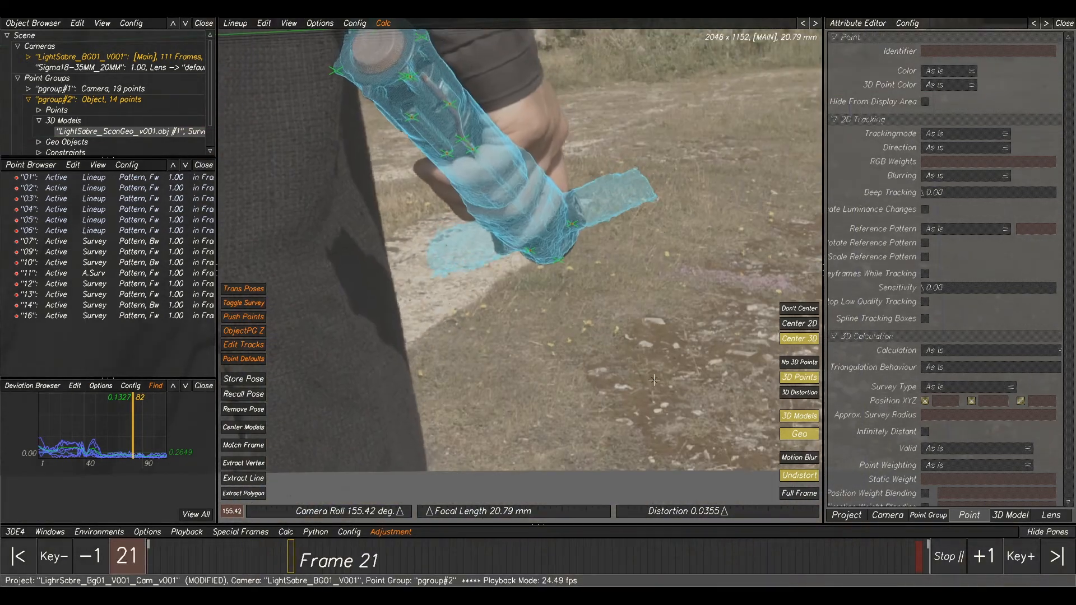
left_click(799, 493)
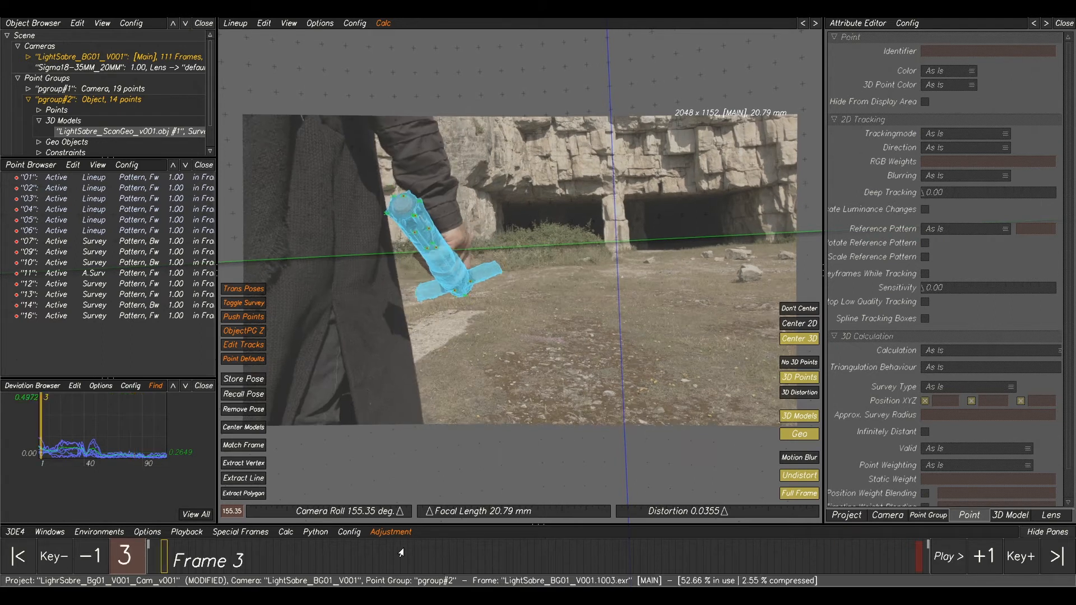
left_click(374, 559)
left_click_drag(394, 560, 475, 560)
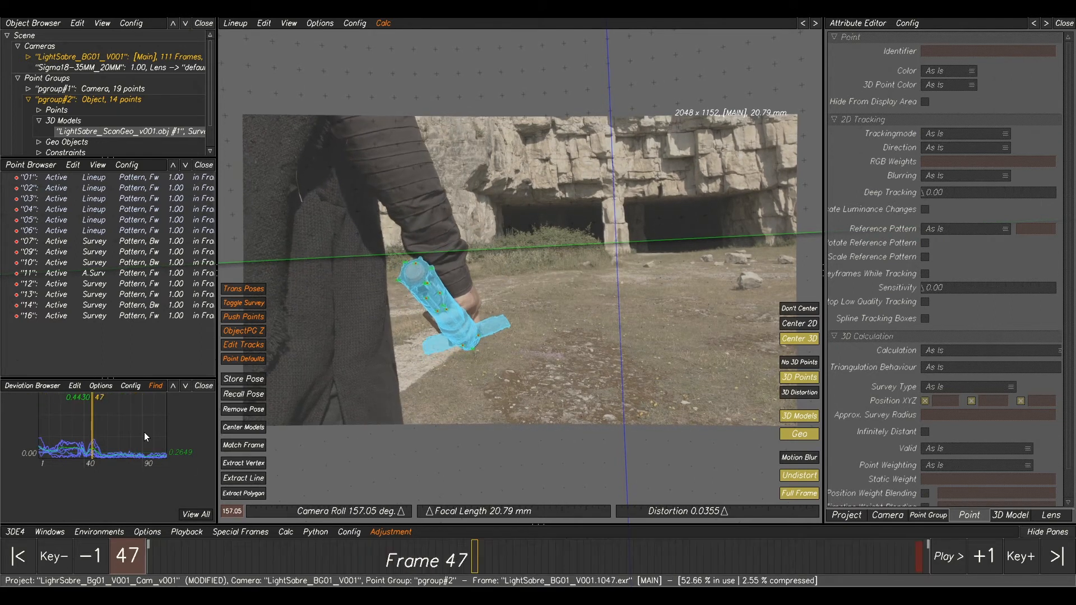
Select point 11 from its deviation curve and examine its 2D track up close around frame 39 in Manual Tracking.
right_click_drag(141, 428, 184, 475)
left_click(48, 451)
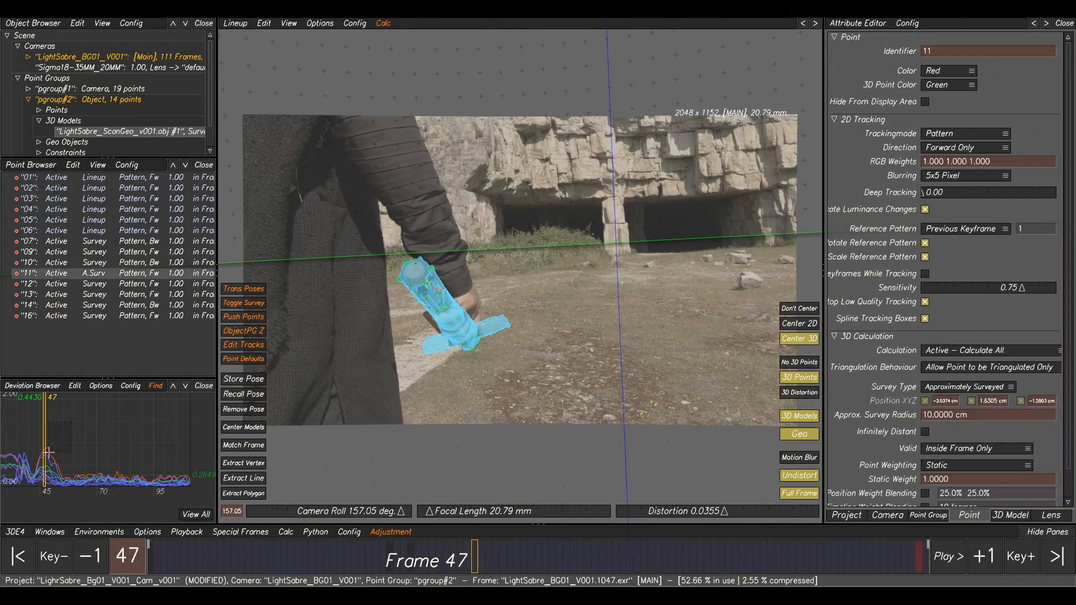
key("F2")
right_click_drag(341, 364, 470, 528)
left_click_drag(450, 561, 416, 531)
Try setting point 11 to Survey Free and recalculating all point groups with it.
right_click(116, 274)
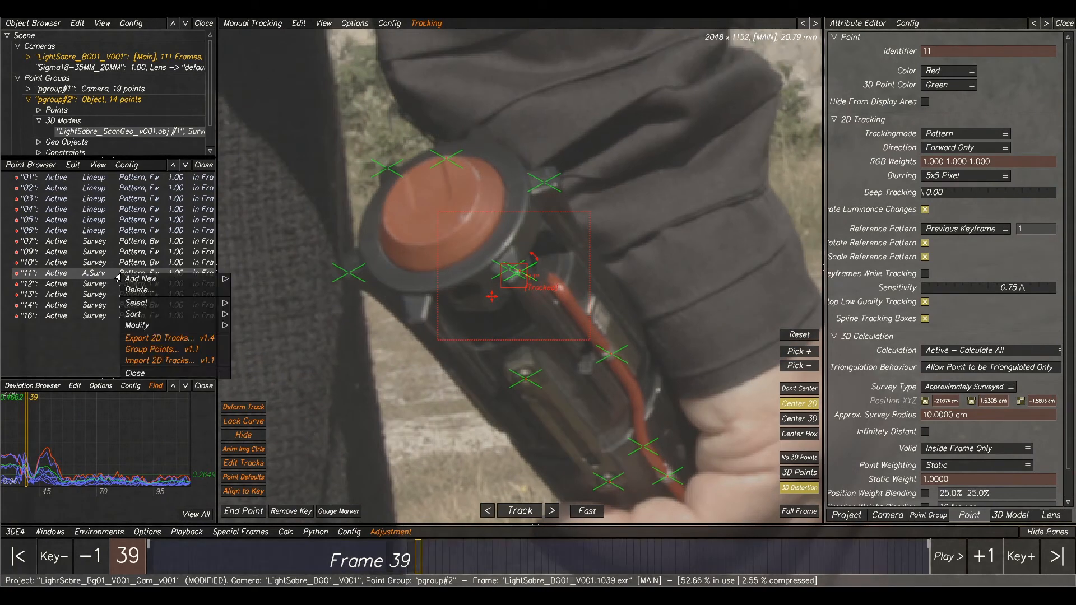
right_click(135, 277)
mouse_move(147, 328)
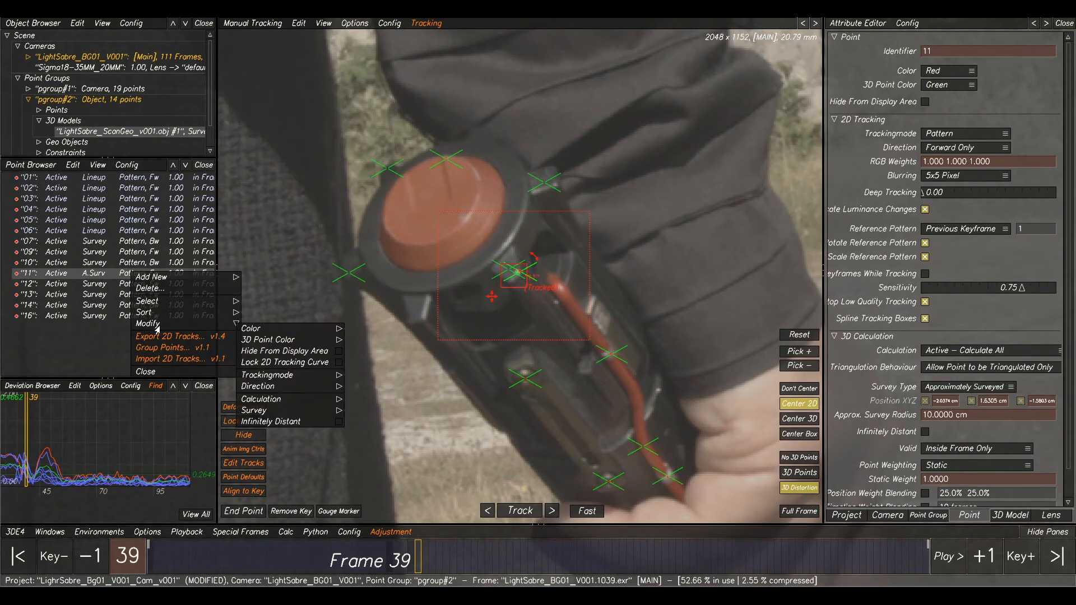
mouse_move(253, 411)
left_click(375, 415)
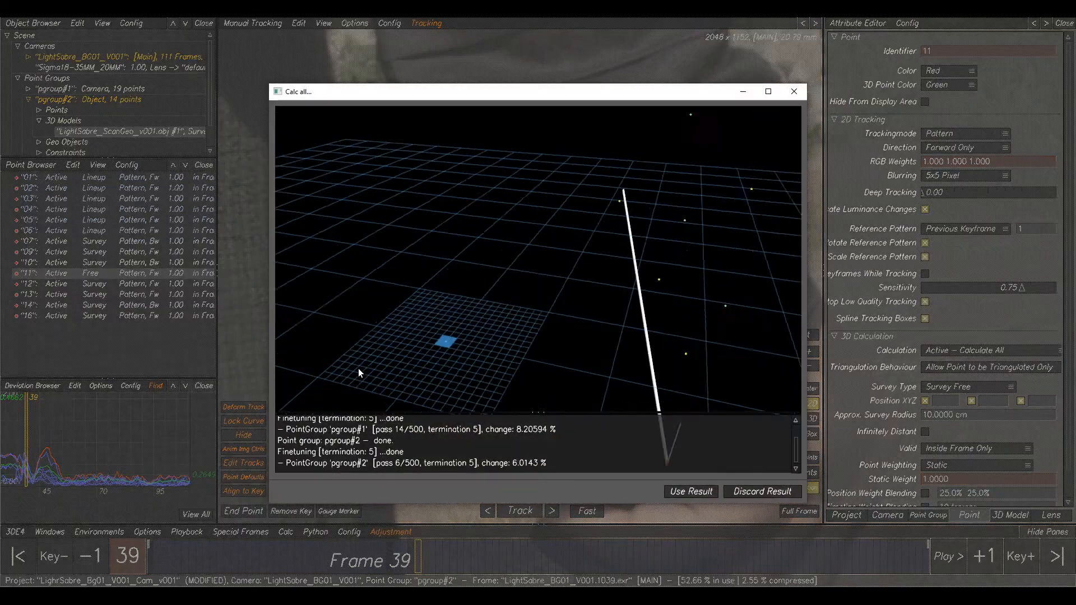
left_click(688, 487)
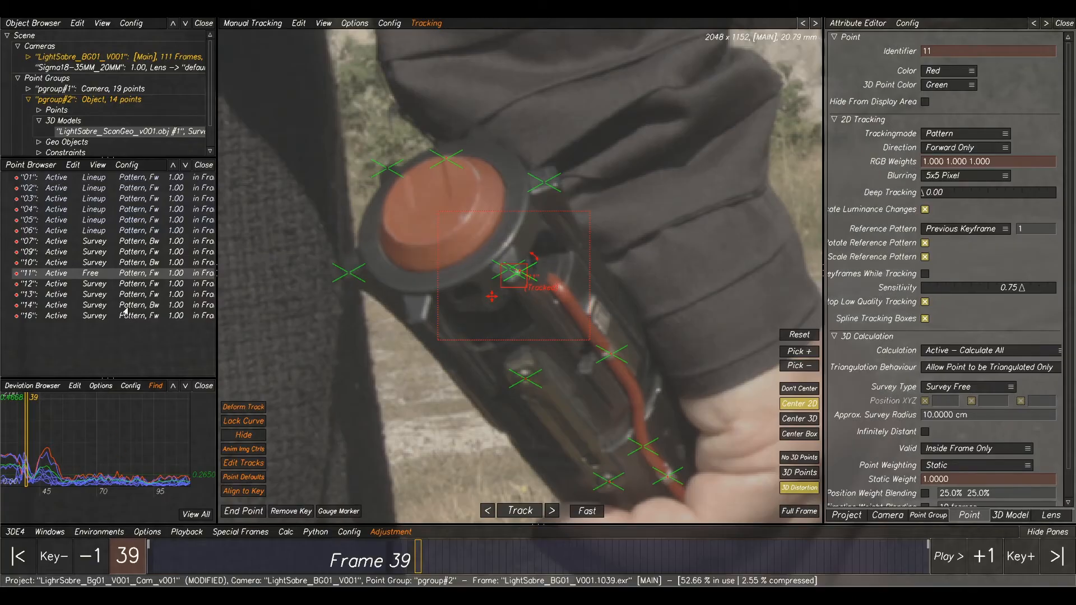
Identify the points behind the high deviation curves, select point 14 on the hilt and check its 2D track around frame 40.
scroll(580, 422, "down", 3)
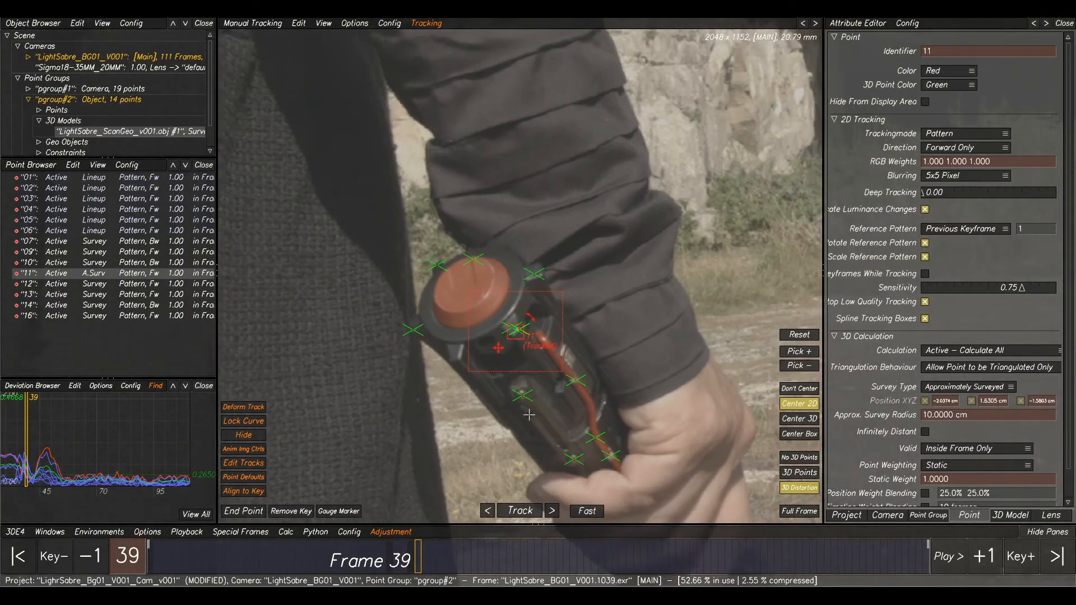
middle_click_drag(583, 422, 544, 341)
left_click(544, 342)
scroll(50, 477, "down", 1)
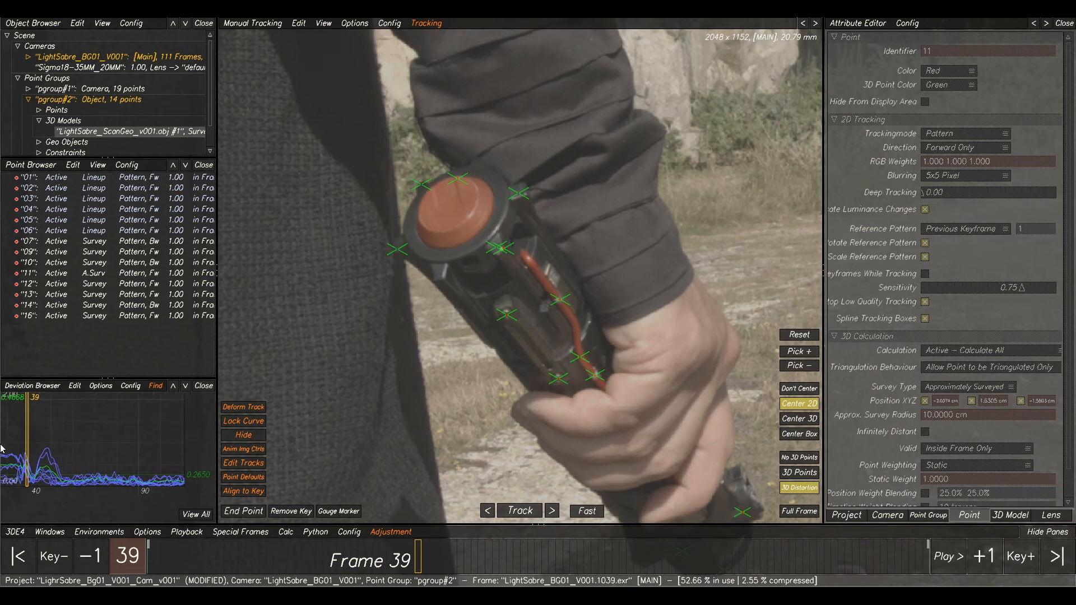
left_click_drag(4, 446, 11, 455)
left_click(463, 210)
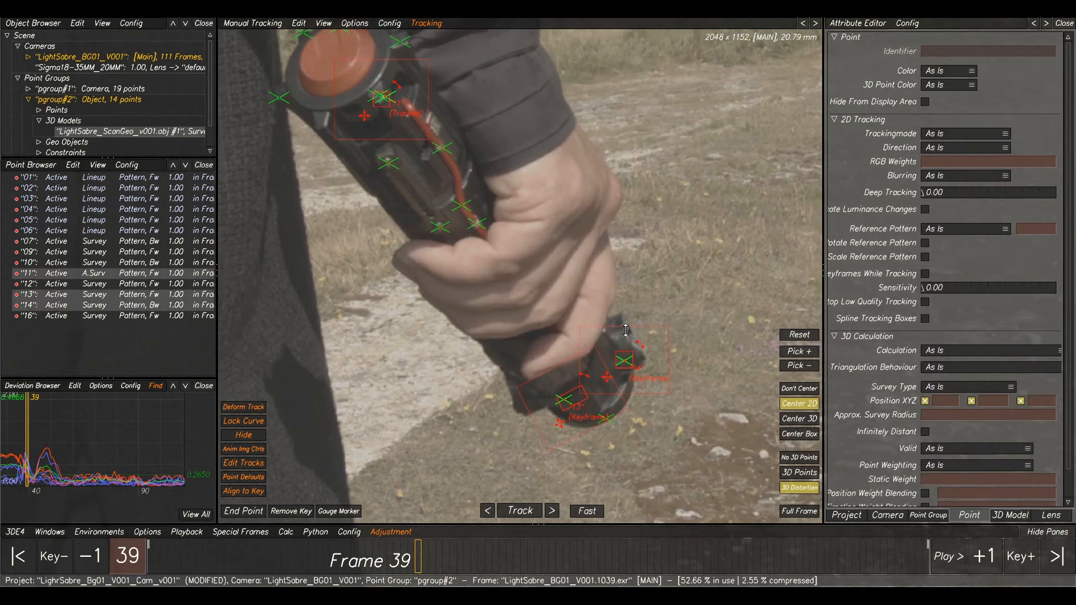
left_click(624, 360)
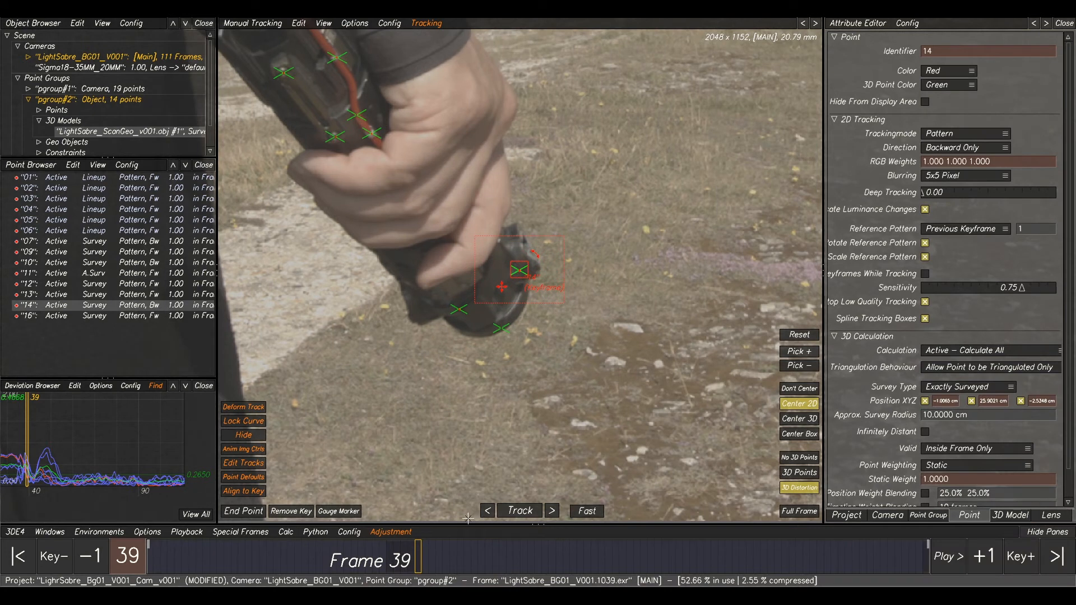
left_click_drag(483, 556, 425, 565)
scroll(604, 346, "down", 3)
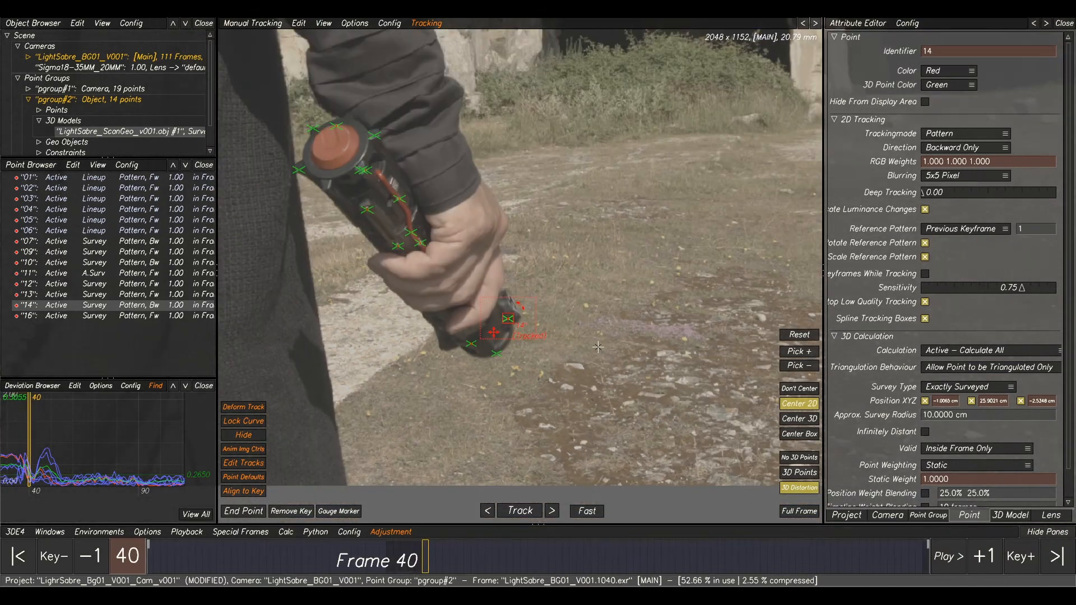
Hide the 3D points in the Lineup view and play back the shot at full frame, stopping at frame 29.
key("F5")
left_click(811, 364)
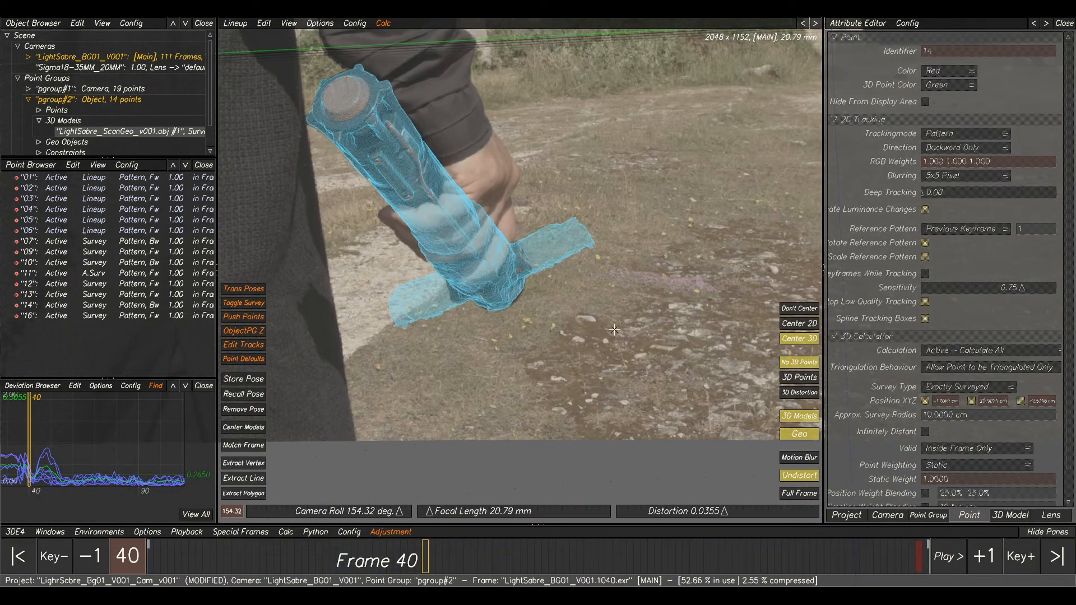
key("space")
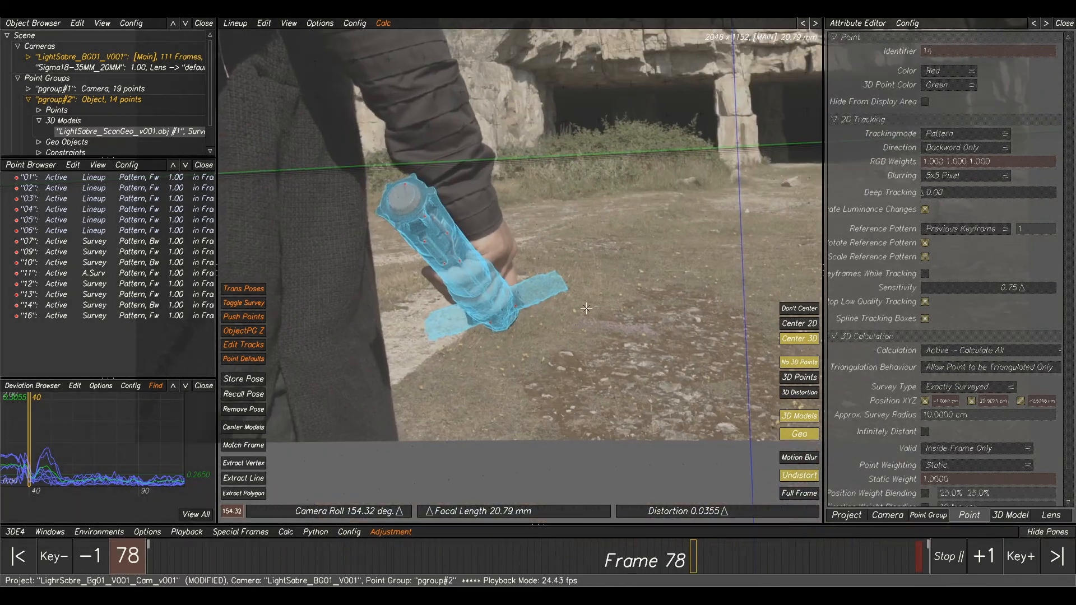
left_click(799, 493)
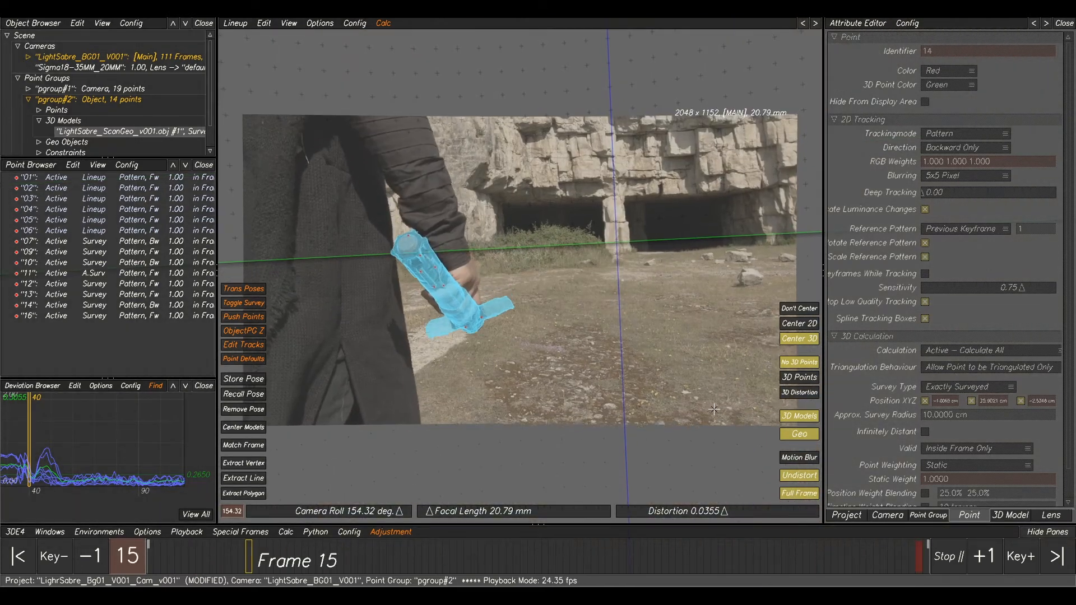
key("space")
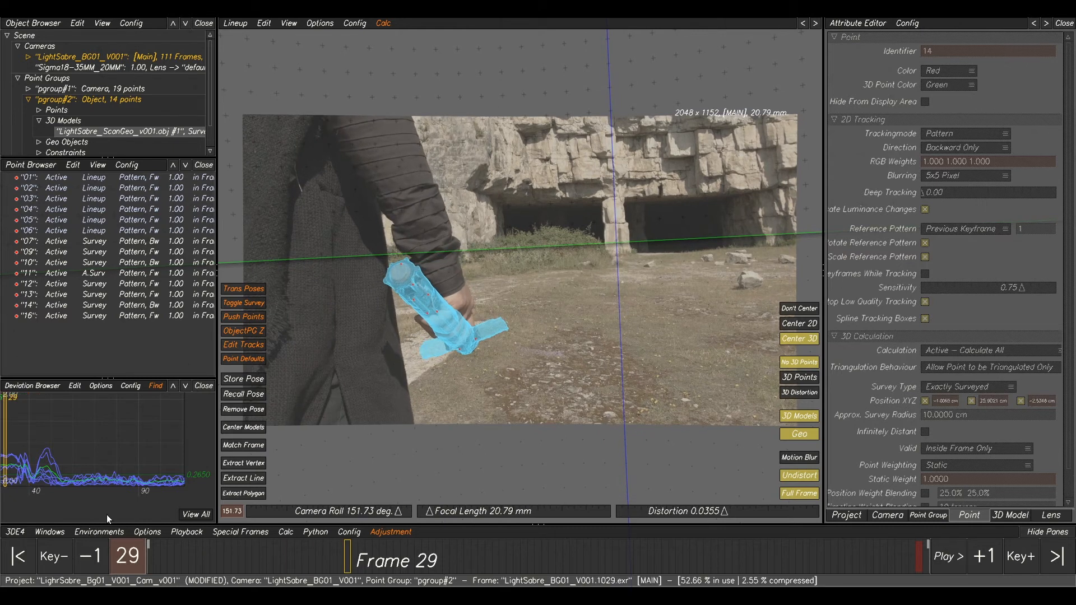
Examine the deviation curves near the final frames, then replay the shot and scrub to frame 51 to check the lightsaber's tracking.
right_click_drag(109, 469, 120, 463)
middle_click_drag(120, 463, 81, 471)
right_click_drag(82, 470, 146, 469)
left_click_drag(337, 556, 178, 556)
scroll(489, 249, "up", 3)
key("space")
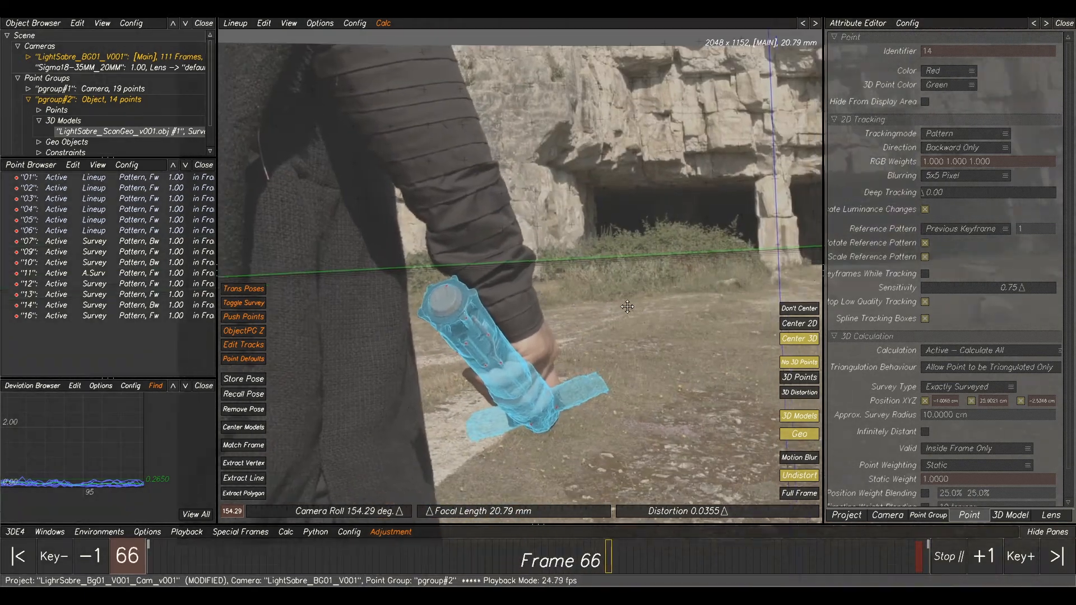
middle_click_drag(627, 308, 579, 238)
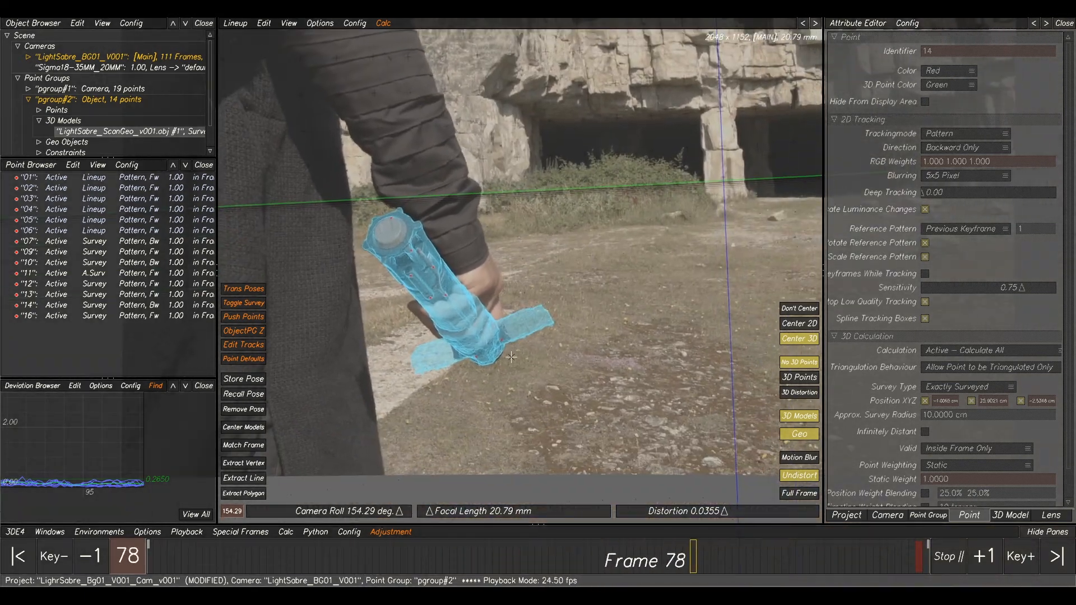
key("space")
key("space")
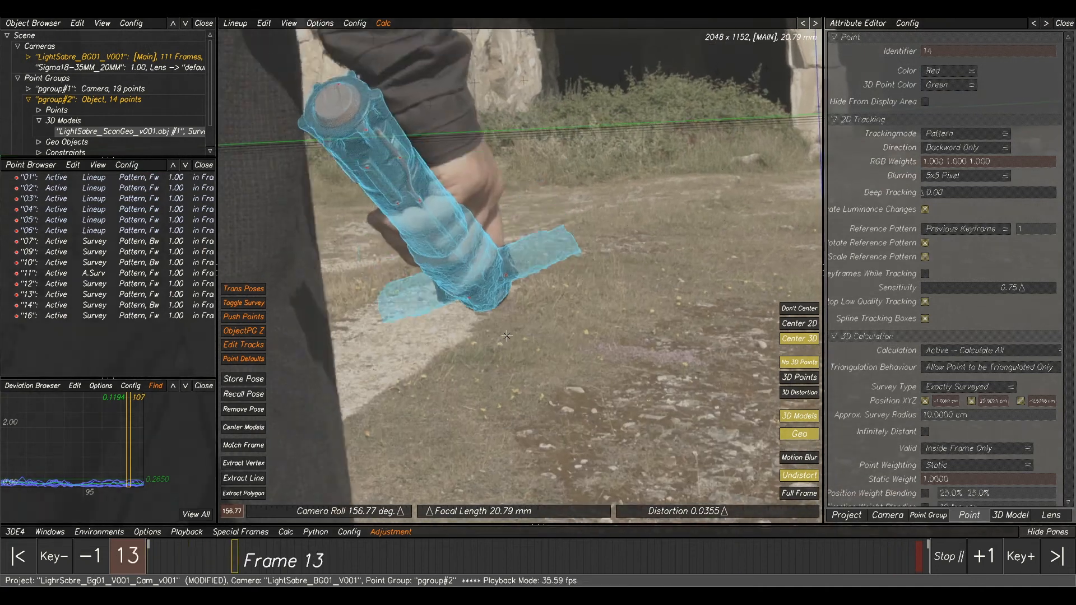
key("space")
left_click_drag(476, 559, 503, 571)
right_click_drag(682, 287, 582, 286, "ctrl")
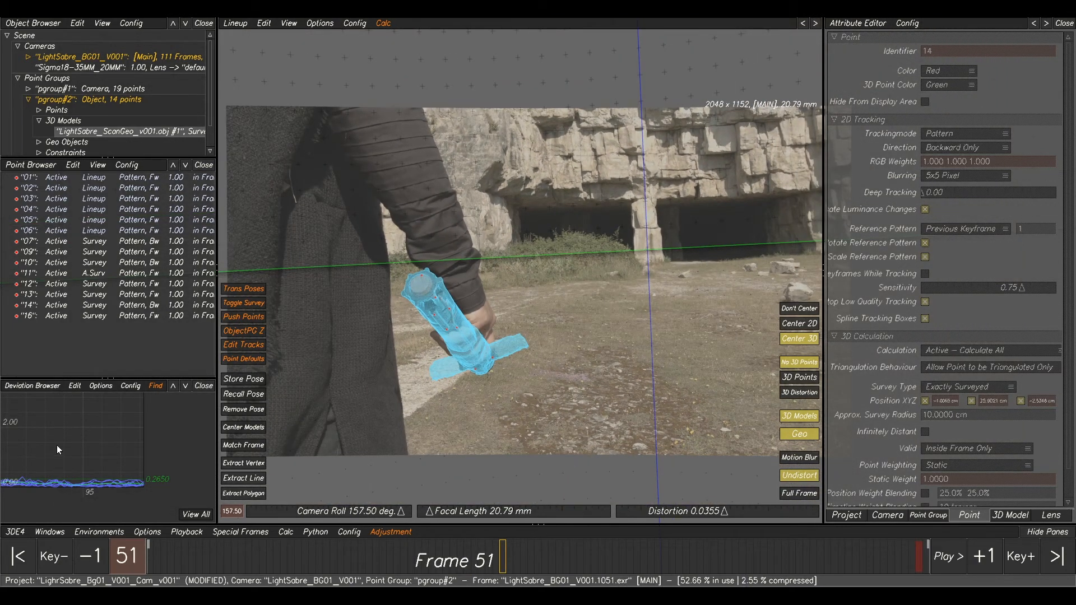
Save the project in the MM018 tut folder over the existing file LighrSabre_Bg01_V001_Cam_v001.3de.
left_click(13, 531)
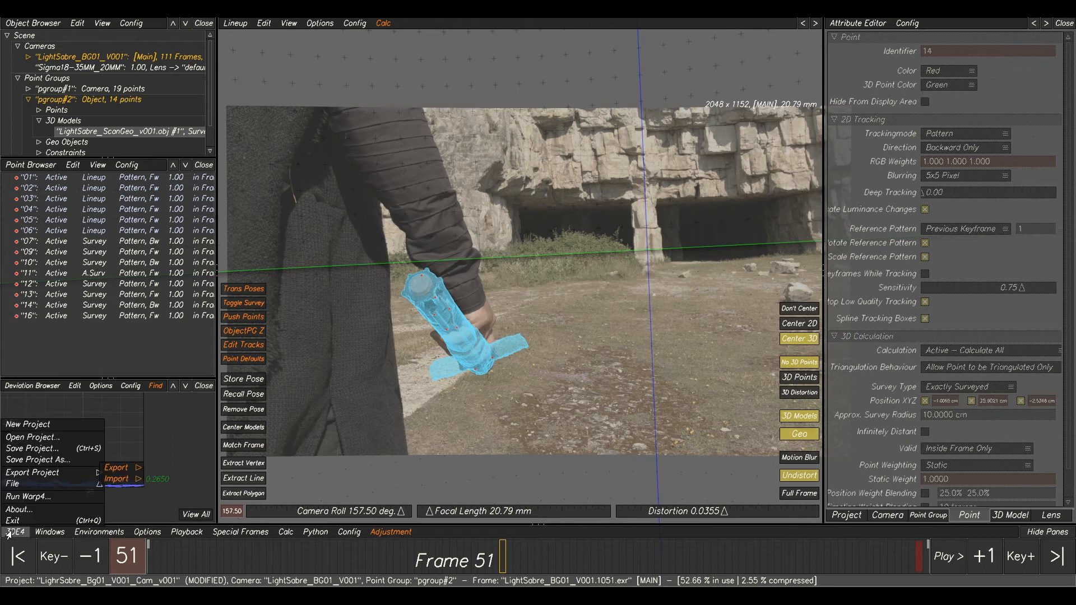
left_click(34, 459)
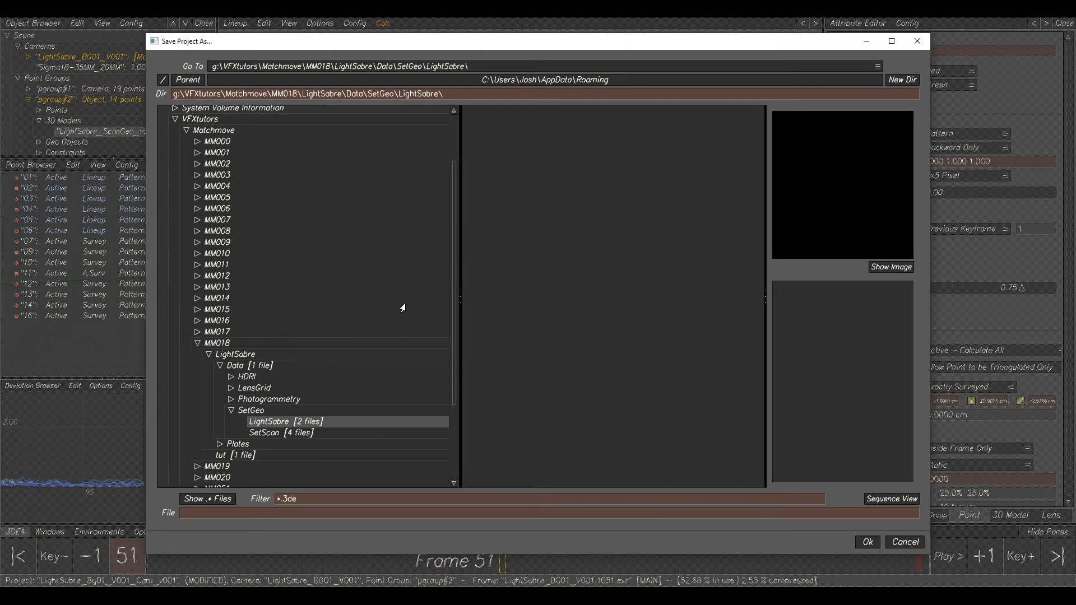
left_click(231, 455)
left_click(584, 119)
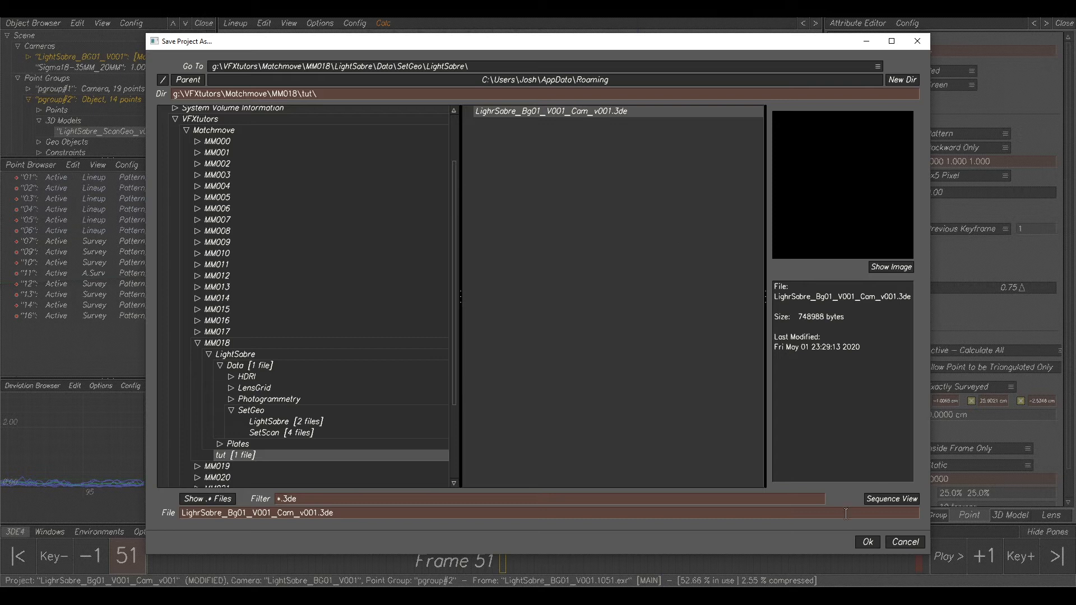
left_click(866, 542)
left_click(630, 317)
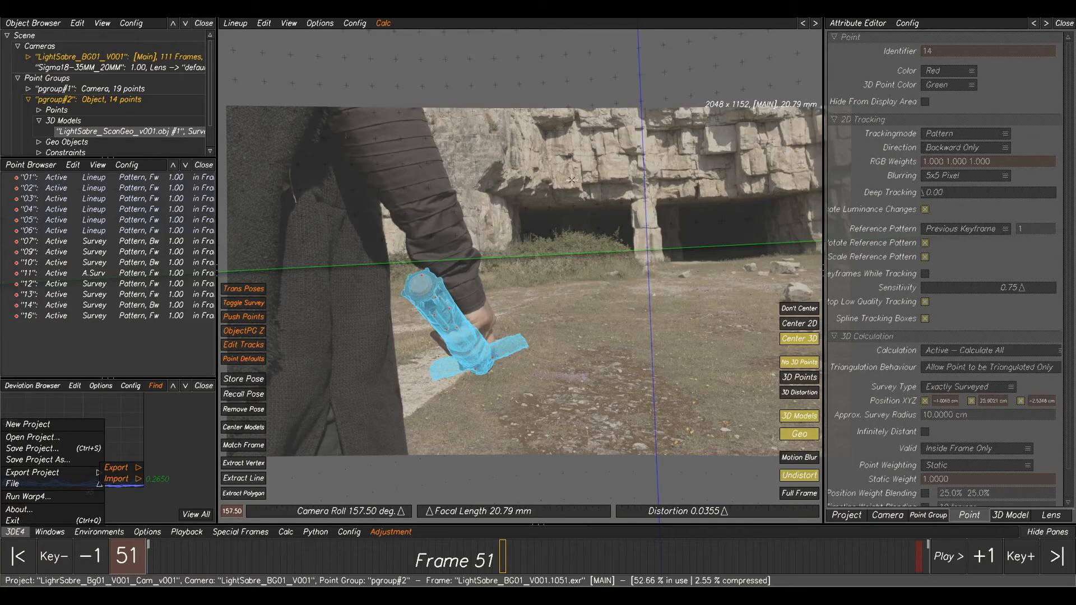
Show the Sith_SetScan_V001.obj 3D model of the camera point group pgroup#1.
left_click(28, 89)
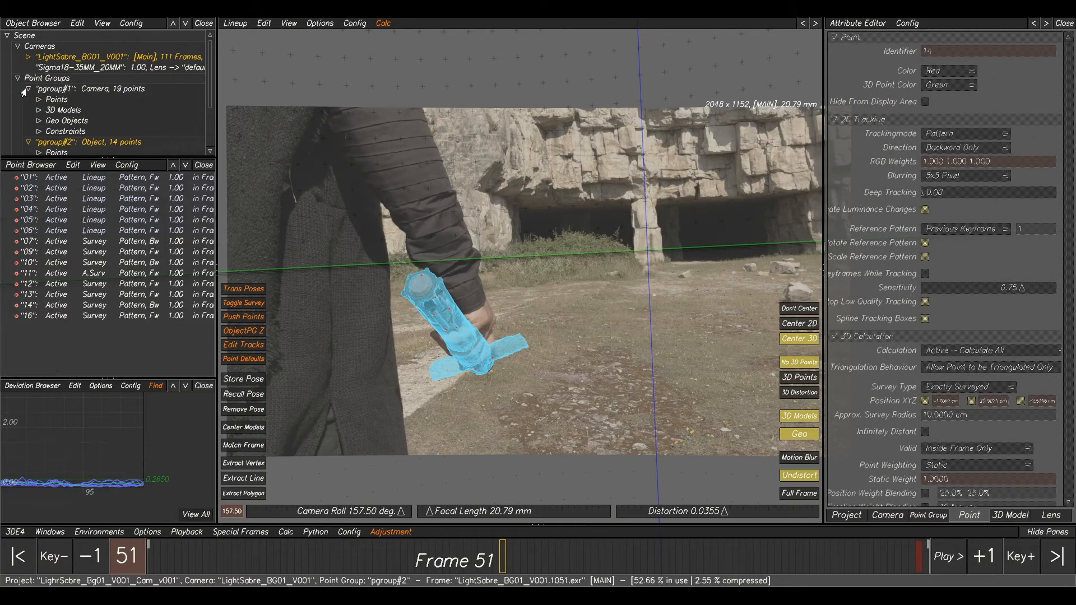
left_click(39, 110)
left_click(84, 120)
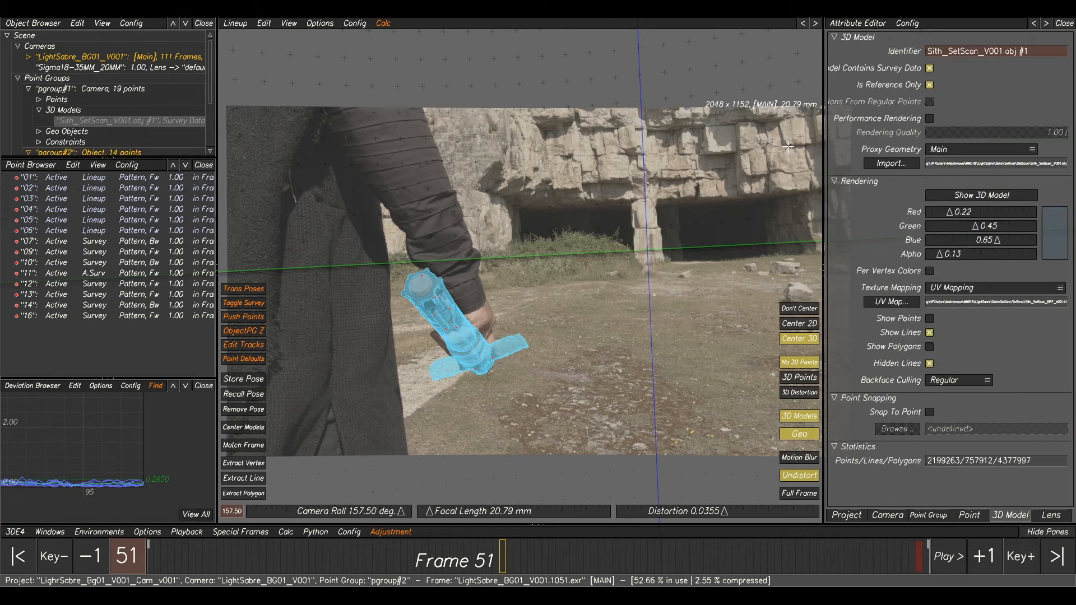
left_click(966, 195)
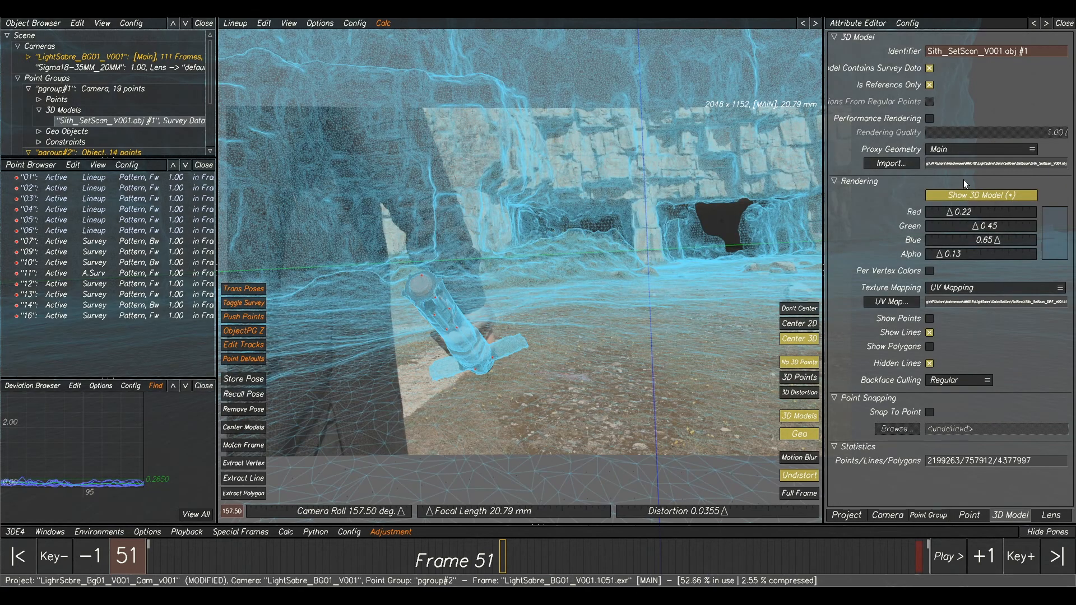
Recolour the LightSabre_ScanGeo_v001.obj model pink by setting its red to 0.71 and green to 0.23.
left_click(27, 89)
left_click(76, 132)
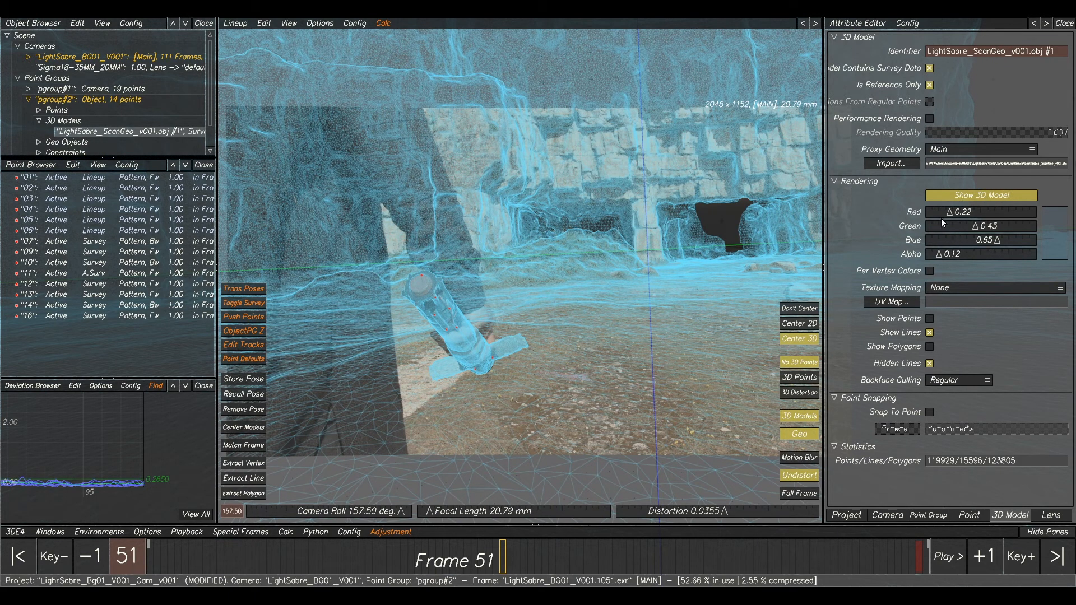
mouse_move(951, 216)
left_mouse_down()
mouse_move(994, 215)
mouse_move(939, 232)
left_mouse_up()
Play back the shot with the set scan and lightsaber models both shown, stopping at frame 55.
middle_click_drag(588, 270, 560, 270, "ctrl")
scroll(560, 271, "down", 1)
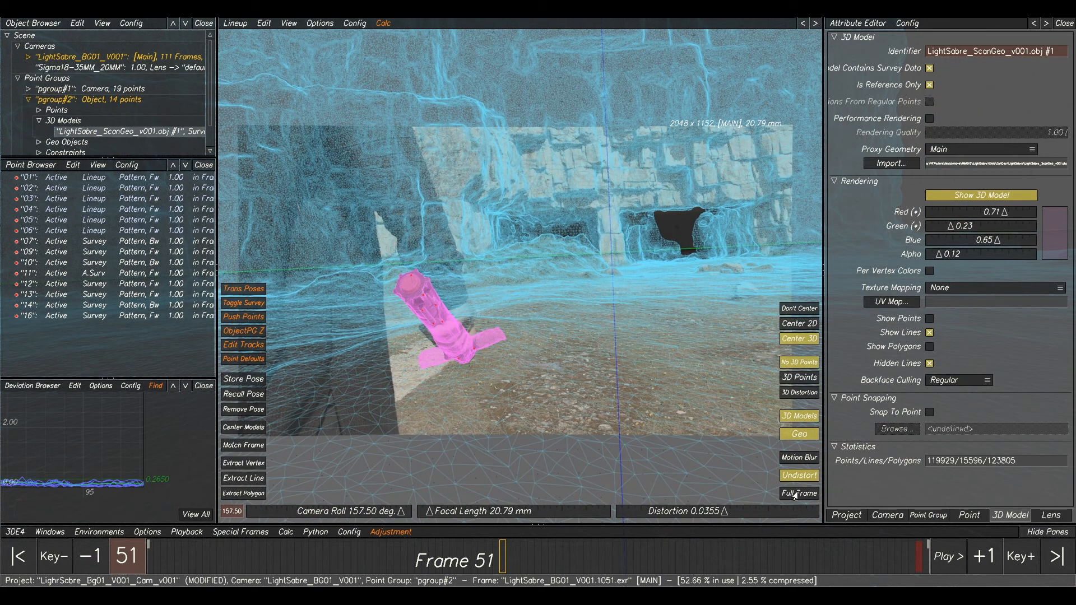
key("space")
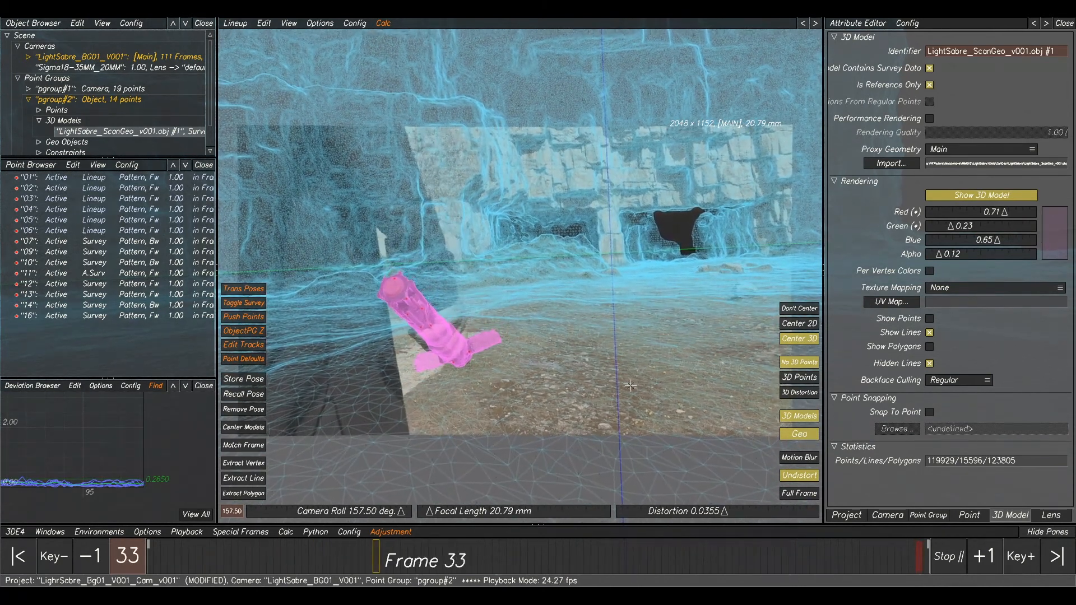
key("space")
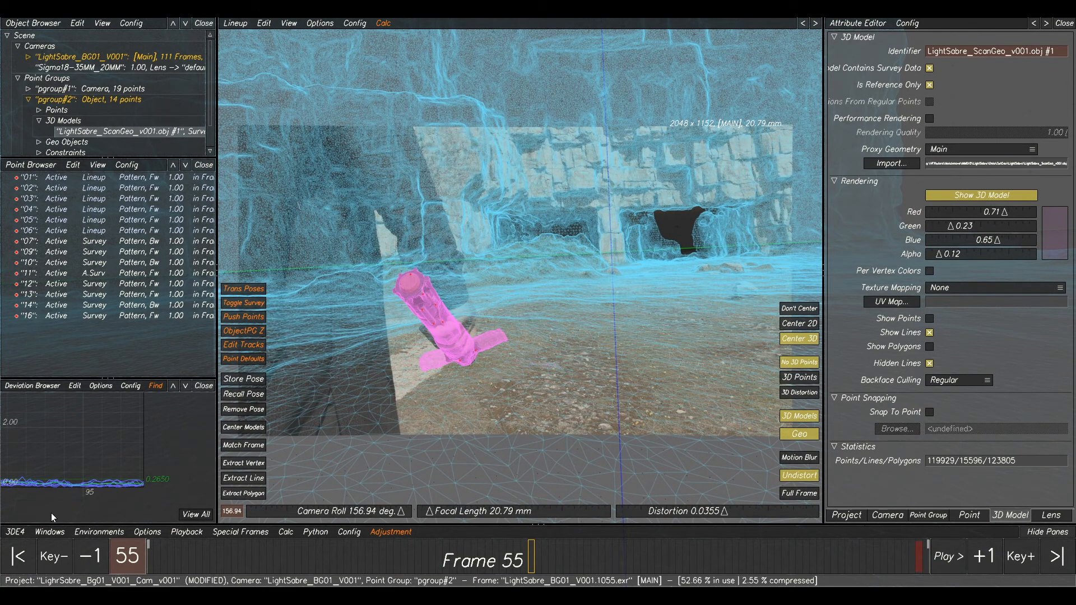
Start a Maya MEL-script export of the project with the start frame set to 1001.
left_click(18, 533)
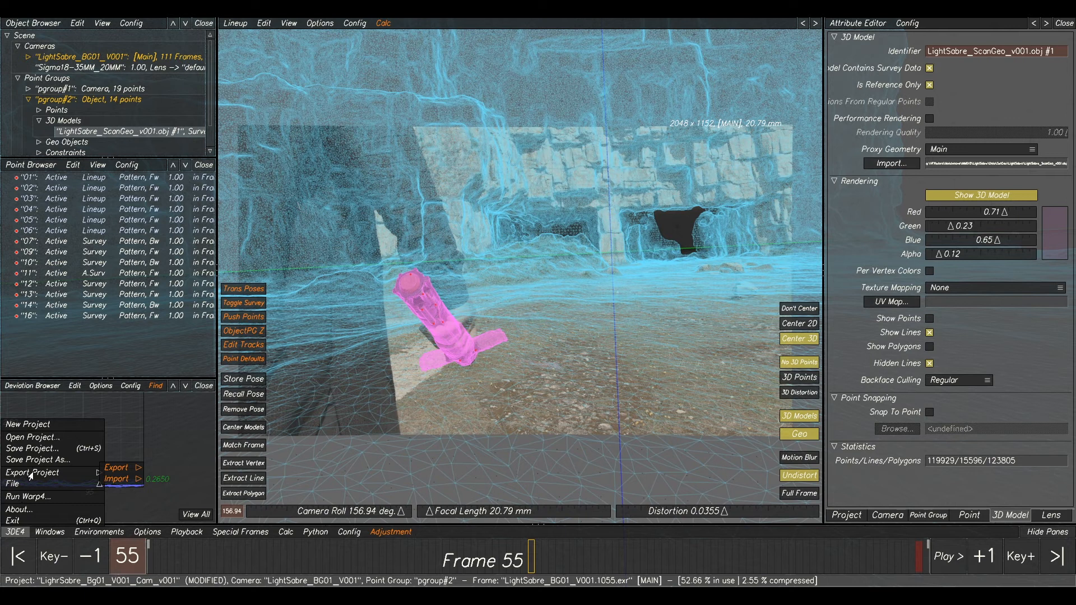
mouse_move(30, 475)
left_click(134, 447)
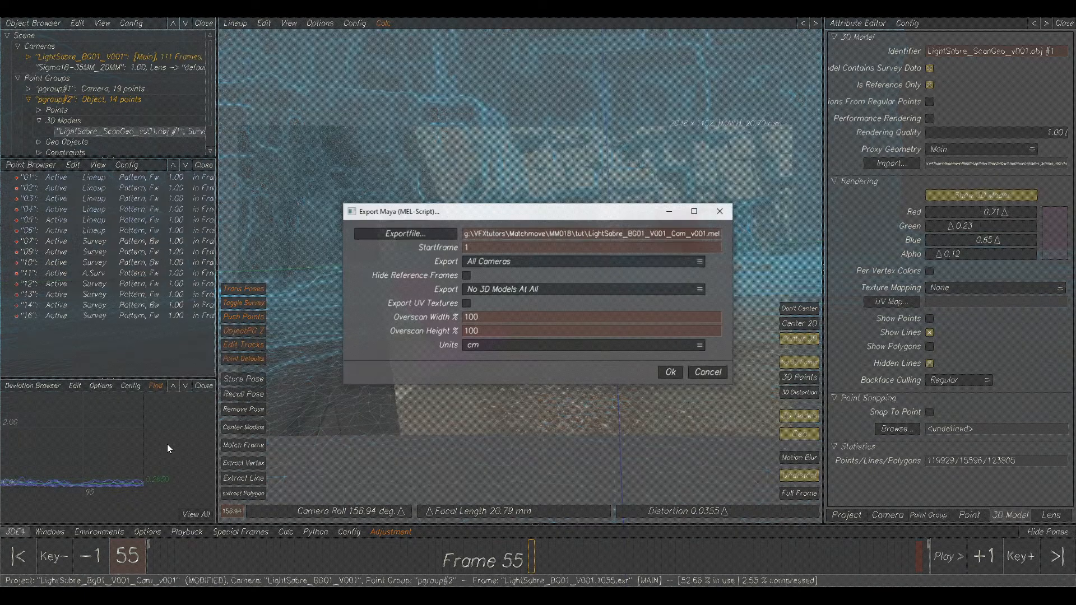
left_click(484, 248)
type("001")
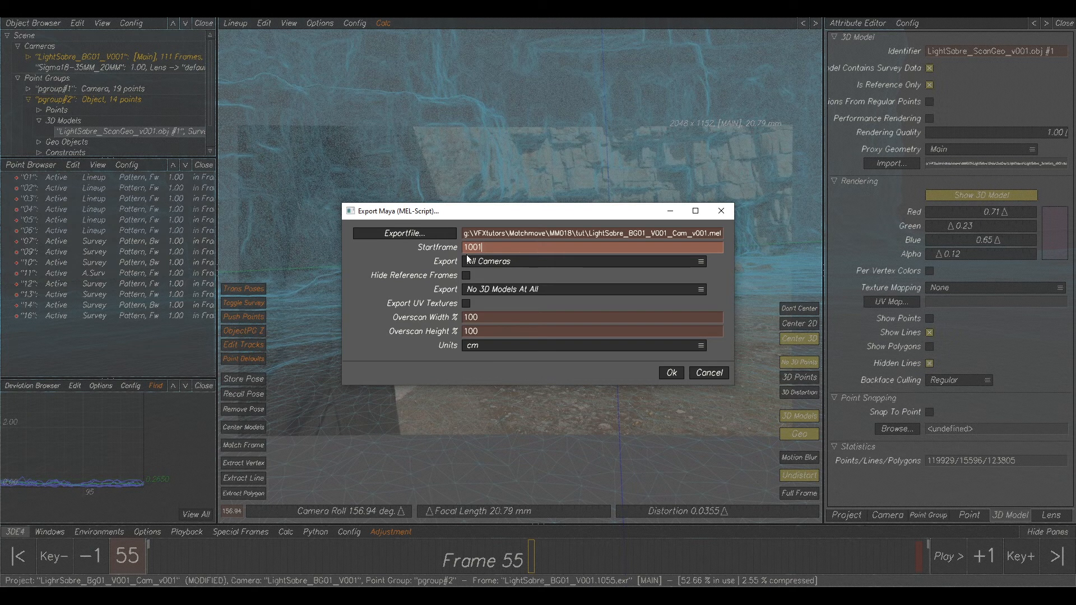
left_click(419, 240)
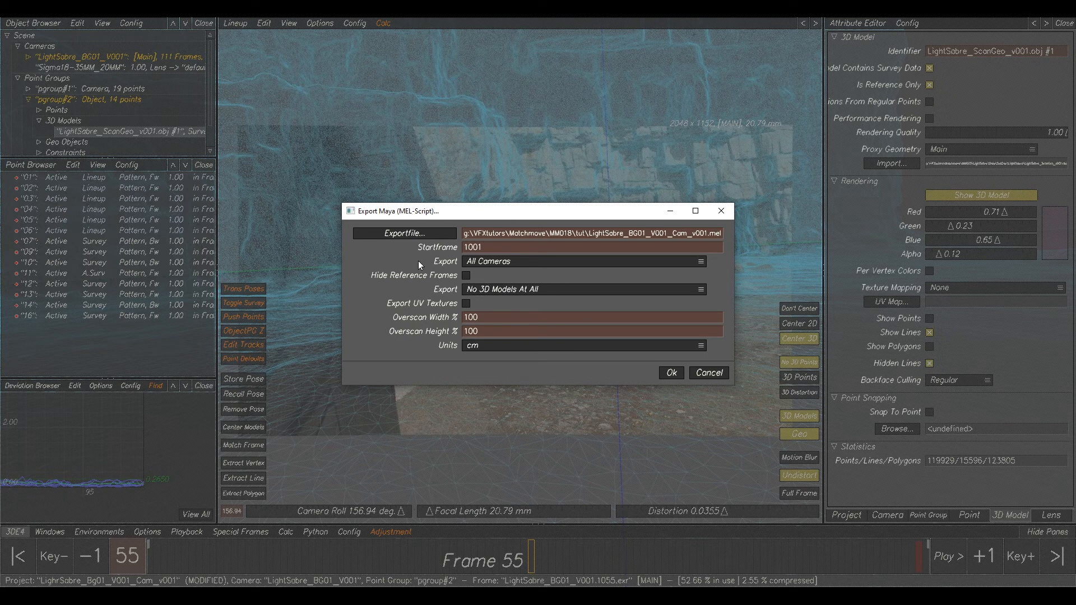
Name the Maya export LightSabre_BG01_v001_Cam_v001.mel in the MM018 tut folder and export all cameras without 3D models.
left_click(402, 234)
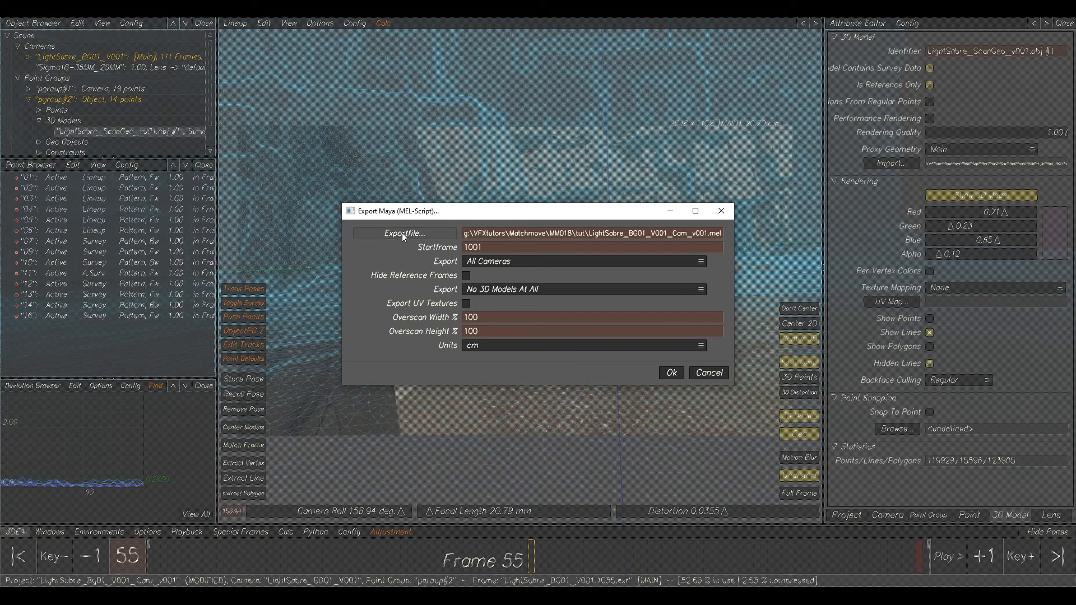
left_click(245, 513)
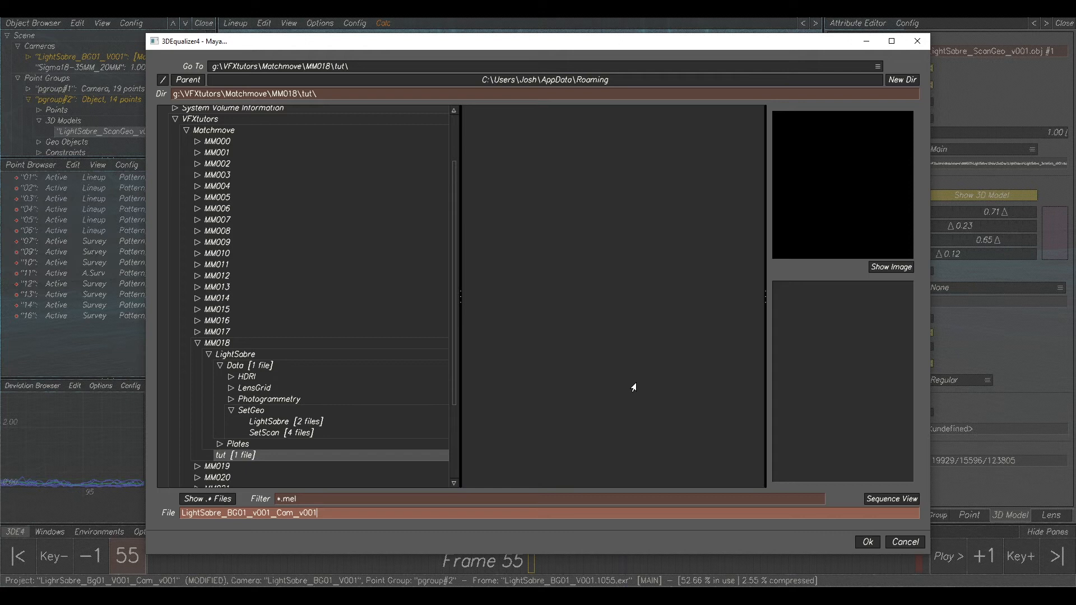
left_click(867, 543)
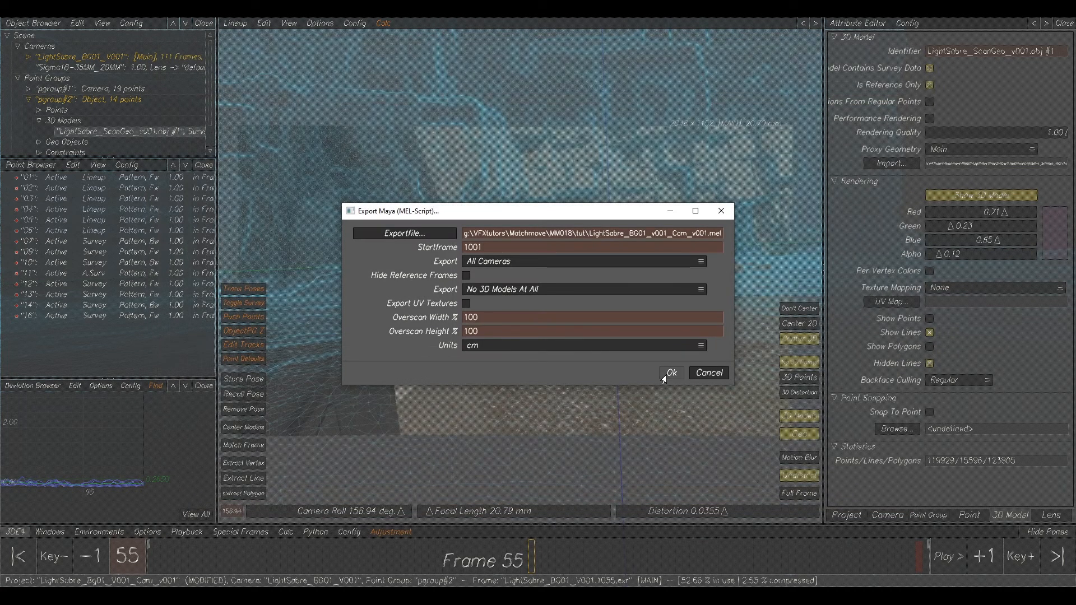
left_click(671, 373)
left_click(592, 324)
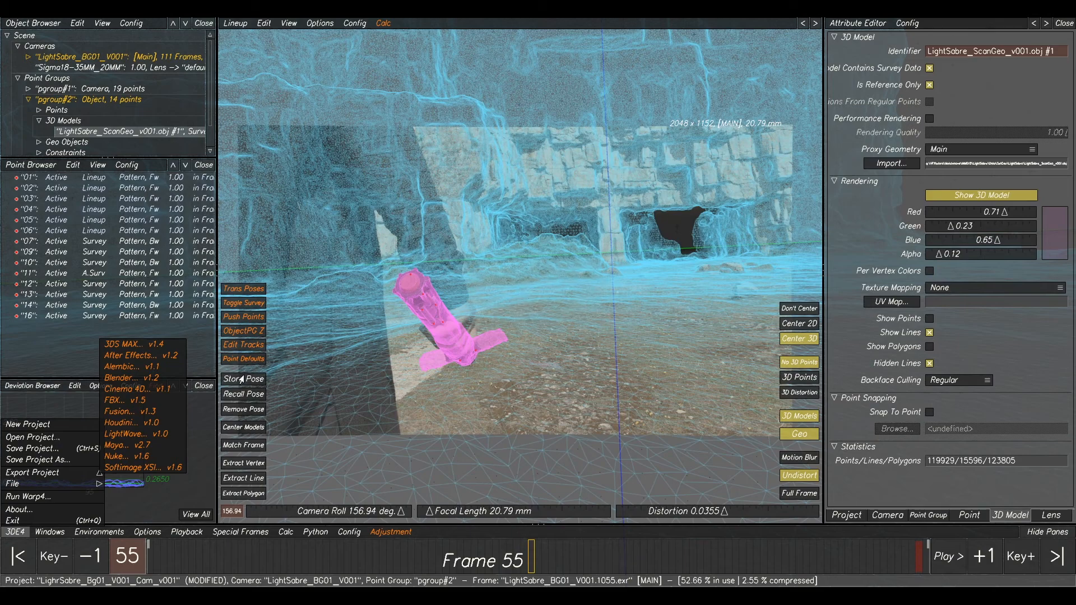
Export the Nuke LD_3DE4 lens distortion node as LightSabre_BG01_V001_NukeLDnode_v001.nk to the MM018 tut folder.
left_click(55, 490)
mouse_move(125, 473)
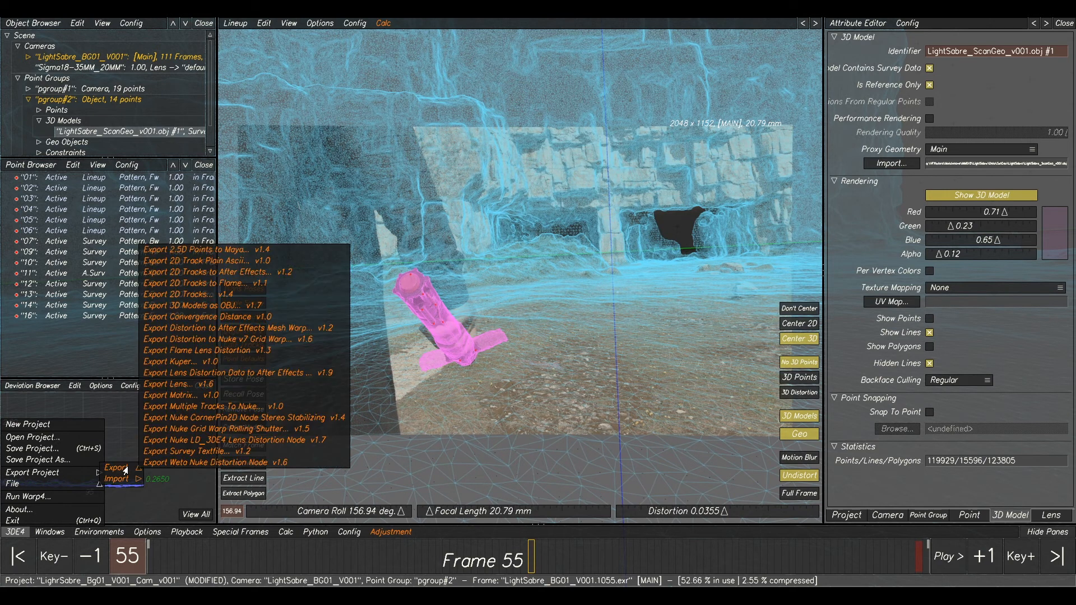
left_click(224, 439)
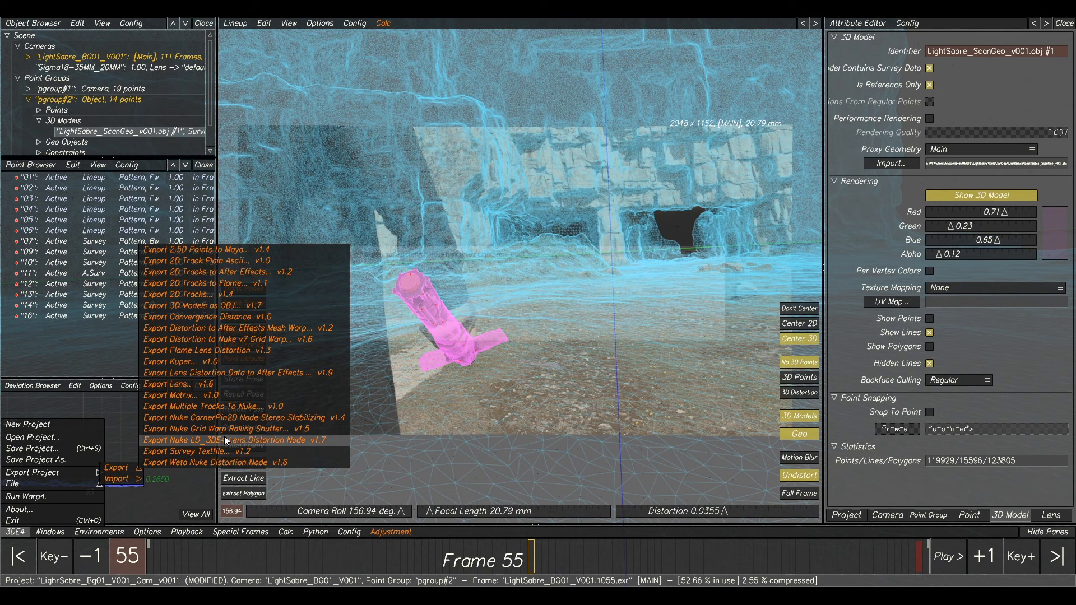
left_click(435, 276)
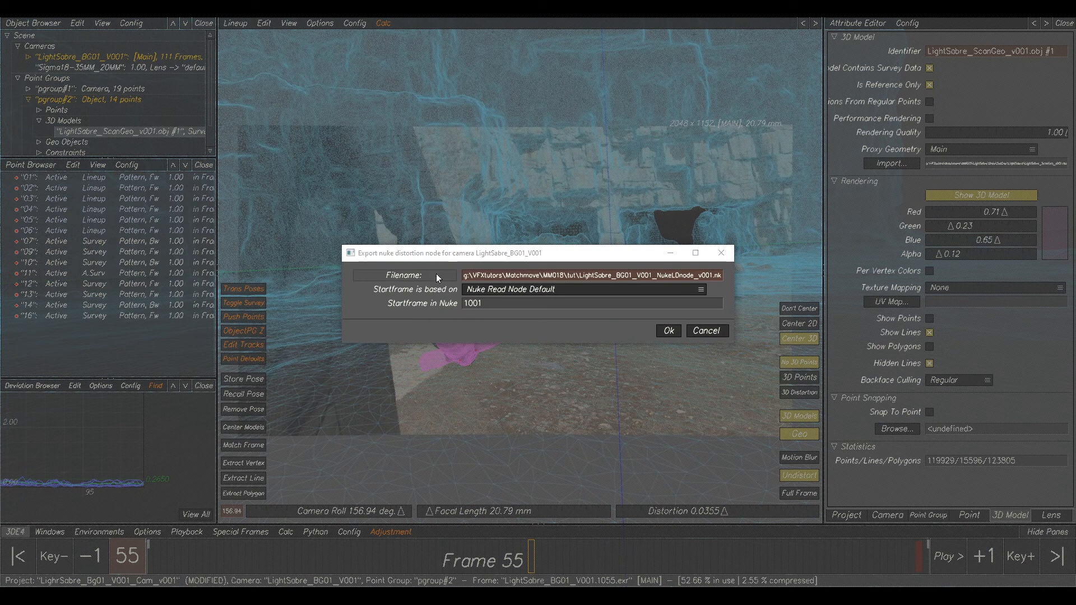
left_click(231, 512)
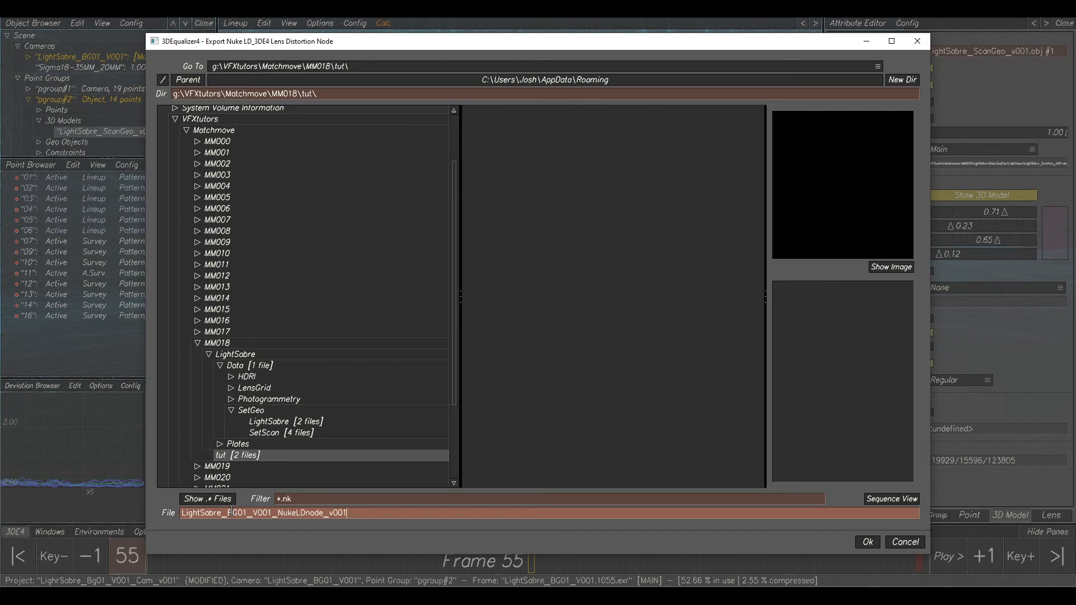
left_click(863, 542)
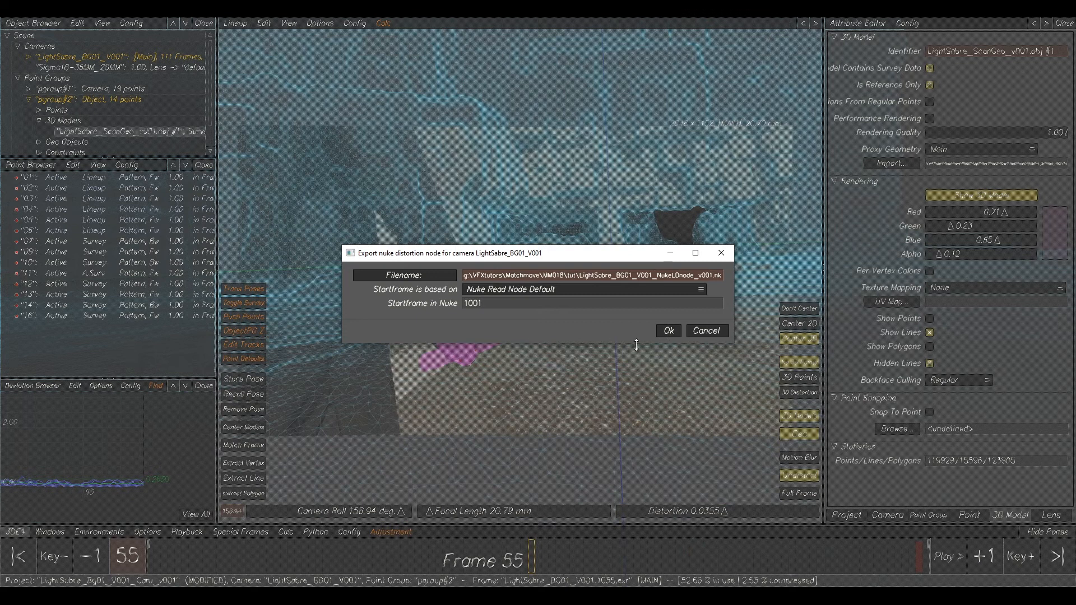
left_click(668, 332)
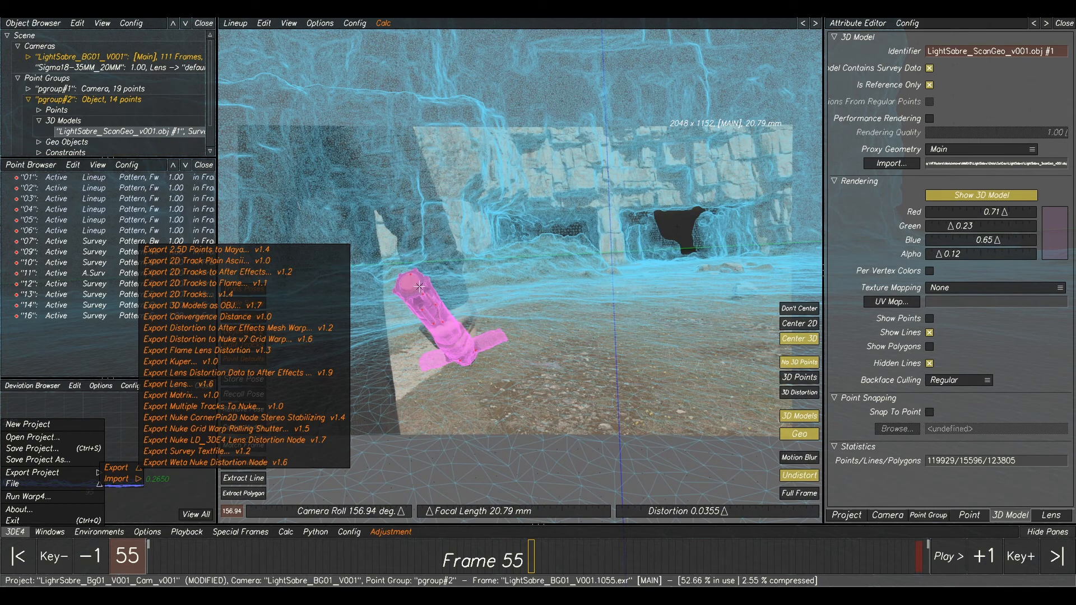
Go to frame 1 and export the lightsaber 3D model as LightSabre_SFLUP_v001.obj to the MM018 tut folder.
left_click_drag(244, 562, 146, 555)
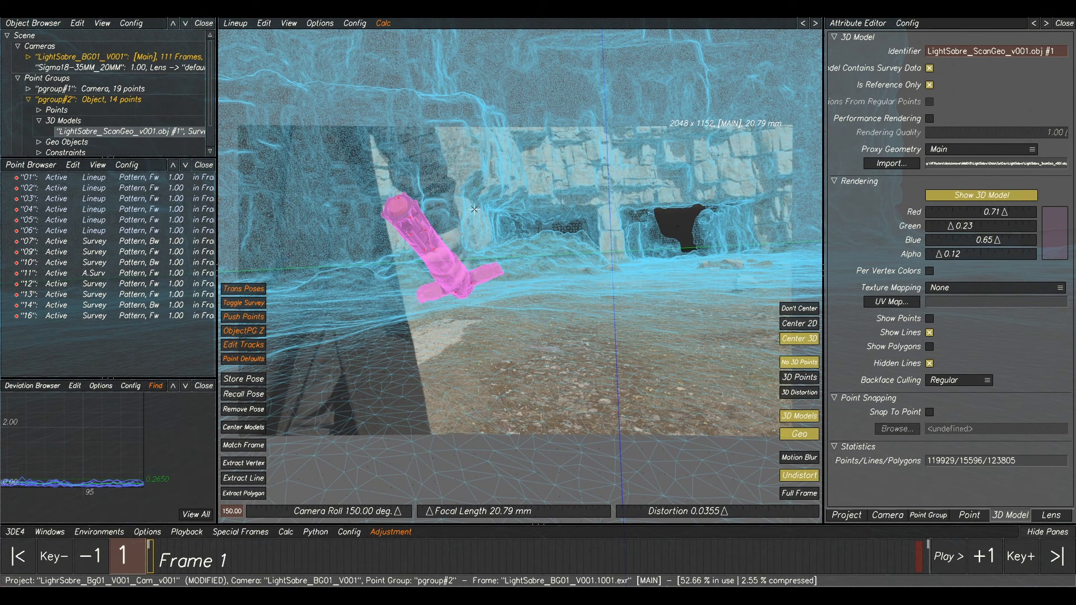
key("F6")
middle_click_drag(479, 369, 498, 312, "alt")
left_click(326, 23)
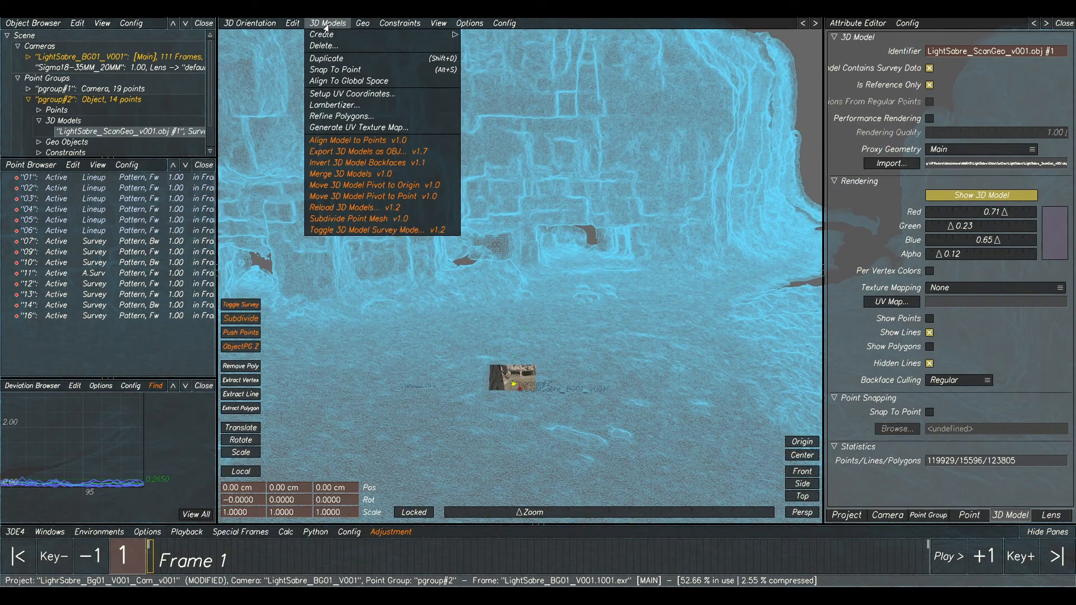
left_click(341, 152)
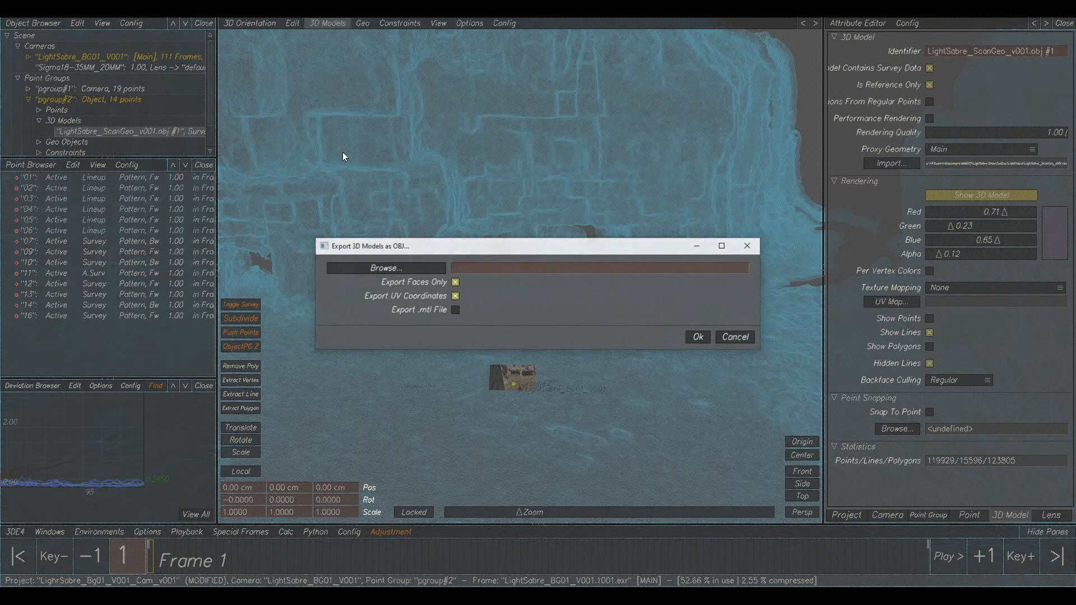
left_click(409, 269)
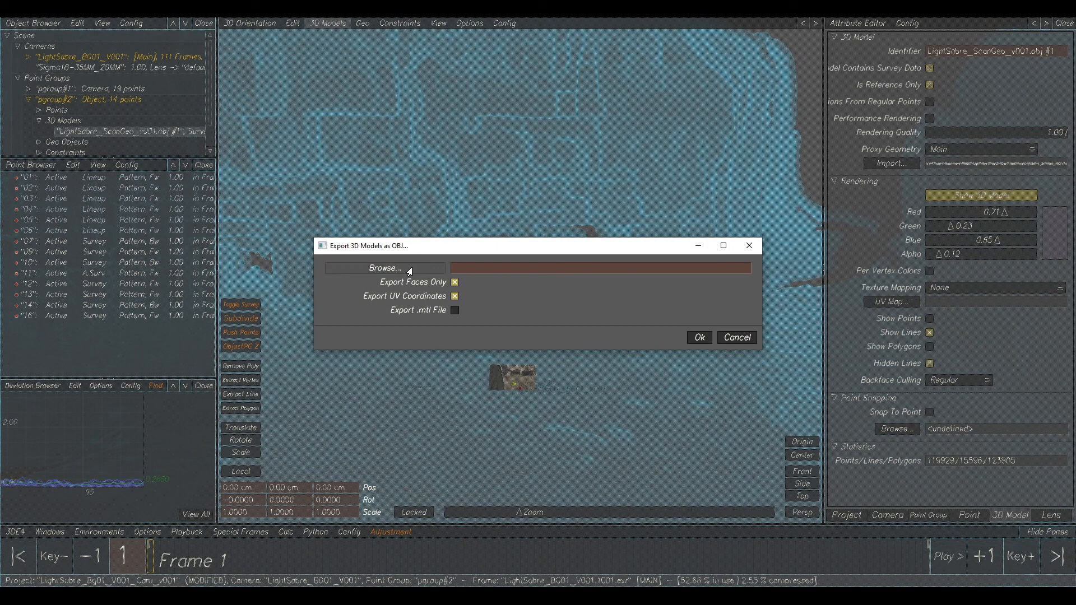
left_click(224, 514)
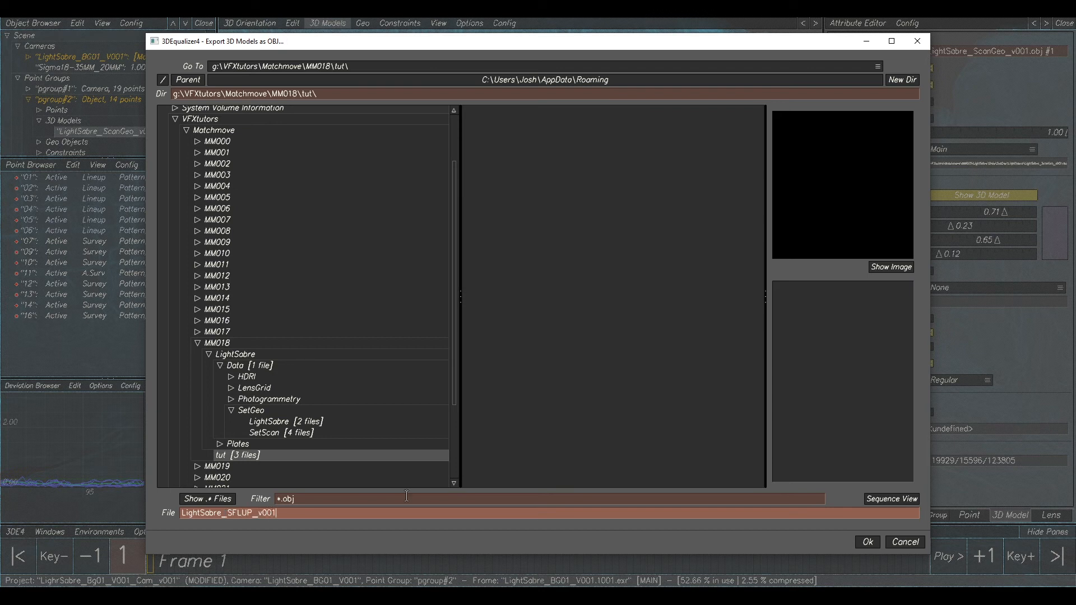
left_click(869, 543)
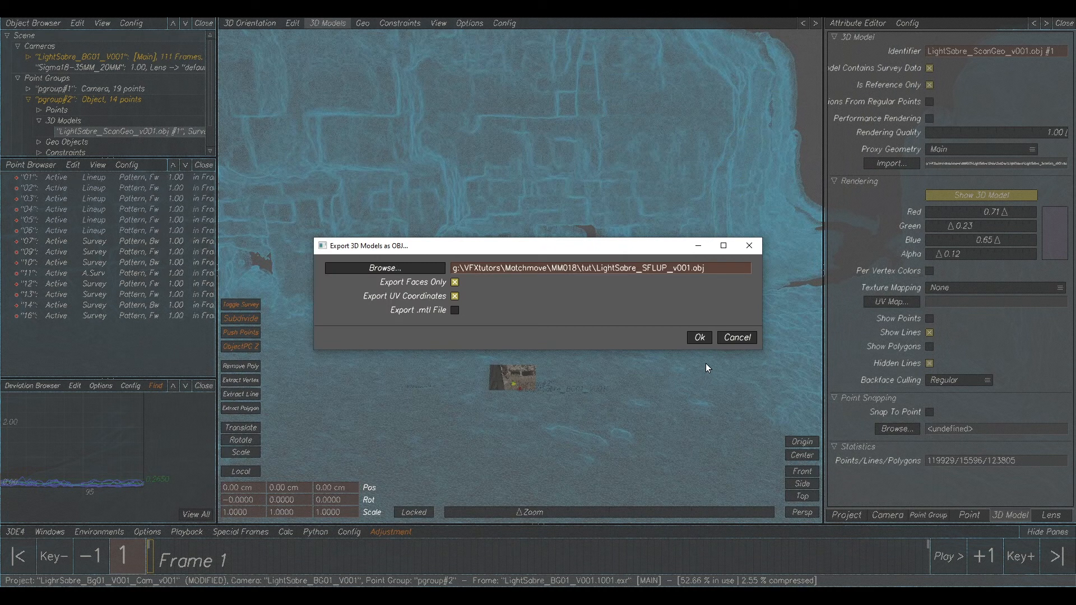
left_click(698, 338)
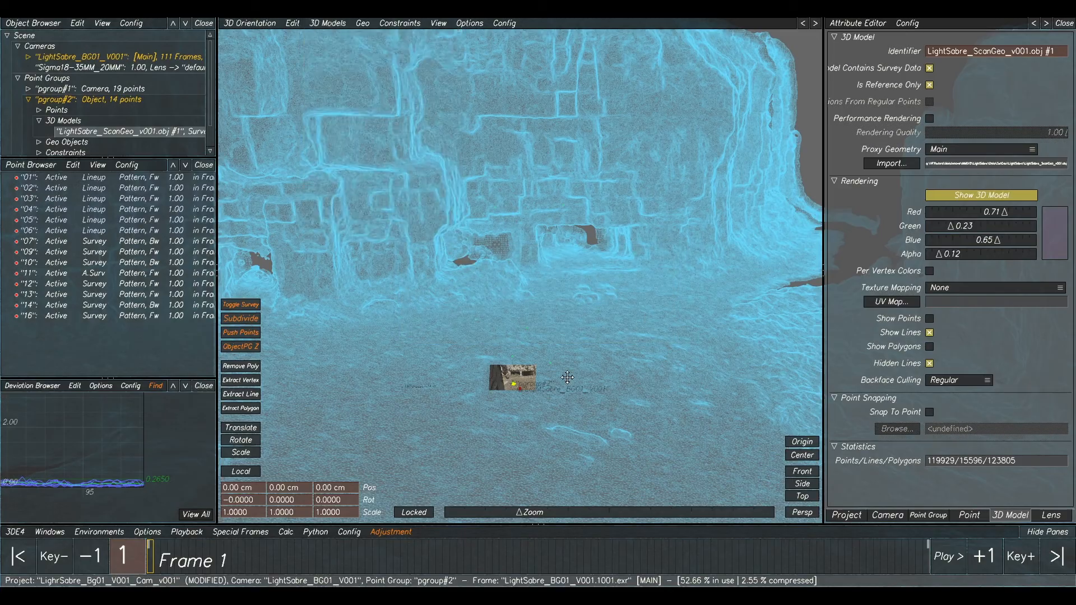
middle_click_drag(542, 417, 583, 354, "alt")
right_click_drag(583, 349, 292, 328, "alt")
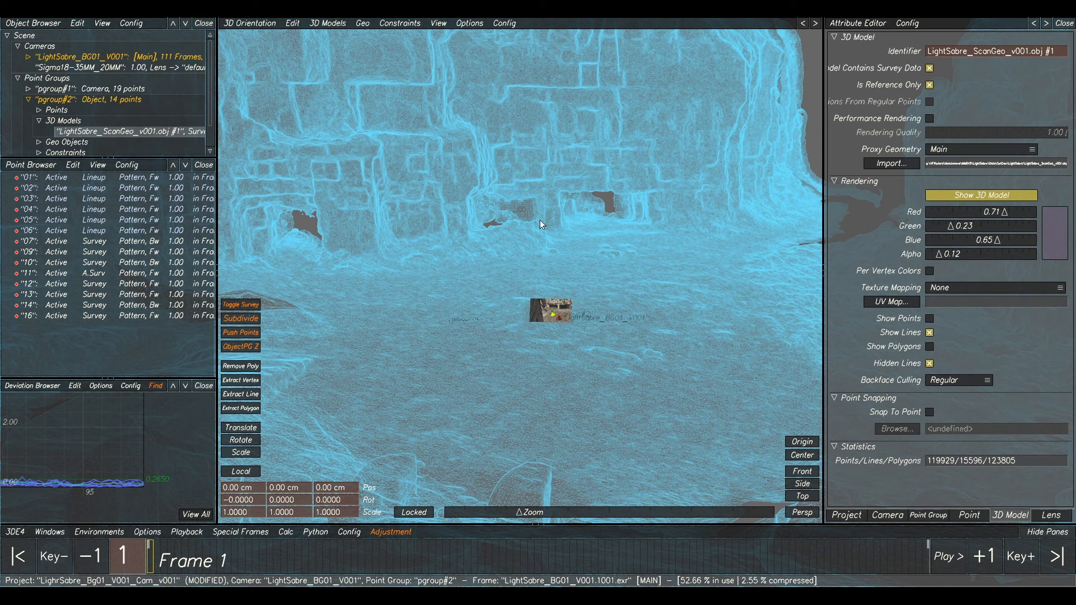
right_click_drag(567, 321, 580, 339, "alt")
middle_click_drag(640, 379, 617, 359)
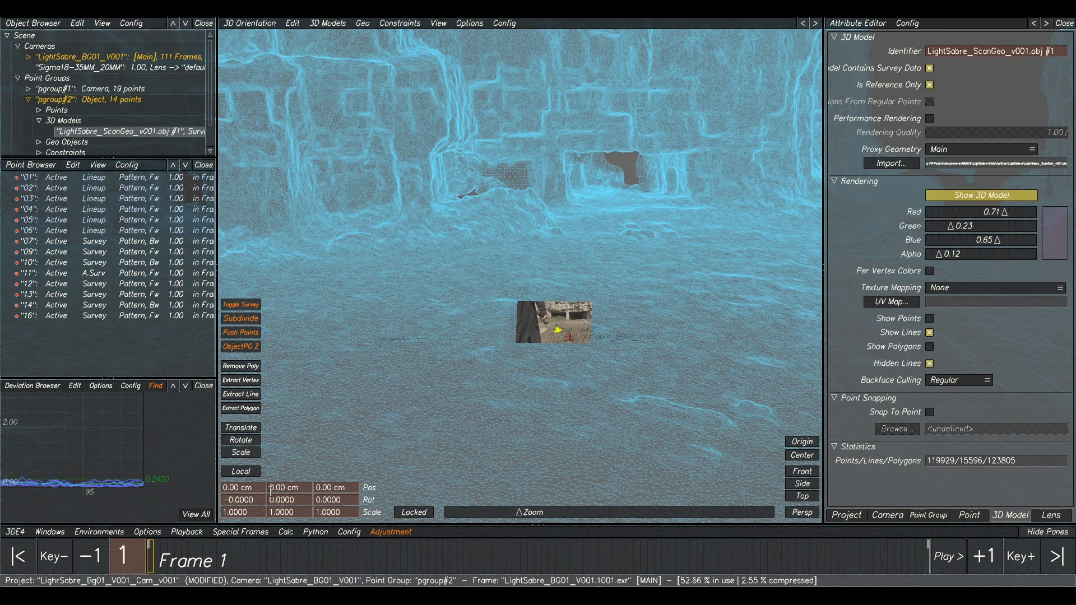
Run Warp4 and enable saving of the destination footage for the undistorted plate.
left_click(16, 532)
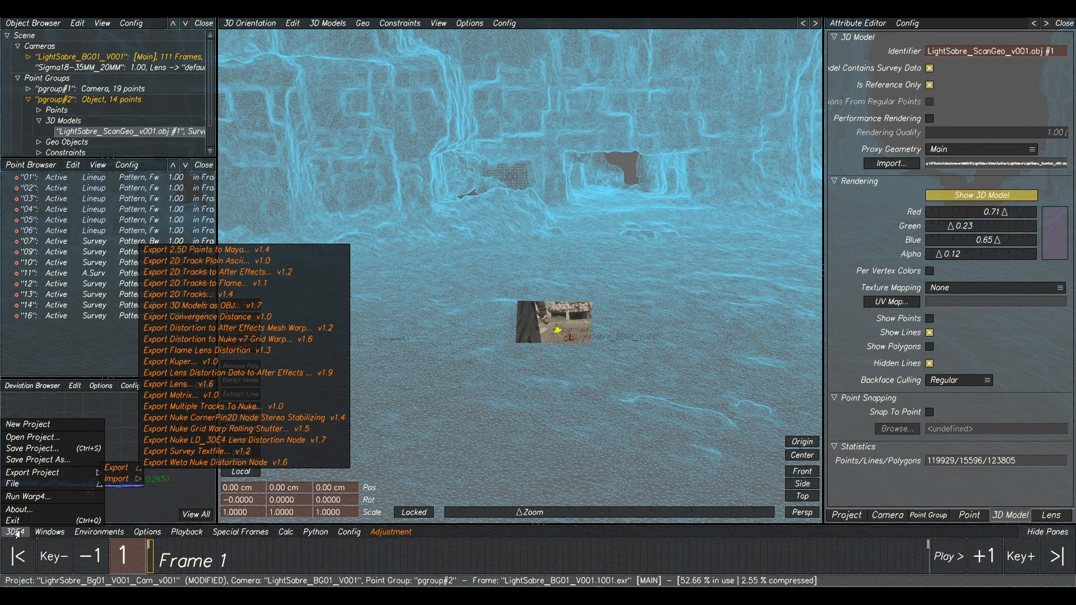
left_click(33, 497)
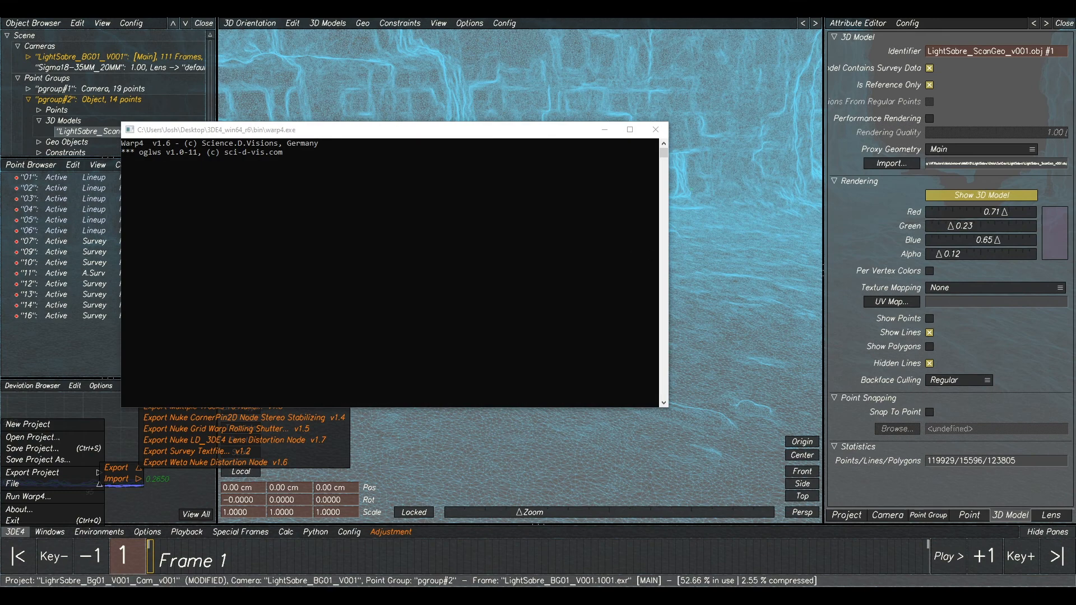
left_click_drag(790, 227, 355, 83)
scroll(752, 318, "down", 3)
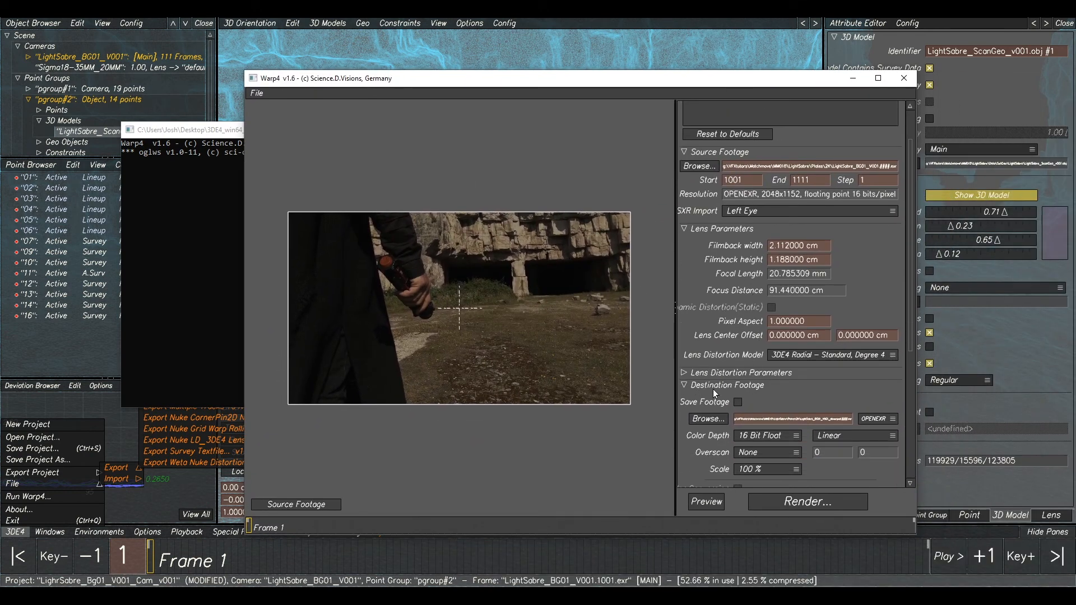
left_click(738, 403)
Browse the destination footage location to g:\VFXtutors\Matchmove\MM018\tut.
left_click(708, 419)
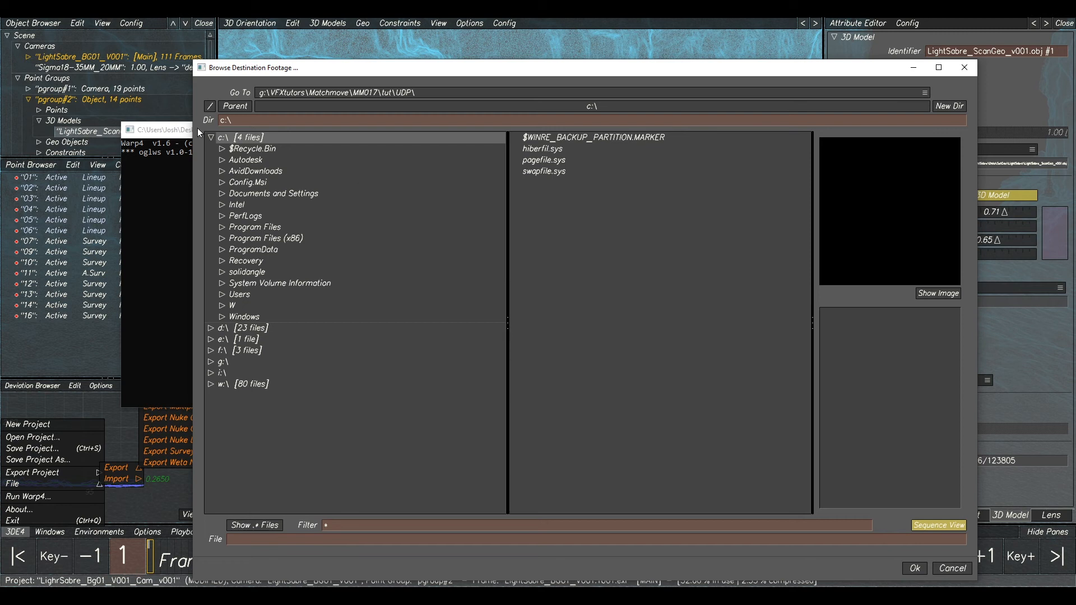
left_click(211, 137)
left_click(210, 182)
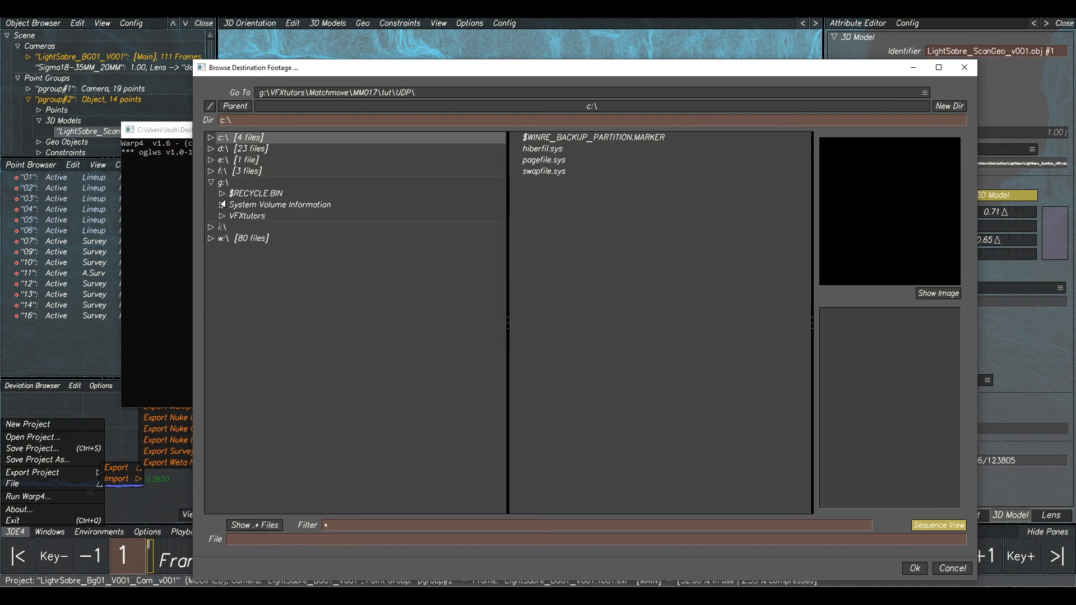
left_click(222, 215)
left_click(233, 227)
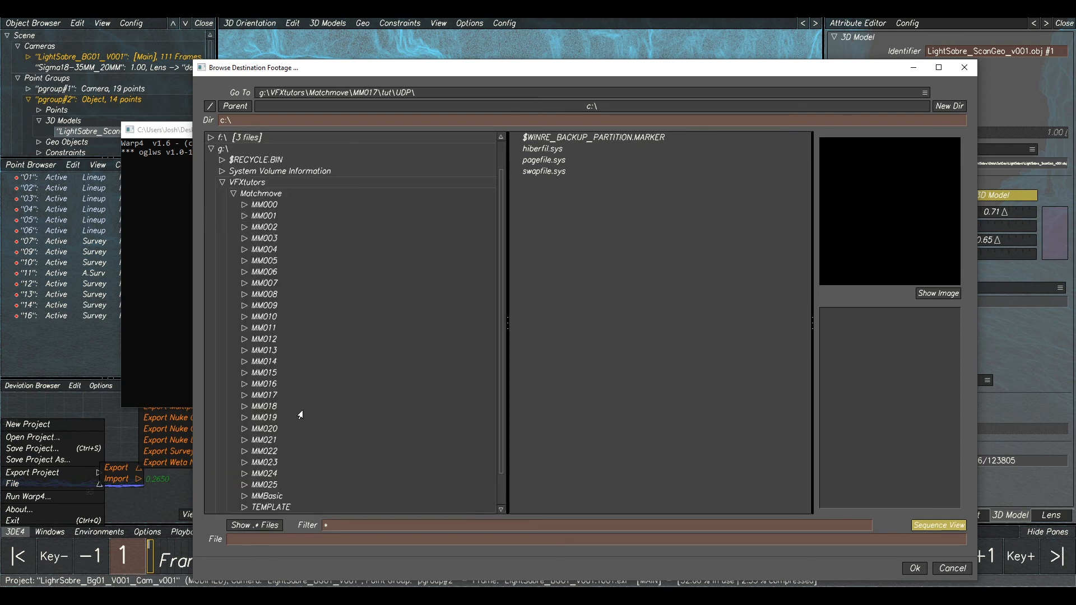
left_click(263, 407)
left_click(245, 407)
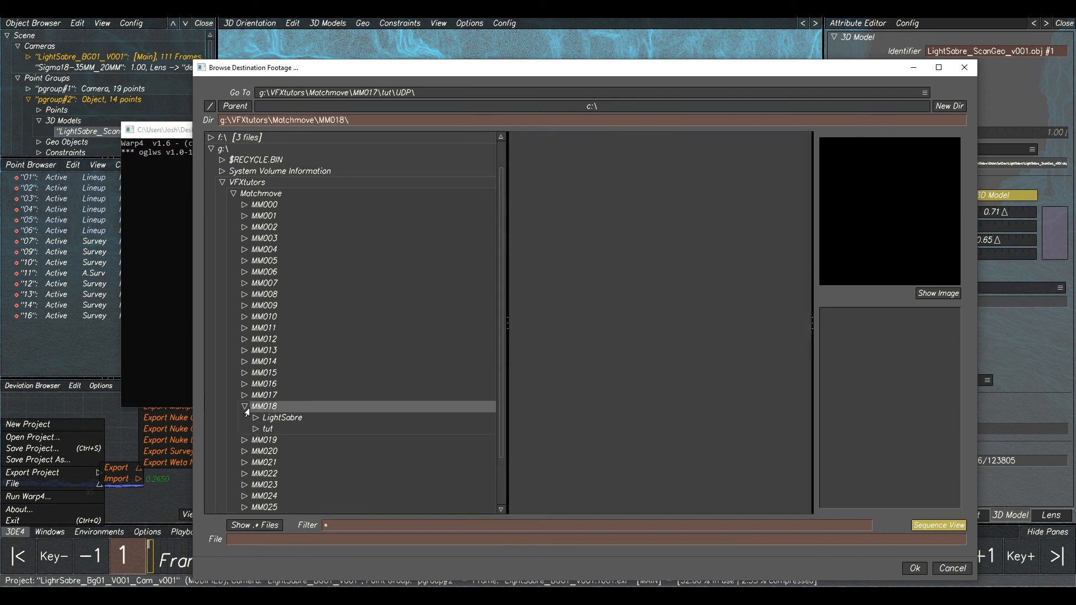
left_click(267, 429)
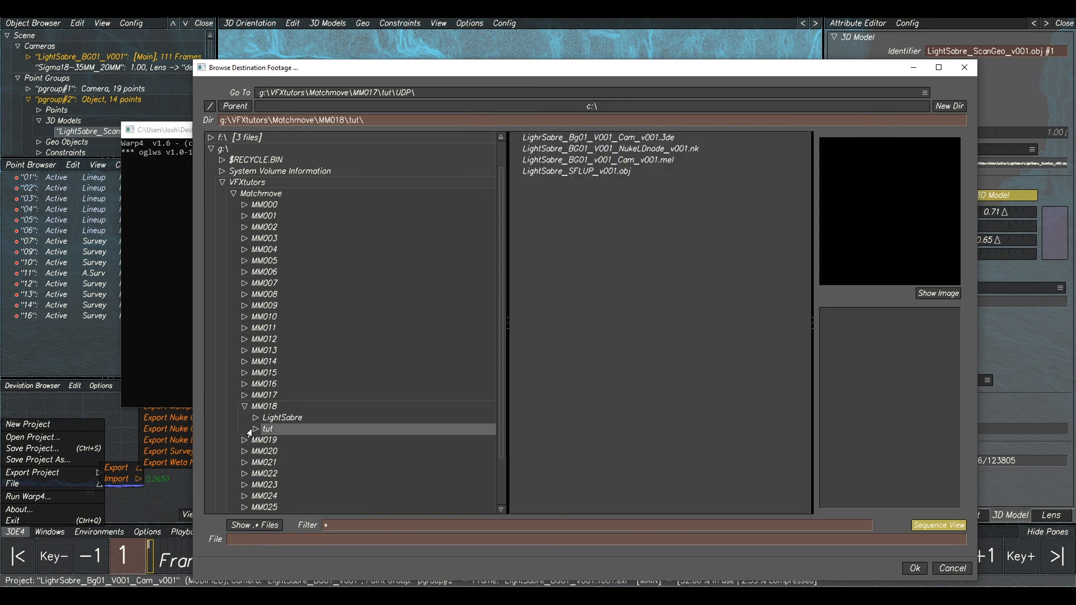
Create a directory named UDP inside the MM018 tut folder and select it as the destination.
left_click(947, 107)
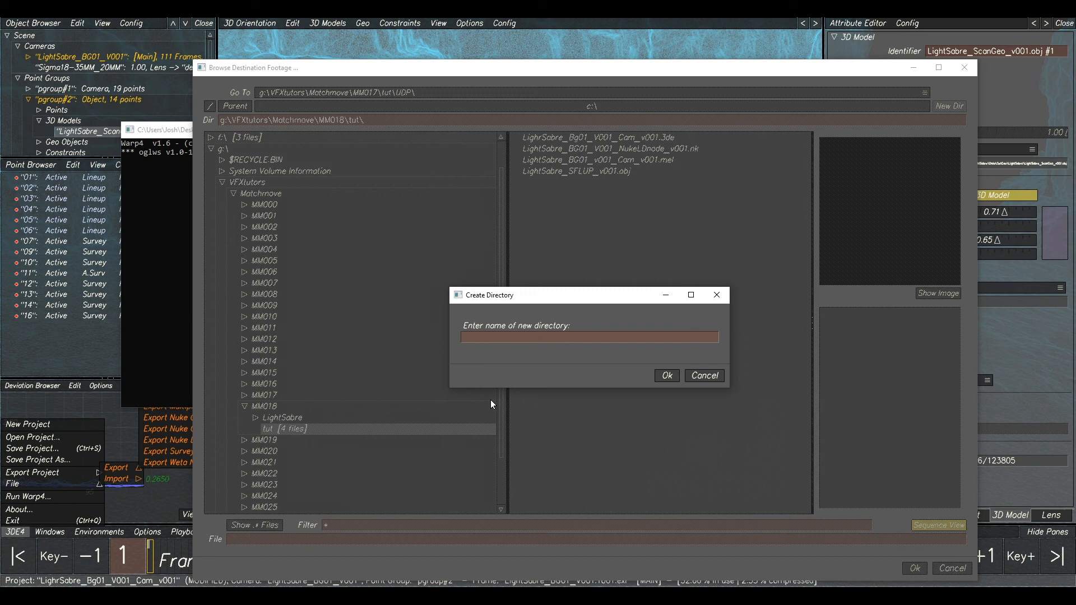
left_click(514, 338)
type("UDP")
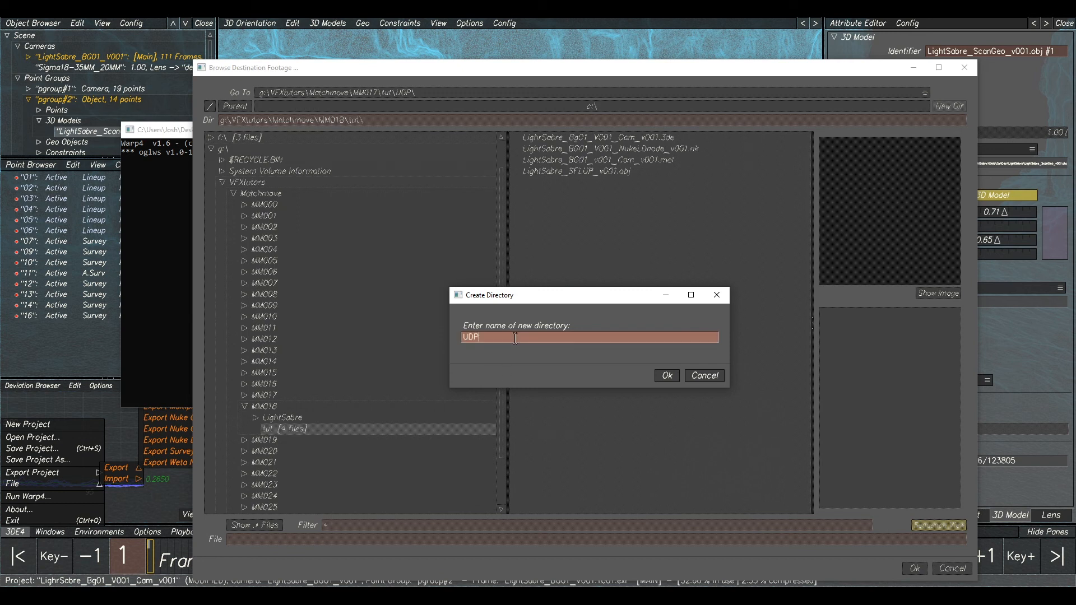
left_click(667, 375)
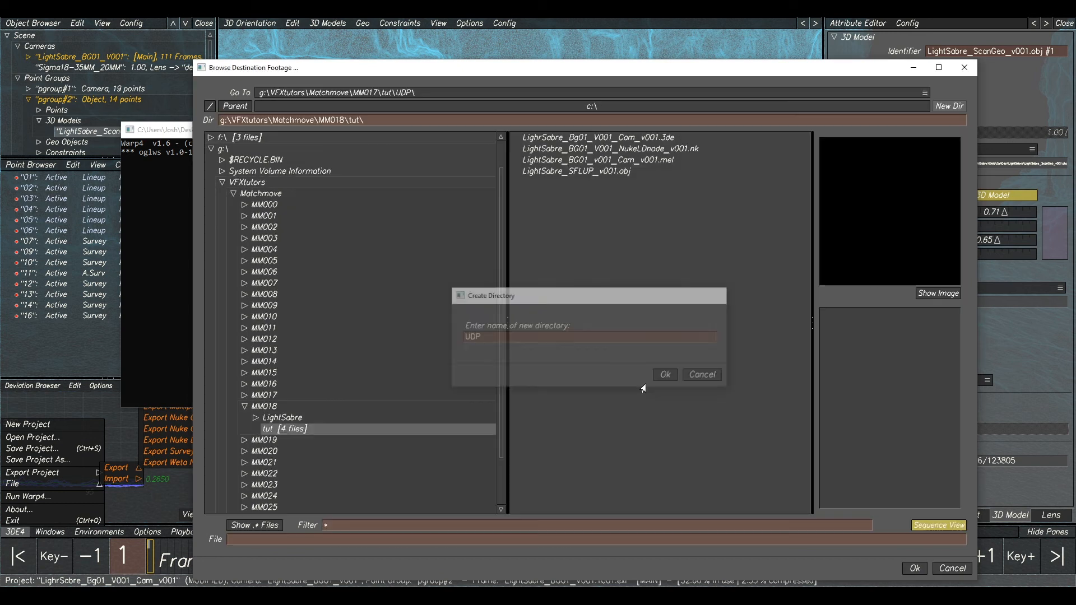
left_click(297, 440)
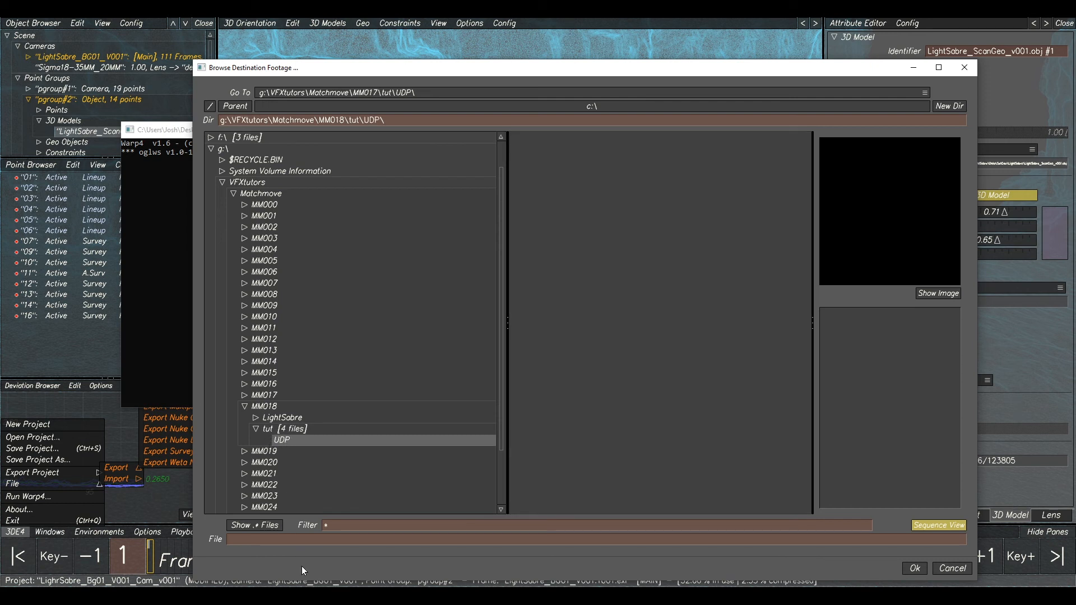
Name the destination footage LightSabre_BG01_V001_UDP.####.exr in the UDP folder and accept it.
left_click(299, 538)
type("LIGHT")
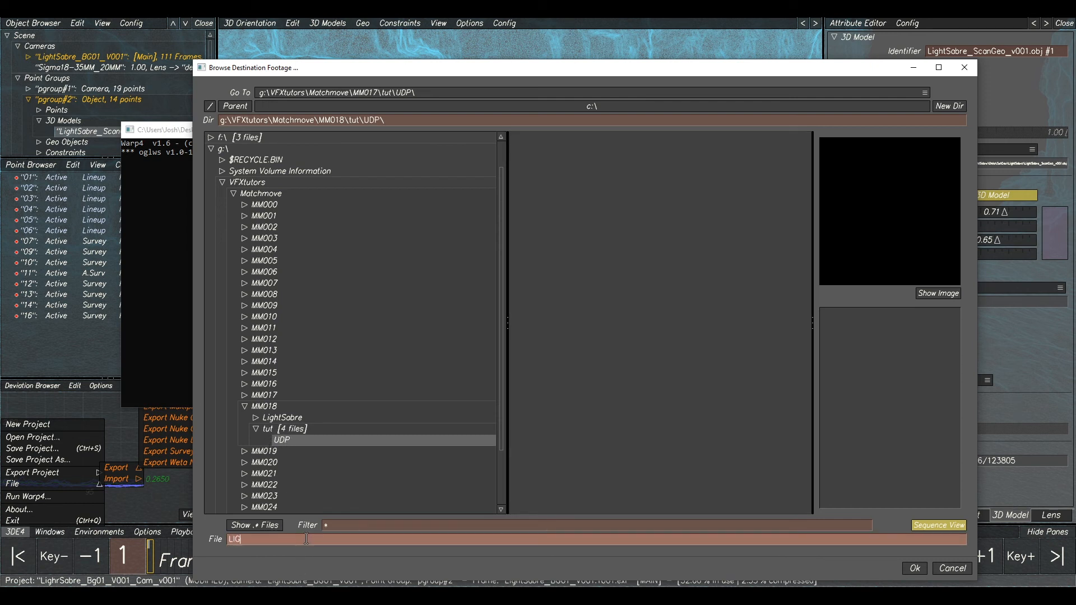
key("BackSpace")
key("BackSpace")
key("BackSpace")
key("BackSpace")
type("ightSabre_BG01_V001_UDP.####.exr")
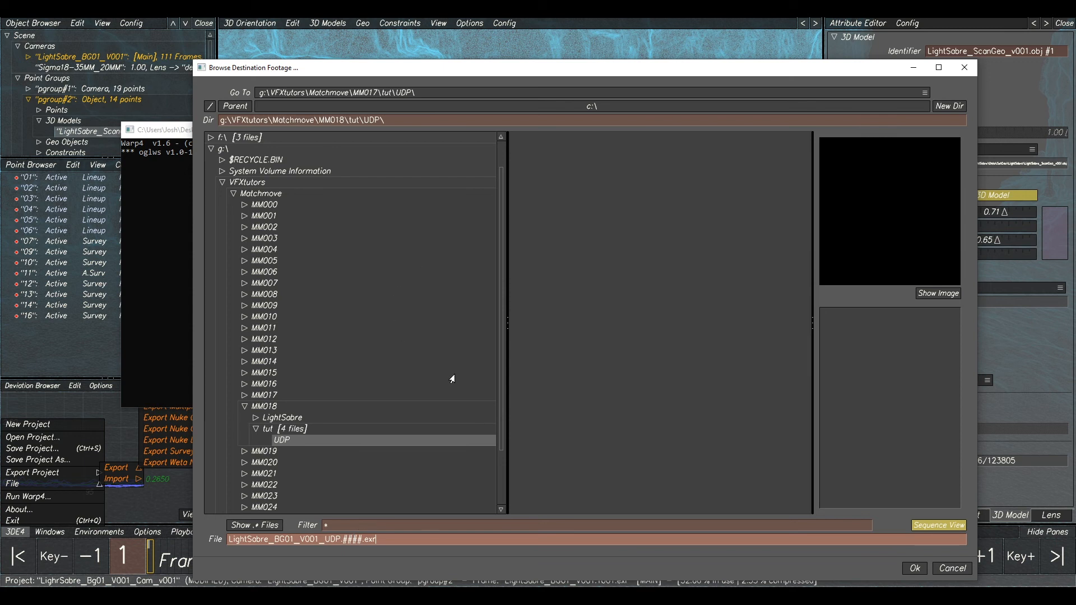
left_click(918, 568)
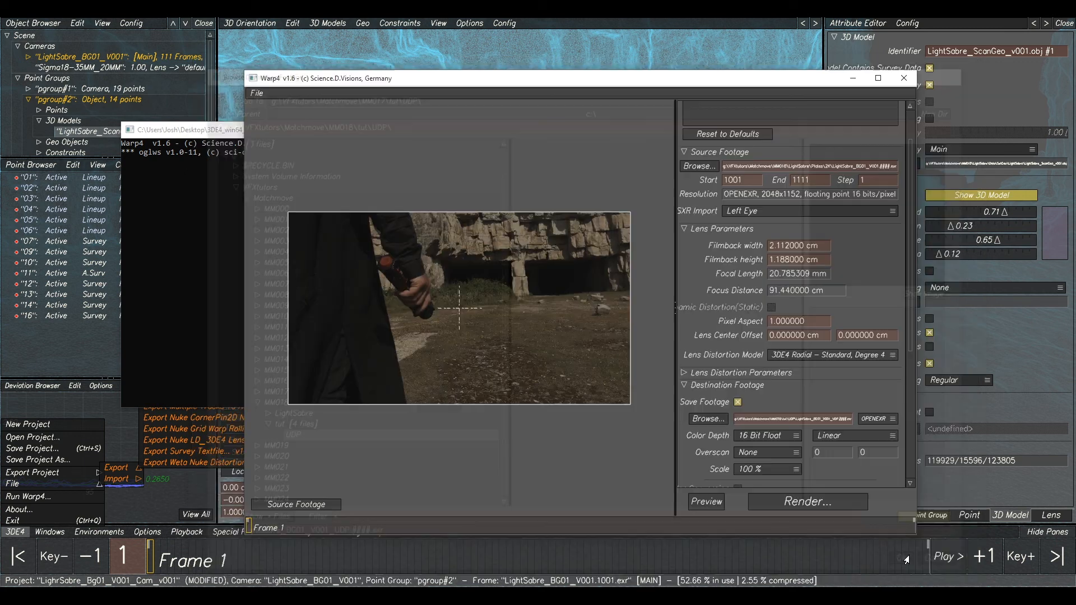
Render the undistorted footage at 50 % scale and exit Warp4.
left_click(744, 472)
left_click(754, 486)
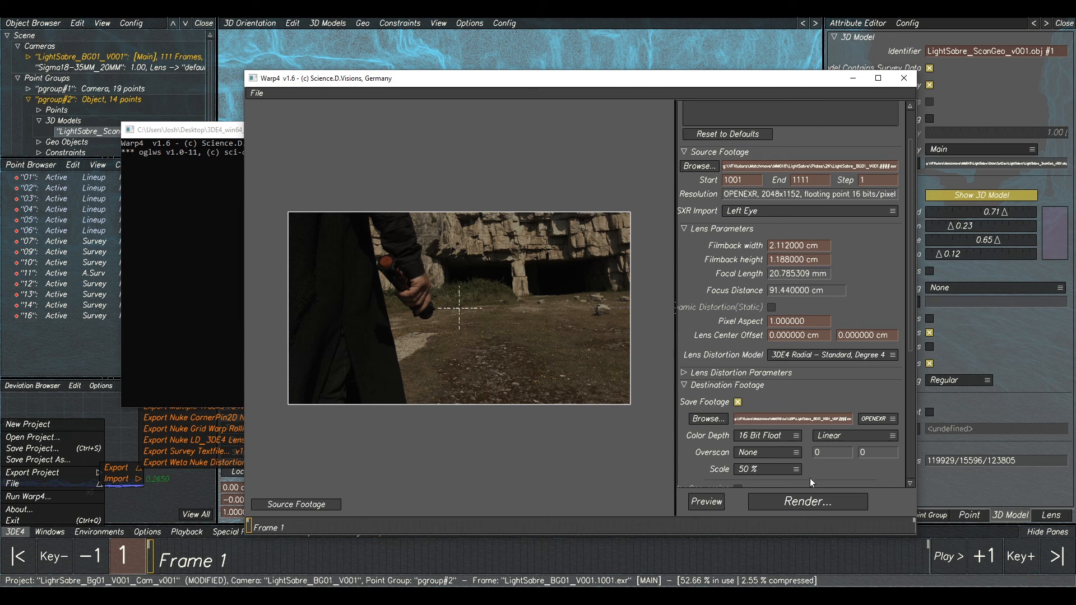
left_click(807, 503)
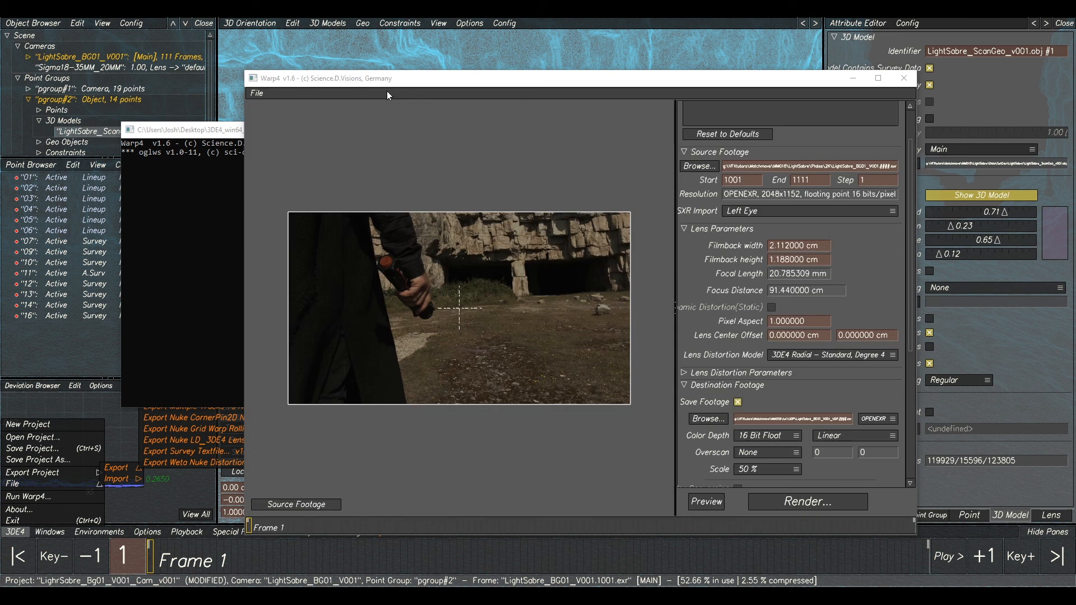
left_click(258, 93)
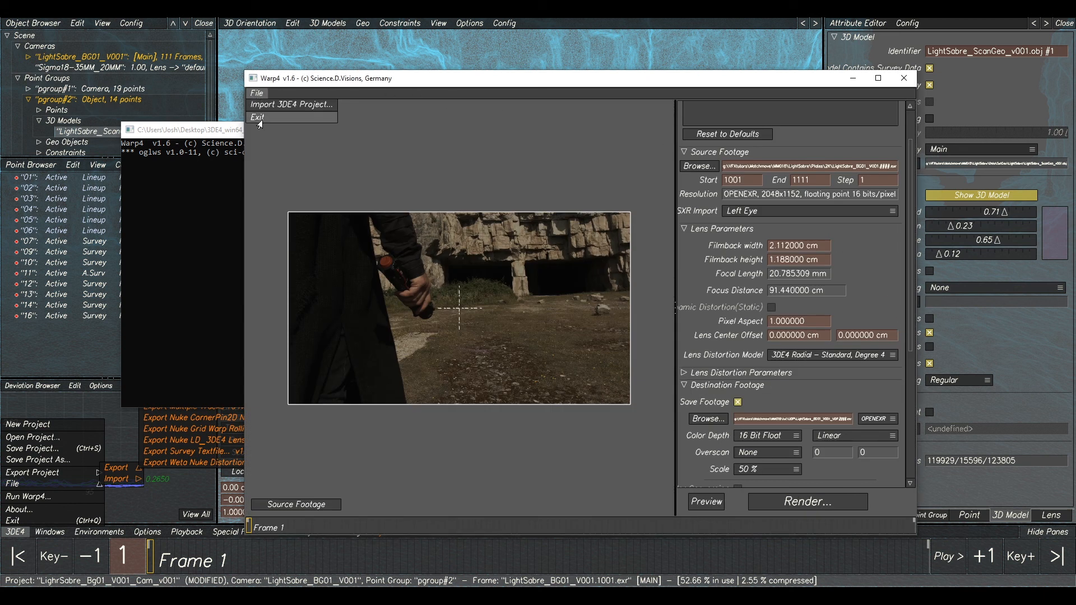
left_click(259, 119)
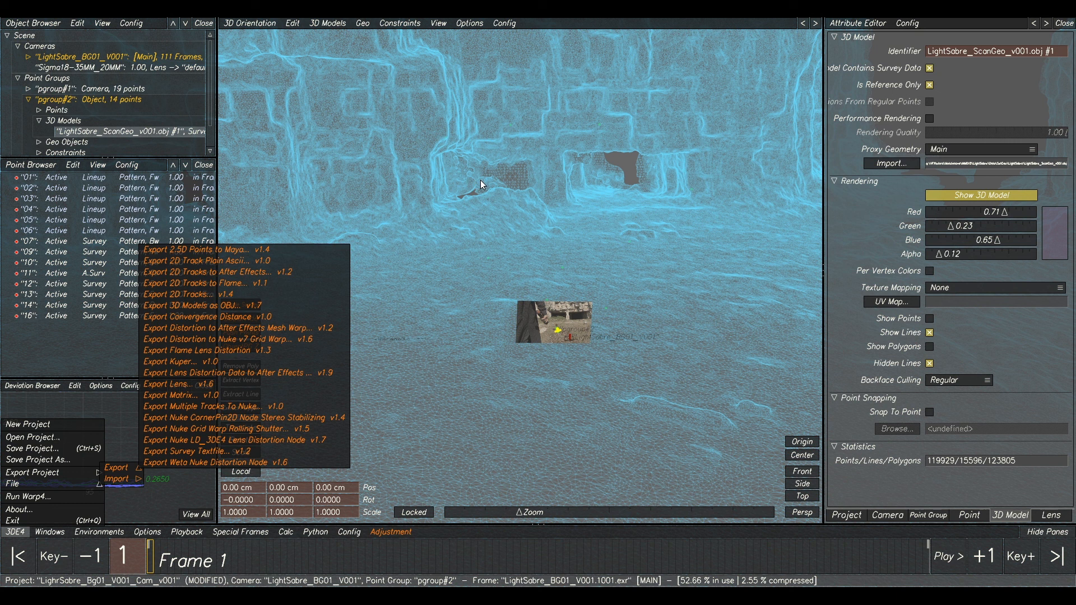